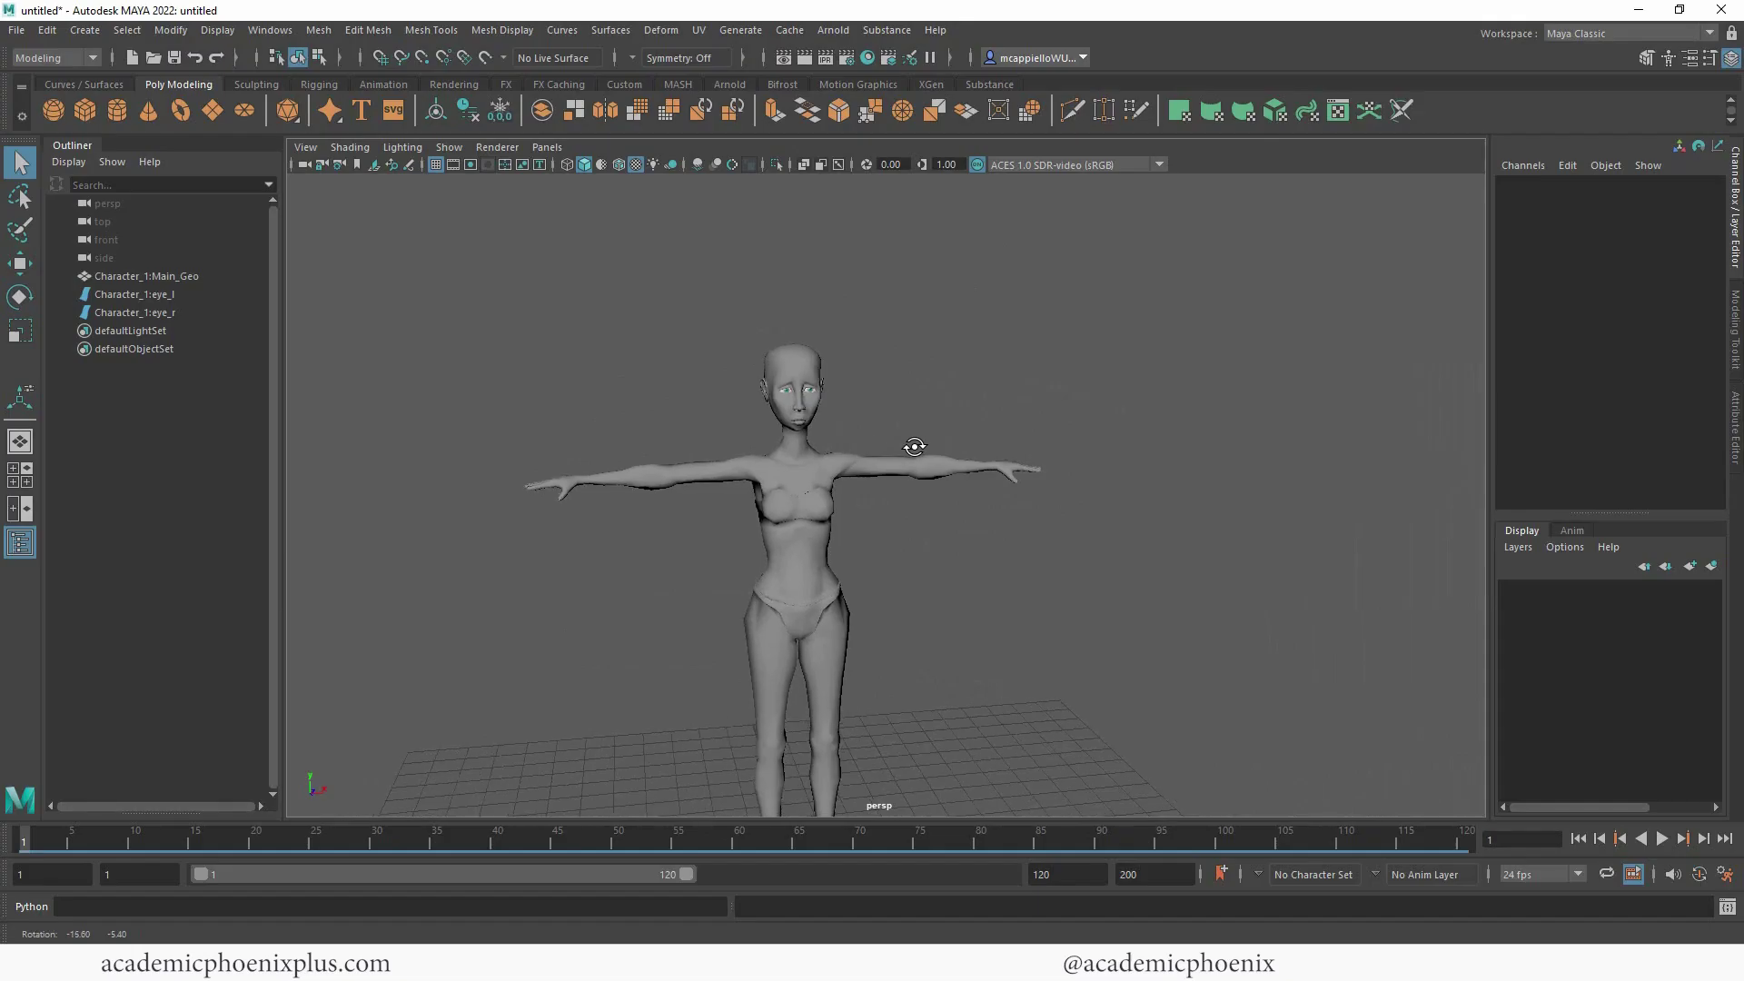
- Examine the character model's head and upper body from the front and at an angle
alt+drag(899, 447, 889, 444)
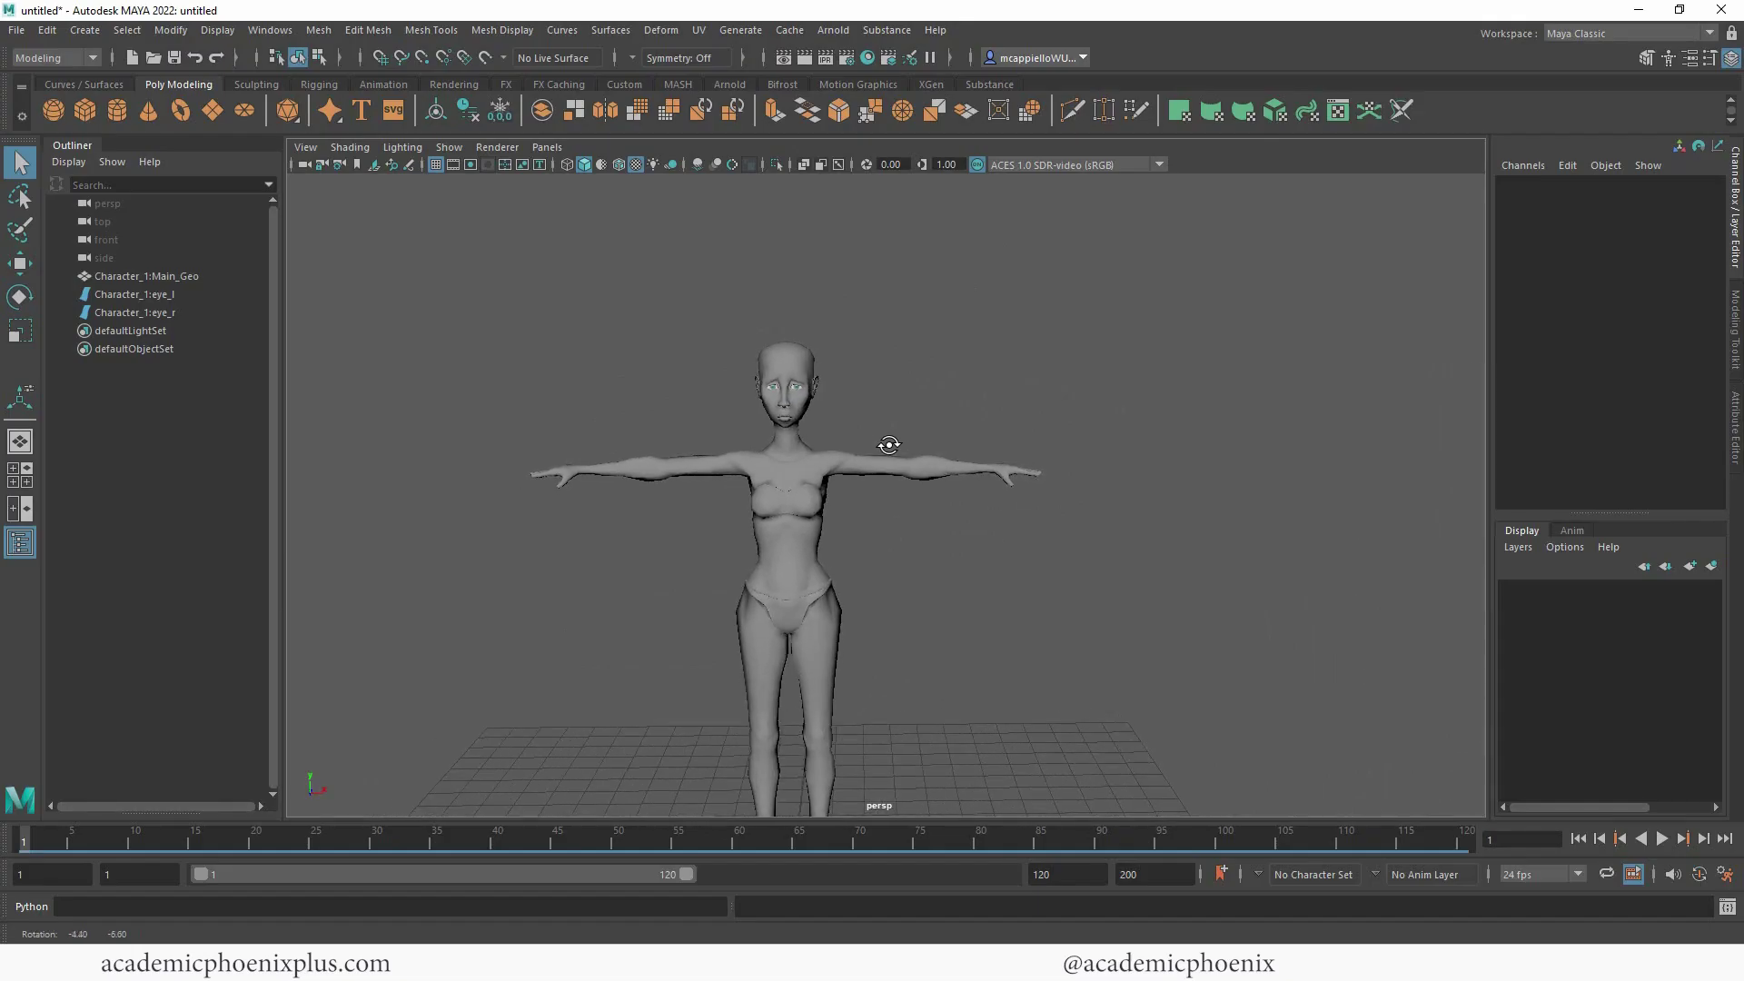
alt+right_drag(863, 361, 1140, 354)
alt+middle_drag(990, 364, 1002, 397)
alt+right_drag(1003, 406, 1123, 396)
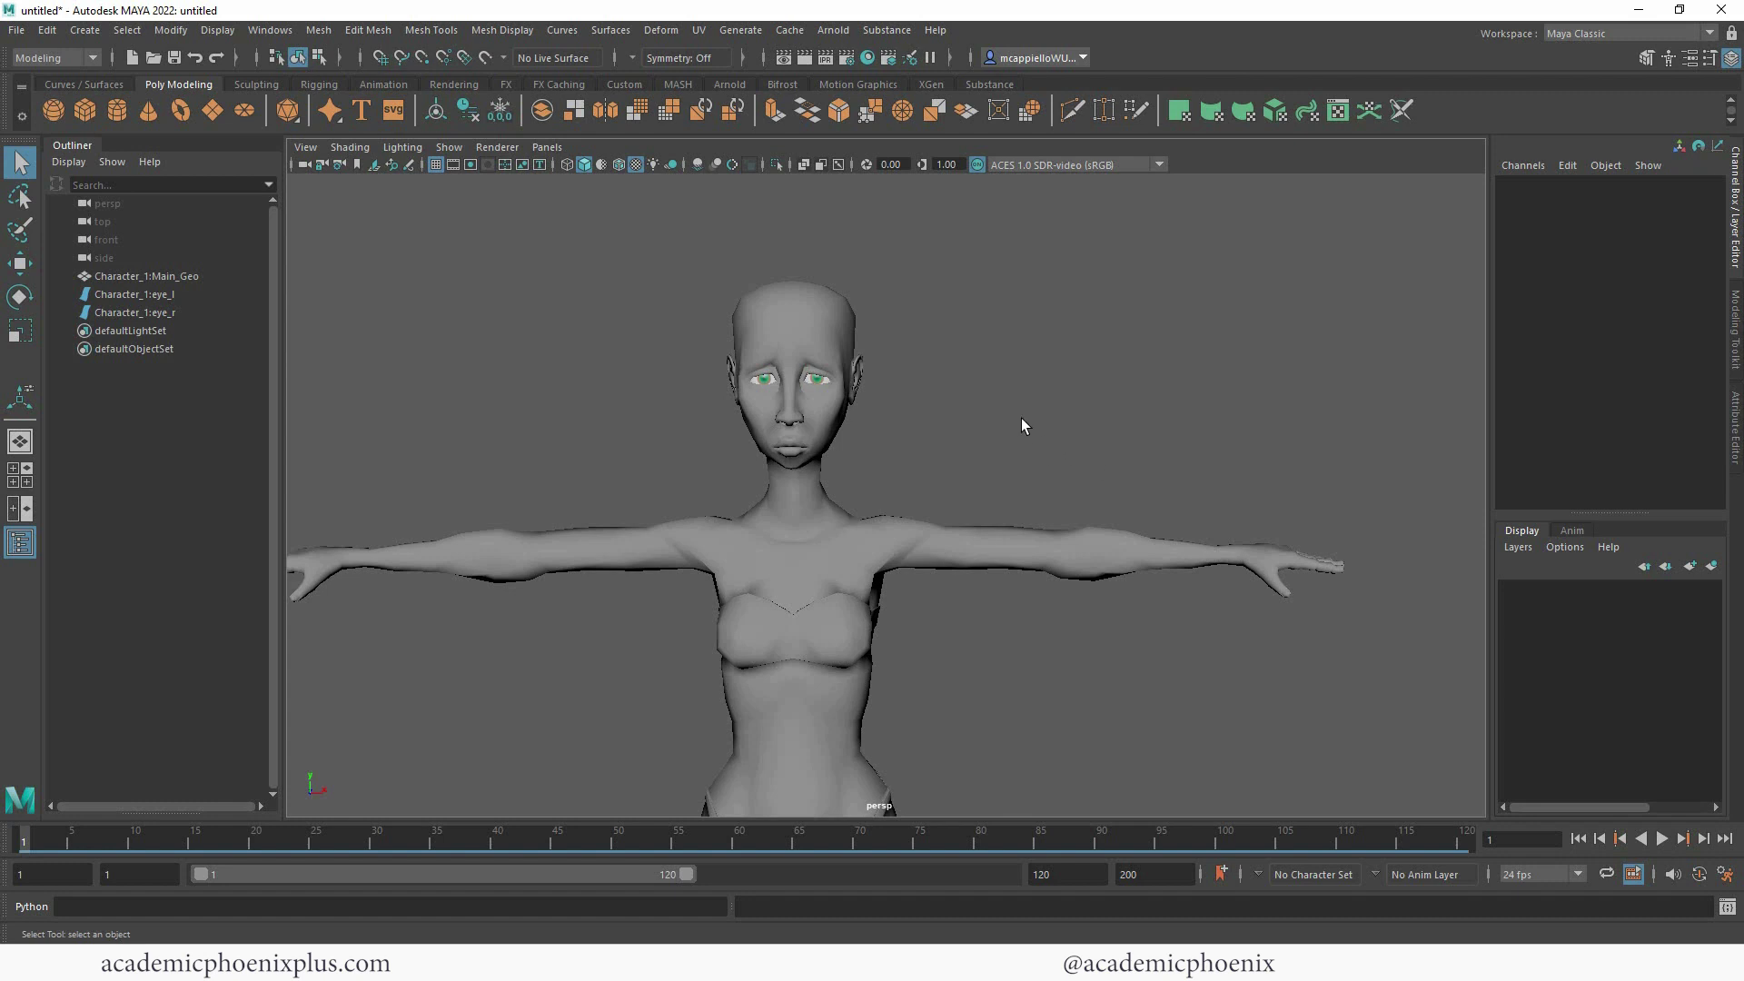
mouse_move(1021, 425)
alt+mouse_down()
mouse_move(985, 418)
mouse_move(1002, 439)
alt+mouse_up()
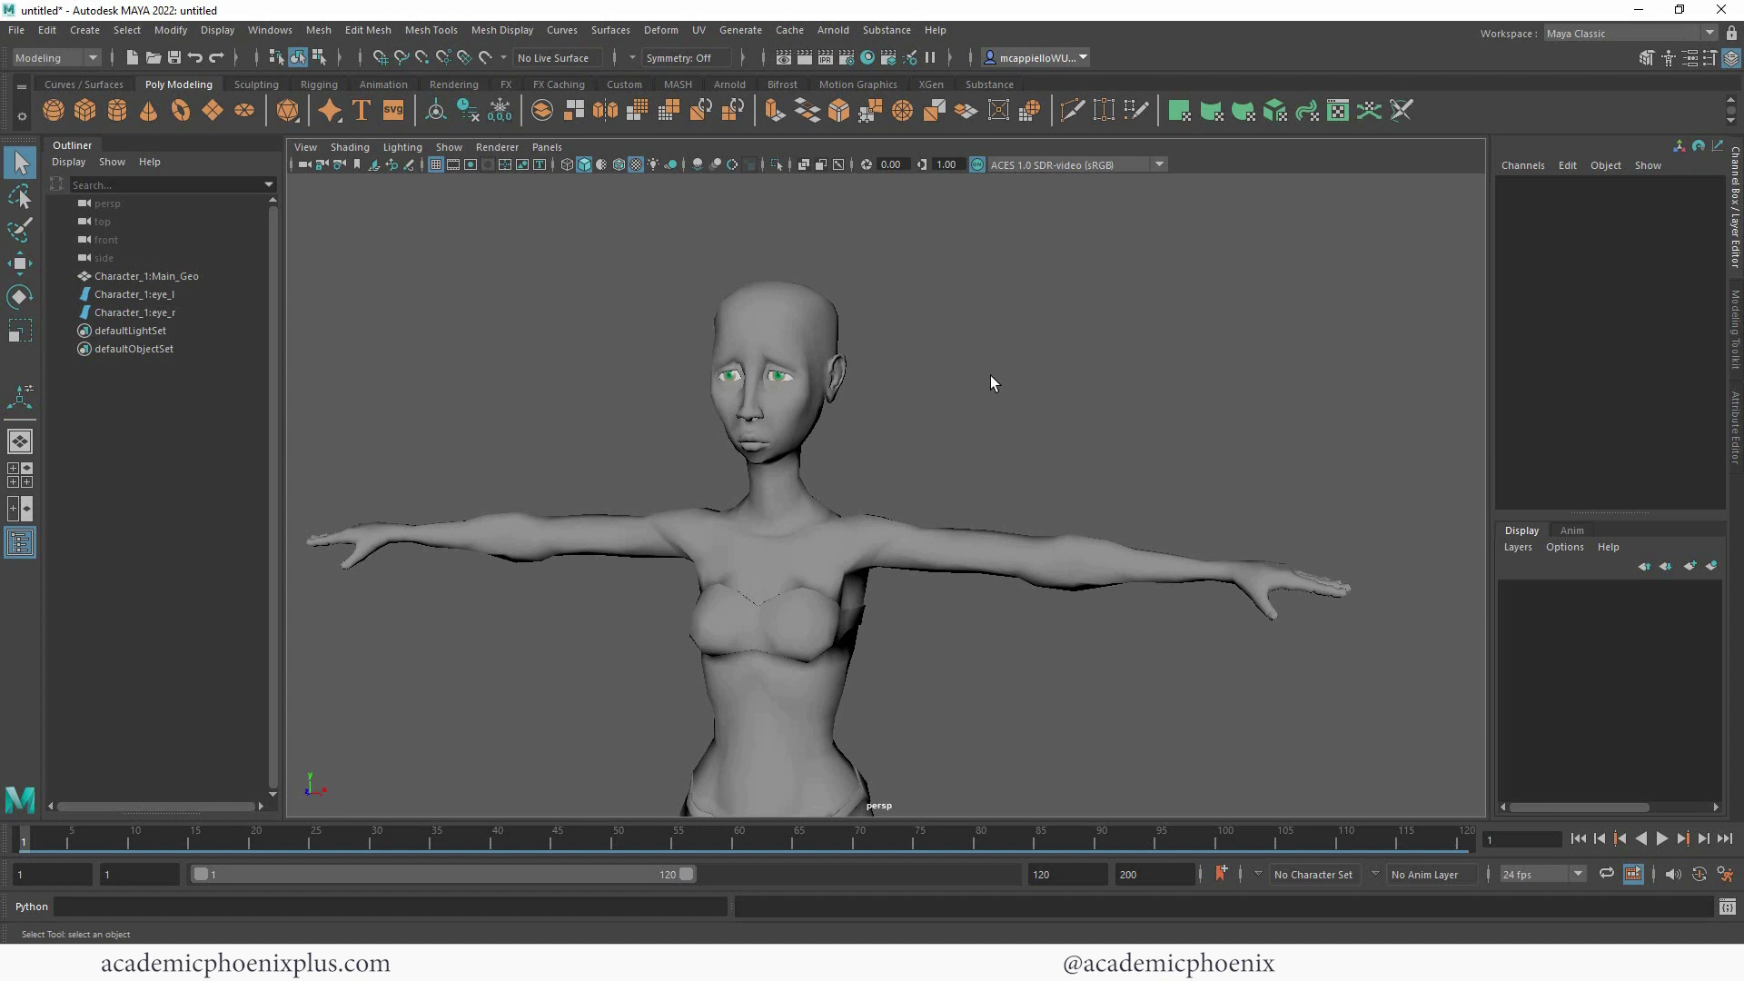
alt+right_drag(950, 343, 1114, 338)
alt+middle_drag(986, 328, 962, 401)
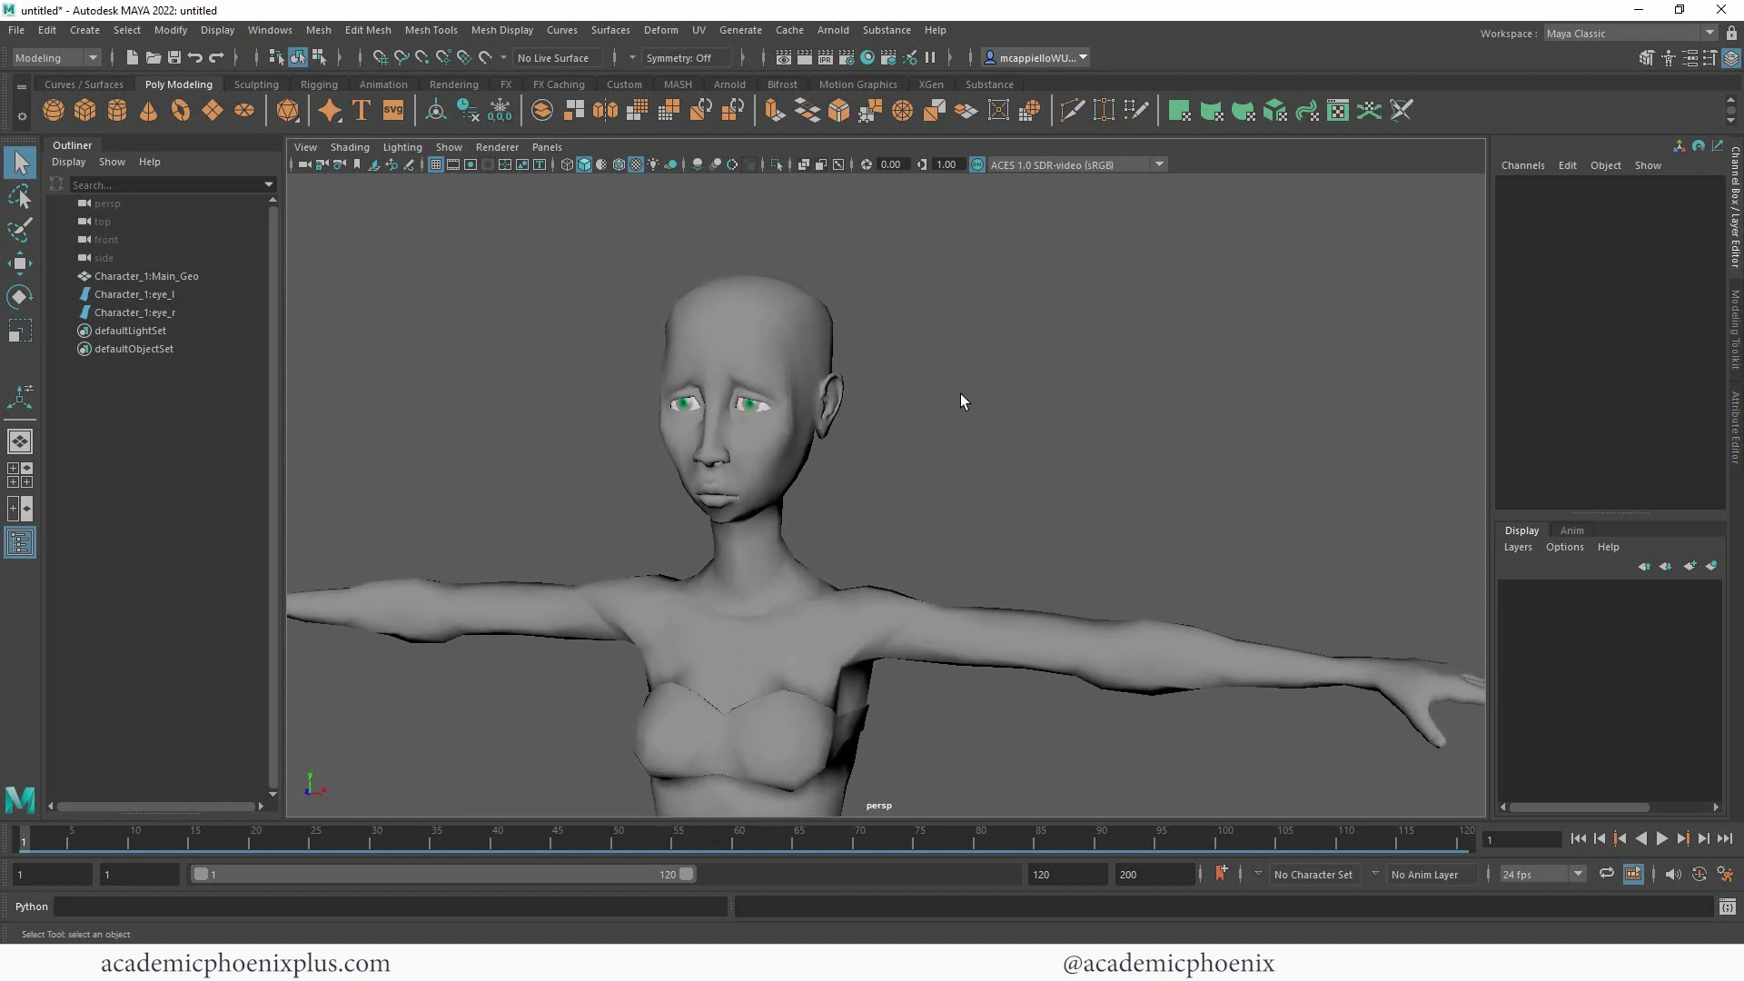
alt+right_drag(962, 401, 1085, 396)
alt+drag(1087, 396, 946, 467)
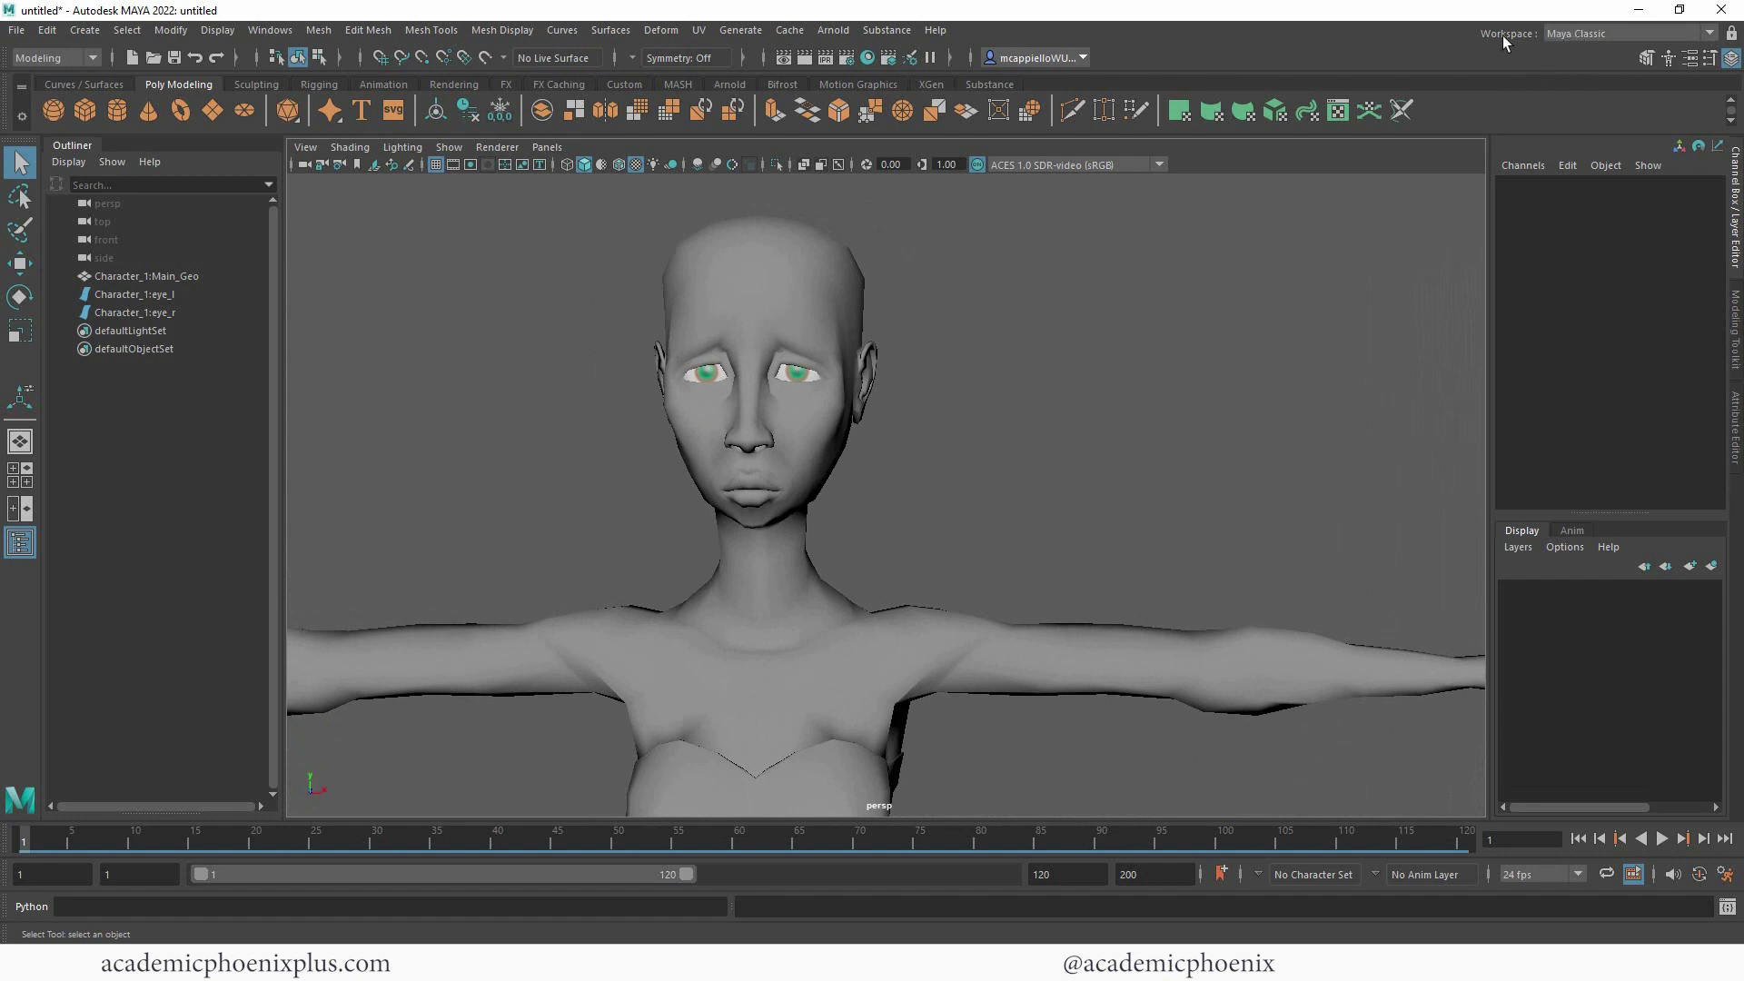
- Switch the workspace to UV Editing and select the character's main body geometry
click(1596, 37)
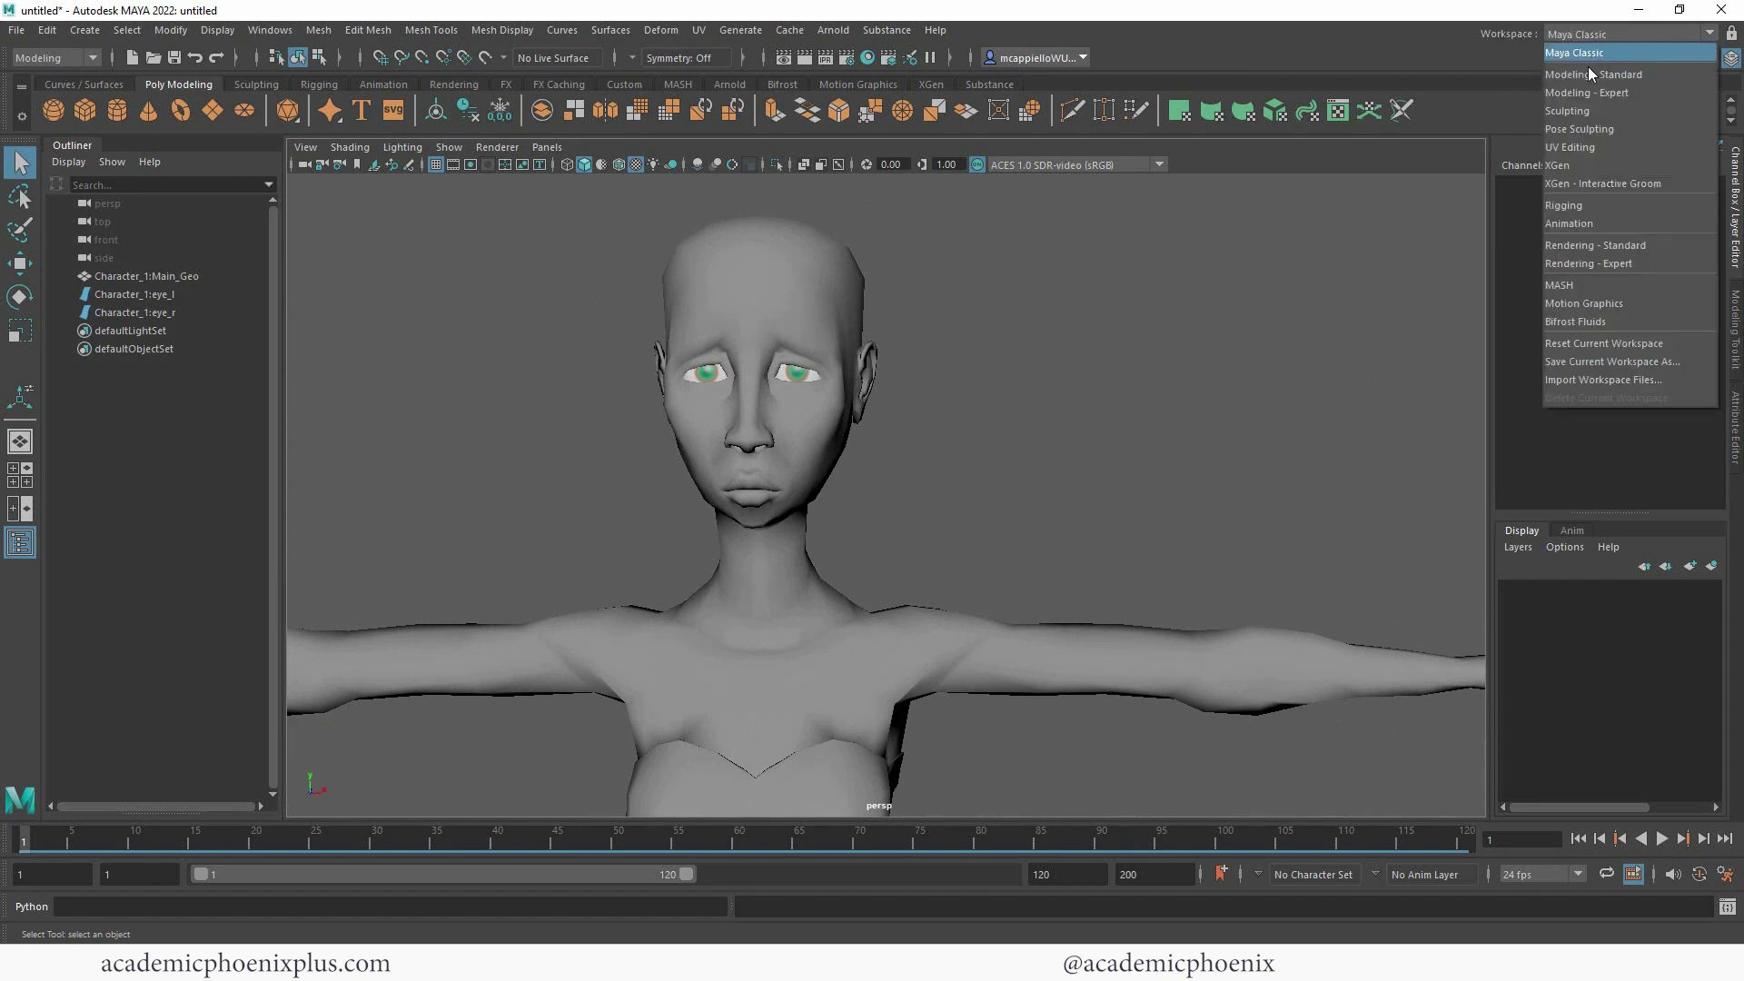
click(1589, 148)
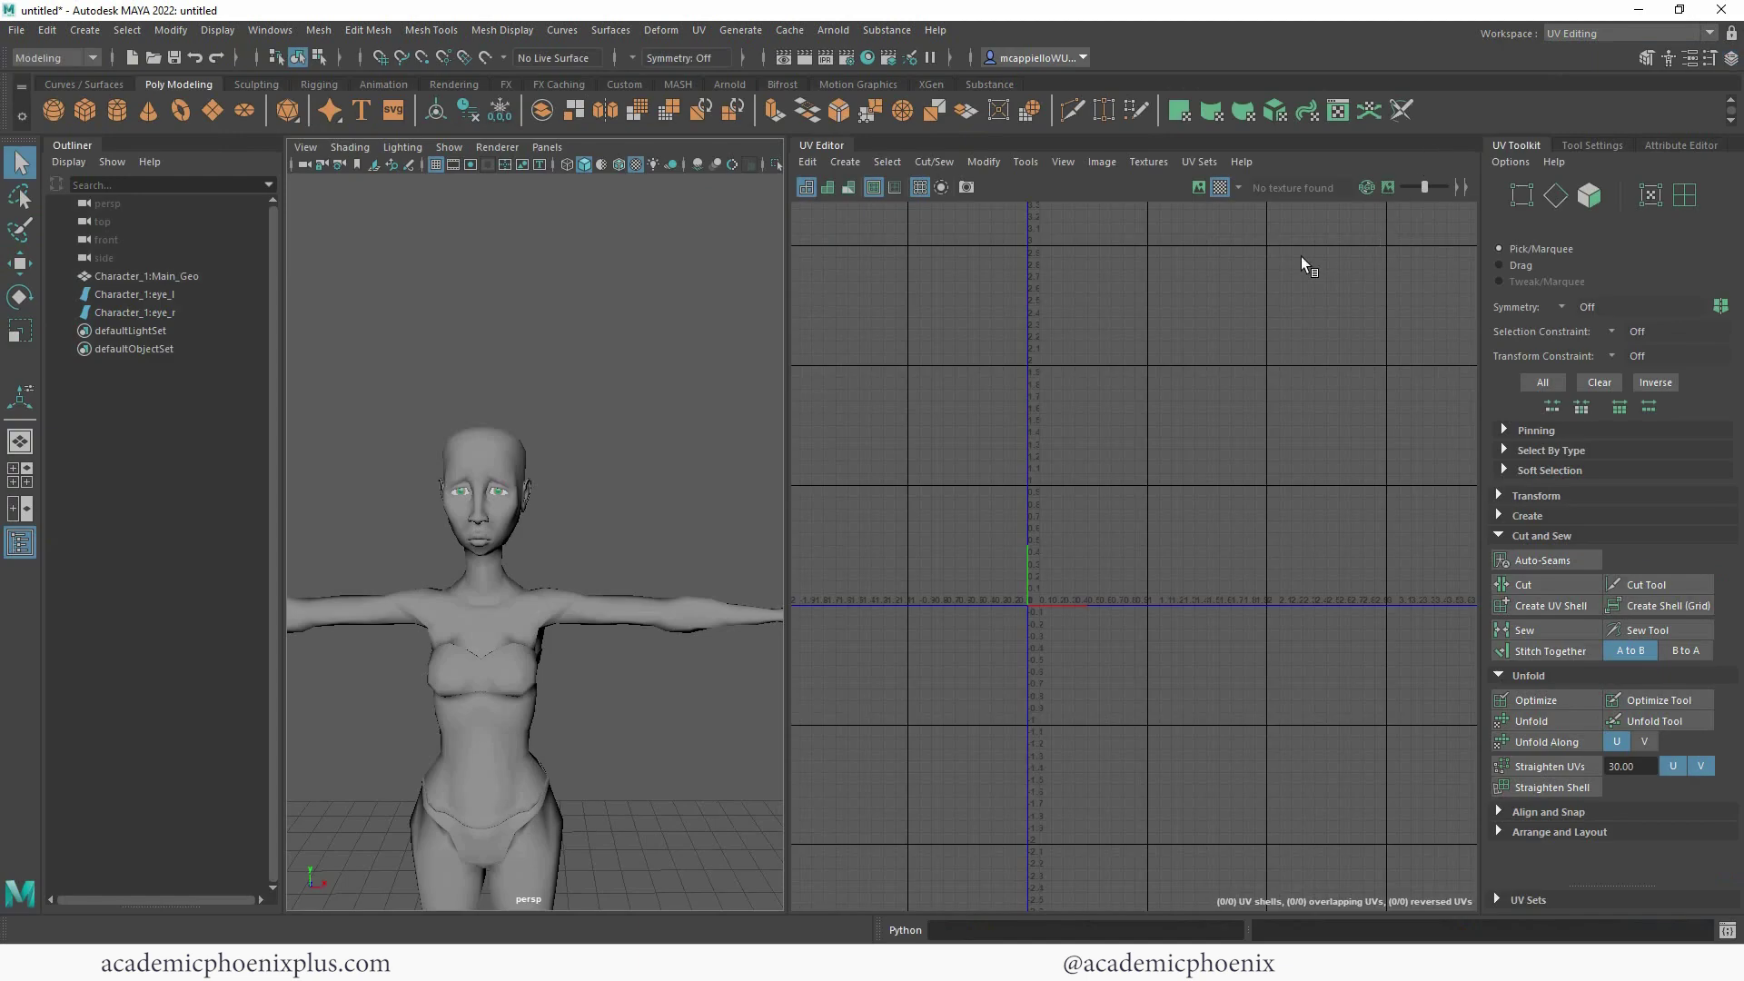
alt+middle_drag(509, 405, 574, 396)
alt+right_drag(574, 396, 595, 423)
click(569, 432)
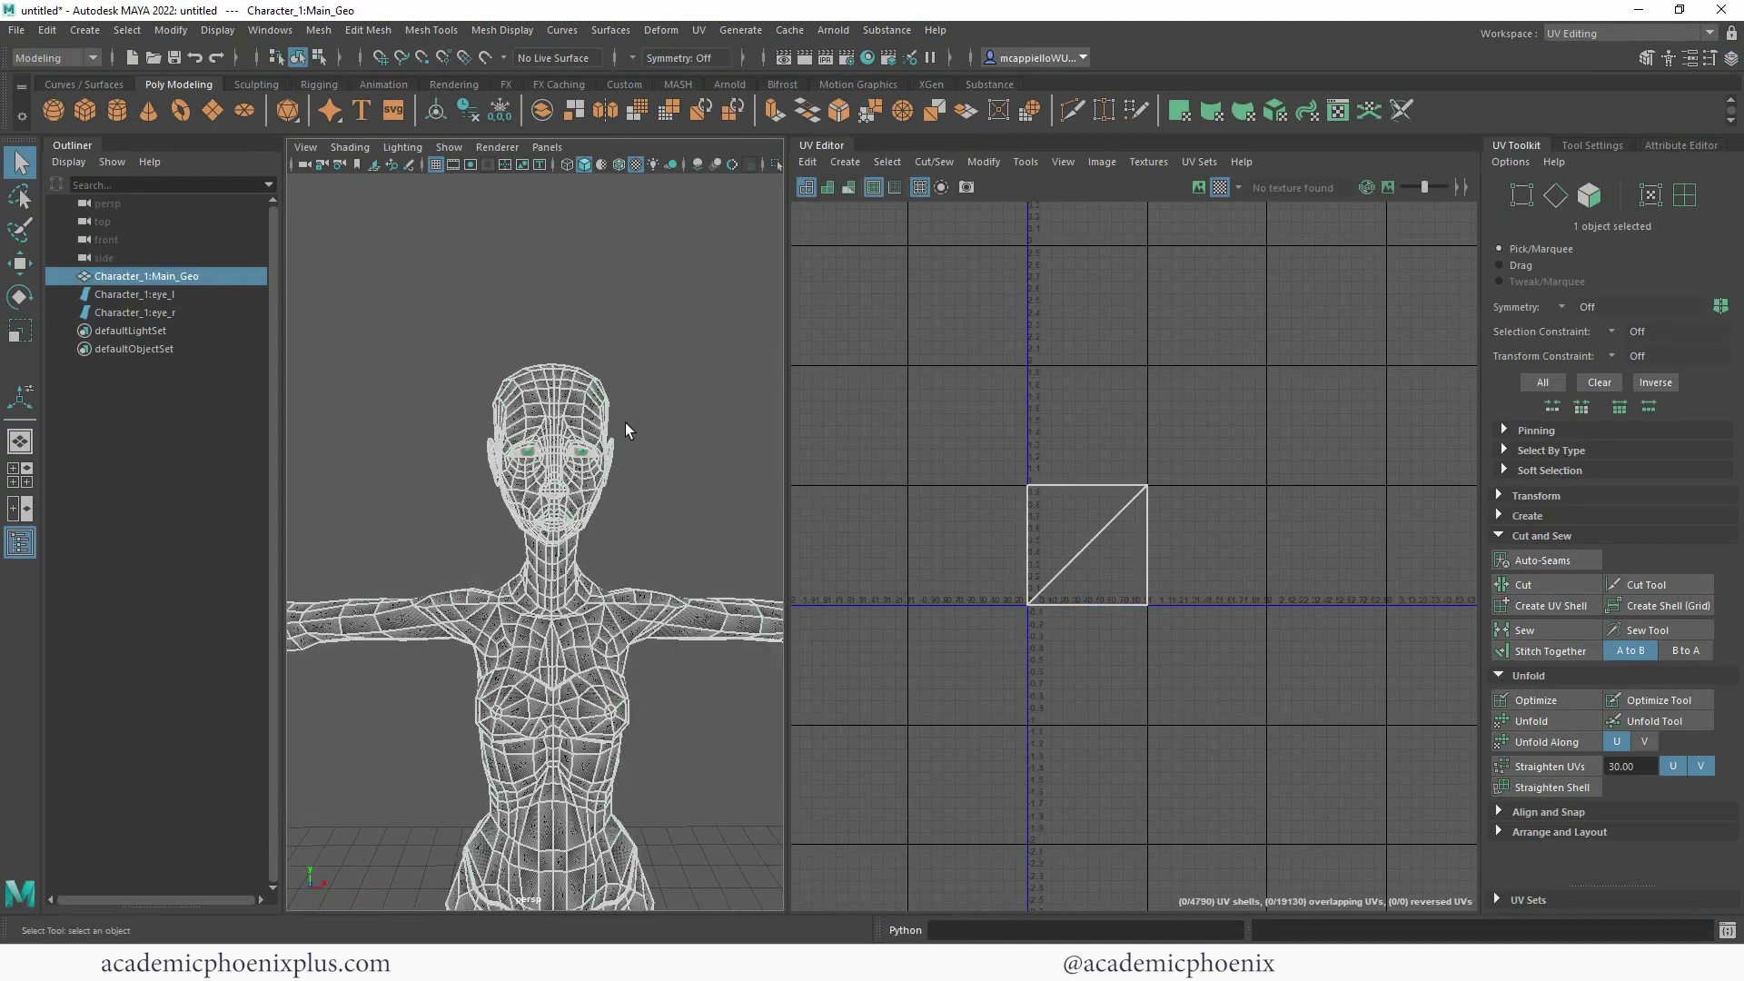
- Turn off the checker map display in the UV Editor while the character geometry stays selected
alt+drag(705, 420, 681, 422)
alt+right_drag(977, 428, 1183, 457)
alt+middle_drag(1139, 481, 1146, 396)
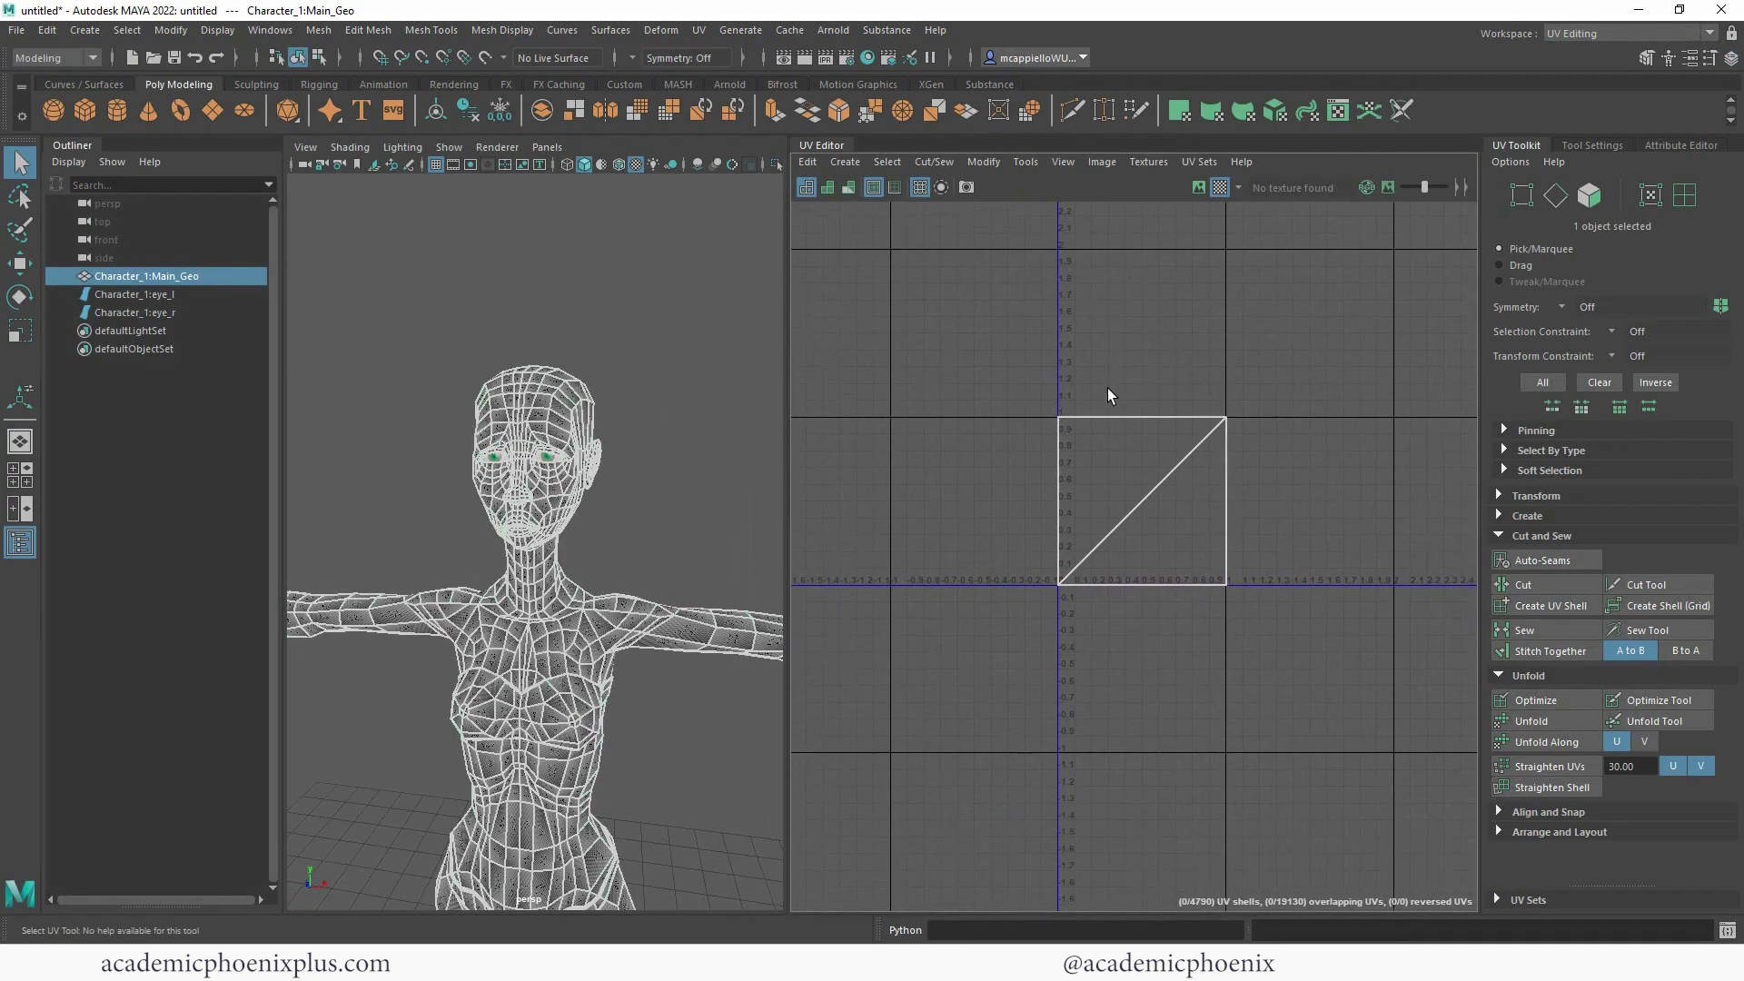
alt+right_drag(590, 423, 677, 483)
alt+middle_drag(677, 482, 587, 526)
alt+drag(588, 525, 662, 530)
alt+drag(634, 371, 599, 387)
alt+right_drag(600, 387, 683, 438)
click(1221, 189)
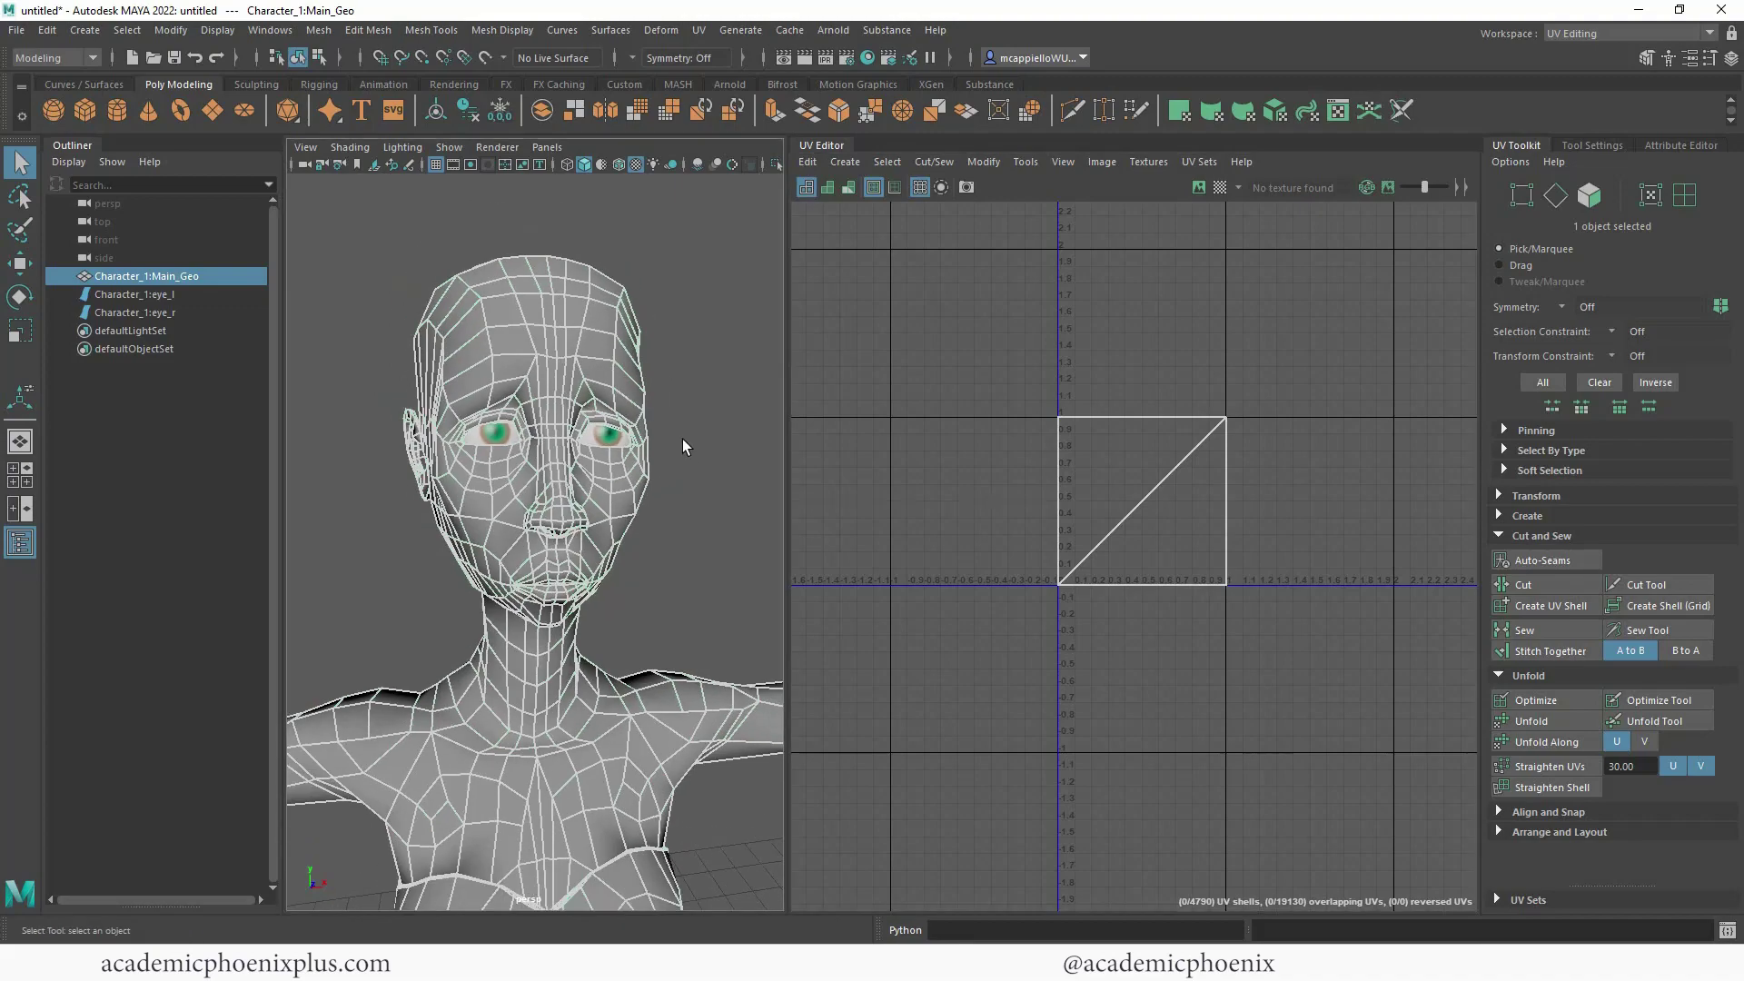
- Switch the character mesh to face selection and select all faces of the head and upper neck
alt+drag(683, 439, 600, 482)
alt+middle_drag(607, 464, 643, 444)
mouse_move(643, 444)
alt+mouse_down()
mouse_move(611, 460)
mouse_move(646, 462)
alt+mouse_up()
right_click(624, 450)
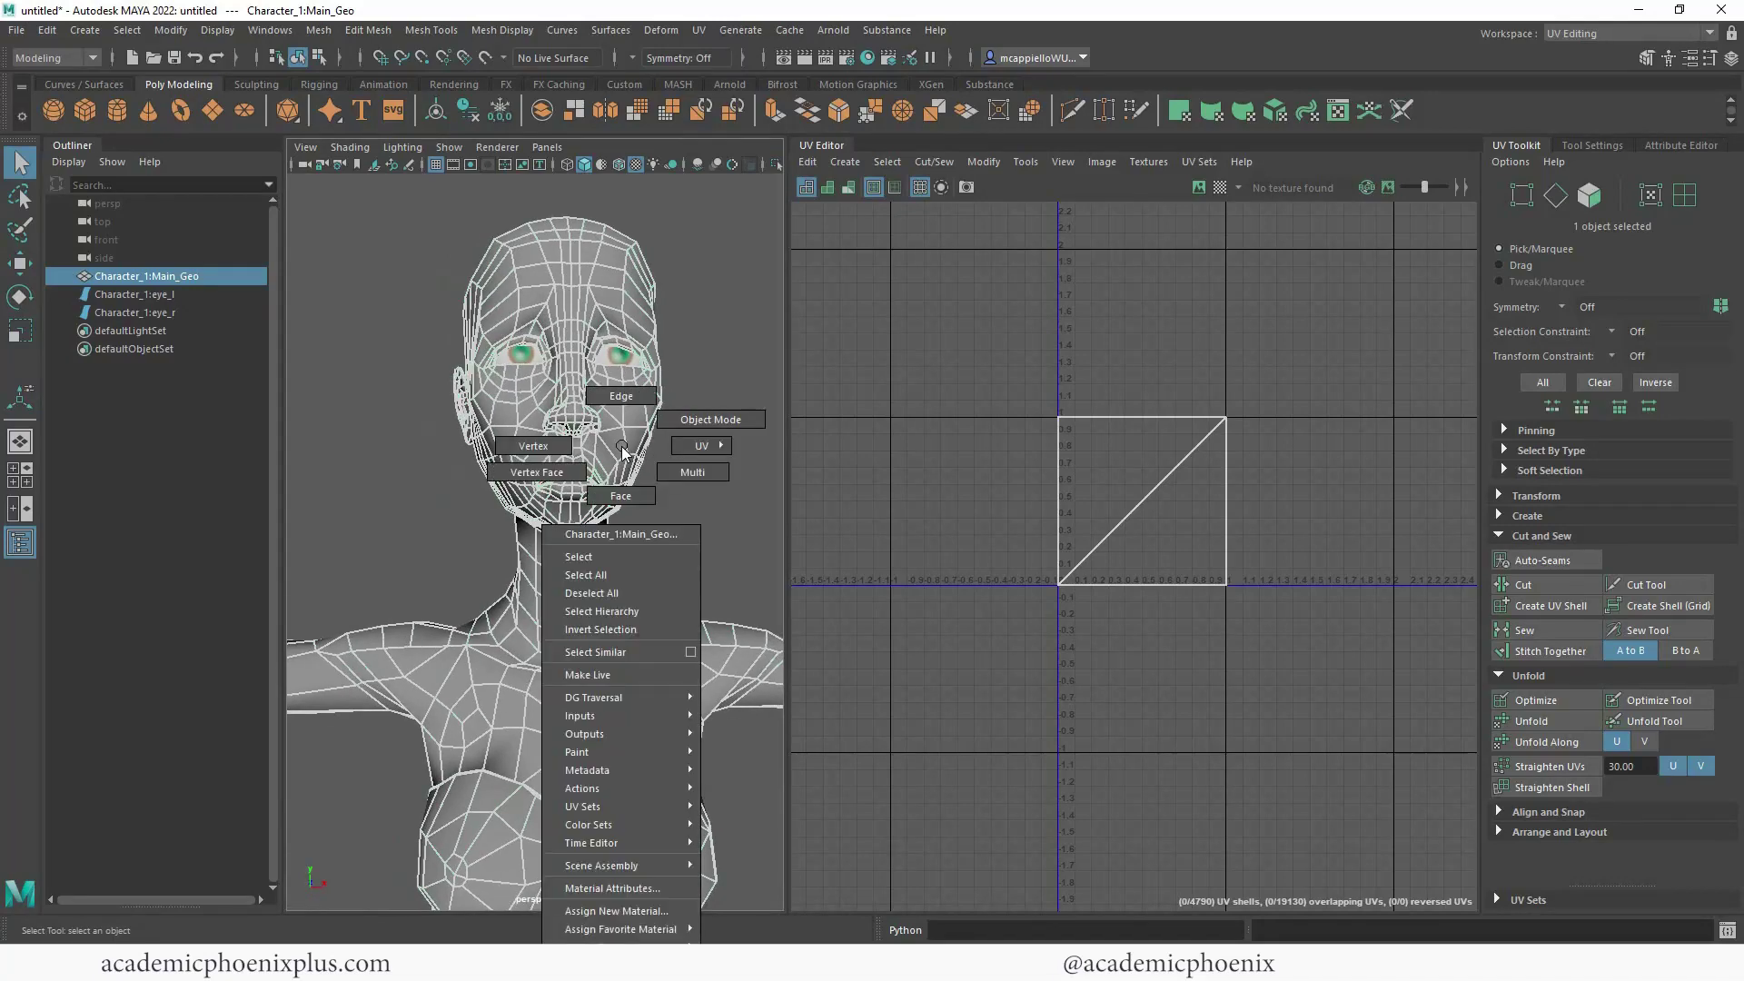
click(626, 491)
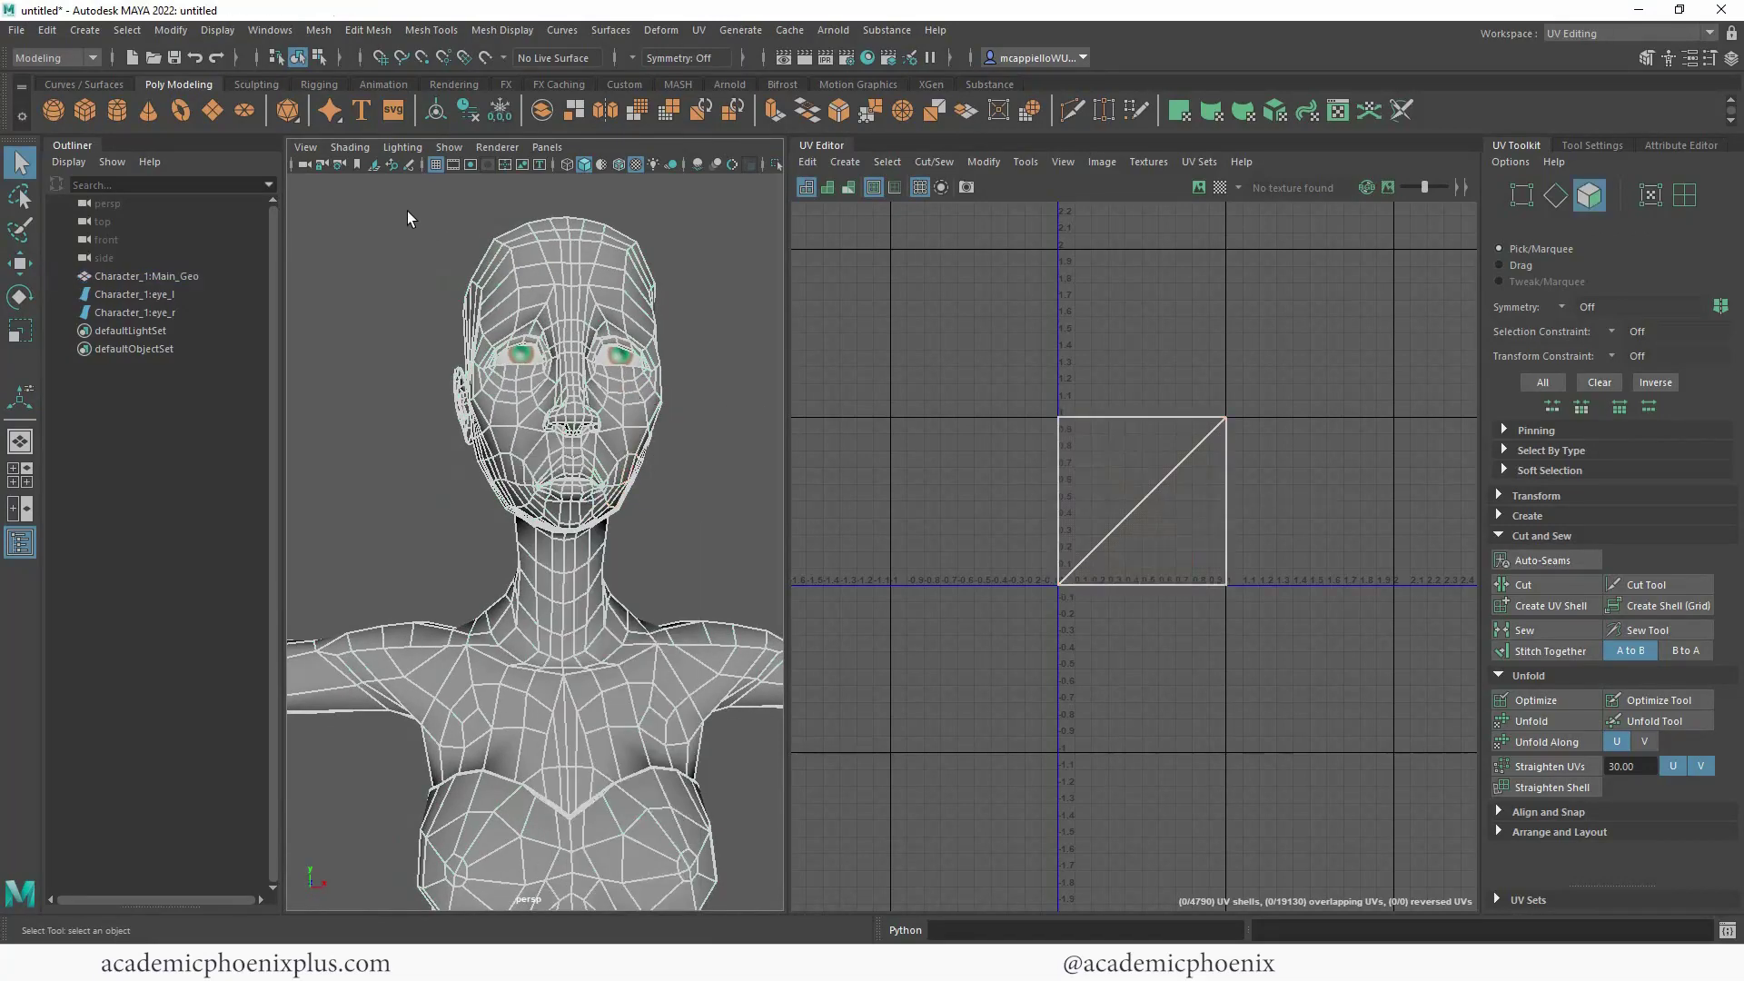
drag(640, 495, 651, 547)
scroll(640, 542, up, 3)
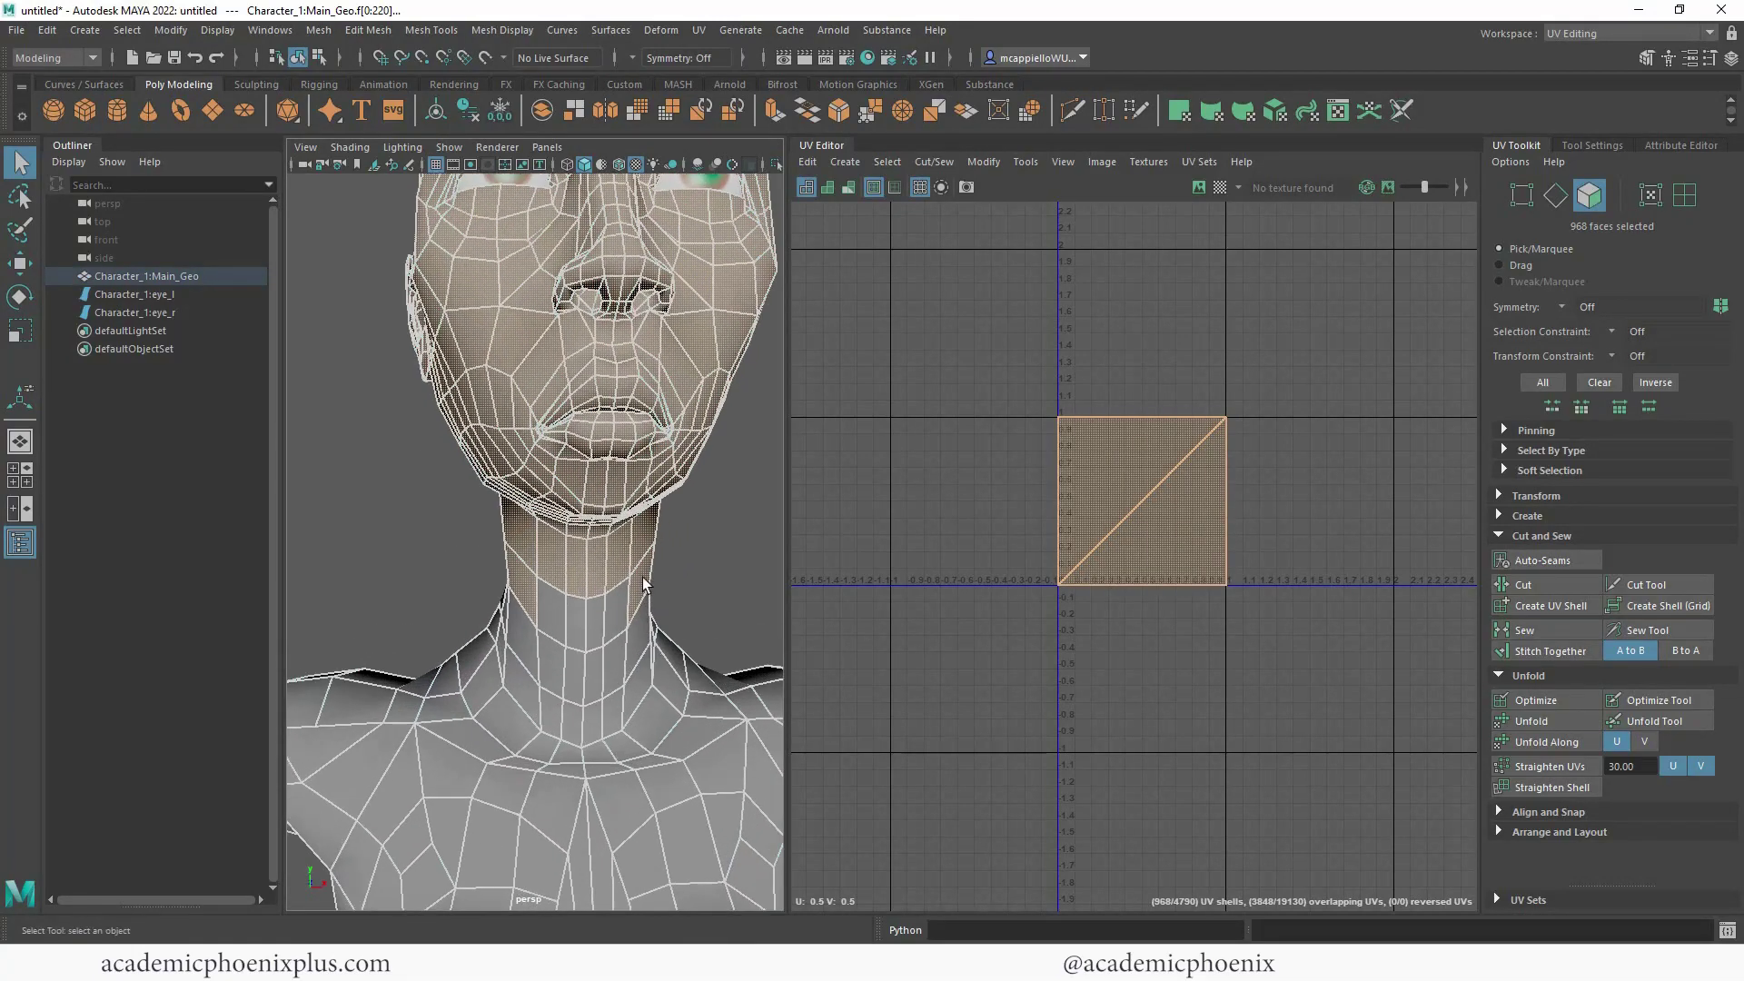
- Add the remaining face loops of the neck, down to its base, to the head selection
shift+double_click(598, 624)
shift+click(591, 681)
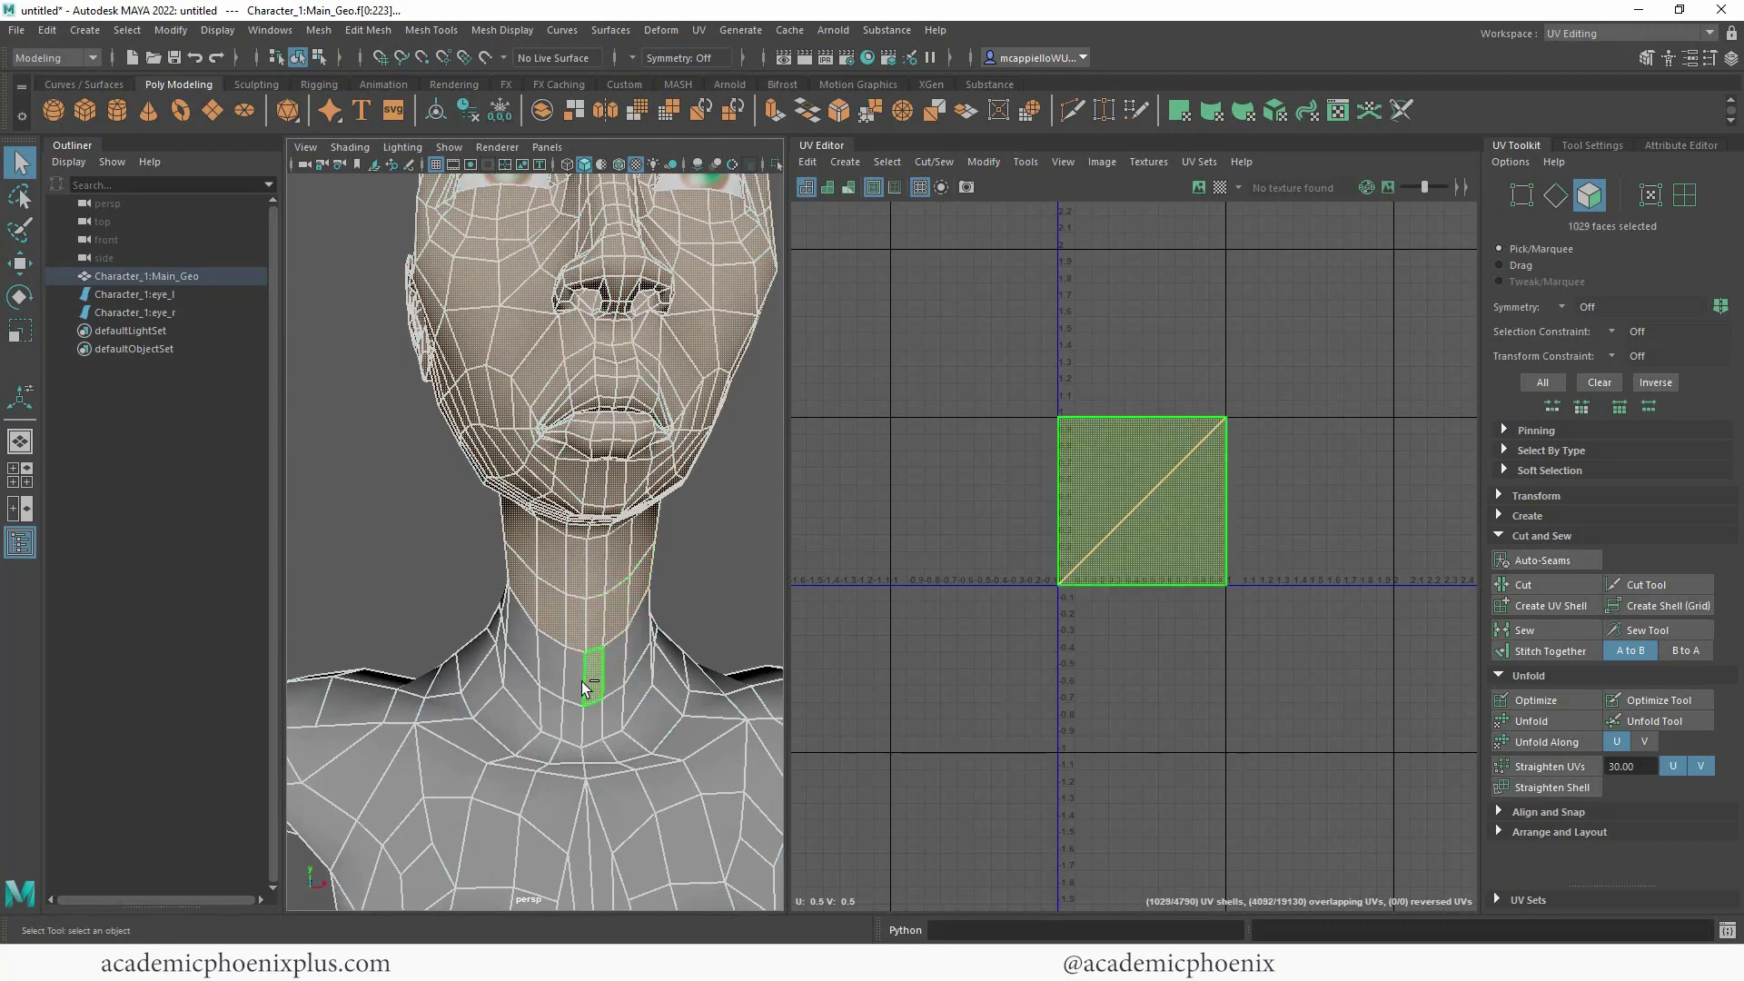
shift+double_click(574, 683)
shift+click(588, 724)
shift+double_click(610, 717)
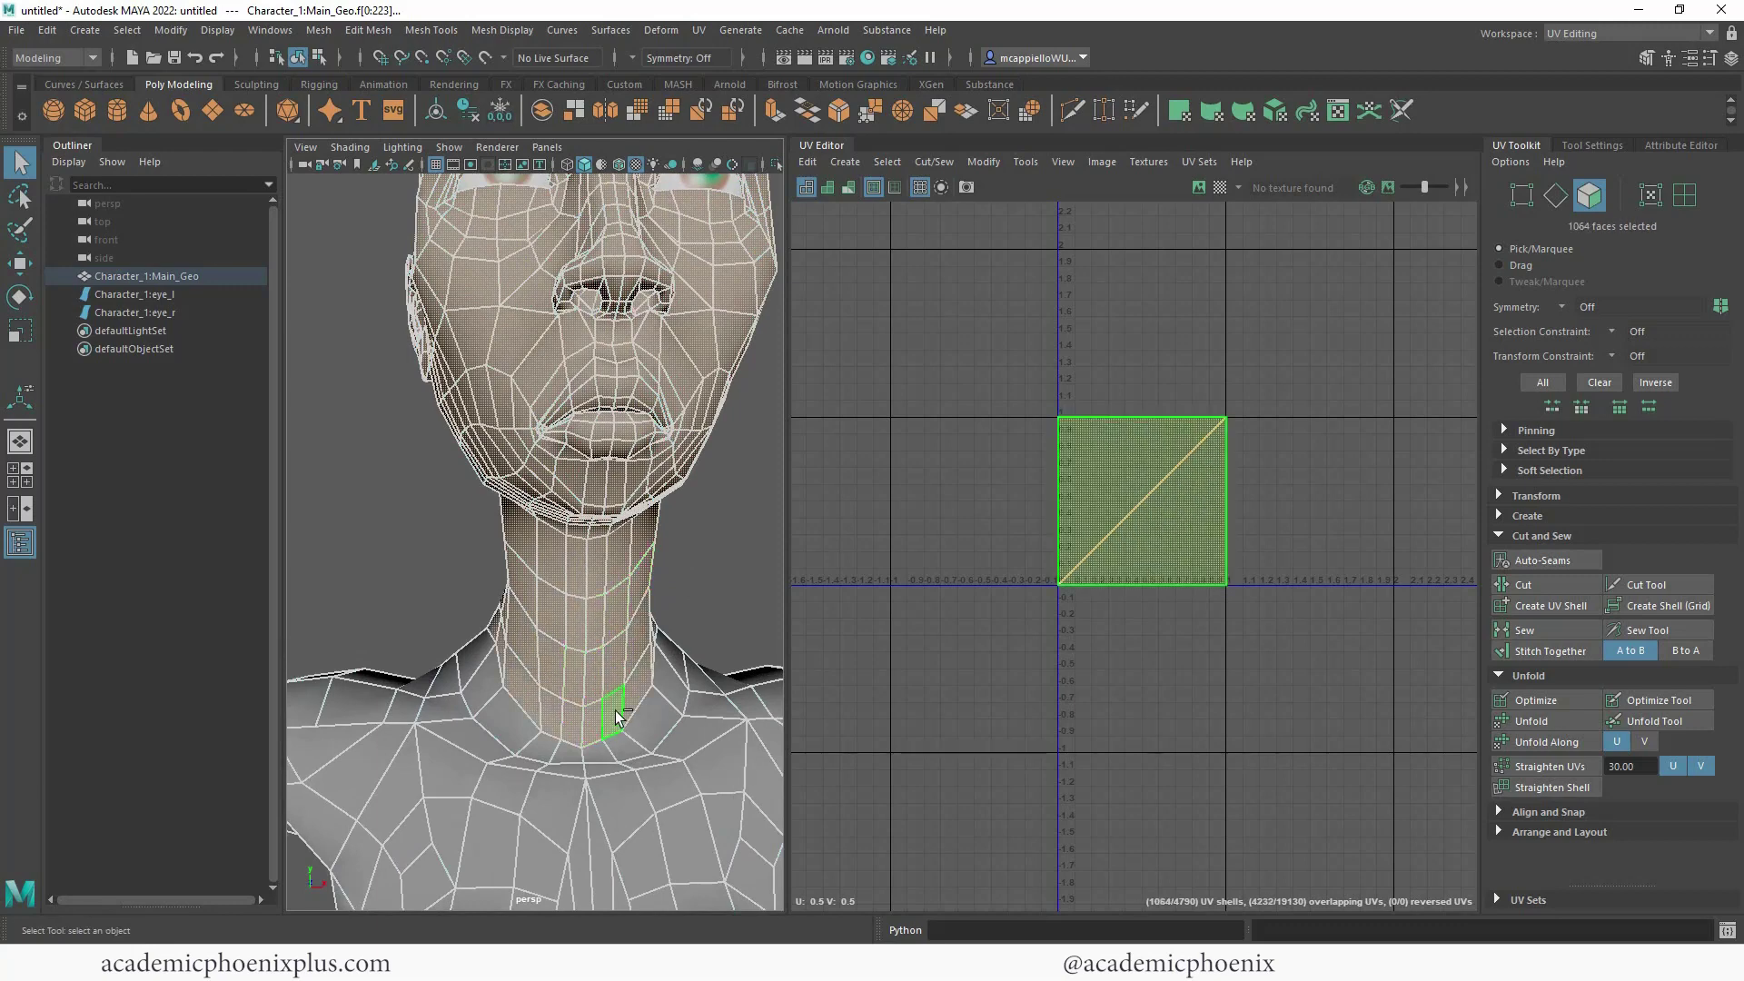
- Remove the stray face loops running down the back and torso from the head and neck selection
alt+drag(611, 623, 817, 568)
alt+right_drag(754, 571, 533, 471)
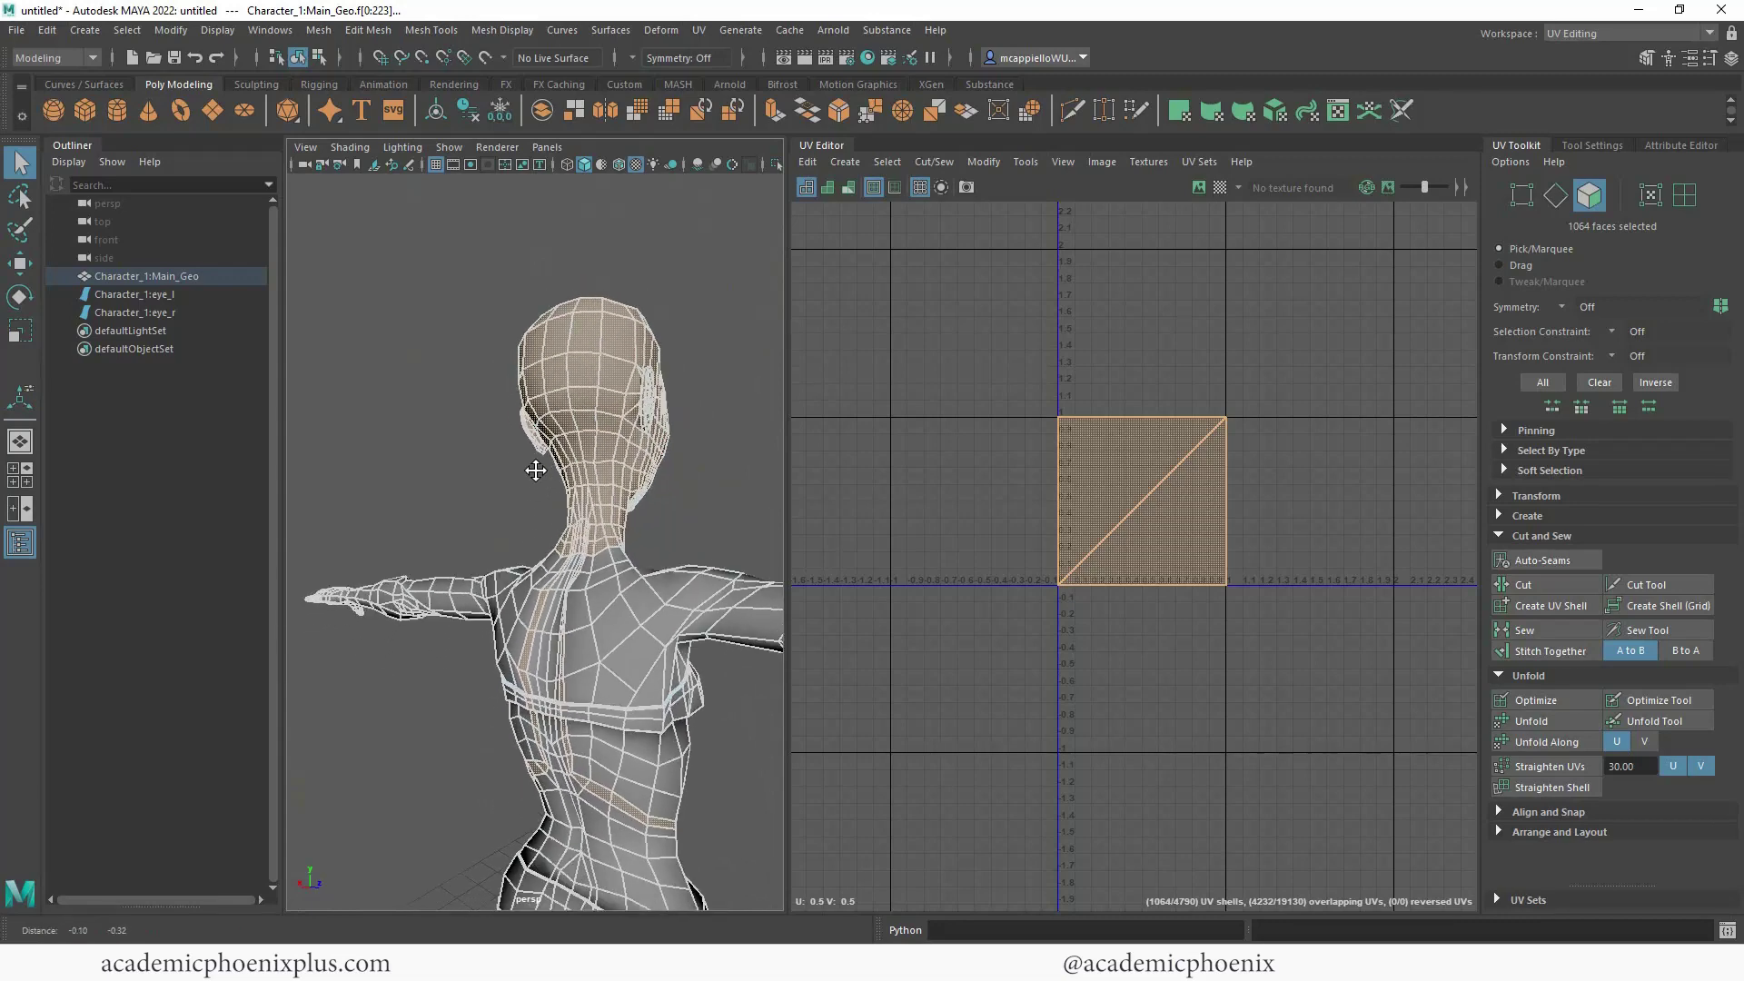
alt+drag(533, 471, 640, 572)
alt+middle_drag(640, 572, 648, 500)
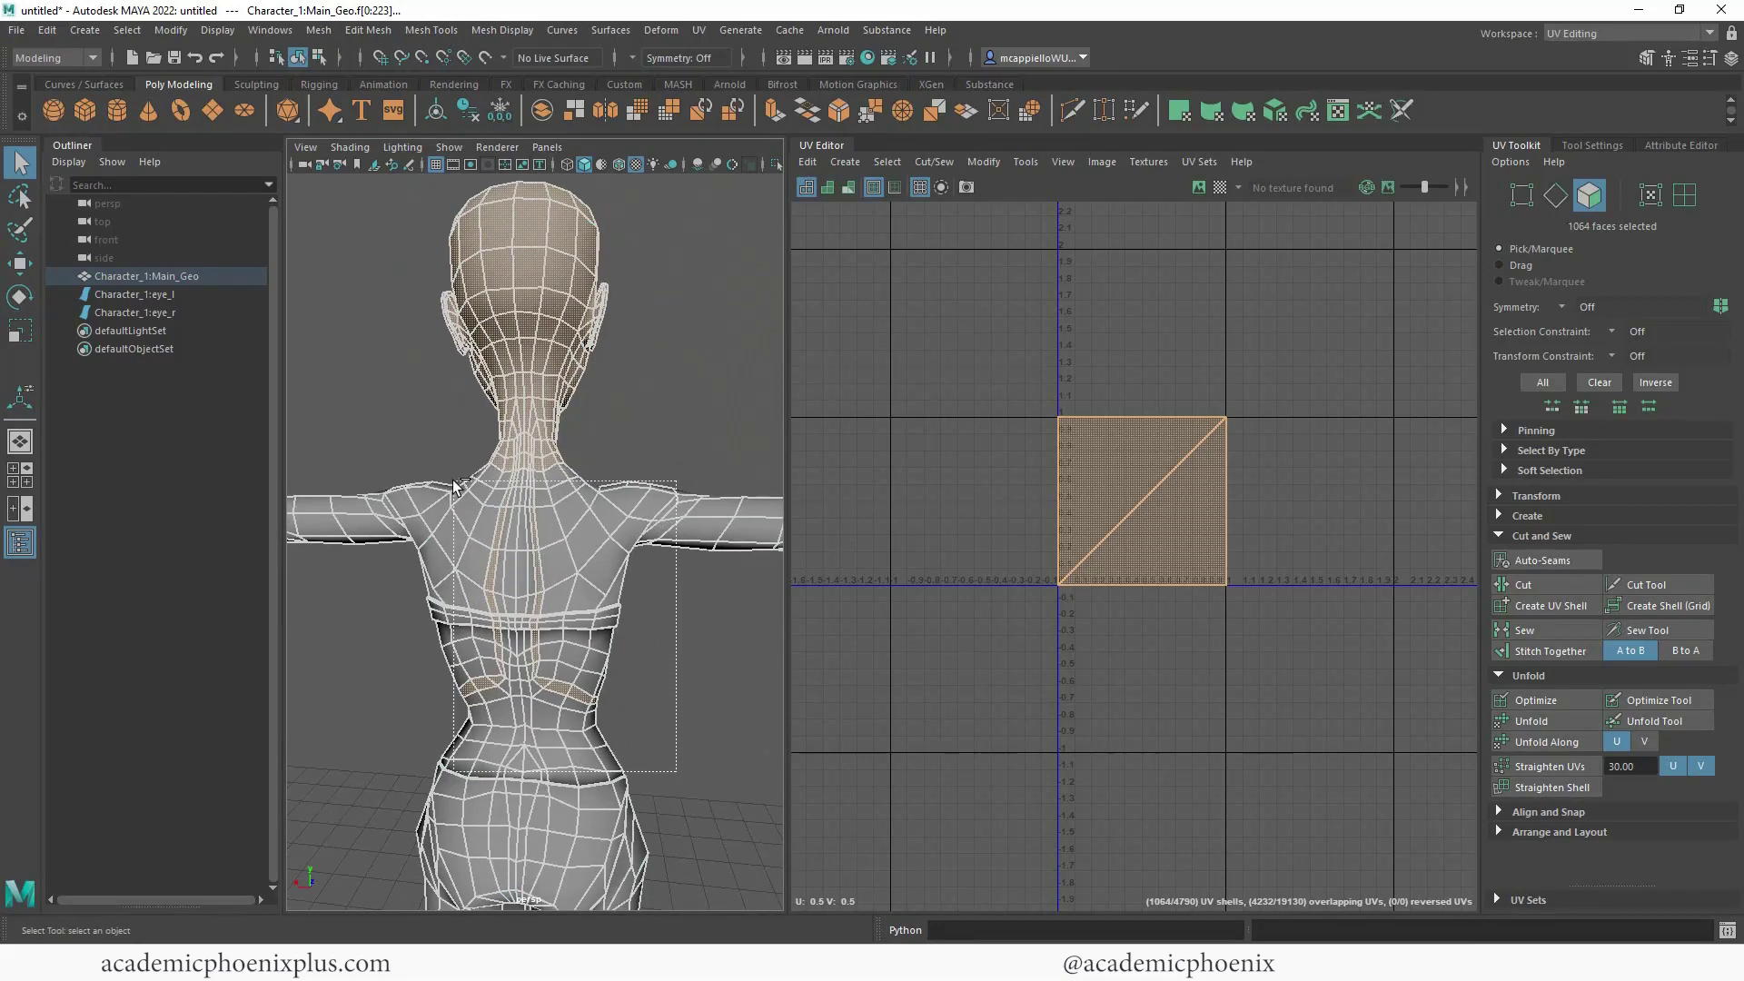
alt+drag(554, 481, 400, 462)
alt+right_drag(625, 510, 740, 505)
alt+drag(636, 513, 436, 529)
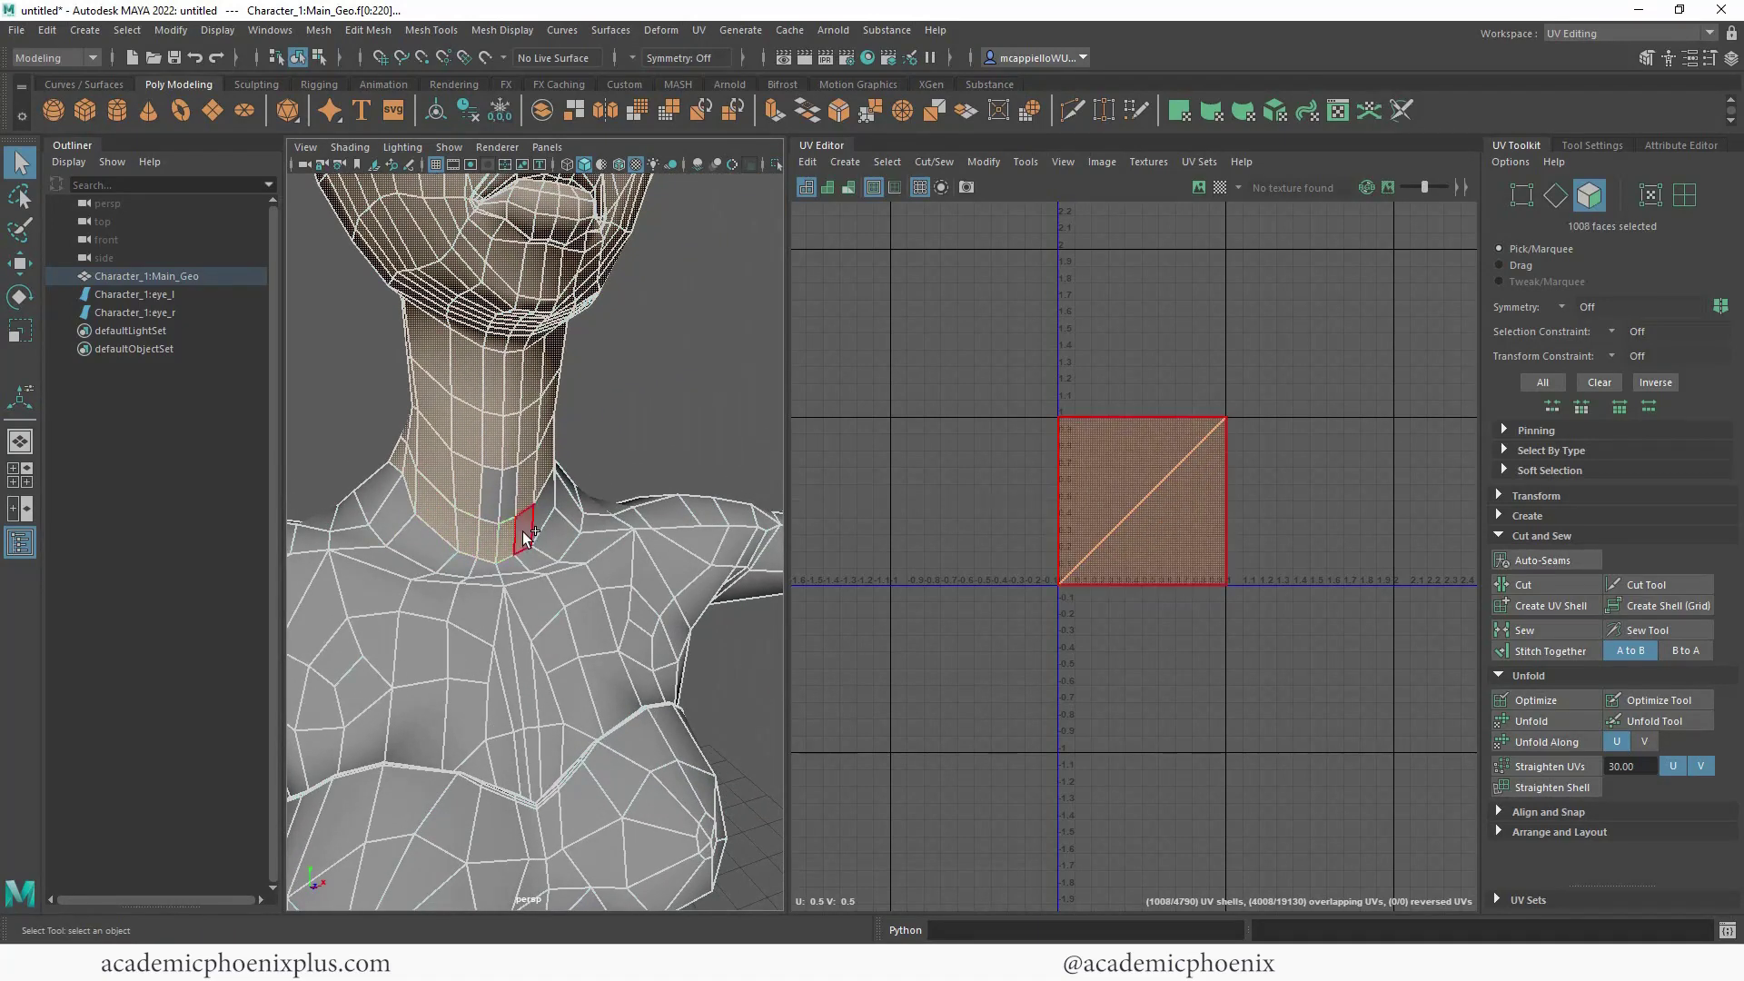
- Add the missing faces at the front and sides of the lower neck back to the selection
shift+click(549, 507)
alt+drag(549, 507, 463, 427)
shift+click(441, 508)
ctrl+click(561, 470)
- Extract the selected head and neck faces from the body mesh and return to object selection
click(317, 30)
mouse_move(380, 36)
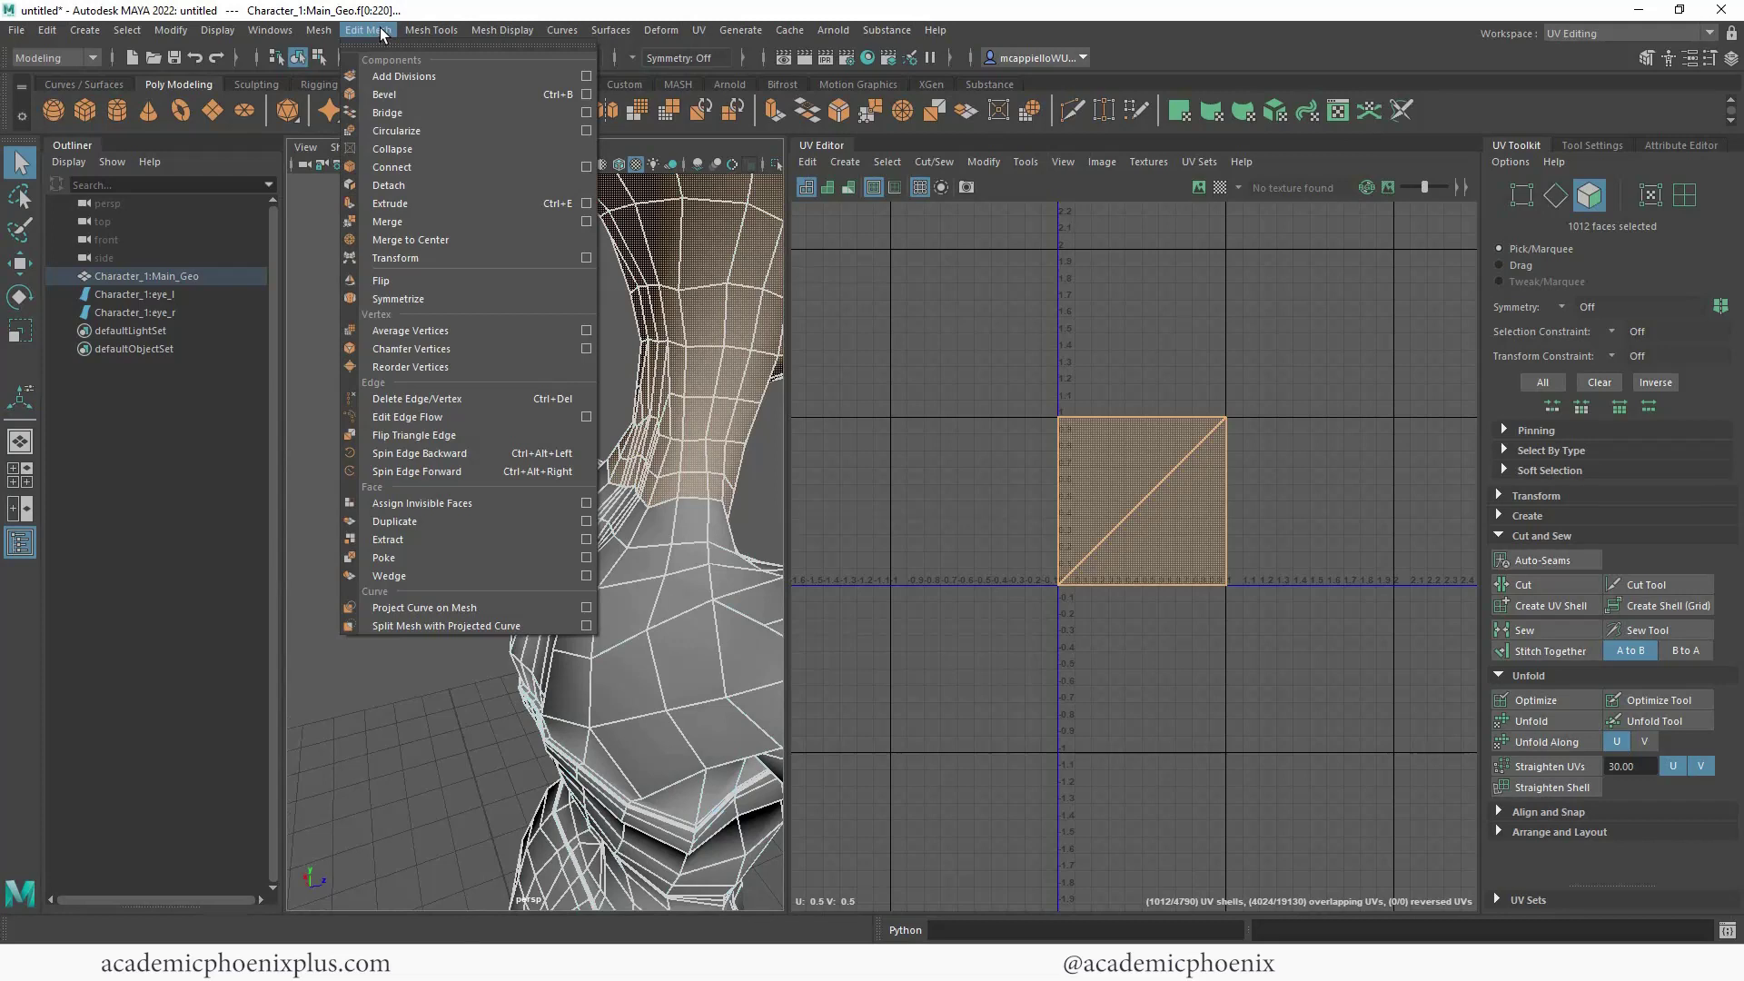
click(373, 539)
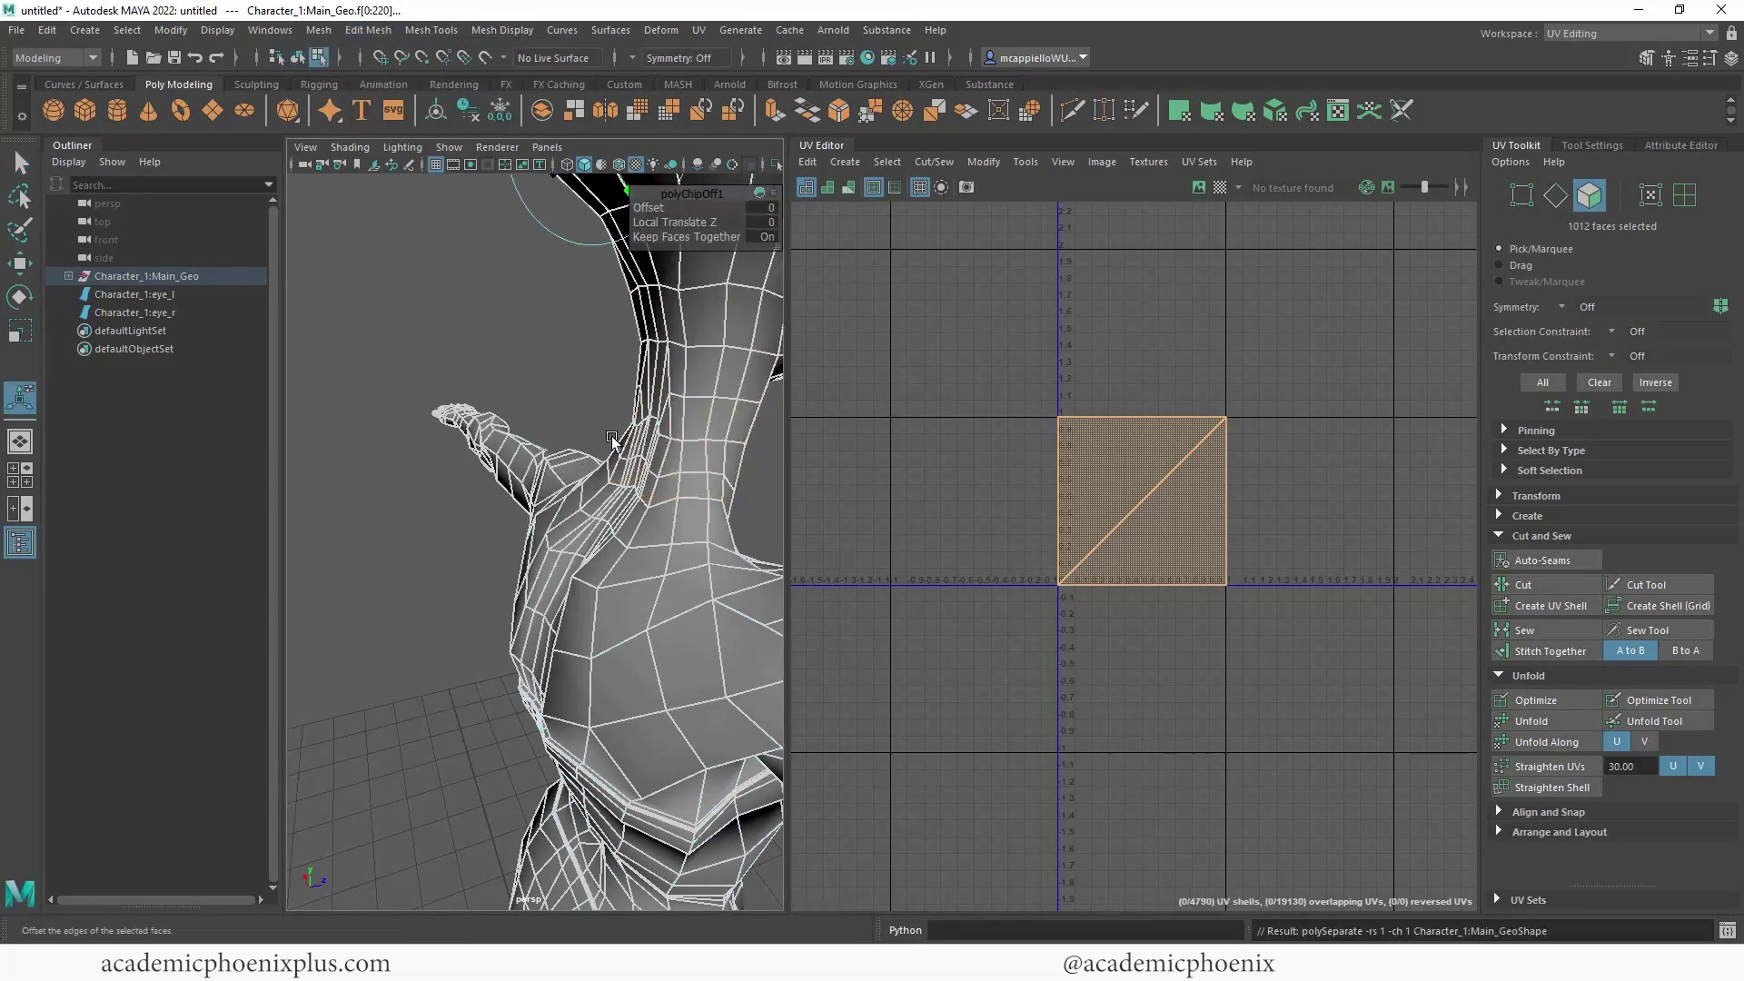
scroll(627, 409, down, 6)
alt+drag(627, 409, 518, 395)
right_drag(518, 395, 627, 330)
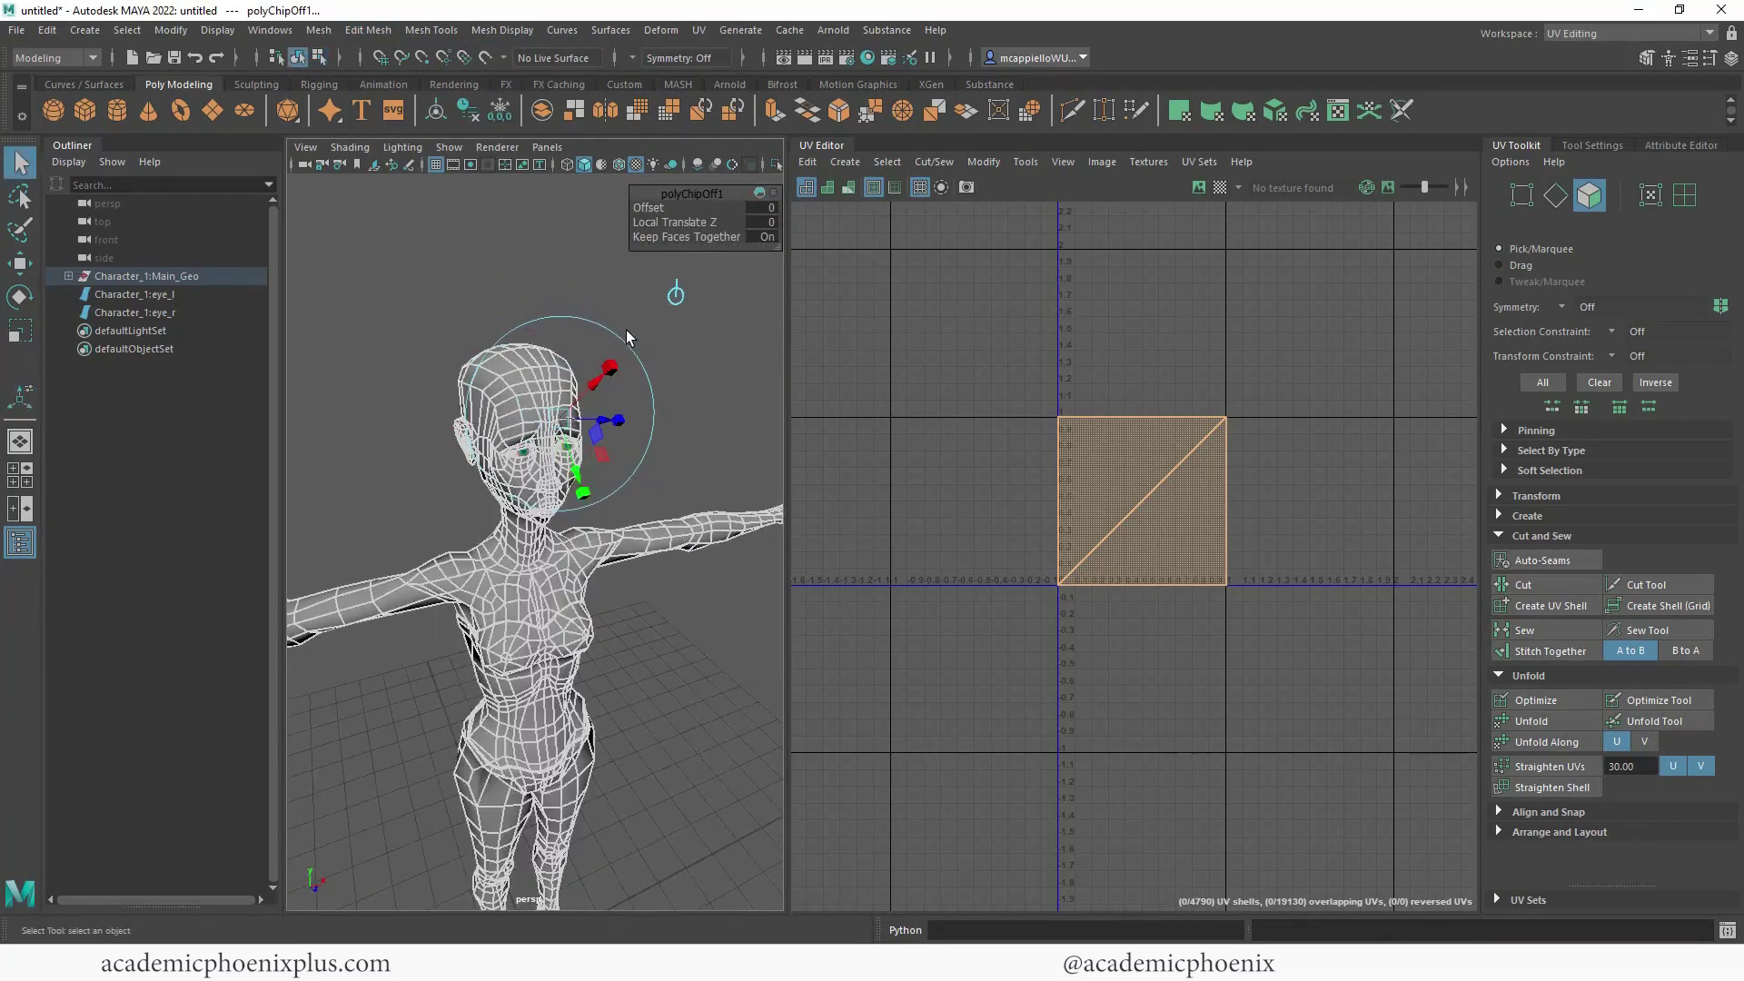
- Select the extracted head mesh as its own object and frame it from the front
click(673, 405)
alt+drag(673, 405, 514, 401)
click(514, 404)
alt+right_drag(602, 425, 716, 439)
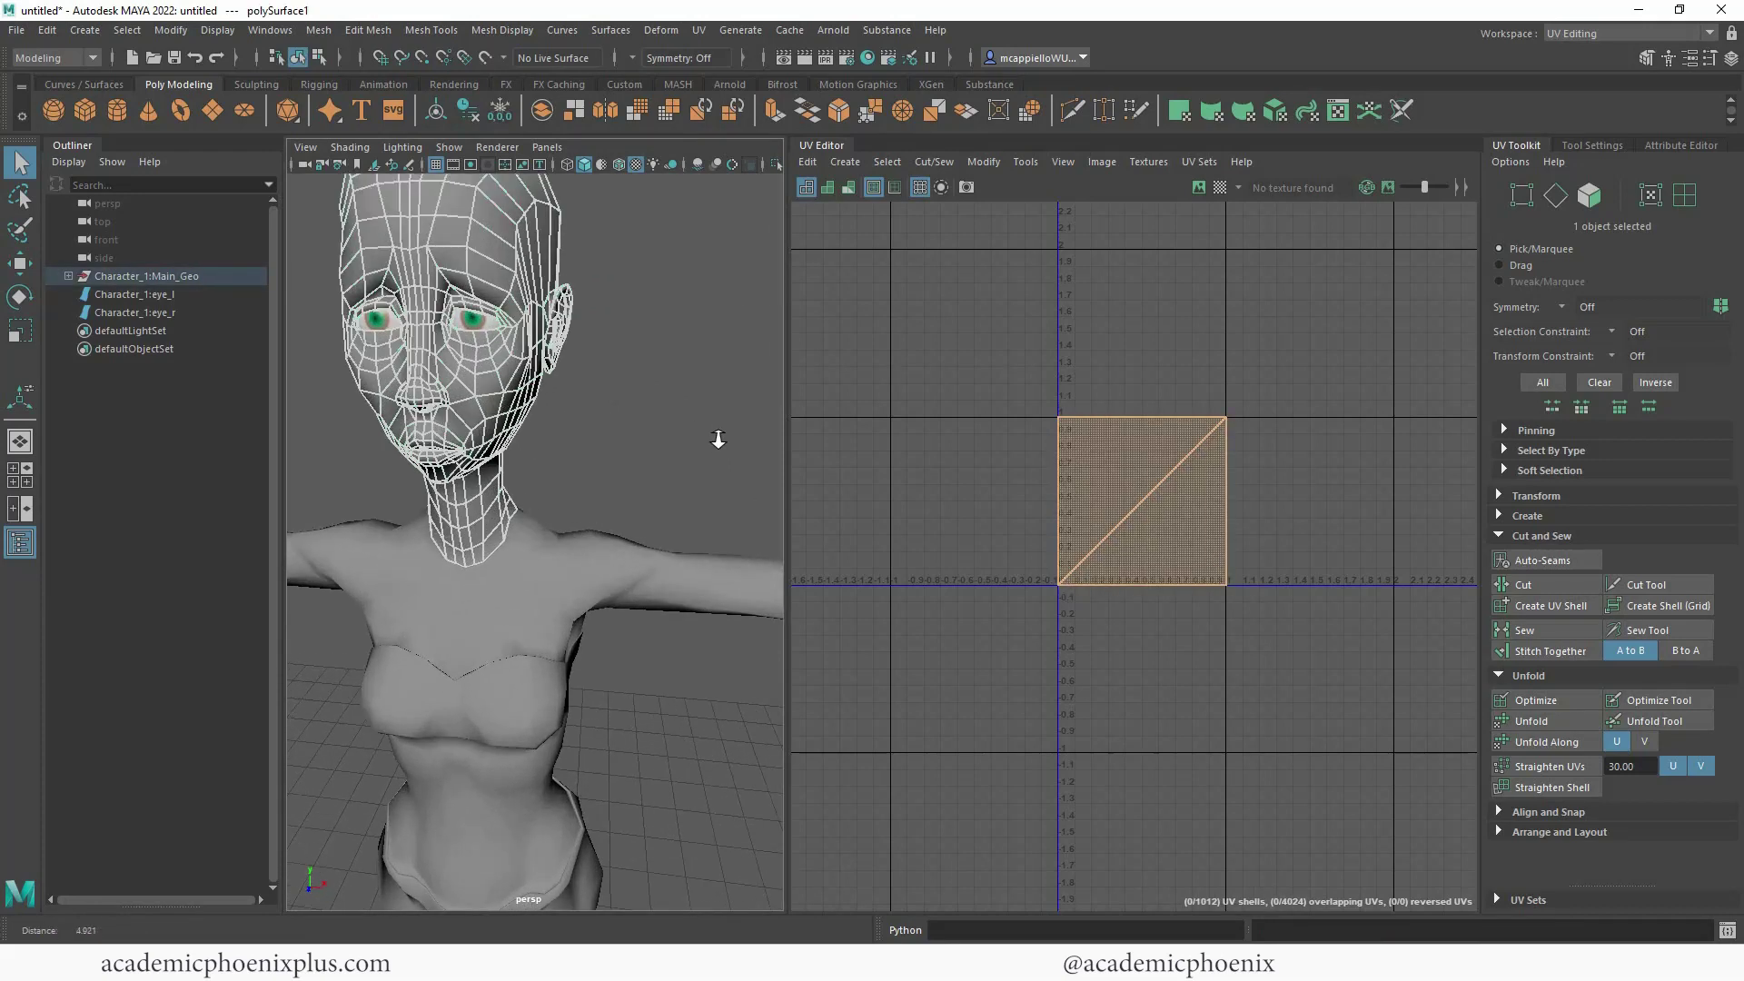
alt+middle_drag(528, 372, 603, 436)
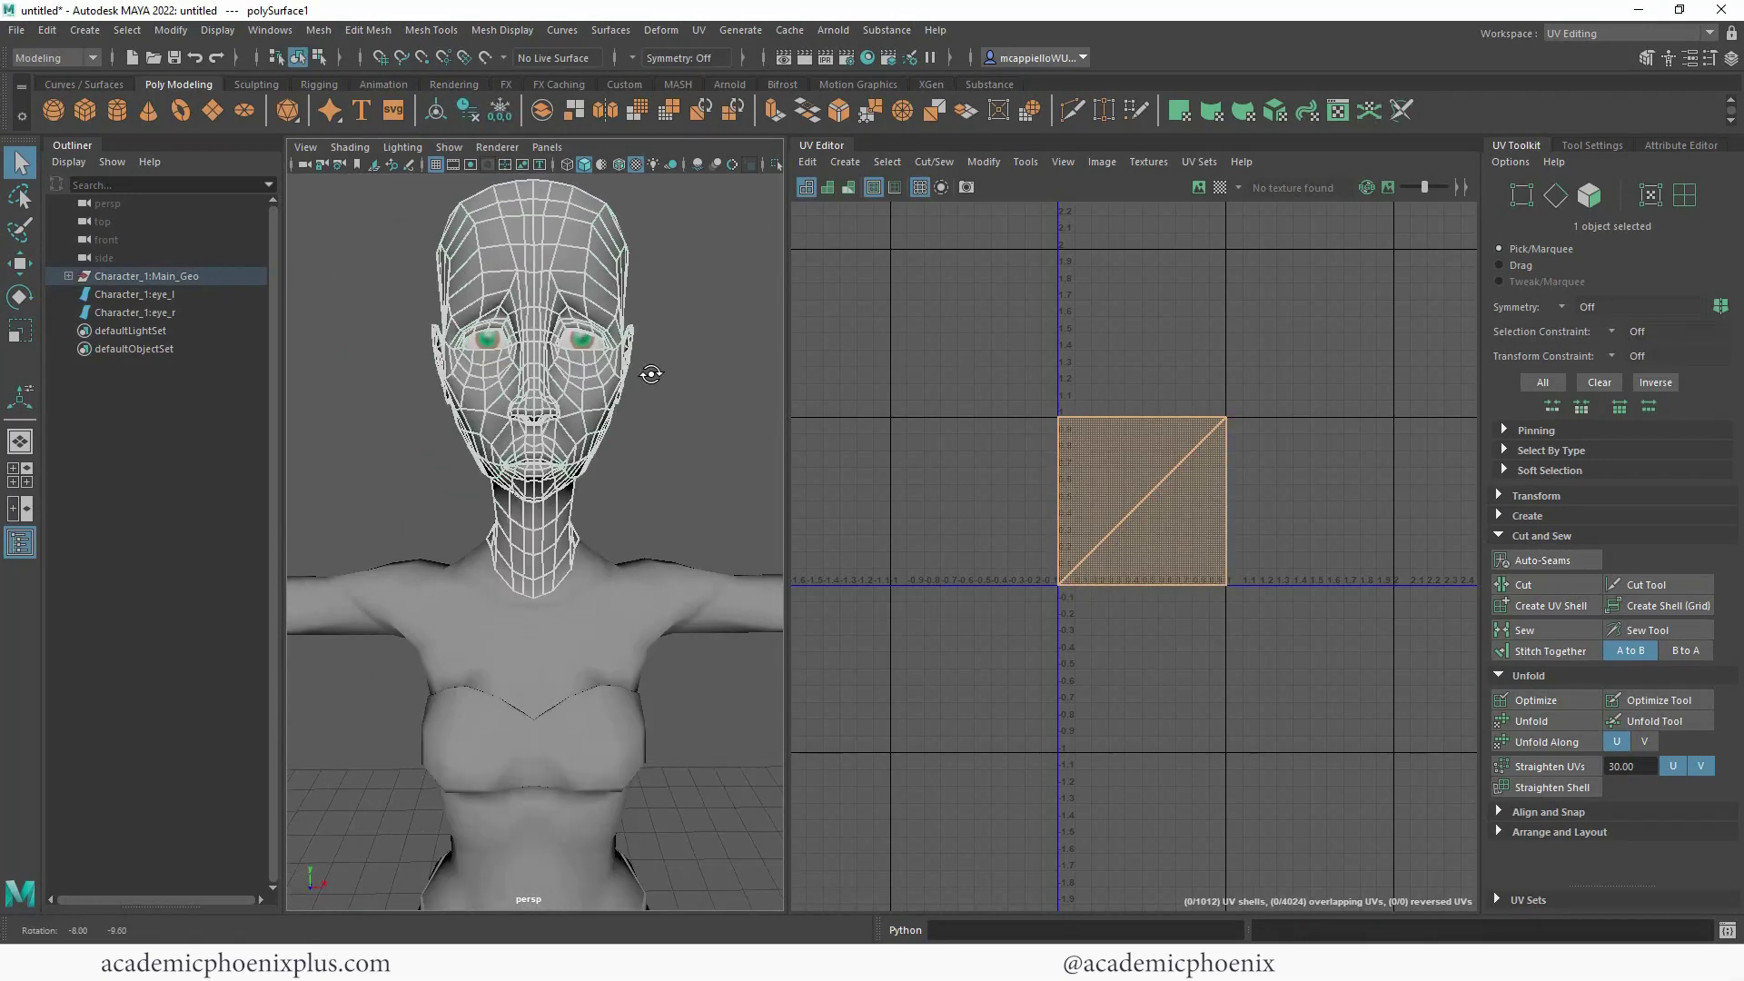
- Hide the separated body mesh and select the head mesh
click(548, 661)
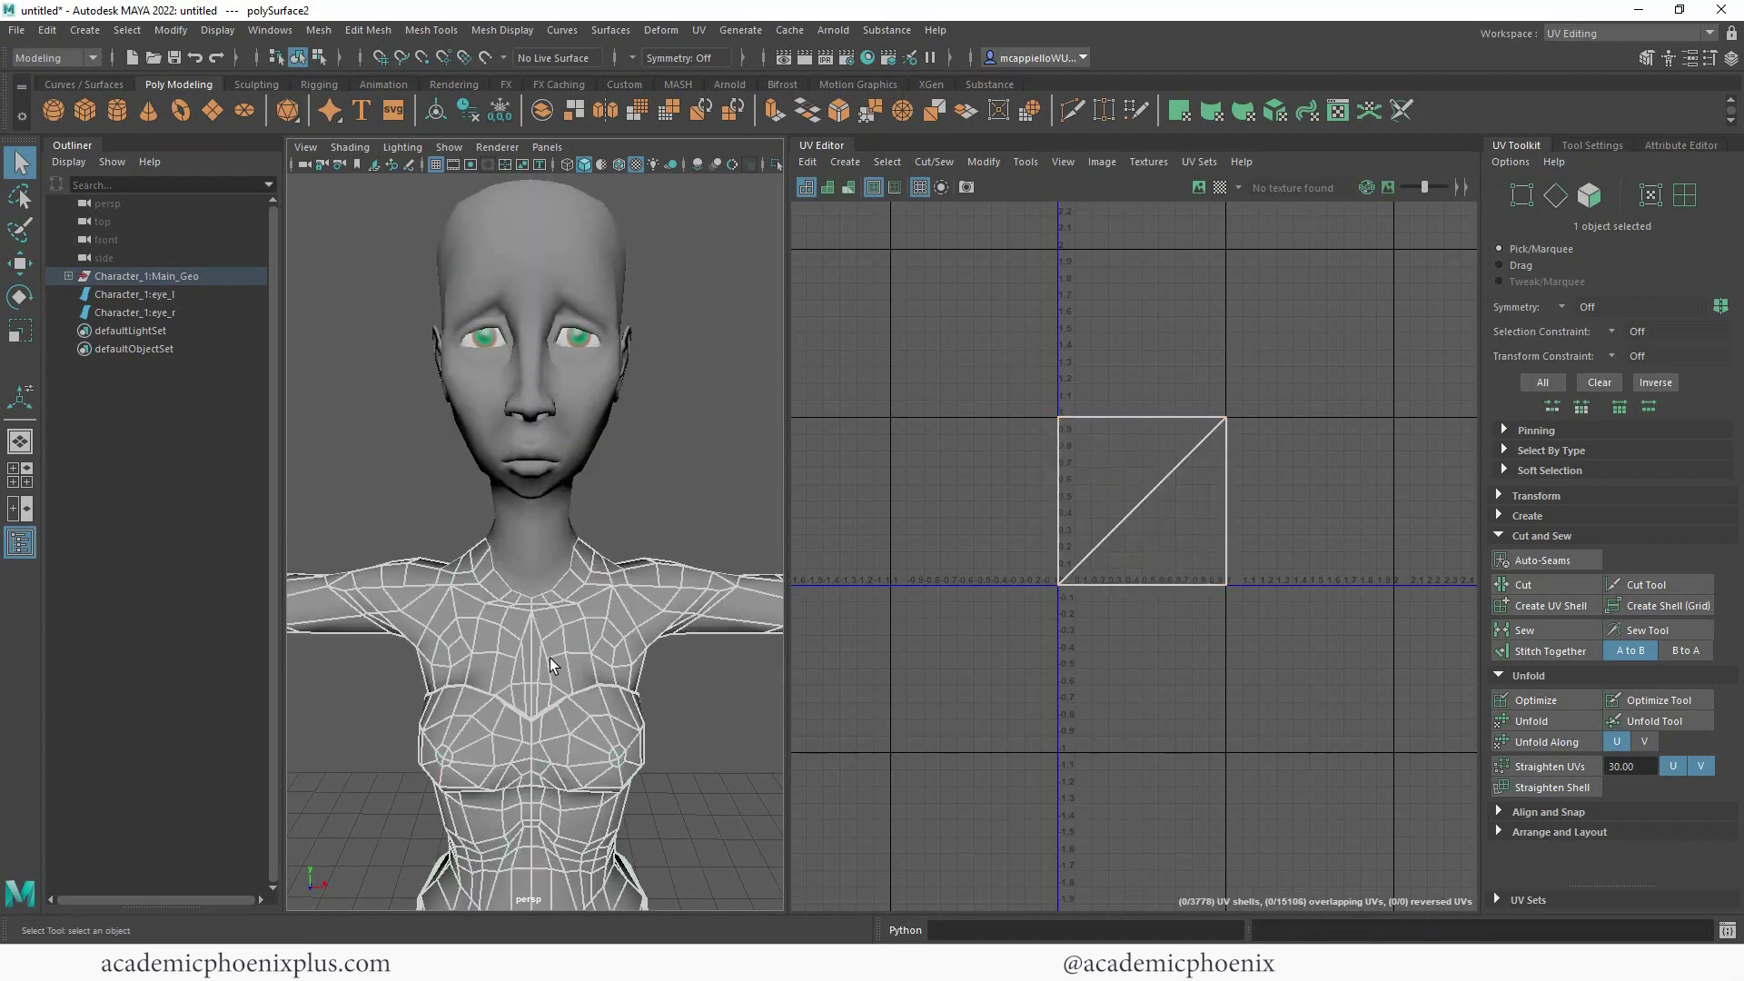
click(68, 275)
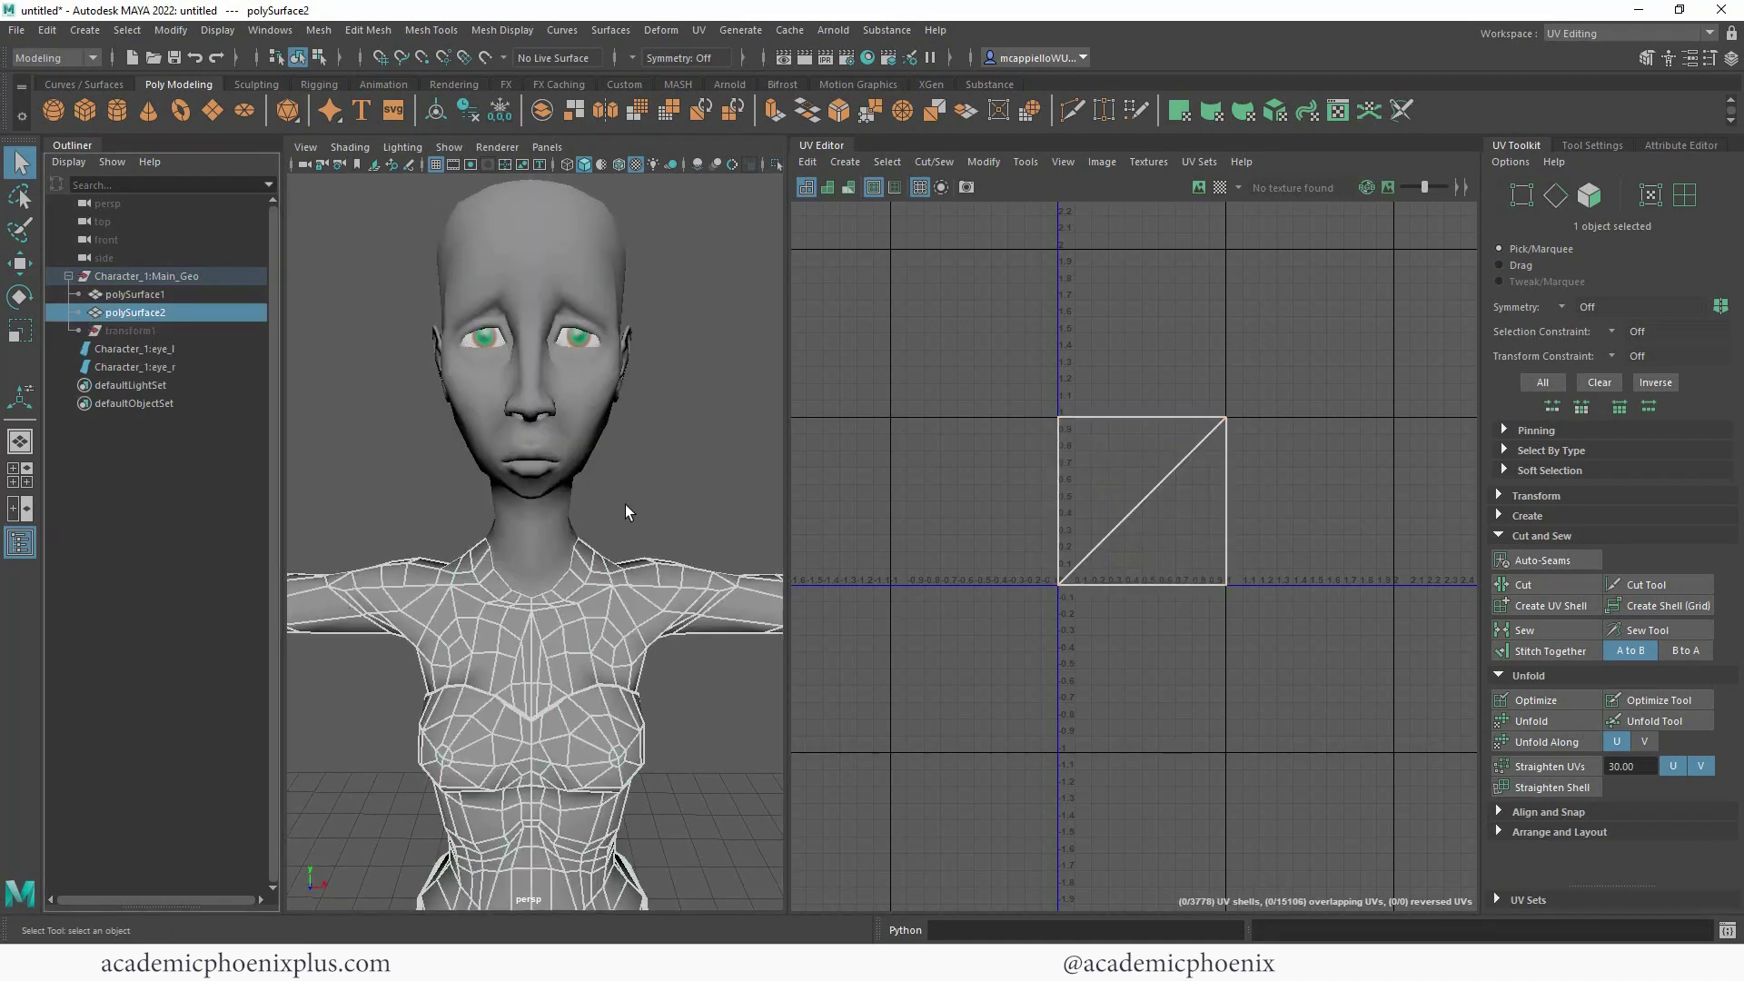
key(ctrl+h)
click(617, 468)
alt+drag(616, 466, 554, 425)
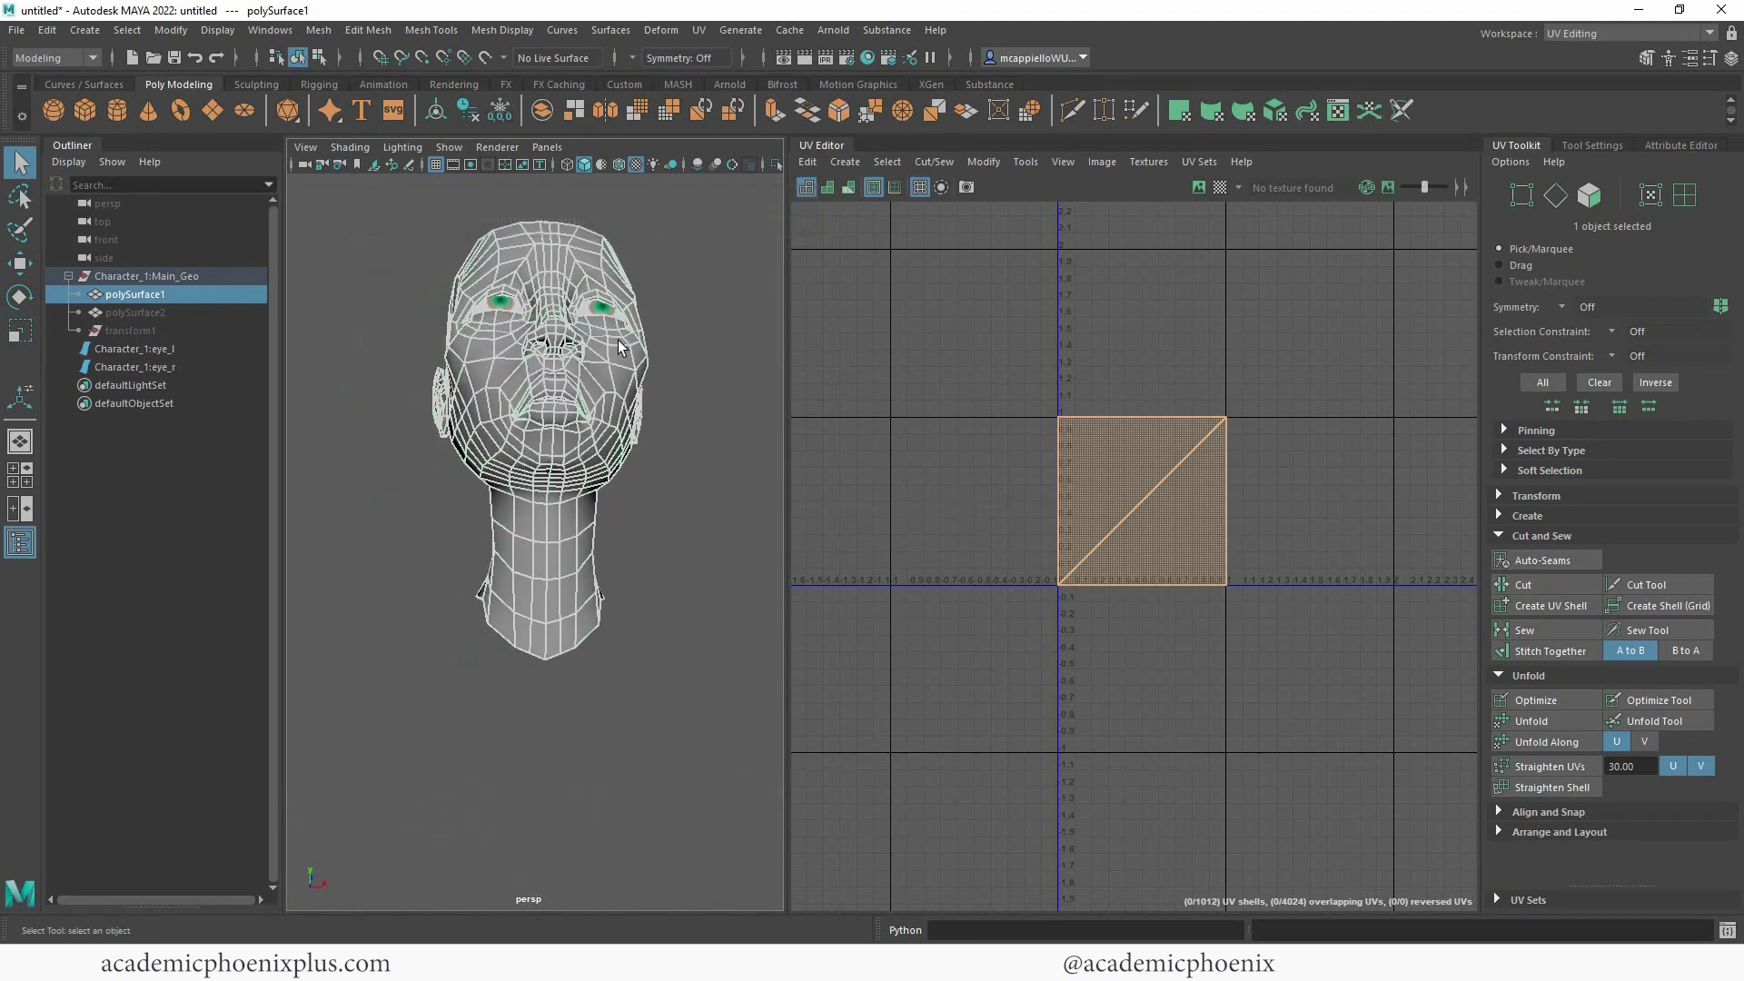
- Switch the head mesh to face selection and select all the neck faces below the jaw
alt+right_drag(616, 337, 672, 378)
alt+drag(672, 420, 559, 479)
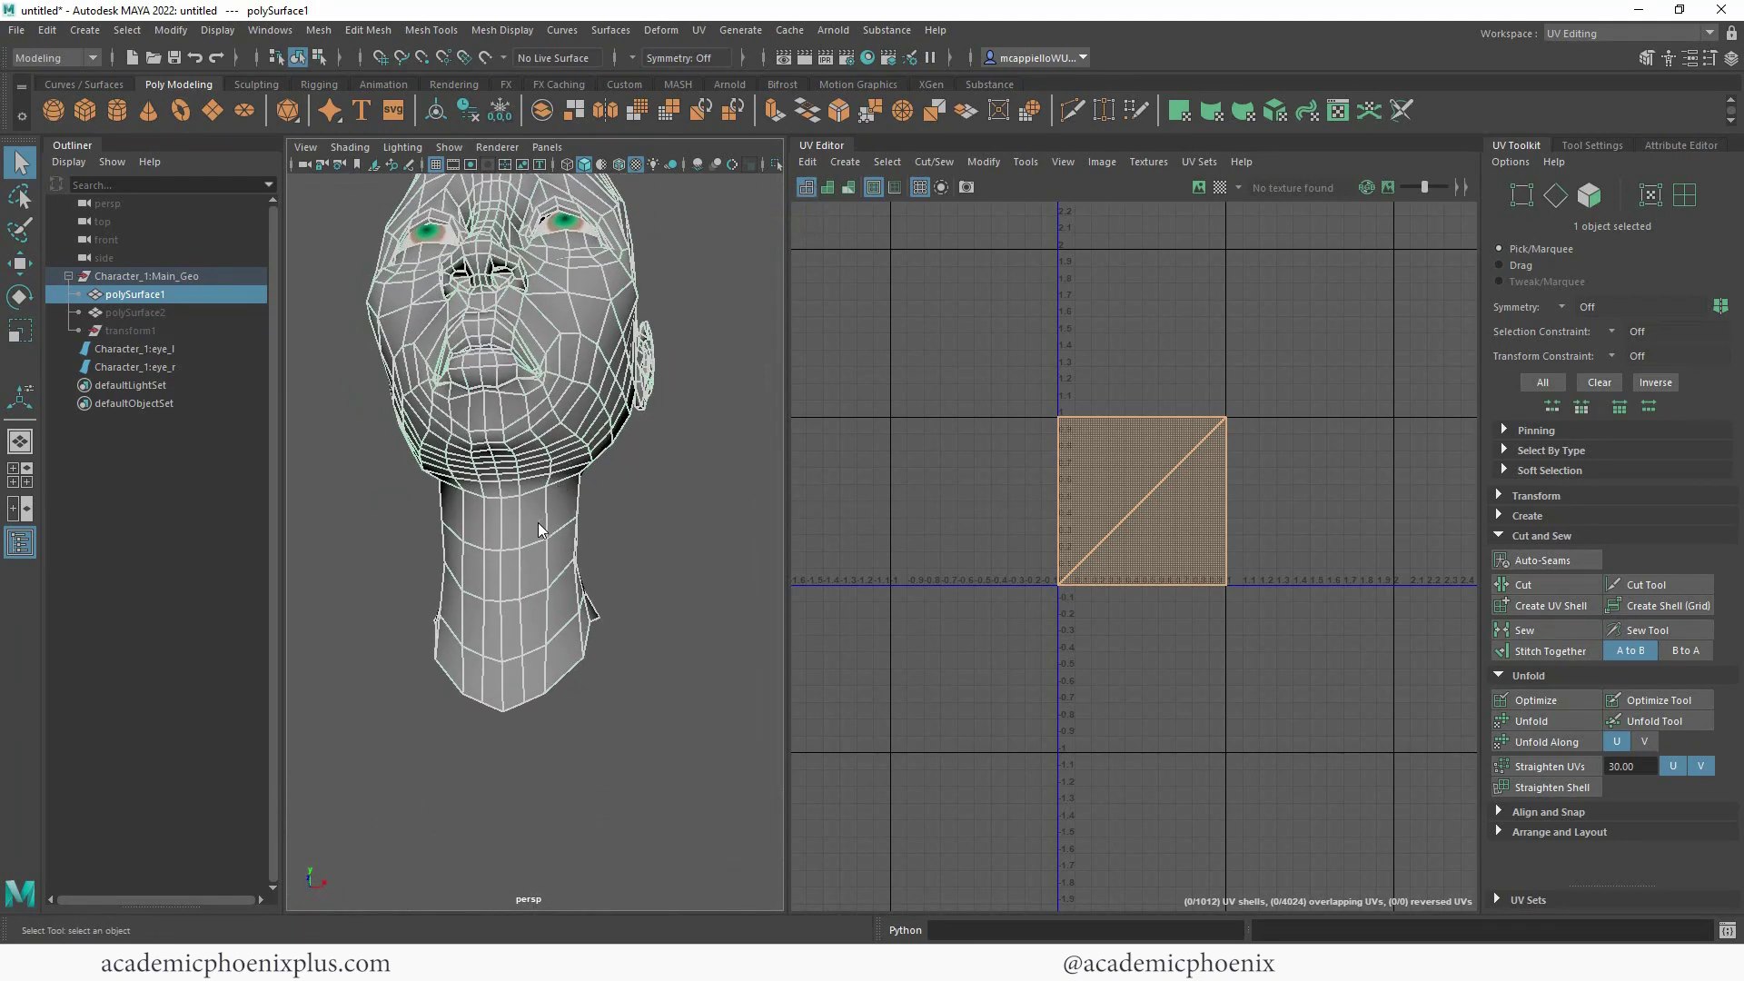
right_drag(538, 529, 543, 556)
drag(396, 531, 396, 531)
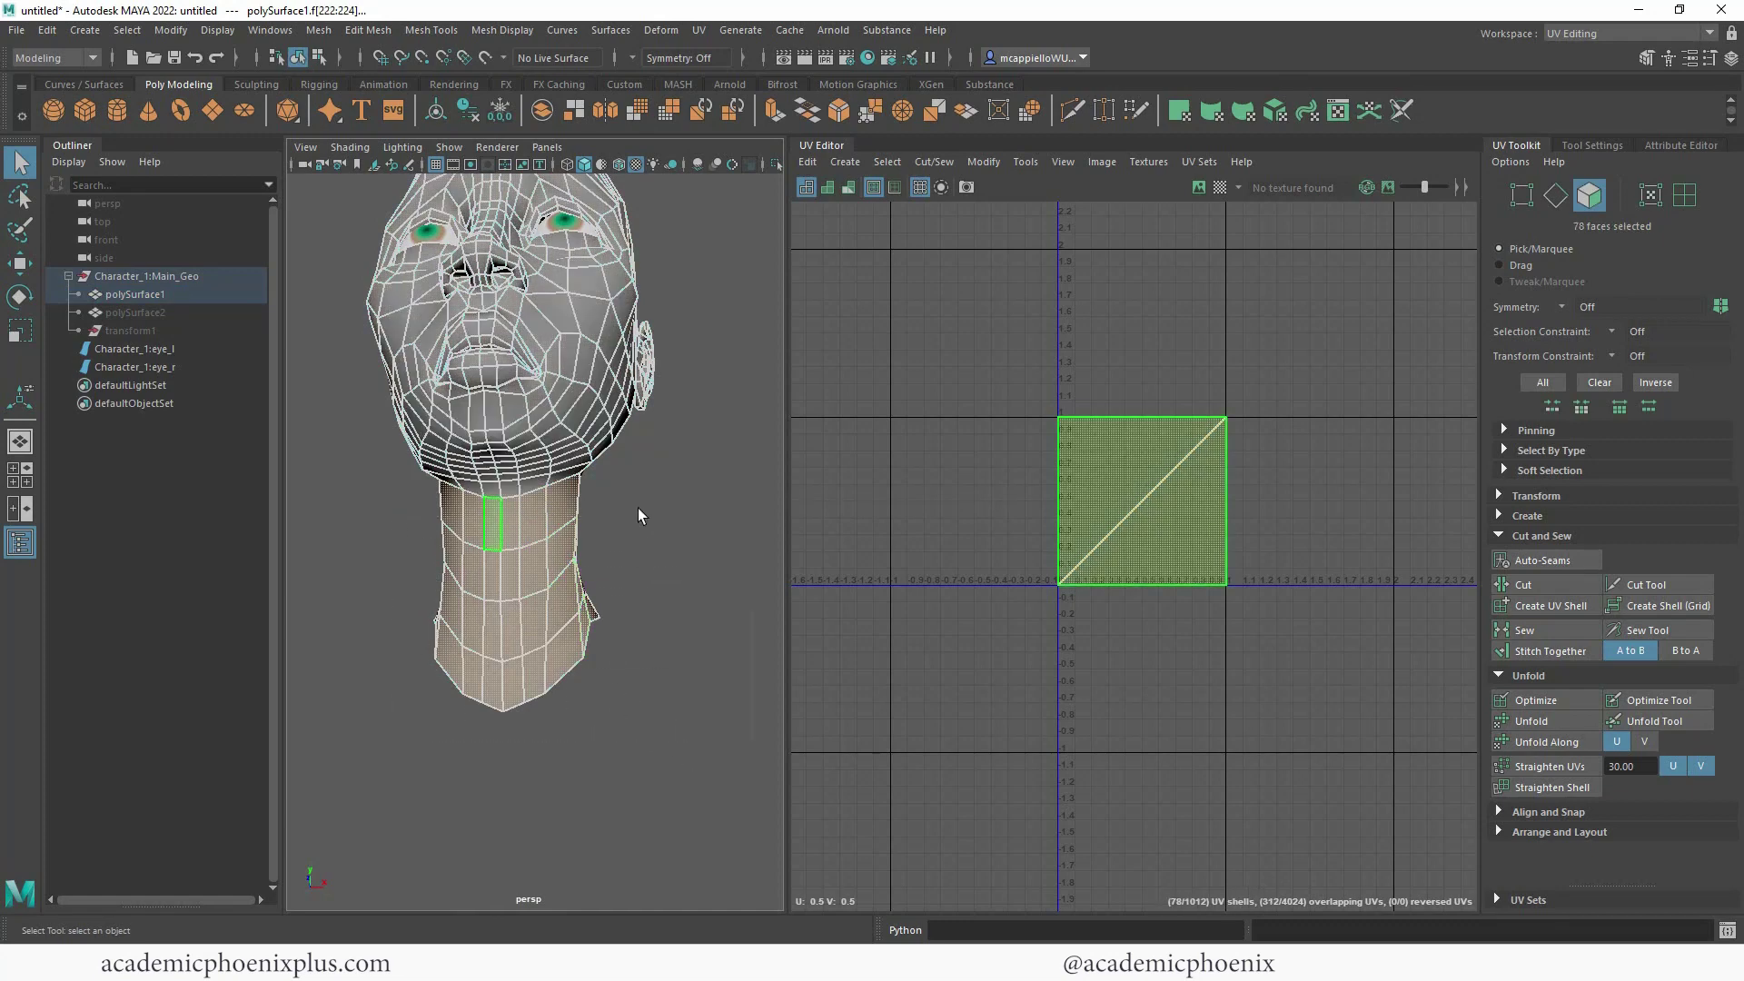
- Check the selected neck faces from the back and sides of the head
alt+drag(638, 509, 476, 557)
alt+right_drag(476, 557, 678, 554)
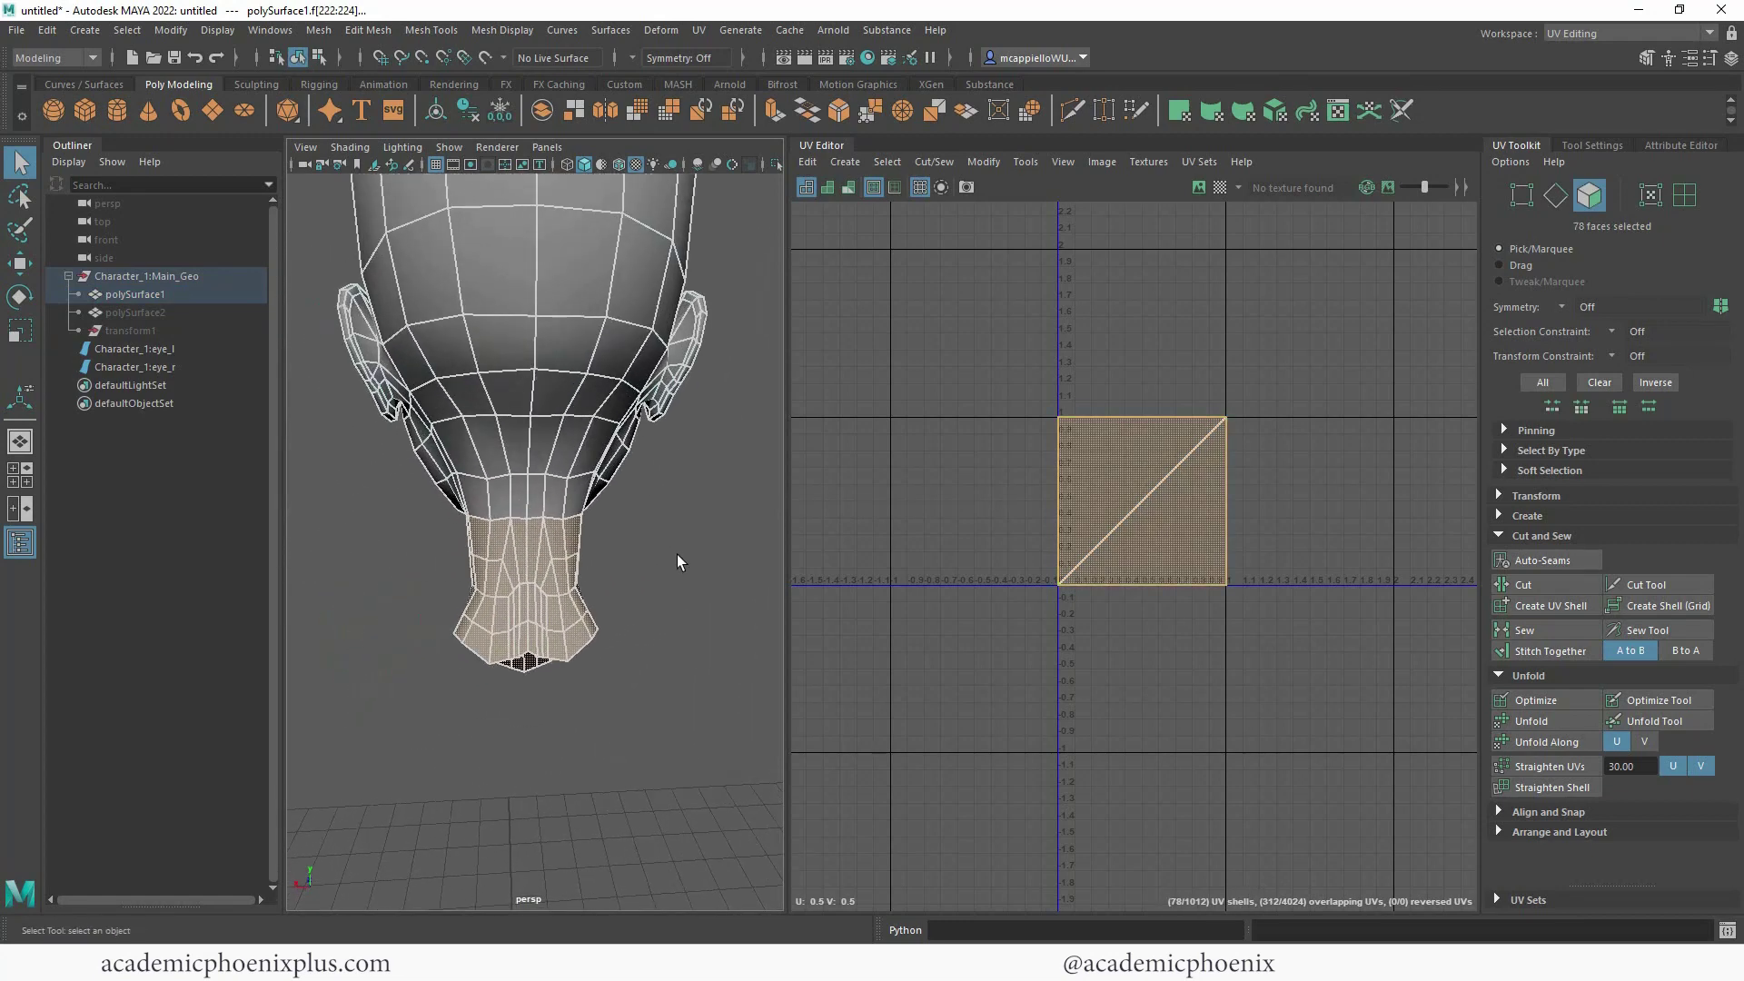
alt+drag(678, 554, 447, 544)
alt+middle_drag(601, 495, 399, 384)
alt+drag(536, 454, 1249, 457)
alt+drag(608, 459, 372, 445)
alt+right_drag(641, 448, 464, 444)
alt+drag(463, 452, 514, 451)
- Apply a cylindrical UV projection to the neck faces and move their UV shell diagonally below and outside the 0–1 UV tile
click(699, 30)
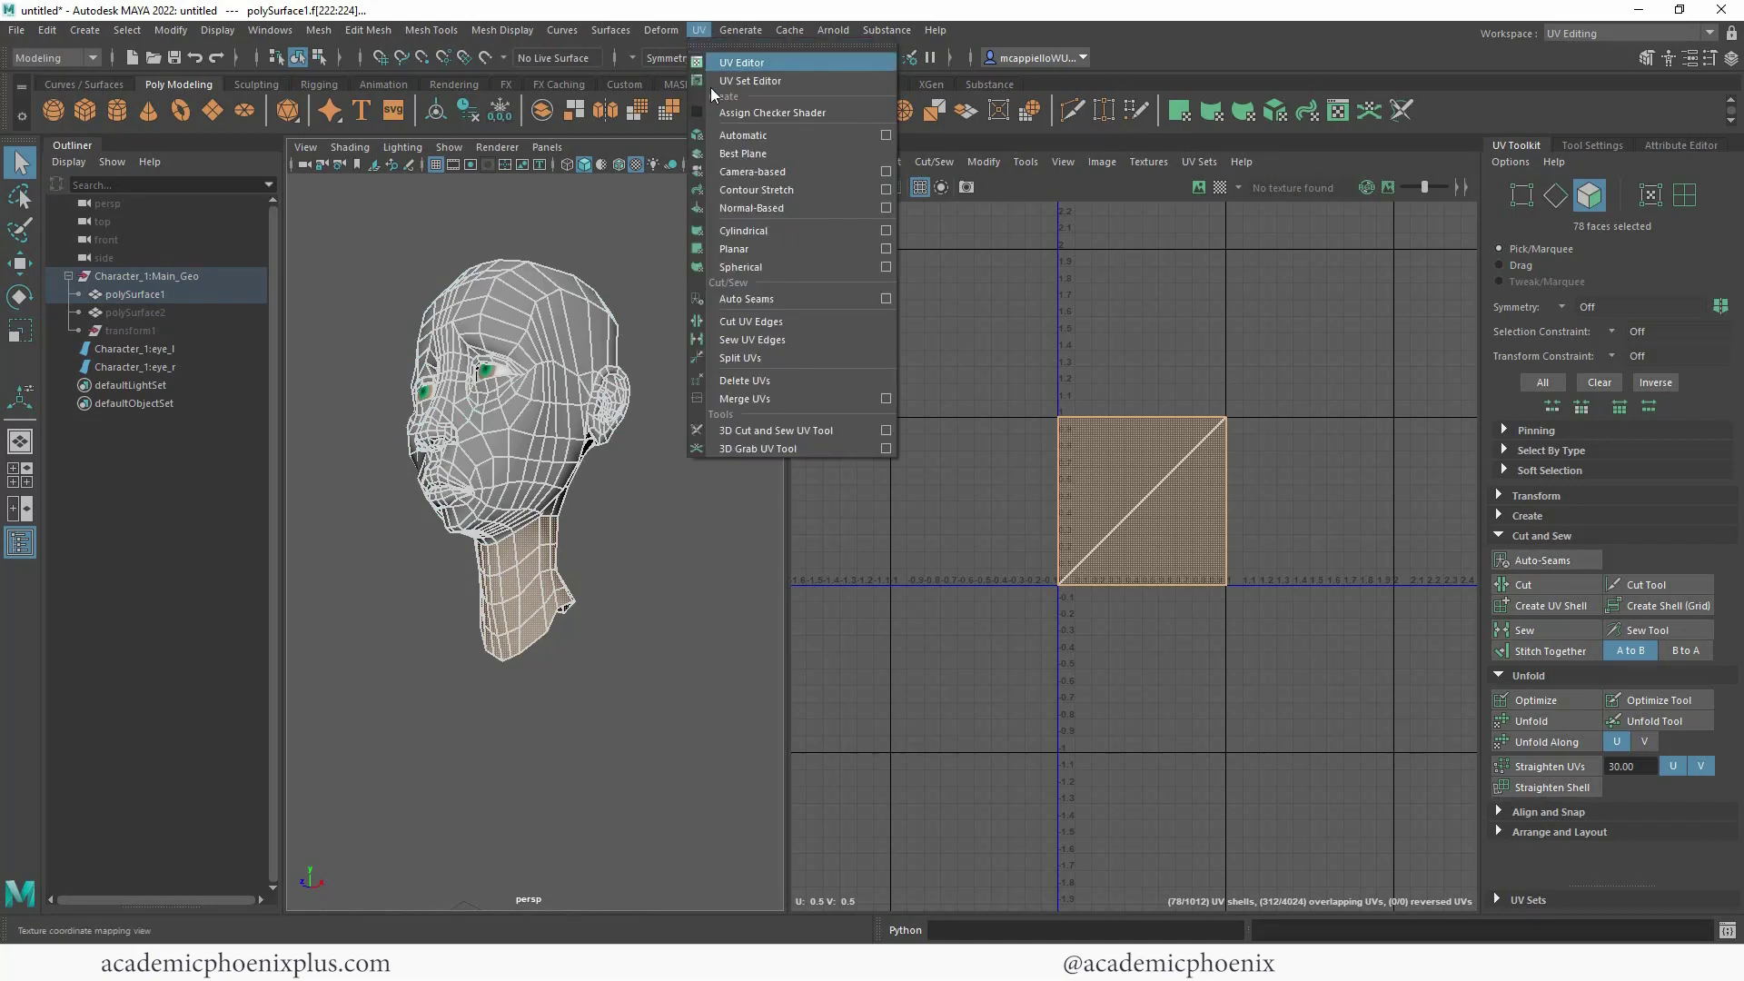
click(779, 232)
alt+drag(673, 559, 607, 572)
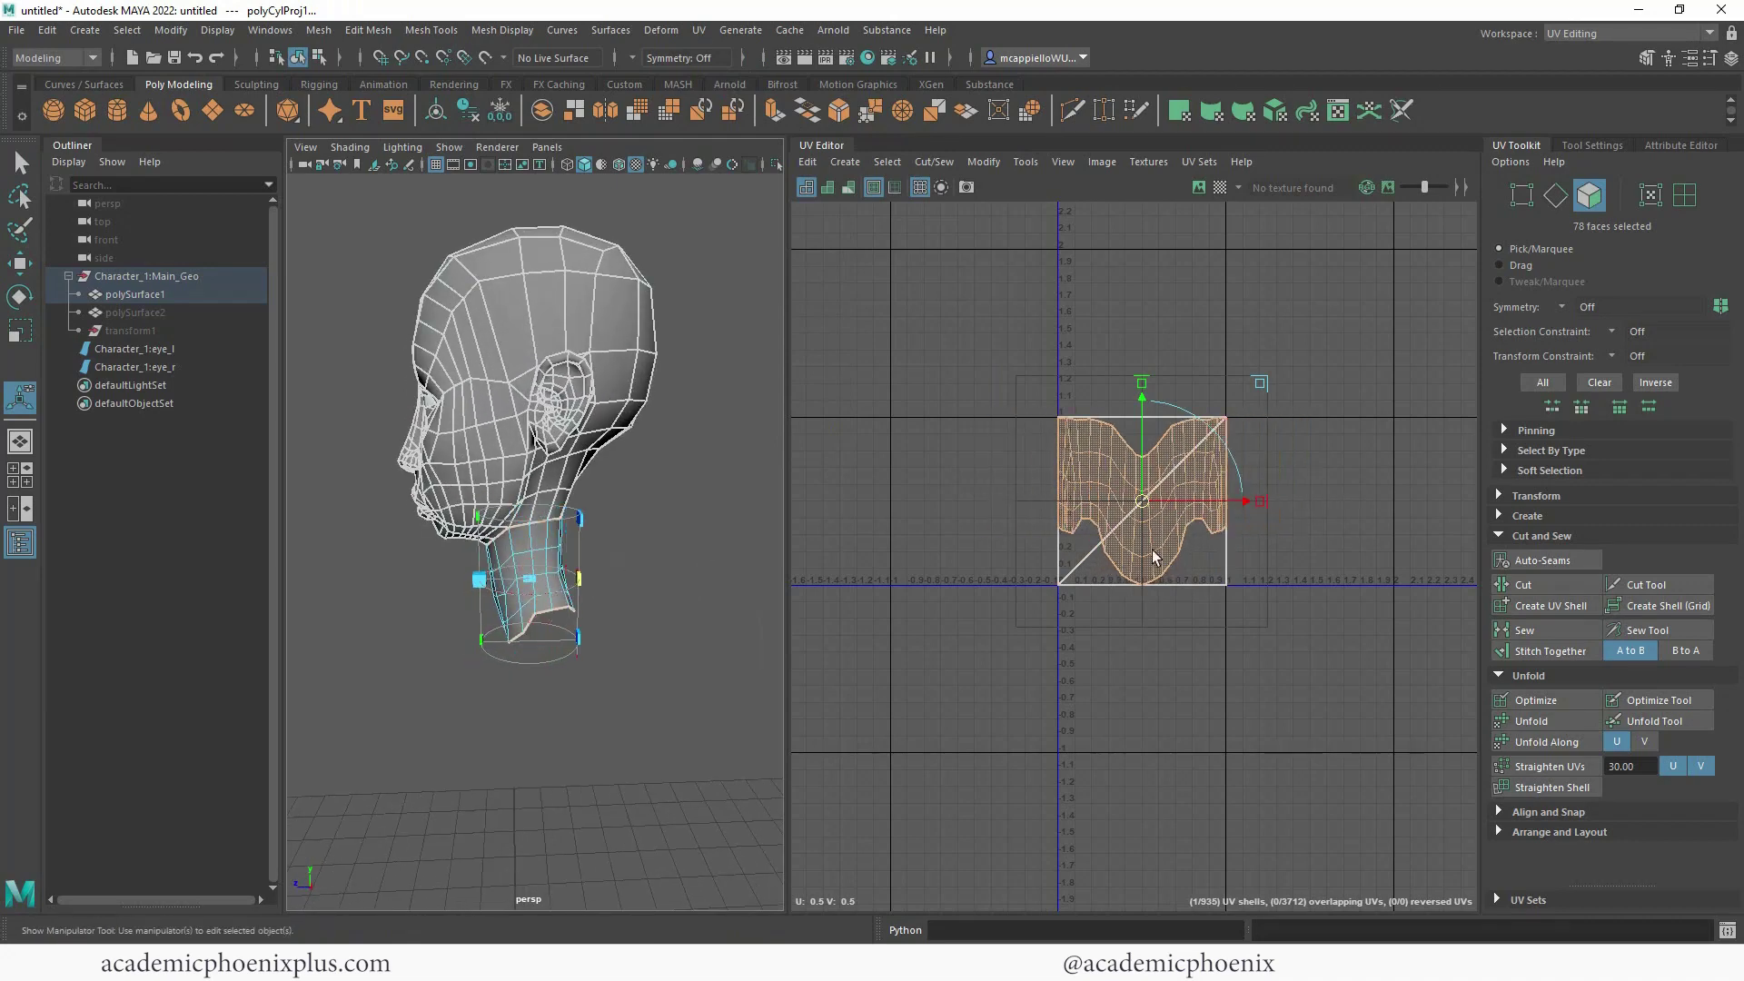
drag(1142, 501, 963, 666)
- Examine the head mesh around the face, ear and projected neck from several angles
alt+drag(693, 602, 668, 578)
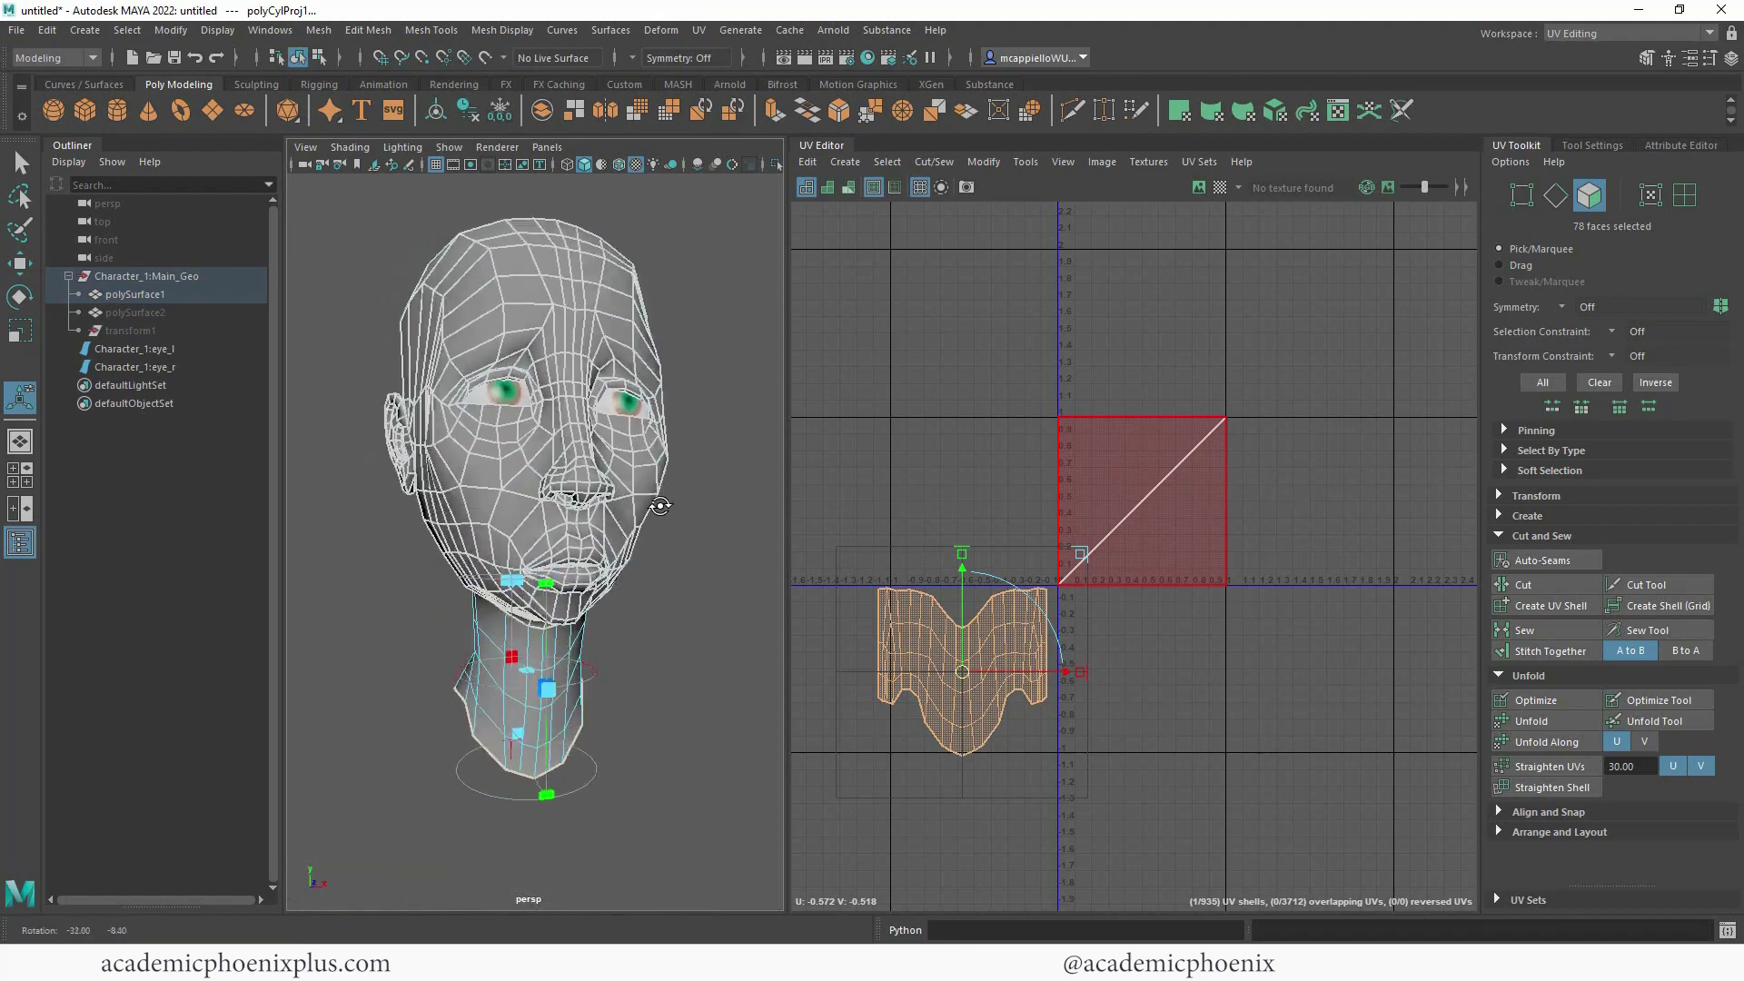
alt+drag(550, 514, 648, 419)
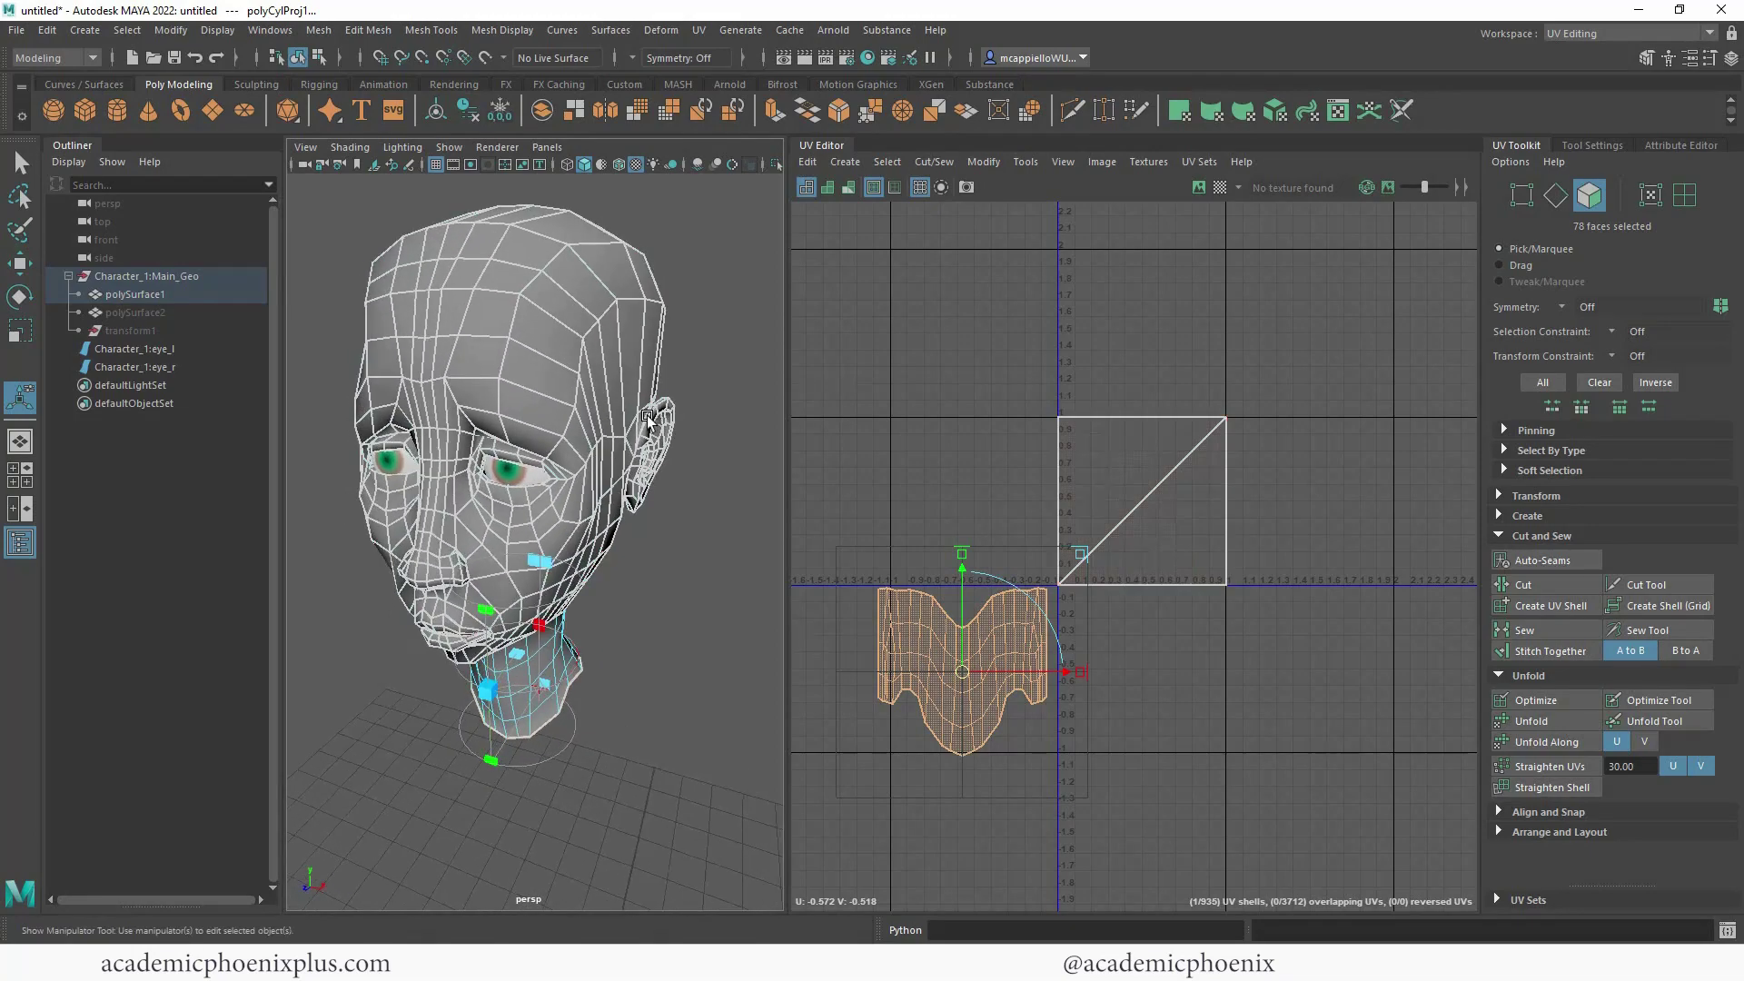
mouse_move(628, 498)
alt+mouse_down()
mouse_move(662, 475)
mouse_move(693, 483)
mouse_move(640, 509)
alt+mouse_up()
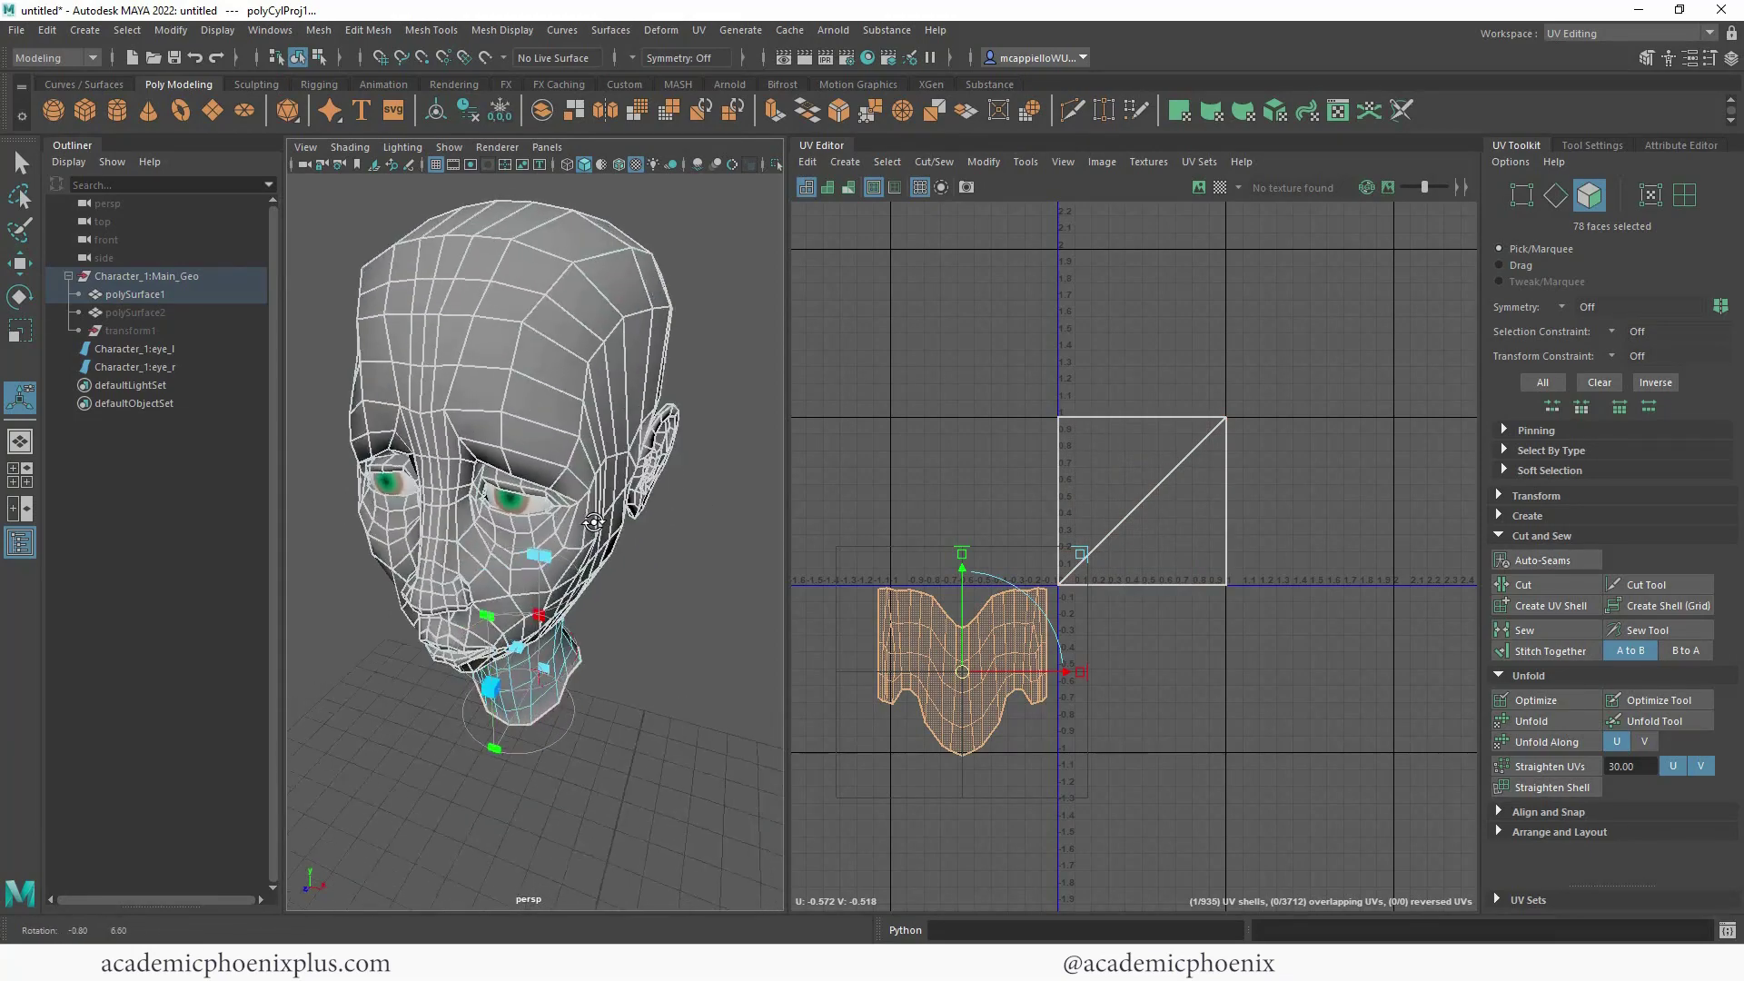
alt+right_drag(640, 509, 752, 506)
mouse_move(623, 514)
alt+mouse_down()
mouse_move(541, 529)
mouse_move(601, 469)
mouse_move(463, 482)
mouse_move(481, 486)
alt+mouse_up()
alt+drag(572, 509, 750, 532)
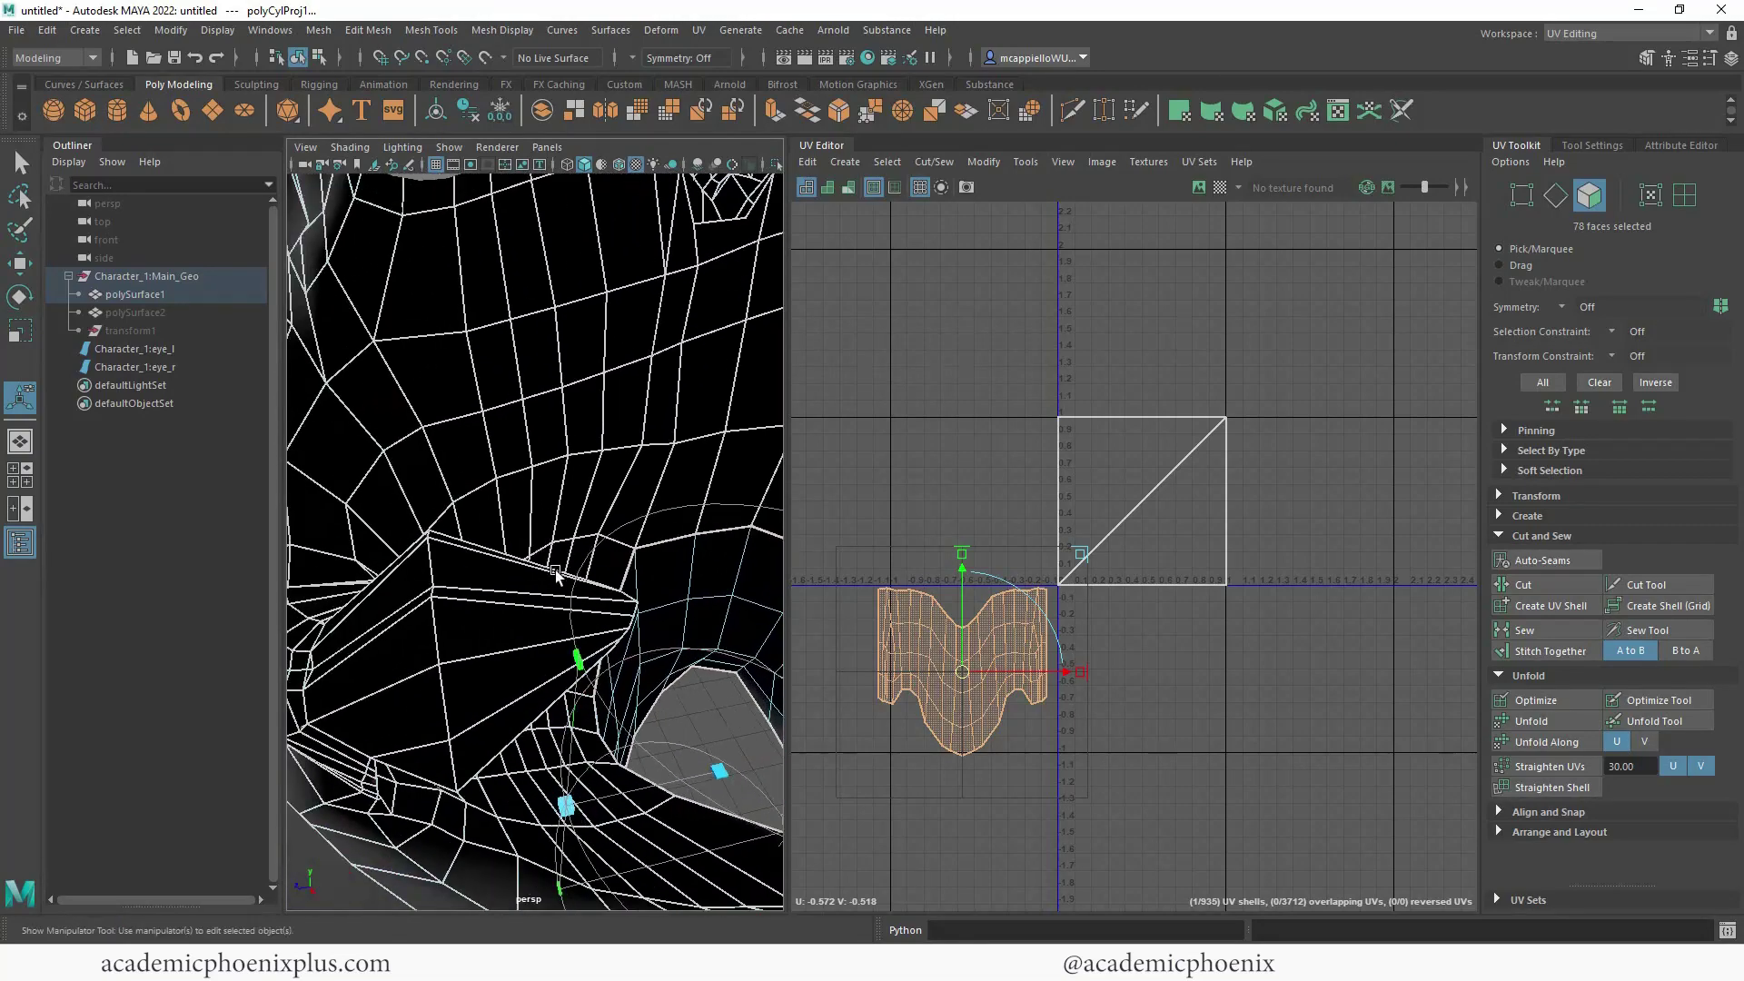
- Return the head mesh to object mode, switch to UV face selection, and select all the unprojected head faces, leaving out the neck shell
mouse_move(557, 576)
alt+mouse_down()
mouse_move(626, 547)
mouse_move(588, 533)
mouse_move(482, 565)
alt+mouse_up()
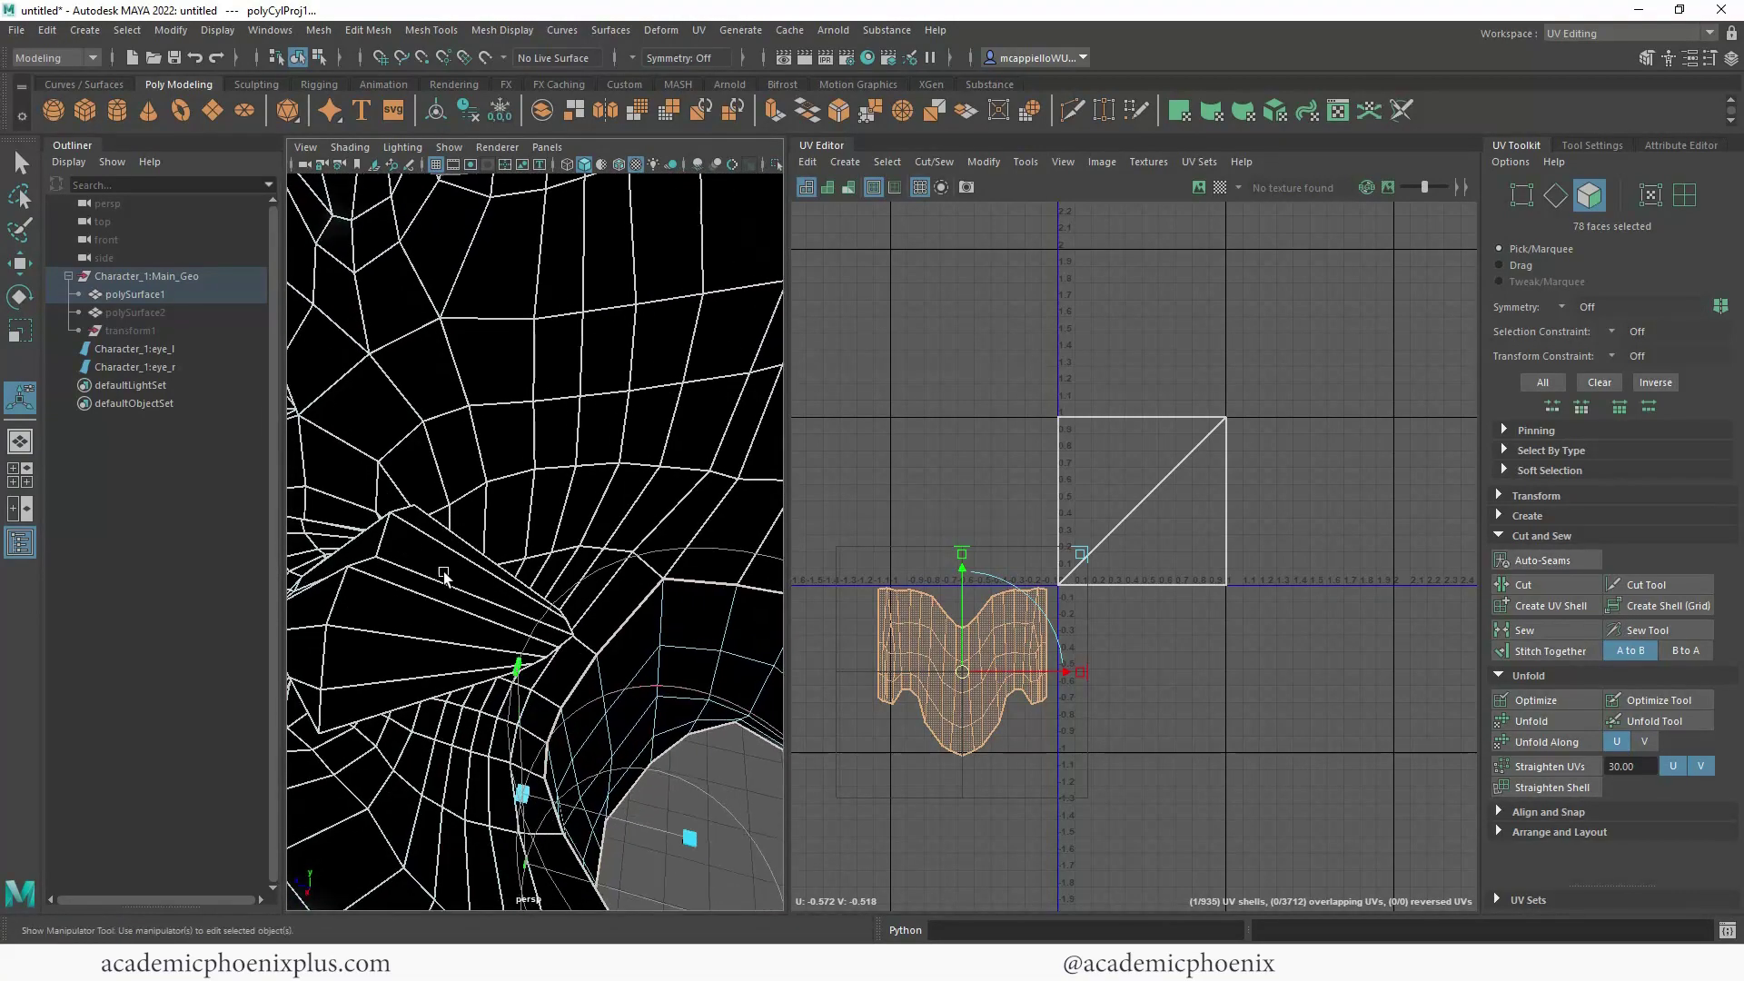
alt+right_drag(505, 550, 436, 551)
alt+drag(454, 536, 618, 518)
right_drag(545, 410, 601, 378)
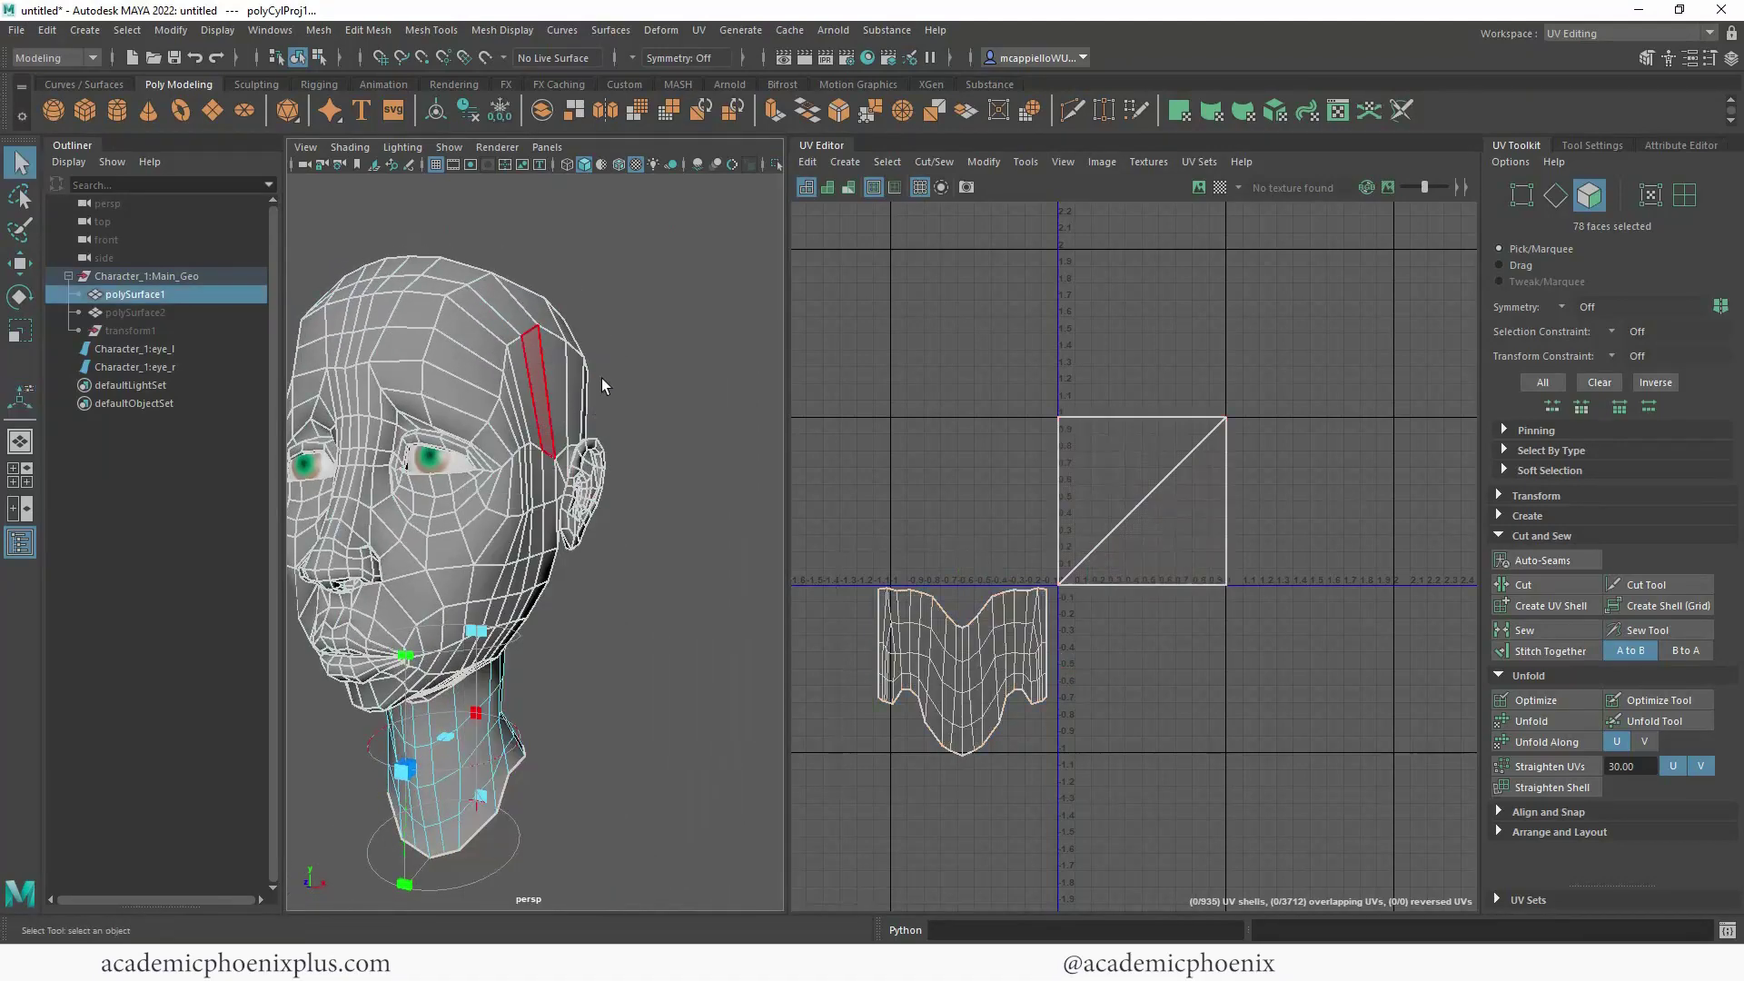
alt+right_drag(658, 464, 631, 464)
alt+drag(630, 464, 494, 482)
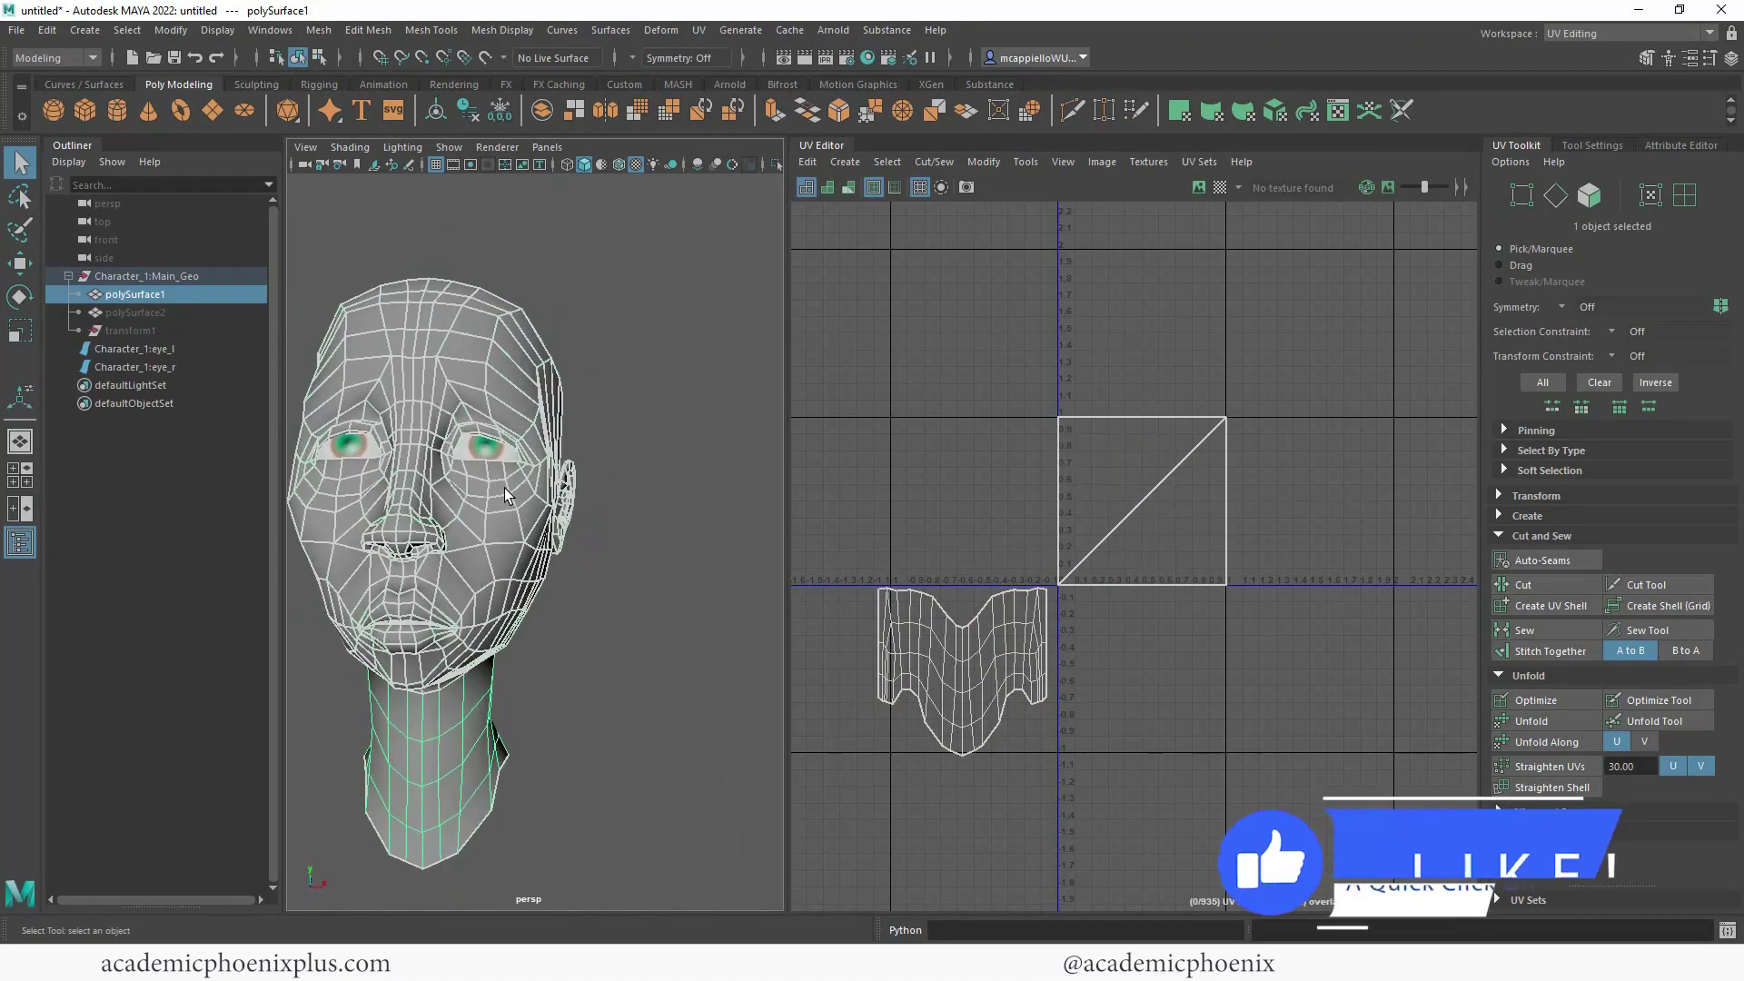
right_drag(1151, 515, 1032, 405)
drag(1204, 547, 1204, 549)
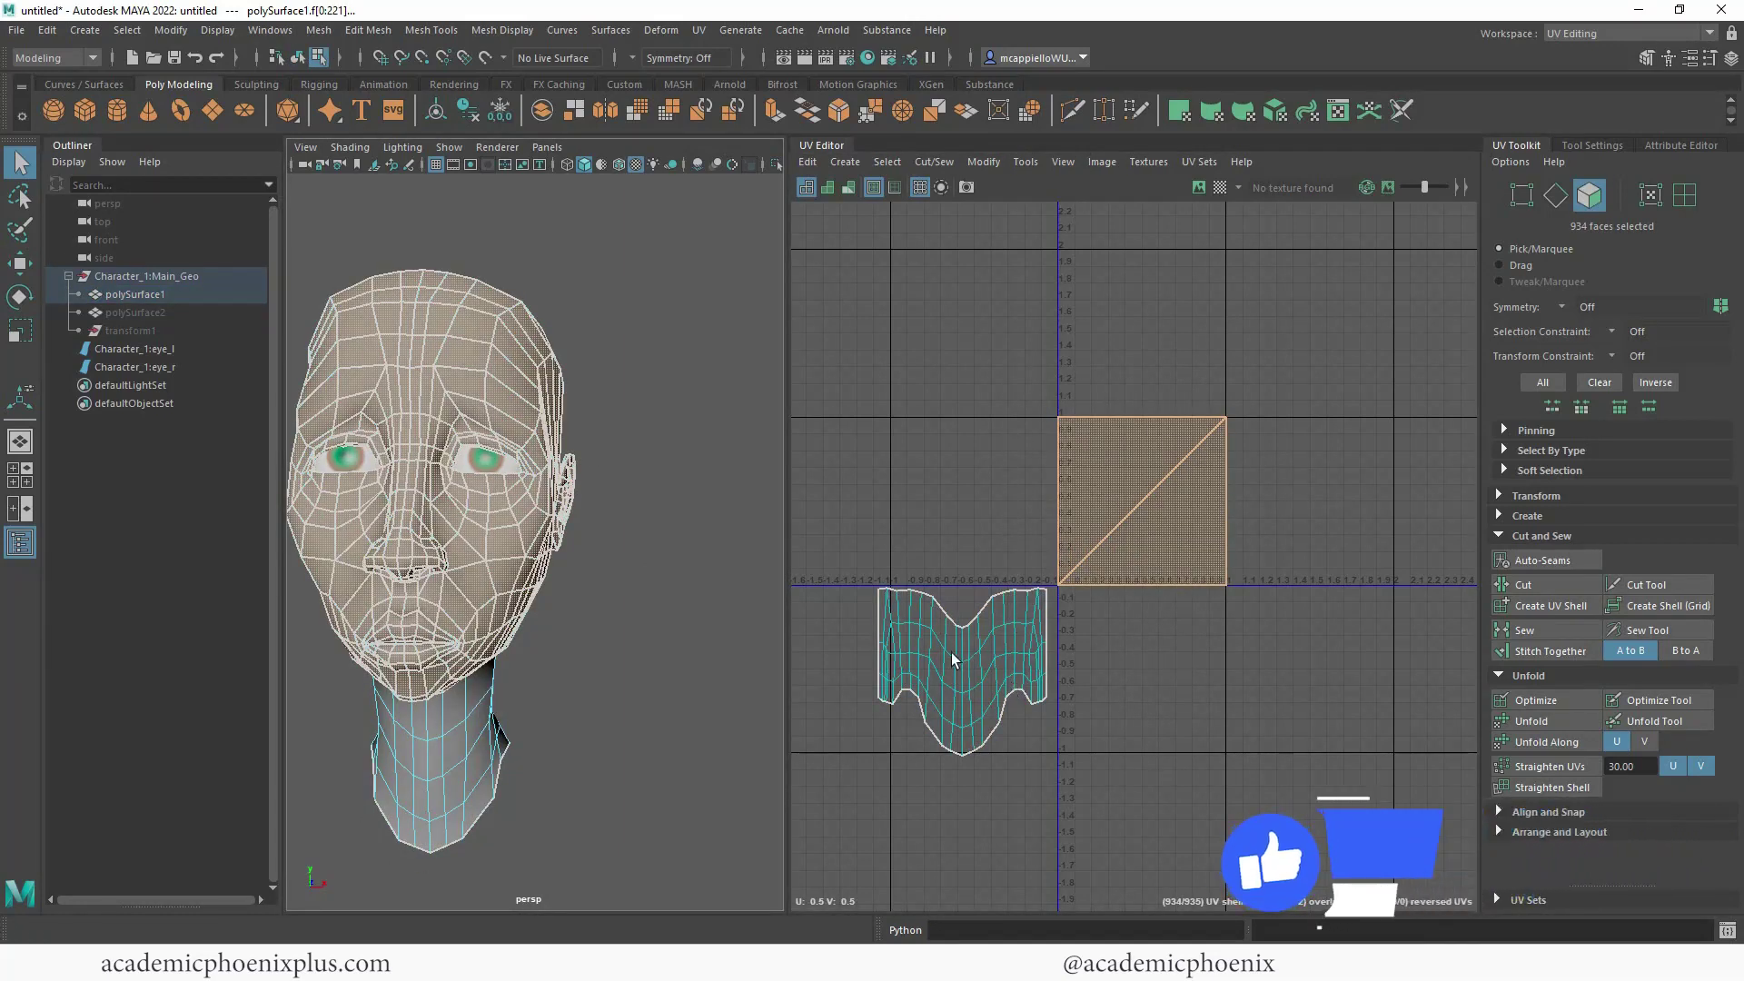
- Apply a cylindrical UV projection to the selected head faces, shift the new shell slightly up and outward, and widen it horizontally
click(698, 31)
click(792, 233)
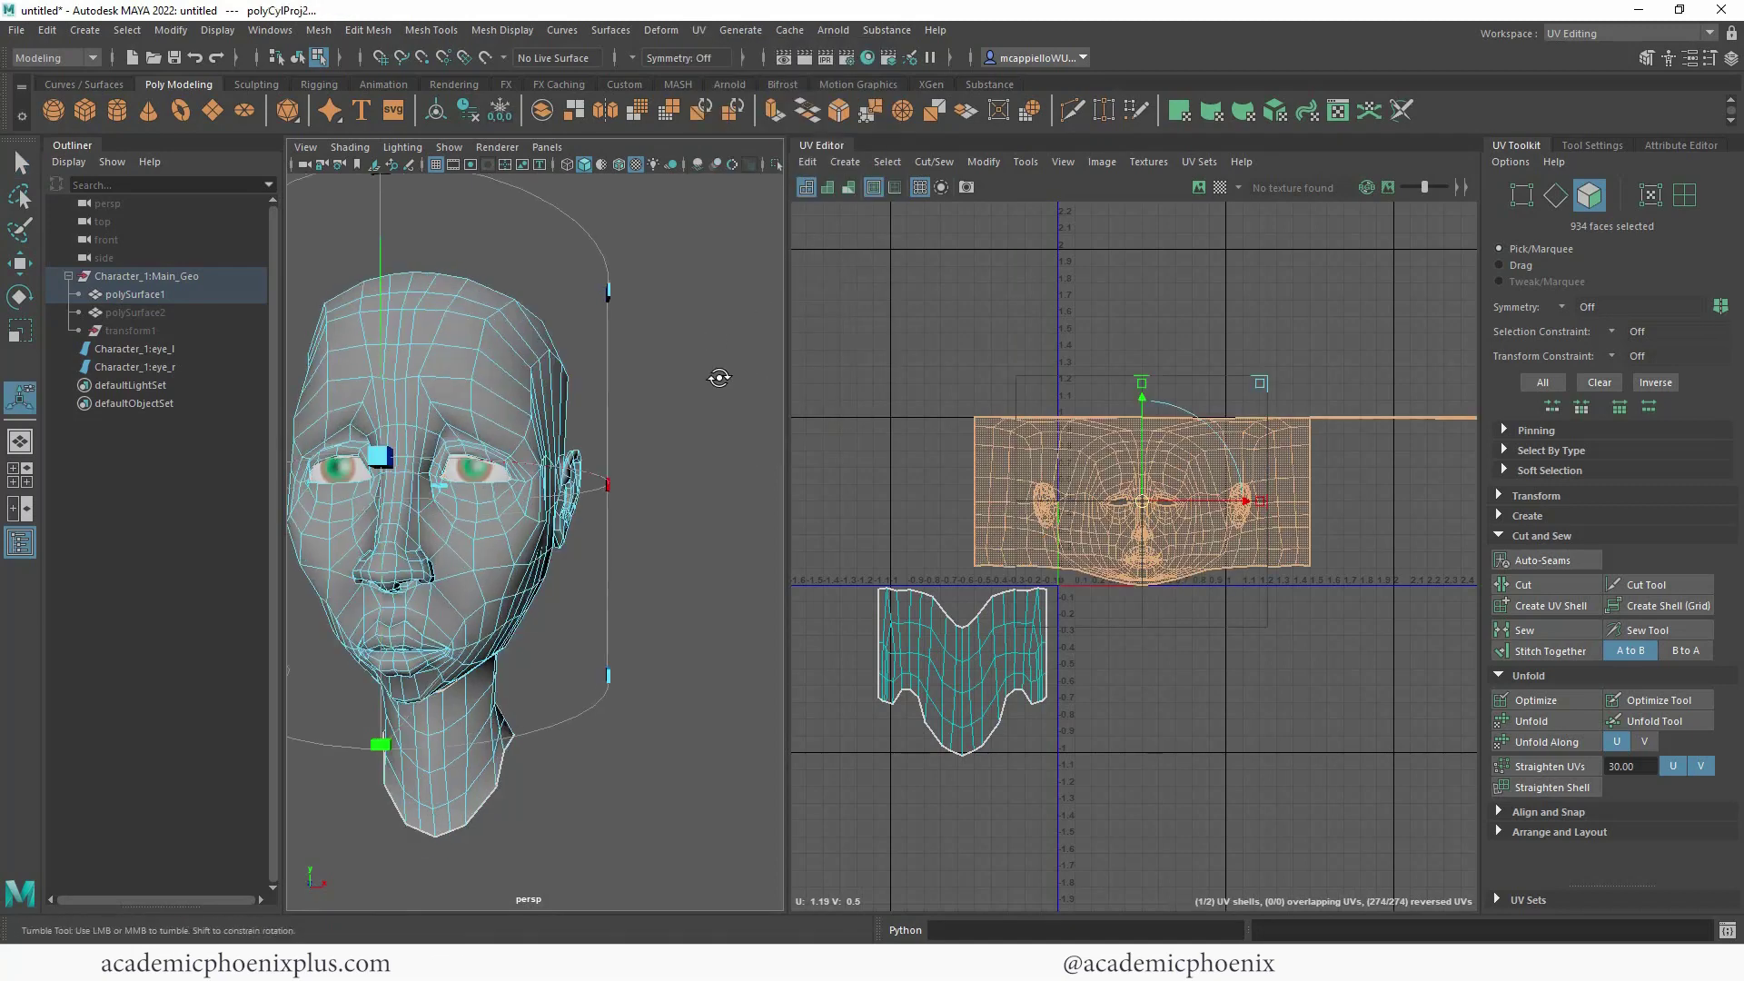
alt+drag(720, 378, 778, 392)
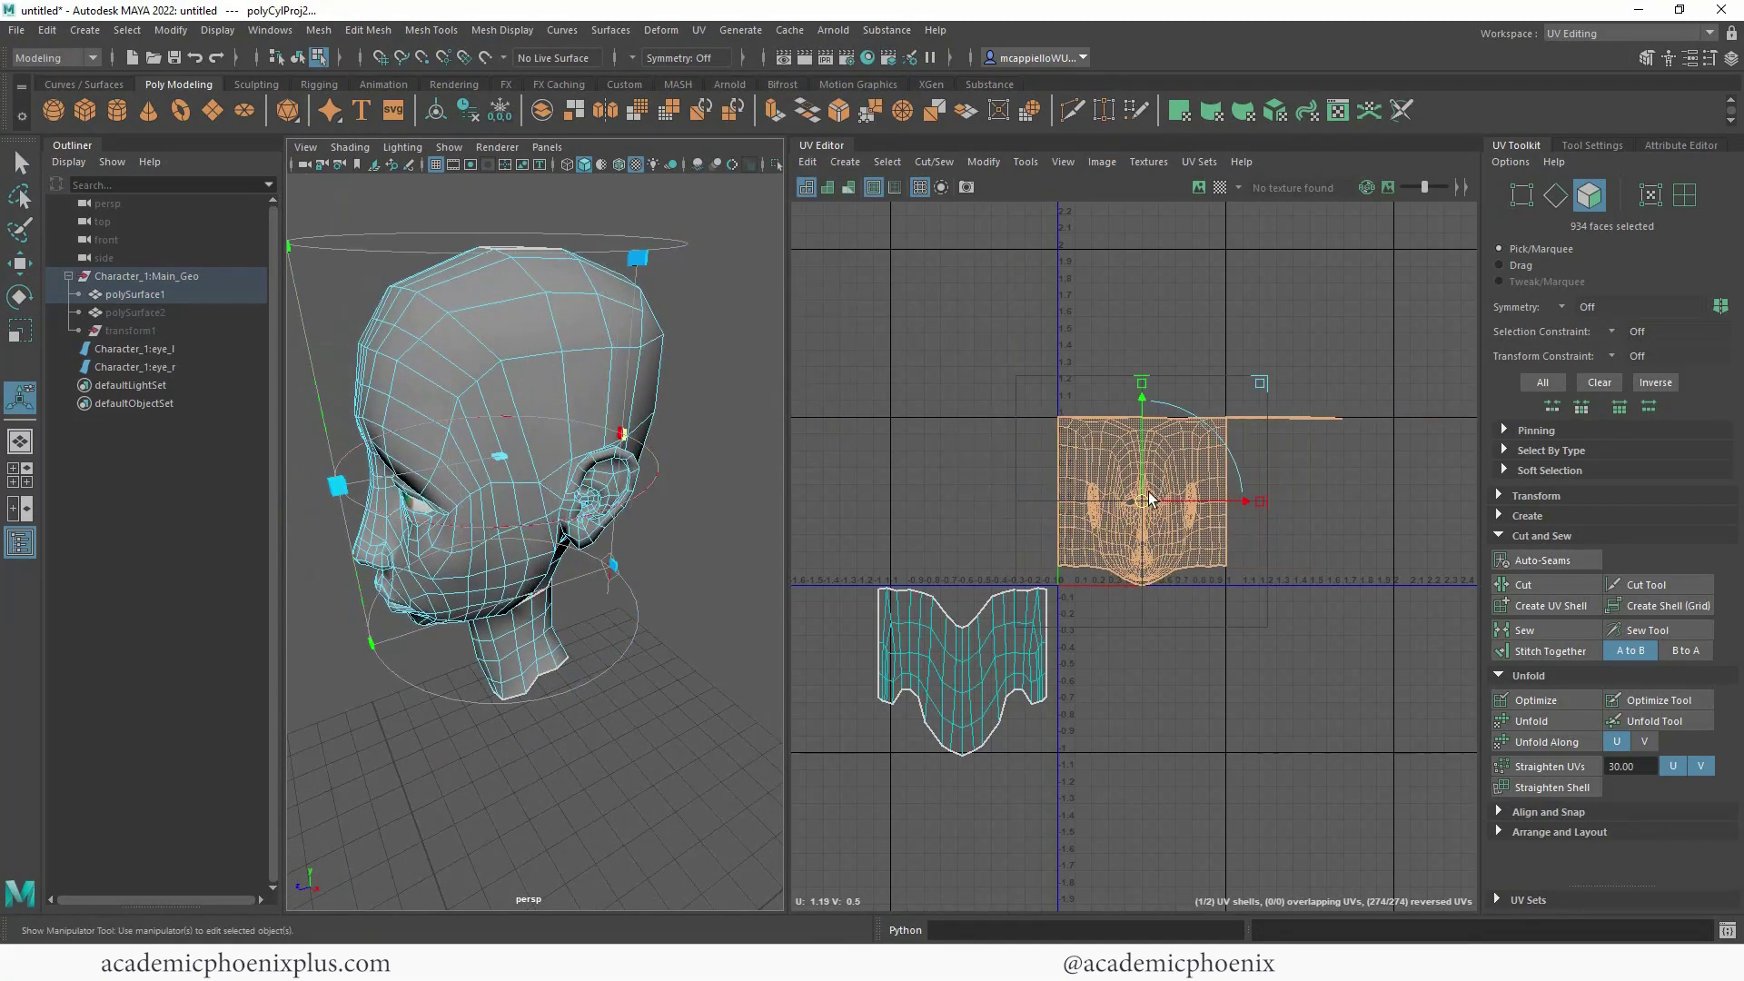
drag(1148, 499, 1202, 478)
drag(1315, 483, 1415, 479)
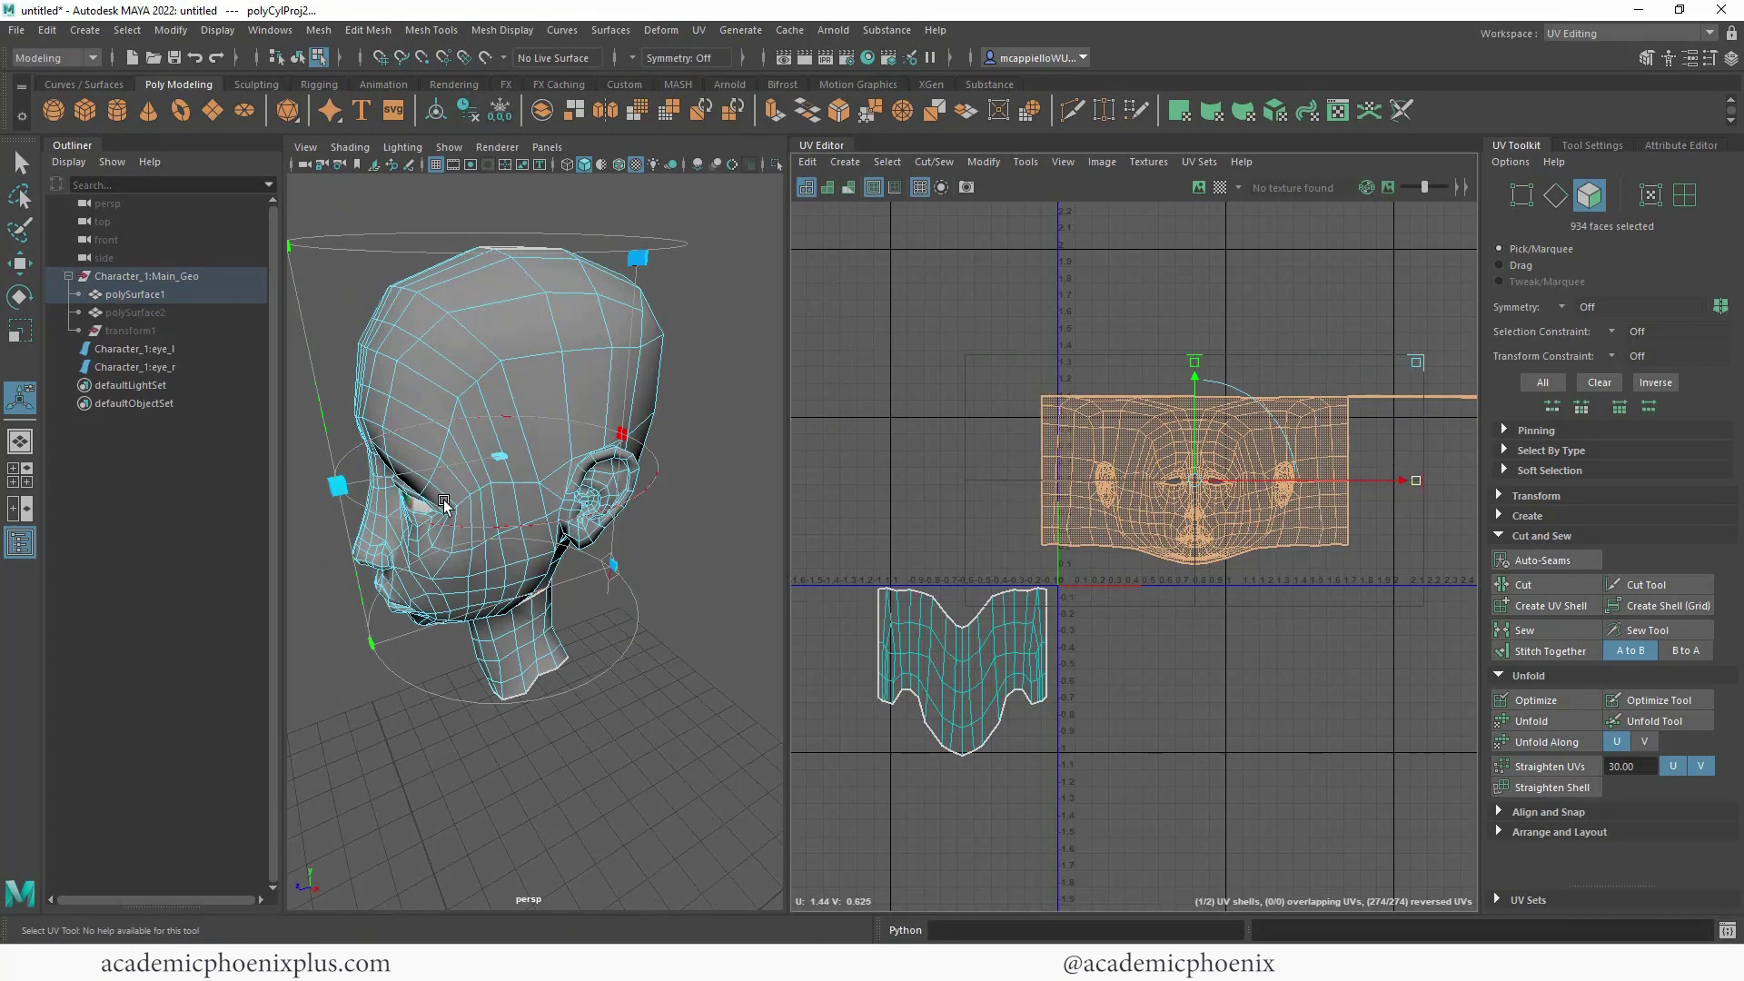
- Turn on the checker map and shaded UV display, and inspect the projection around the face, back and crown of the head
alt+drag(444, 505, 469, 358)
alt+right_drag(469, 357, 702, 360)
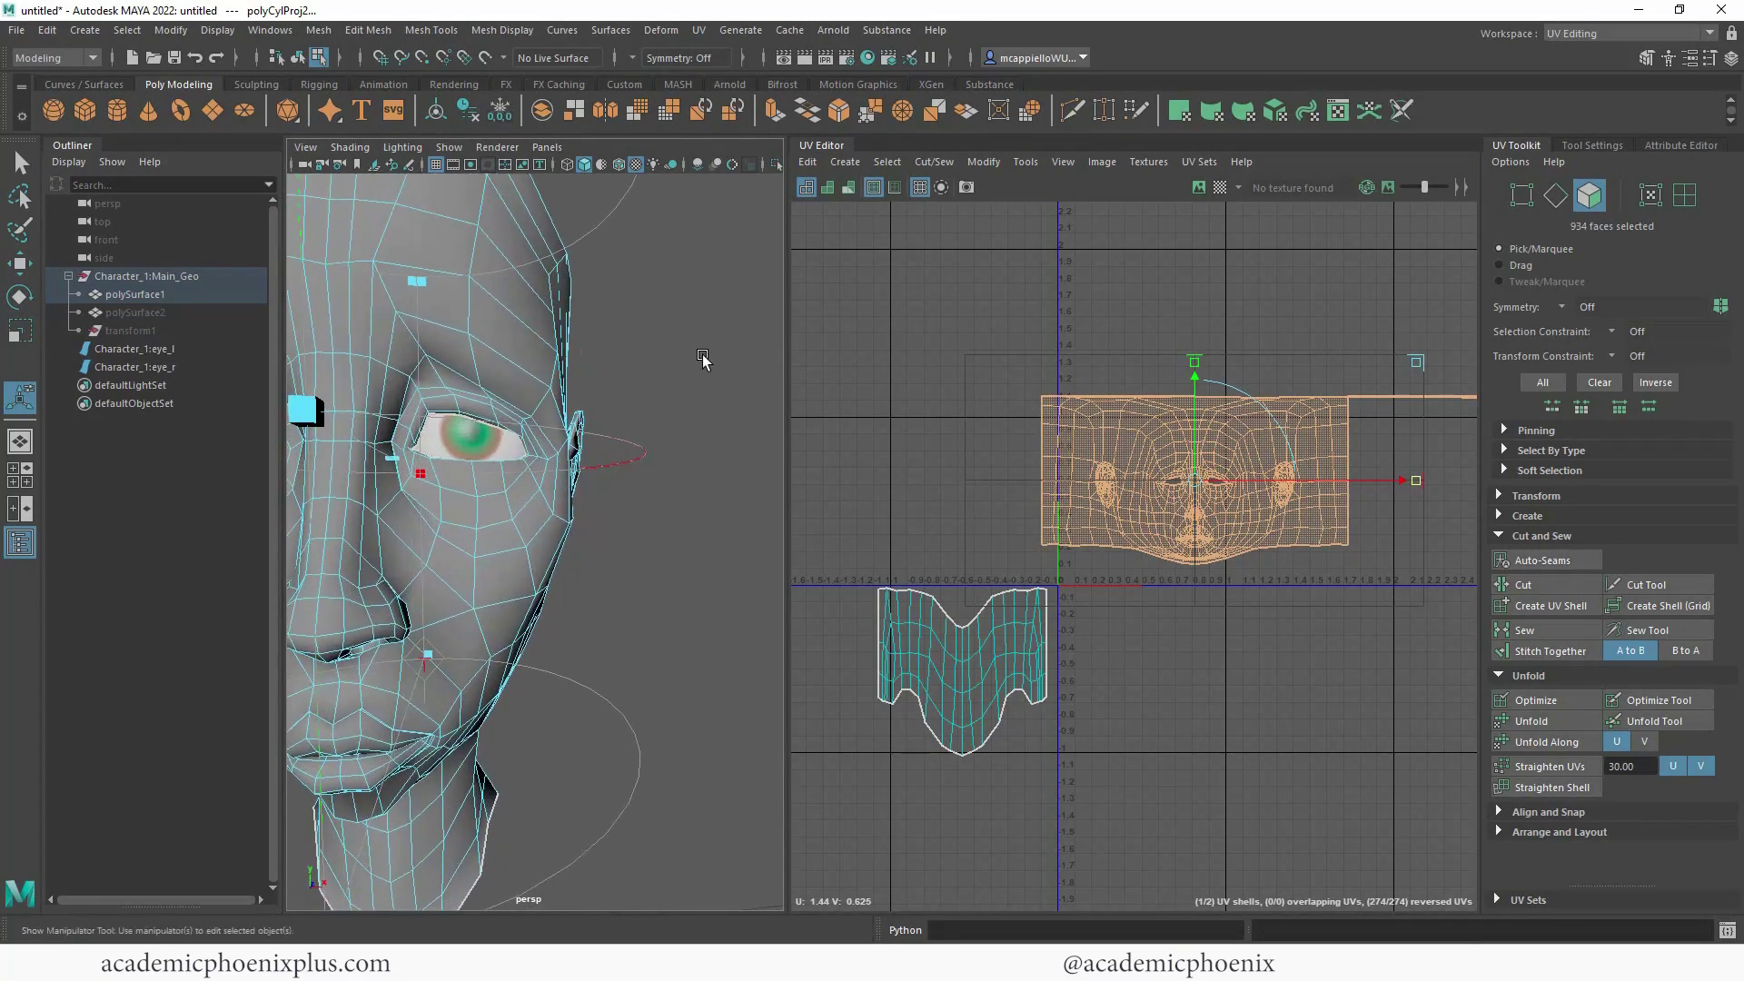
alt+drag(703, 356, 667, 353)
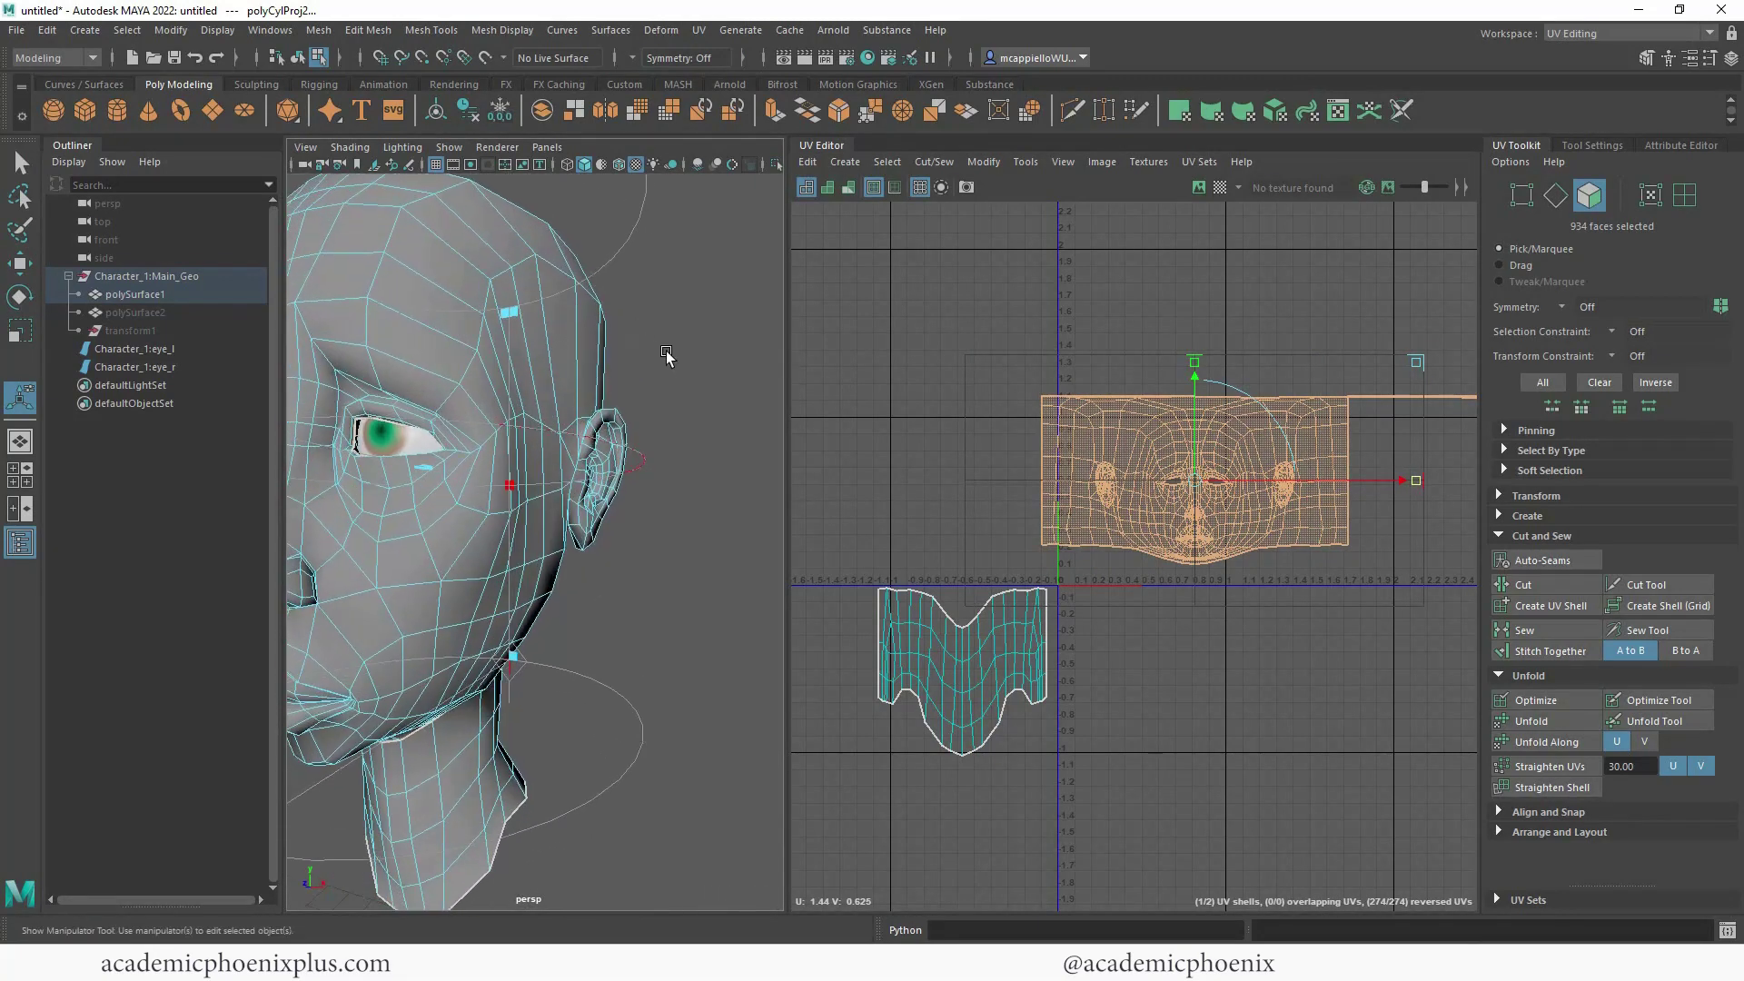
click(1219, 187)
alt+drag(563, 410, 463, 411)
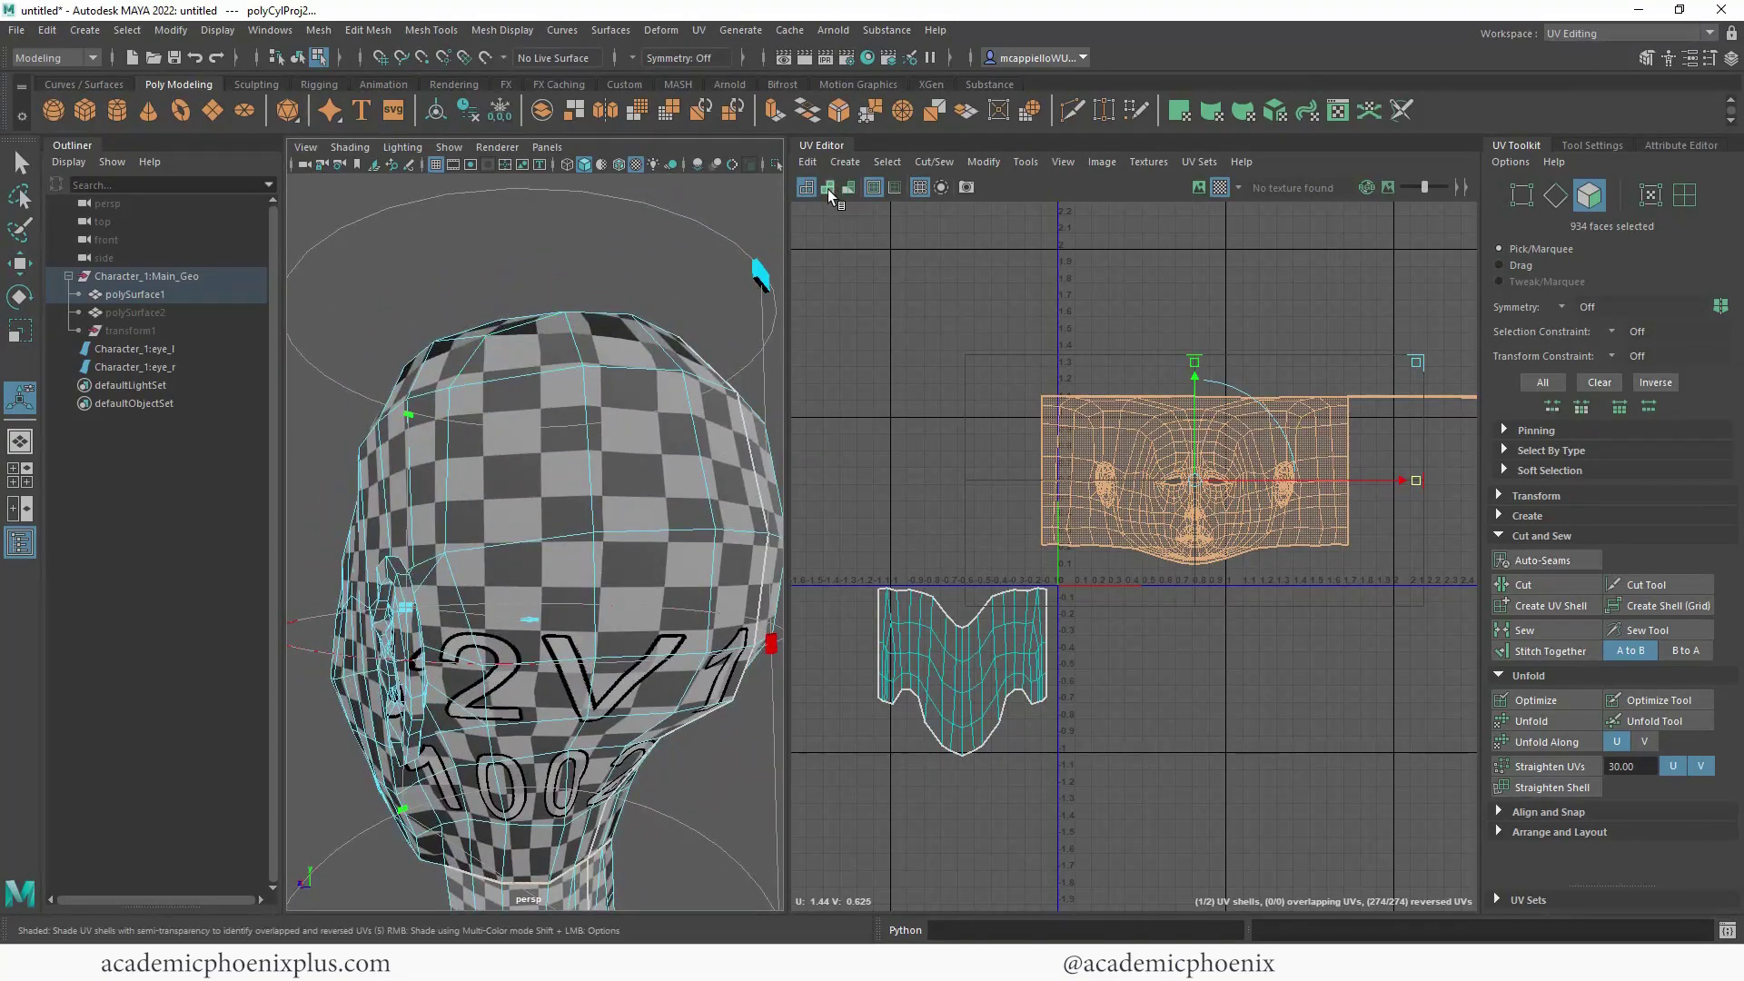
click(828, 187)
alt+right_drag(654, 282, 483, 317)
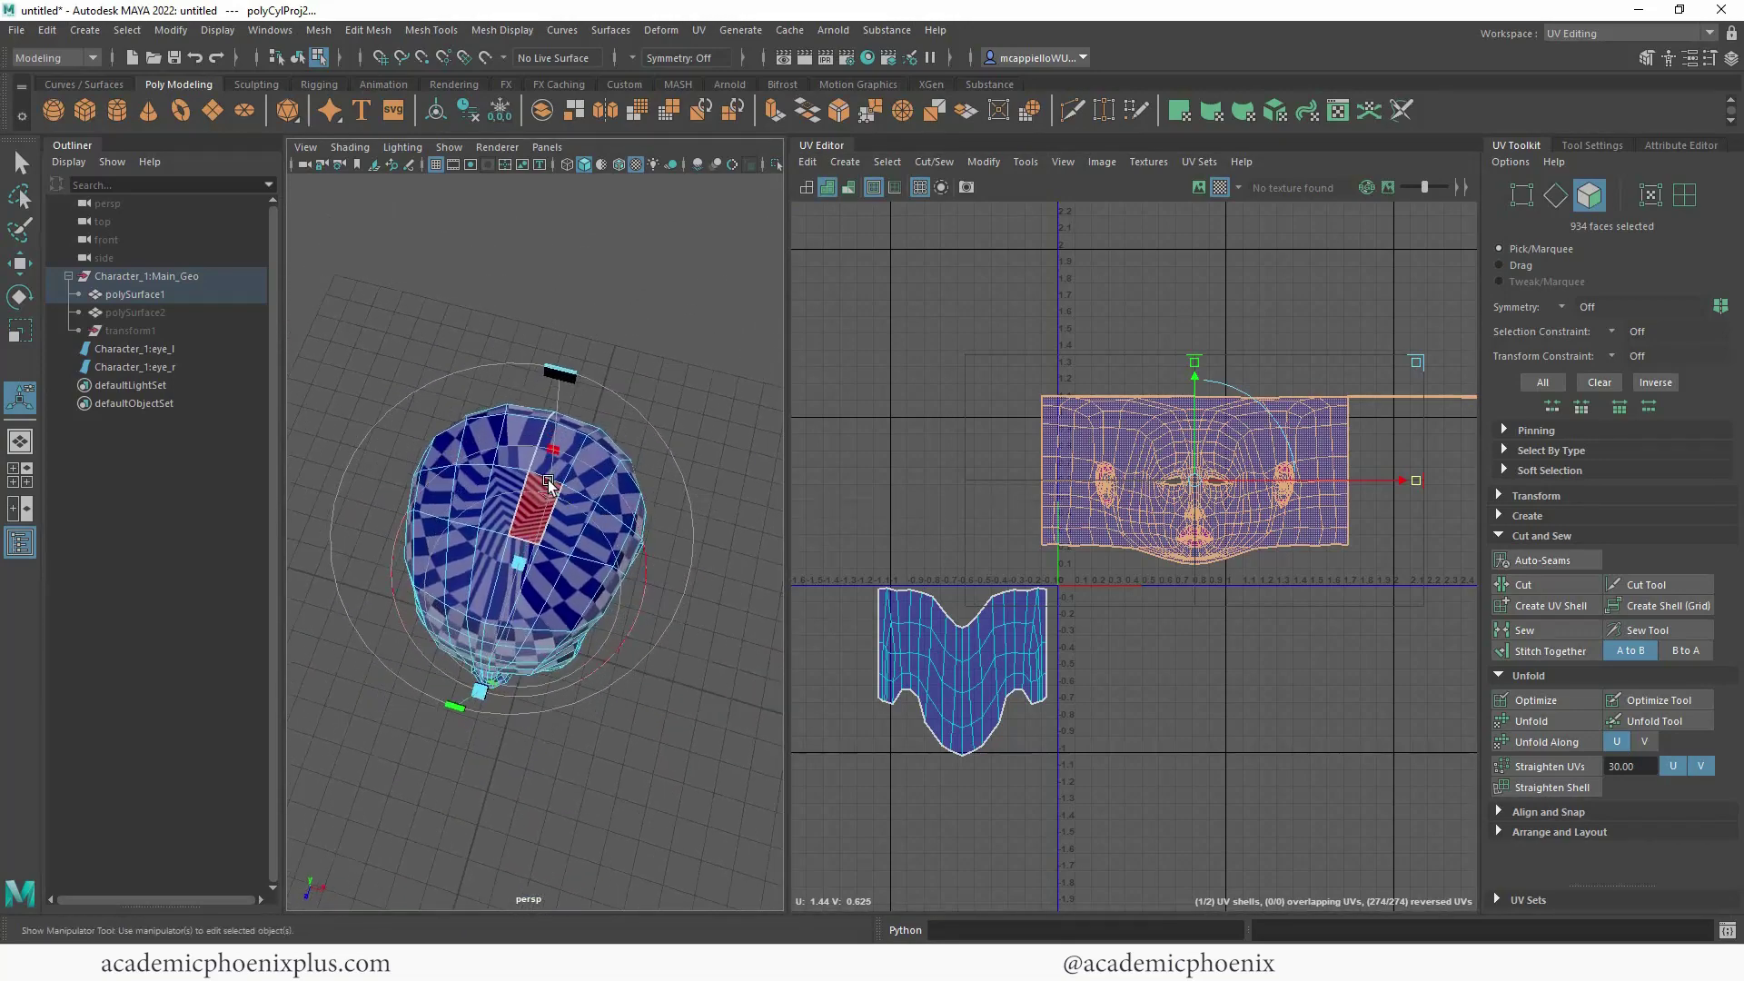
alt+drag(608, 443, 556, 324)
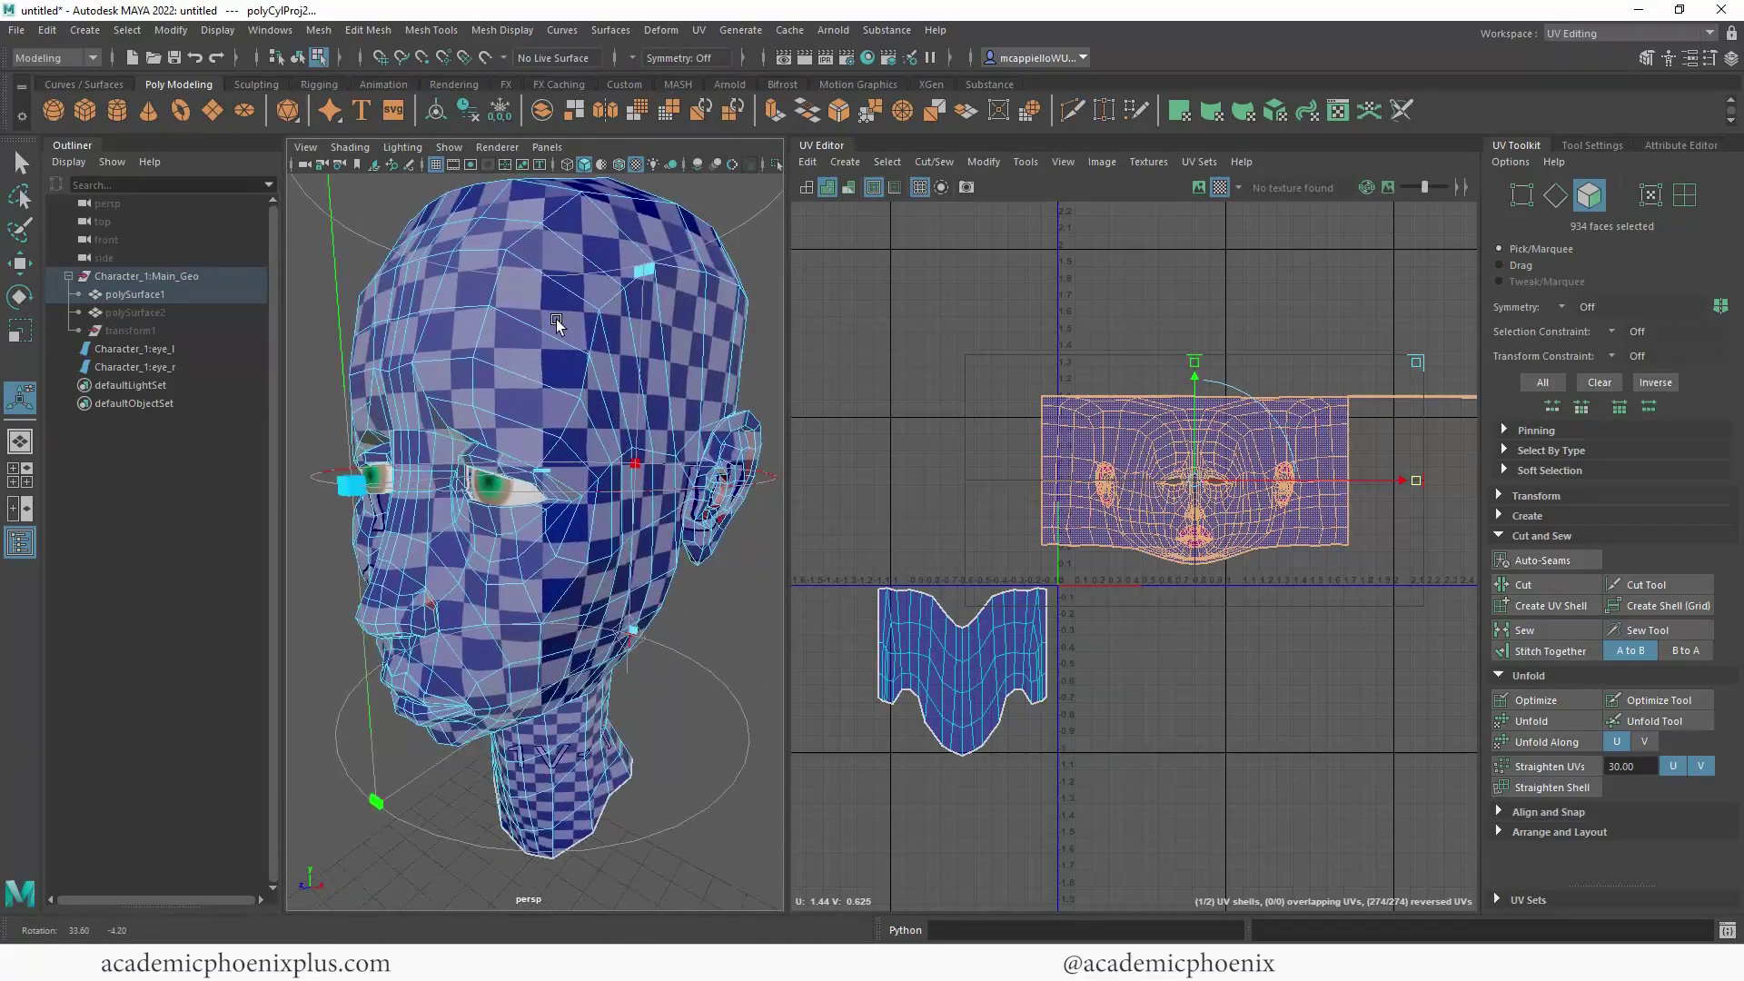
- Enable the UV distortion display, examine stretching on the face, jaw and neck from several angles, and switch the distortion display off
click(848, 187)
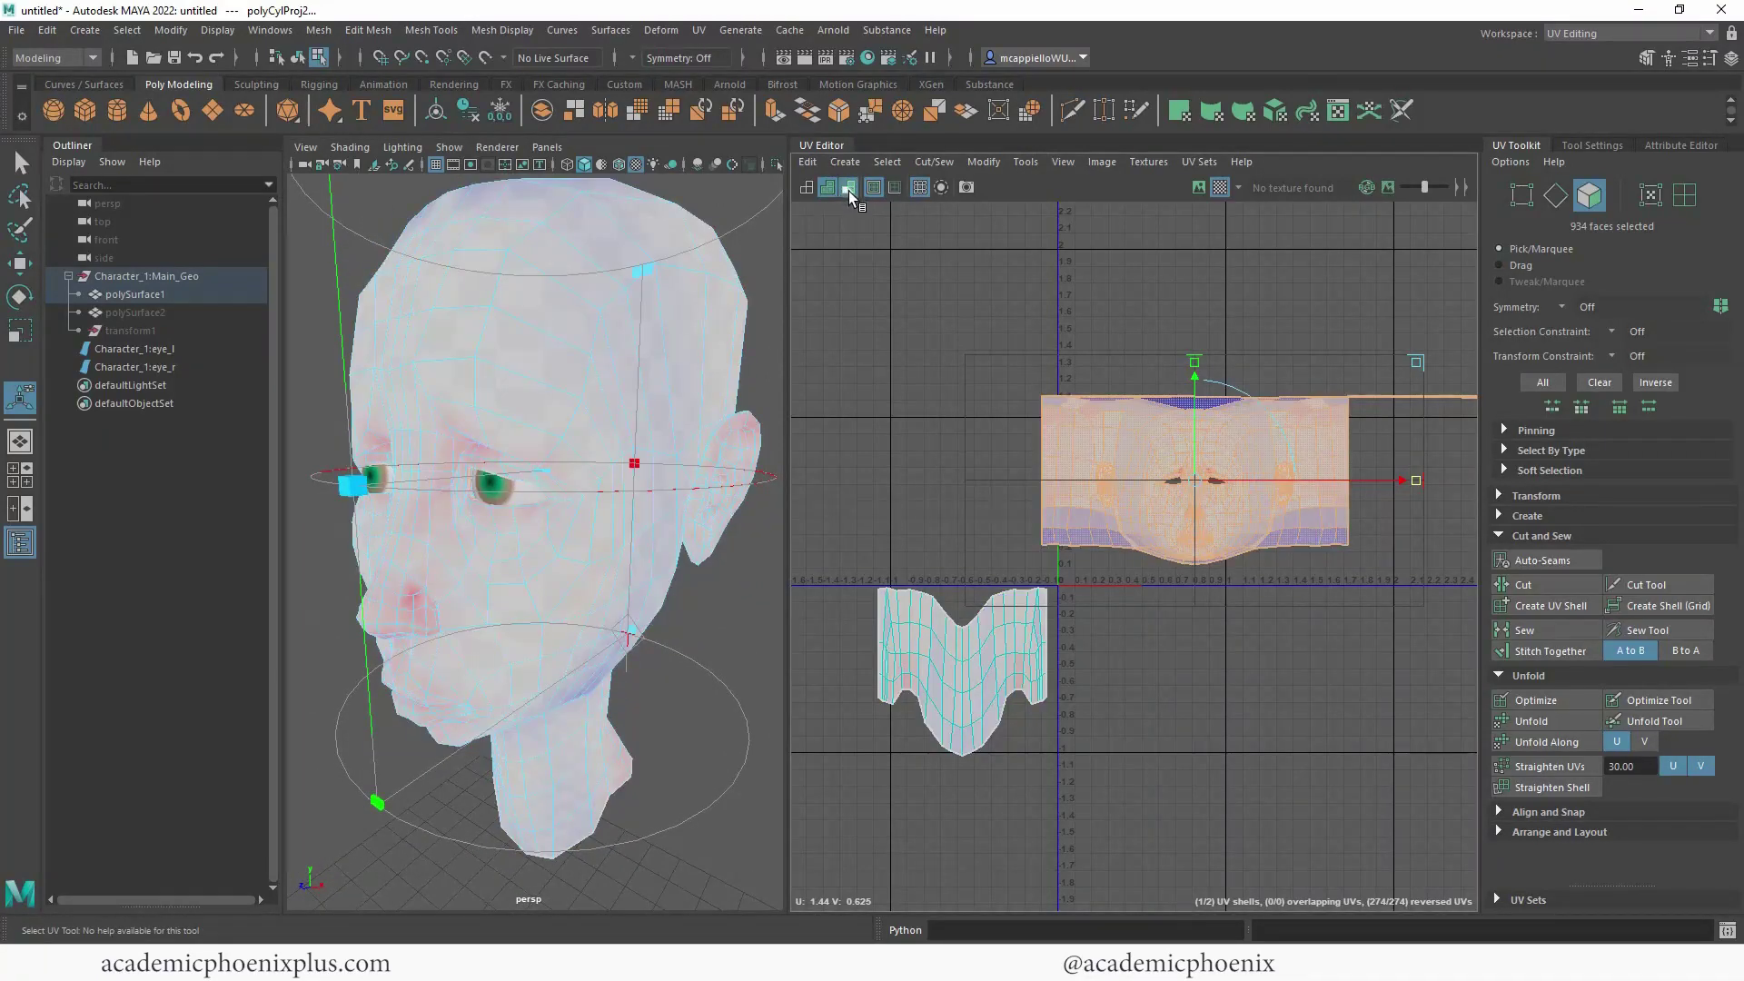
alt+drag(672, 299, 487, 421)
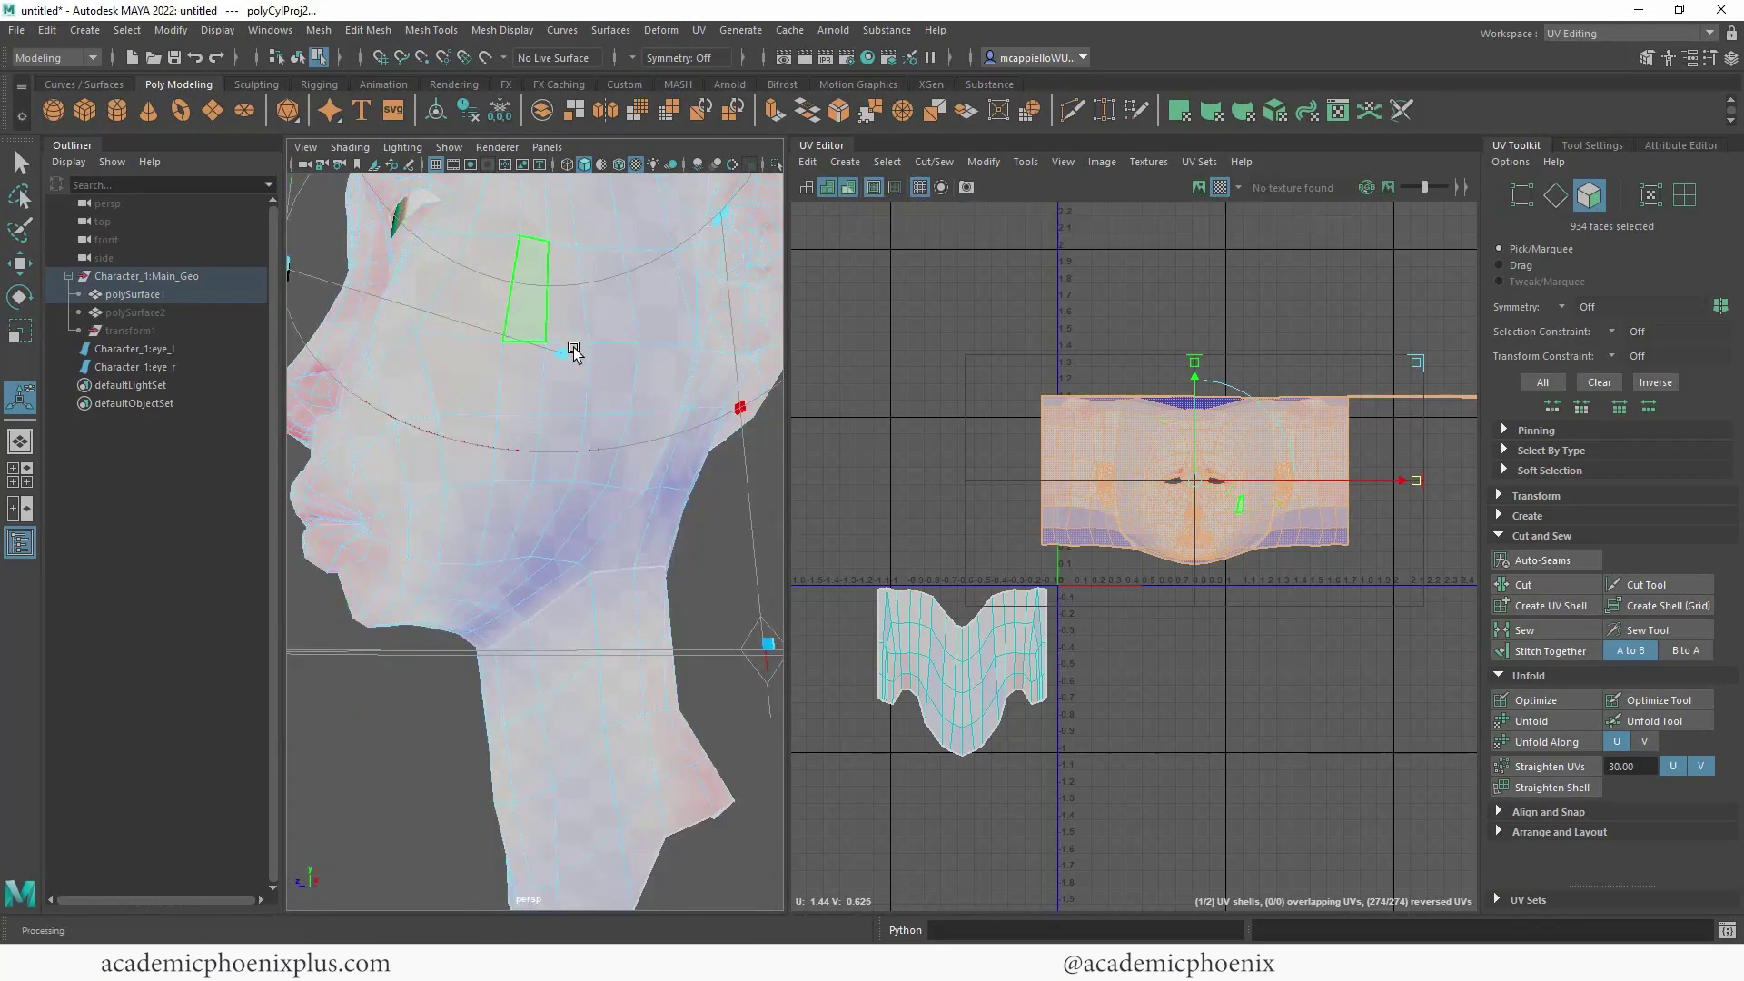
alt+drag(572, 351, 537, 581)
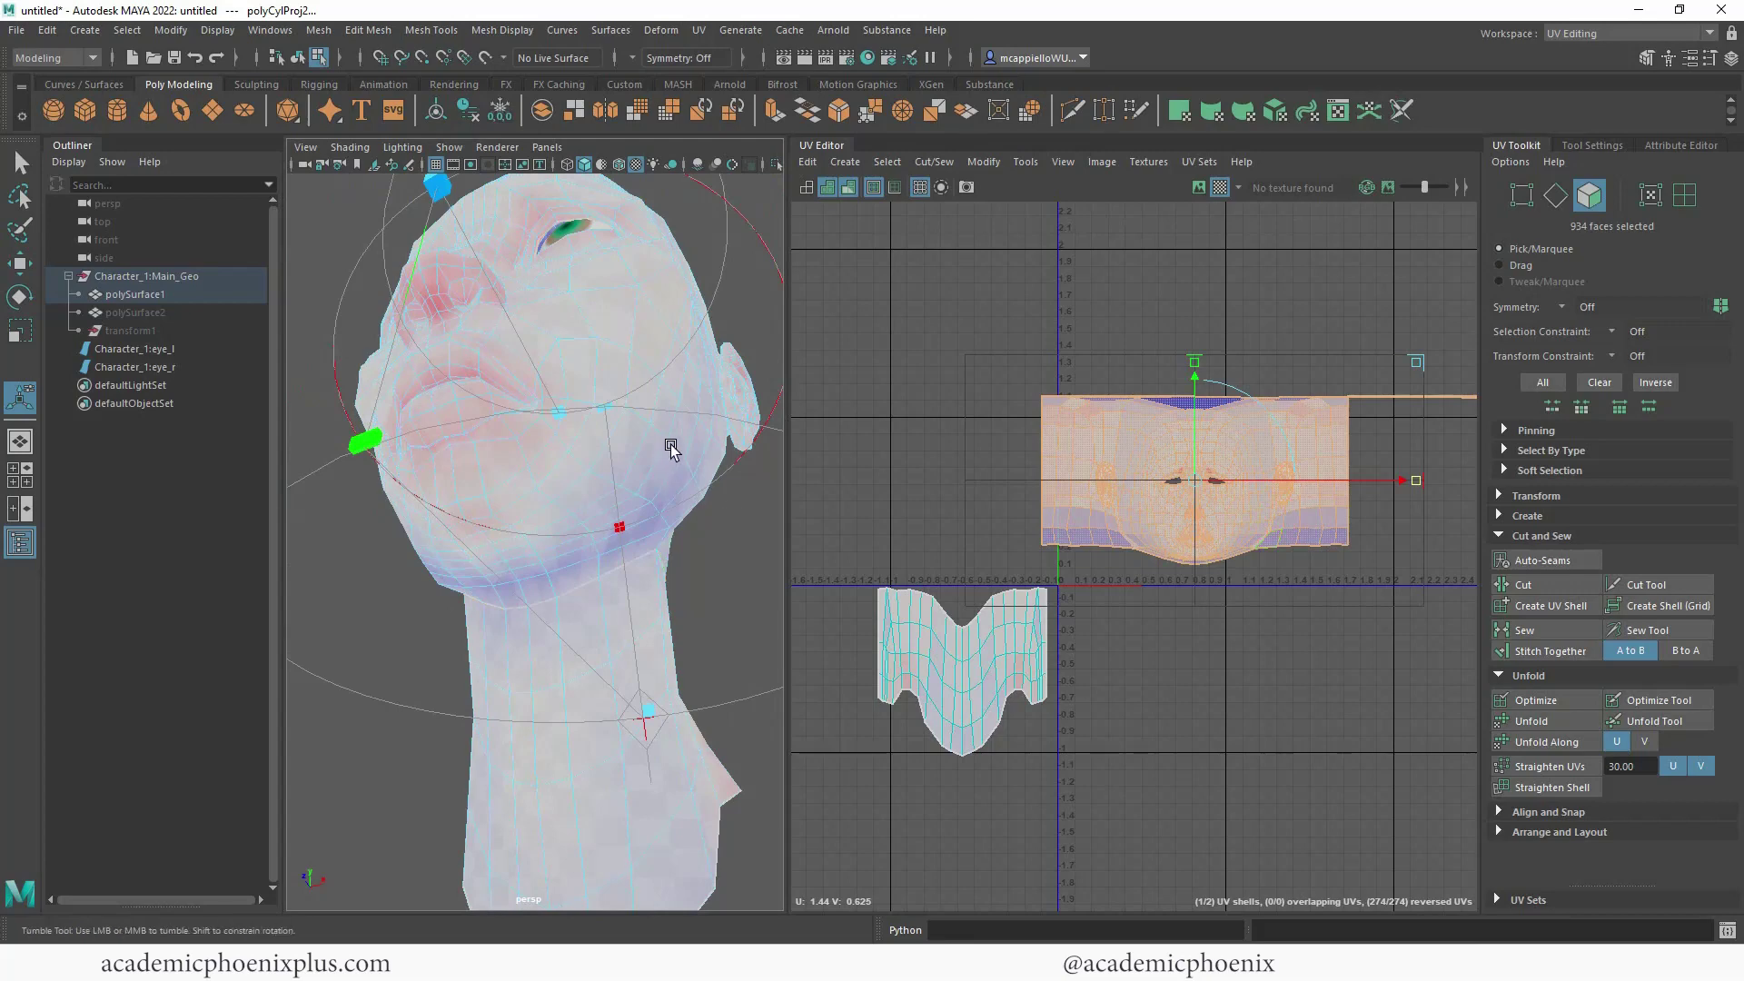
alt+drag(670, 447, 724, 494)
alt+right_drag(724, 494, 645, 384)
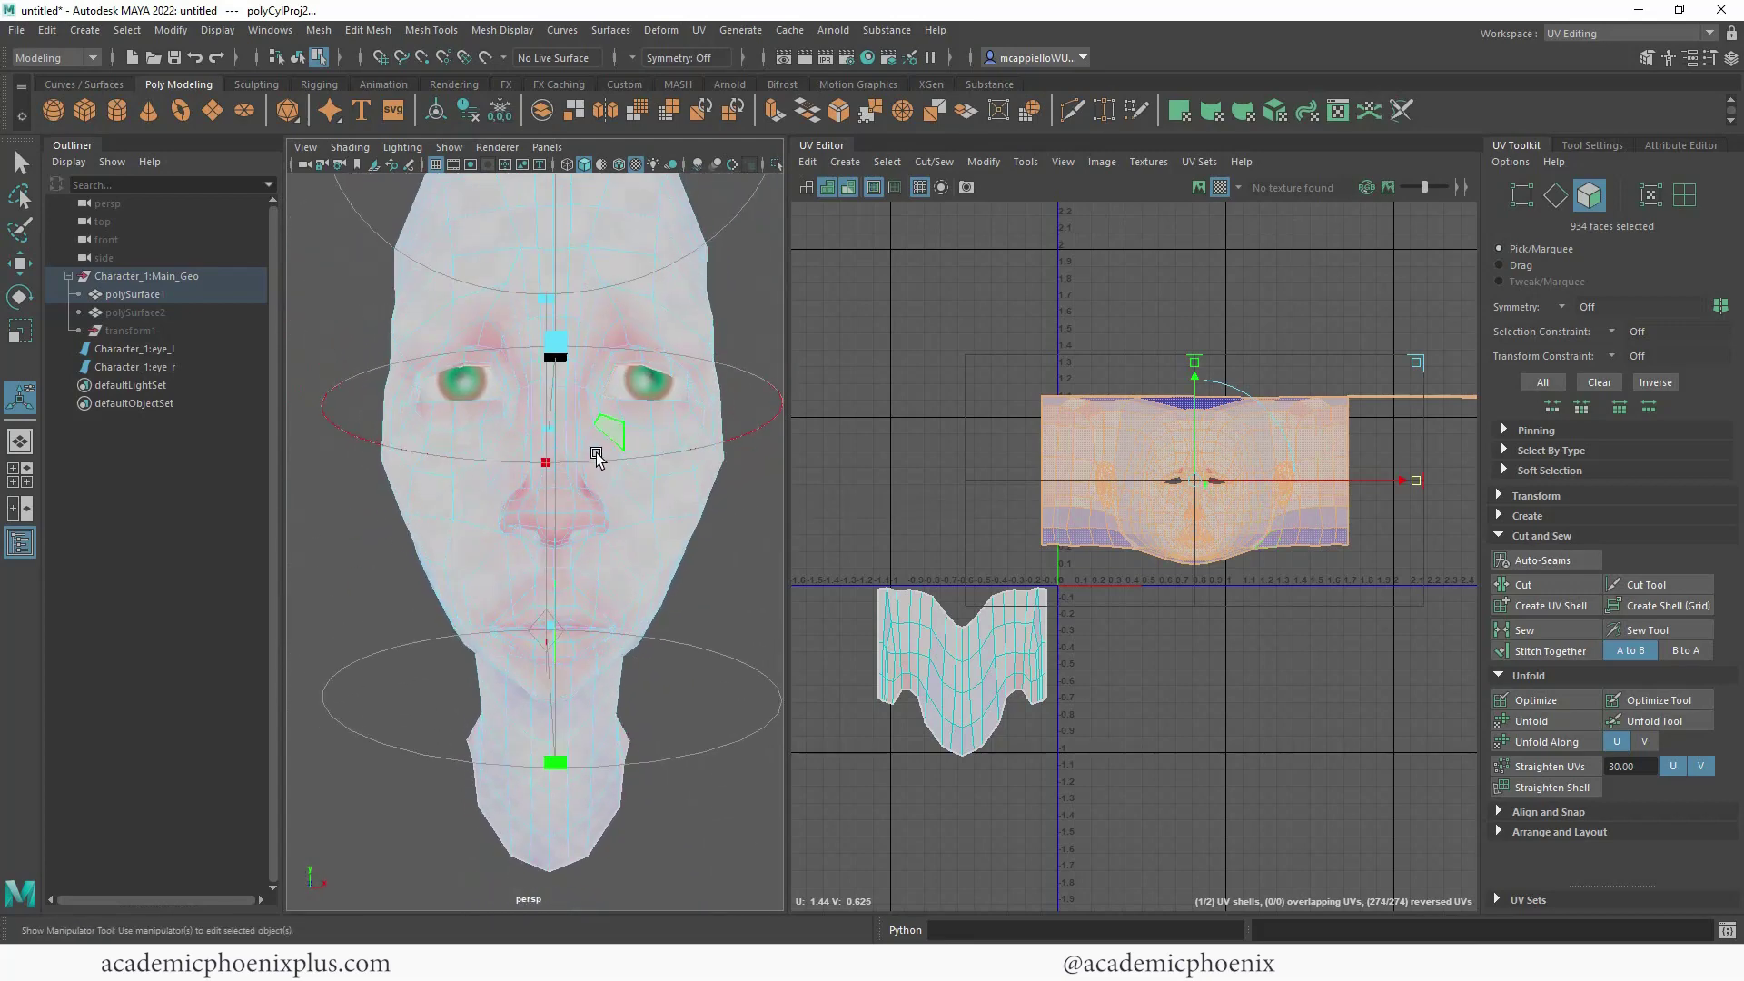
alt+drag(657, 575, 695, 549)
click(849, 187)
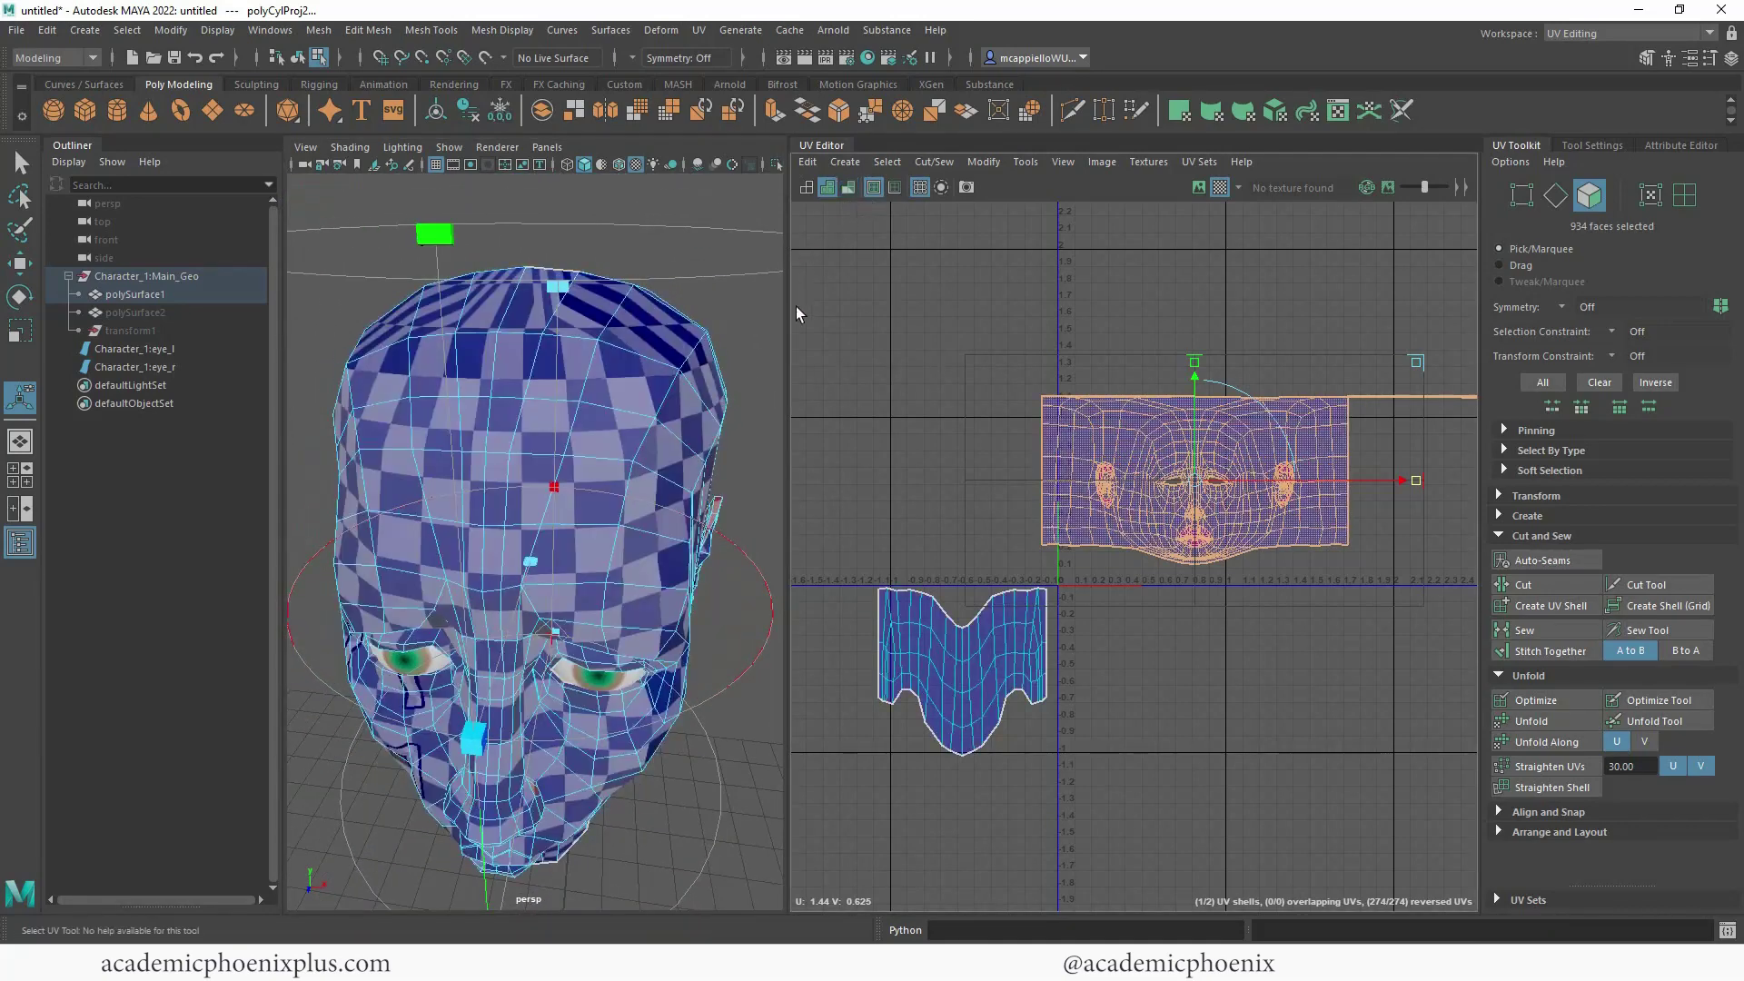
- Clear the current face selection and marquee-select the faces around the character's left ear
click(738, 414)
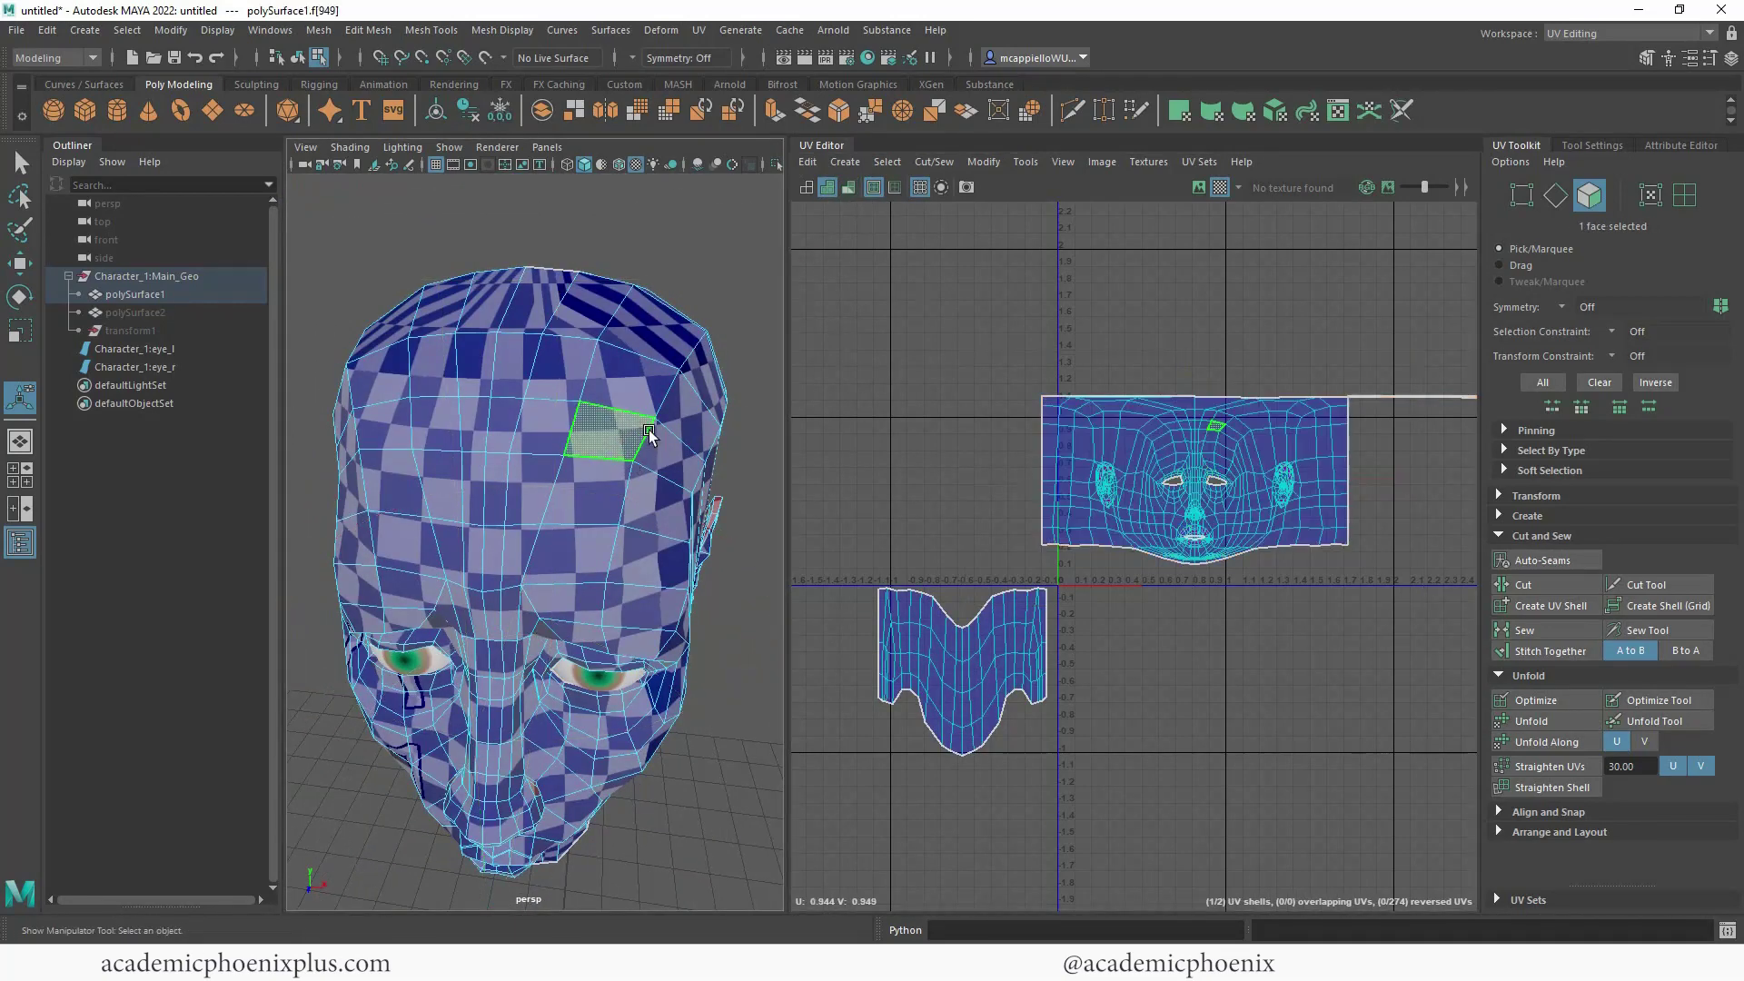
alt+drag(650, 436, 611, 377)
alt+right_drag(716, 407, 607, 424)
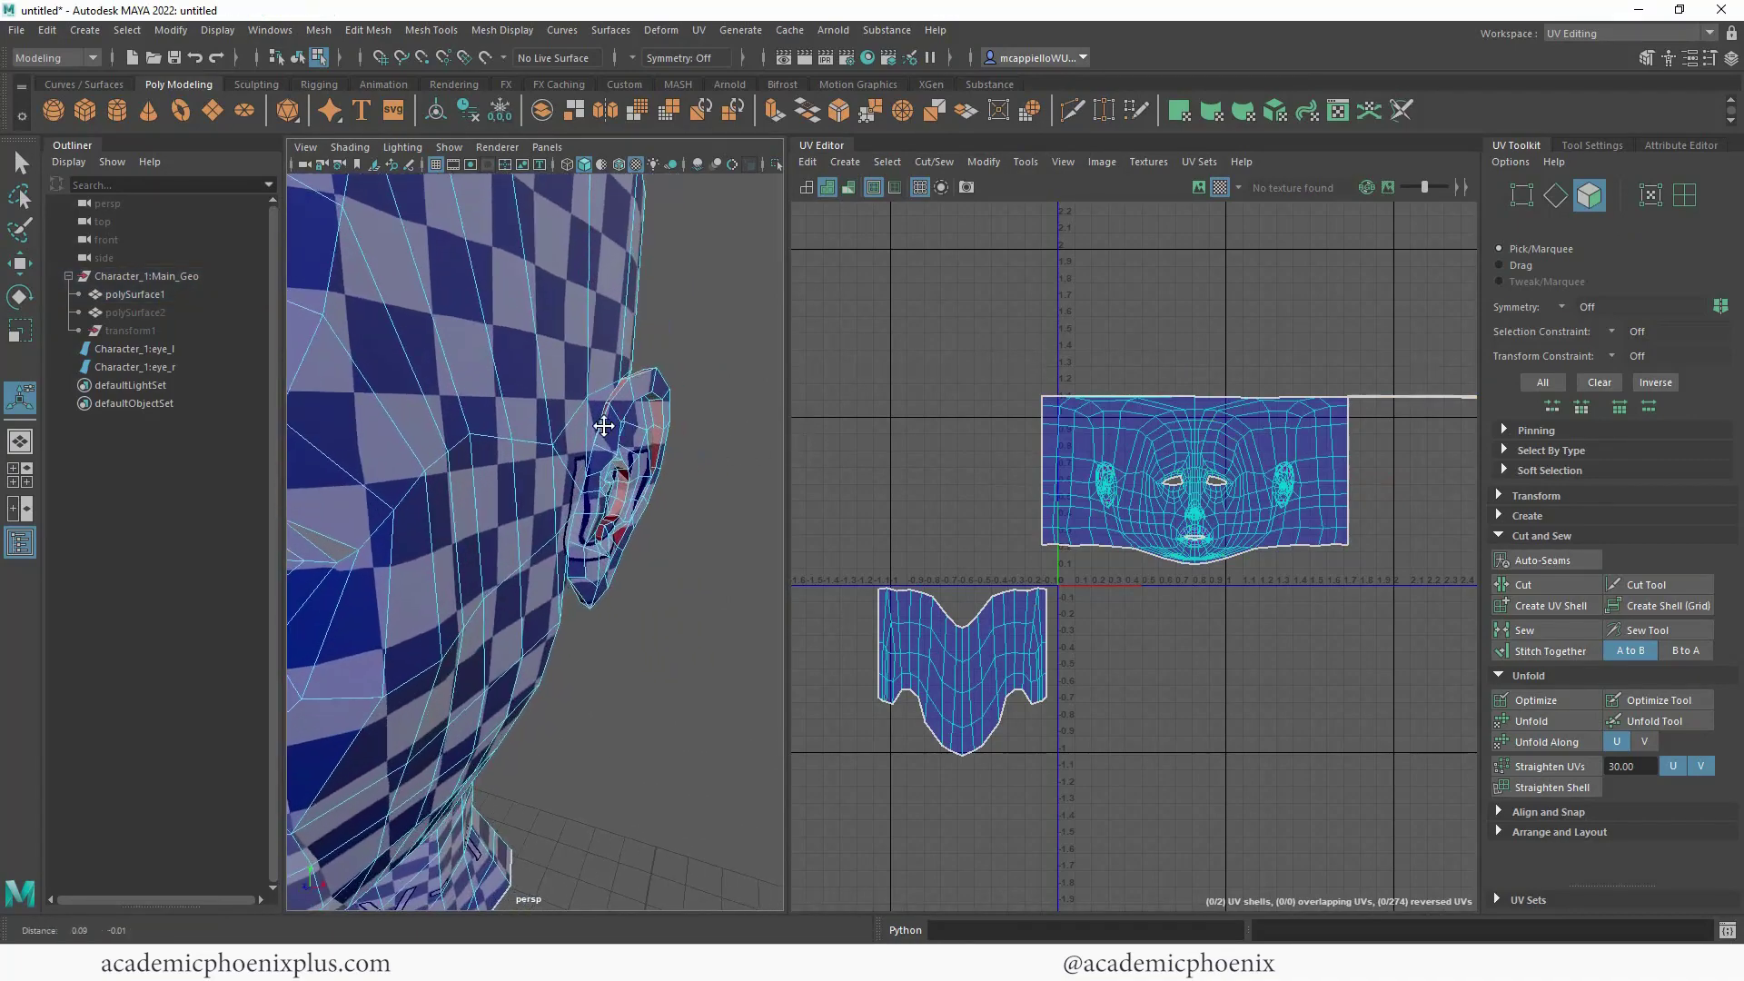
alt+drag(607, 424, 603, 440)
mouse_move(603, 440)
alt+right_down()
mouse_move(545, 454)
mouse_move(617, 459)
alt+right_up()
alt+drag(618, 458, 649, 463)
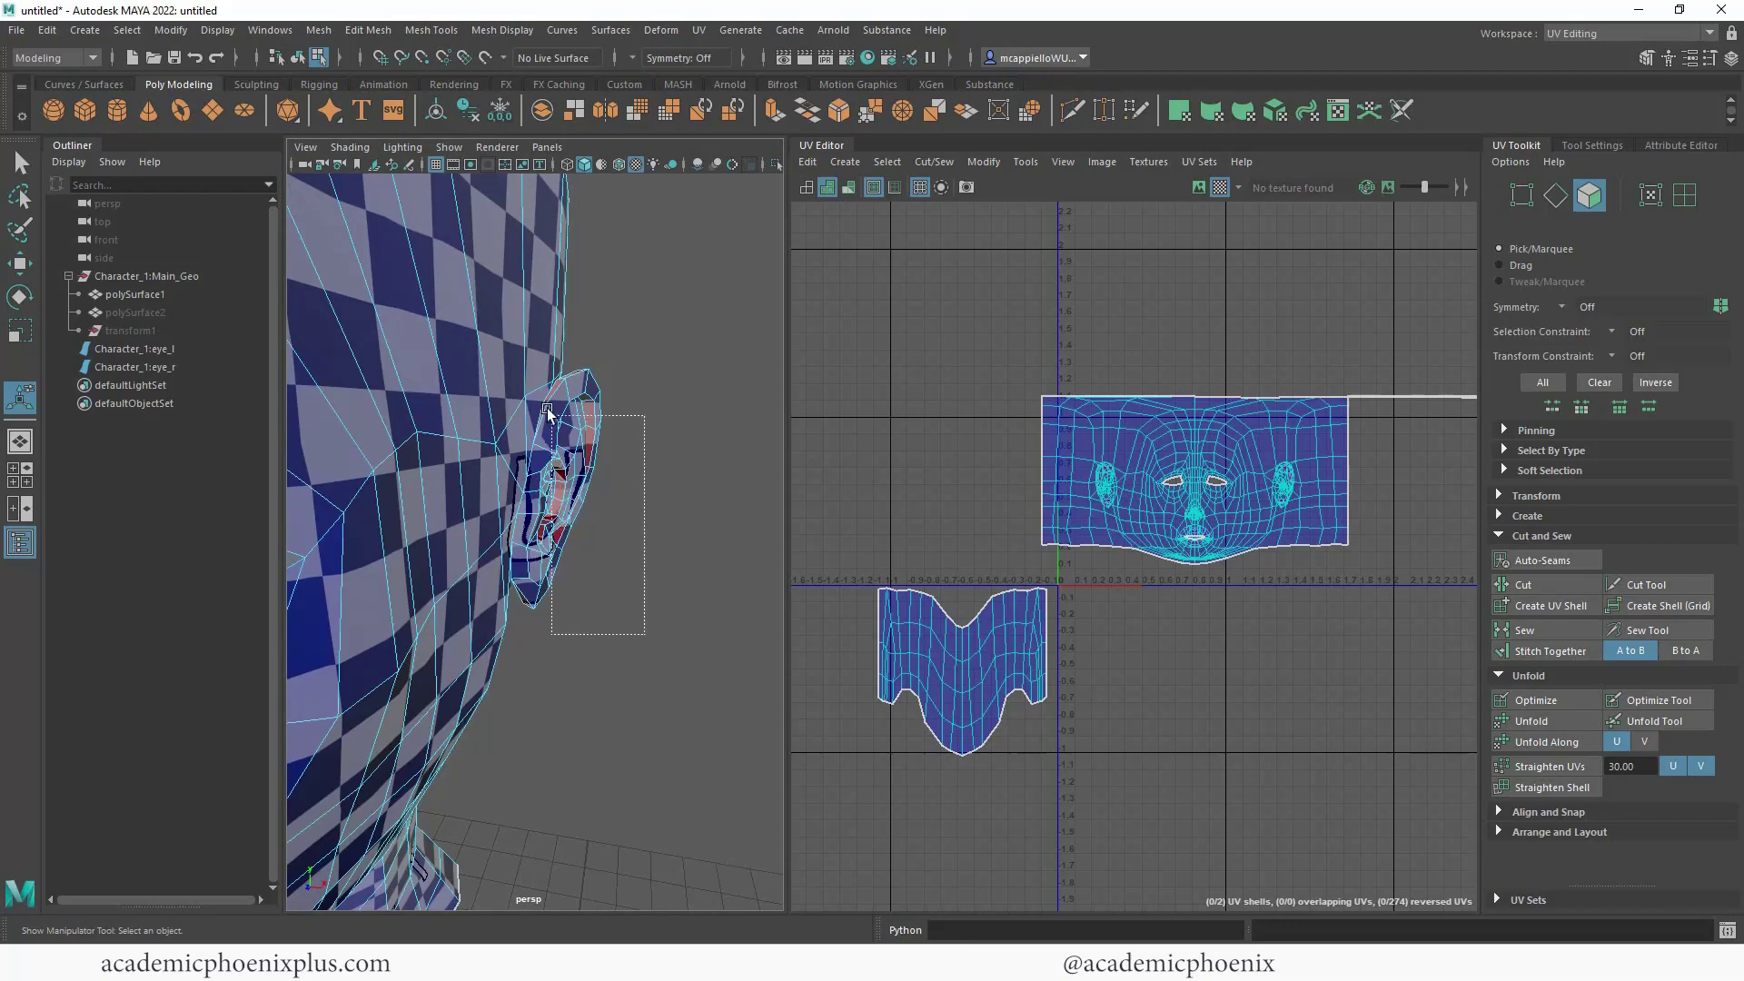
drag(505, 365, 504, 365)
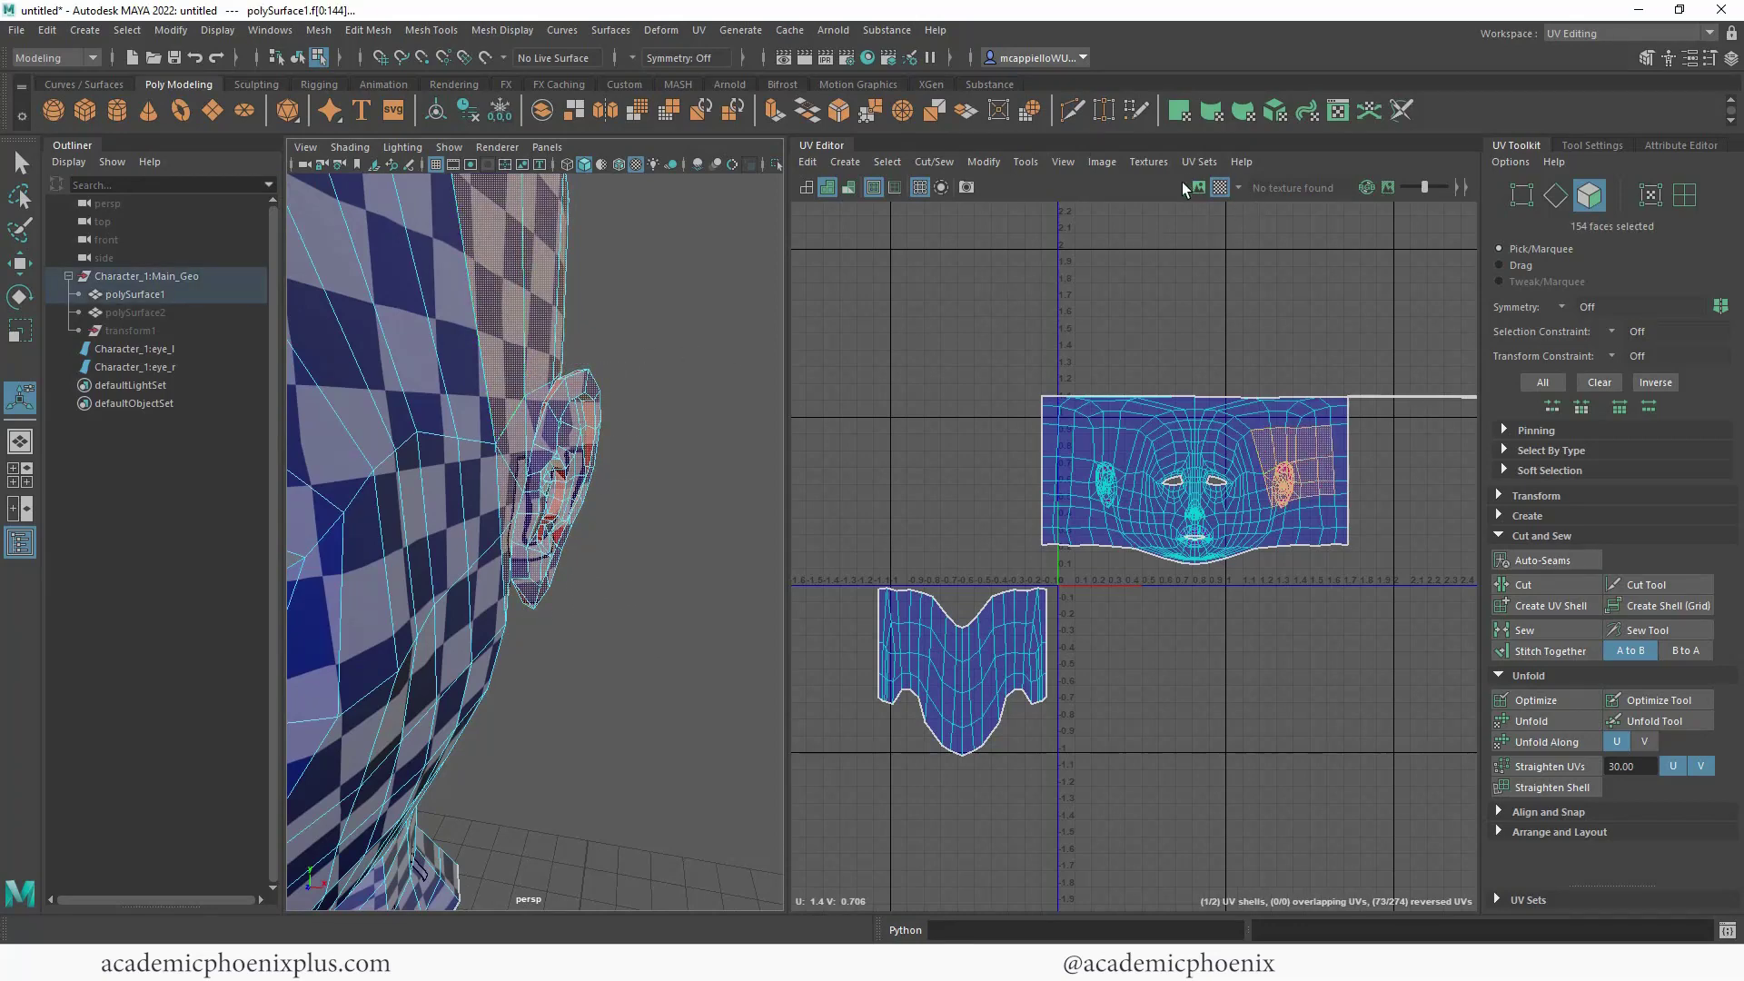
- Turn off the checker map and UV shading, and deselect the surplus head faces behind the ear
click(1218, 187)
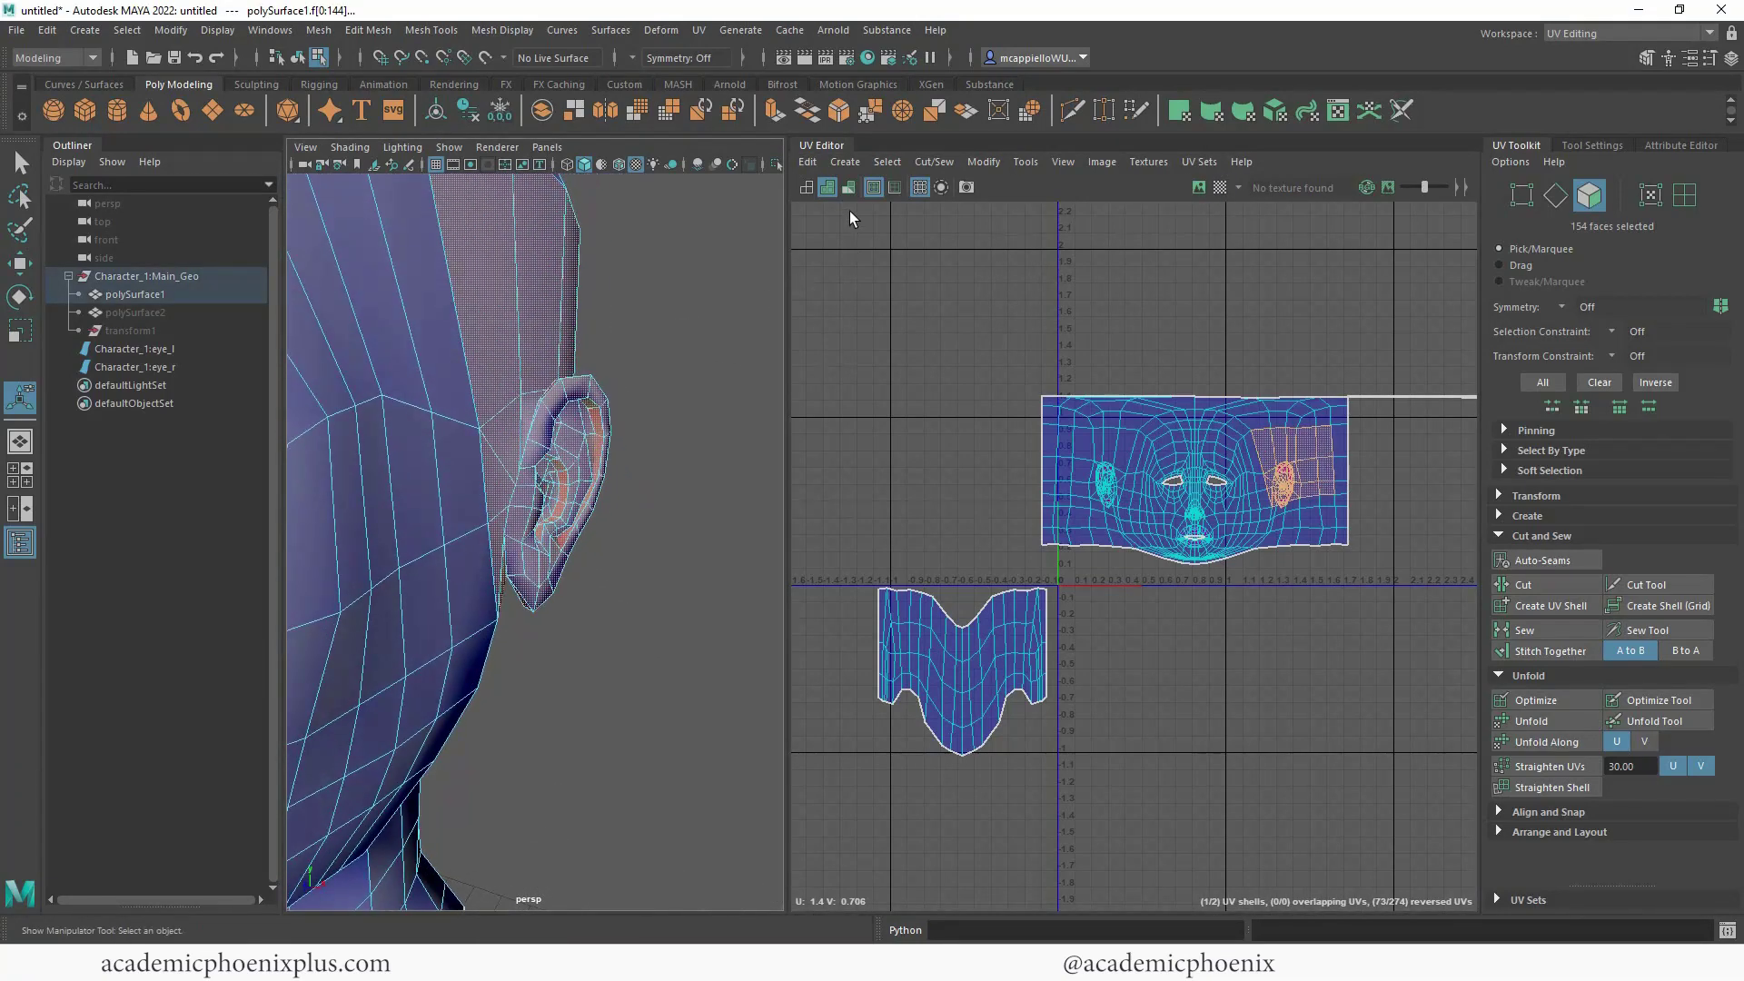
click(806, 187)
alt+drag(660, 318, 397, 309)
ctrl+drag(671, 428, 671, 429)
alt+drag(671, 429, 606, 447)
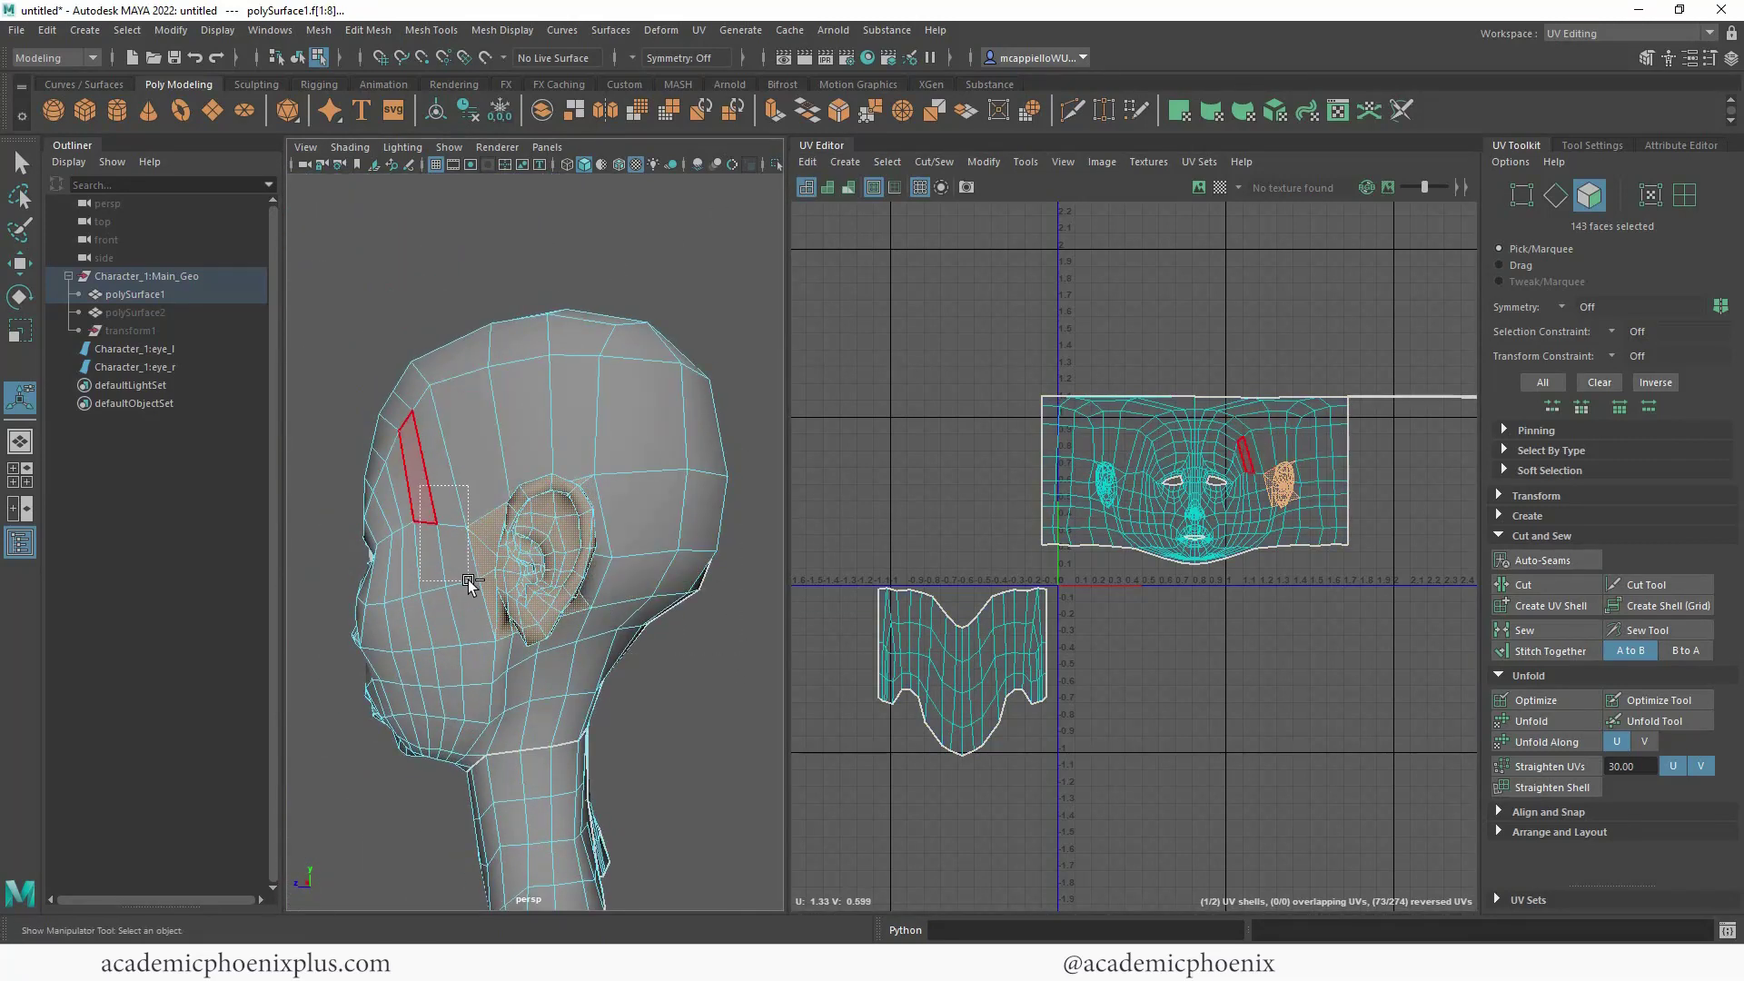
- Deselect the remaining head faces bordering the ear in front, behind and below, keeping only the ear itself selected
alt+right_drag(549, 564, 704, 615)
alt+drag(705, 615, 554, 556)
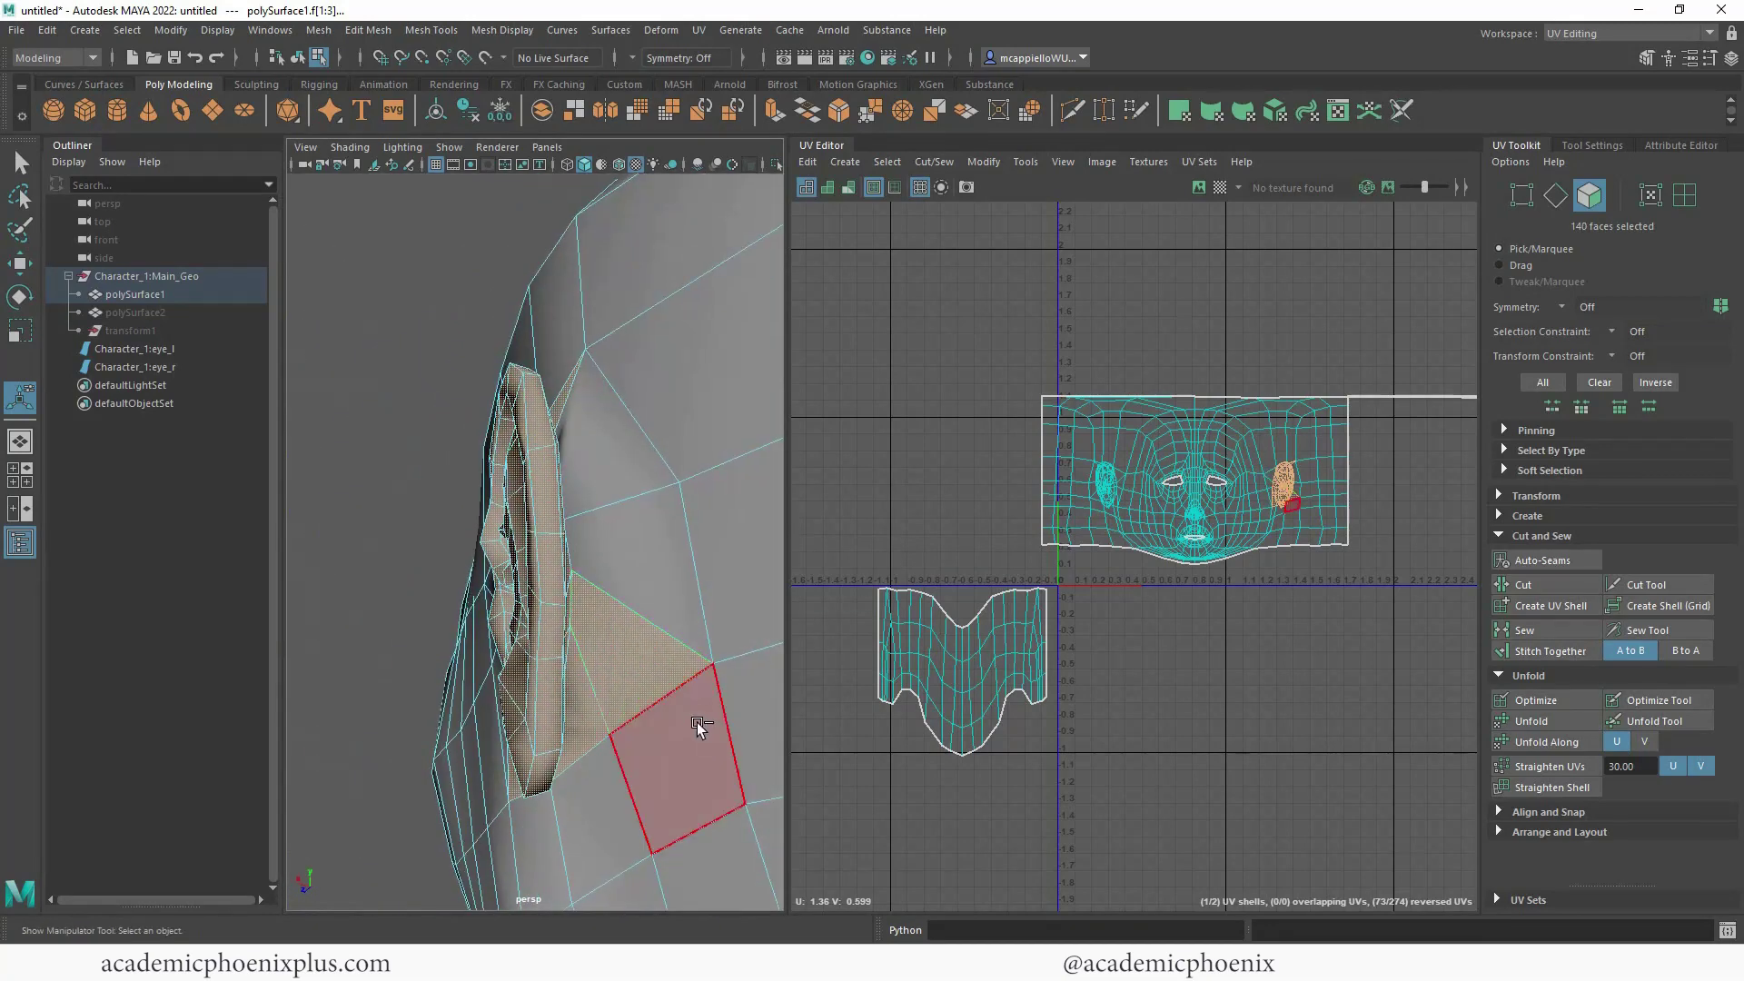
ctrl+click(637, 683)
alt+drag(600, 717, 454, 762)
ctrl+click(454, 759)
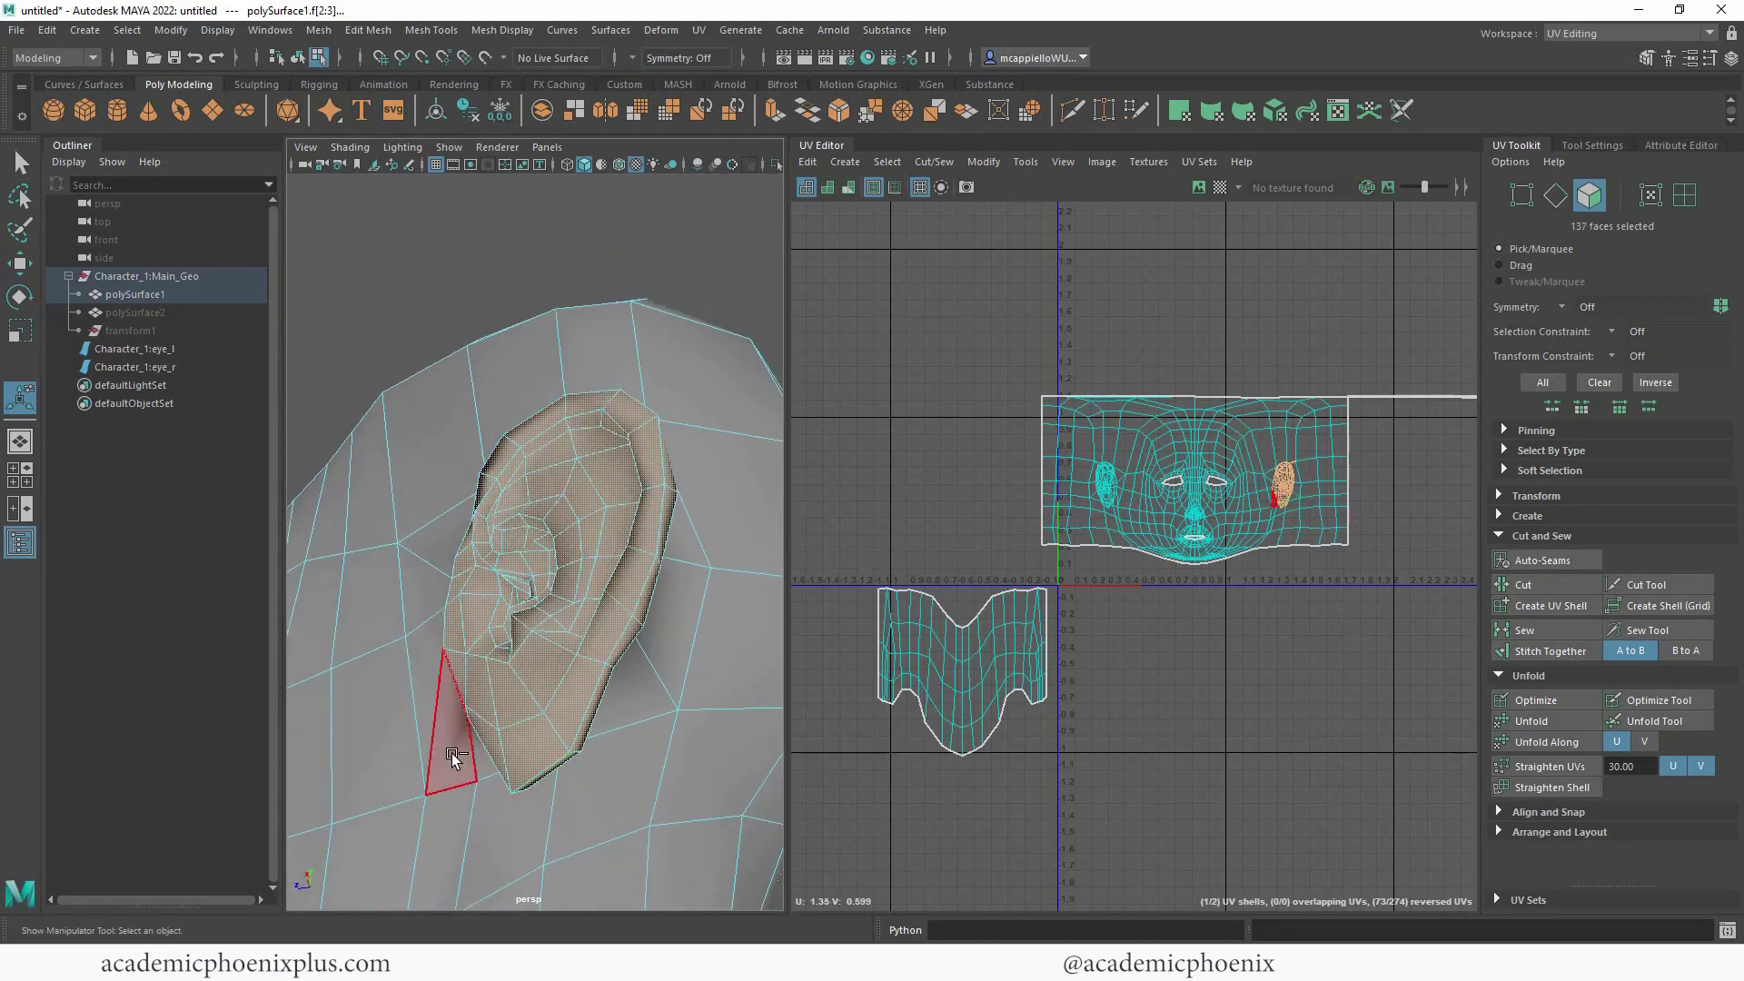
alt+drag(315, 775, 604, 414)
ctrl+click(555, 476)
- Isolate the selected ear faces to check the selection, and exit isolation to show the whole head
key(w)
alt+right_drag(618, 545, 463, 552)
alt+drag(463, 553, 636, 498)
alt+right_drag(636, 498, 660, 493)
scroll(660, 498, up, 3)
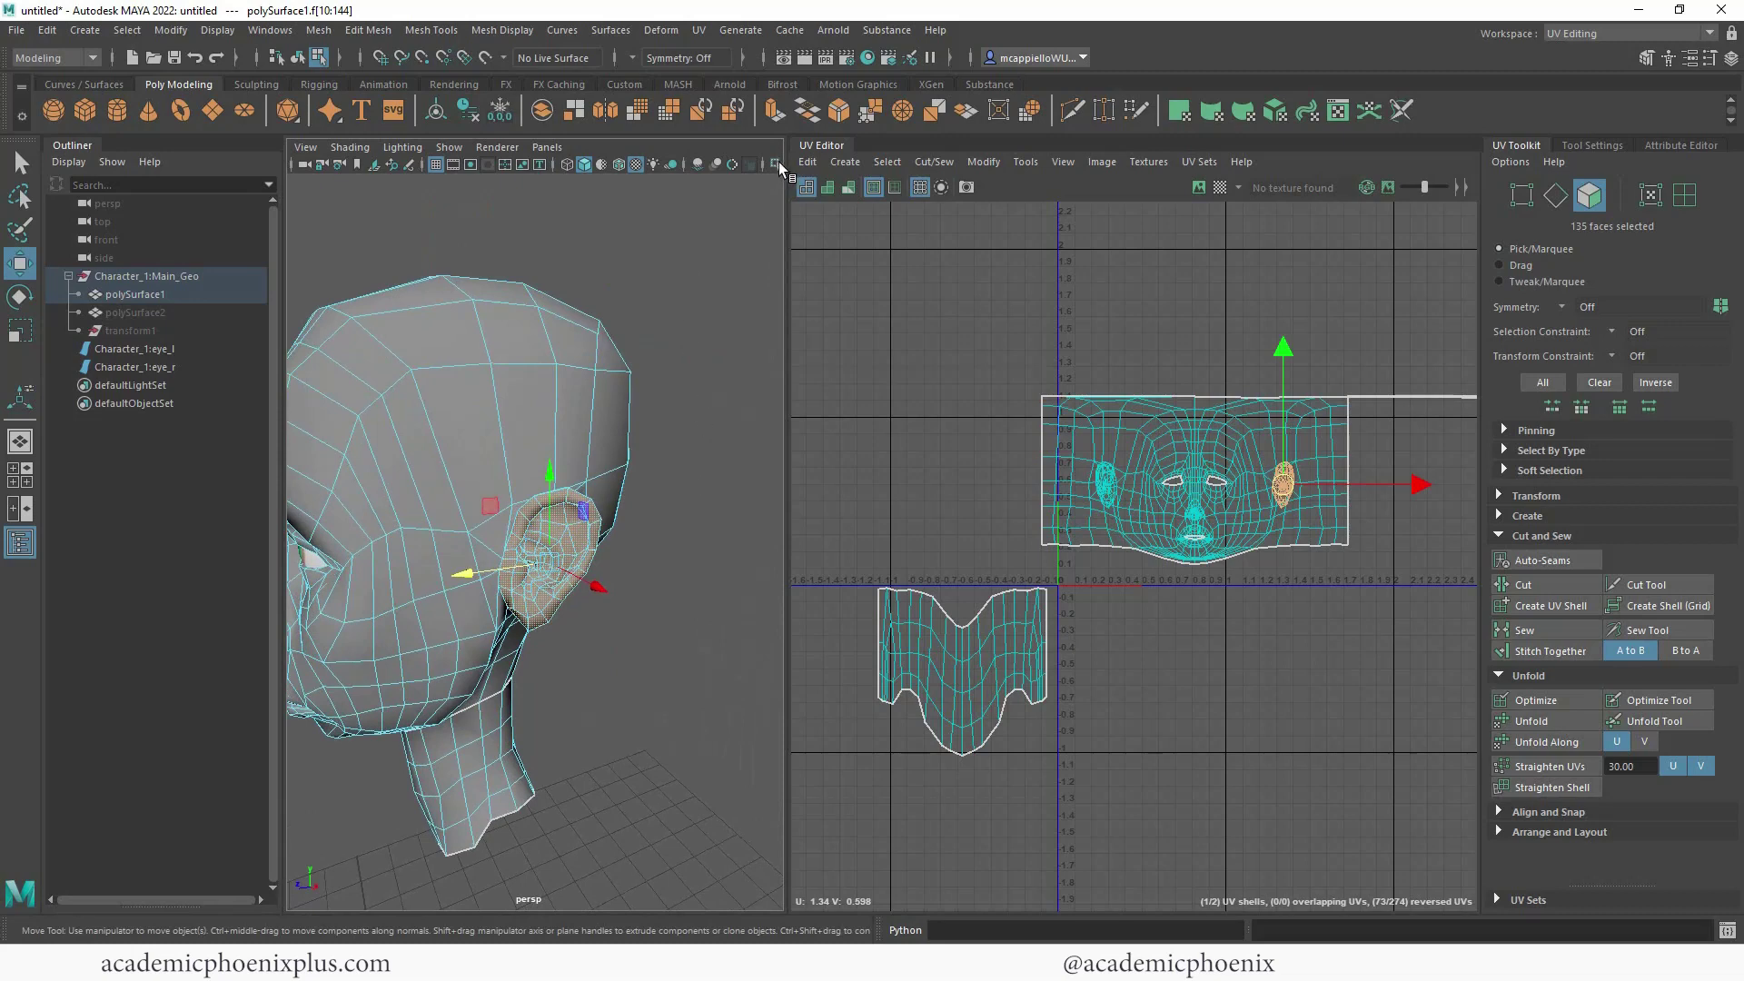
click(775, 164)
alt+drag(499, 393, 416, 385)
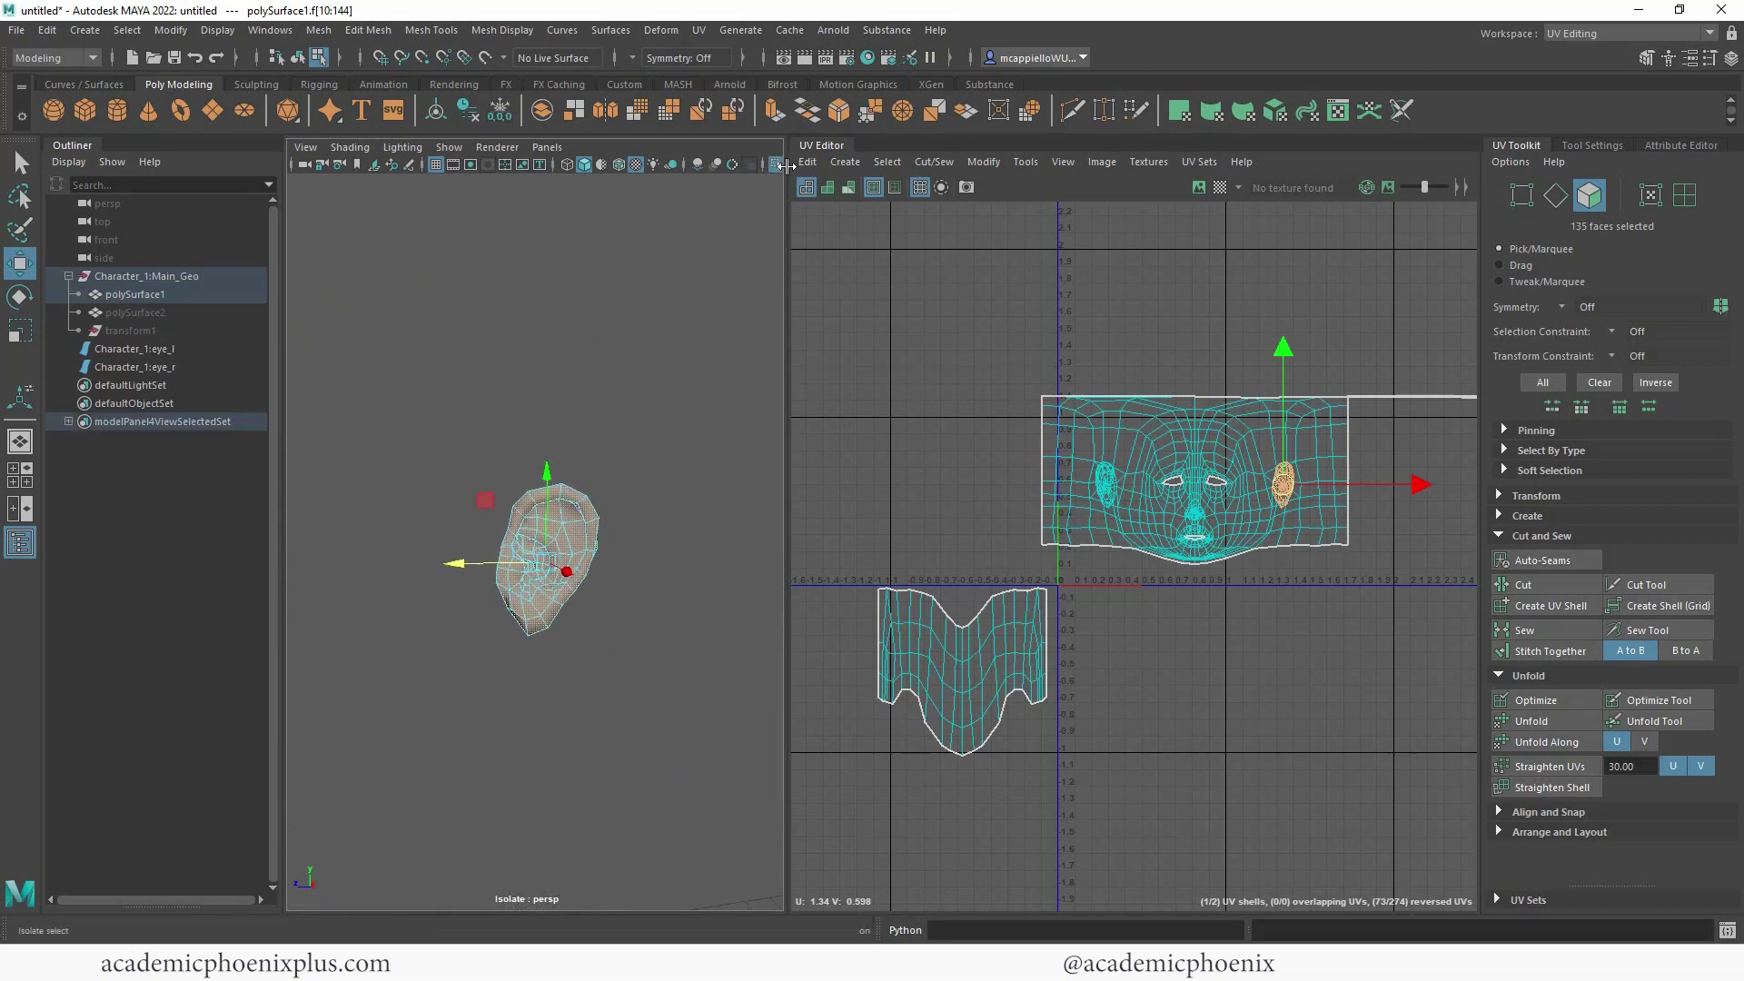
click(777, 170)
scroll(563, 545, up, 4)
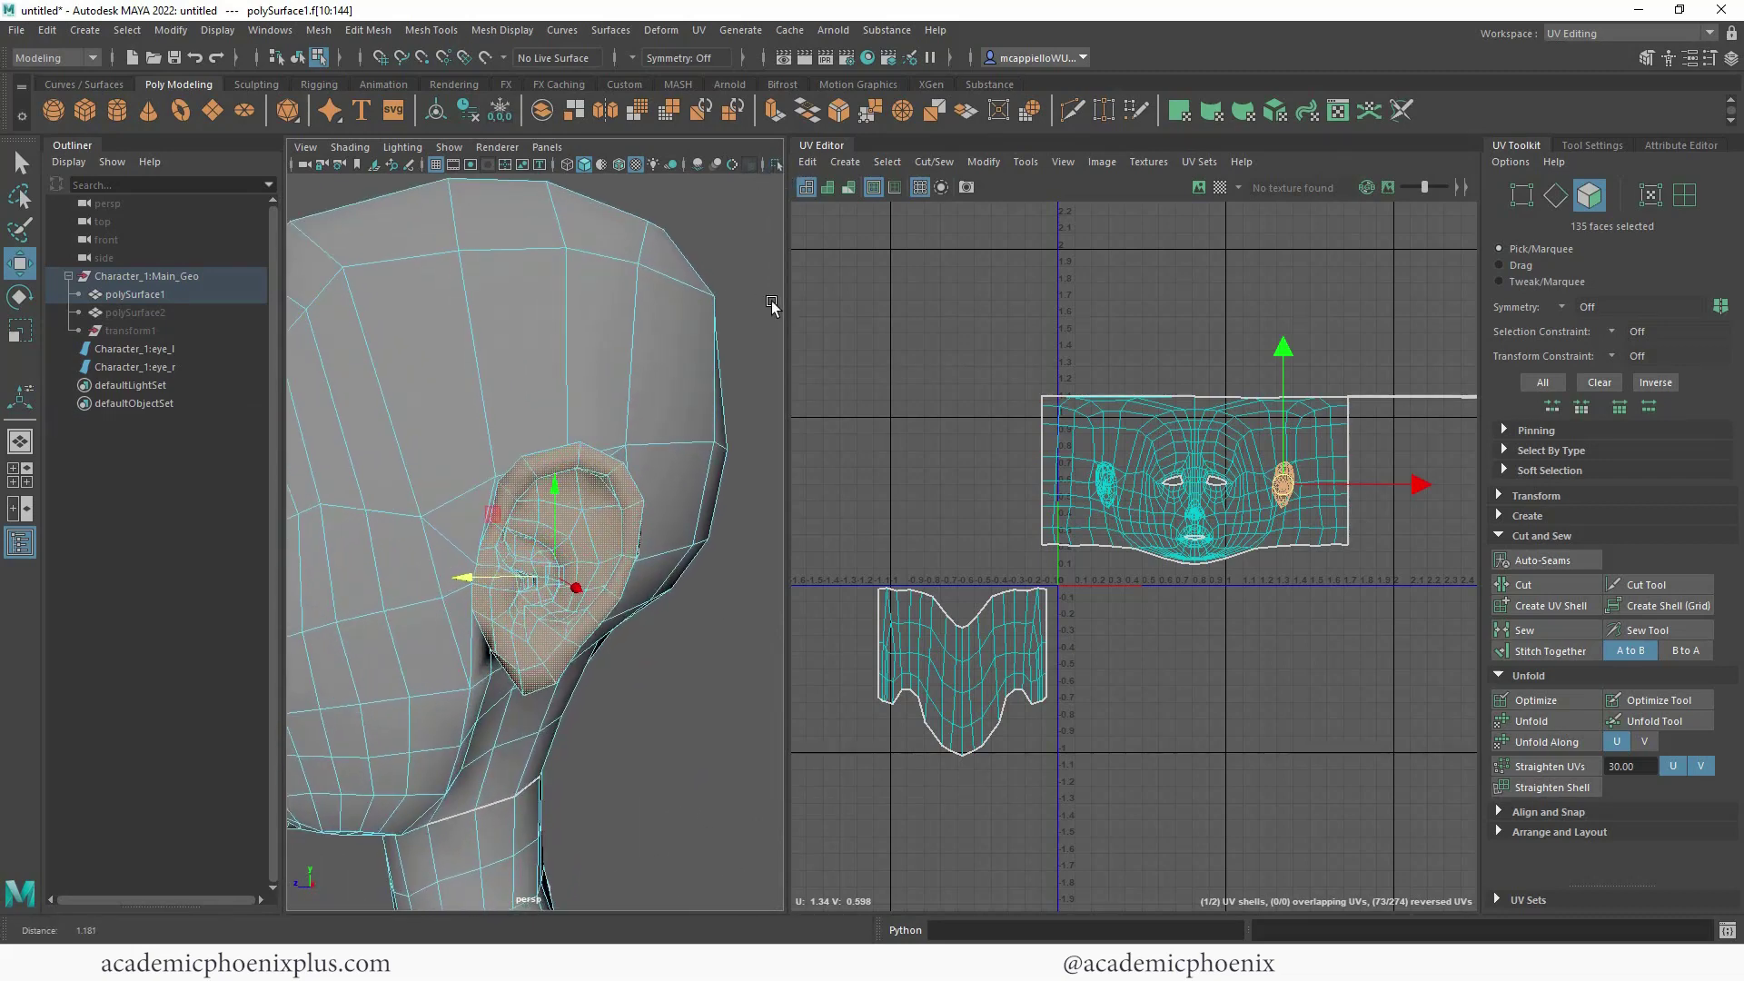
- Apply a camera-based planar UV projection to the ear faces, keeping the image width/height ratio, and move their shell above the head shell
click(699, 32)
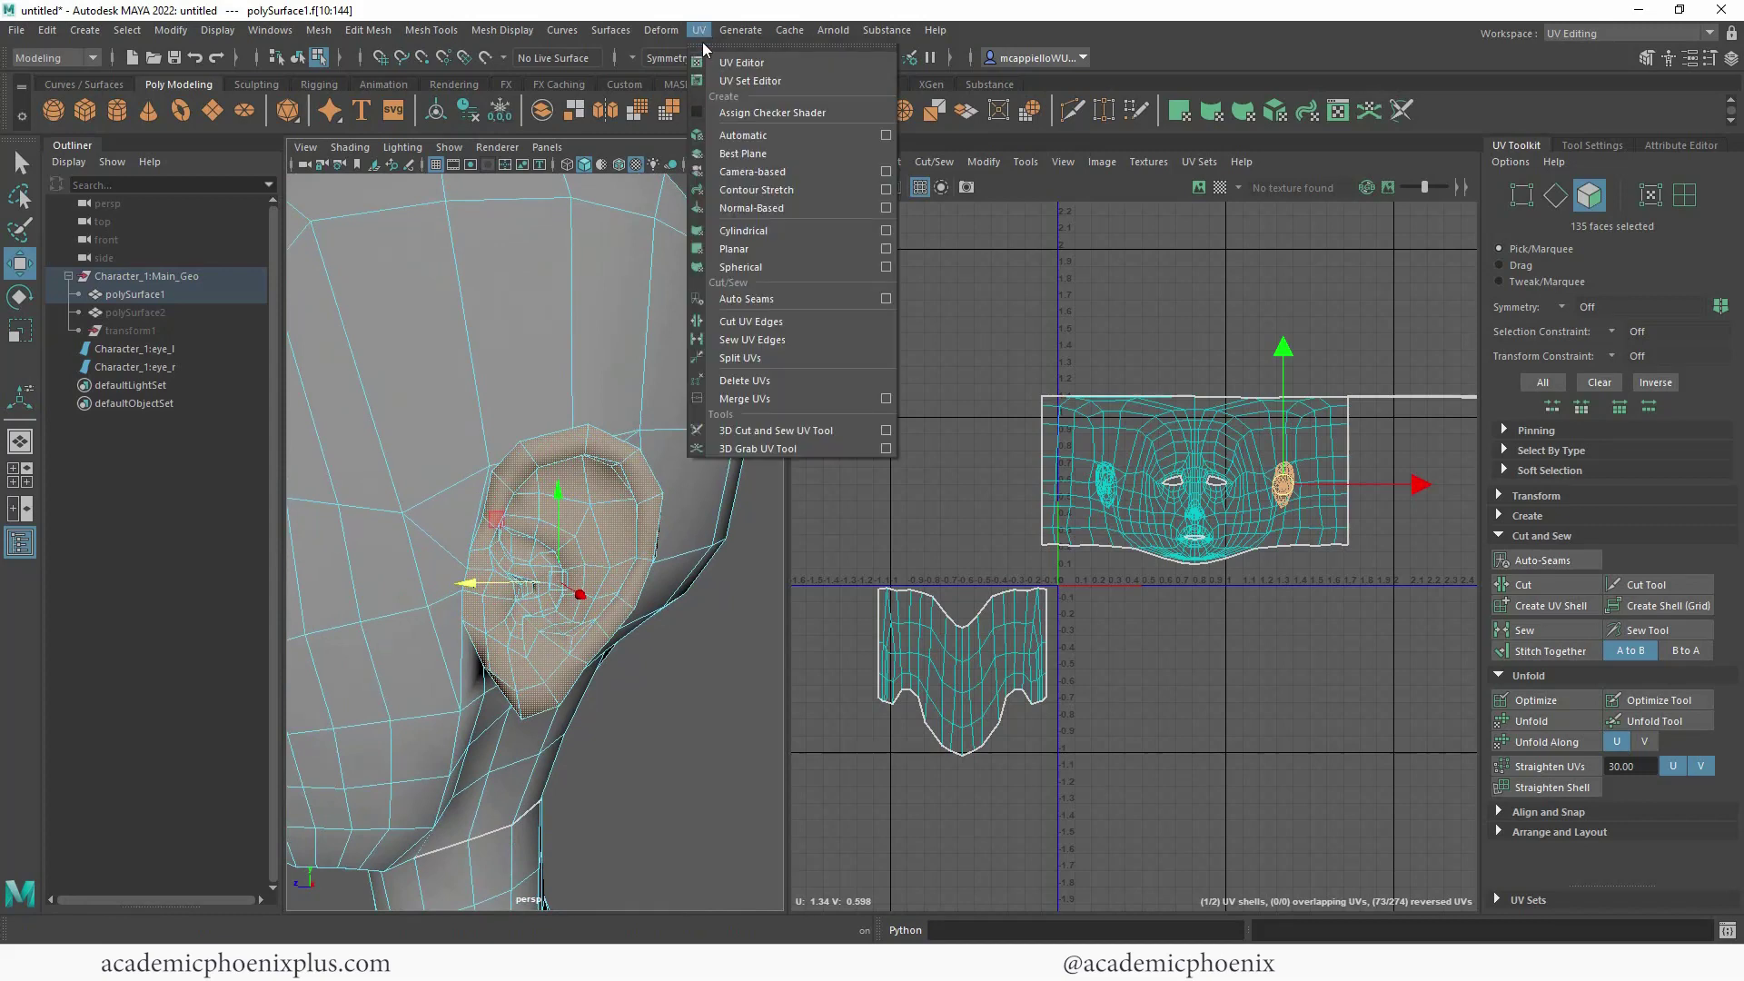
click(883, 249)
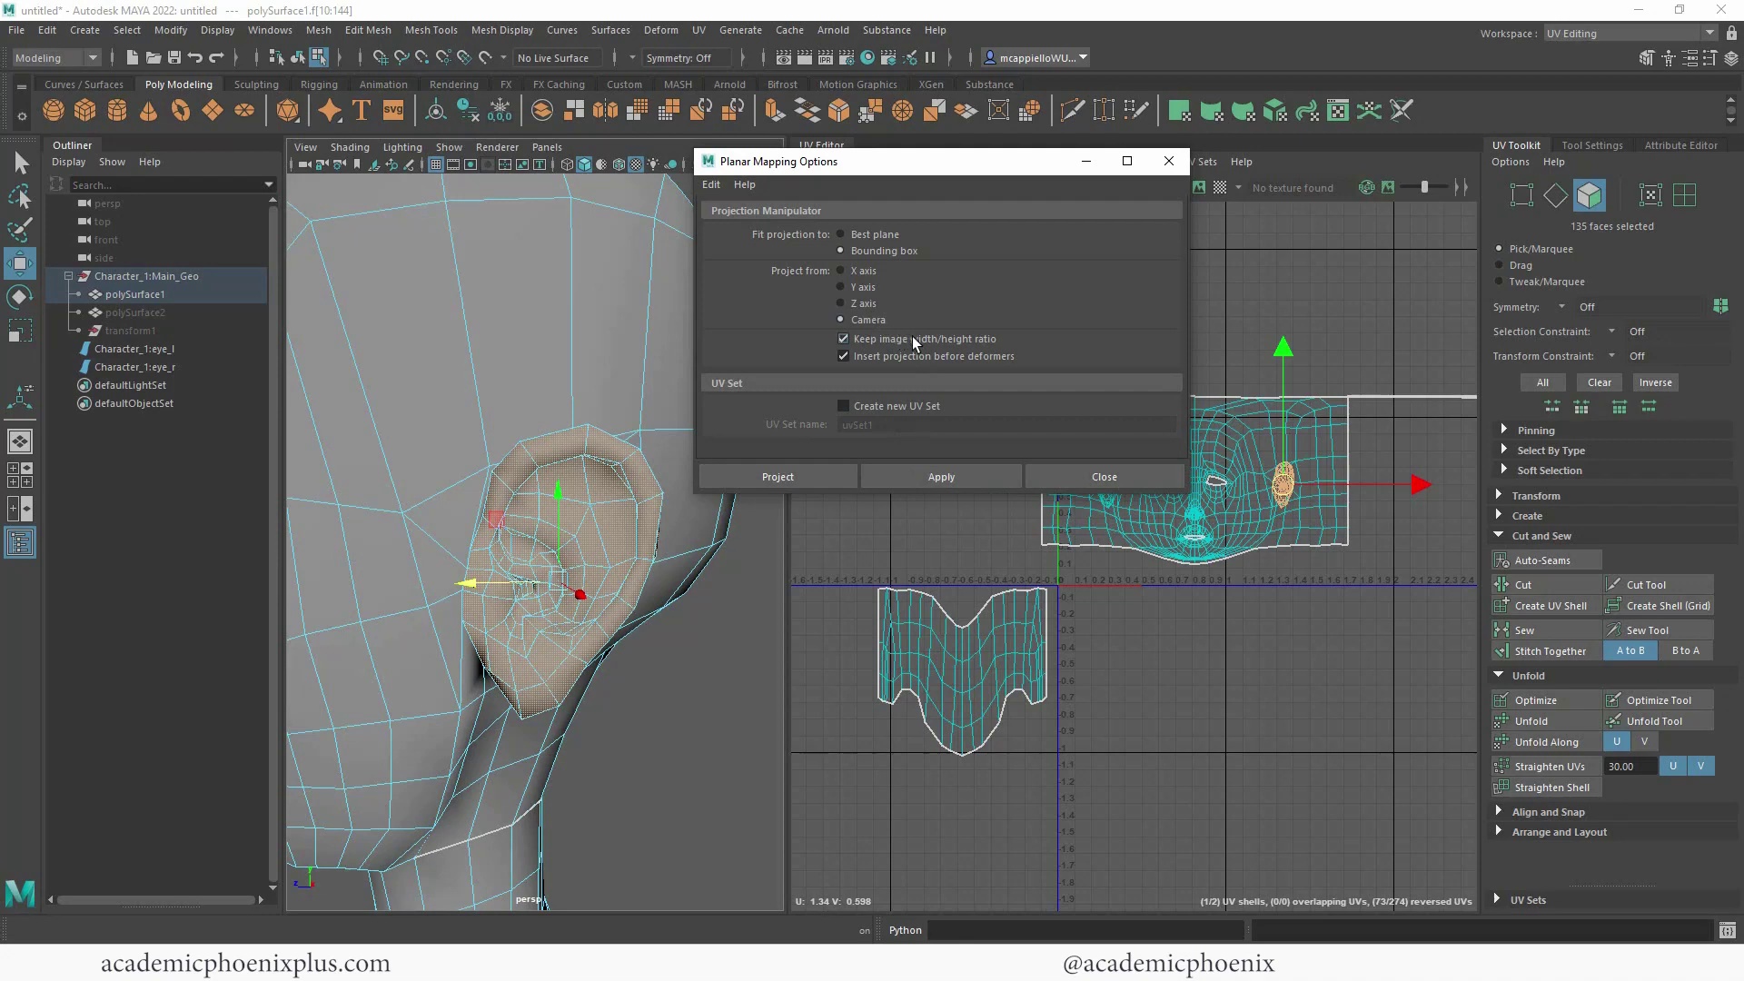
click(945, 478)
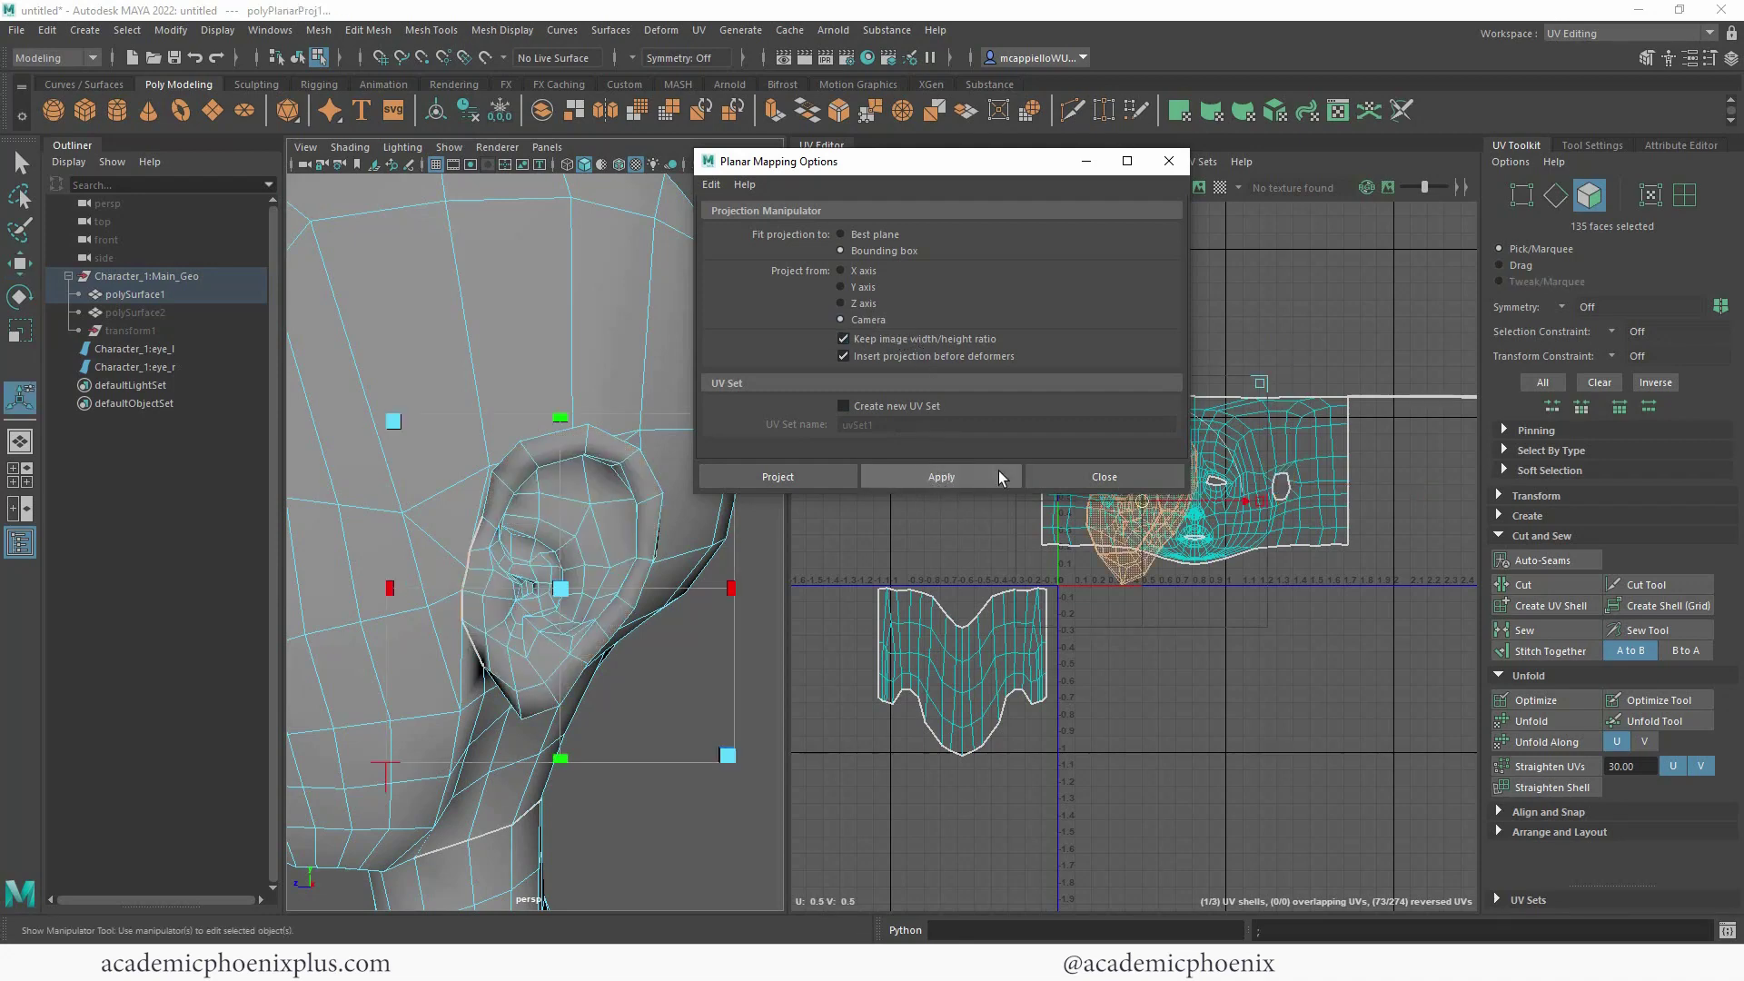
click(1169, 162)
drag(1118, 518, 1288, 306)
- Return to object mode, turn on the checker map and shaded UV display, and examine the projected ear from behind
right_drag(585, 445, 729, 425)
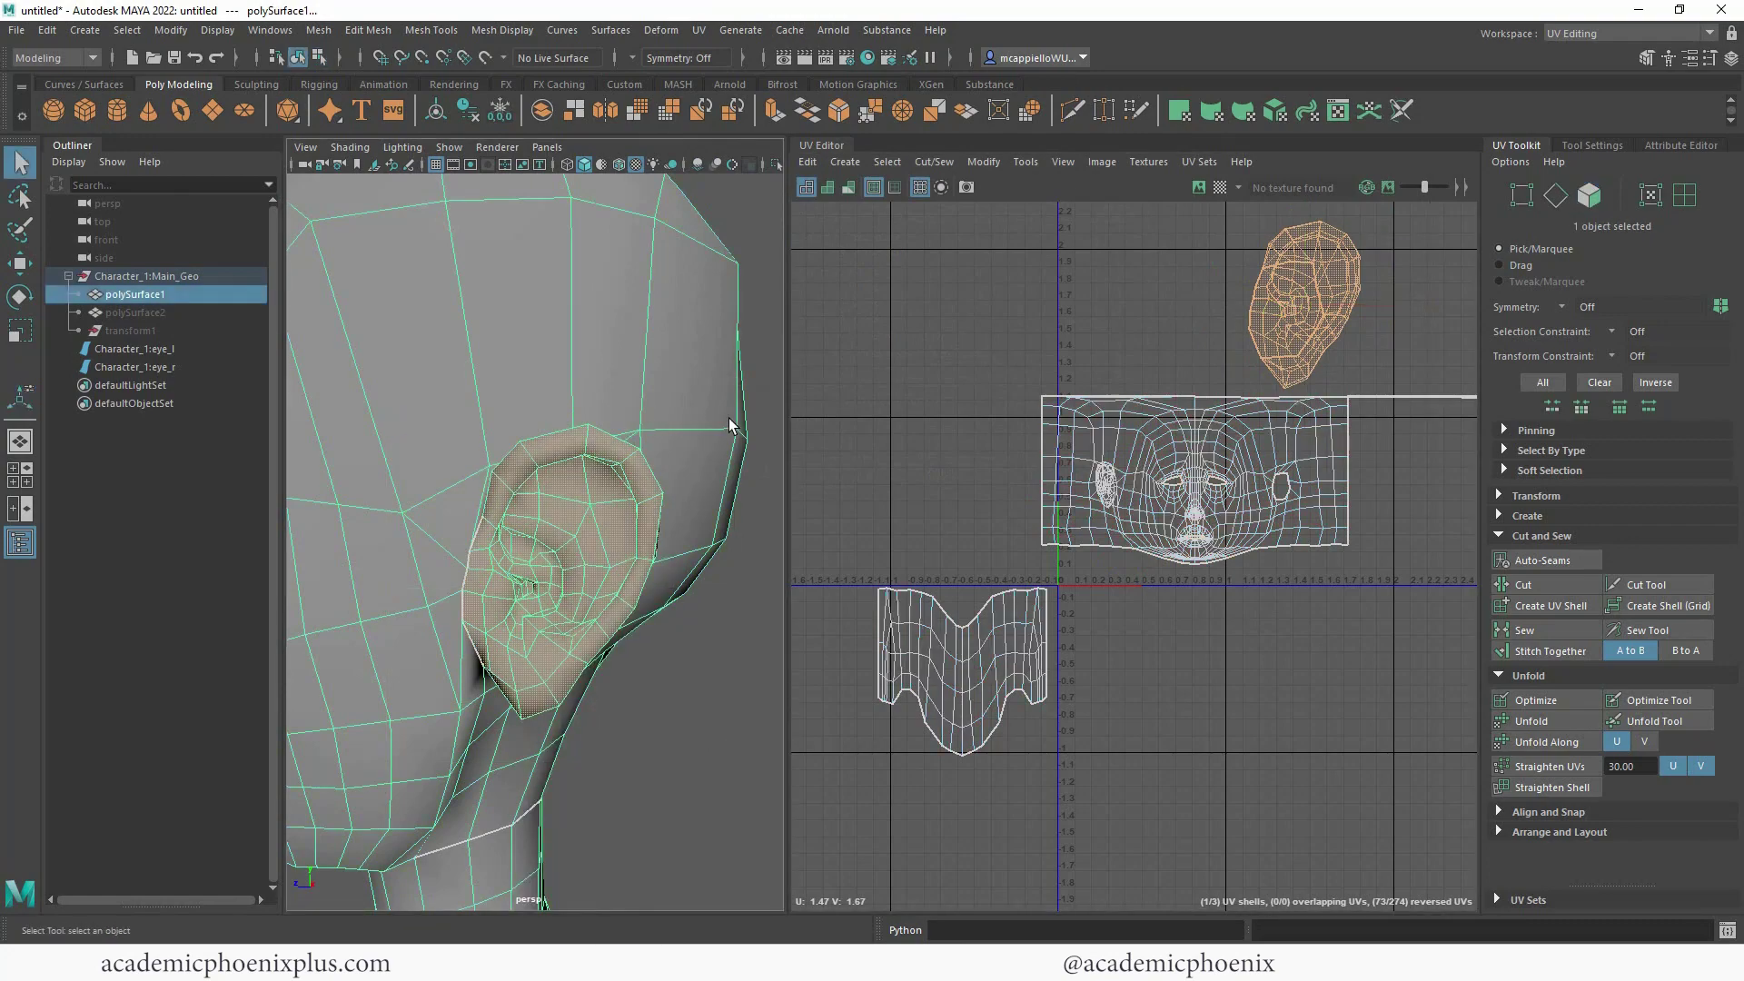
click(1219, 187)
alt+drag(582, 419, 408, 460)
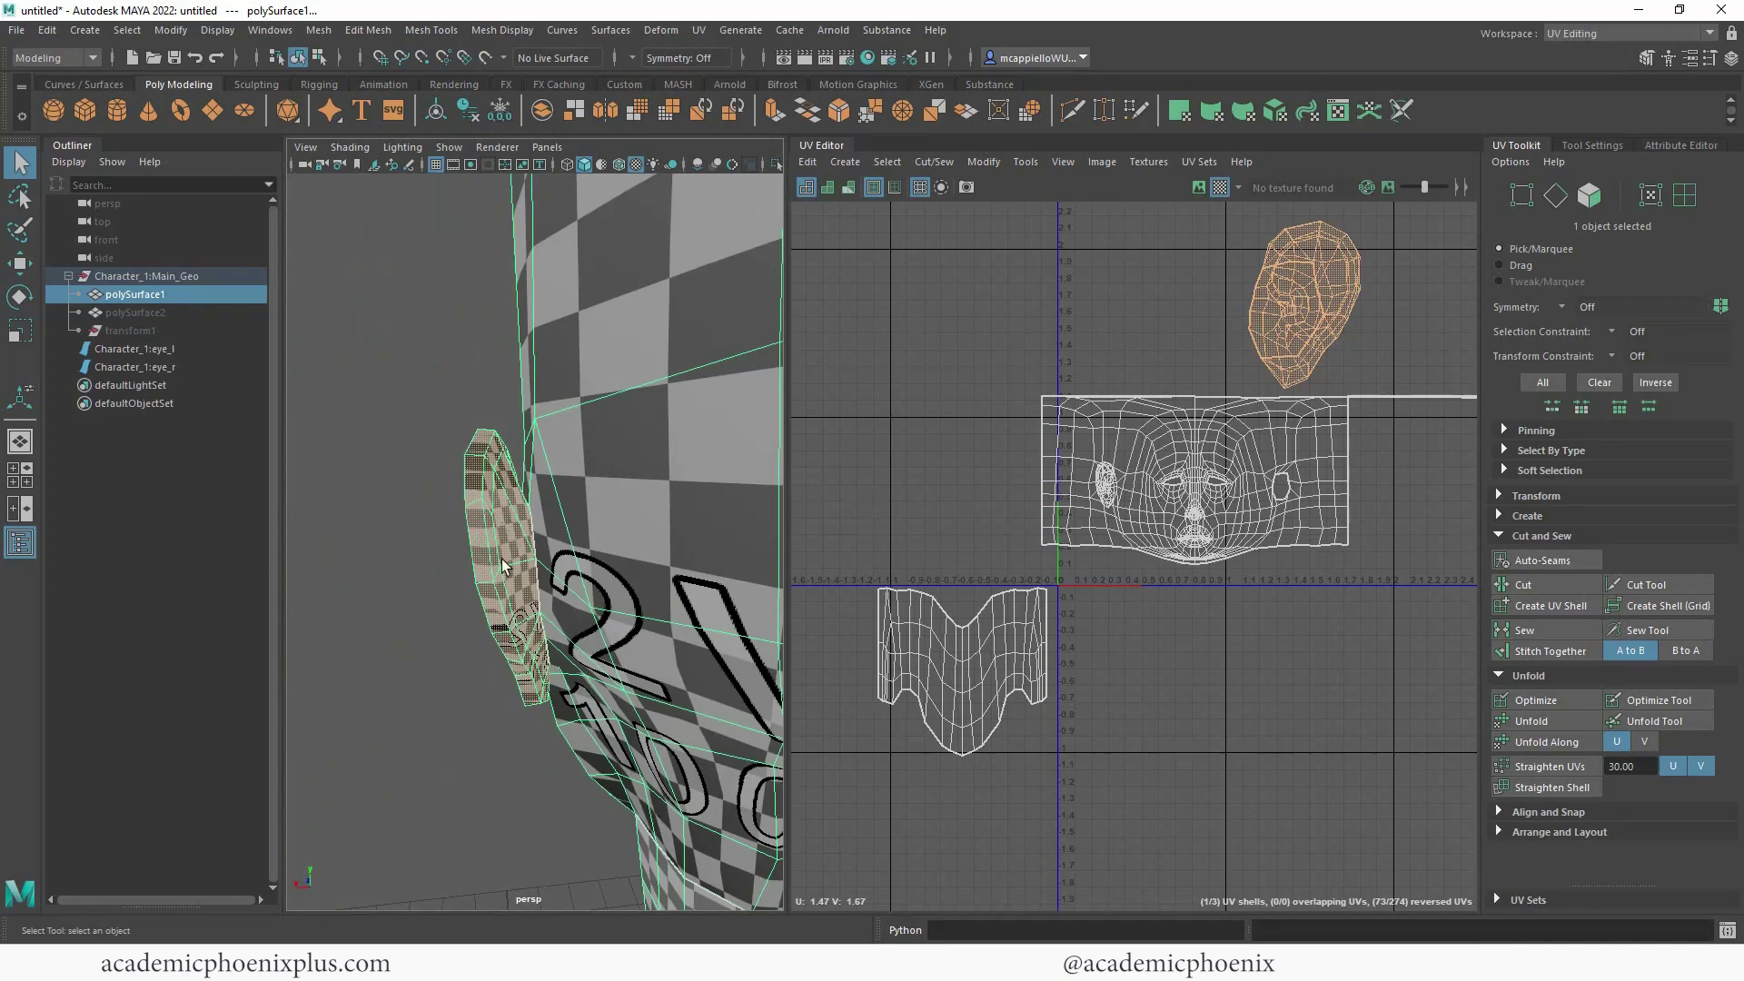
alt+drag(502, 565, 554, 581)
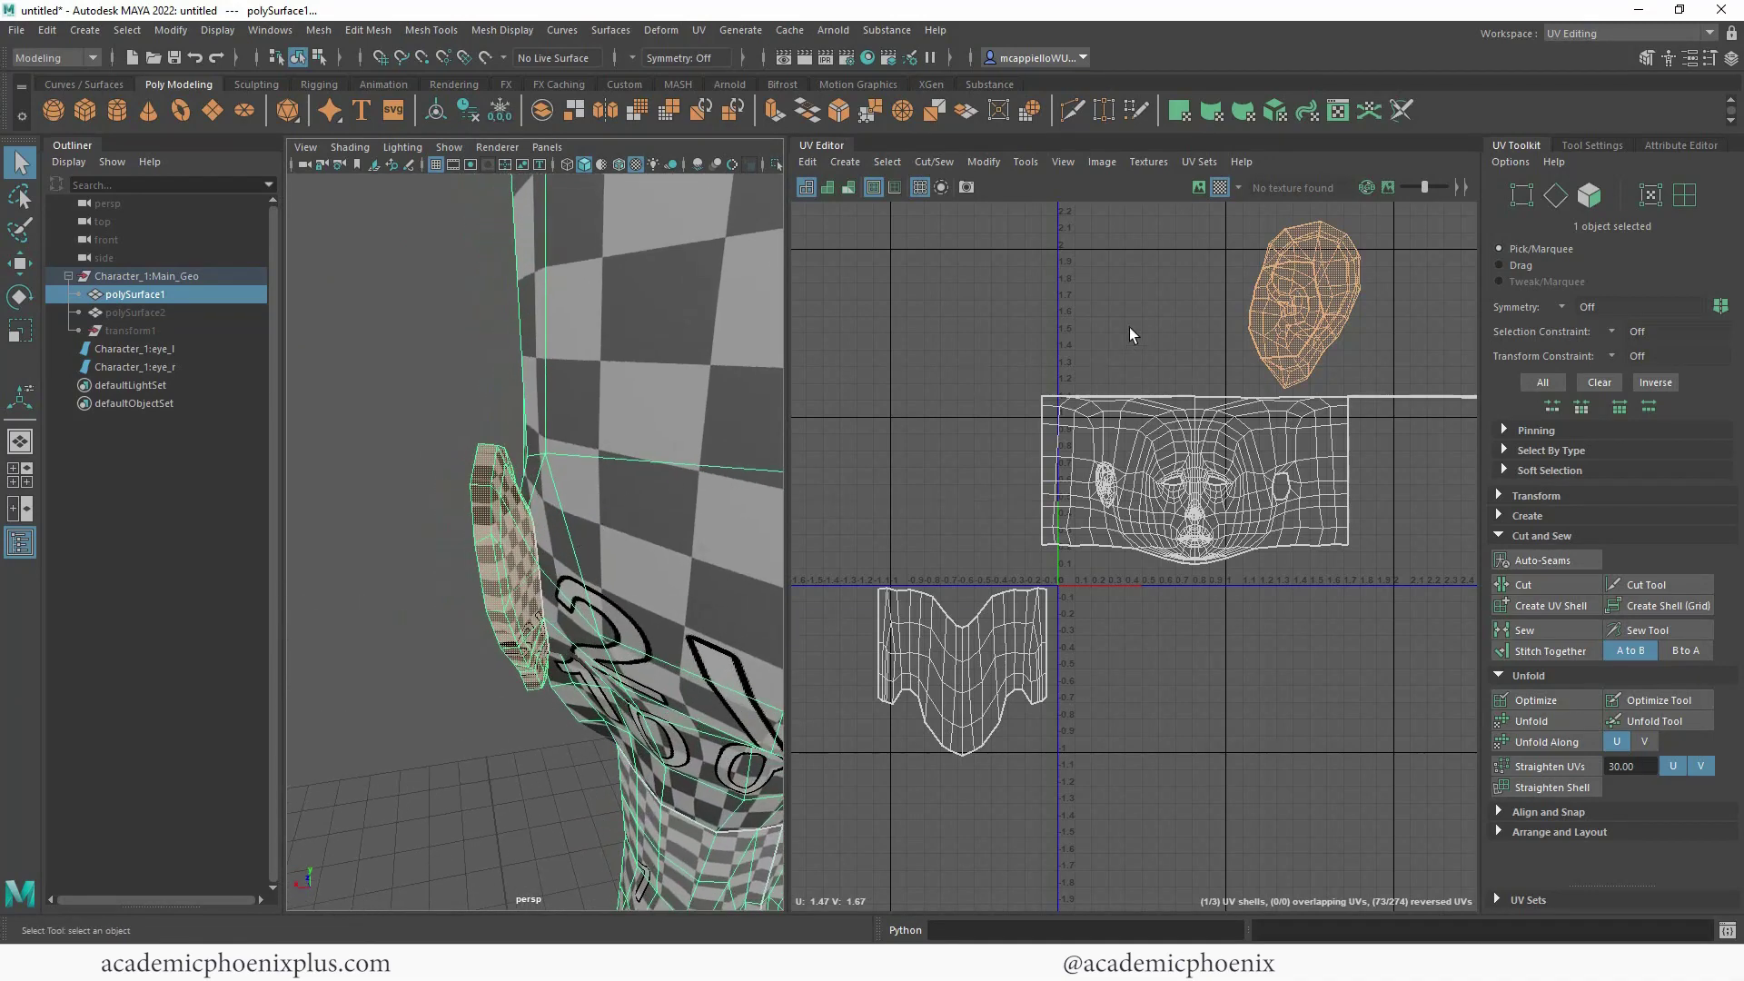
alt+middle_drag(1129, 328, 1212, 321)
click(827, 188)
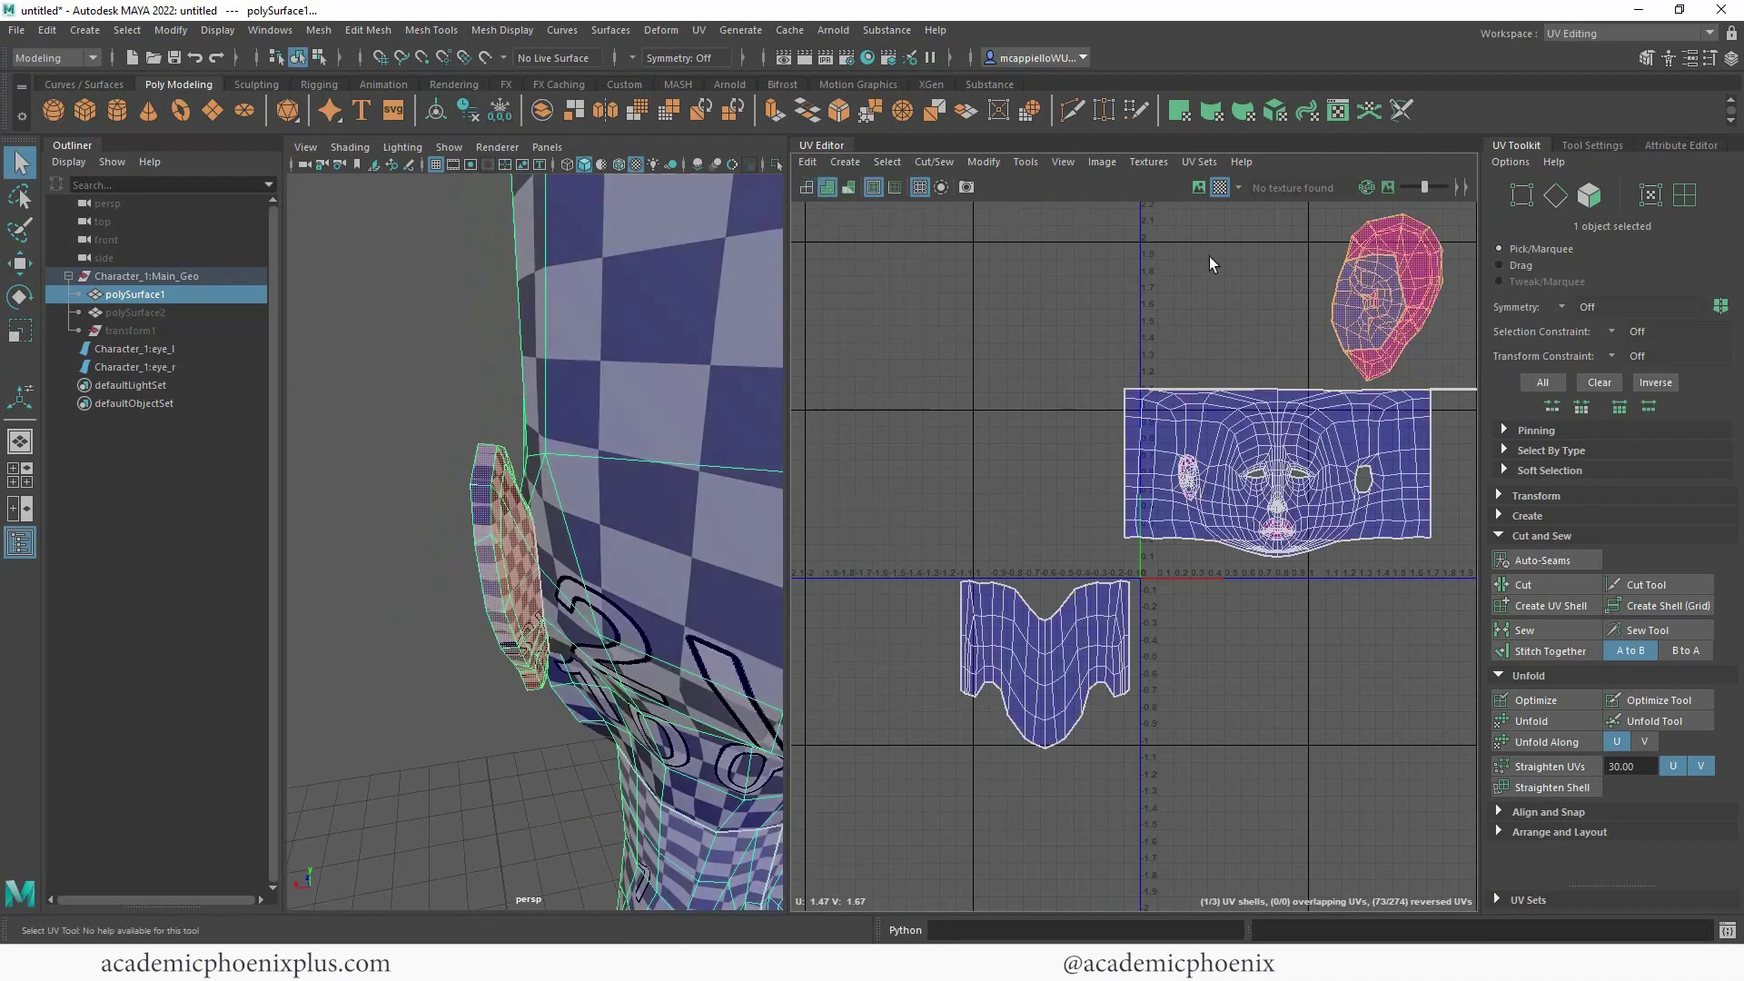
- Select the edge loop around the rear rim of the ear and cut its UVs there
alt+middle_drag(1277, 267, 1059, 385)
alt+right_drag(1313, 392, 1556, 510)
alt+right_drag(1209, 408, 1463, 433)
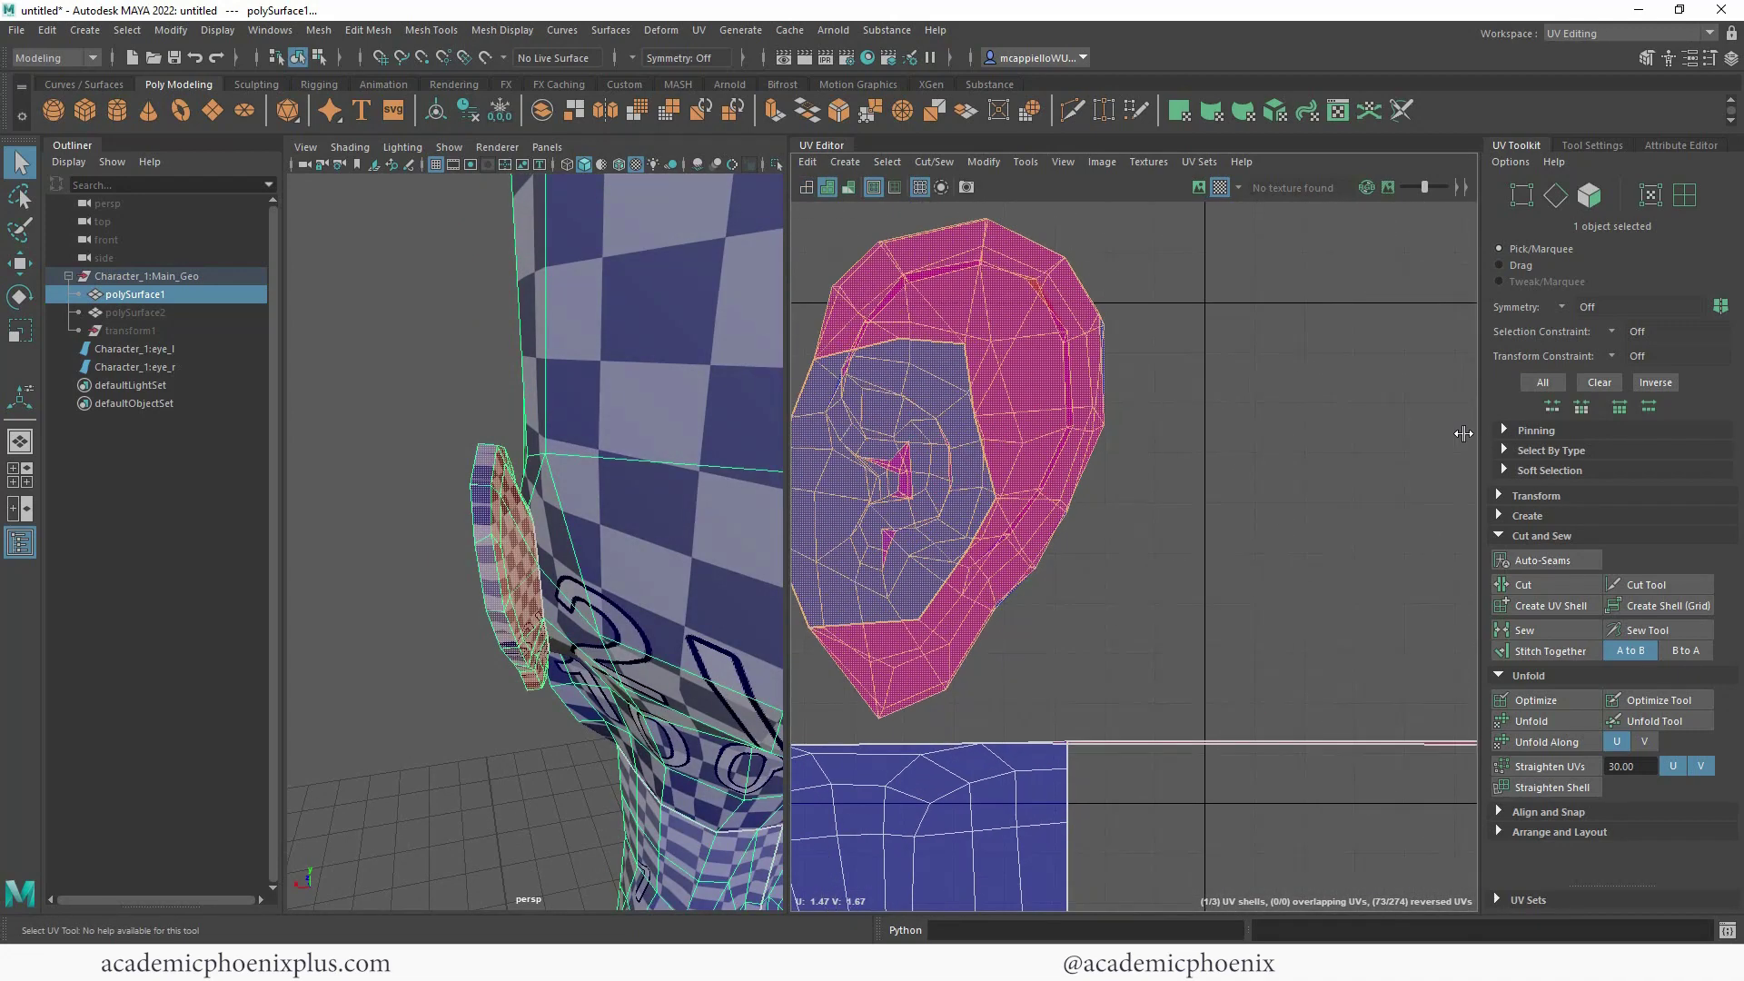
mouse_move(1275, 405)
alt+middle_down()
mouse_move(1359, 403)
mouse_move(1276, 392)
alt+middle_up()
click(695, 443)
mouse_move(486, 519)
alt+mouse_down()
mouse_move(677, 495)
mouse_move(472, 499)
alt+mouse_up()
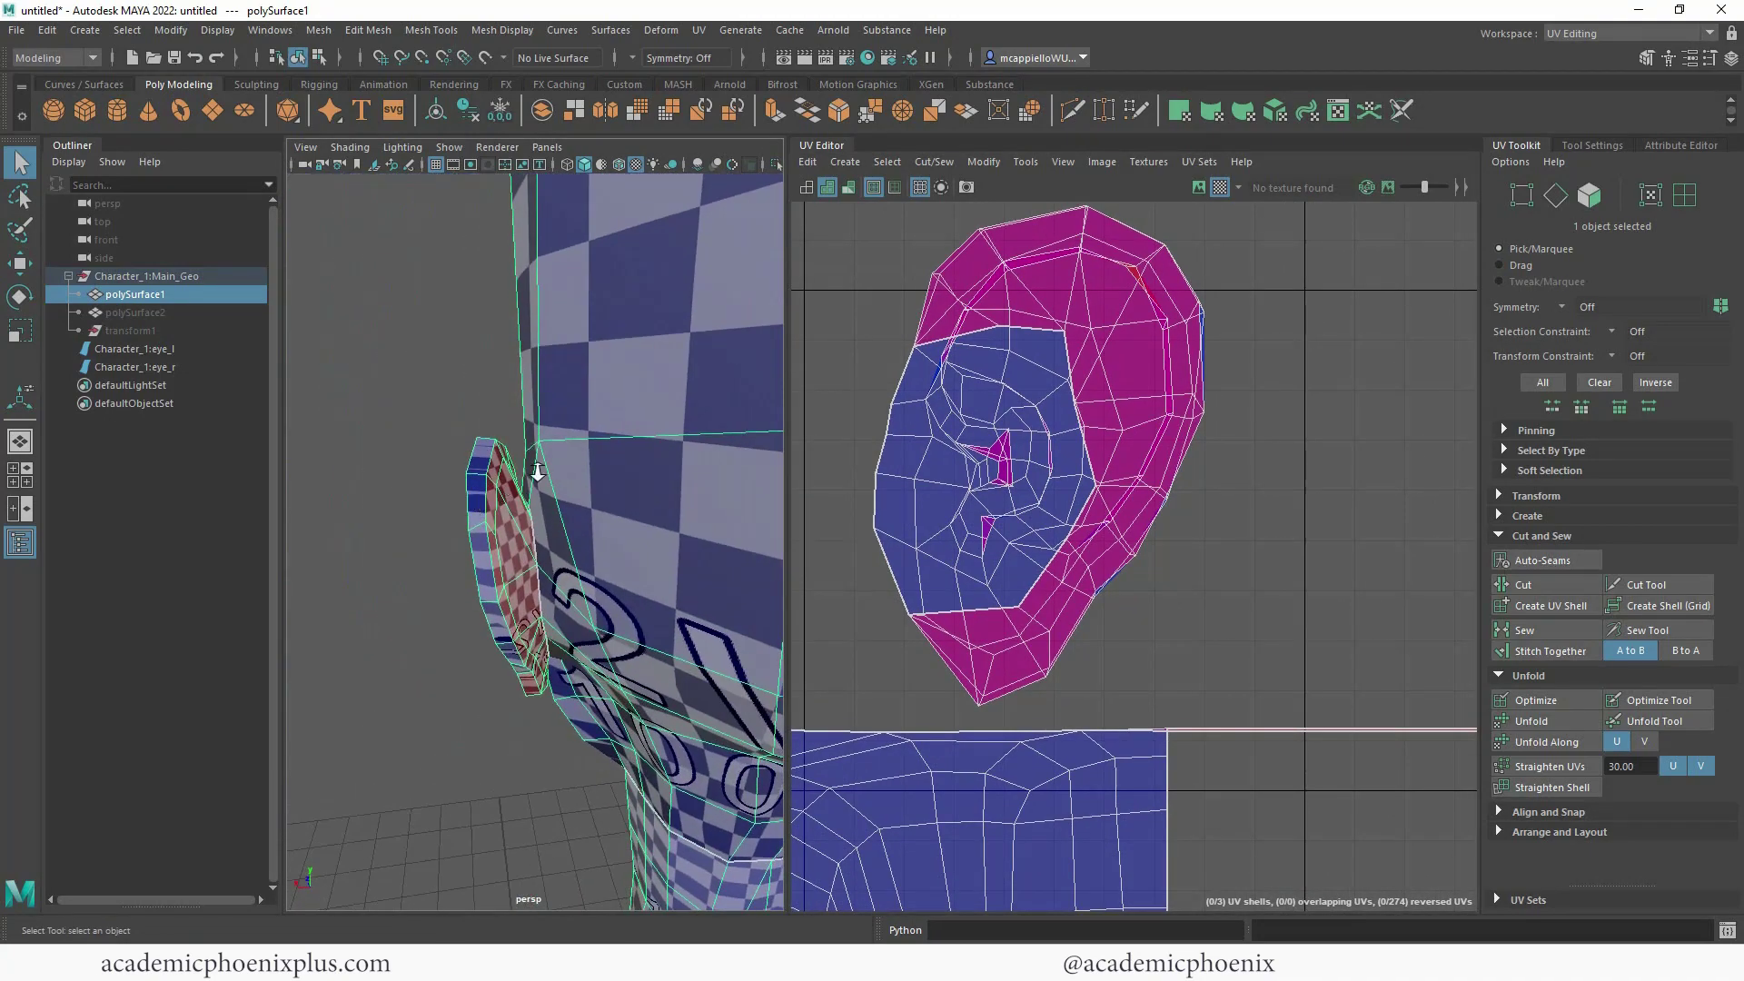
alt+right_drag(537, 471, 472, 404)
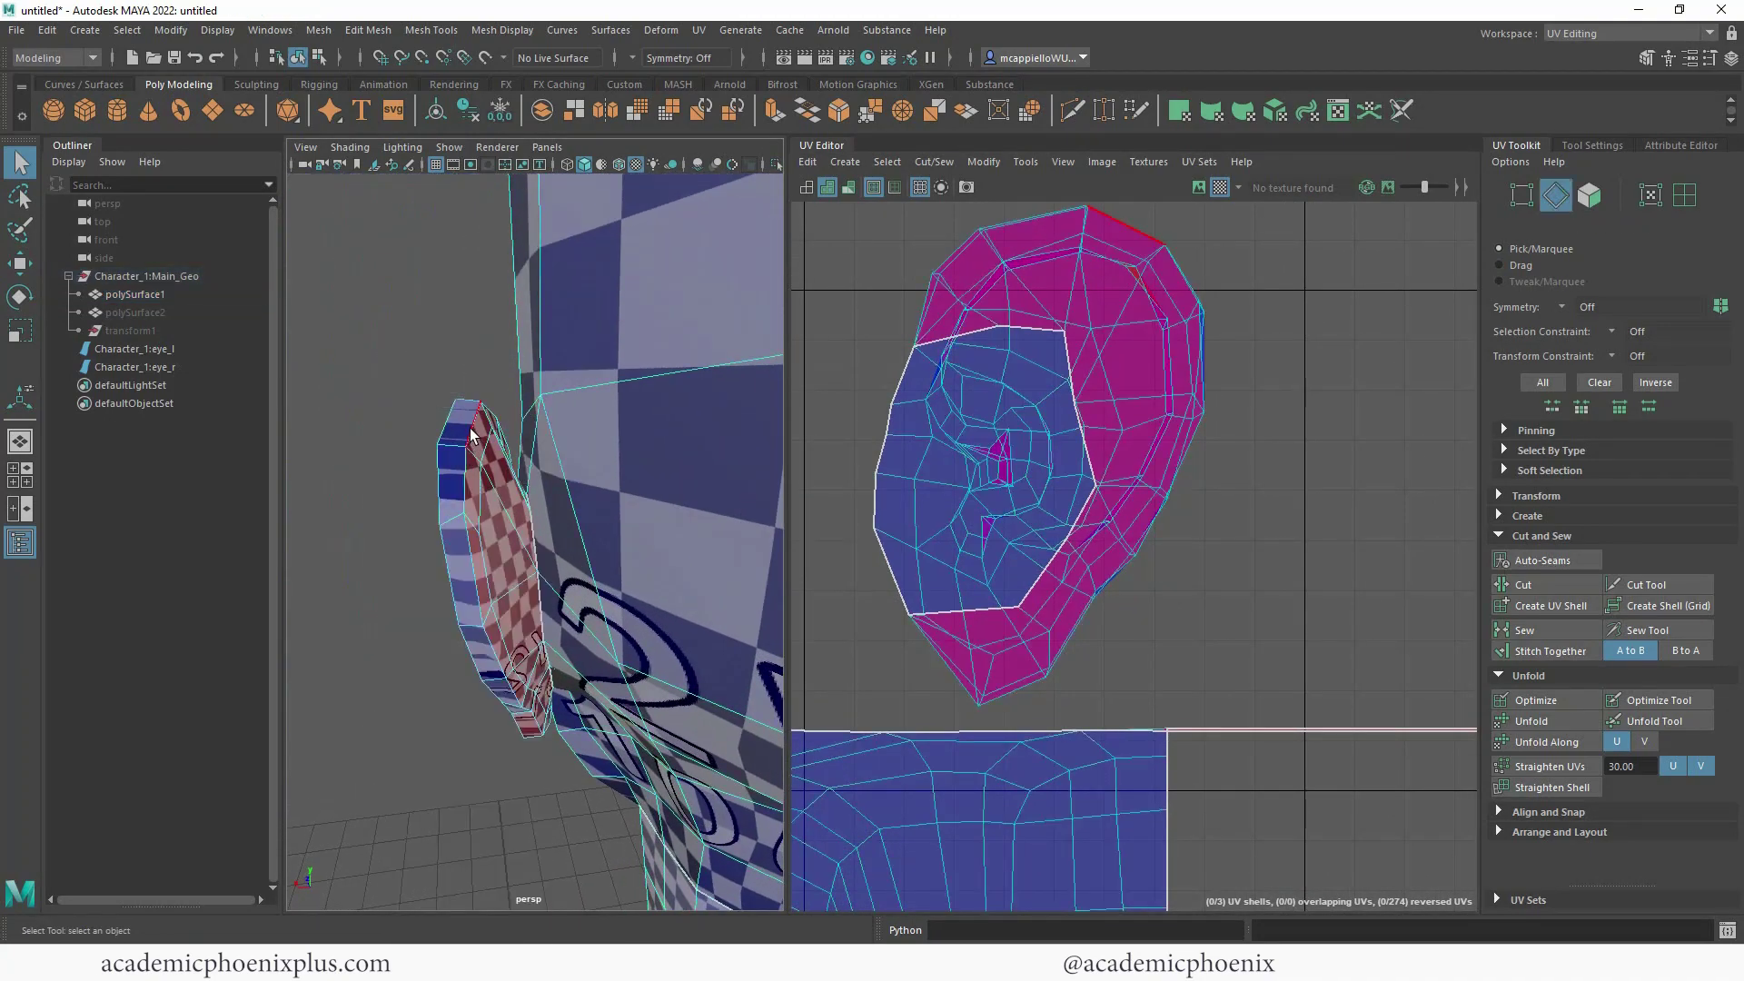
click(470, 436)
alt+drag(452, 456, 778, 492)
alt+right_drag(527, 517, 611, 503)
alt+drag(611, 503, 435, 478)
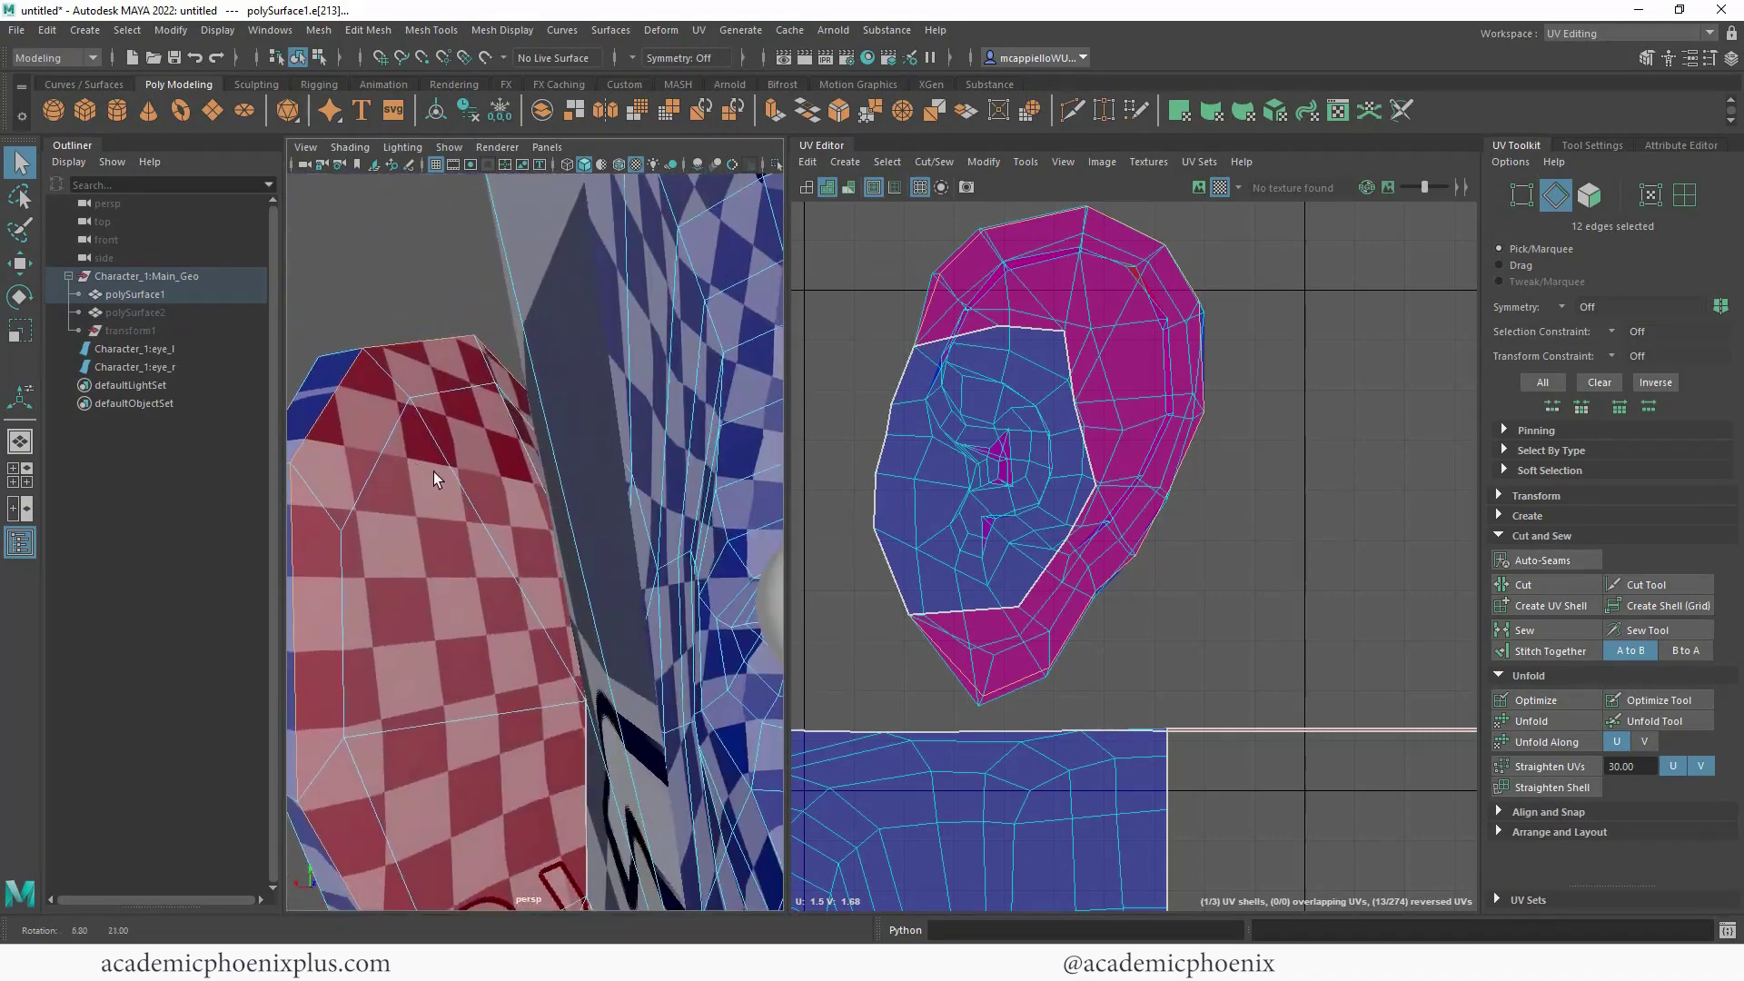
right_click(1130, 317)
shift+right_drag(1128, 314, 1060, 345)
- Try to move the selected ear UVs to test whether the cut detached the back, and undo the move
scroll(1187, 342, down, 2)
alt+drag(386, 559, 395, 391)
right_drag(1118, 290, 1134, 300)
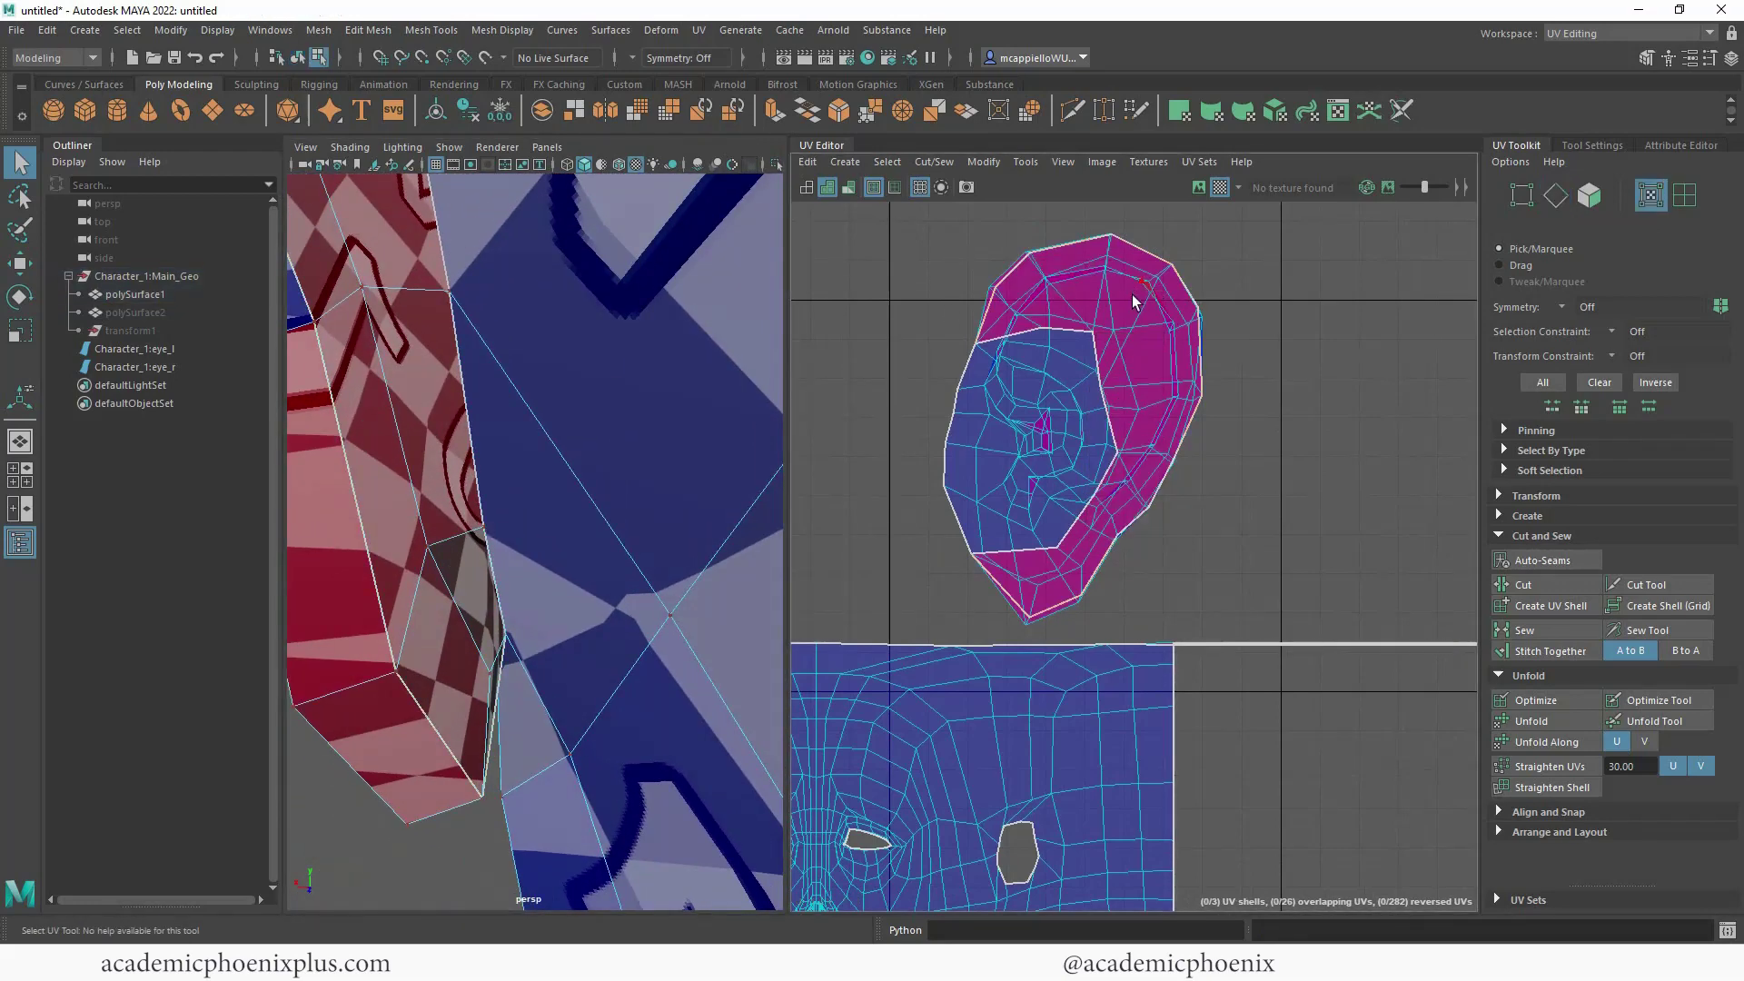
click(1091, 339)
key(w)
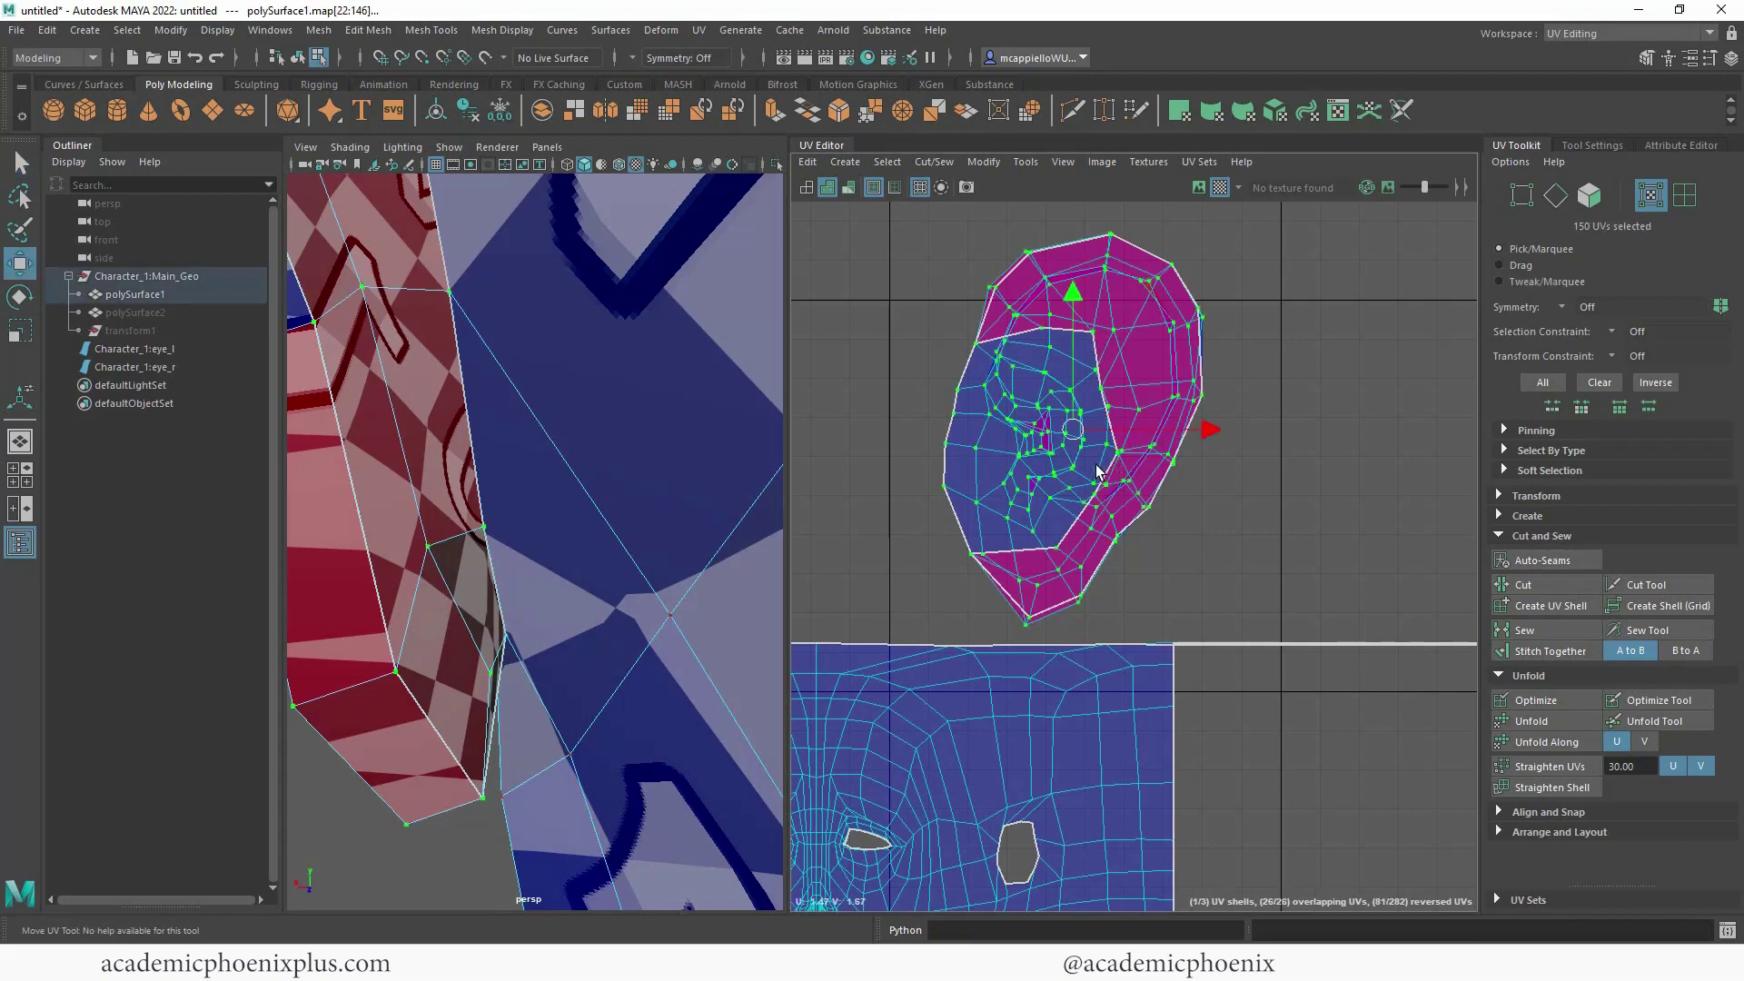
mouse_move(1067, 424)
mouse_down()
mouse_move(1114, 422)
mouse_move(1091, 422)
mouse_up()
key(ctrl+z)
- Locate the uncut edges under the upper rim of the ear and select them
alt+drag(525, 397, 363, 461)
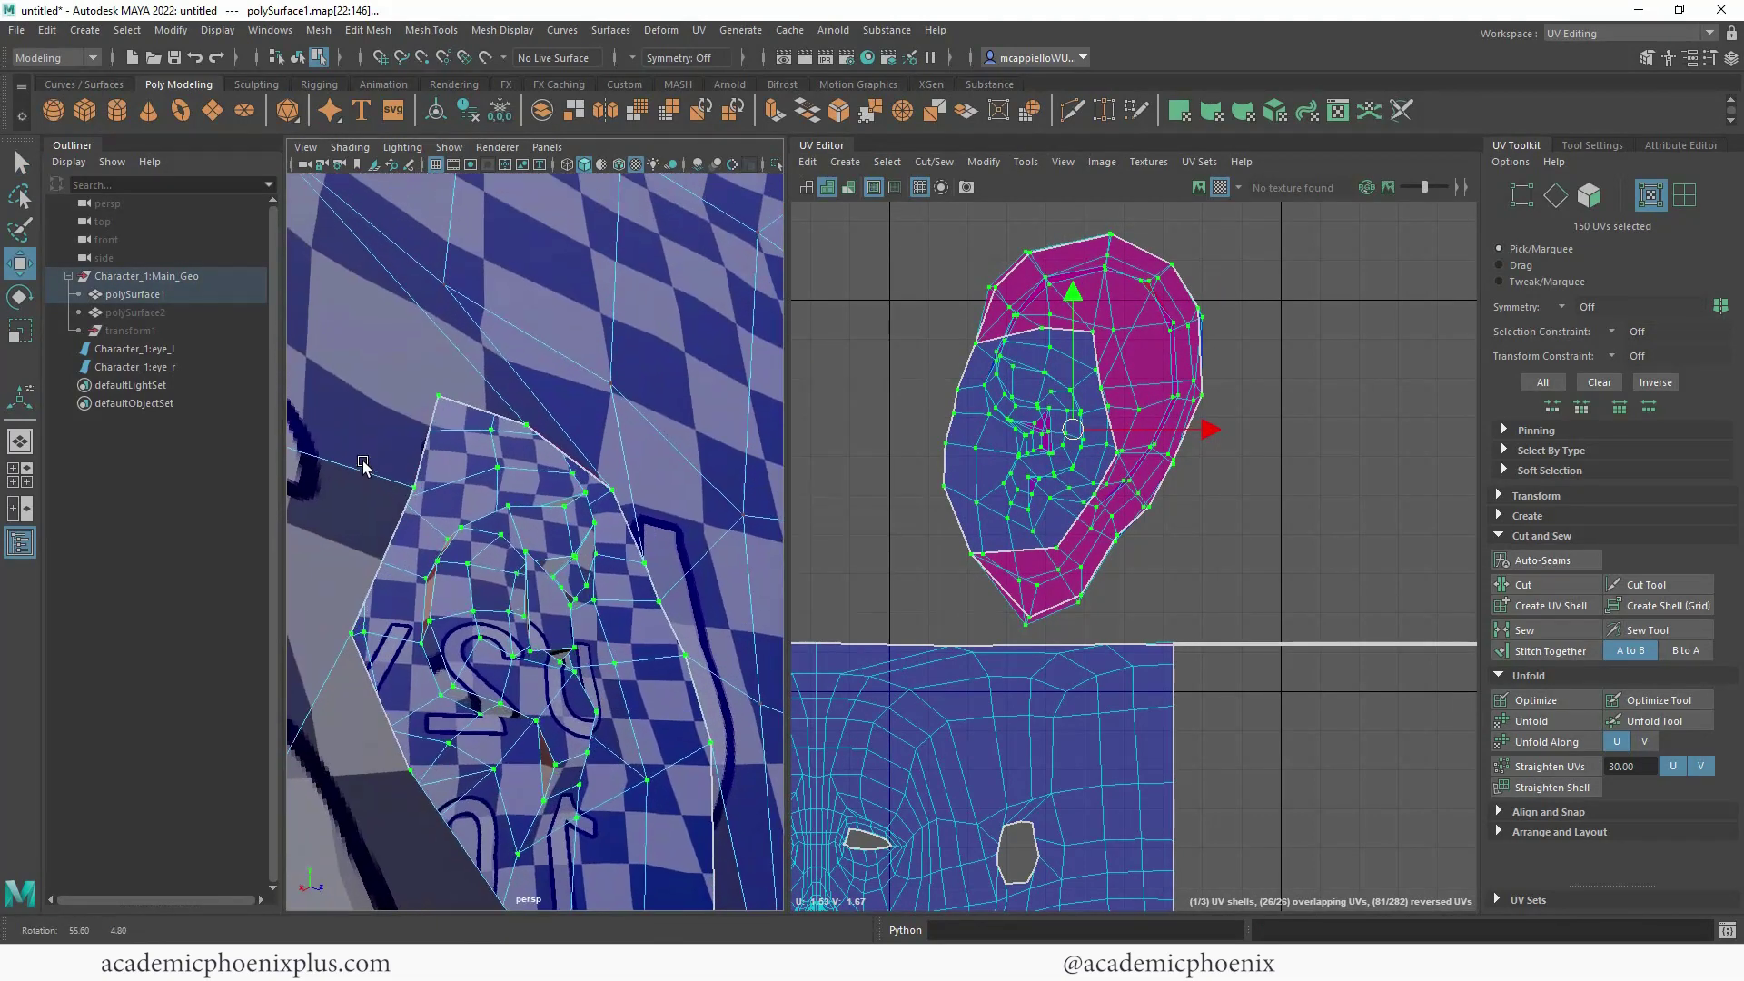
alt+right_drag(363, 462, 609, 422)
right_drag(549, 367, 532, 277)
alt+middle_drag(498, 280, 491, 425)
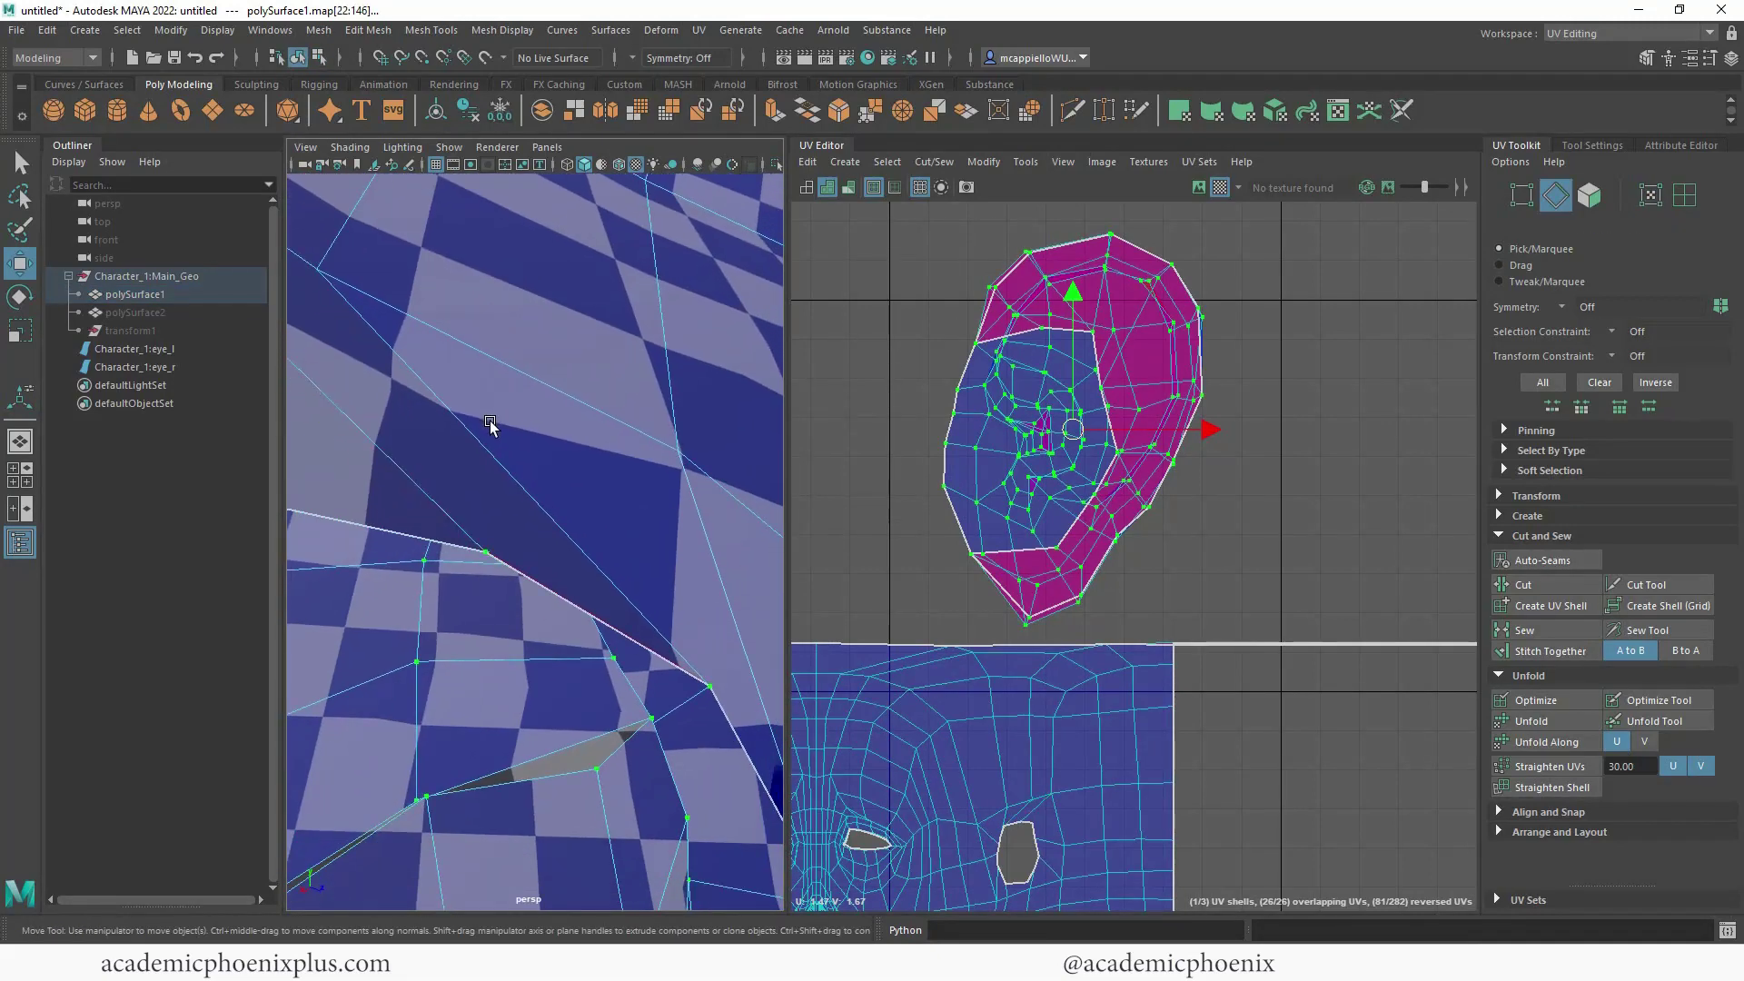
alt+drag(490, 425, 518, 412)
mouse_move(518, 412)
alt+middle_down()
mouse_move(502, 420)
mouse_move(518, 422)
alt+middle_up()
alt+drag(519, 423, 550, 448)
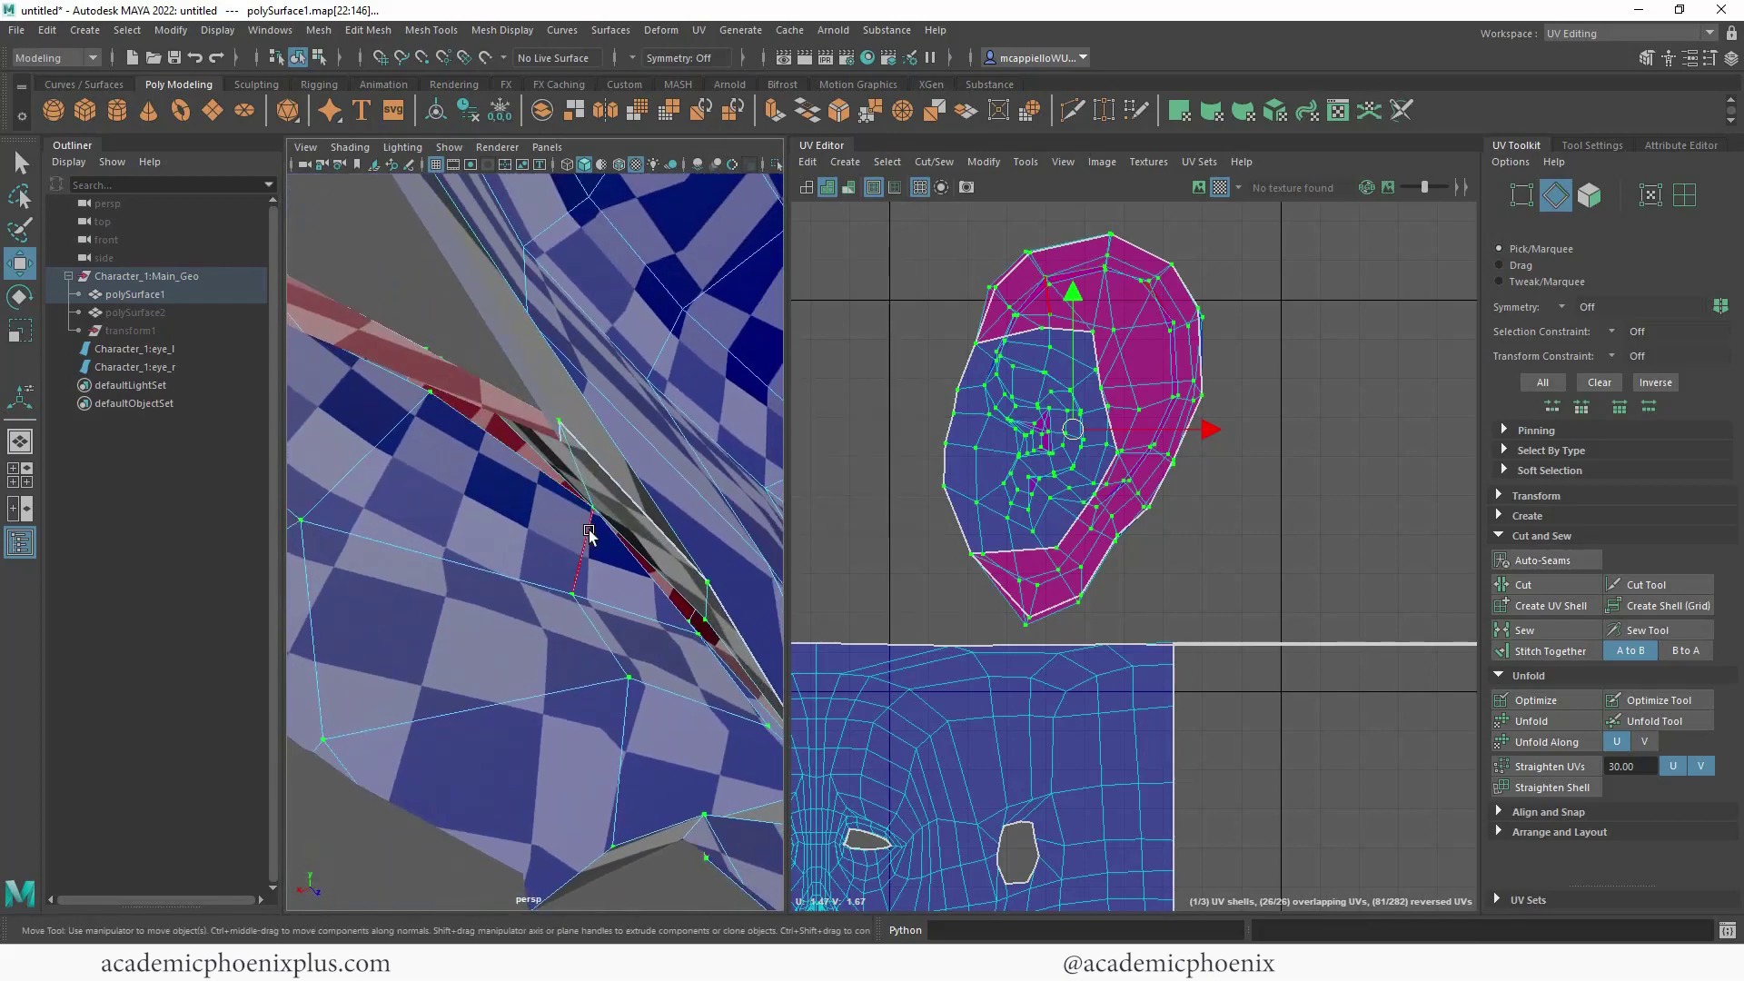
click(595, 515)
shift+click(595, 505)
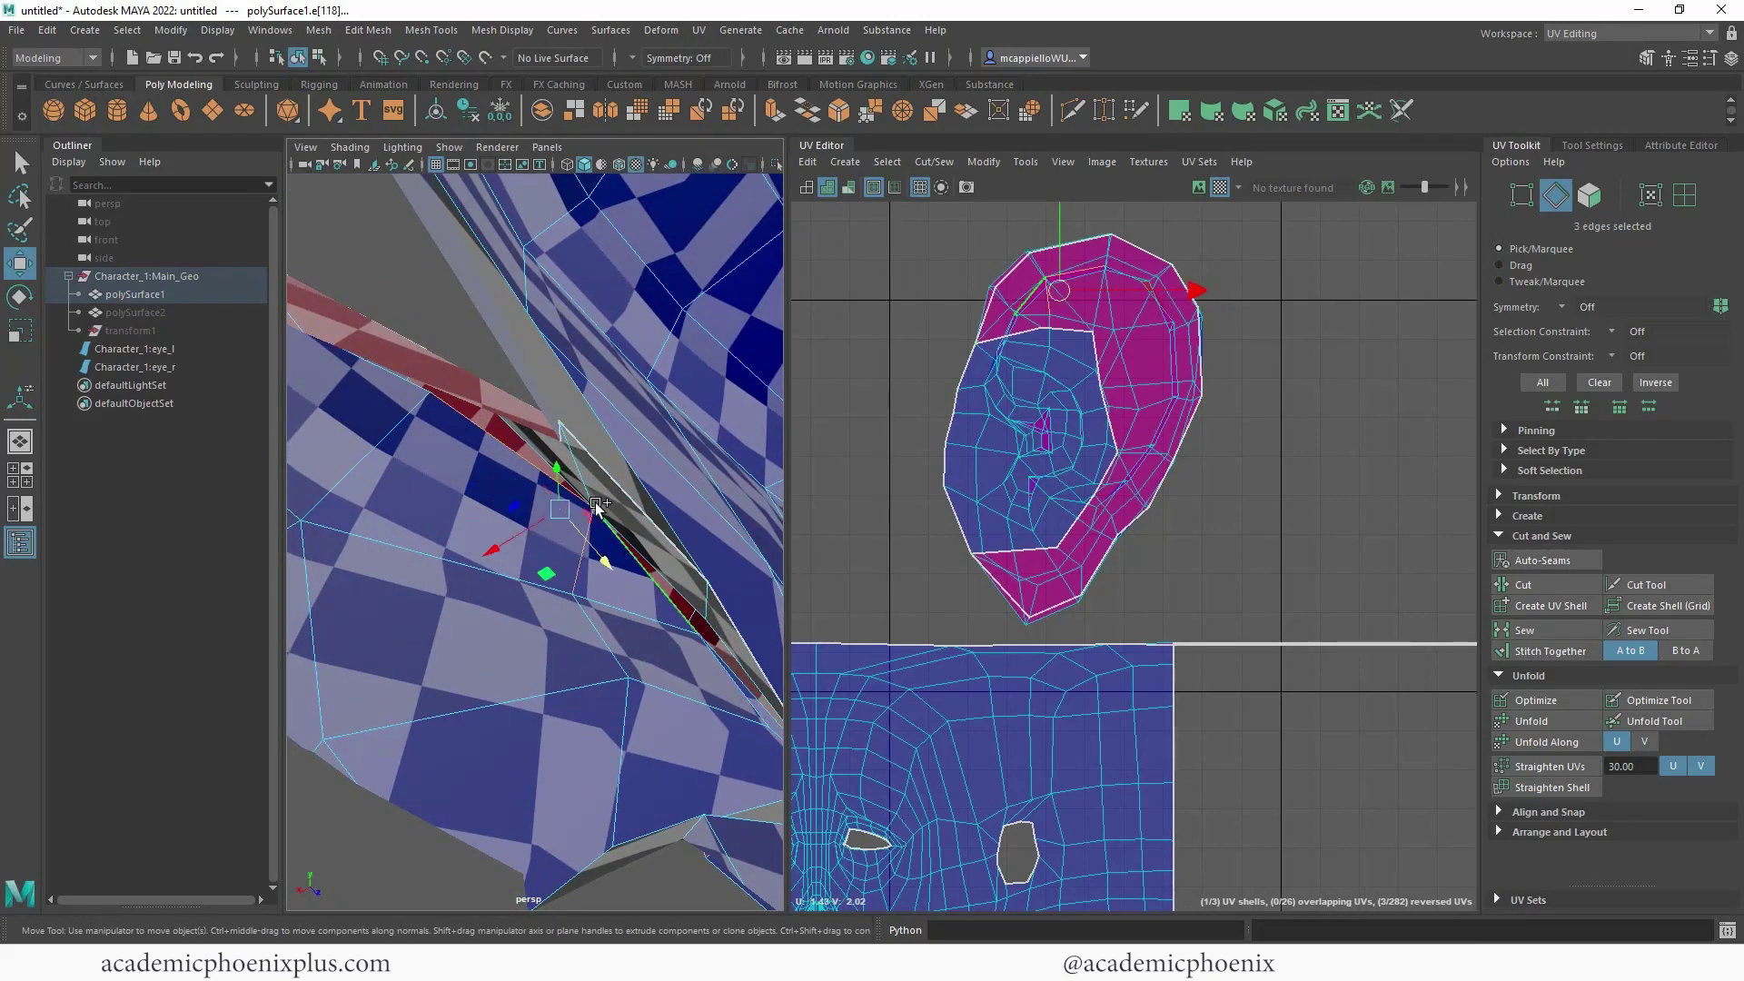
- Complete the four-edge selection at the ear's upper rim, dropping the wrongly added edge, and cut the UVs along it
alt+drag(598, 502, 527, 447)
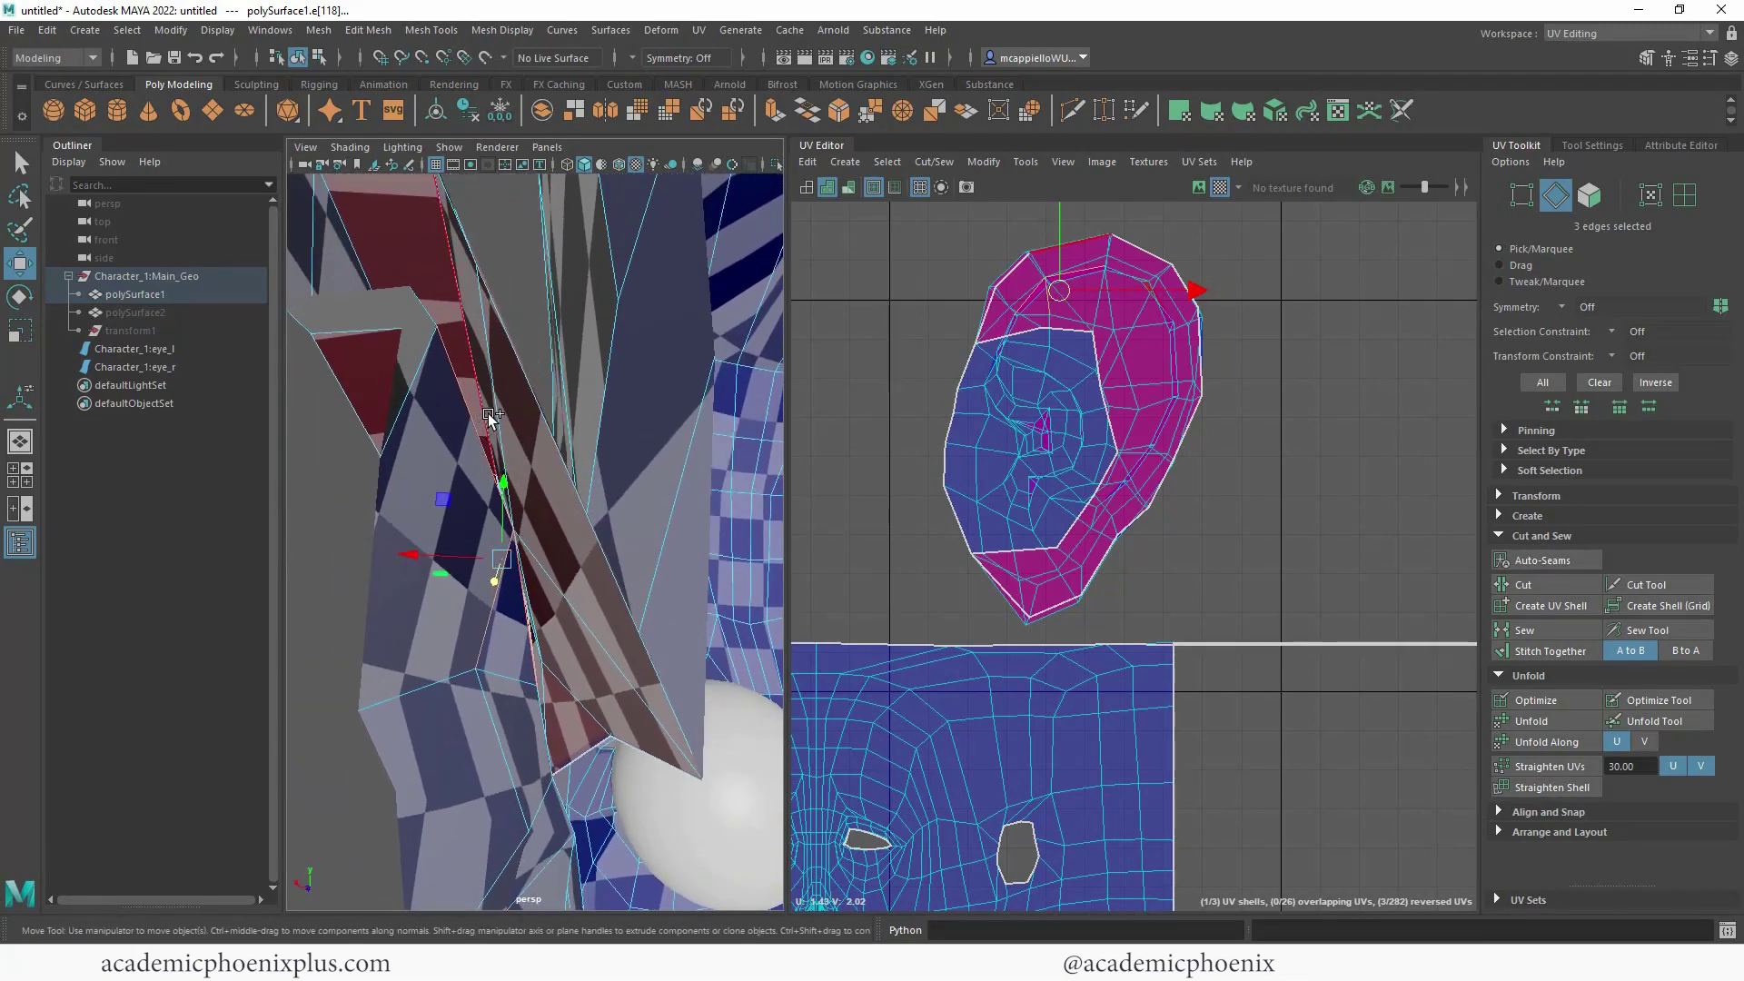
shift+click(491, 418)
scroll(1126, 282, up, 5)
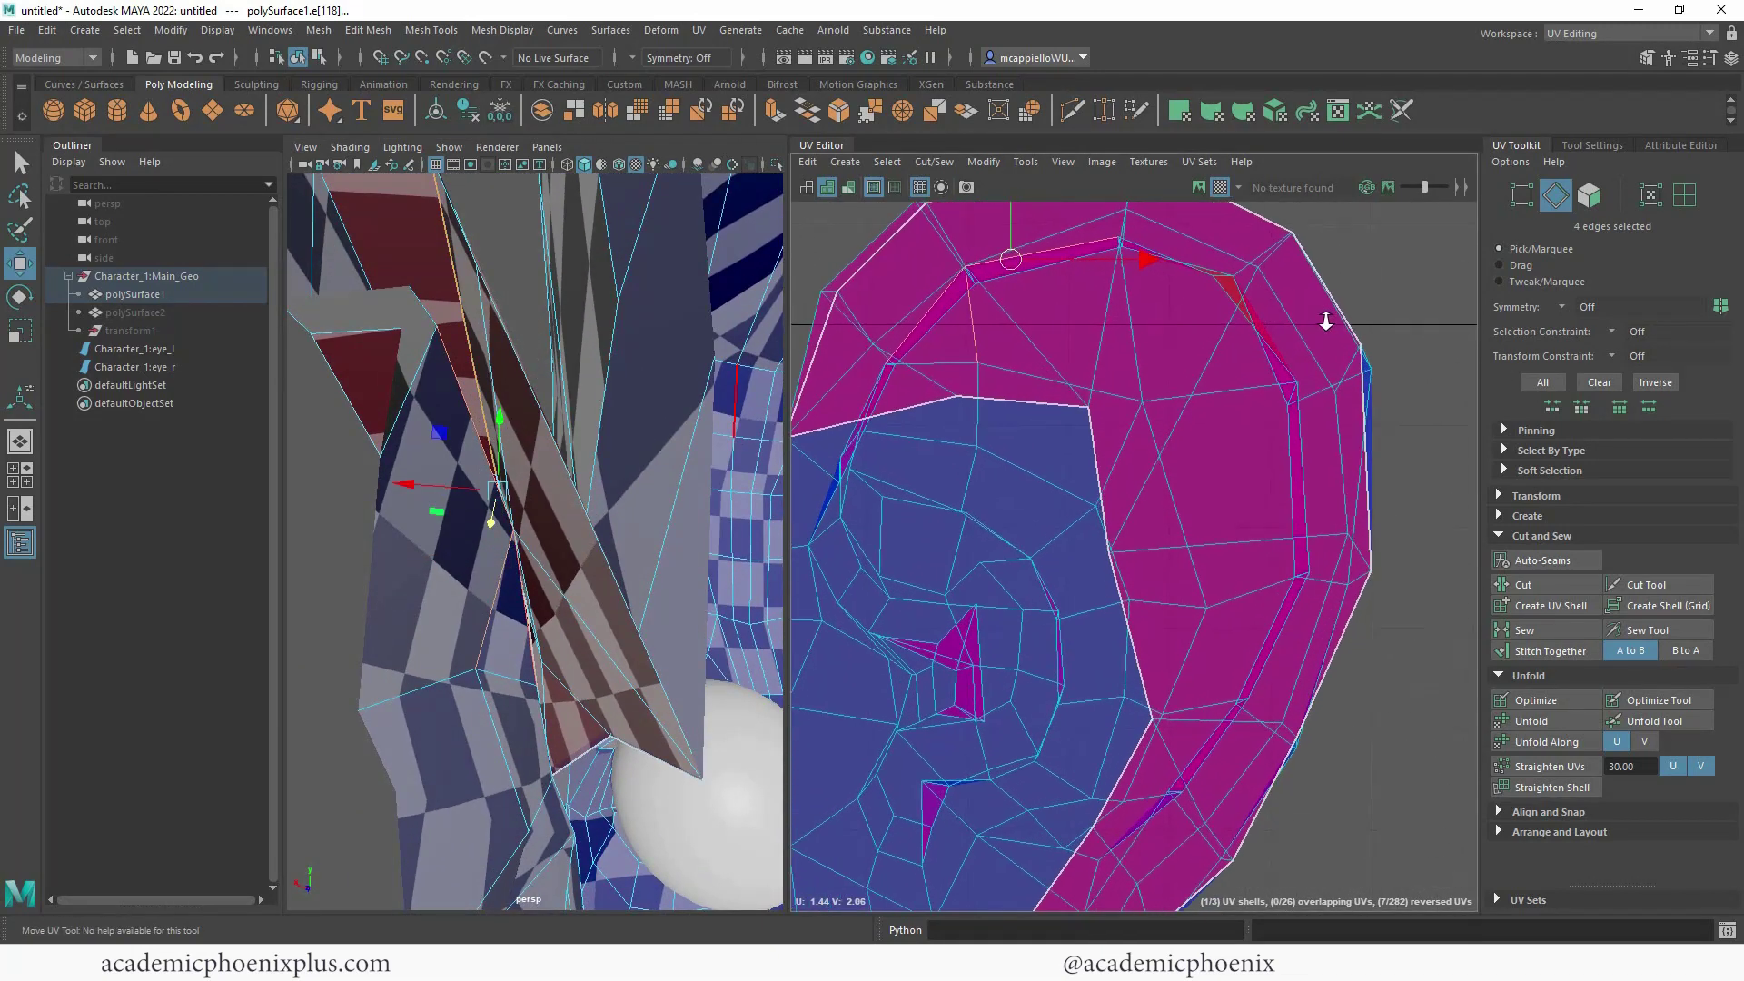
alt+right_drag(1326, 321, 1353, 323)
alt+middle_drag(1054, 300, 1052, 402)
key(ctrl+z)
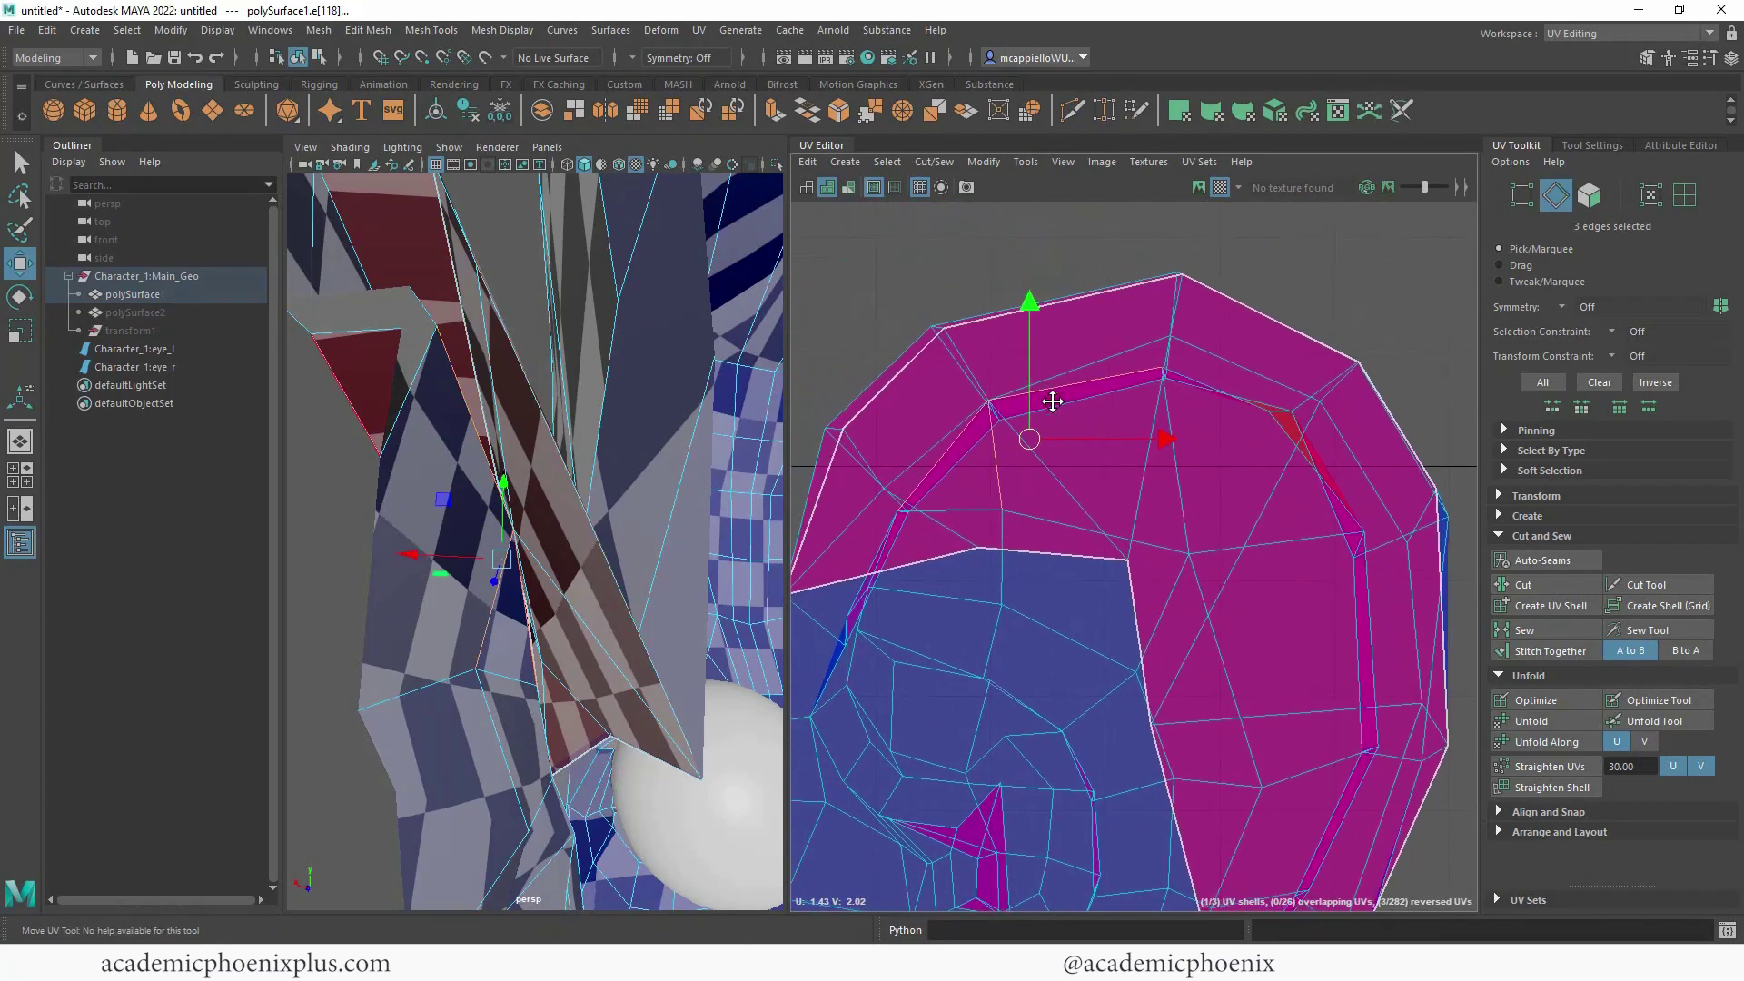
shift+click(984, 385)
alt+right_drag(1114, 386, 1333, 404)
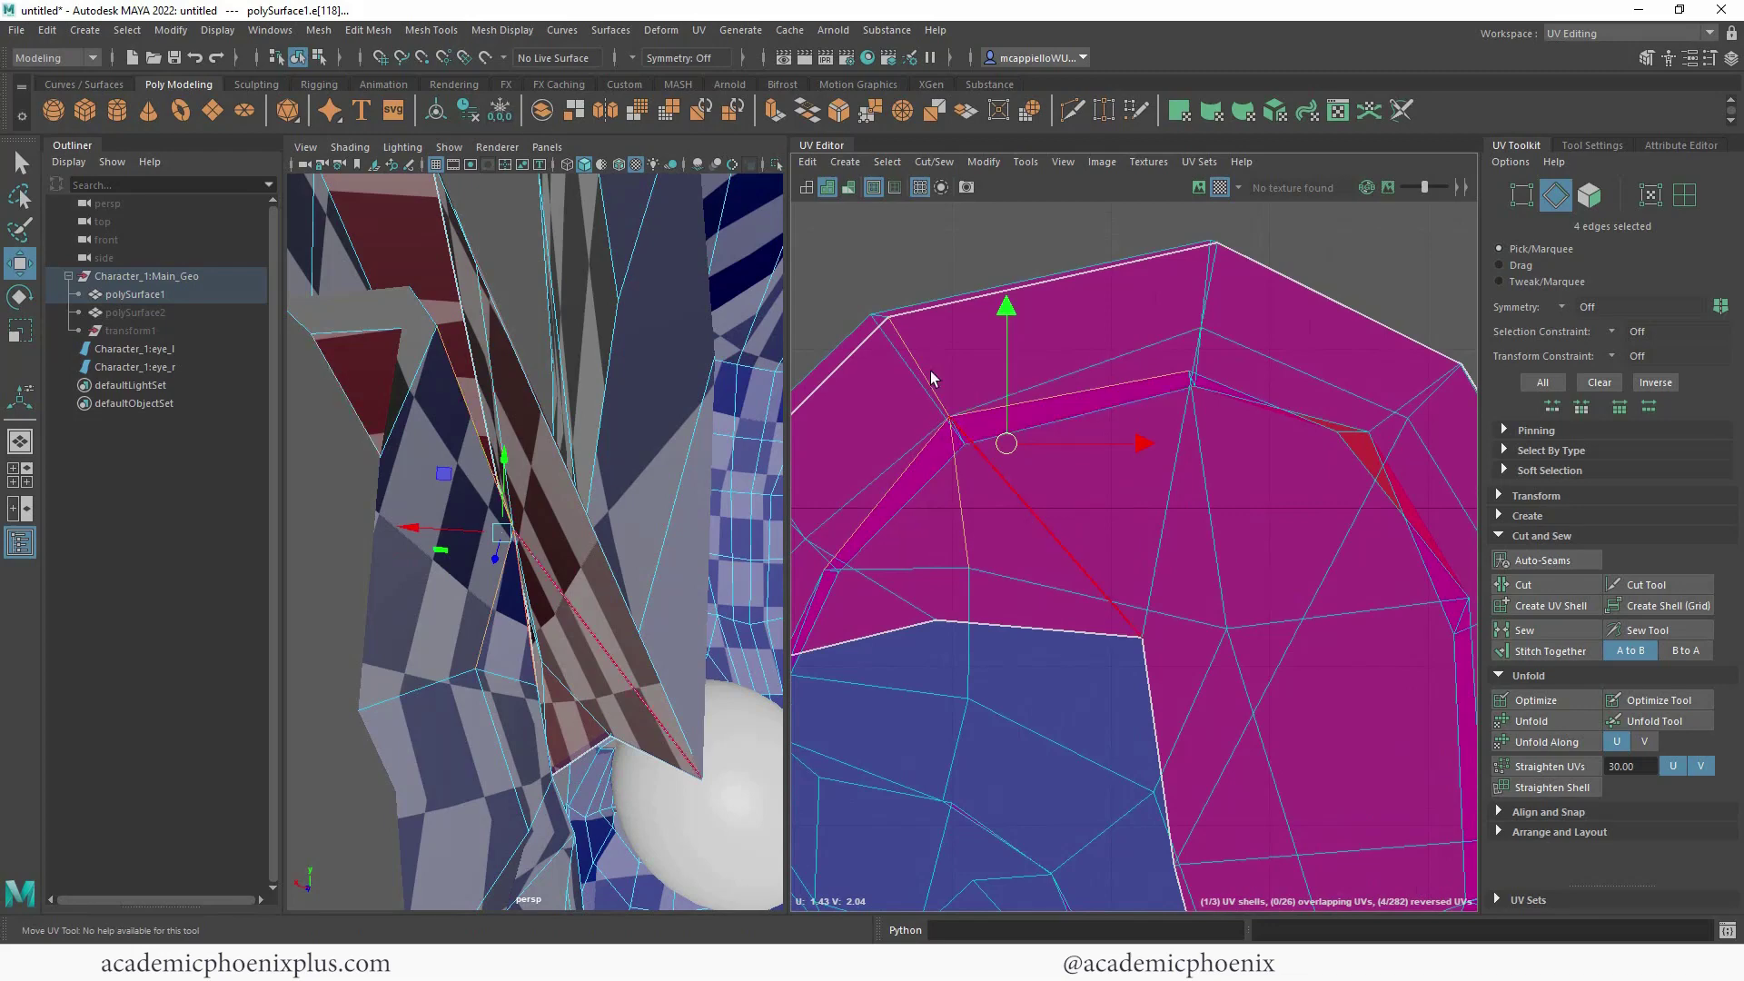
shift+right_click(1014, 356)
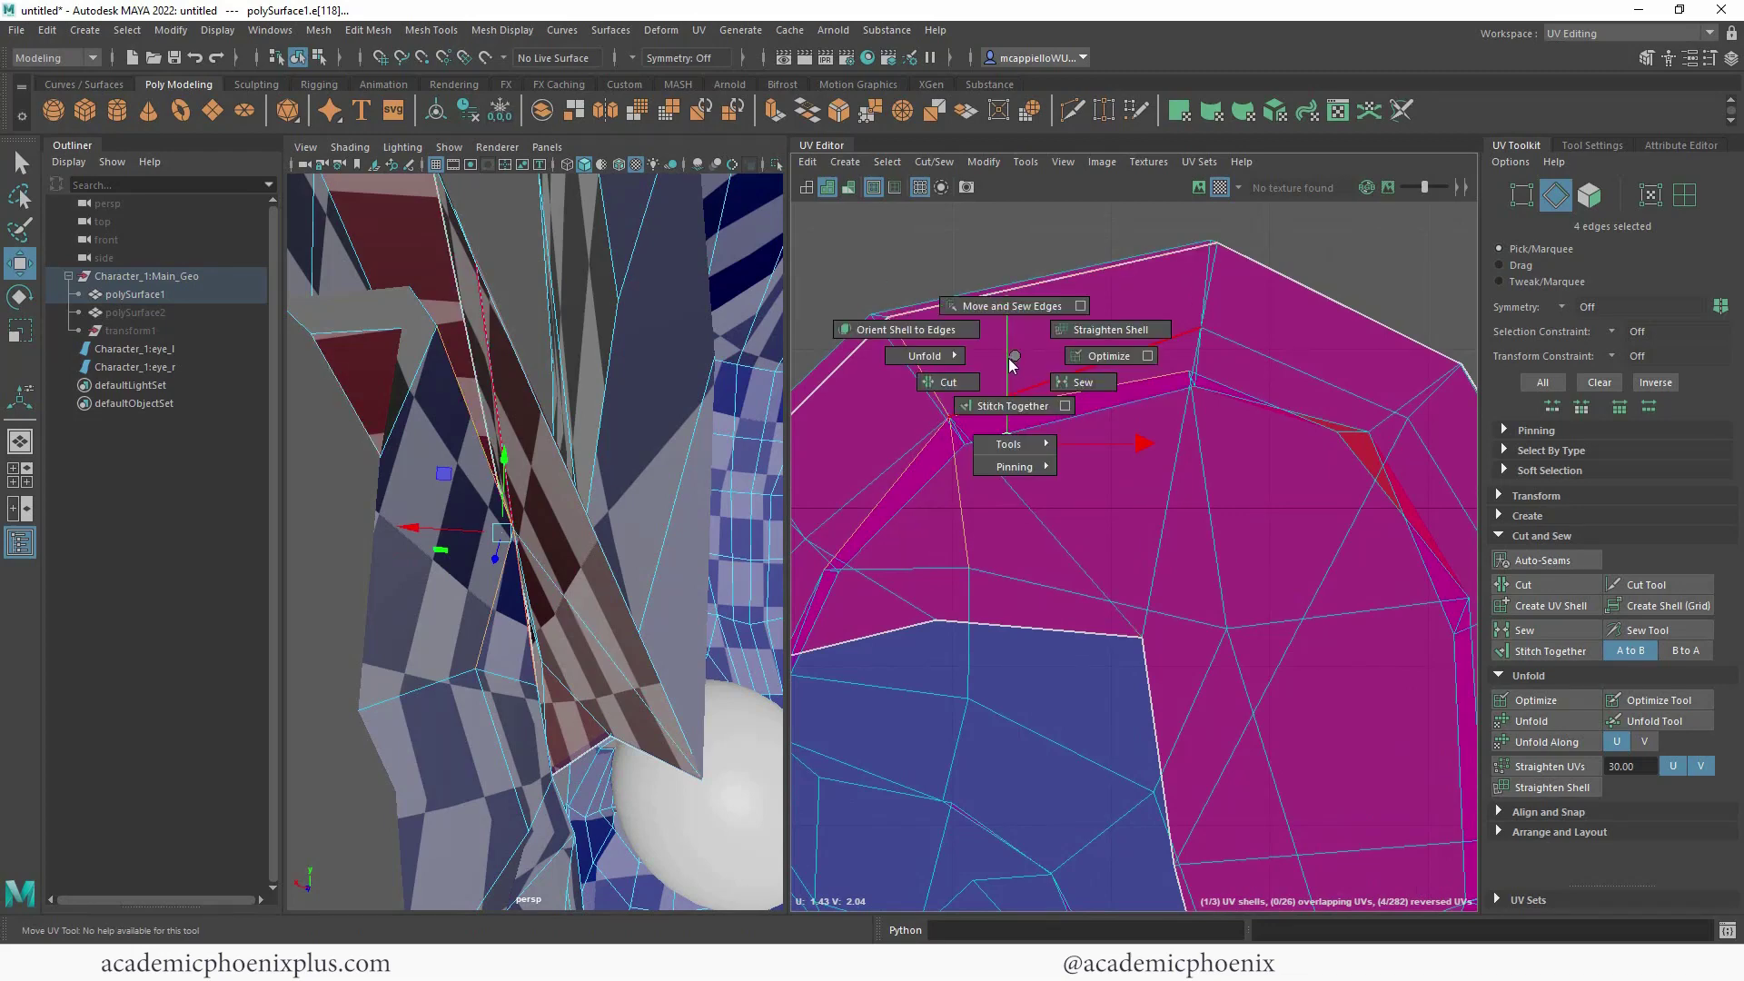
click(952, 383)
- Select the separated back-of-ear UVs and move them beside the front ear shell, clear of the overlap
alt+right_drag(611, 457, 406, 403)
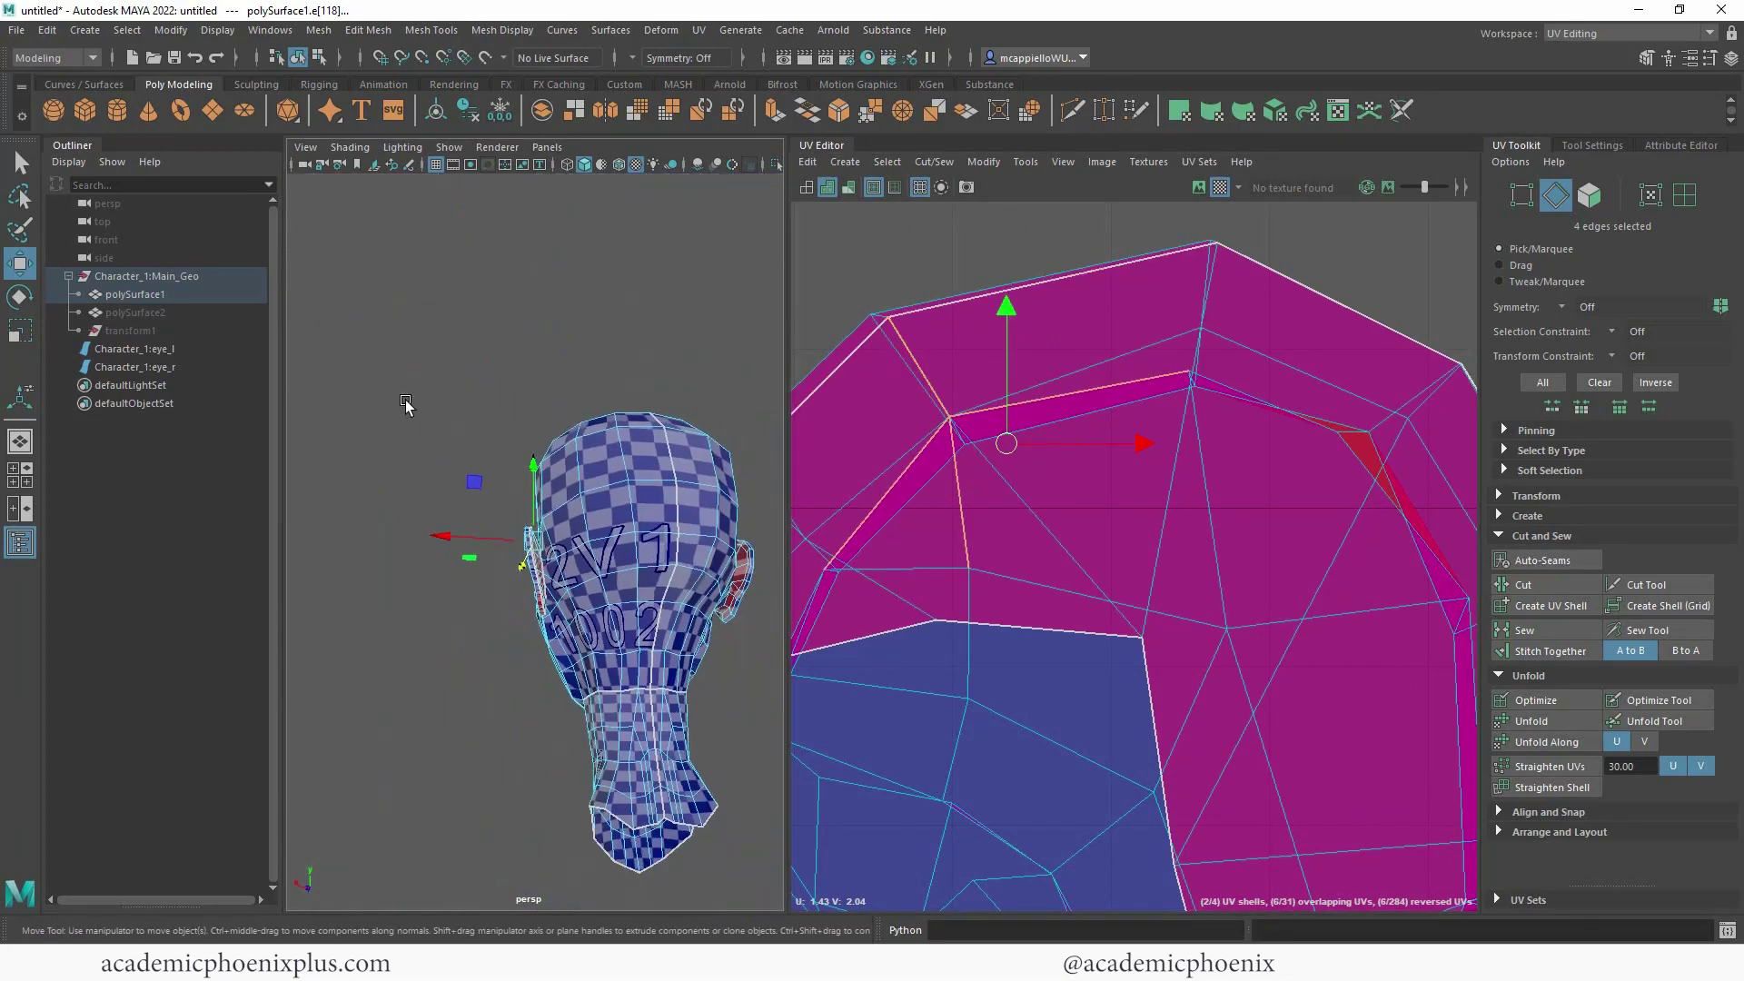
right_click(1122, 449)
click(1222, 338)
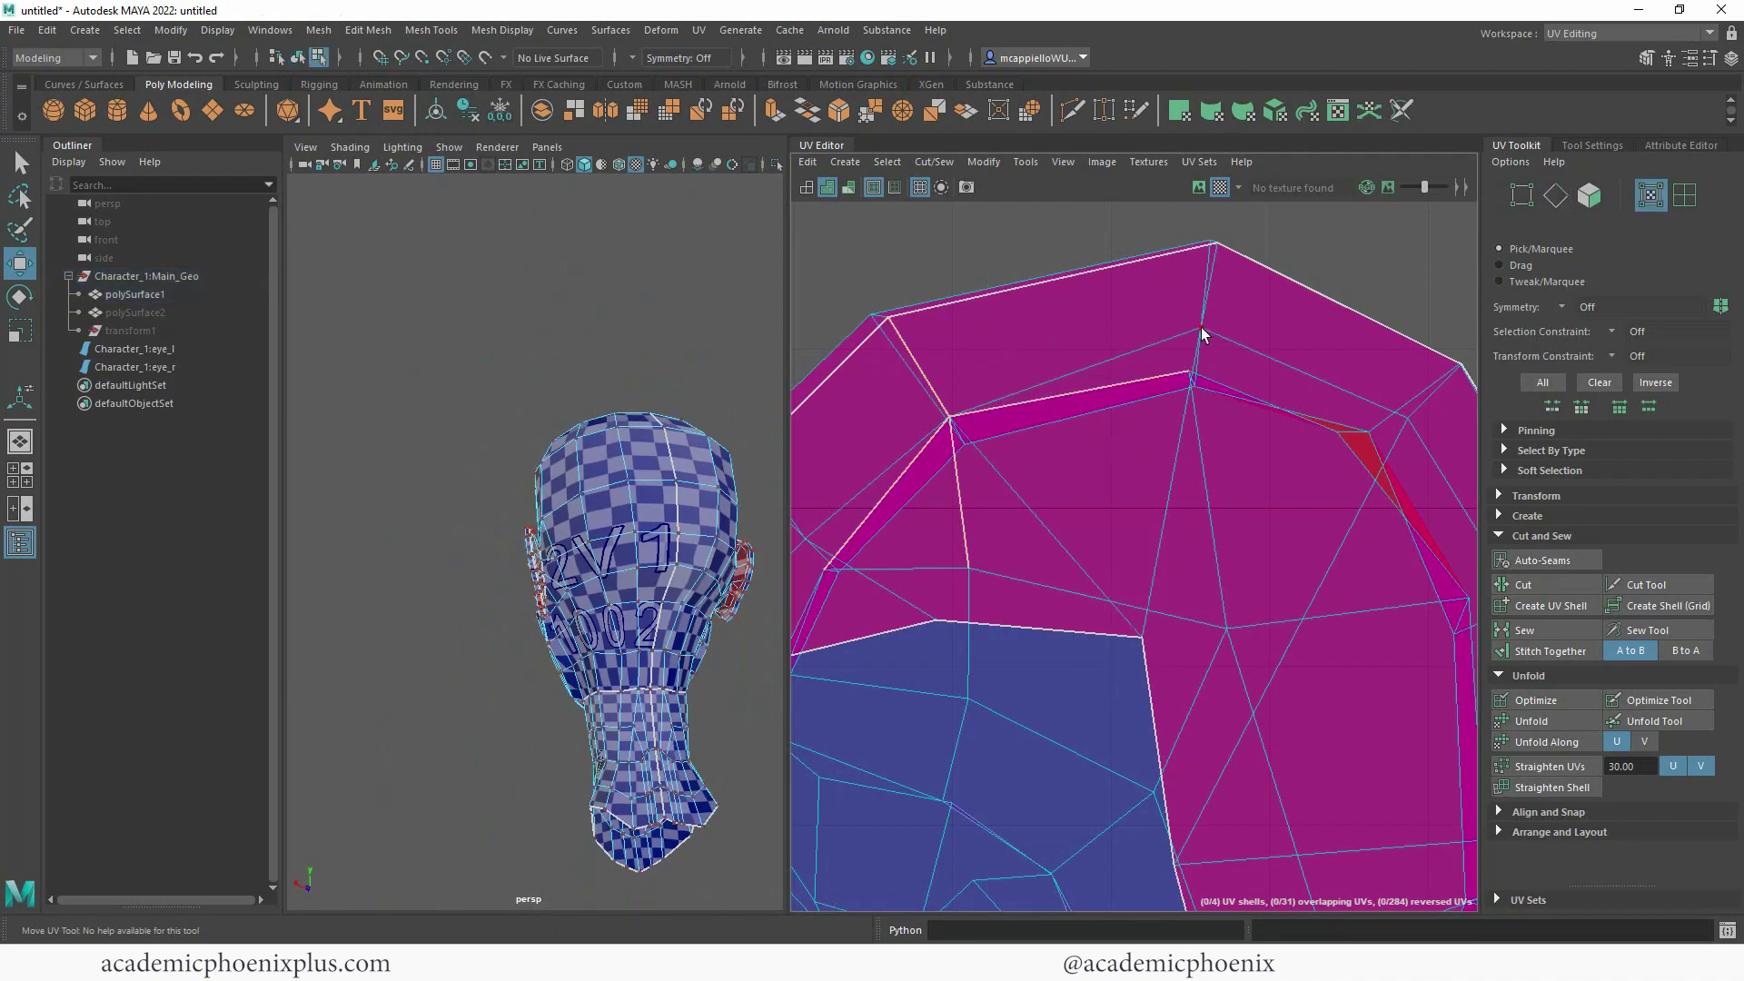
double_click(1201, 329)
key(f)
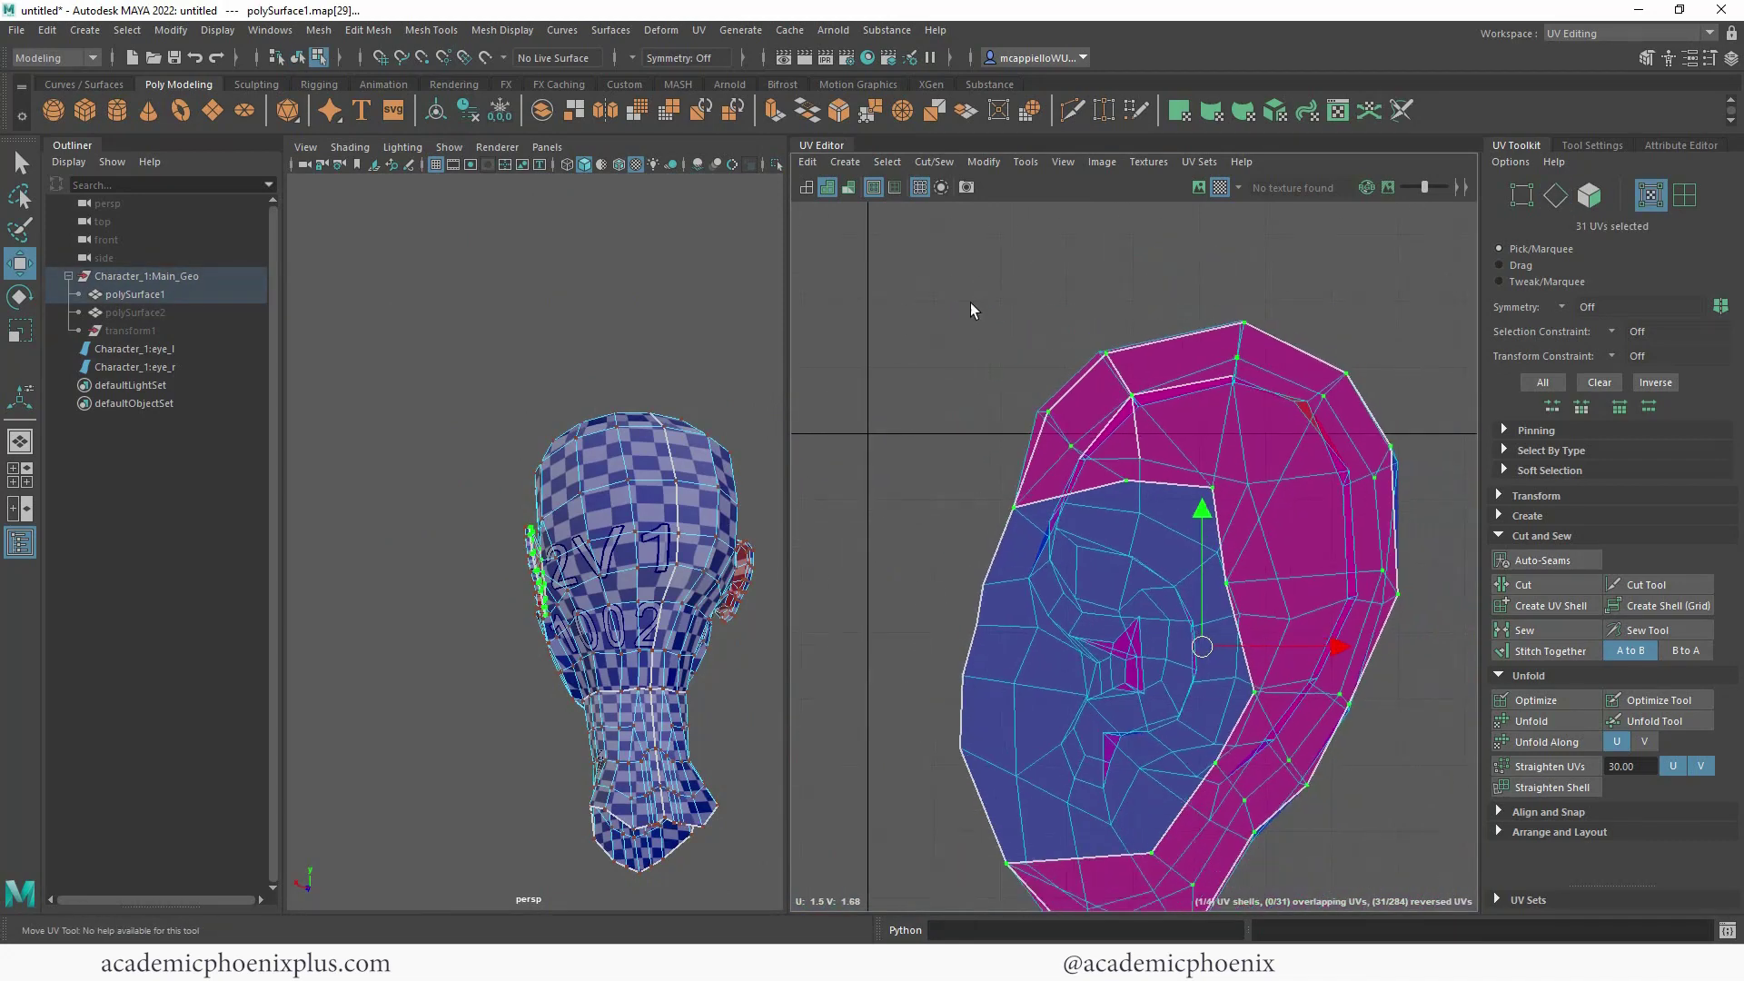
scroll(970, 310, down, 1)
alt+middle_drag(1006, 290, 771, 189)
drag(941, 521, 1339, 502)
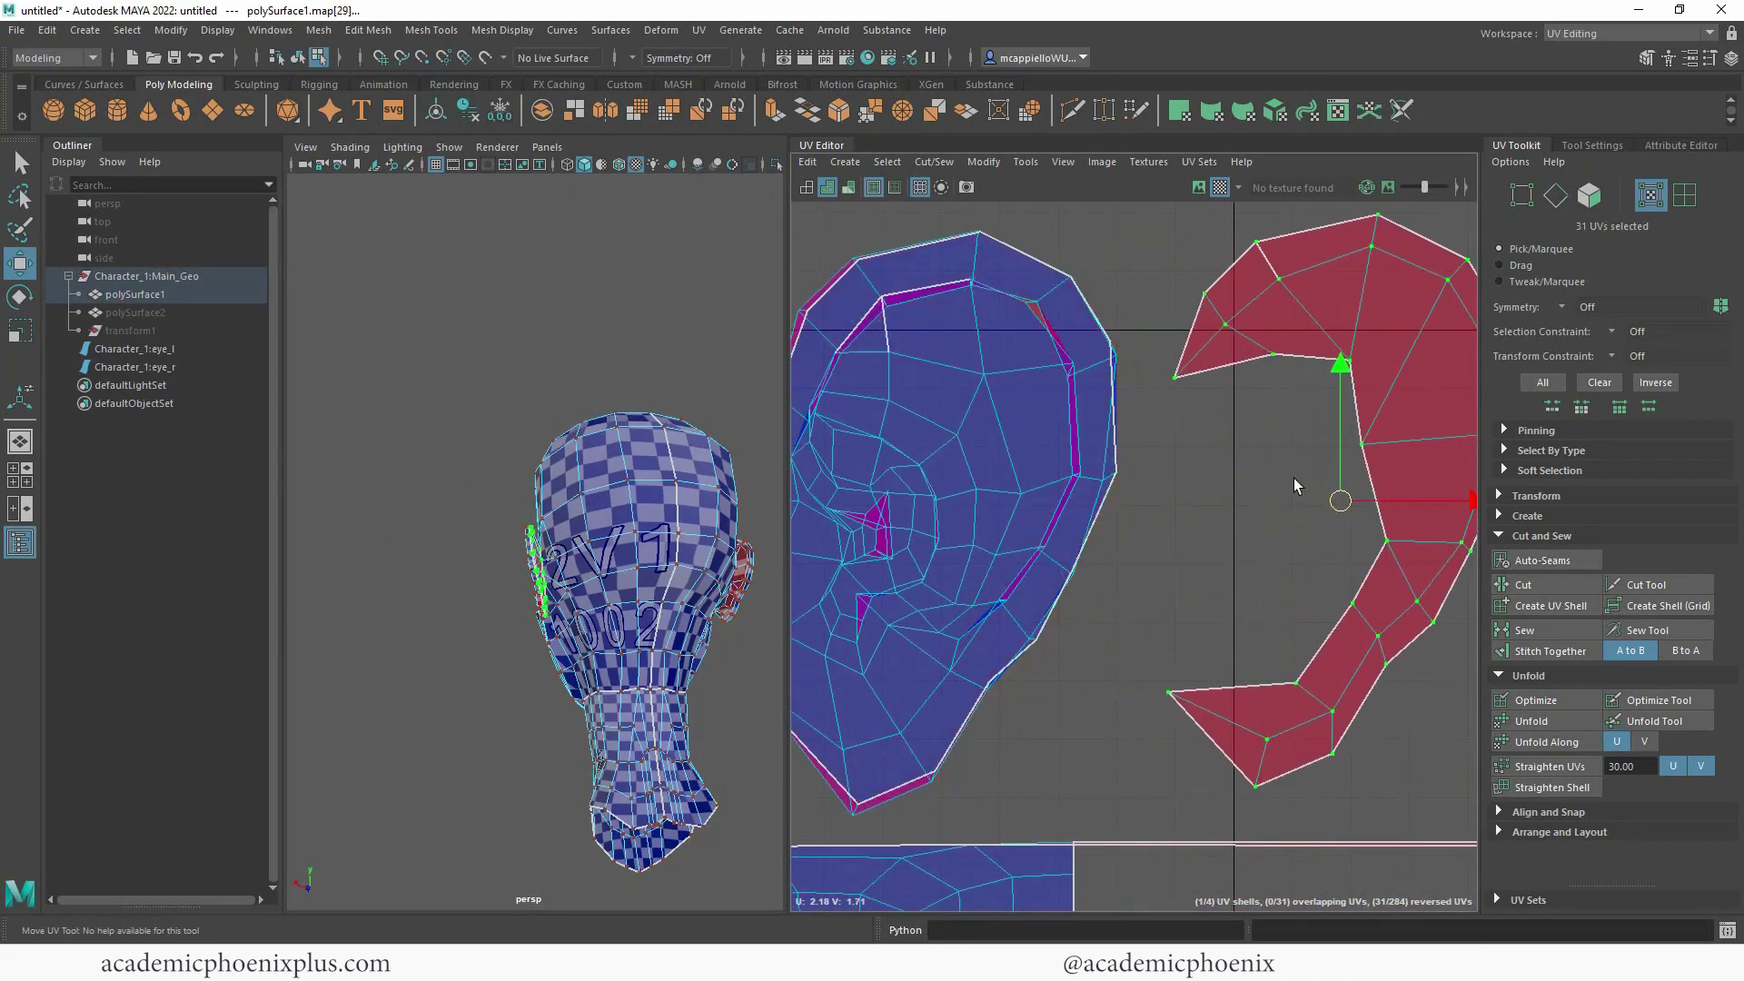
- Flip the back-of-ear UVs so their reversed faces match the orientation of the other shells
alt+middle_drag(1004, 397, 1132, 391)
alt+drag(503, 455, 808, 494)
alt+right_drag(595, 436, 690, 433)
right_click(1082, 386)
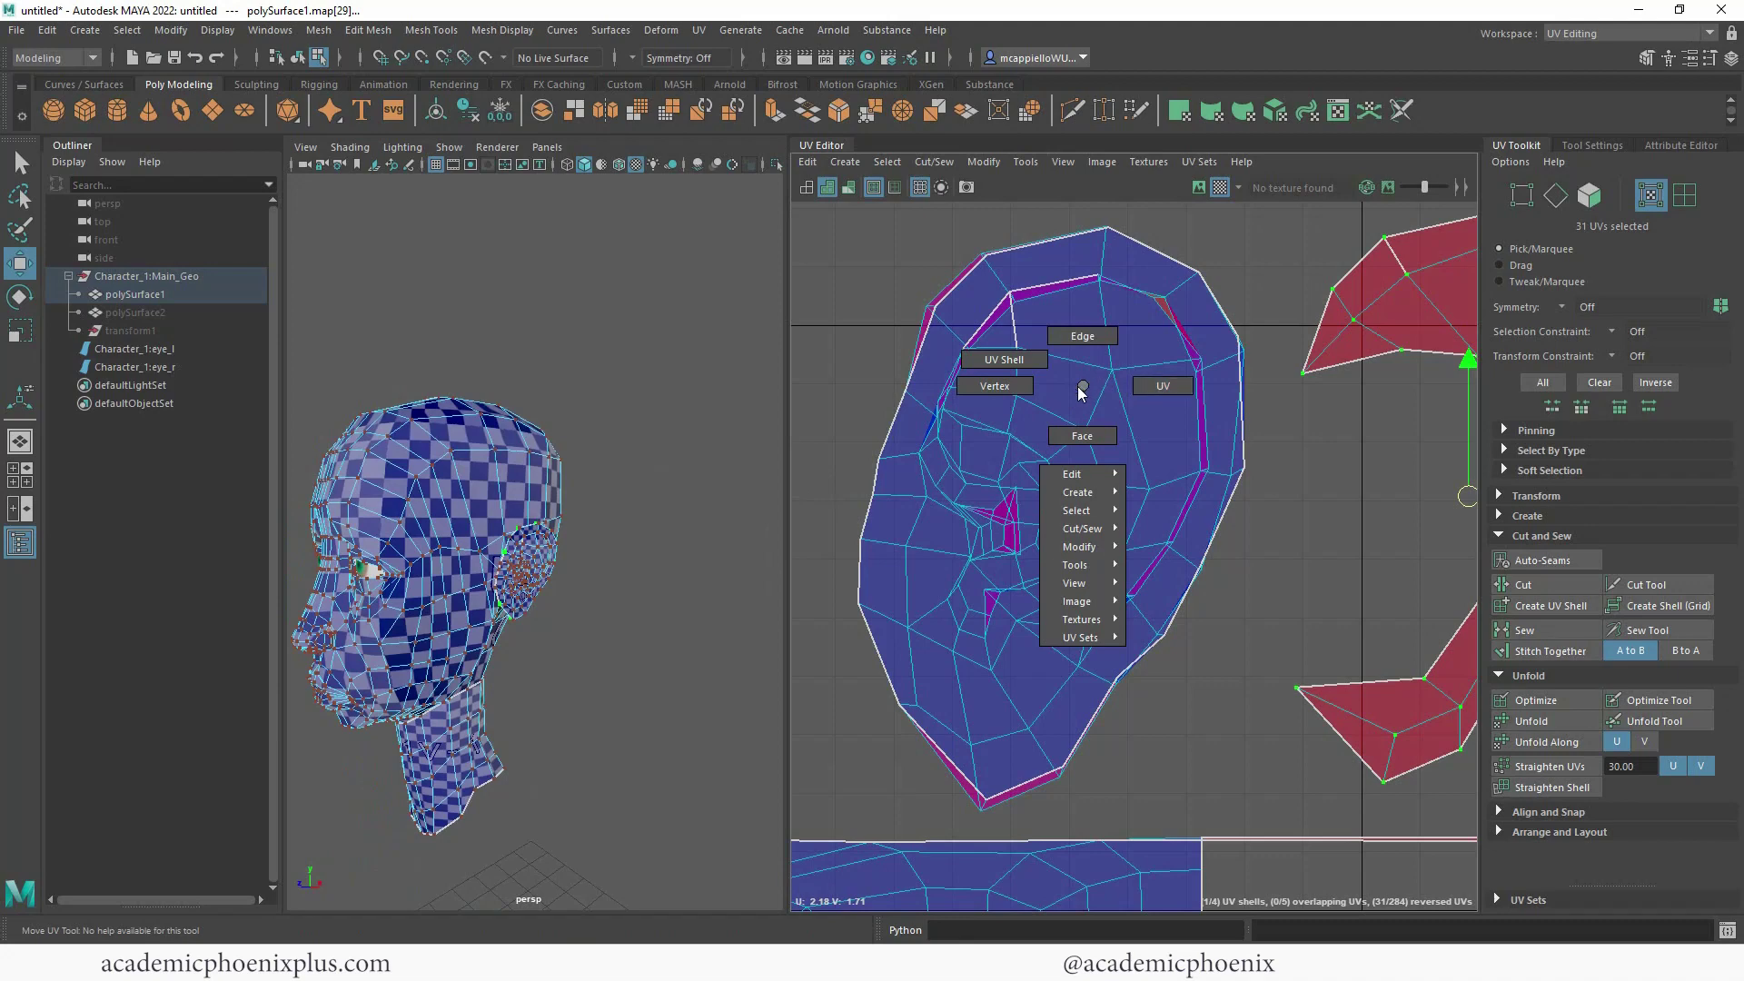
alt+right_drag(1211, 419, 701, 300)
alt+right_drag(1125, 365, 1295, 373)
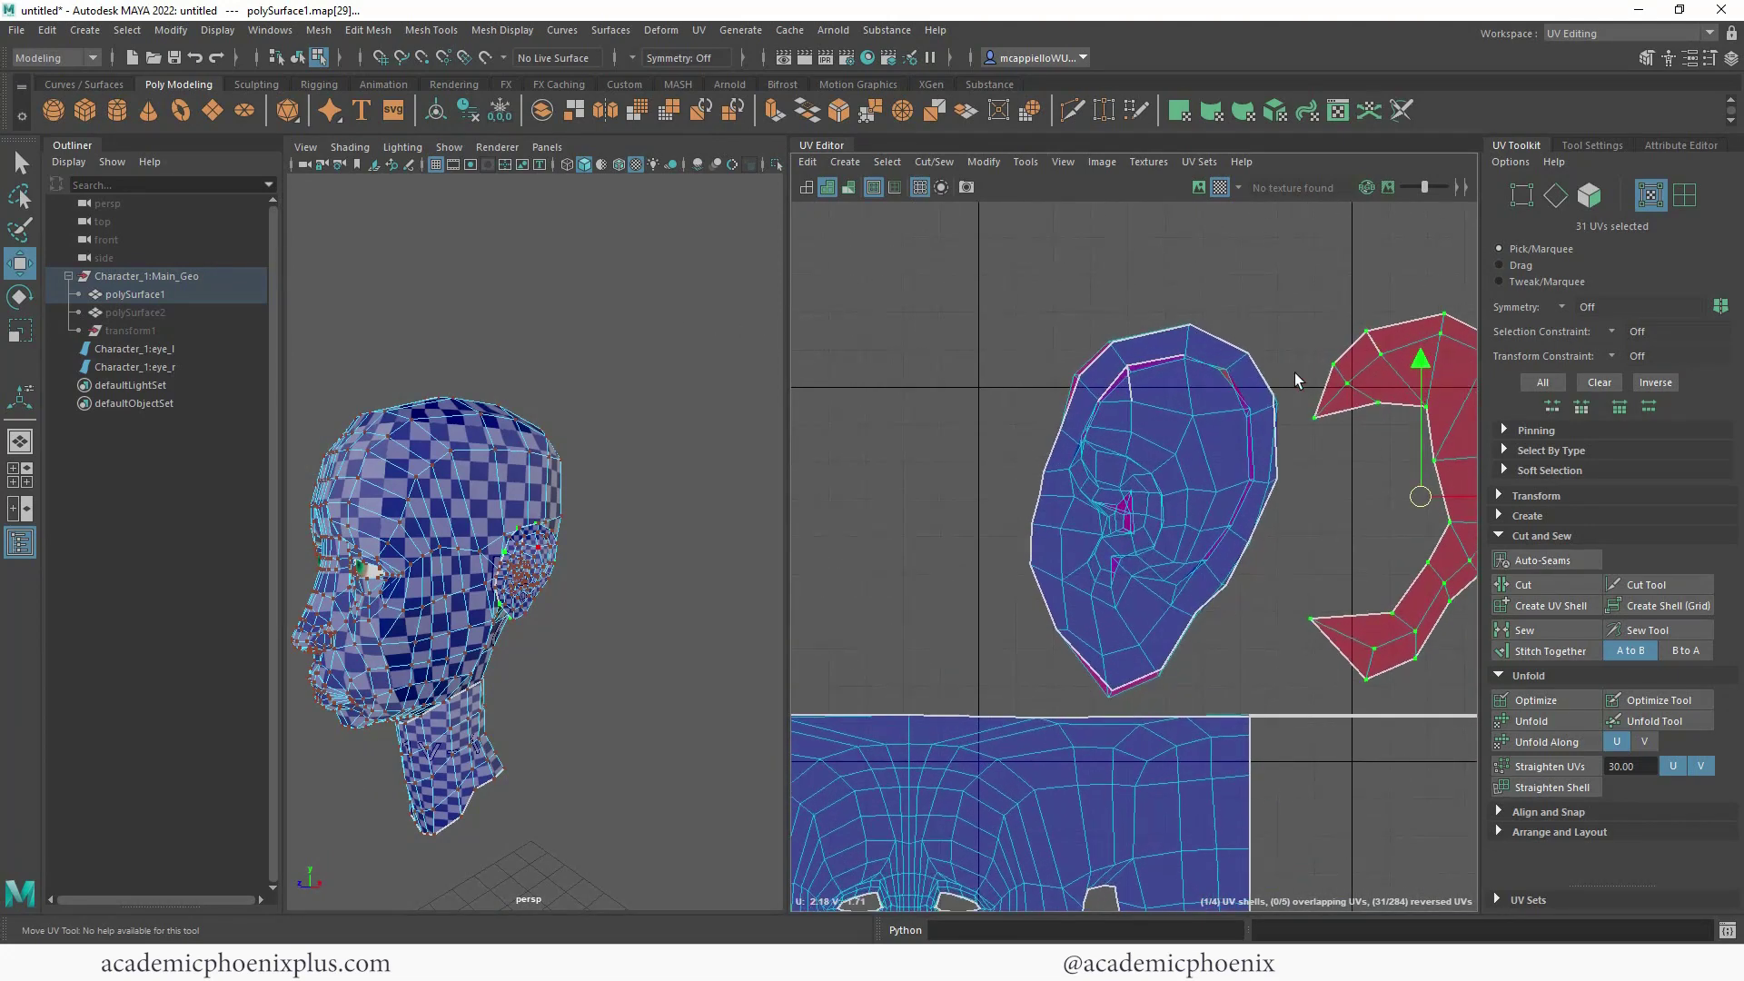
alt+middle_drag(1263, 377, 1120, 385)
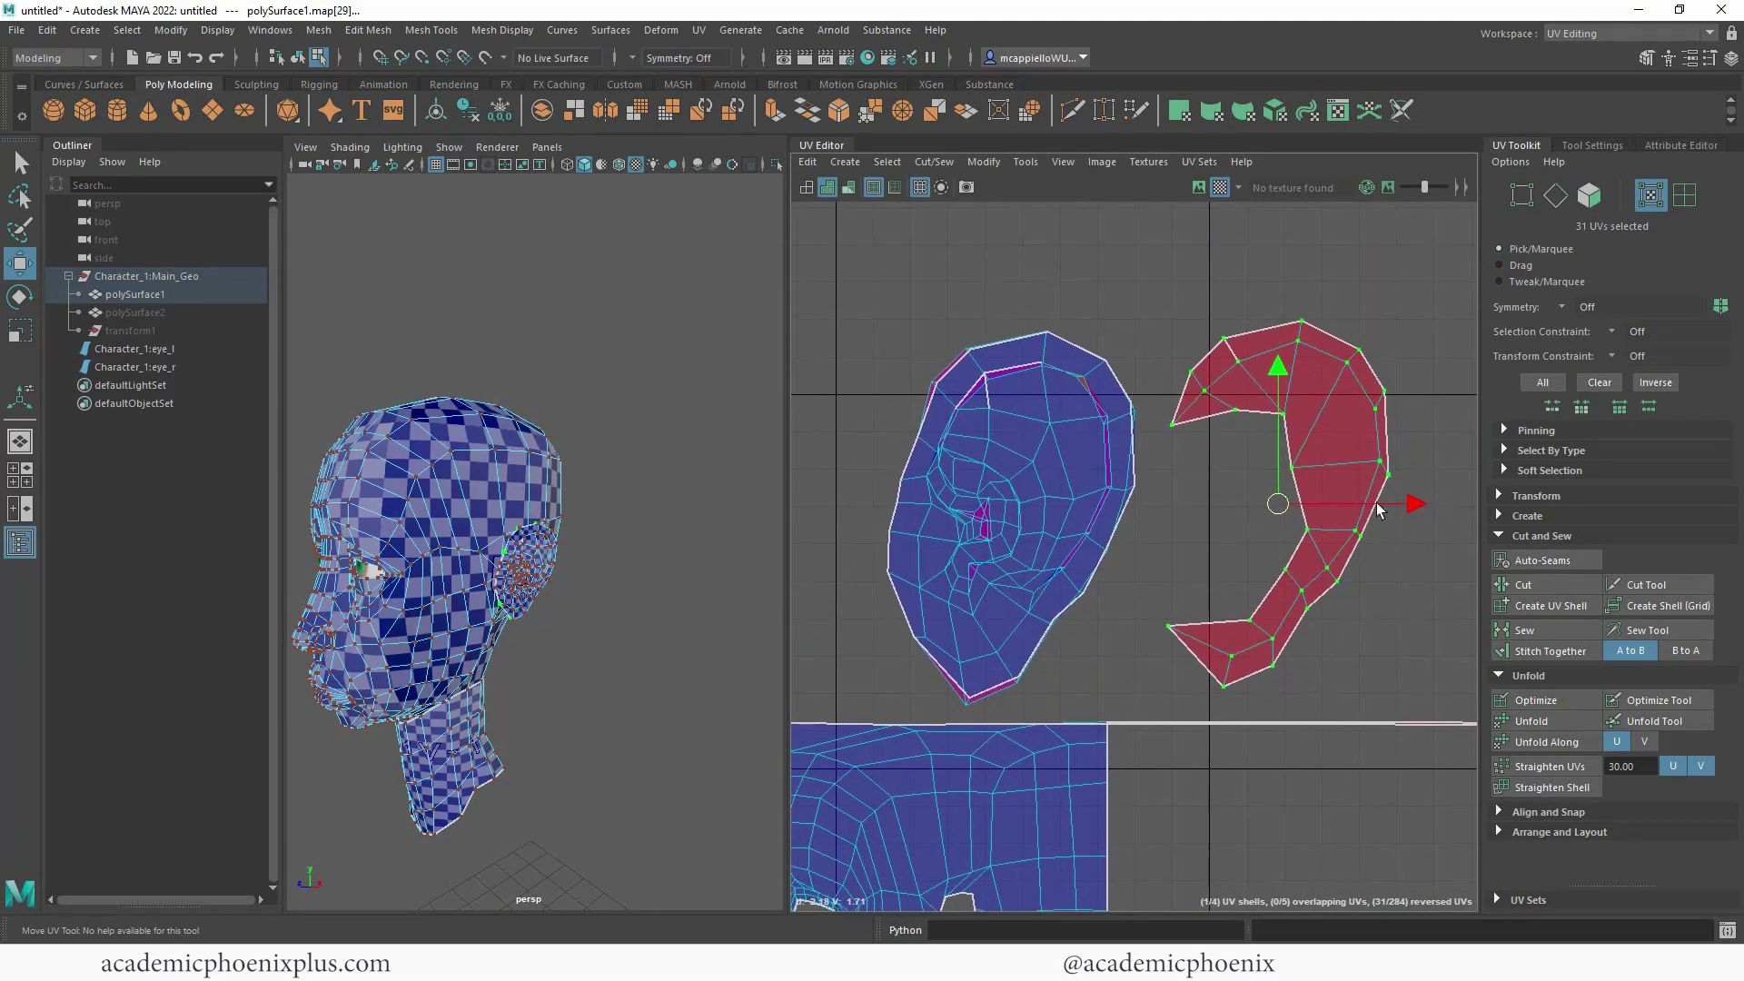
shift+right_click(1335, 361)
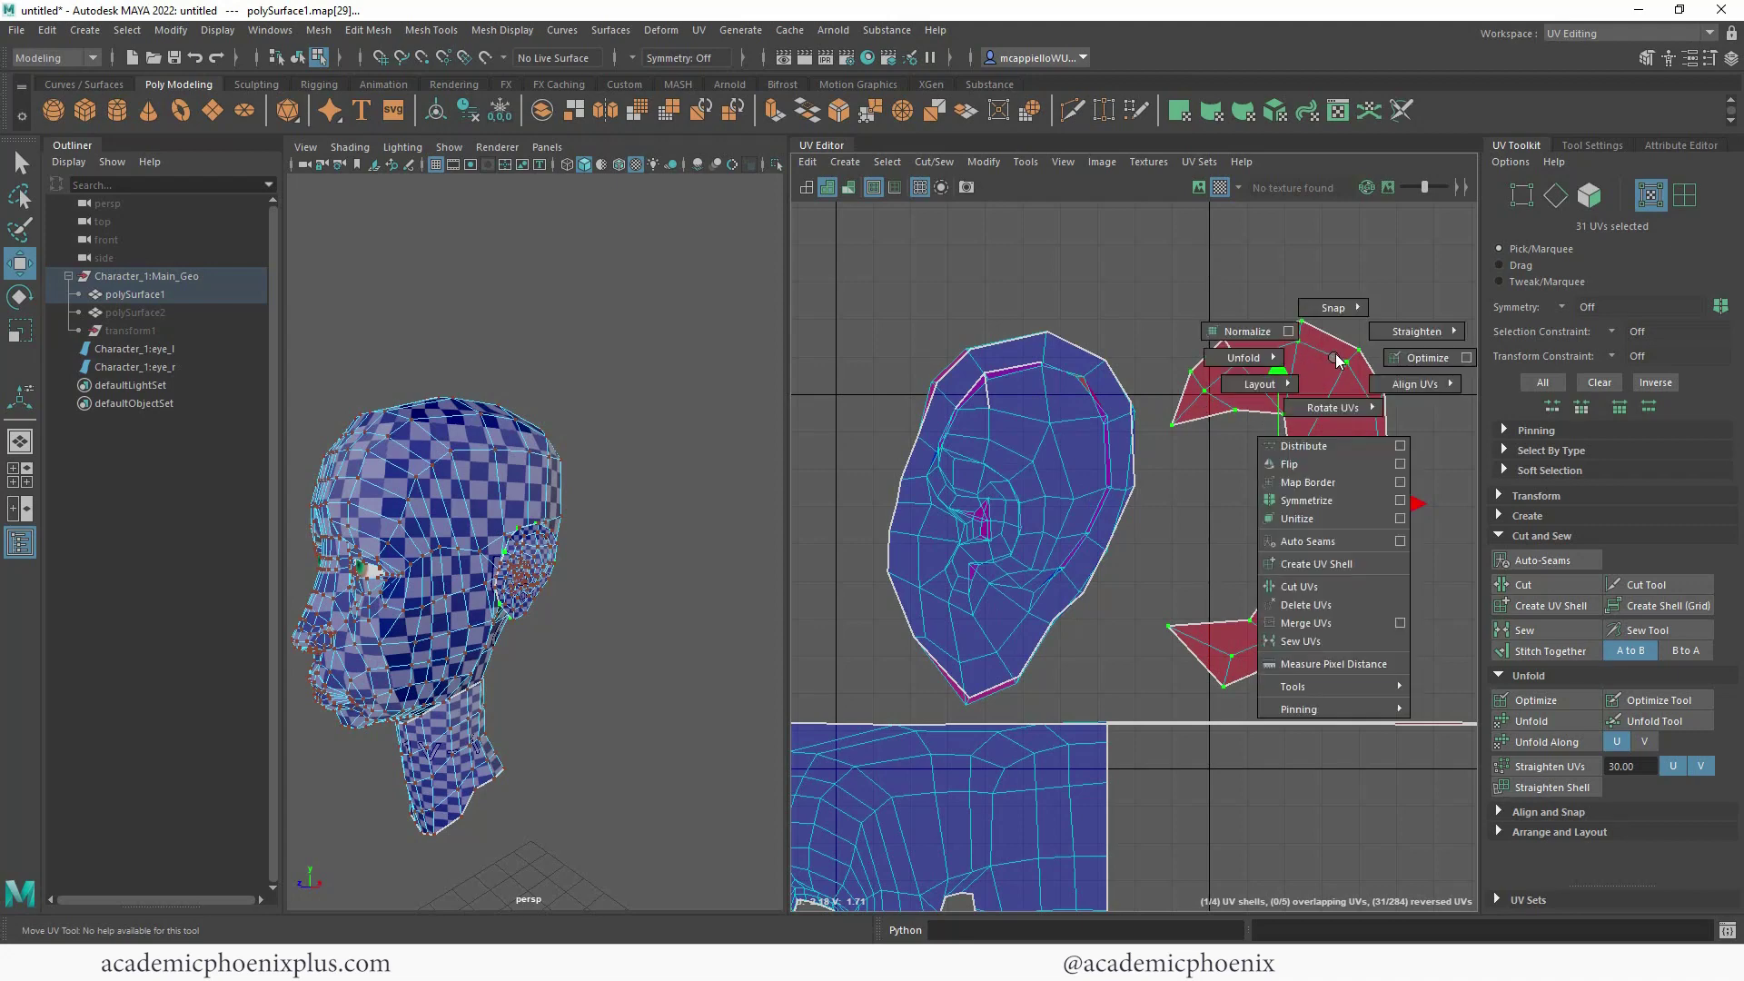
shift+right_drag(1335, 362, 1301, 468)
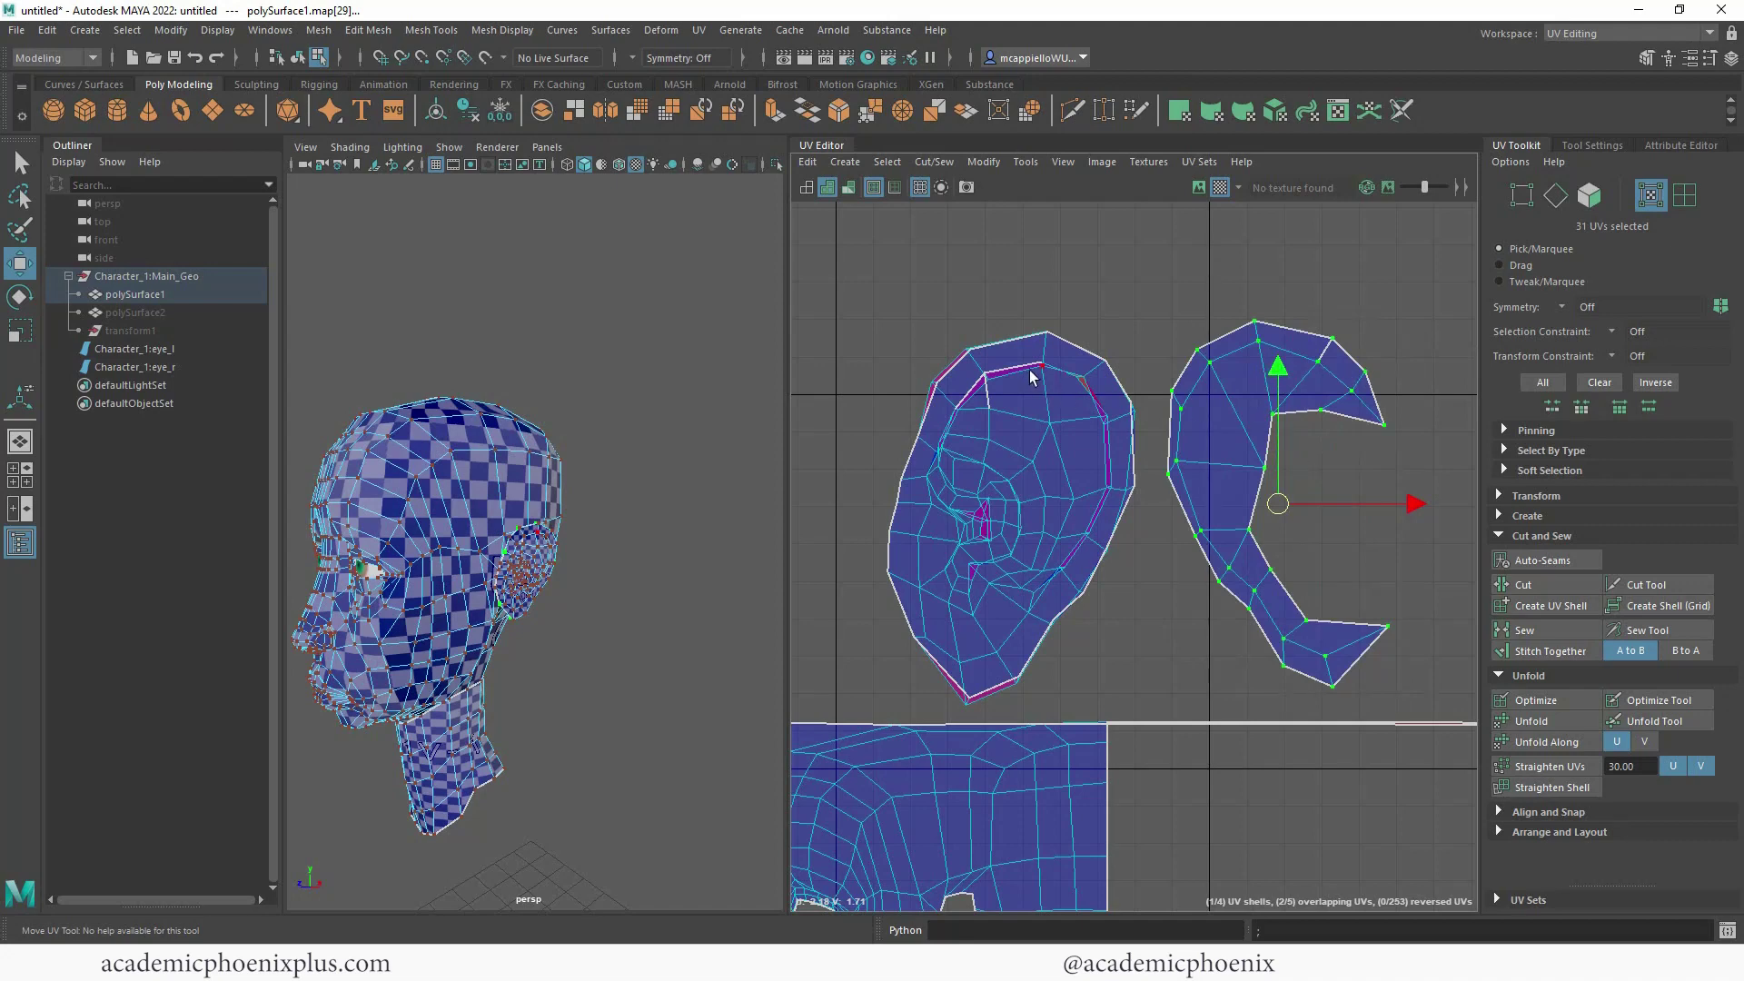
- Try to unfold the front and back ear shells together, letting Maya fix the non-manifold geometry
drag(1321, 547, 1448, 706)
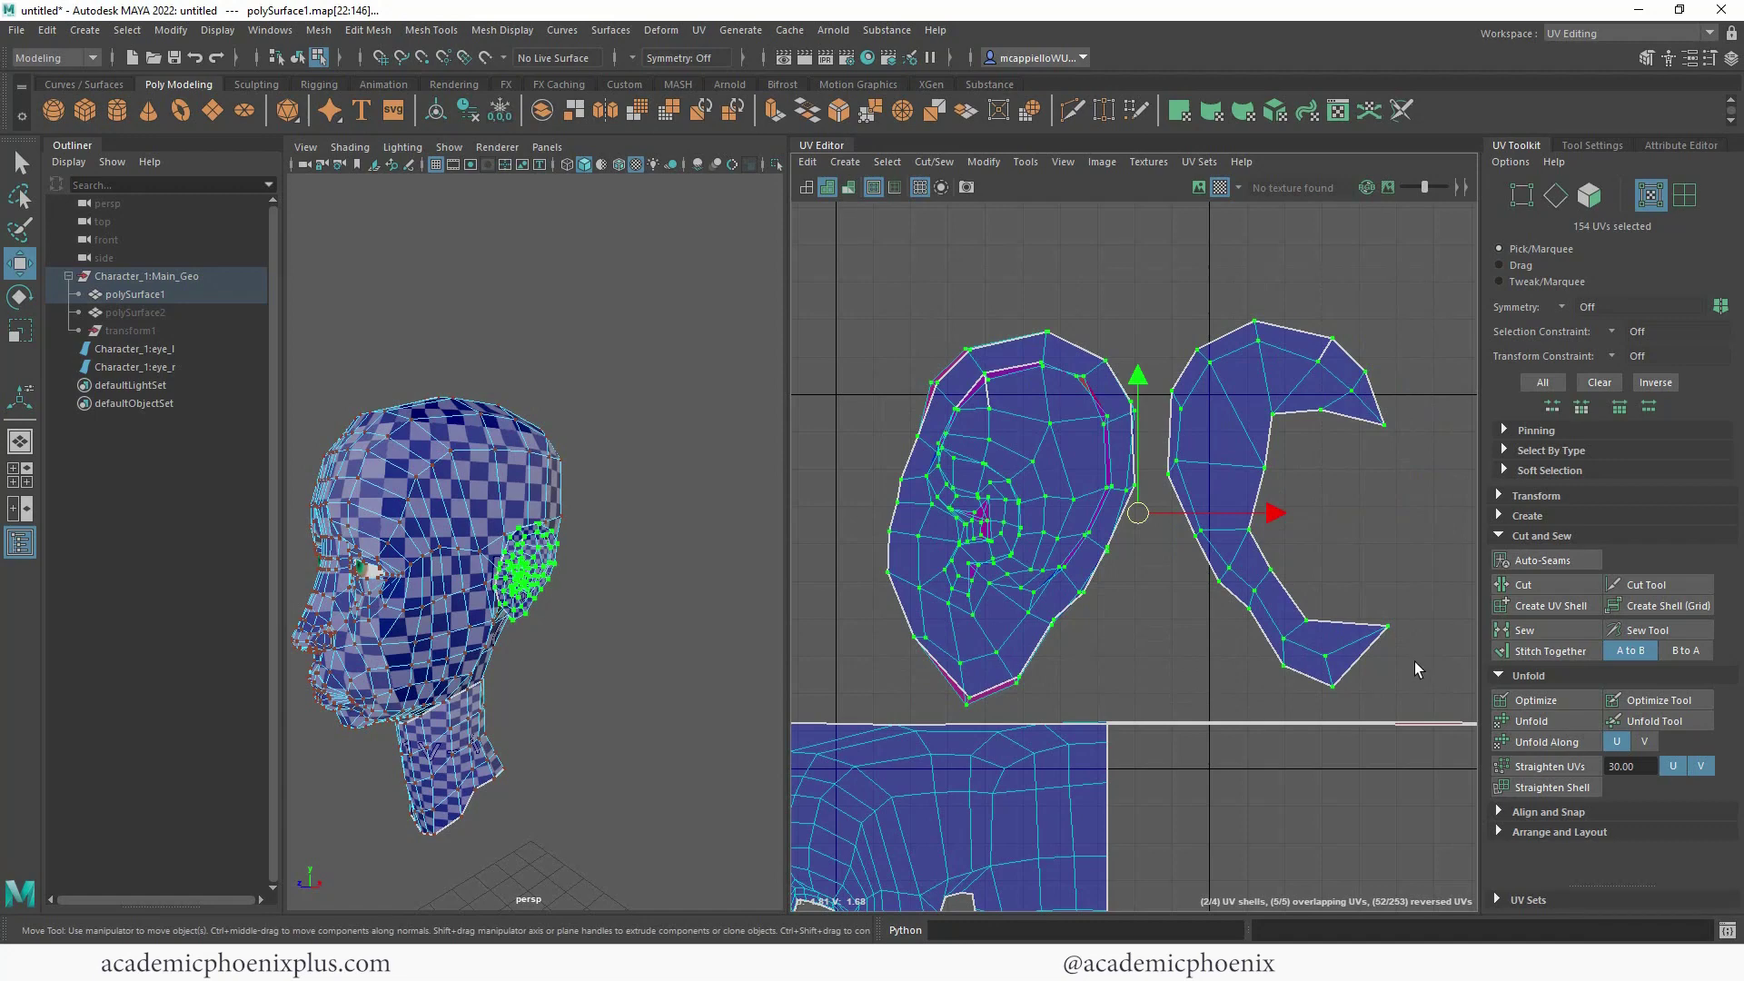
click(1529, 722)
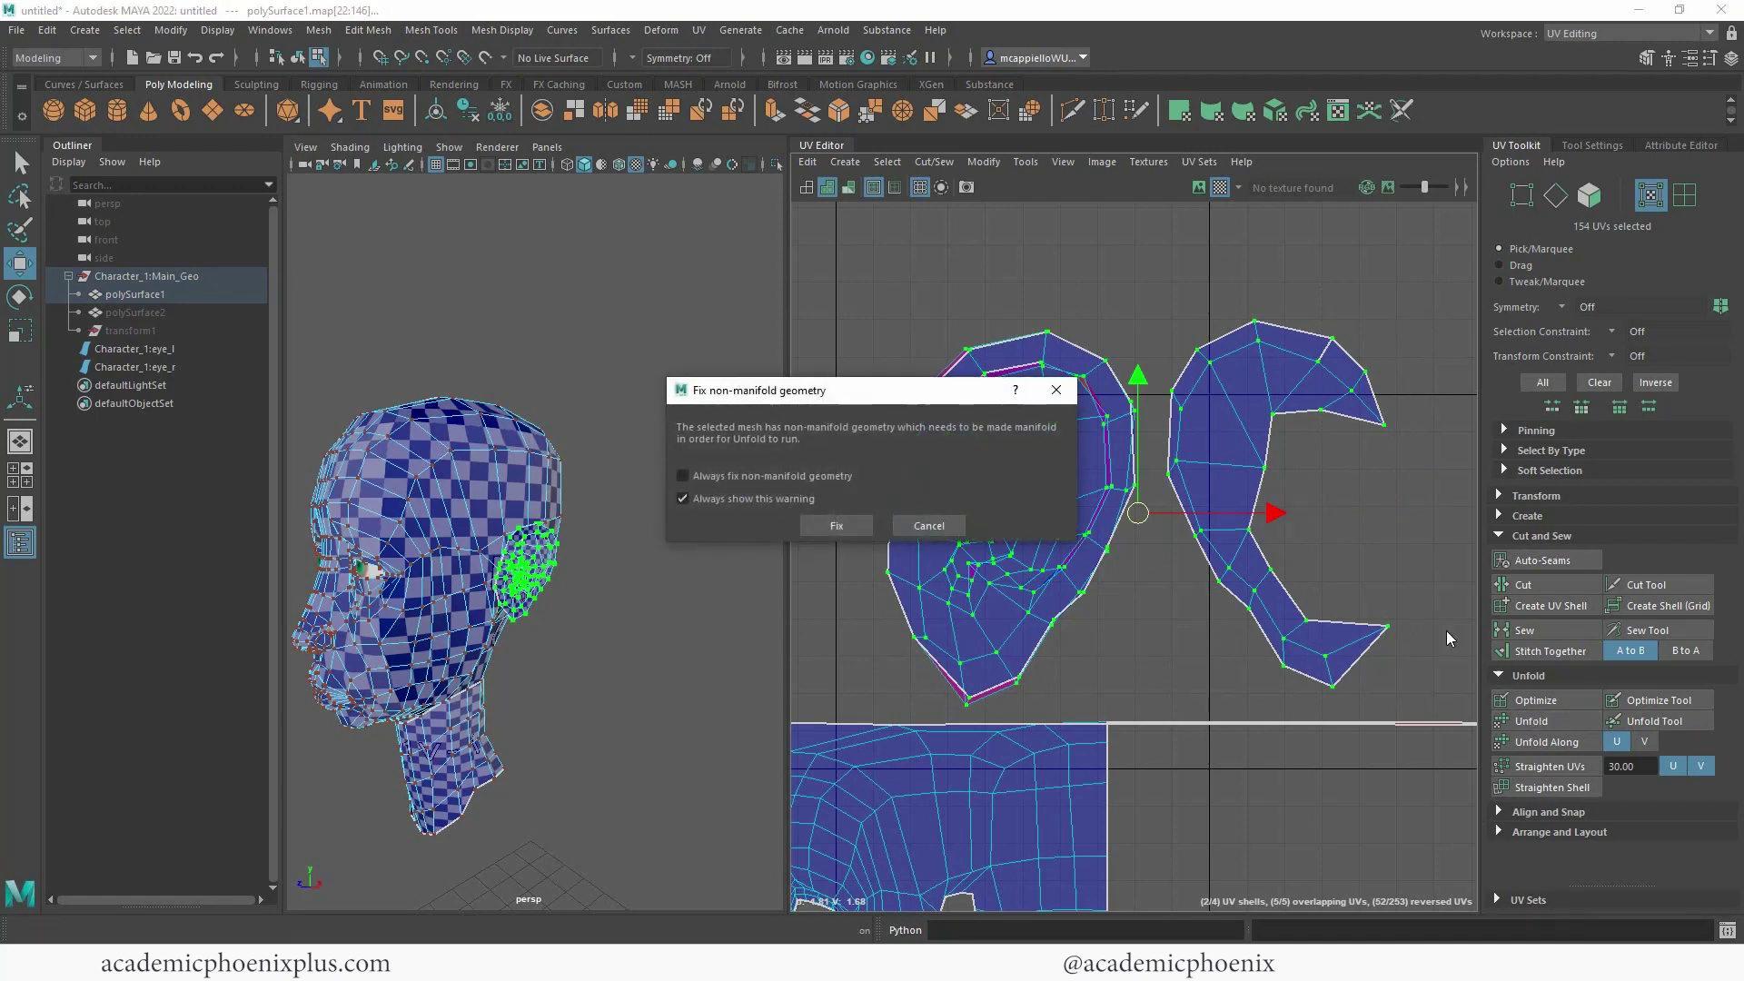
click(836, 526)
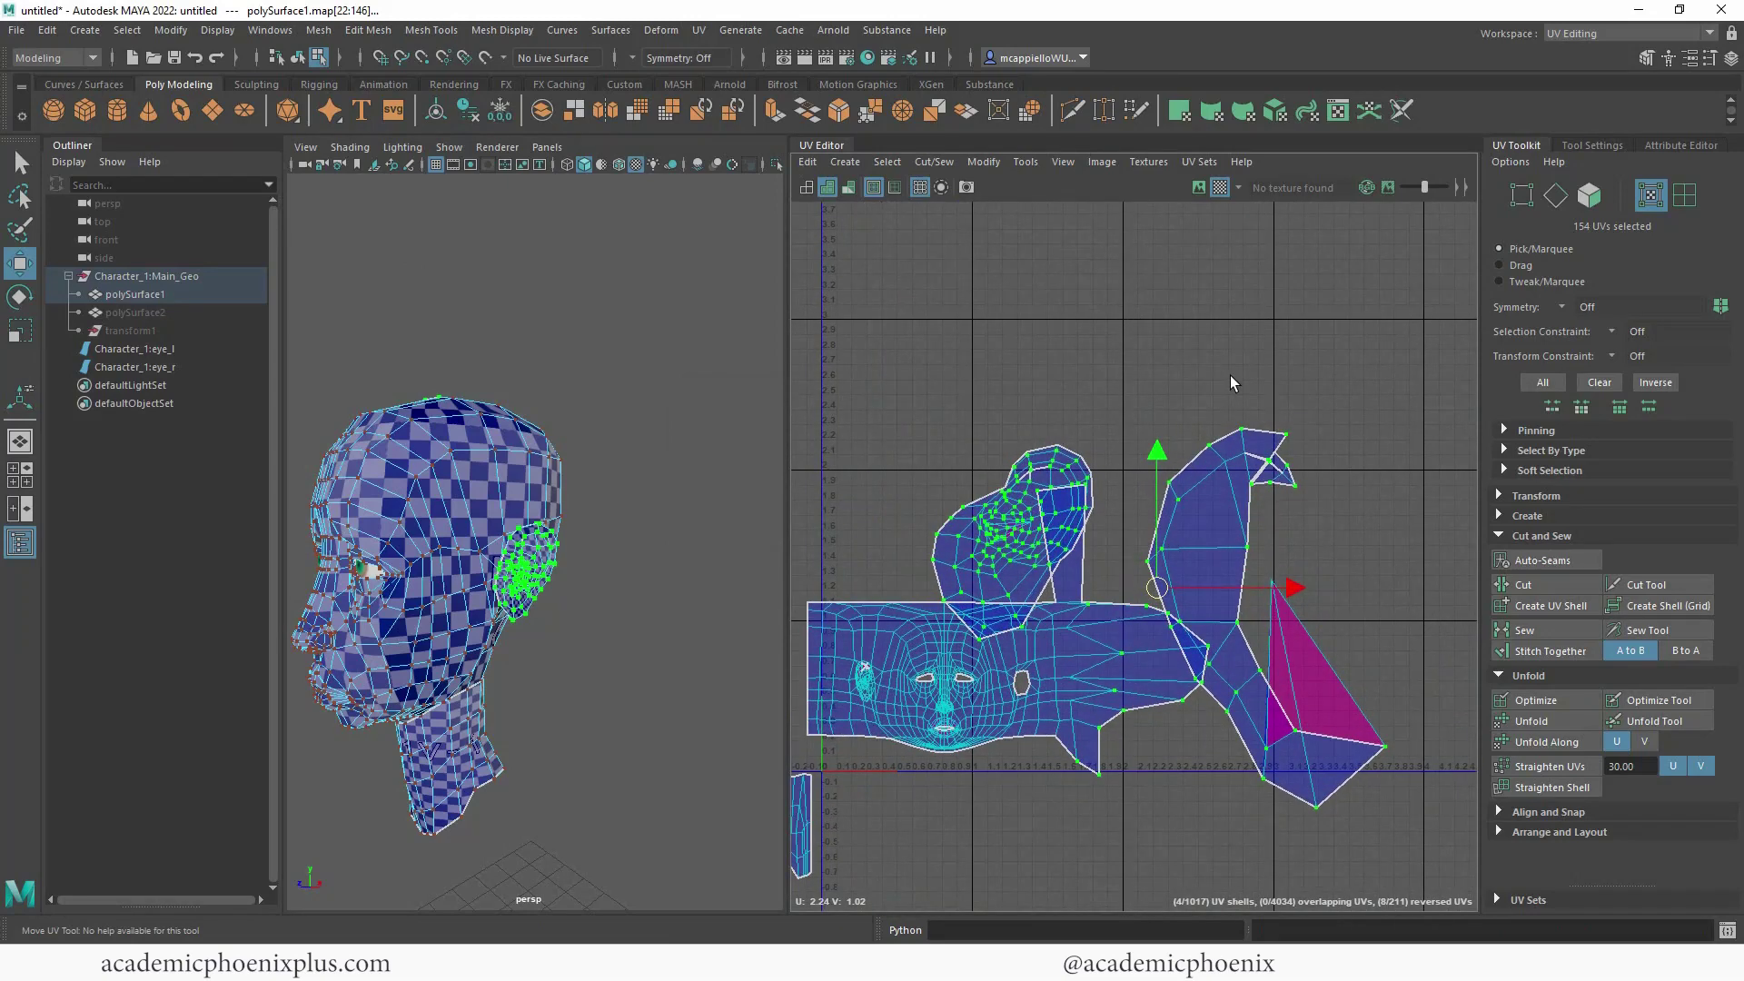
- Undo the joint unfold of the ear shells and the non-manifold geometry fix
key(ctrl+z)
key(ctrl+z)
key(ctrl+z)
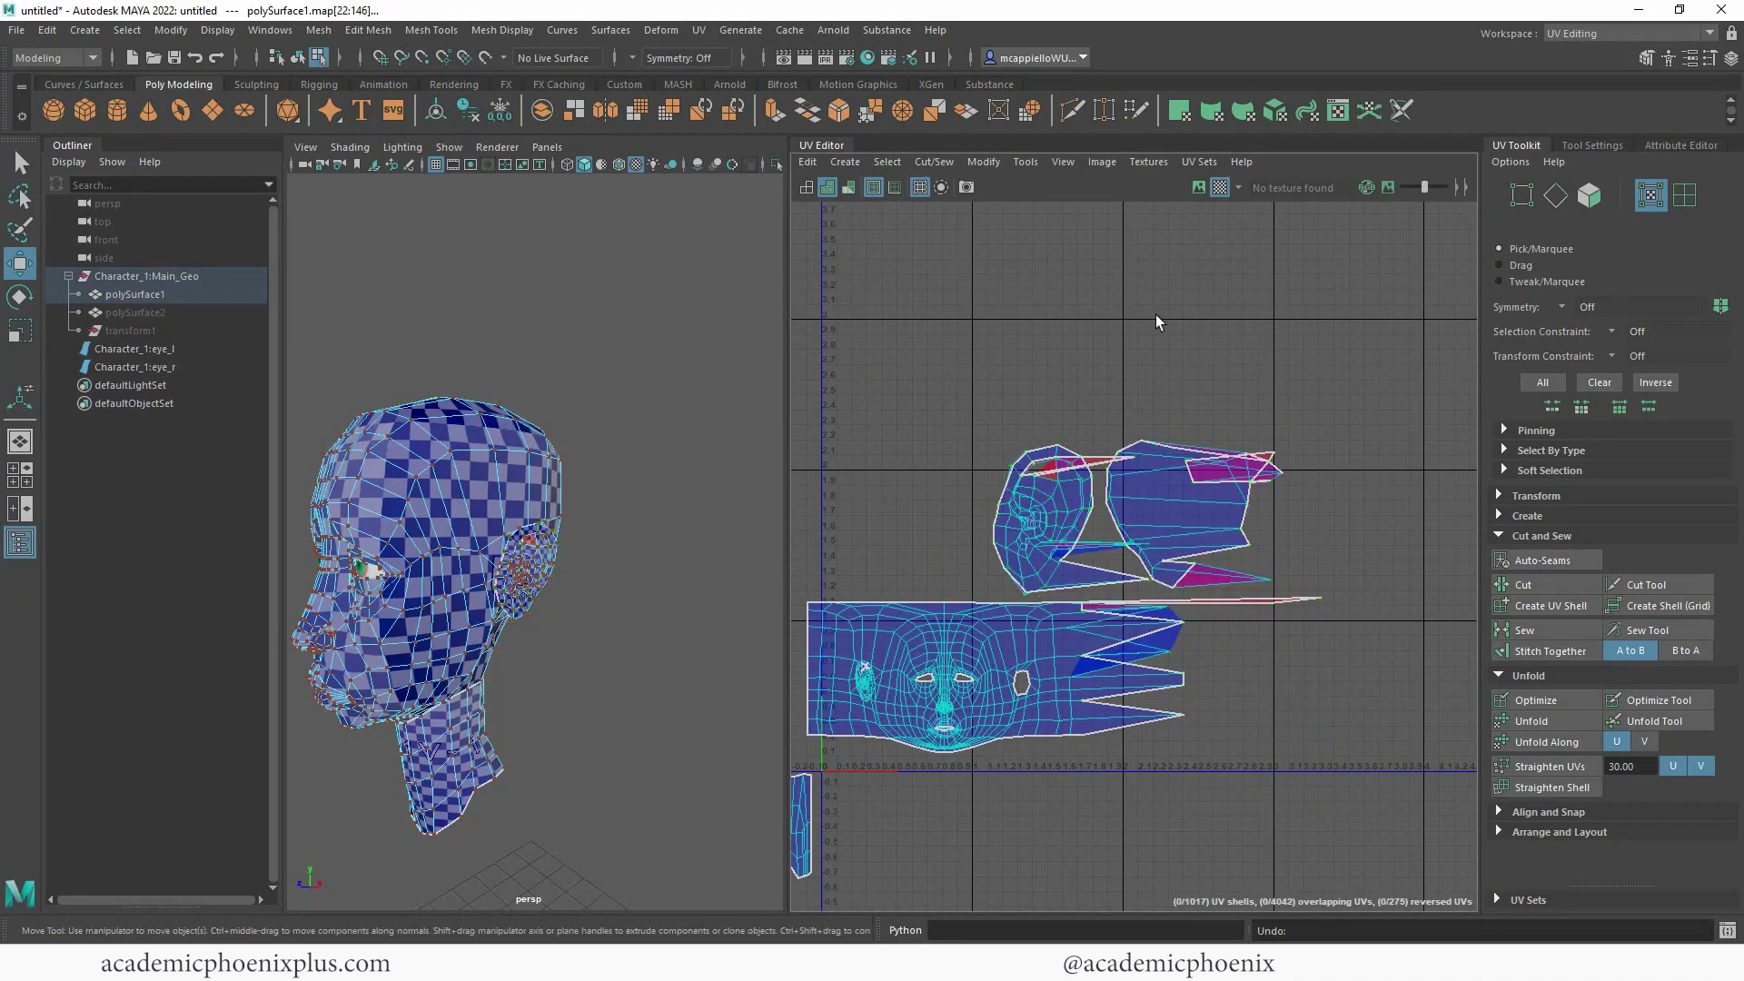
key(ctrl+z)
key(ctrl+z)
key(ctrl+z)
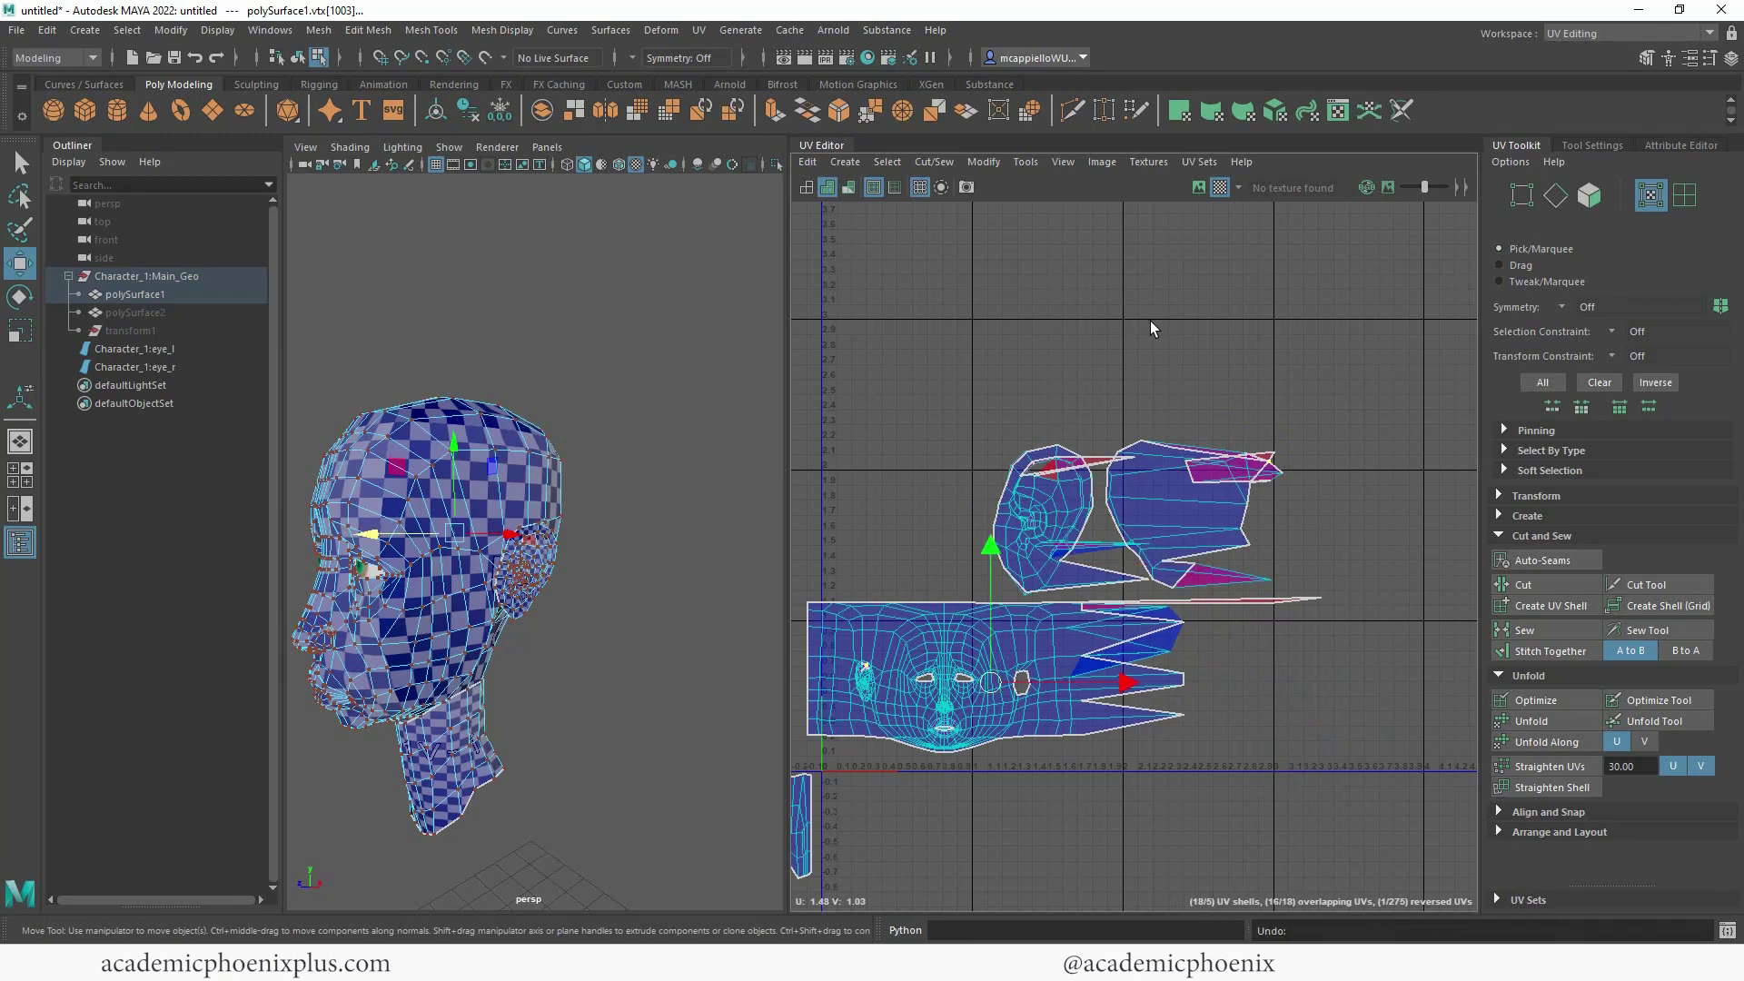
key(ctrl+z)
- Select the front ear as a UV shell and unfold it by itself, with non-manifold geometry set to always be fixed
scroll(1140, 345, up, 2)
alt+middle_drag(1133, 364, 1100, 298)
alt+right_drag(1100, 298, 1289, 318)
click(1132, 357)
alt+middle_drag(1132, 357, 1214, 280)
alt+right_drag(1214, 280, 1298, 322)
scroll(1226, 312, up, 1)
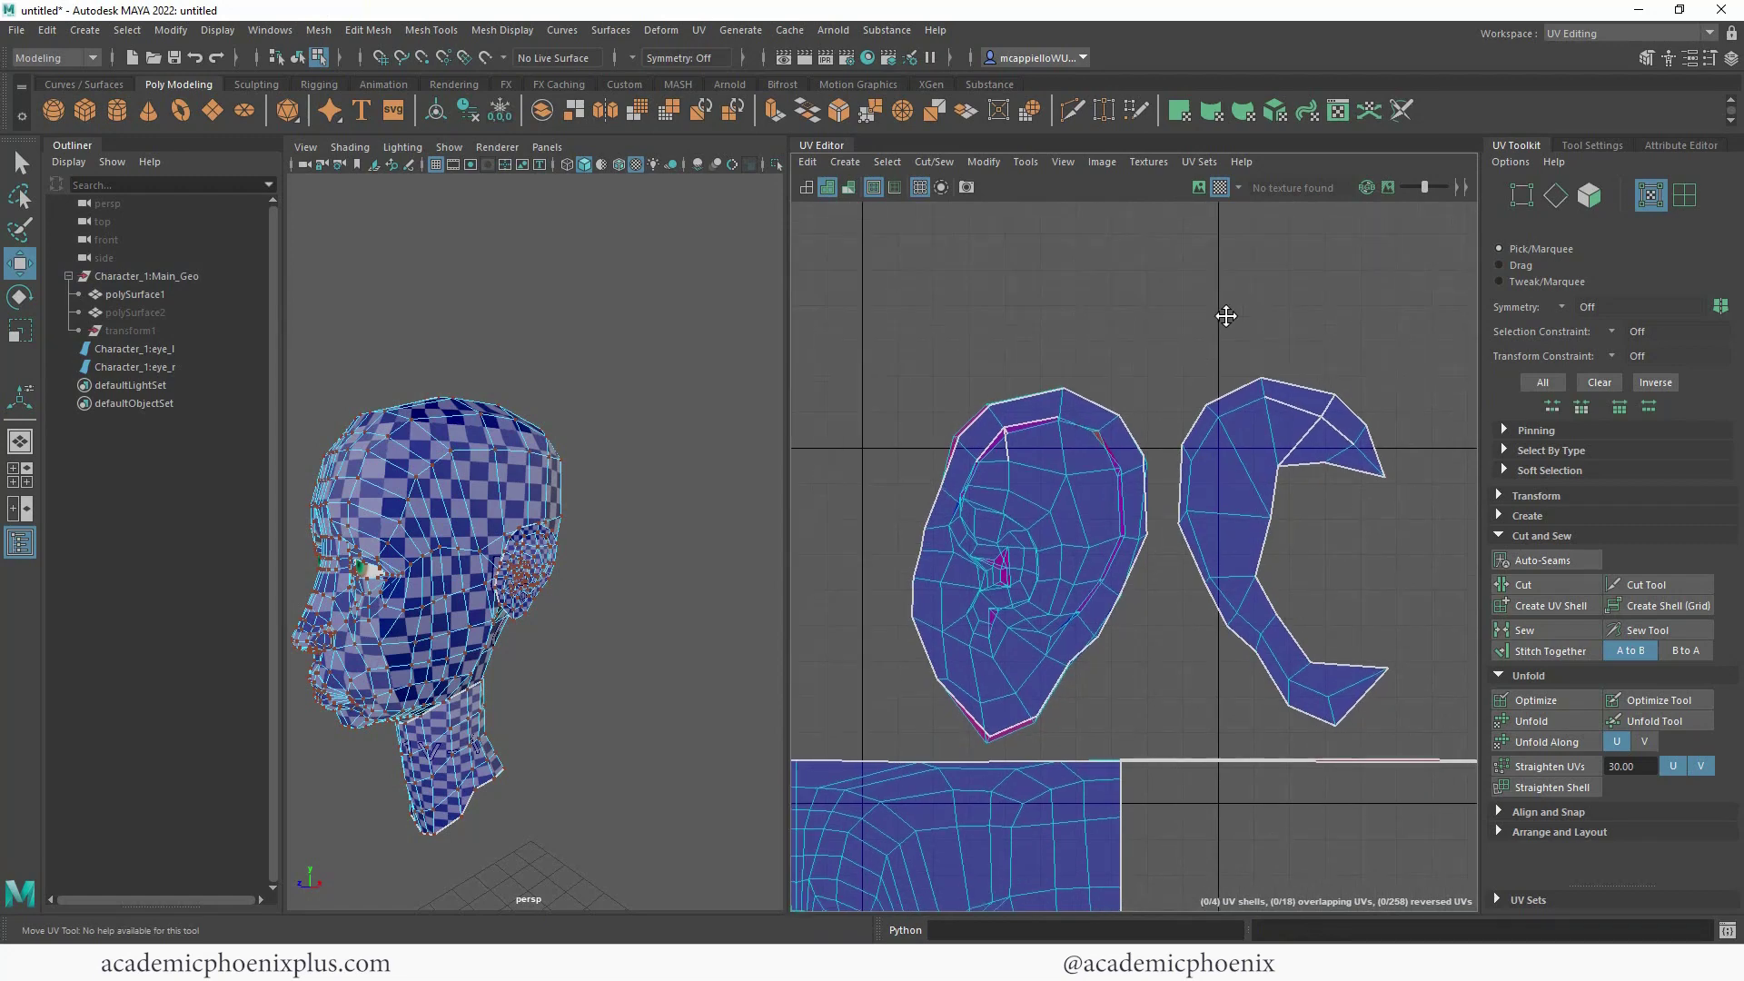
right_click(1078, 391)
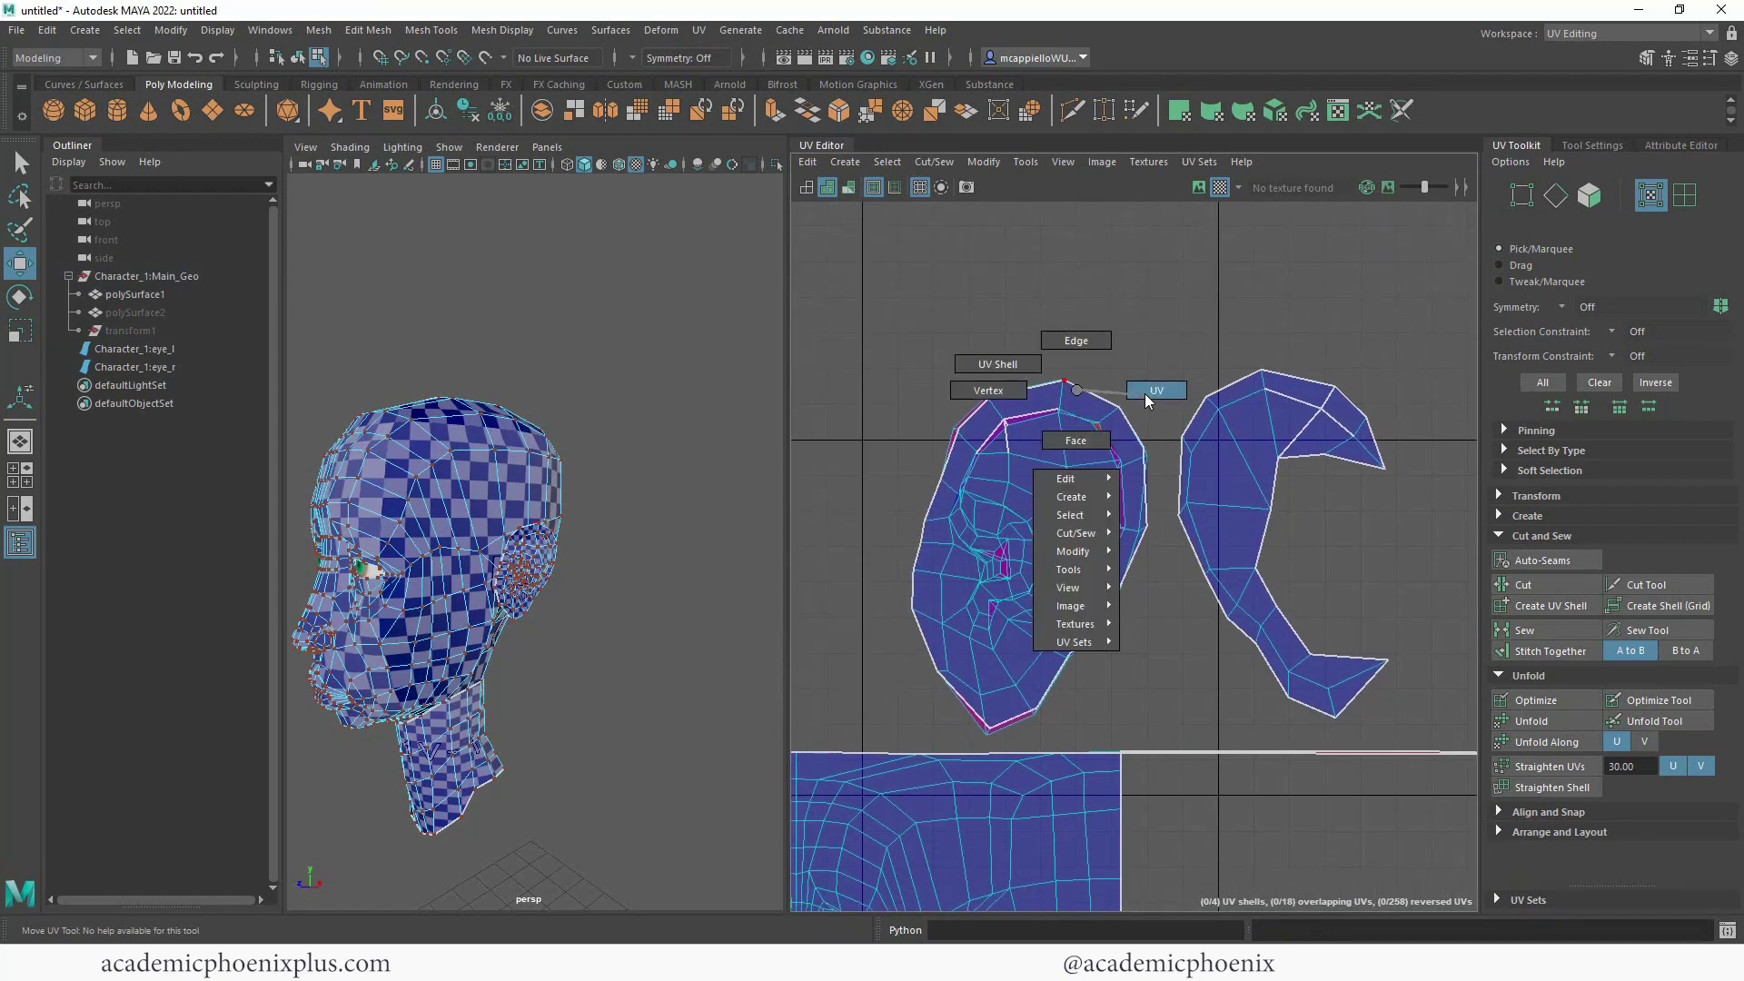
click(997, 363)
click(1066, 406)
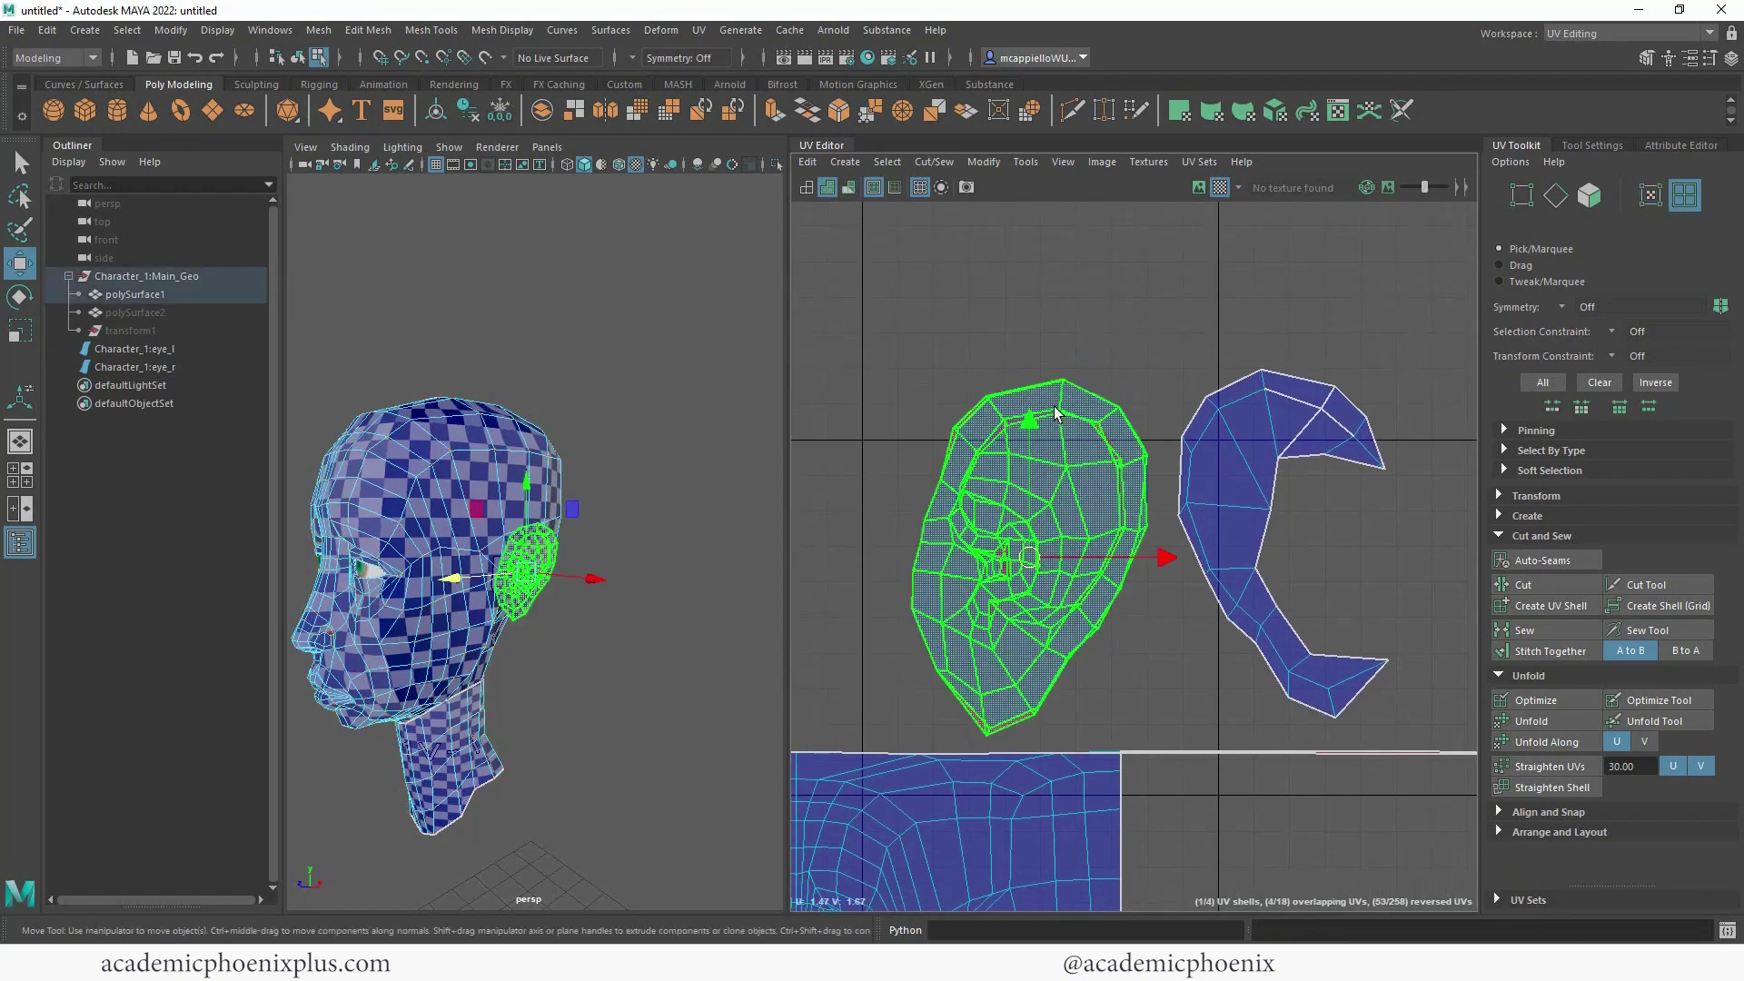
click(1519, 722)
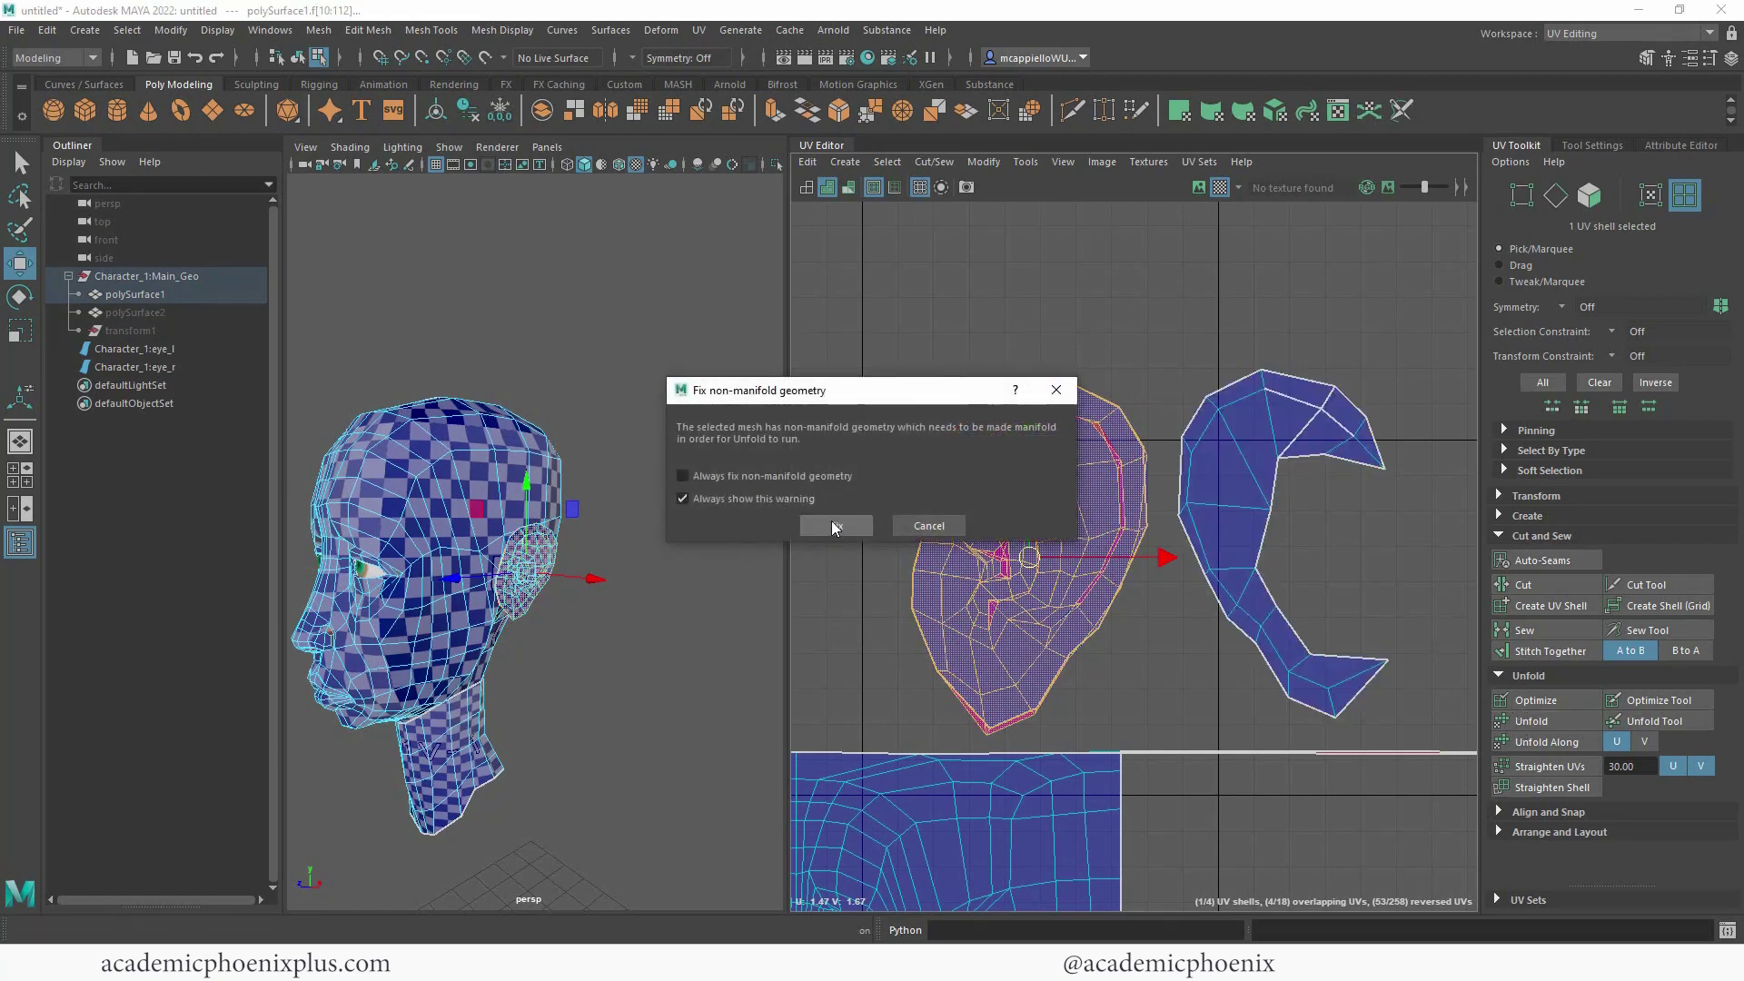
click(749, 475)
click(833, 524)
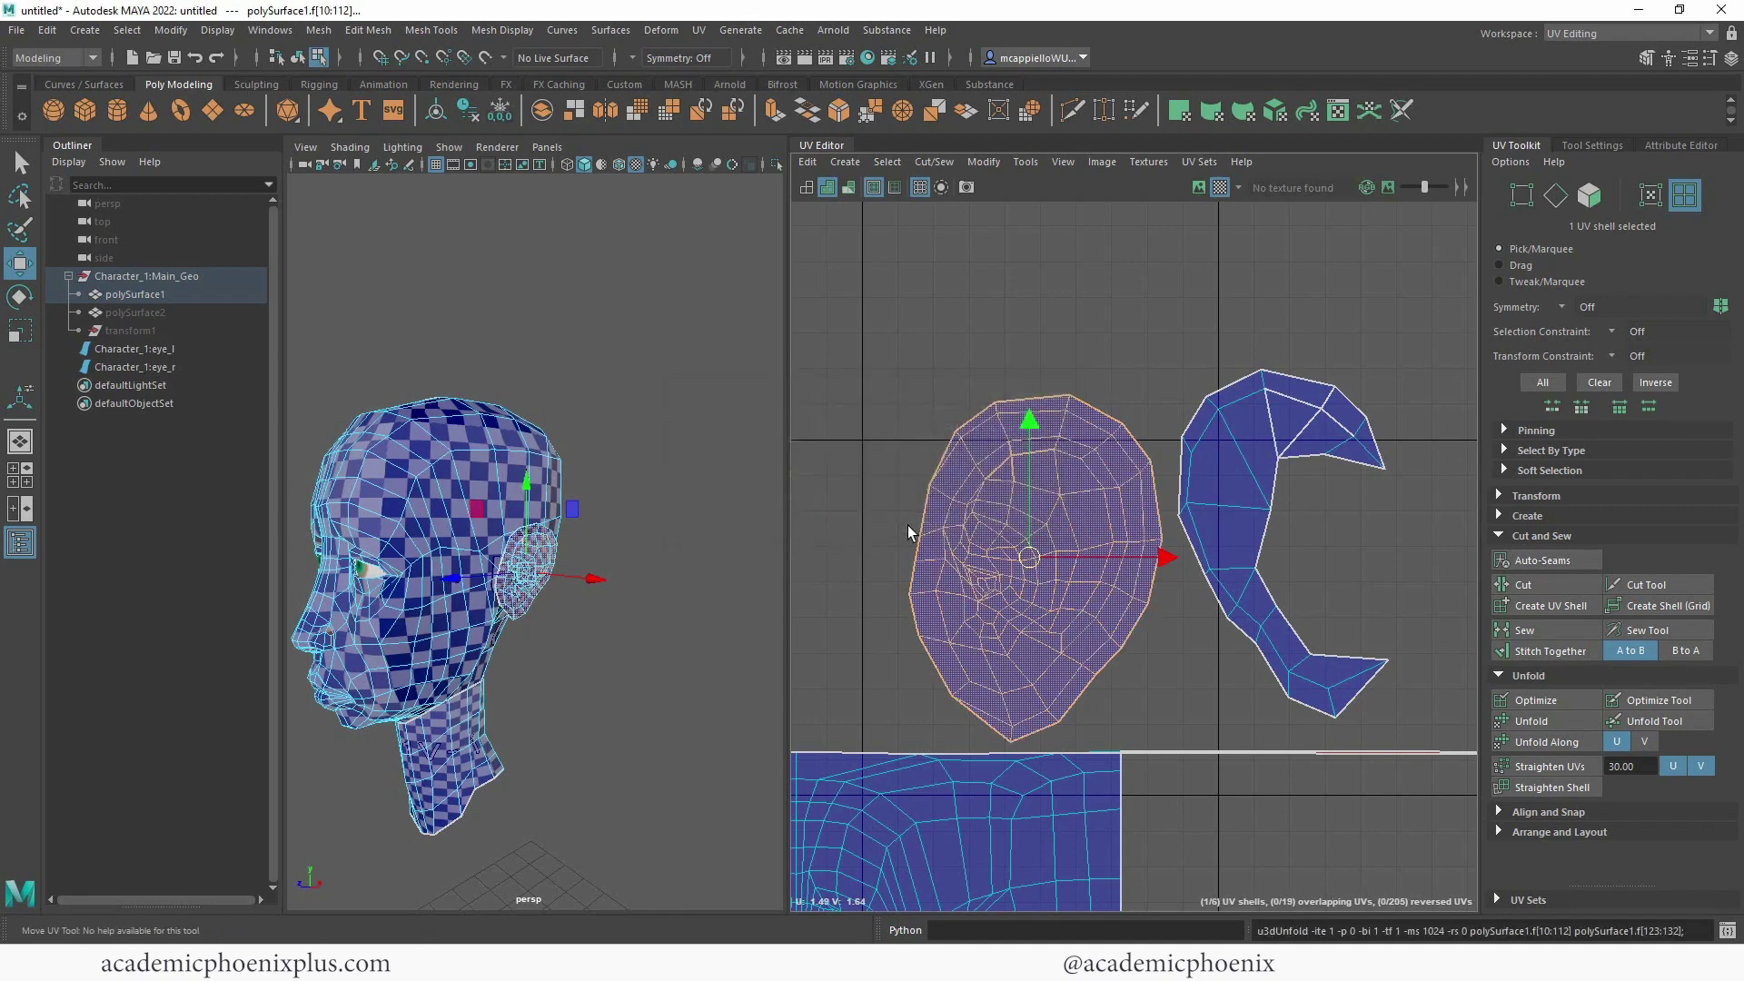
- Select the back-of-ear shell together with the small piece beside its upper end and unfold both
click(1245, 498)
shift+click(1349, 438)
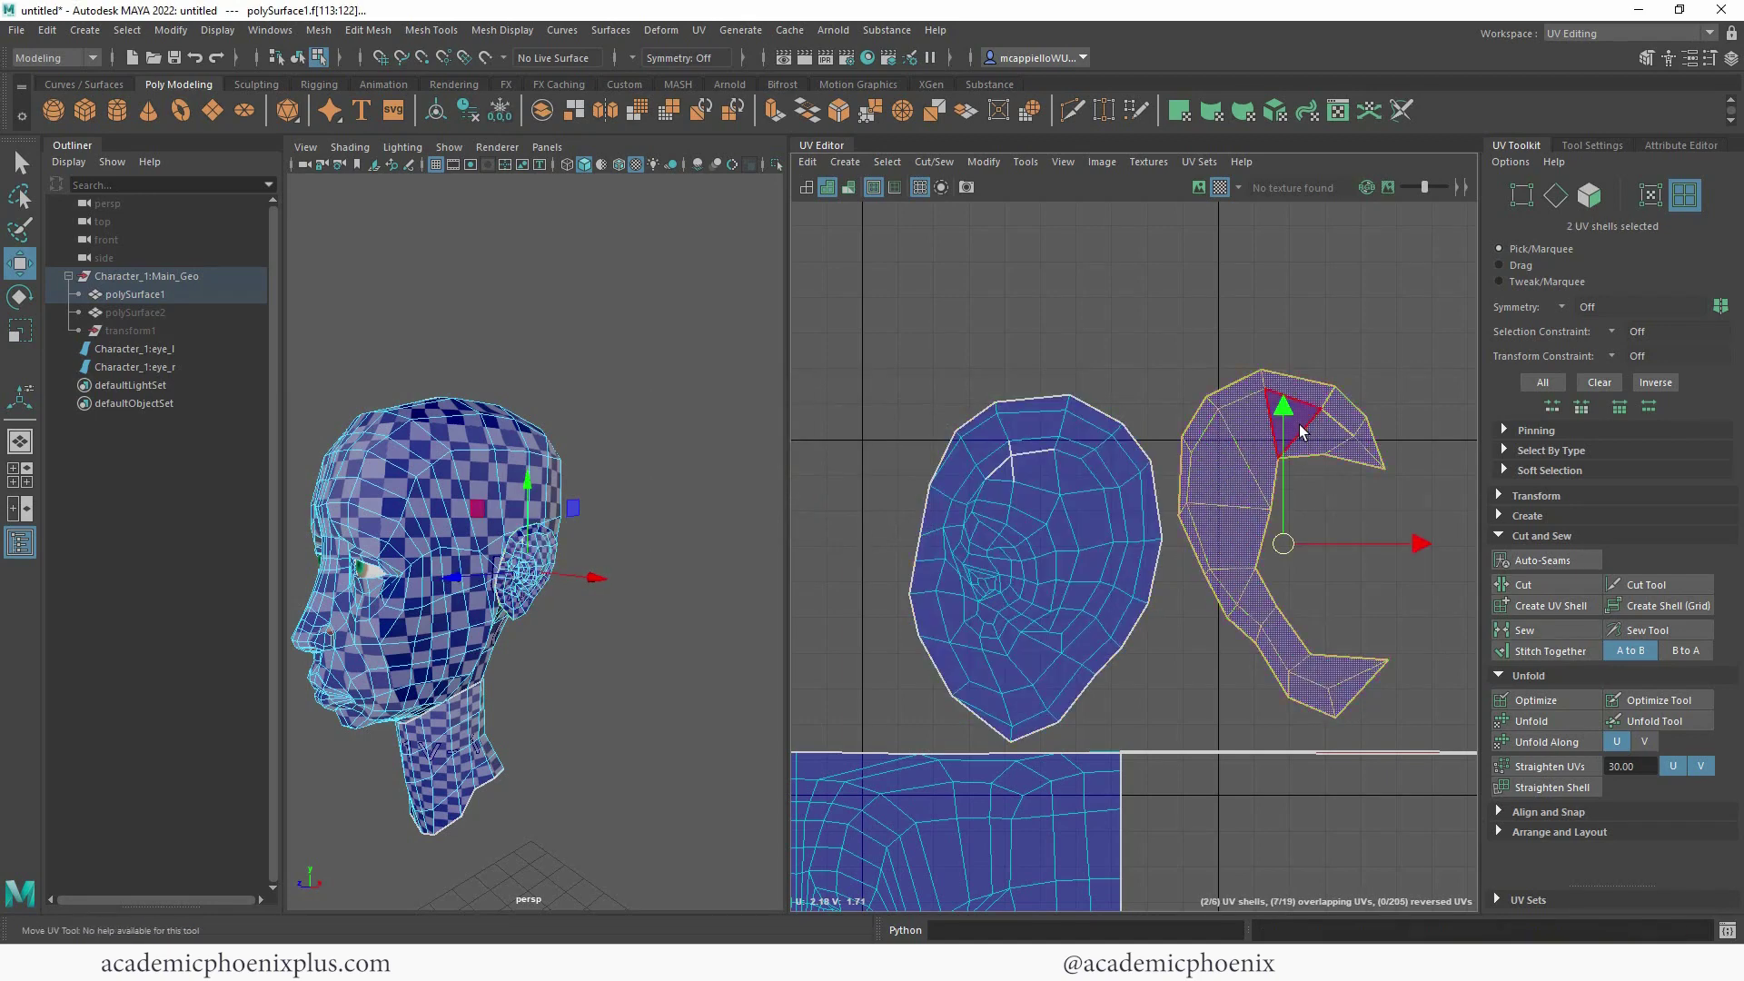
click(1523, 721)
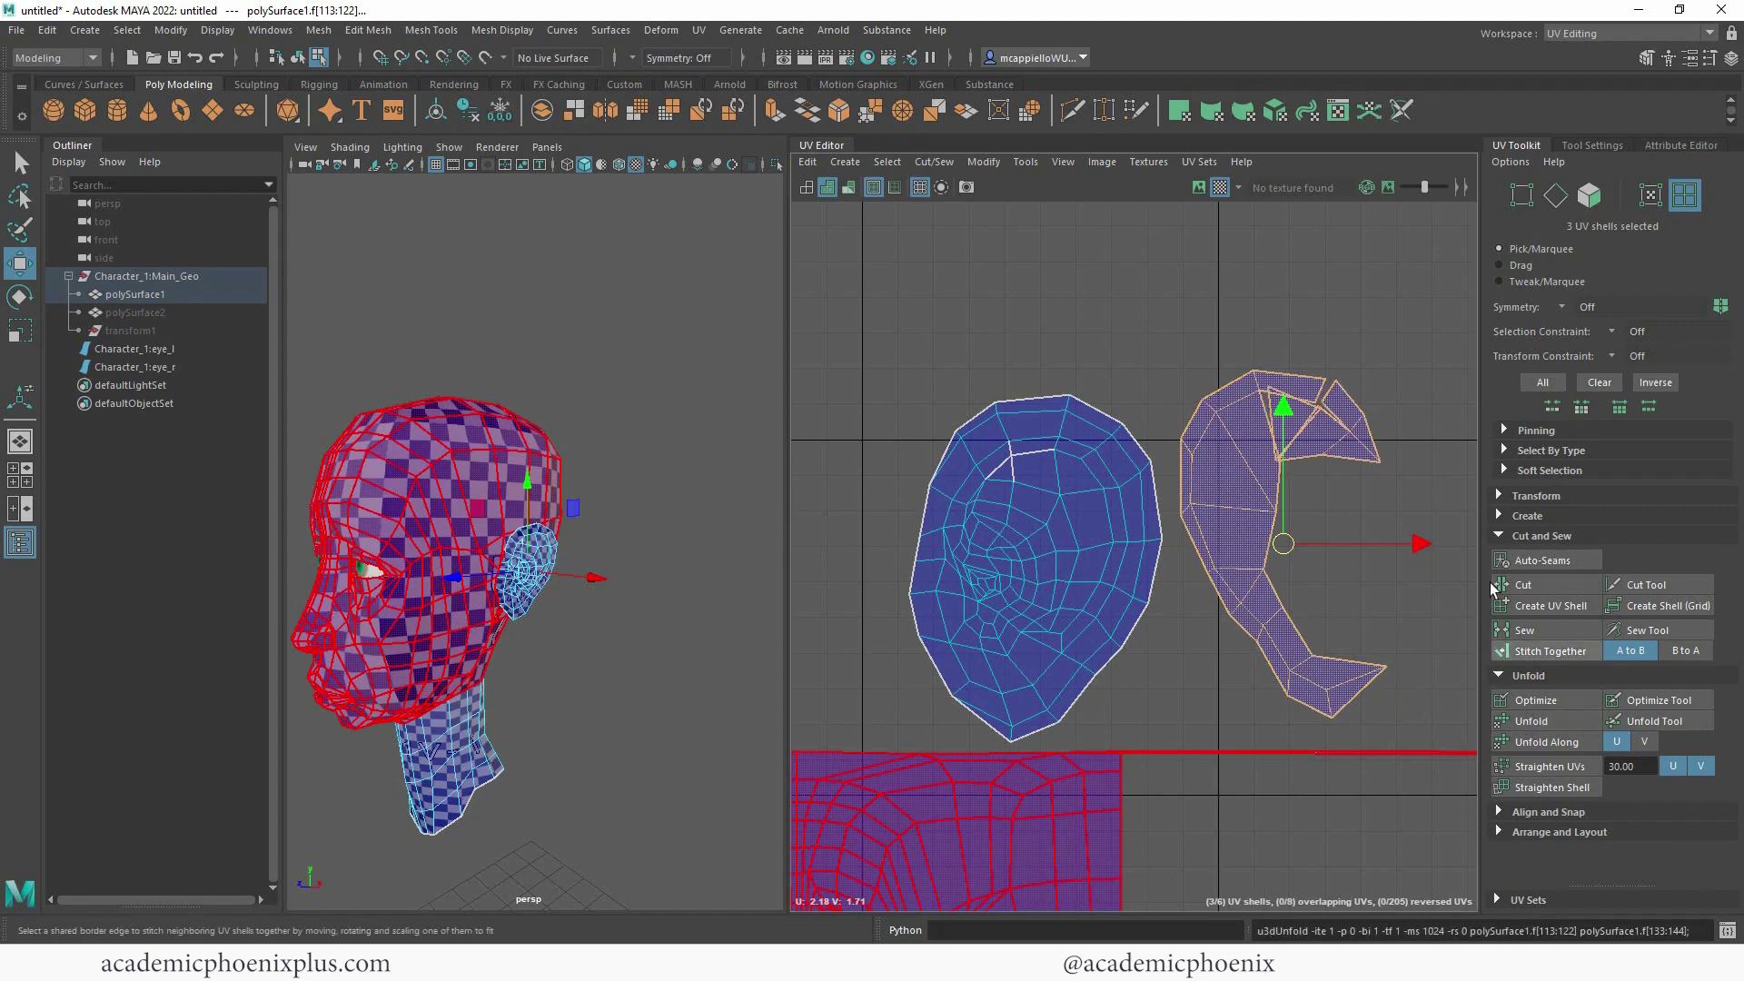
click(1418, 314)
scroll(1181, 374, down, 1)
scroll(741, 421, up, 5)
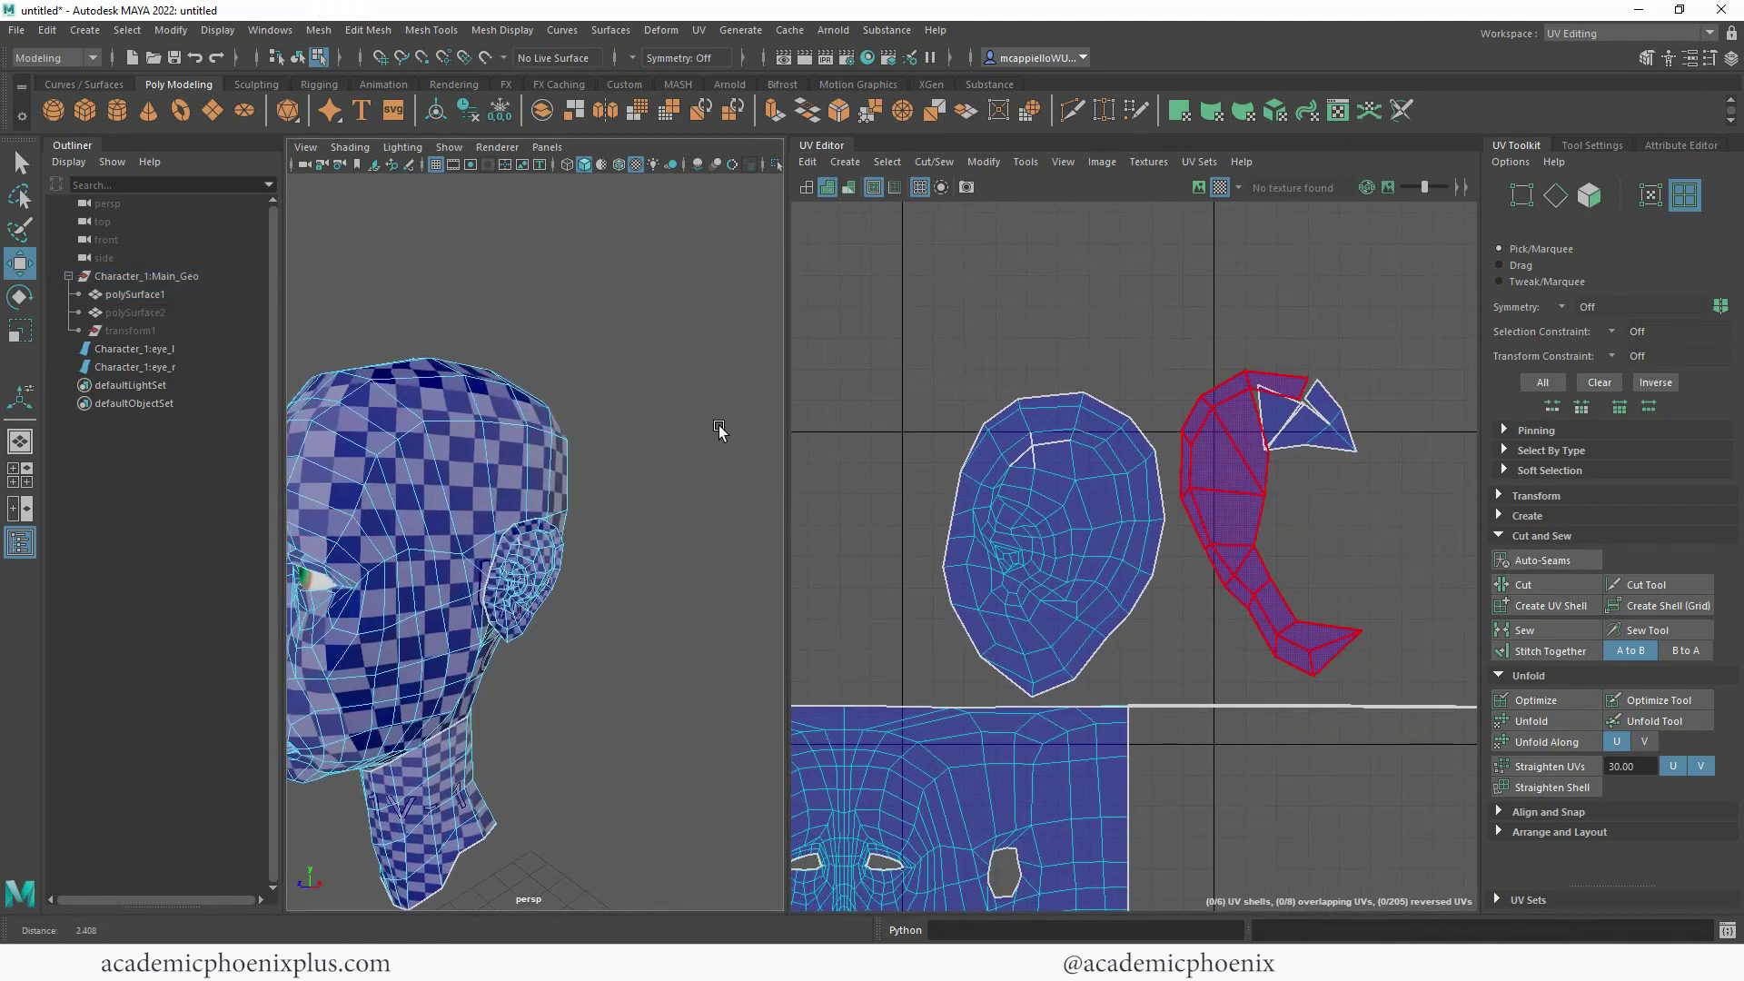
alt+drag(642, 518, 633, 483)
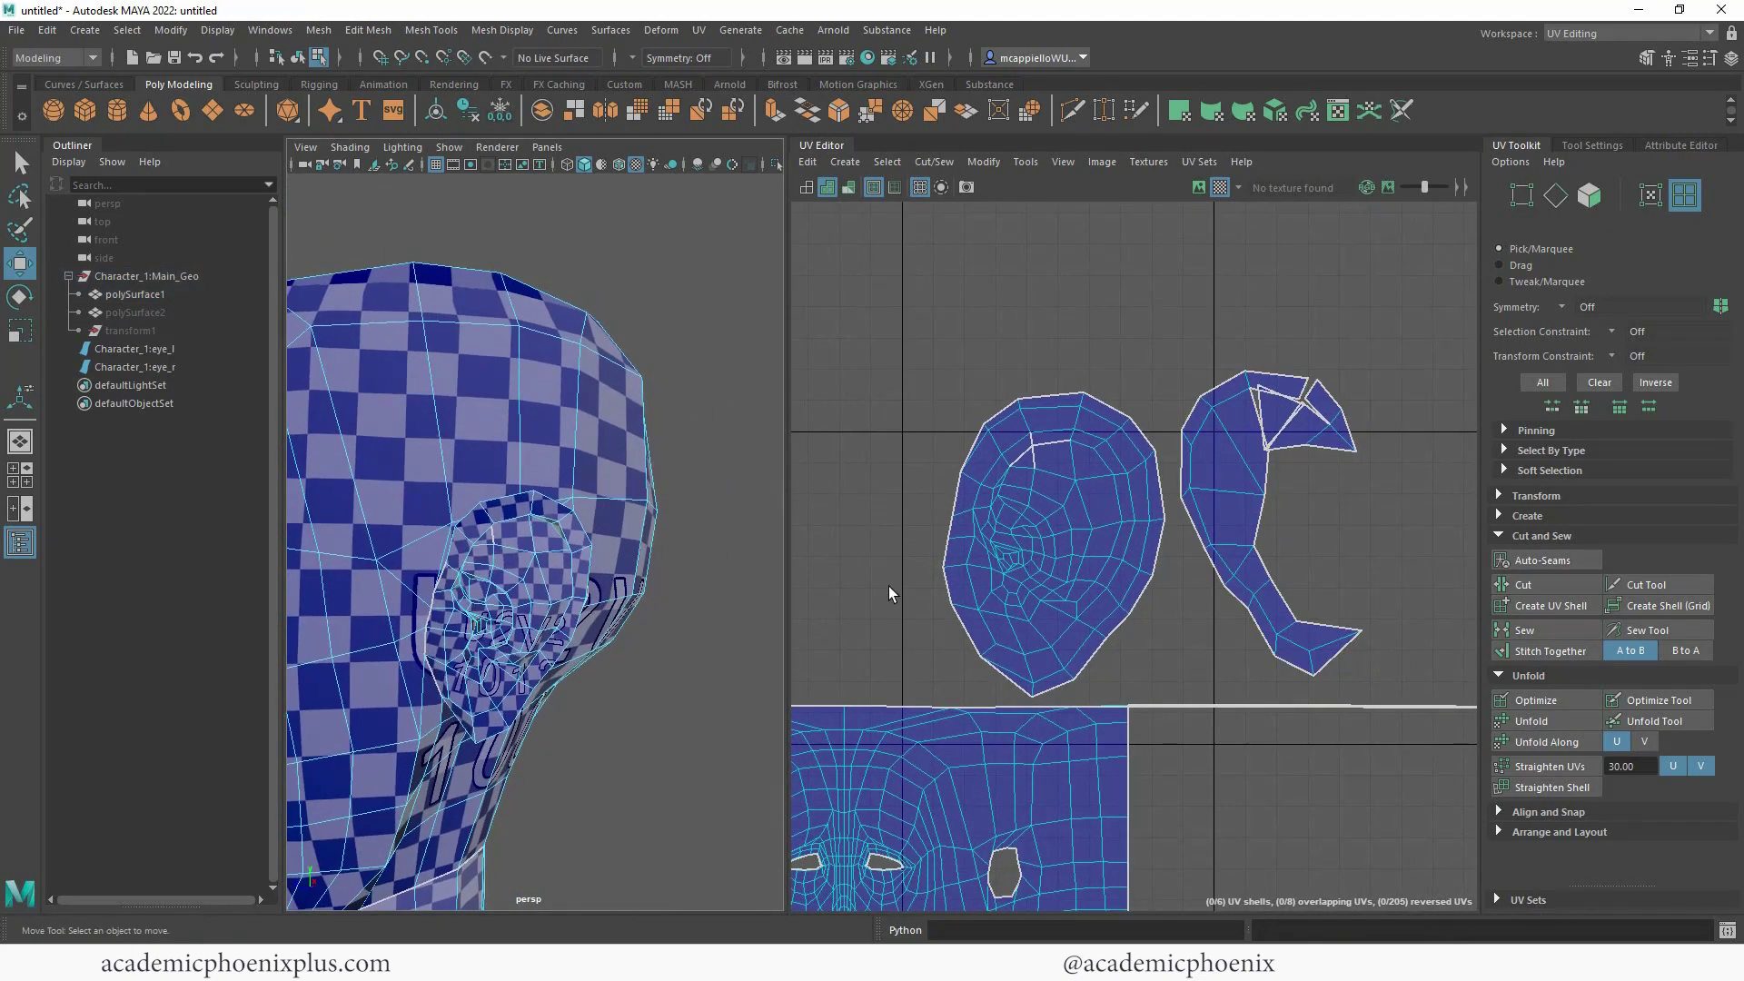
- Select the neck's UV shell and unfold it
alt+middle_drag(1016, 531, 1422, 259)
scroll(1307, 323, down, 2)
alt+middle_drag(1103, 351, 1238, 209)
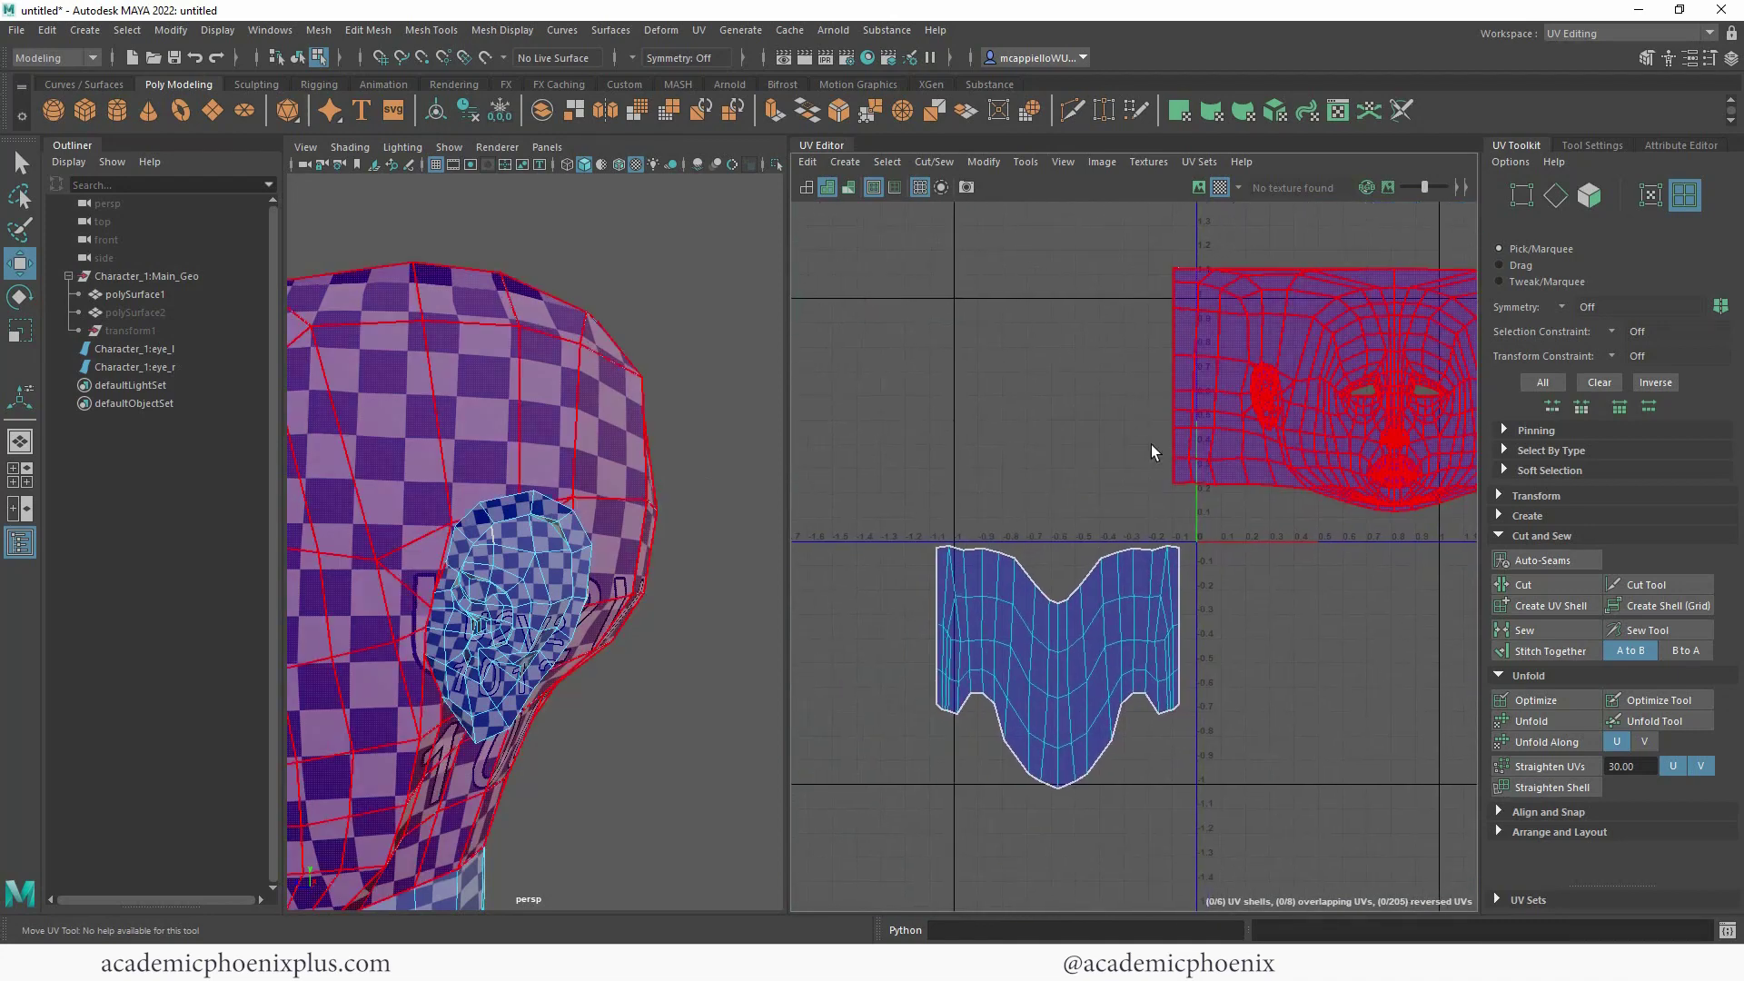
click(1051, 645)
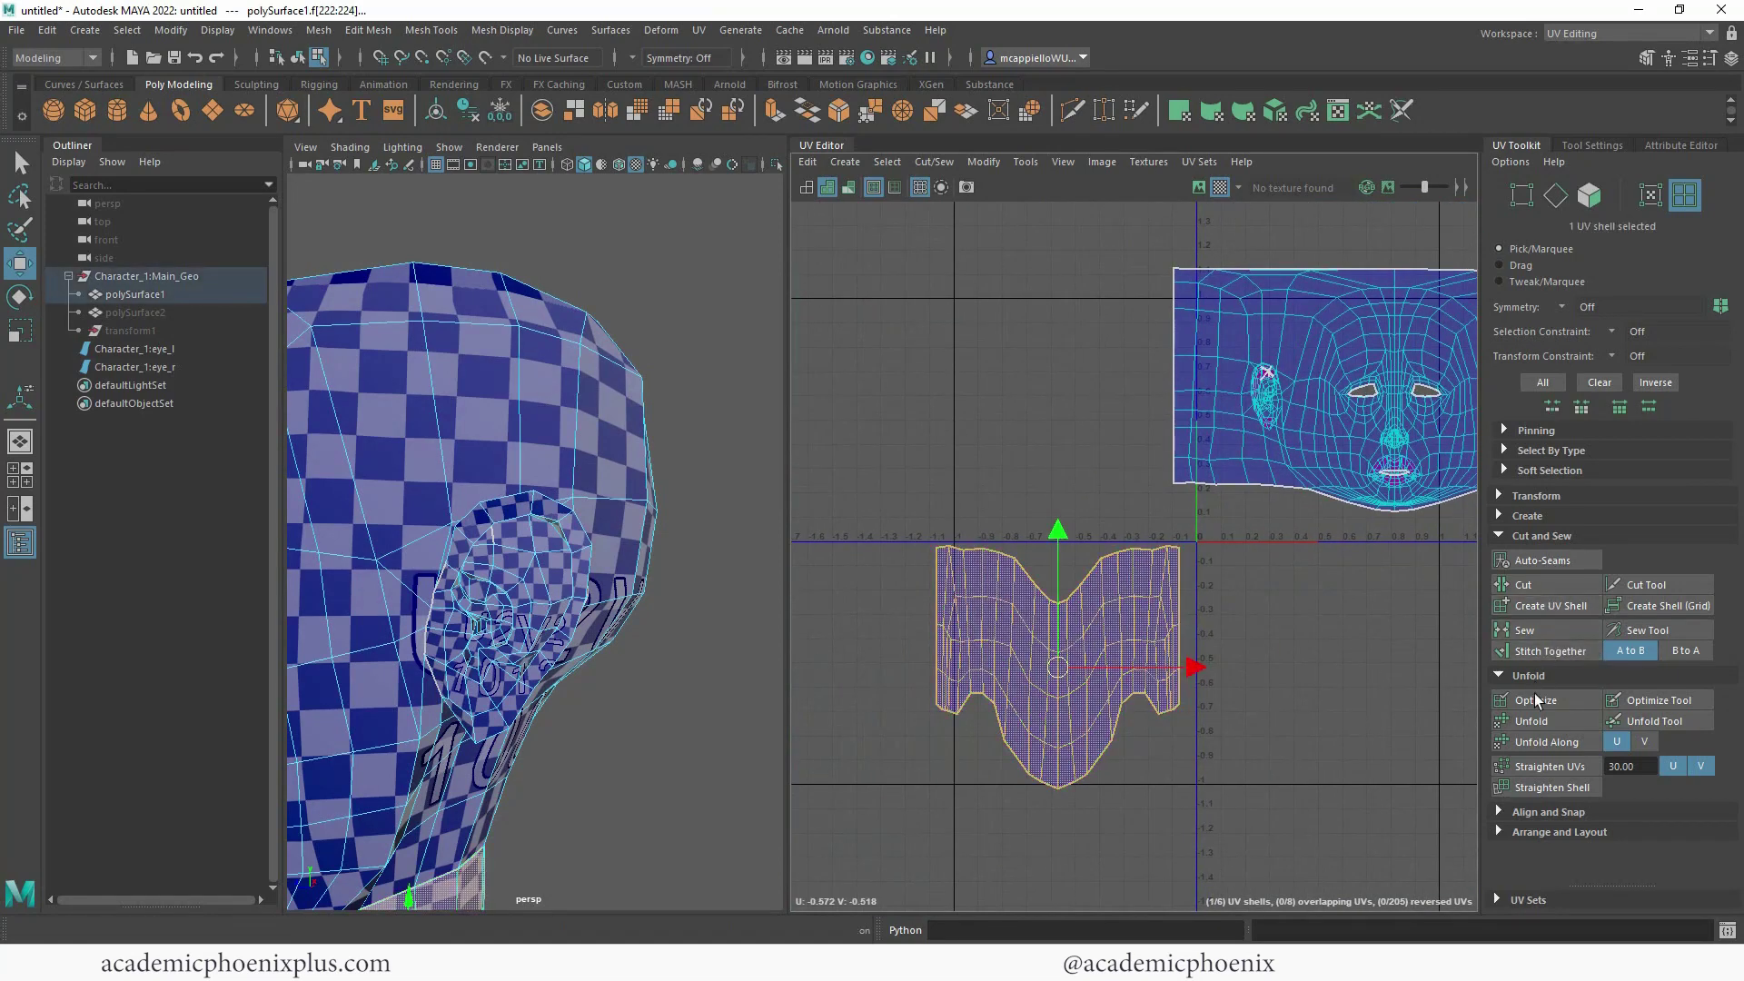
click(1529, 720)
click(1320, 576)
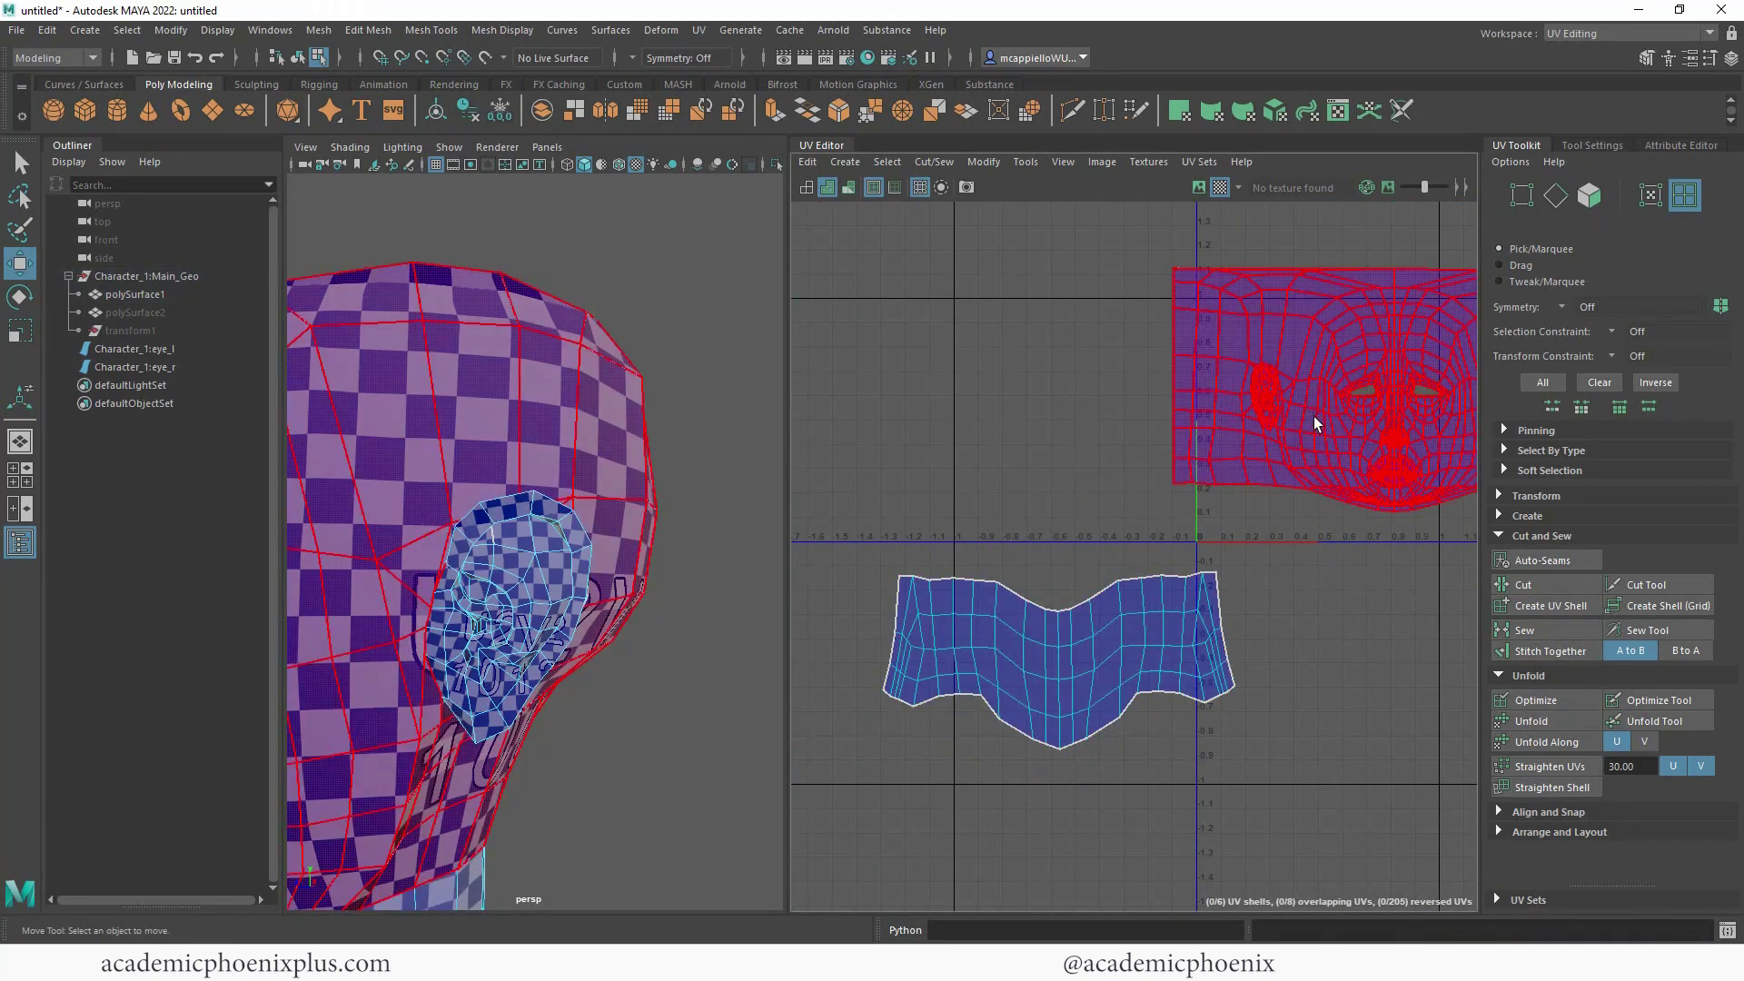
- Examine the checker pattern on the neck, ears and face for stretching and uneven square sizes
alt+middle_drag(459, 619, 608, 198)
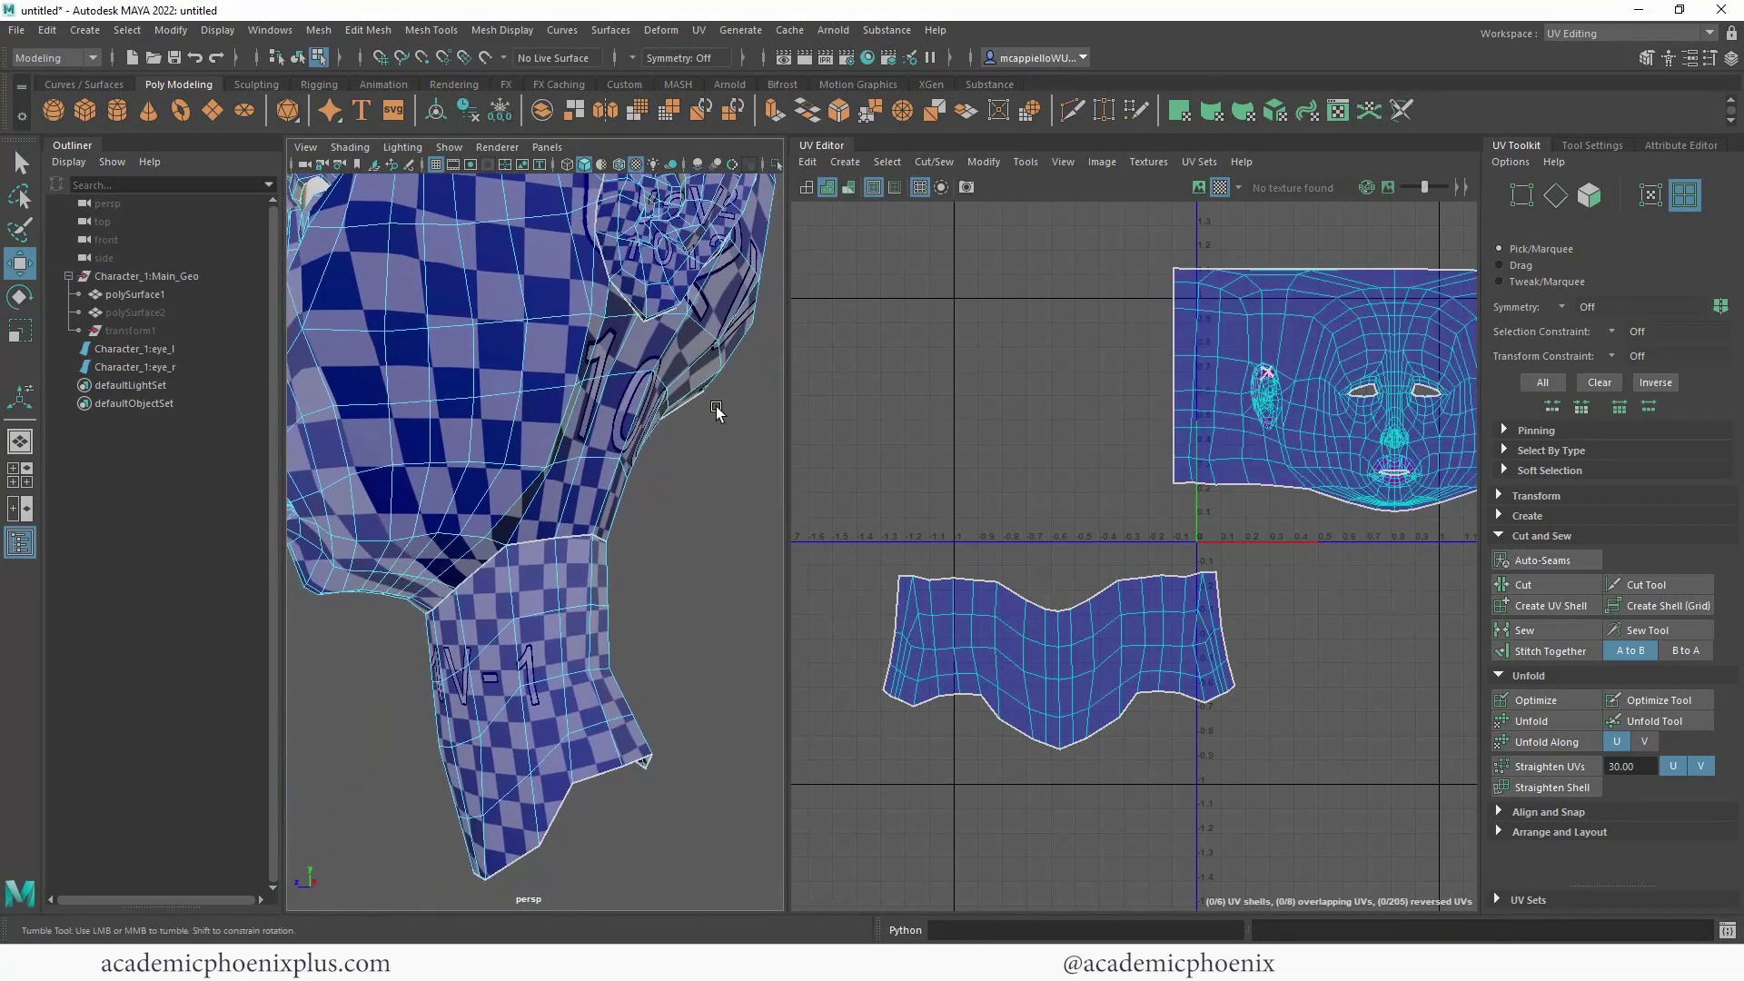
alt+drag(713, 409, 895, 336)
alt+middle_drag(894, 336, 850, 444)
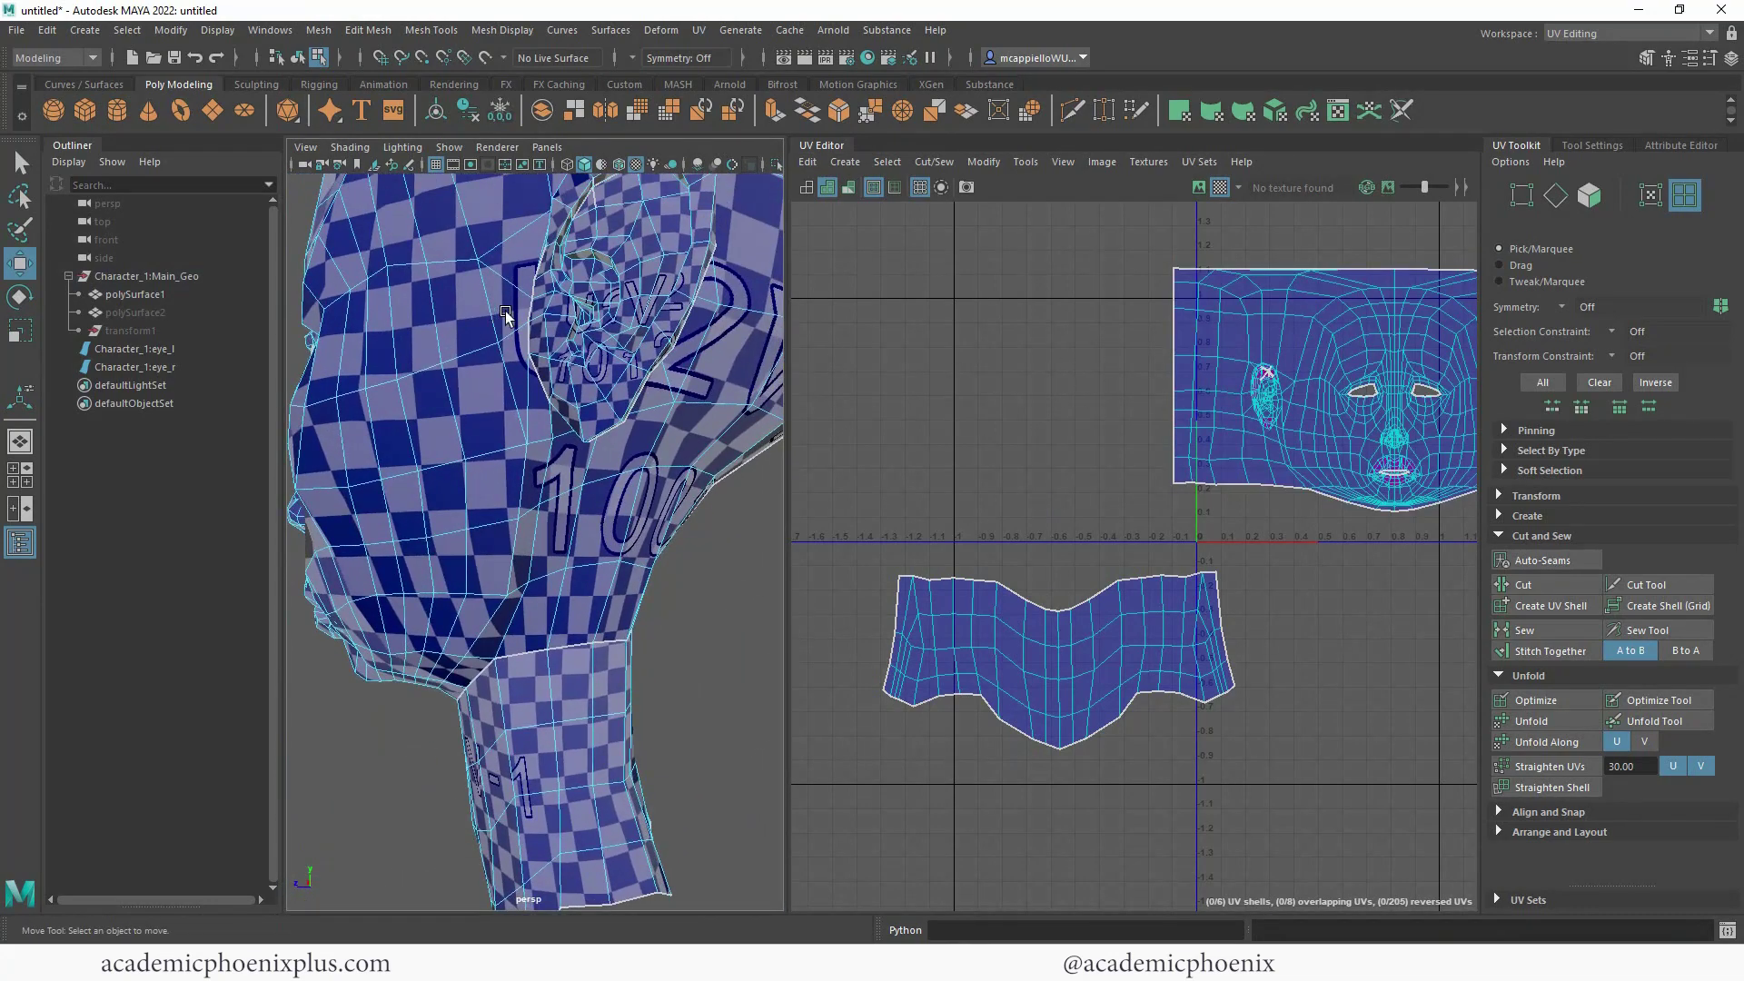
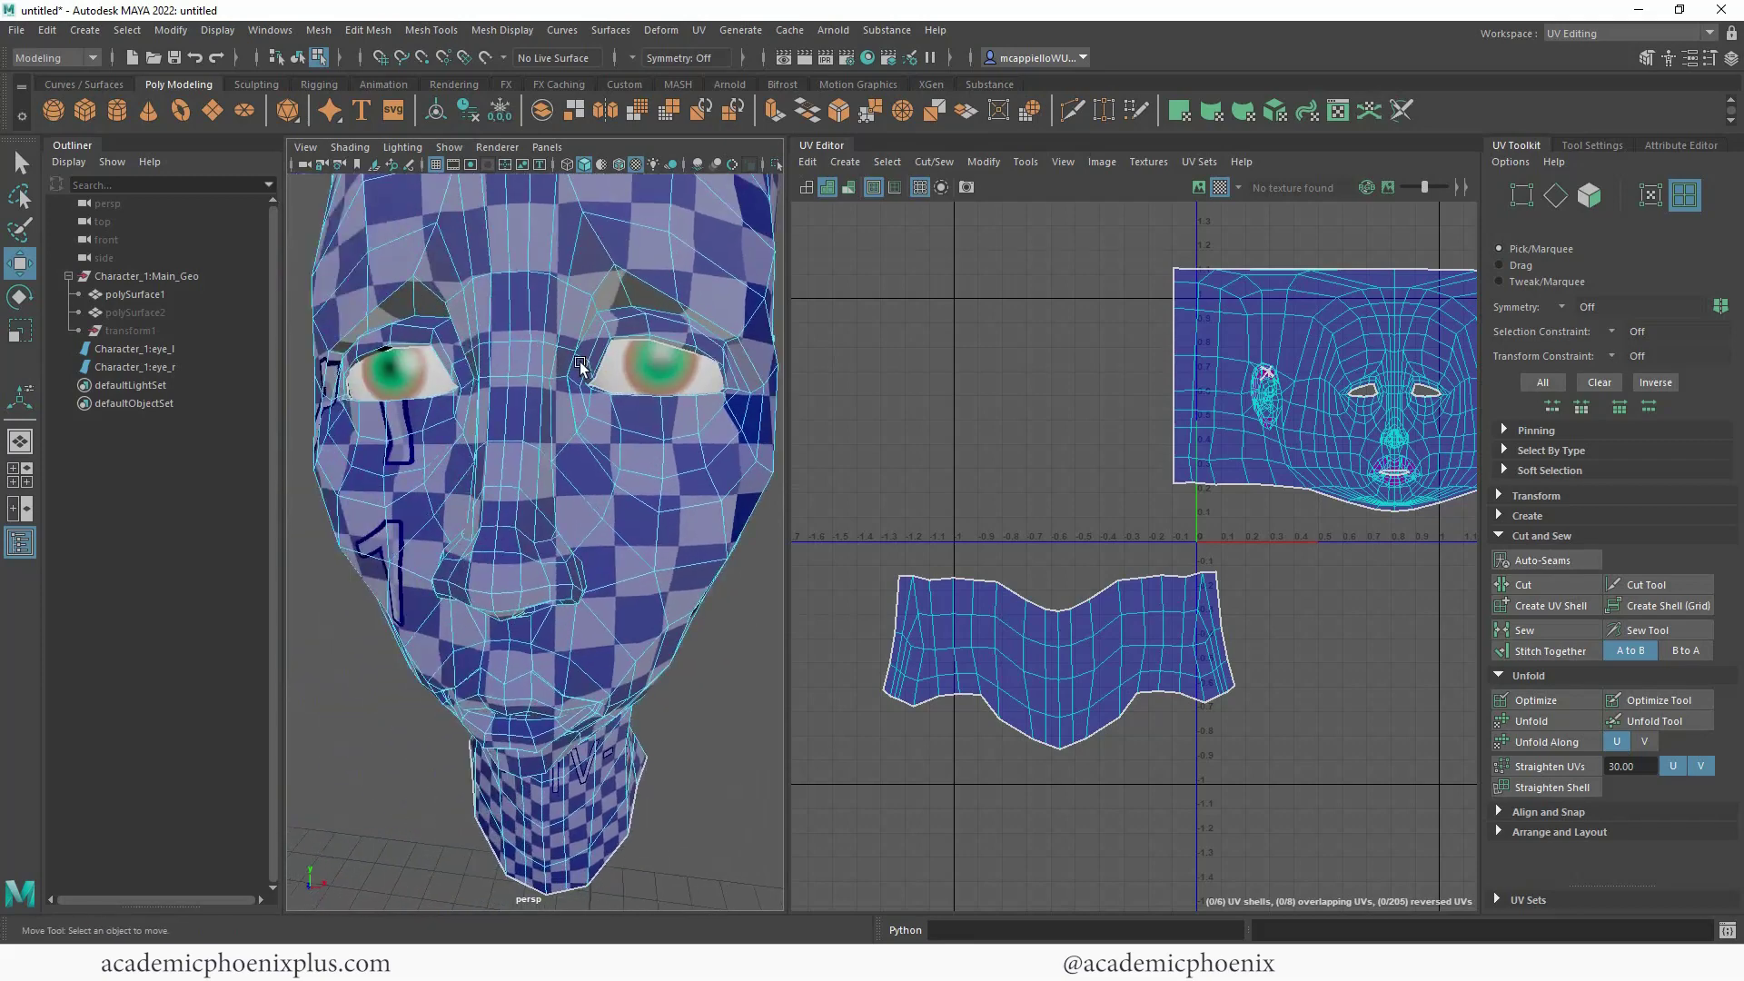
alt+right_drag(627, 385, 460, 382)
alt+drag(460, 381, 572, 381)
alt+right_drag(363, 377, 456, 373)
alt+drag(456, 373, 520, 406)
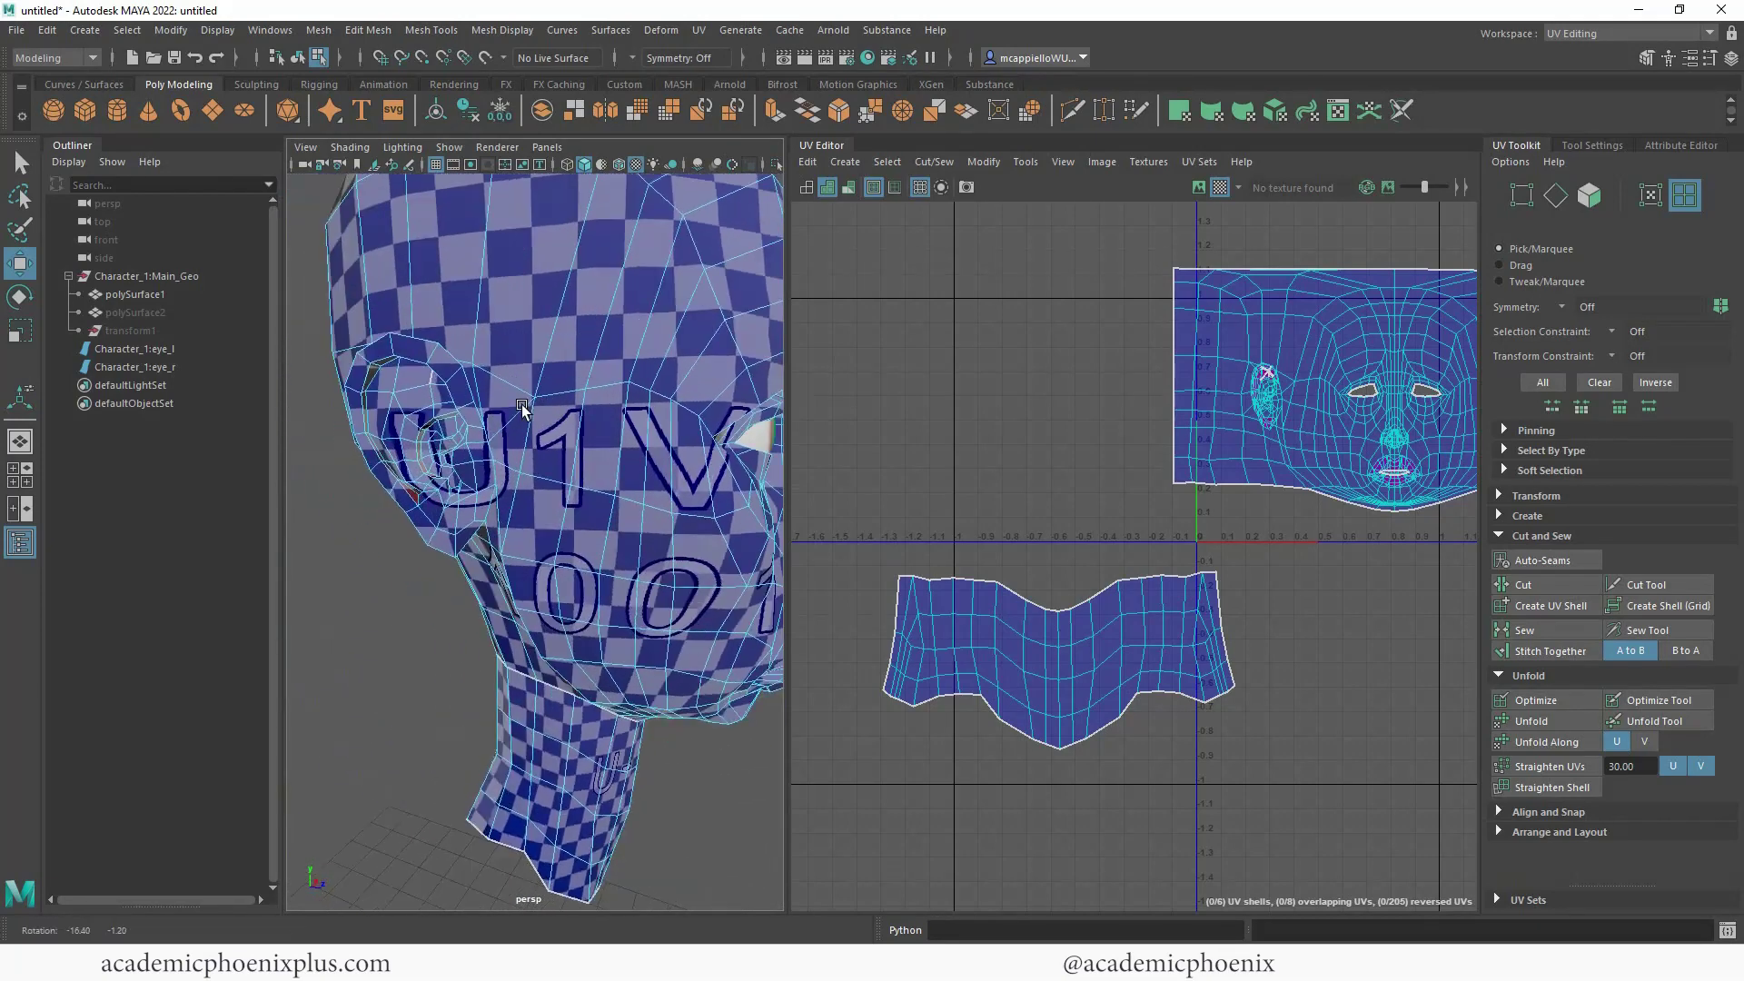
- Turn off the checker map and switch the UV display to wireframe, with face selection active for the second ear
right_drag(536, 385, 536, 431)
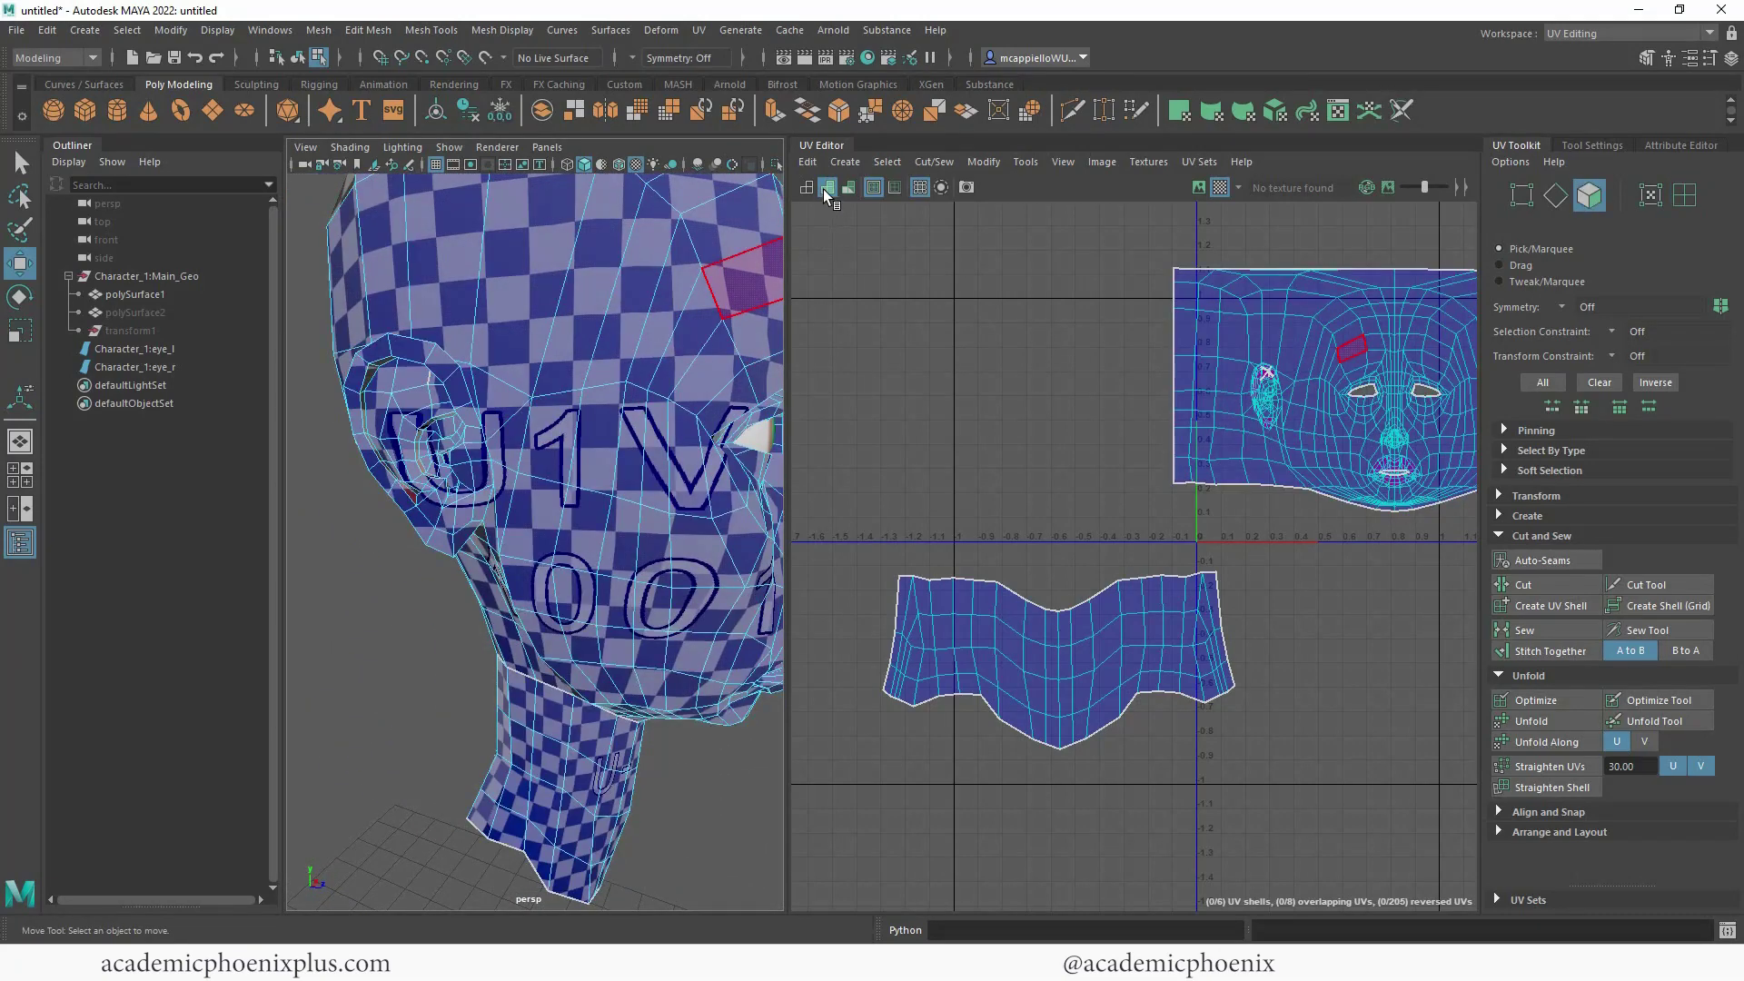
click(825, 189)
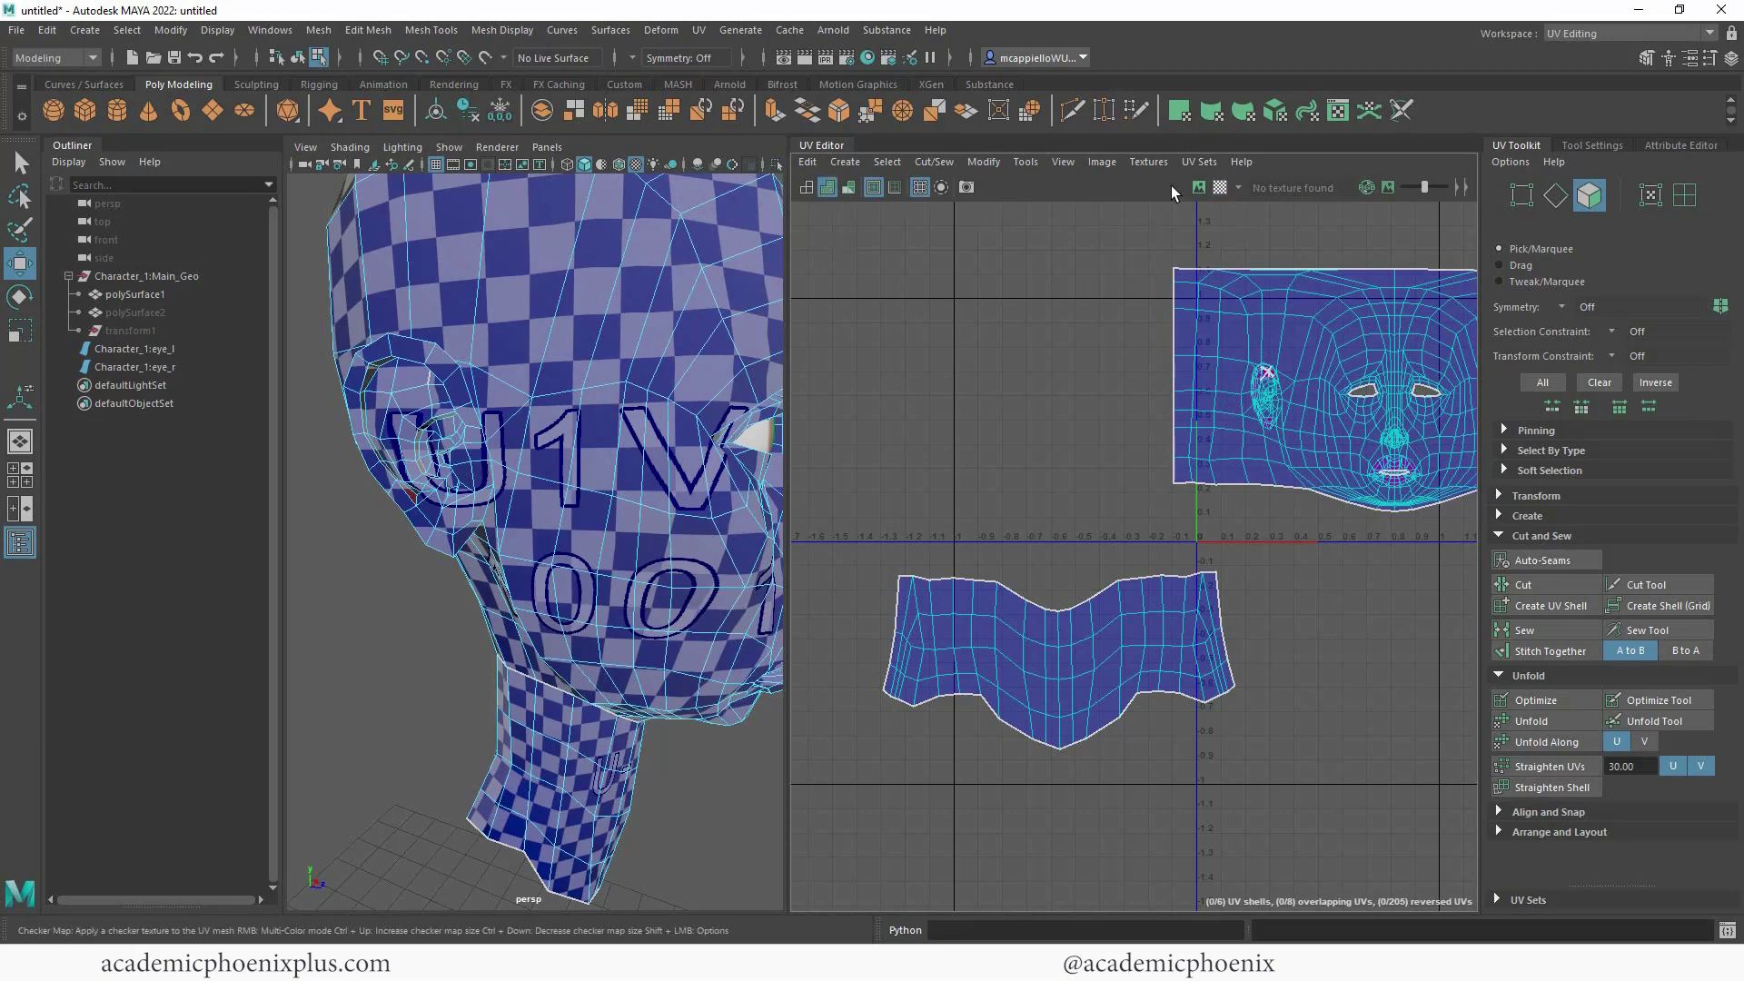
alt+right_drag(544, 292, 623, 244)
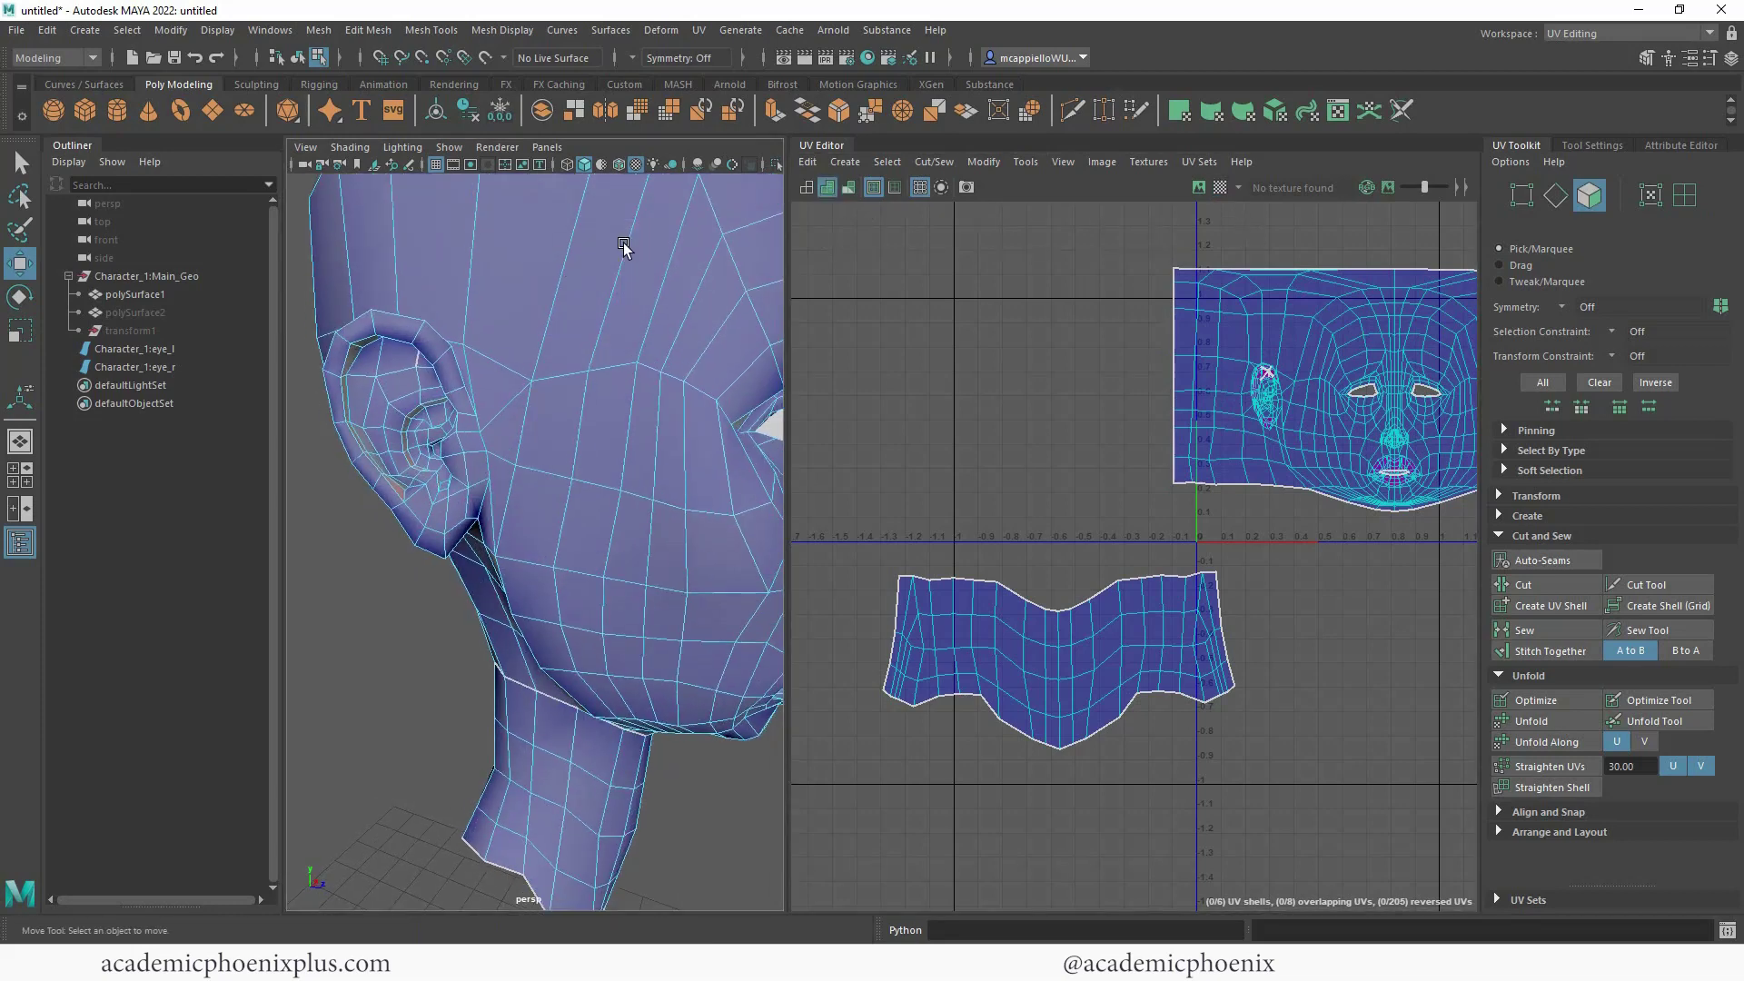
click(805, 187)
alt+drag(475, 330, 465, 354)
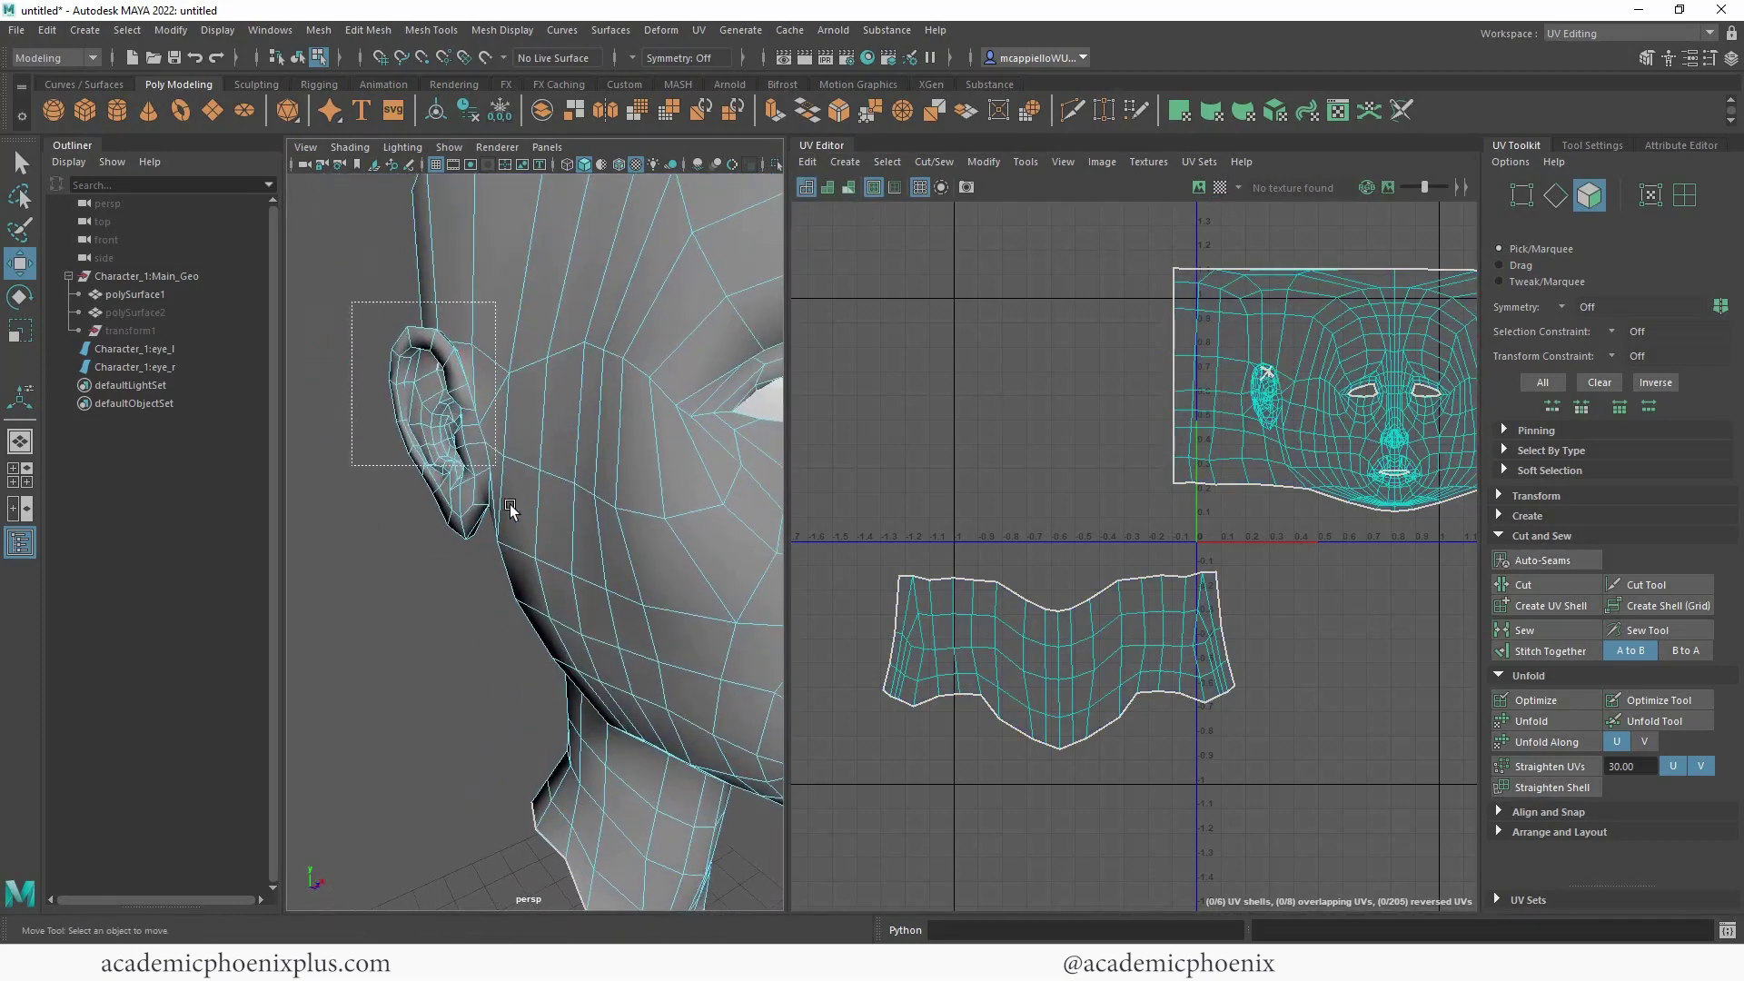
- Select a block of faces covering the second ear and deselect the surrounding faces on the head and cheek
drag(509, 505, 505, 550)
alt+drag(508, 545, 663, 513)
alt+right_drag(663, 513, 547, 258)
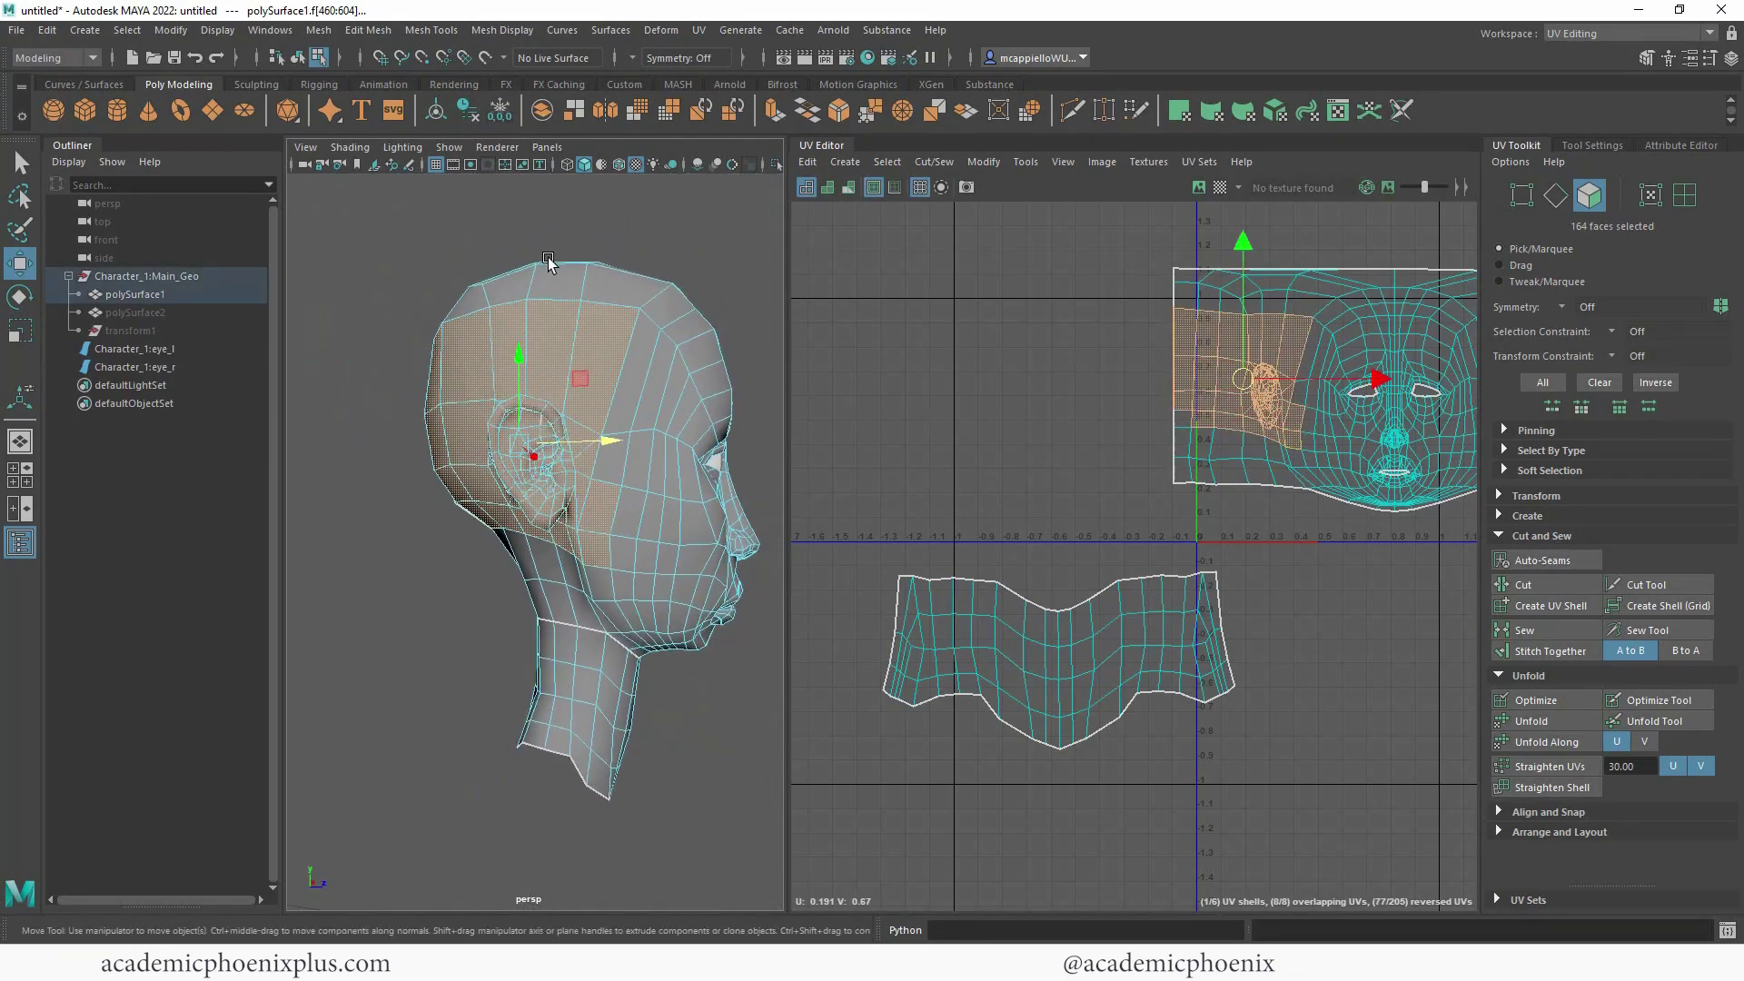
alt+drag(547, 258, 517, 386)
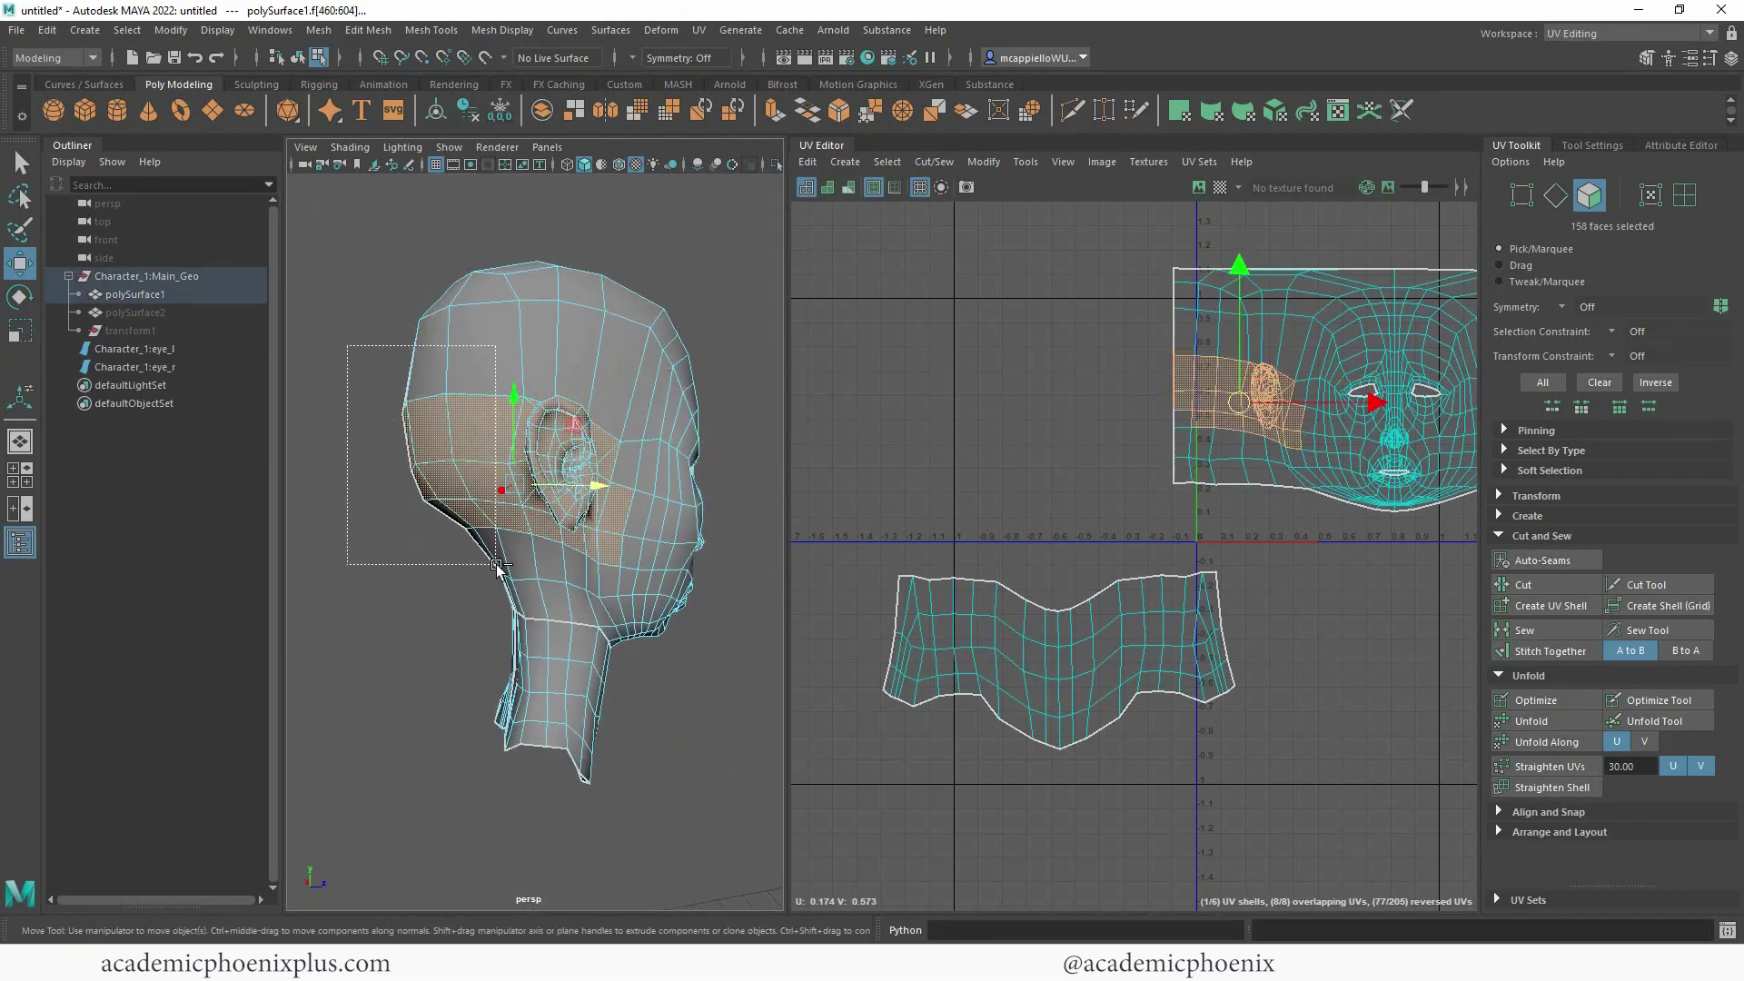
ctrl+drag(516, 586, 516, 586)
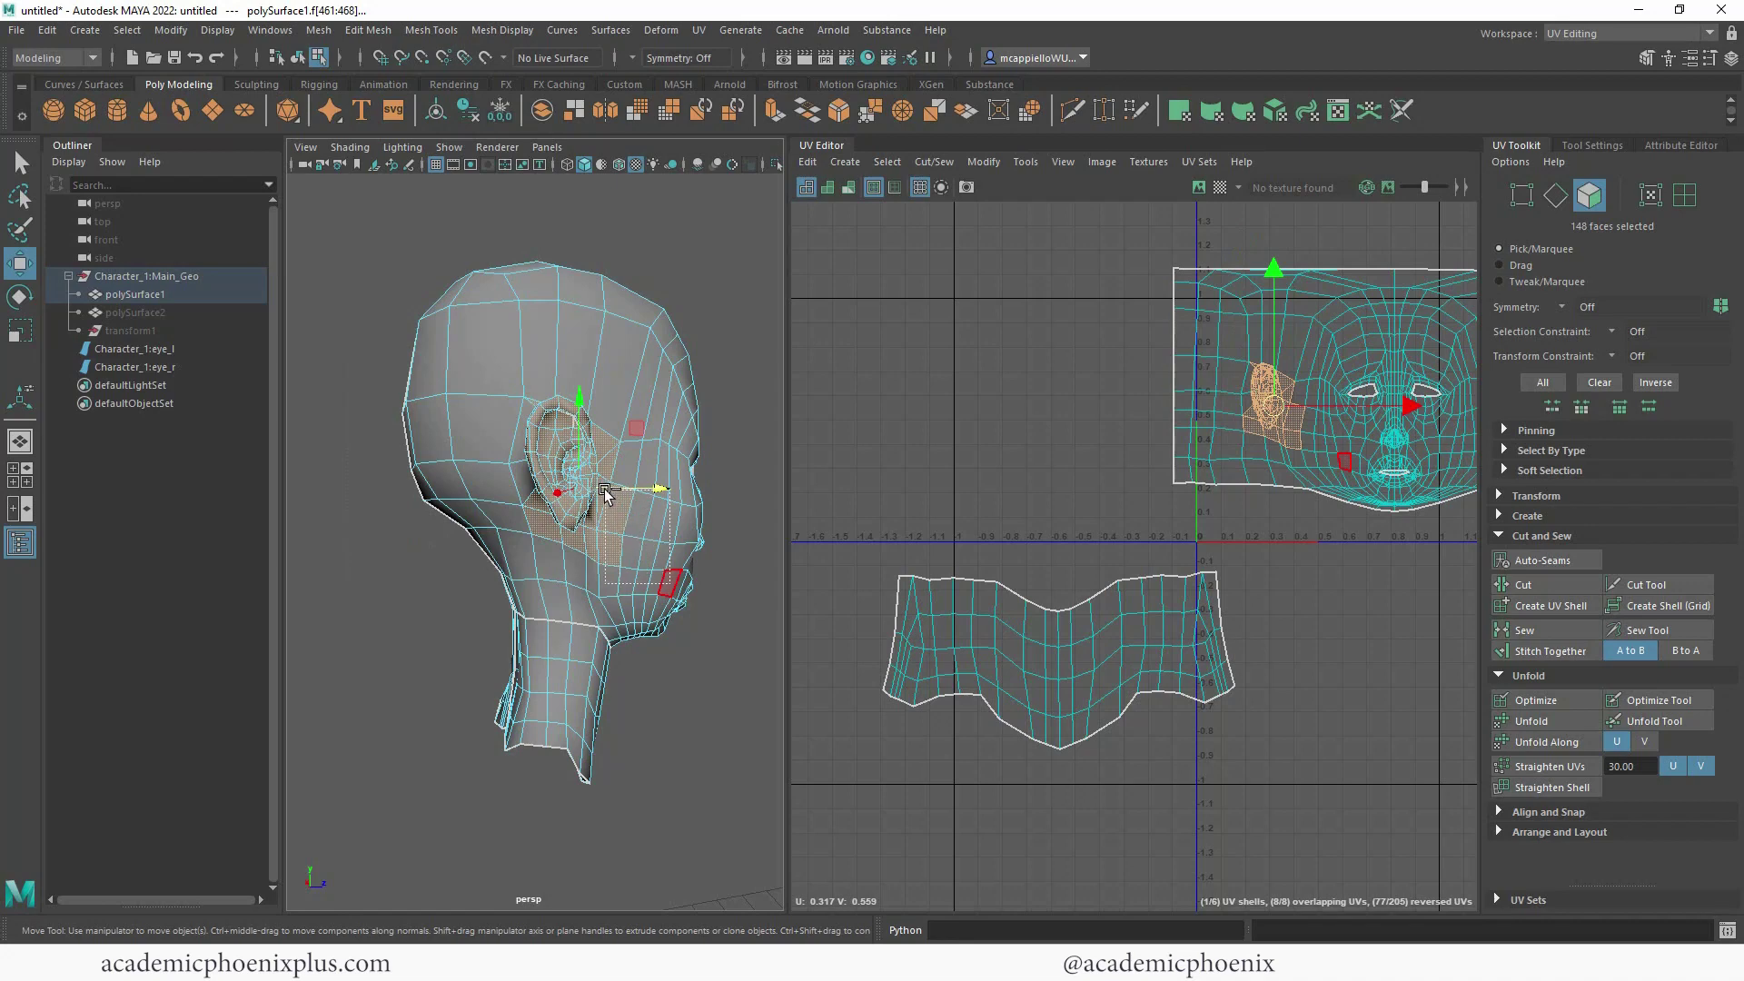
ctrl+drag(606, 491, 605, 490)
ctrl+drag(619, 588, 533, 543)
alt+drag(533, 543, 663, 516)
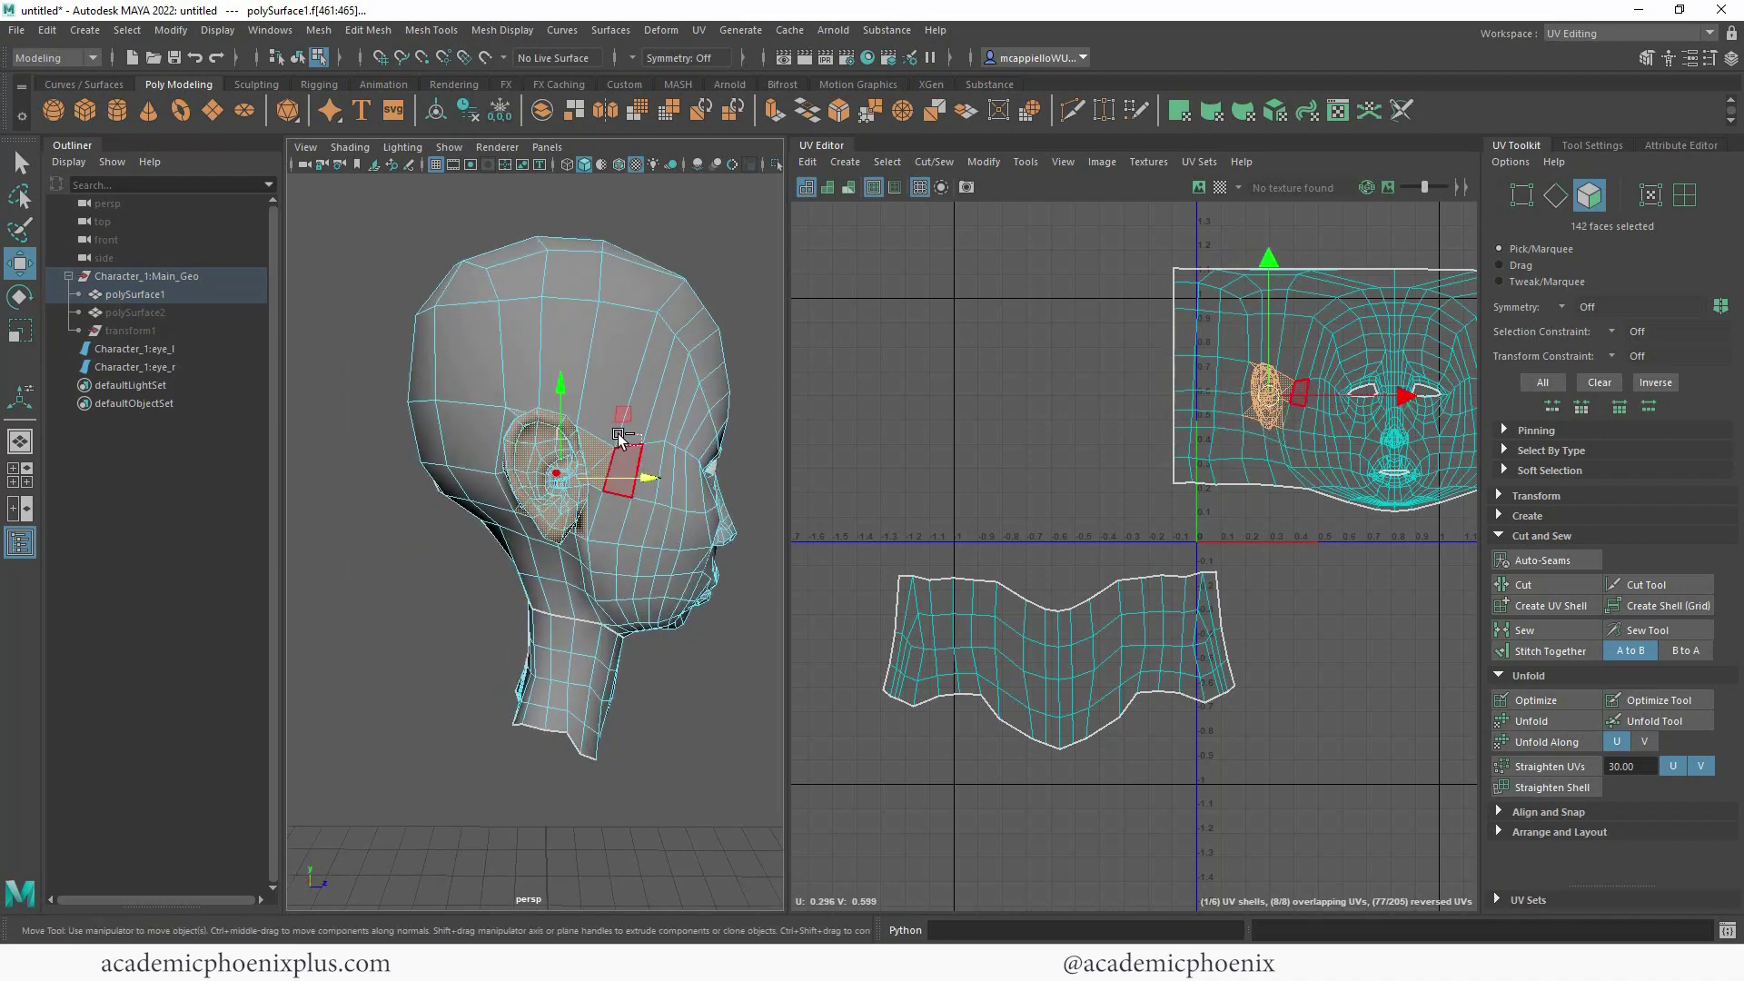
- Deselect the remaining head faces around and behind the second ear so only the ear's own faces are selected
ctrl+drag(605, 446, 608, 465)
alt+right_drag(611, 513, 953, 493)
mouse_move(643, 448)
alt+mouse_down()
mouse_move(564, 486)
mouse_move(635, 584)
mouse_move(657, 448)
alt+mouse_up()
ctrl+click(551, 364)
ctrl+click(550, 327)
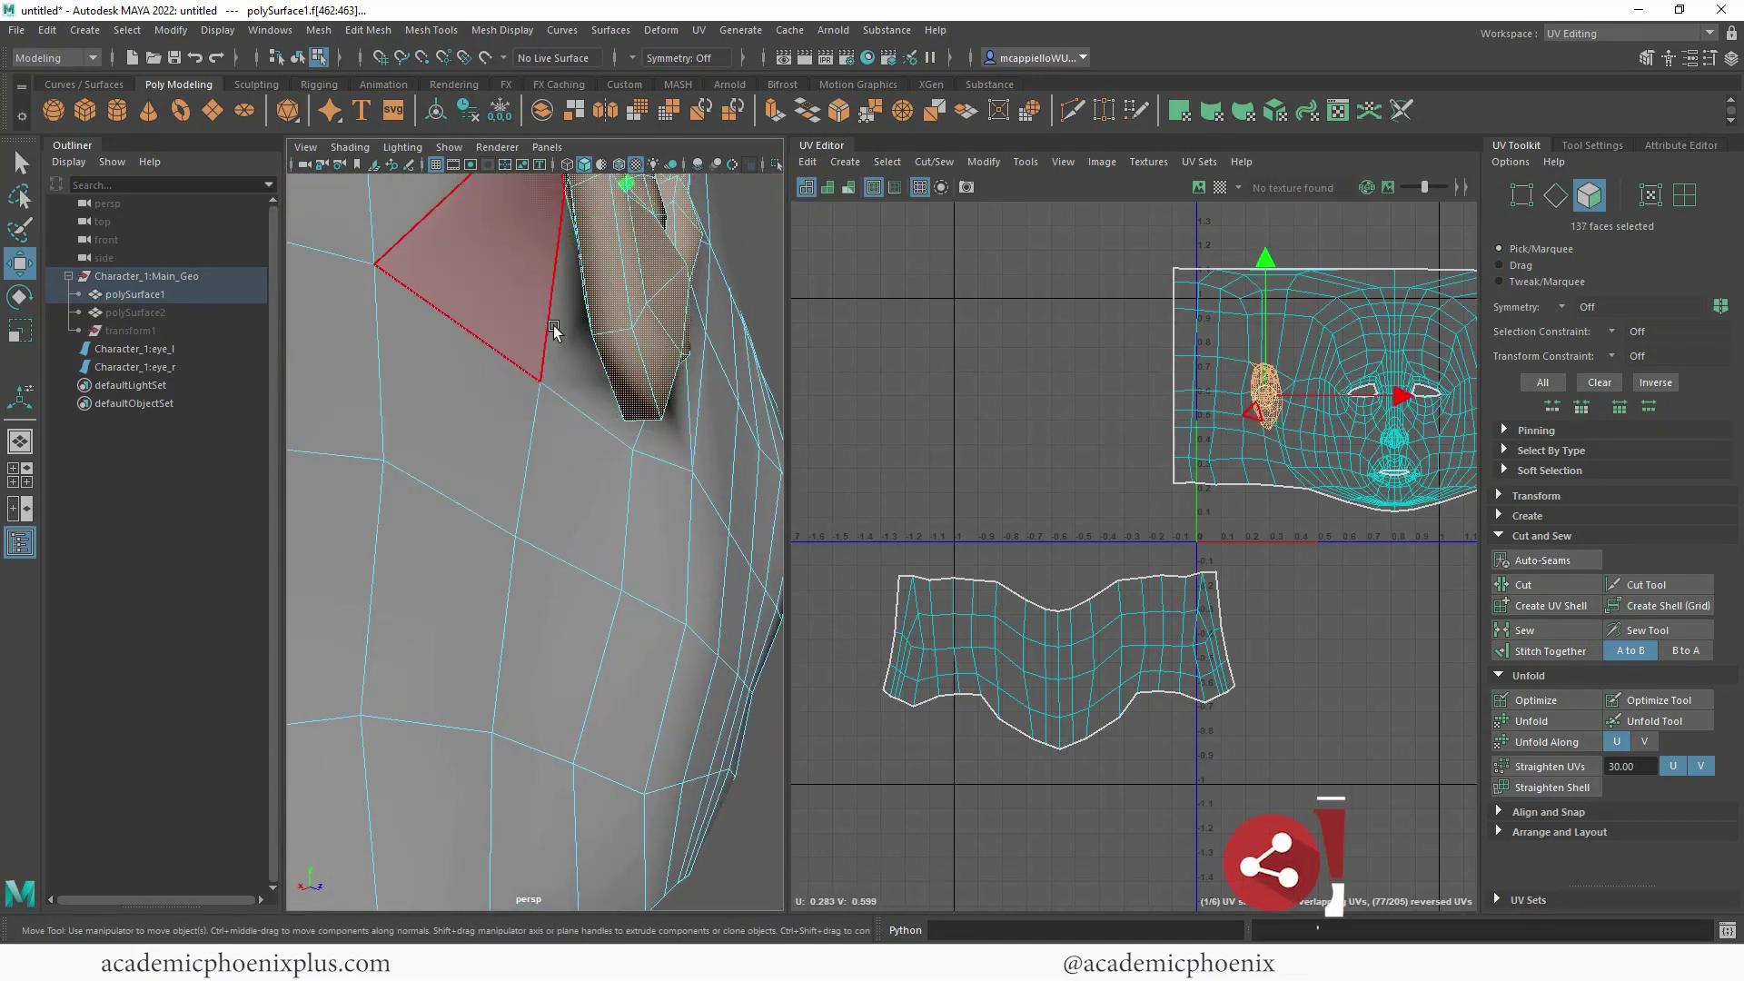
alt+drag(553, 327, 479, 555)
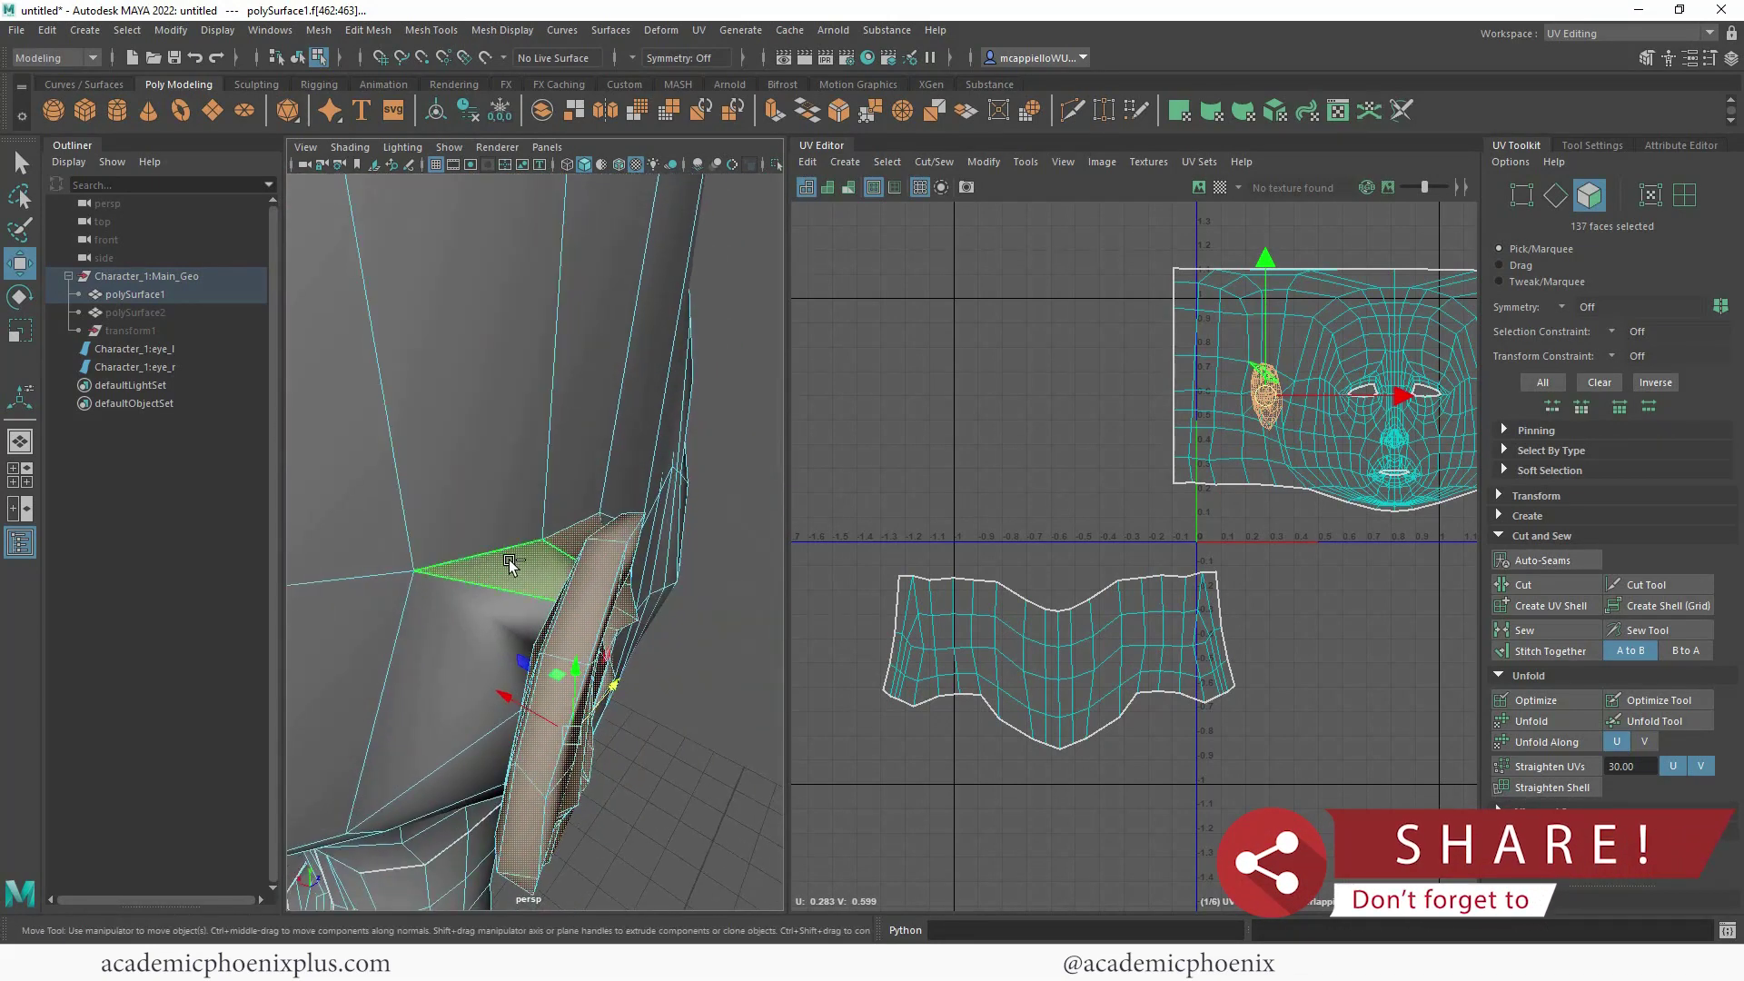
ctrl+click(509, 563)
ctrl+click(557, 545)
alt+drag(599, 467, 654, 350)
- Apply a planar UV projection to the selected ear faces and move the new shell to empty space beside the head shell
click(699, 29)
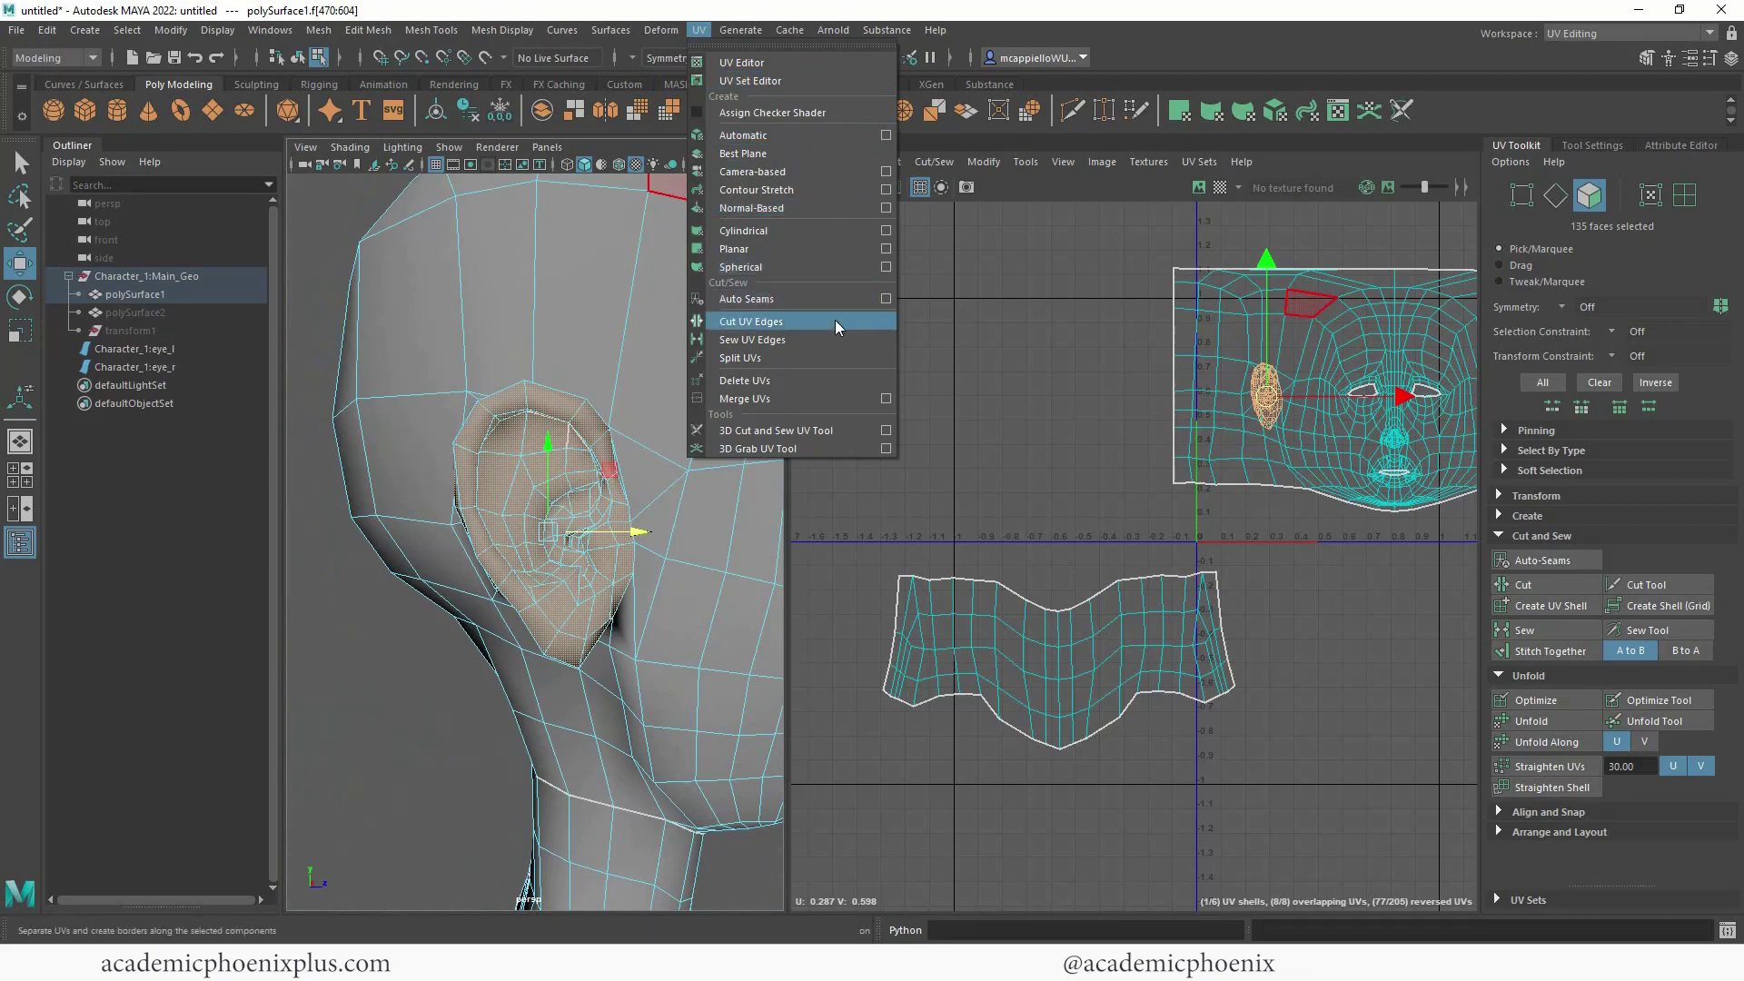
click(743, 248)
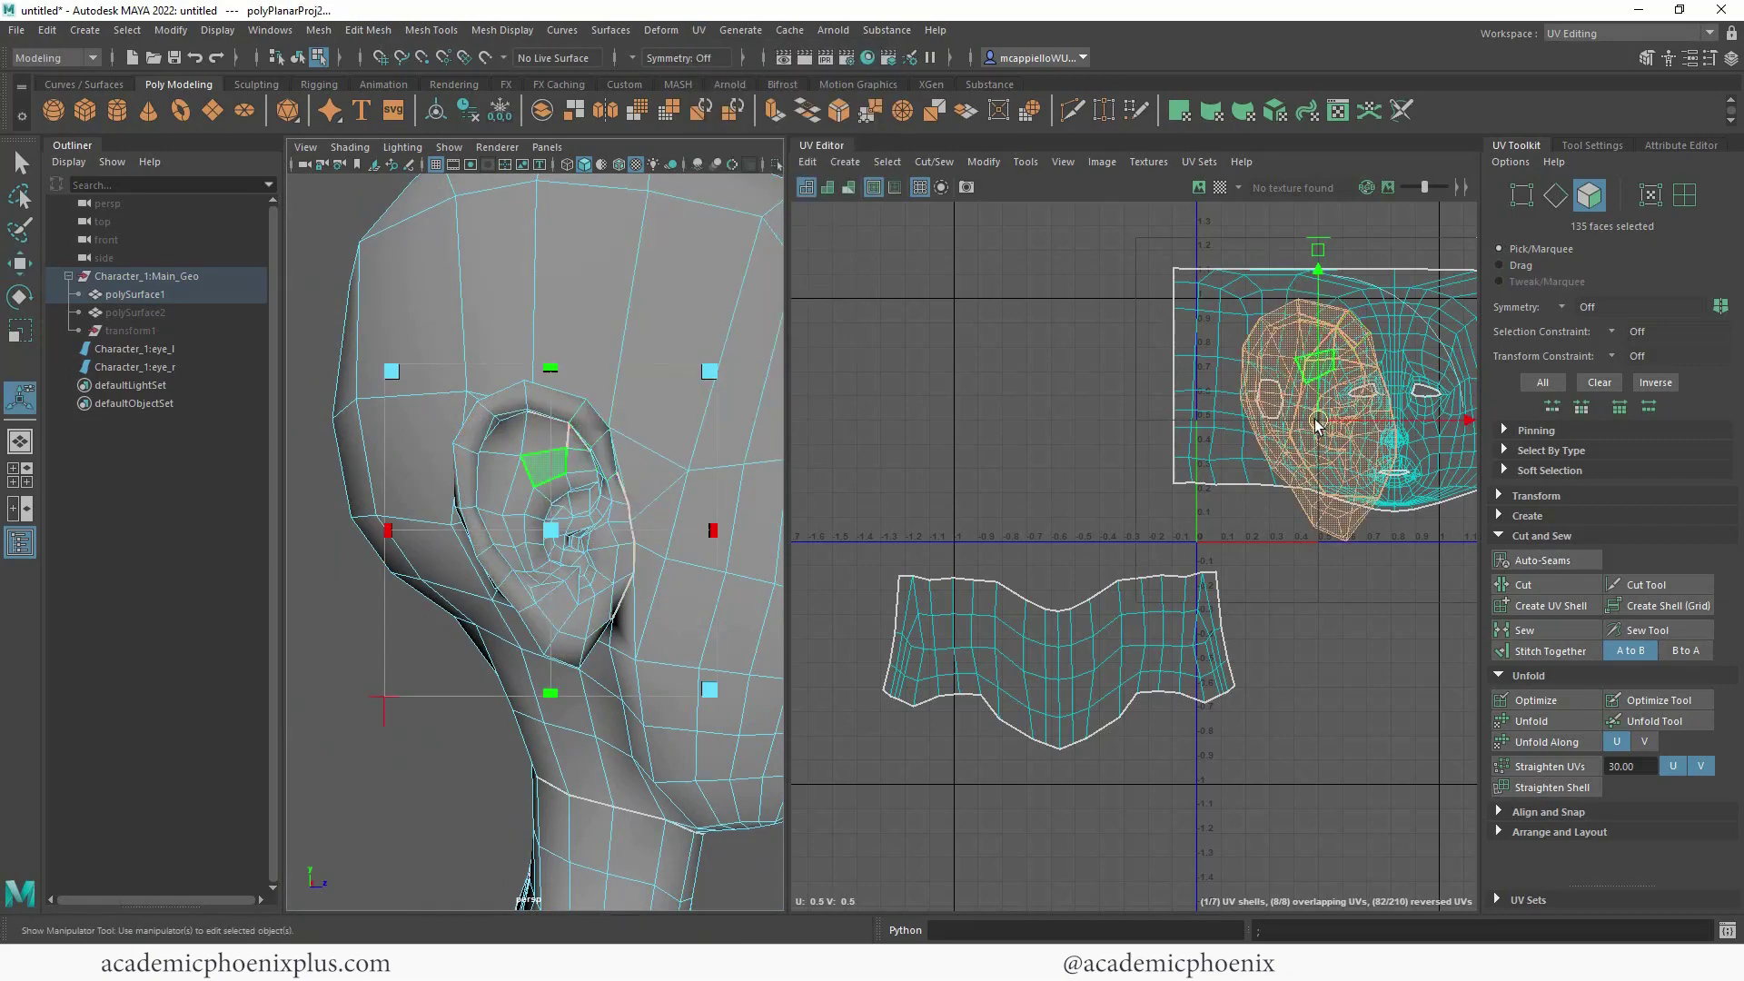
drag(1317, 424, 1028, 395)
- Select an edge loop along the back rim of the ear and examine the geometry and borders around it
alt+drag(482, 517, 576, 450)
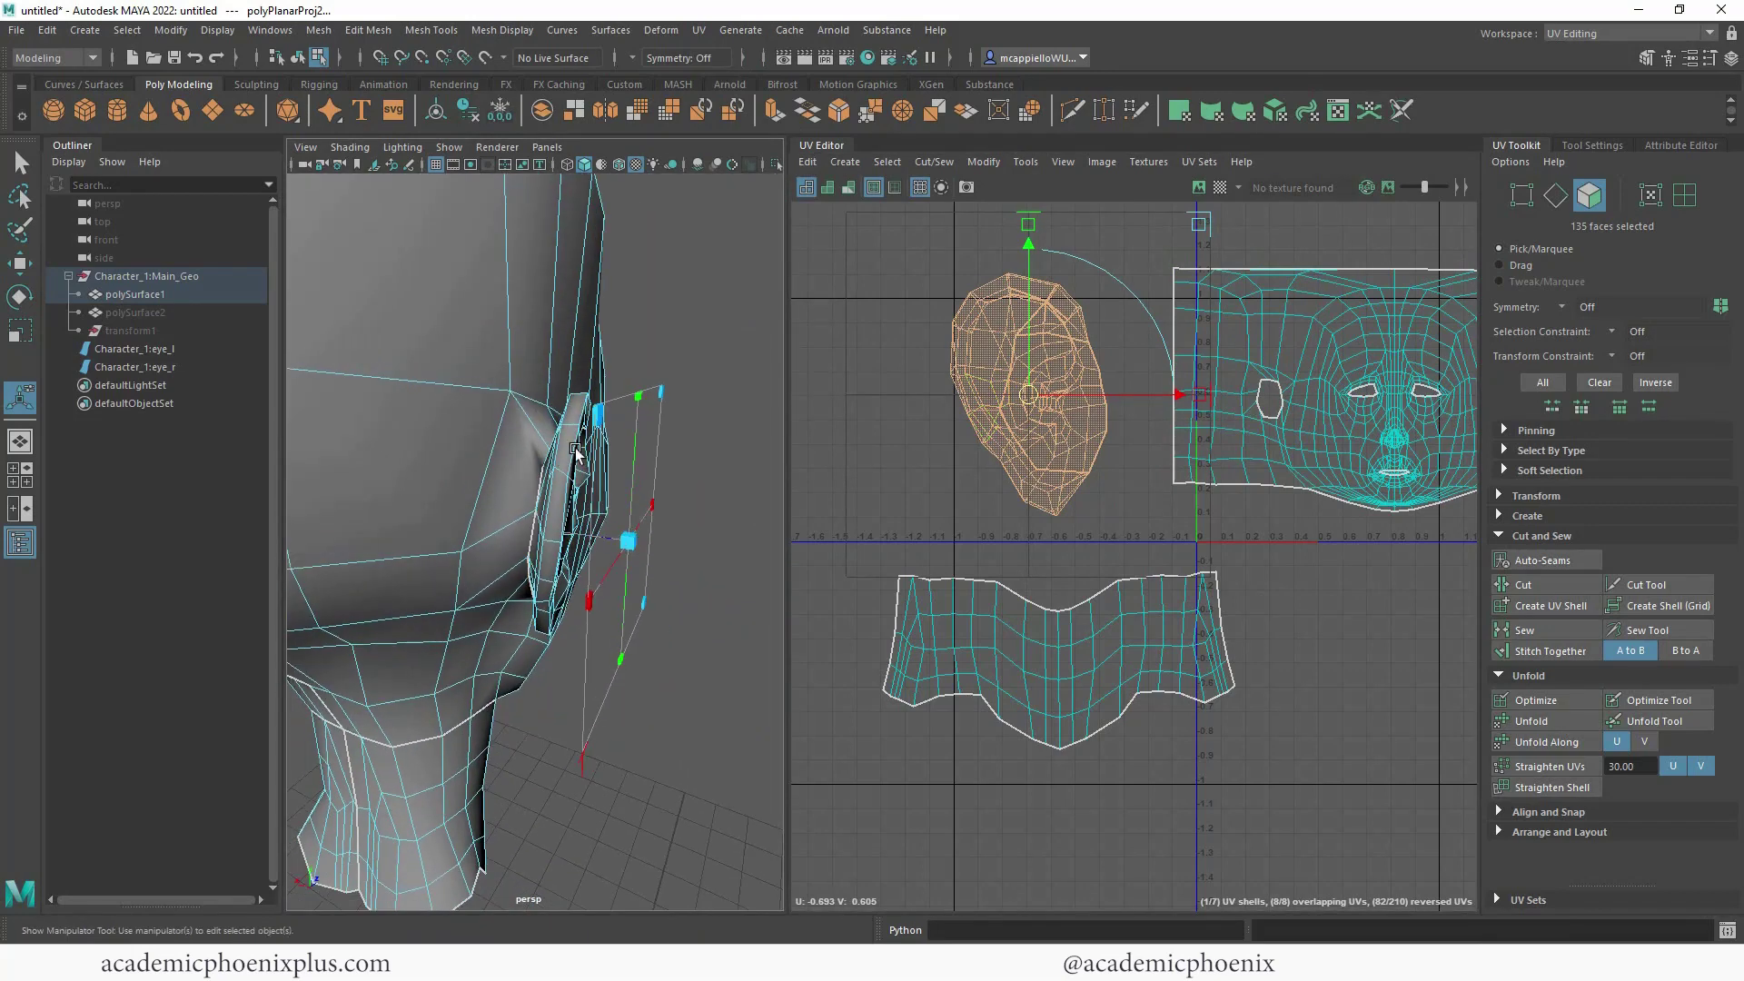
alt+right_drag(576, 450, 759, 455)
alt+drag(759, 455, 619, 460)
right_drag(724, 452, 741, 396)
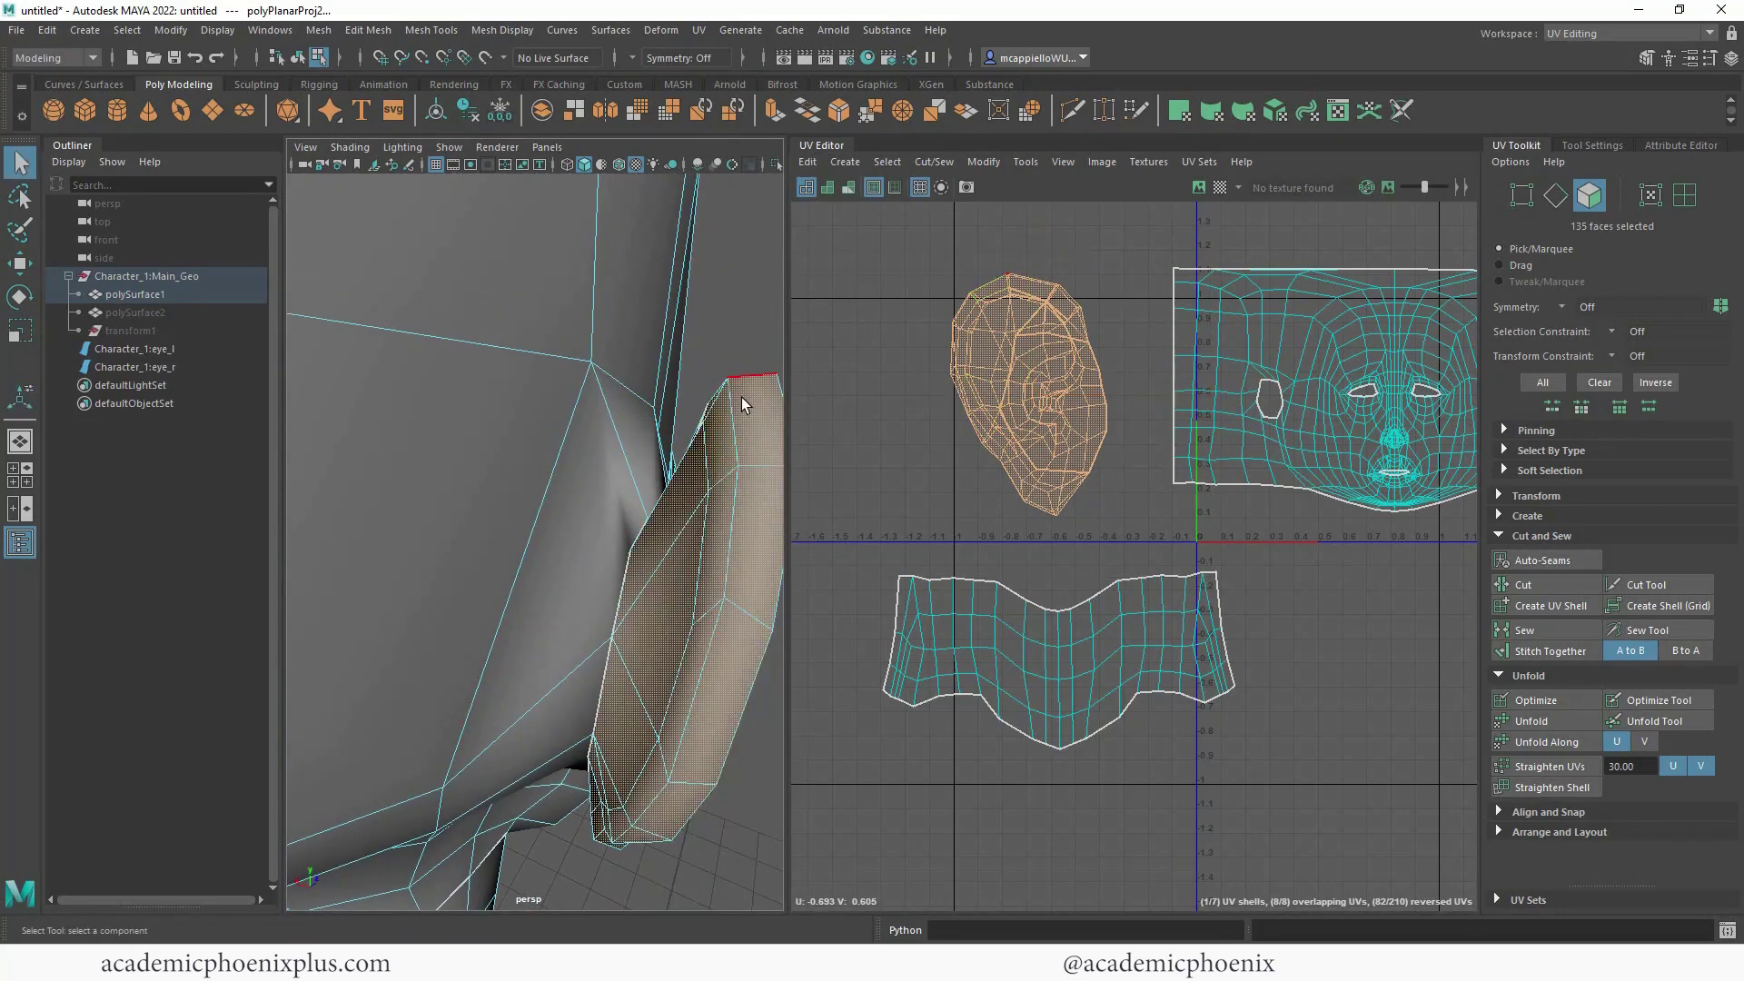
key(F10)
click(734, 434)
alt+drag(731, 510, 339, 471)
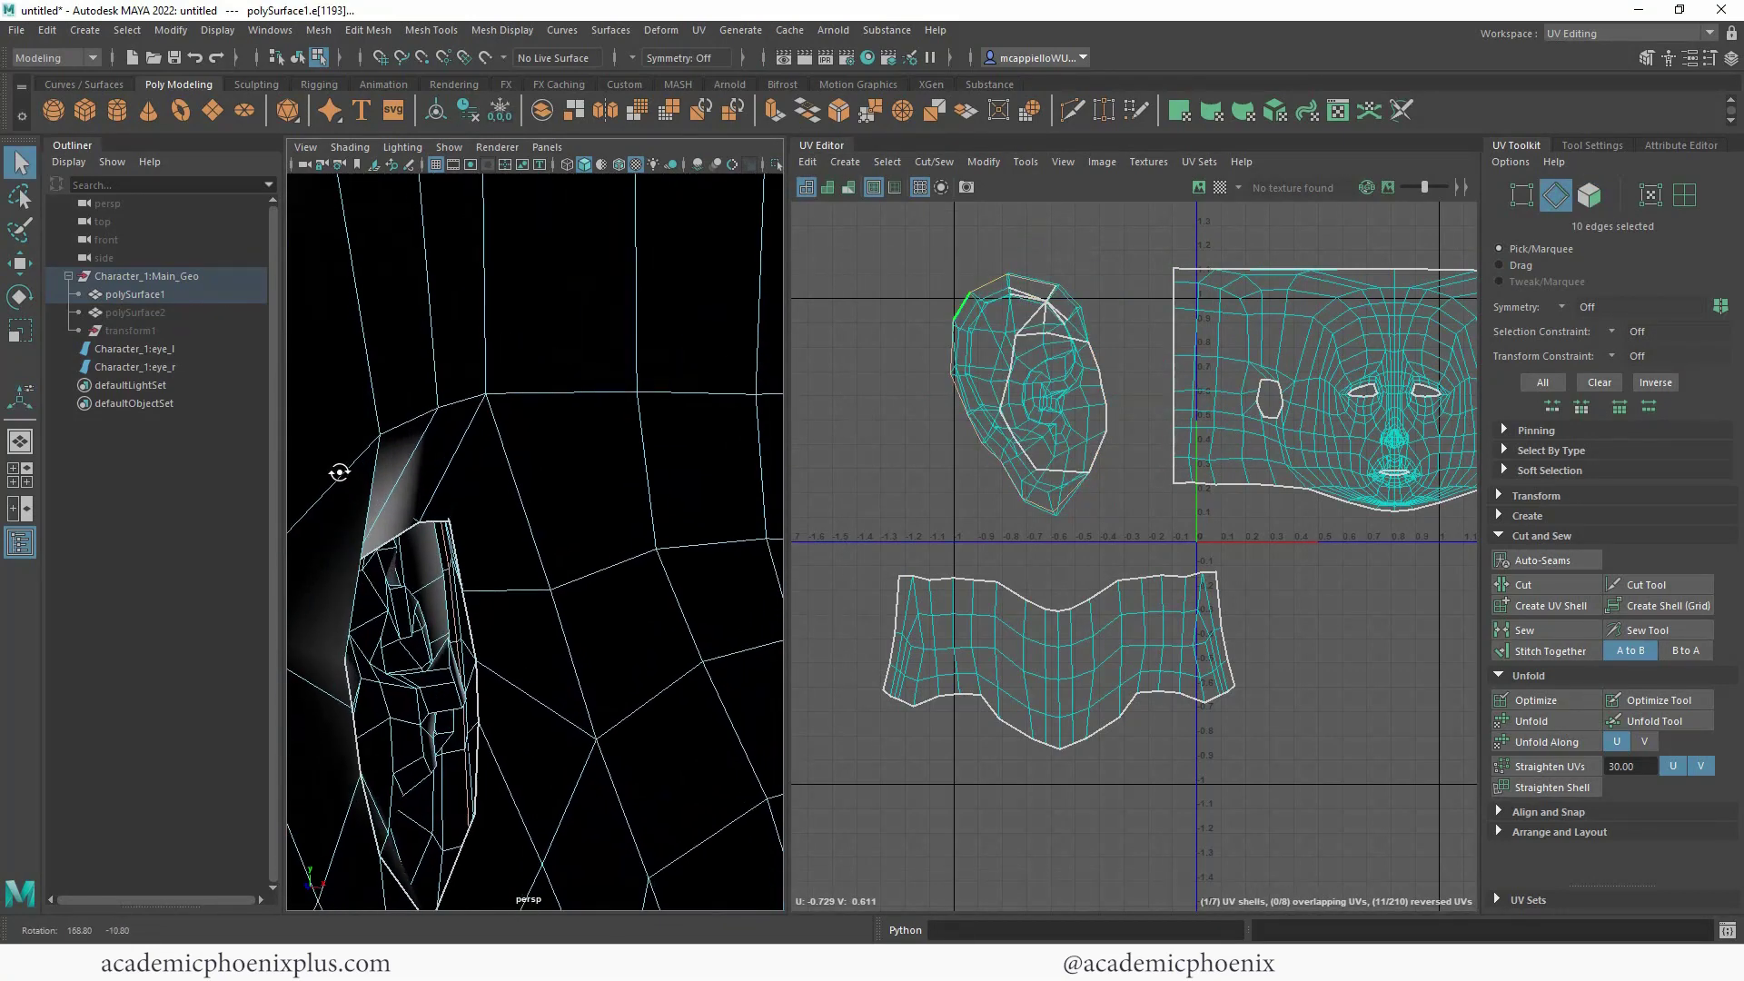
alt+right_drag(339, 471, 542, 454)
alt+drag(542, 453, 531, 385)
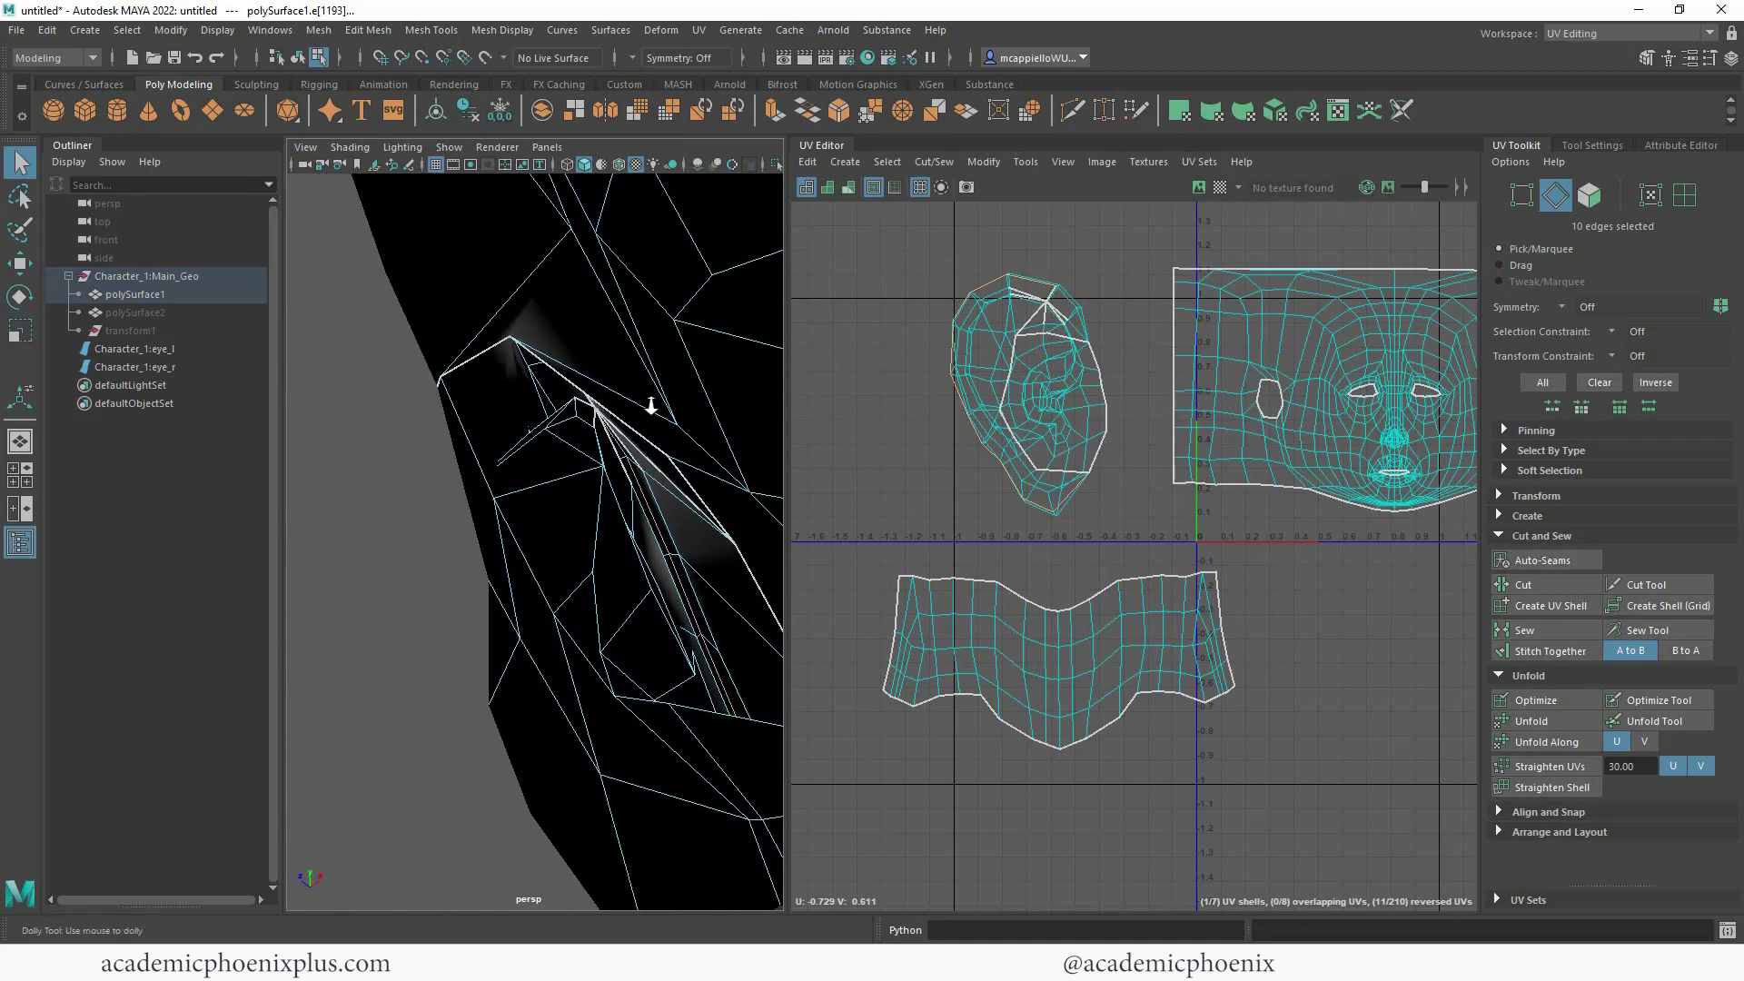
alt+drag(650, 405, 630, 421)
alt+middle_drag(631, 421, 613, 432)
alt+drag(613, 433, 472, 495)
- Try moving the projected ear's UVs, and undo that move
right_drag(1037, 330, 1107, 331)
click(1087, 312)
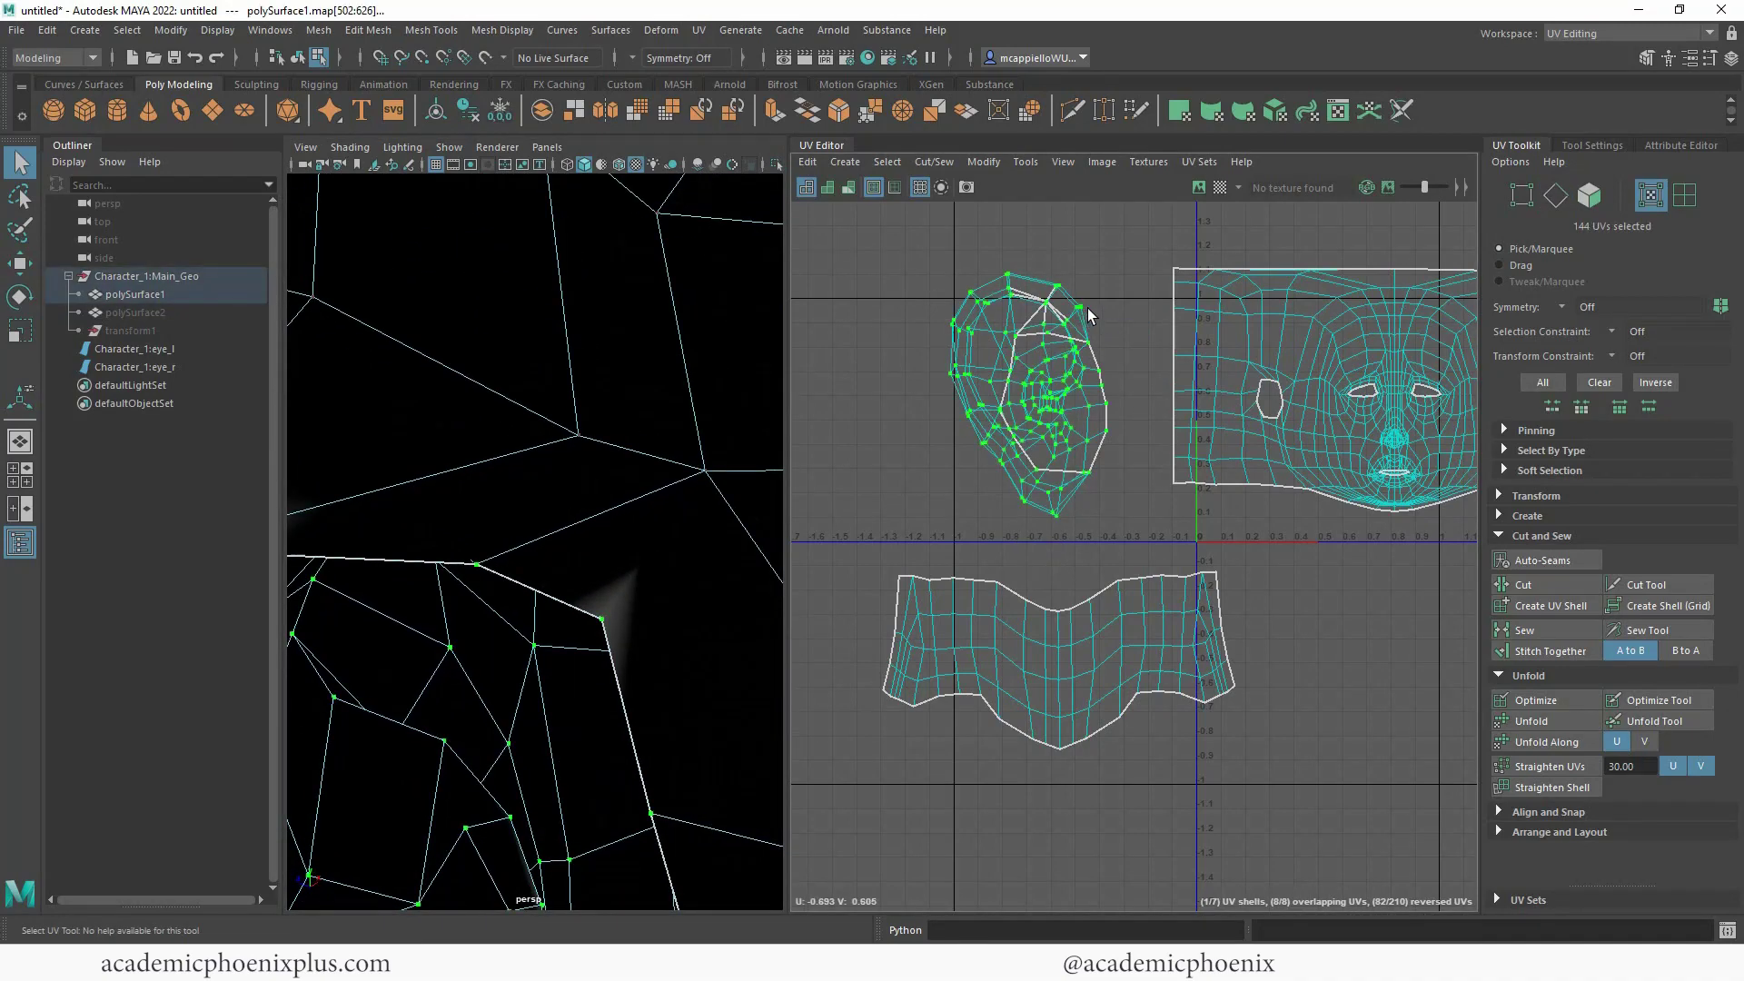
double_click(1008, 336)
drag(1023, 399, 1003, 394)
key(ctrl+z)
- Select a seam edge near the top of the ear and examine it up close on the model and in the UVs
alt+drag(521, 576, 533, 506)
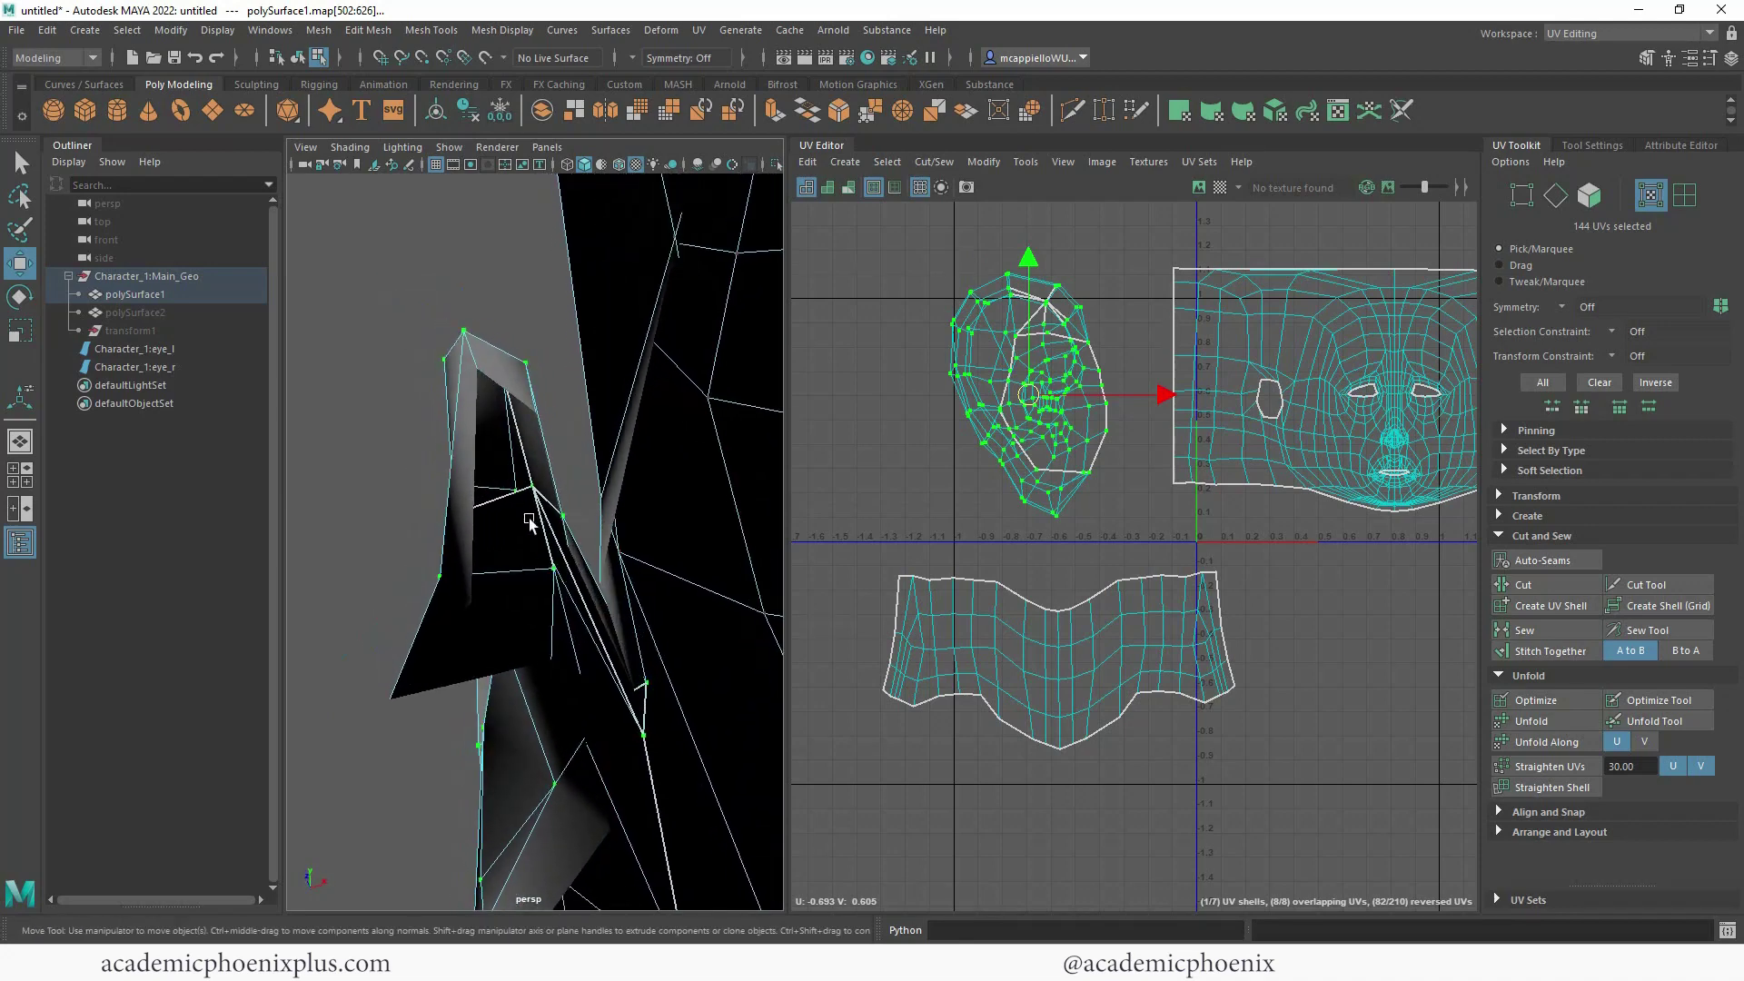
right_drag(532, 504, 512, 485)
click(505, 495)
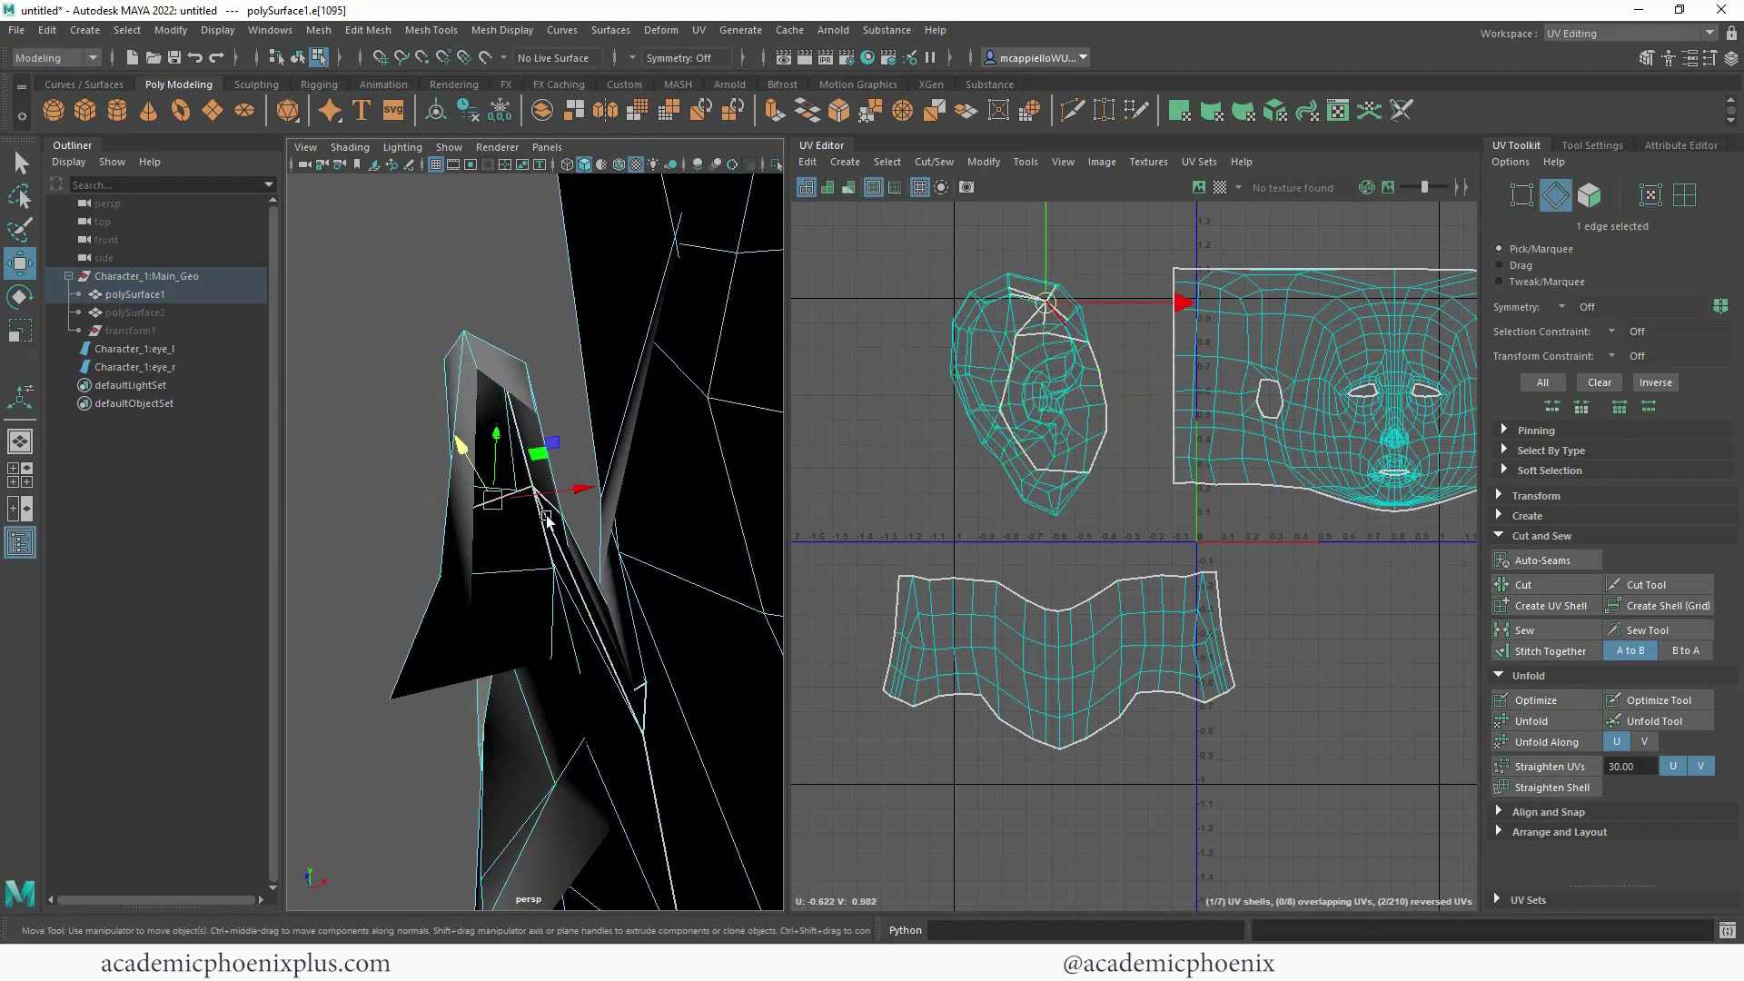
alt+drag(520, 504, 531, 524)
key(f)
alt+middle_drag(1163, 312, 1112, 337)
scroll(1044, 342, down, 3)
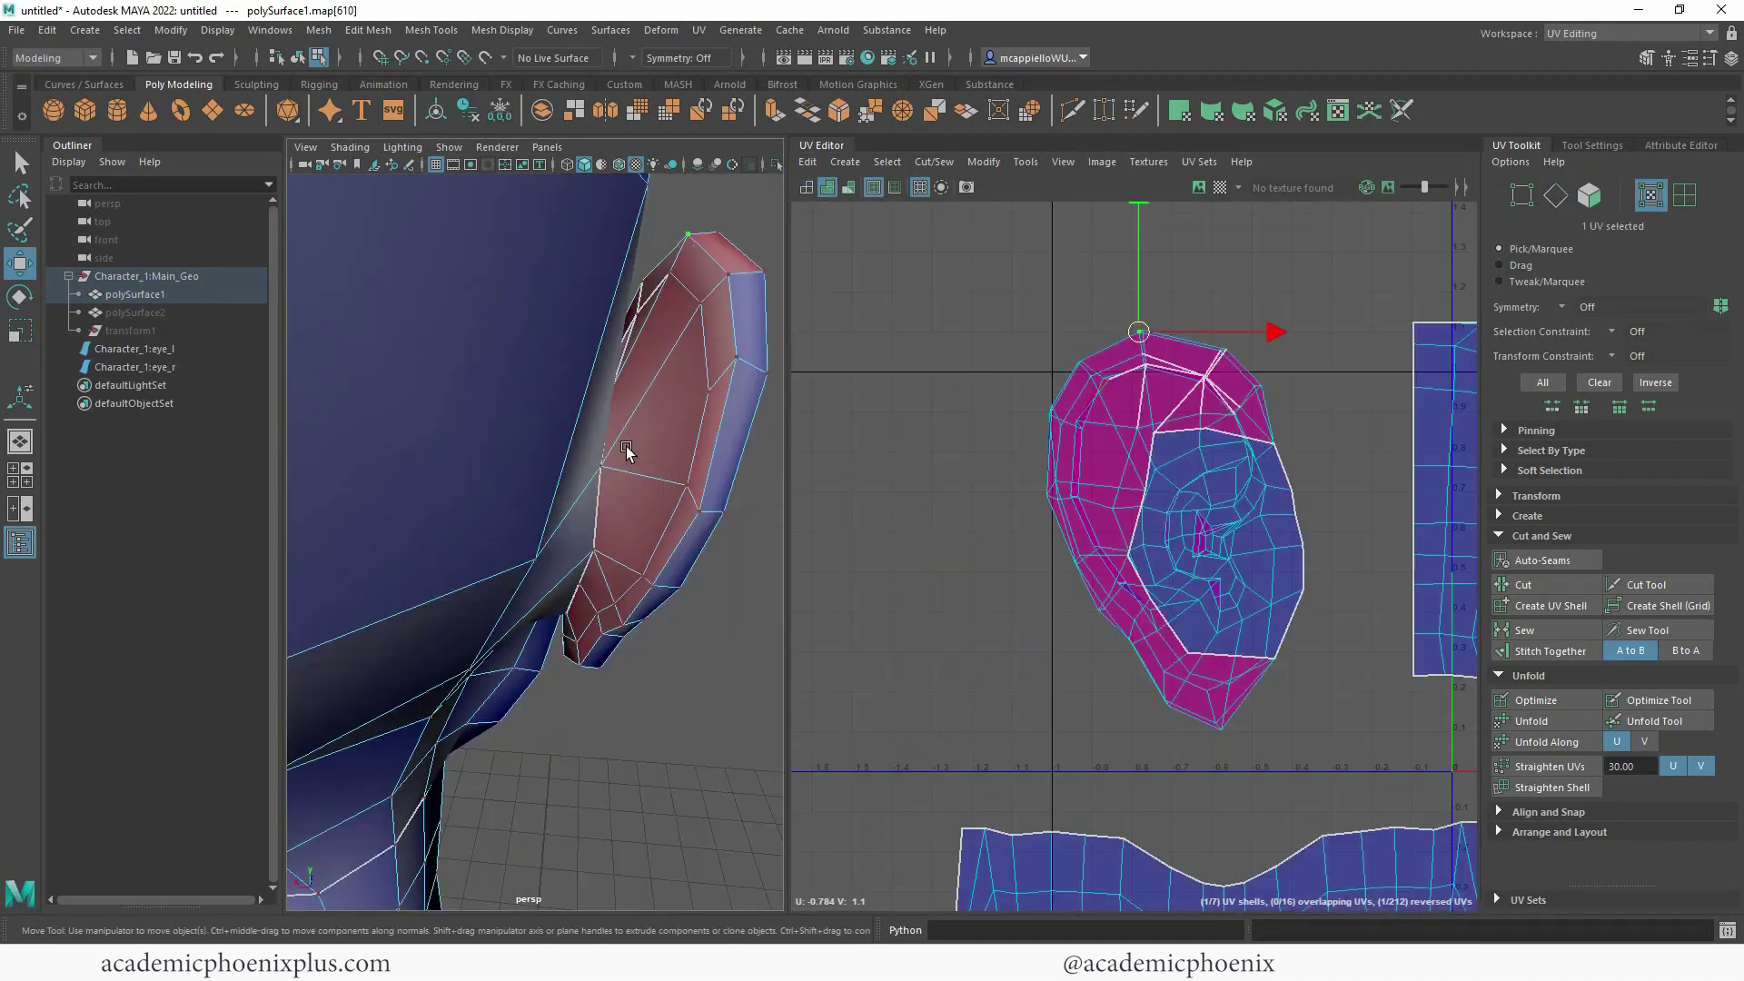
- Select the edge loop along the back rim of the second ear and cut its UVs to separate front from back
right_drag(654, 442, 653, 390)
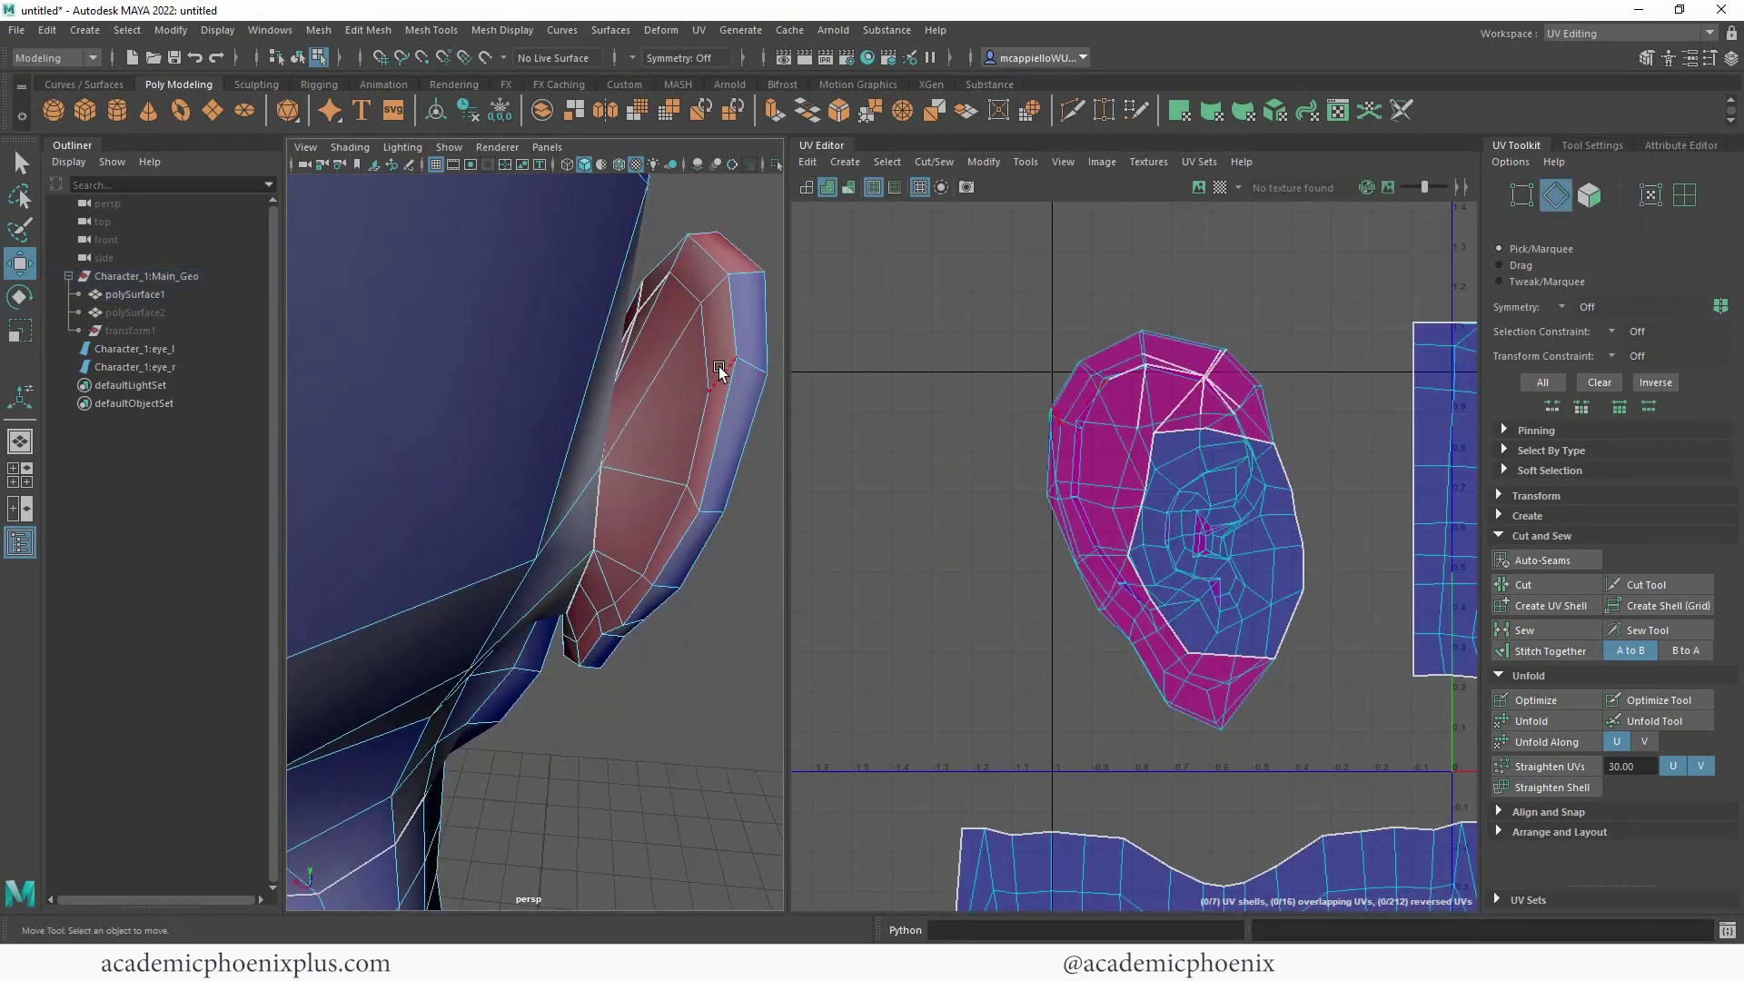
double_click(736, 343)
alt+drag(729, 366, 414, 309)
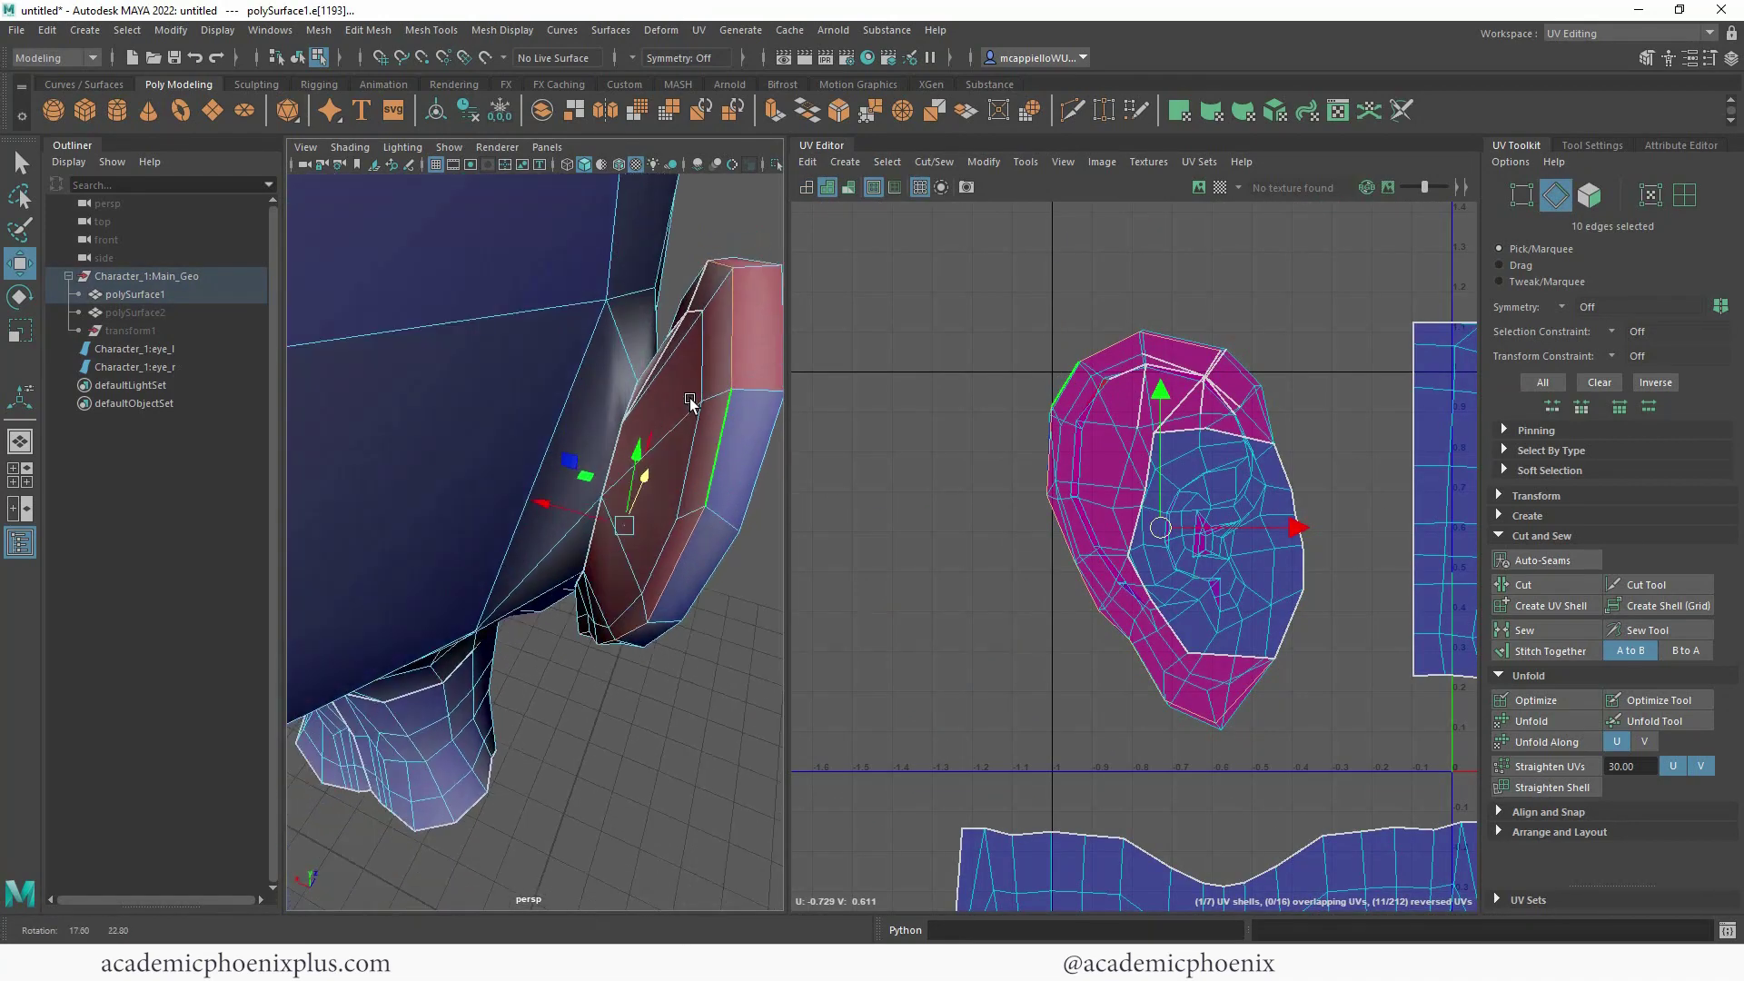
shift+right_drag(1197, 442, 1130, 463)
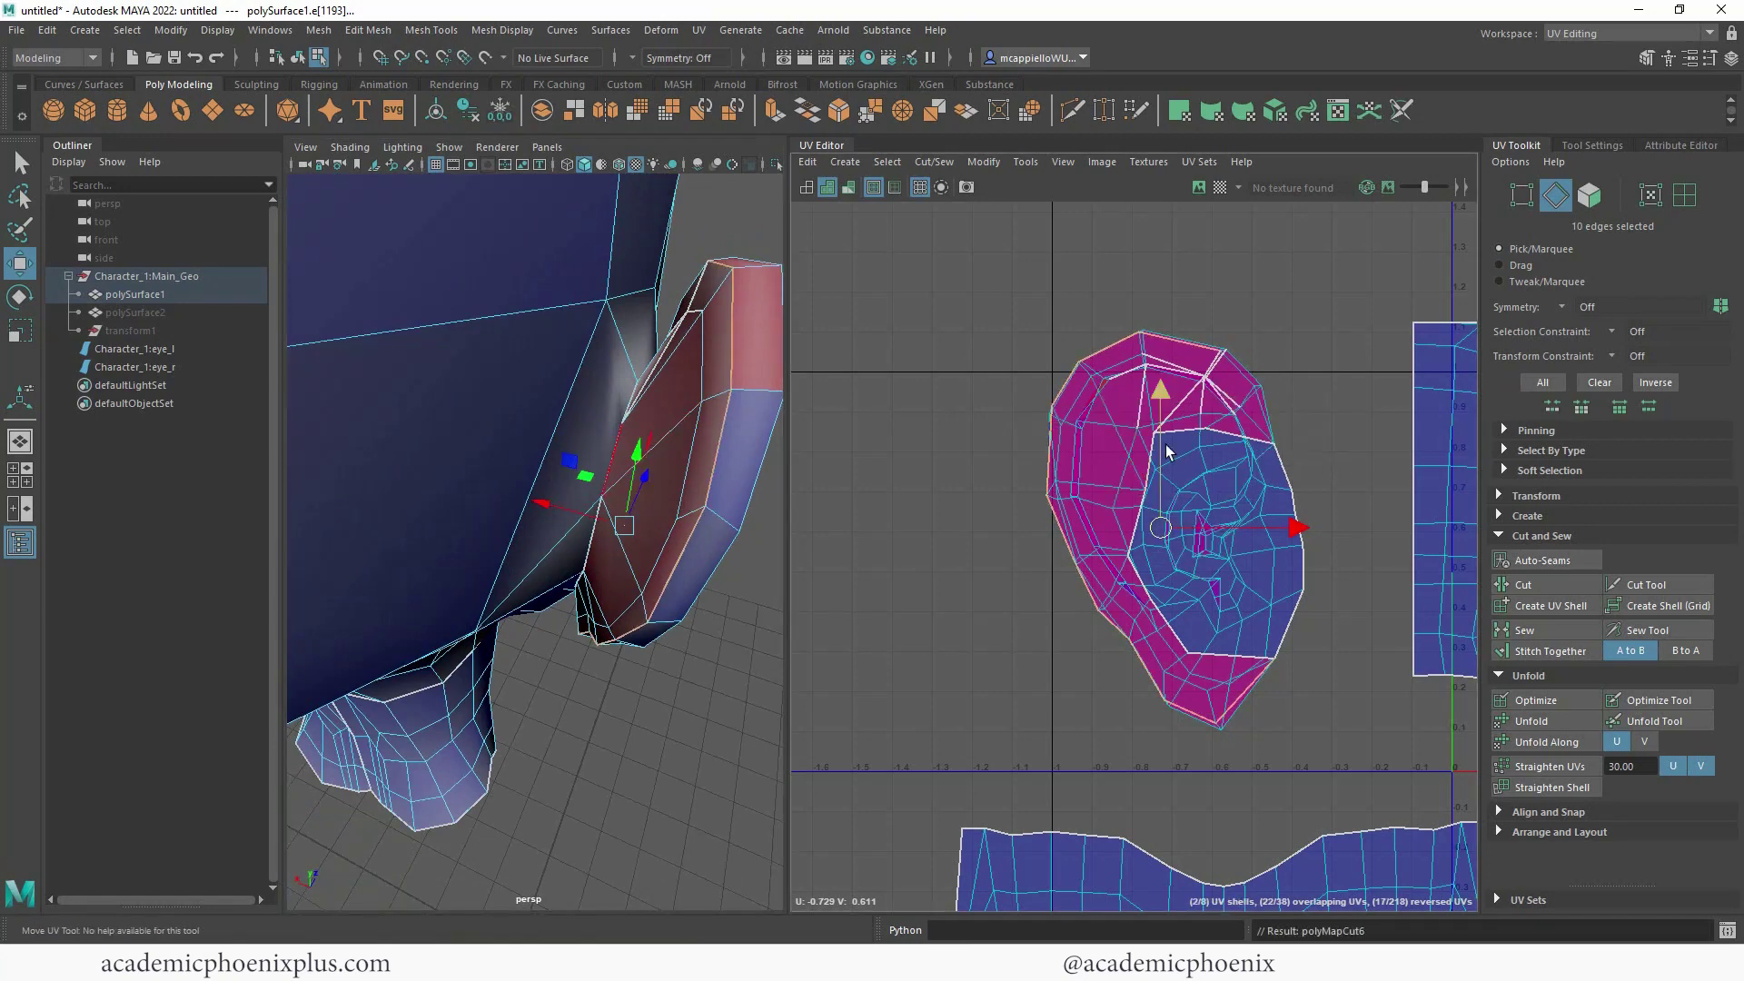
- Move the front ear's UV shell off the crescent-shaped back-of-ear shell to a spot above the face shell's corner
alt+middle_drag(1203, 433, 1050, 458)
right_drag(1078, 443, 1146, 444)
click(970, 466)
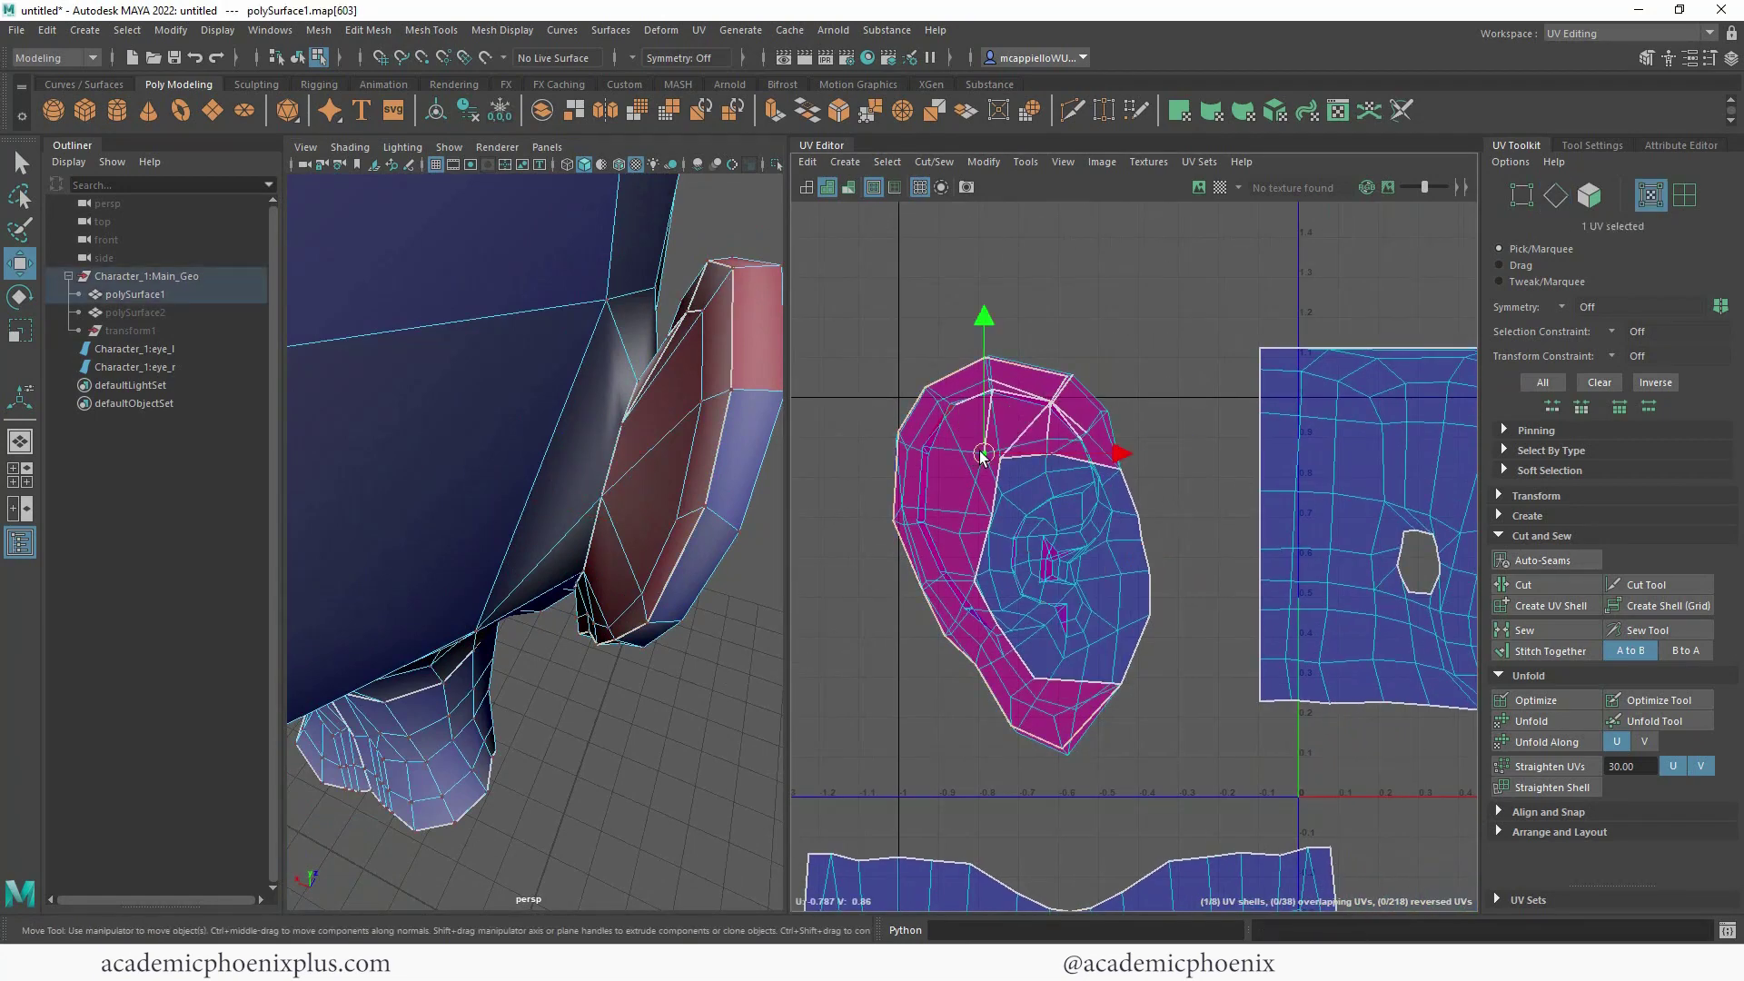
drag(1024, 551, 1177, 379)
alt+middle_drag(1178, 379, 1015, 517)
drag(1016, 518, 999, 443)
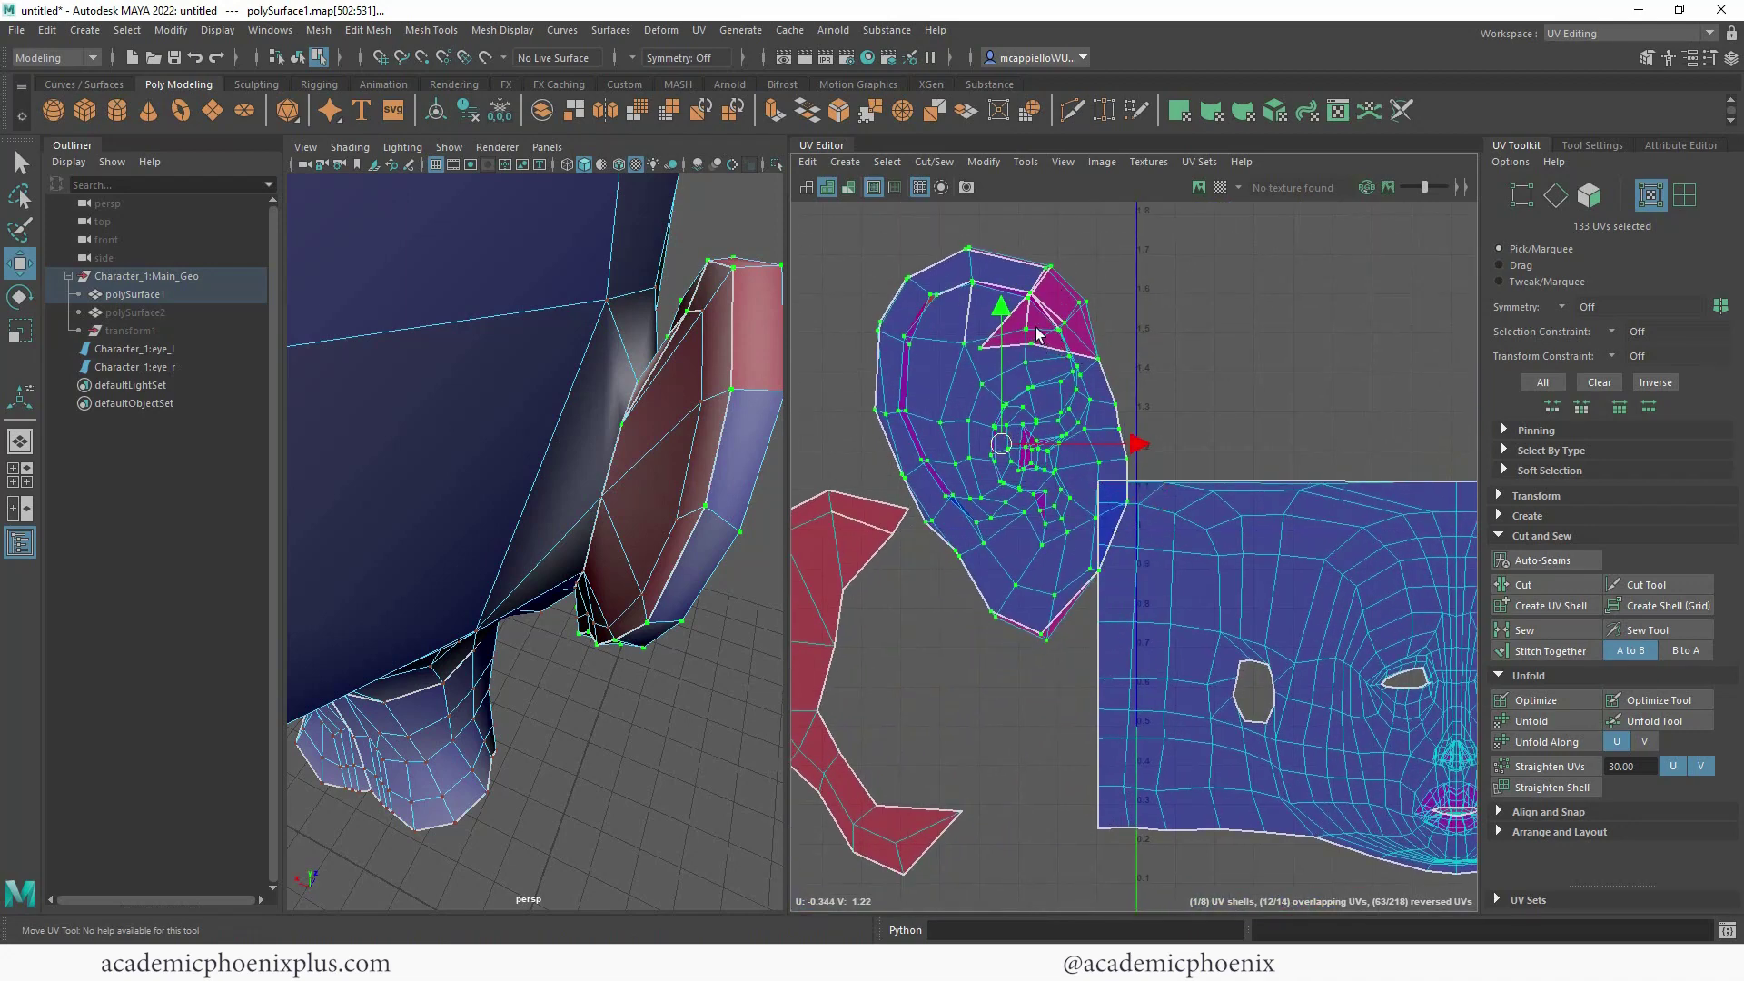
click(988, 346)
key(ctrl+z)
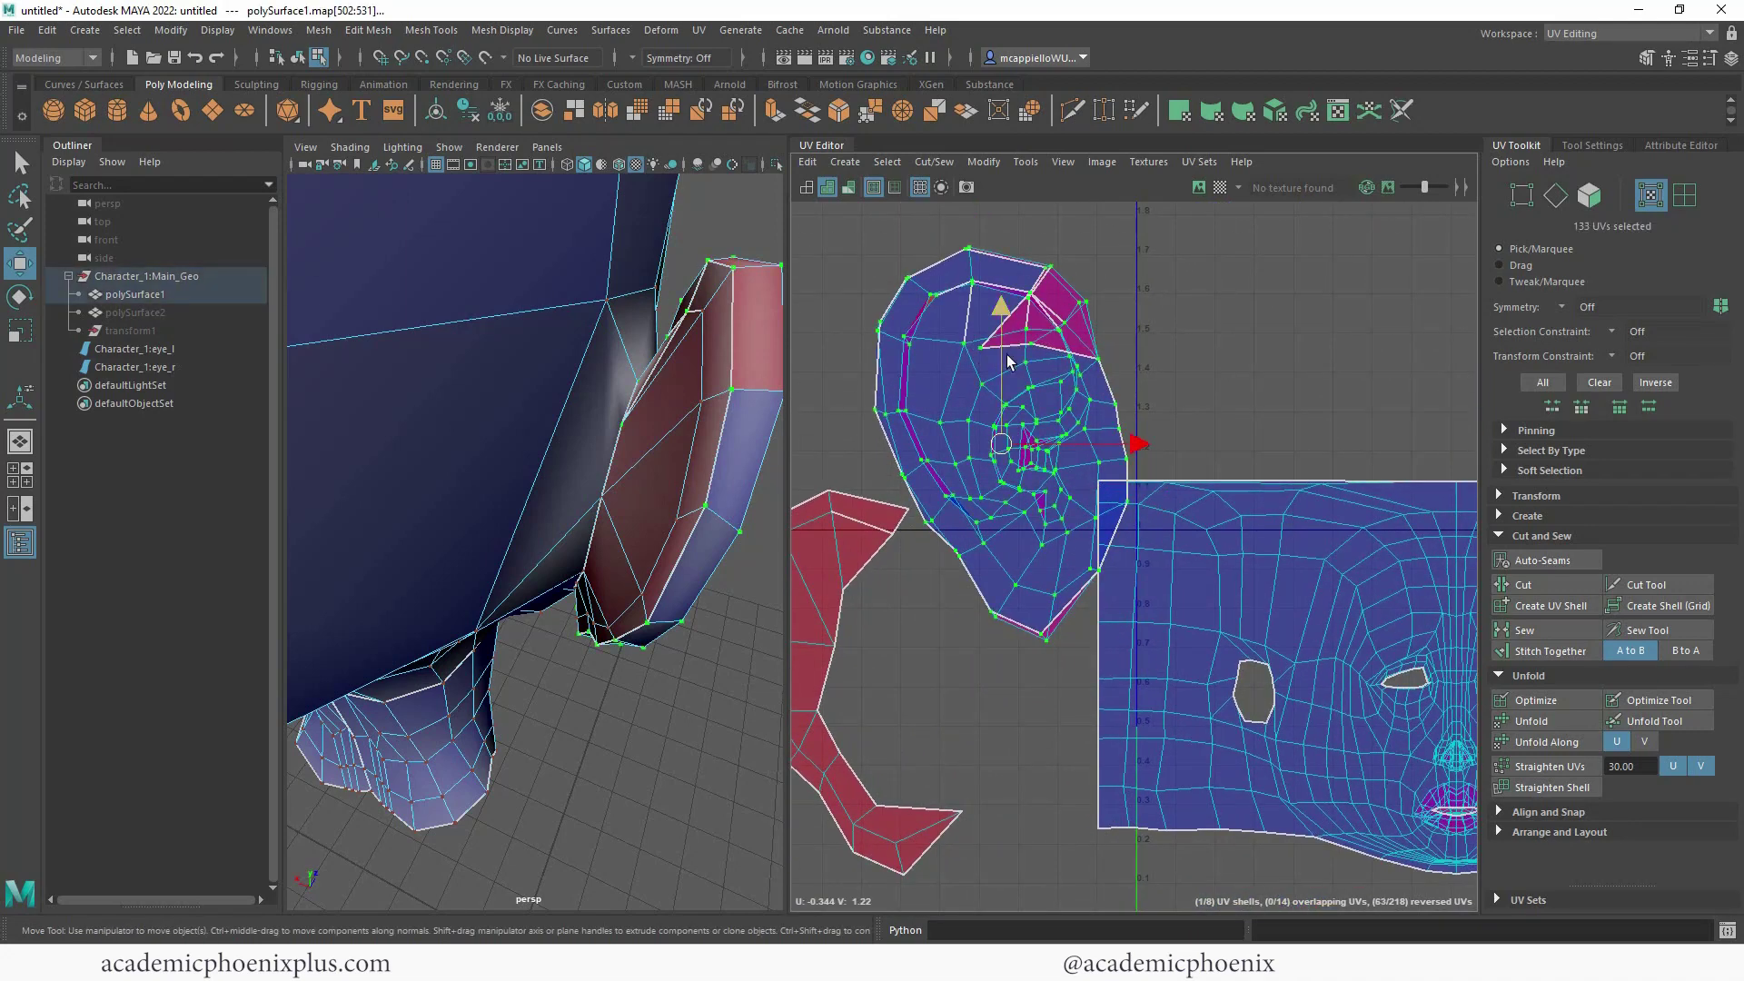
click(1192, 335)
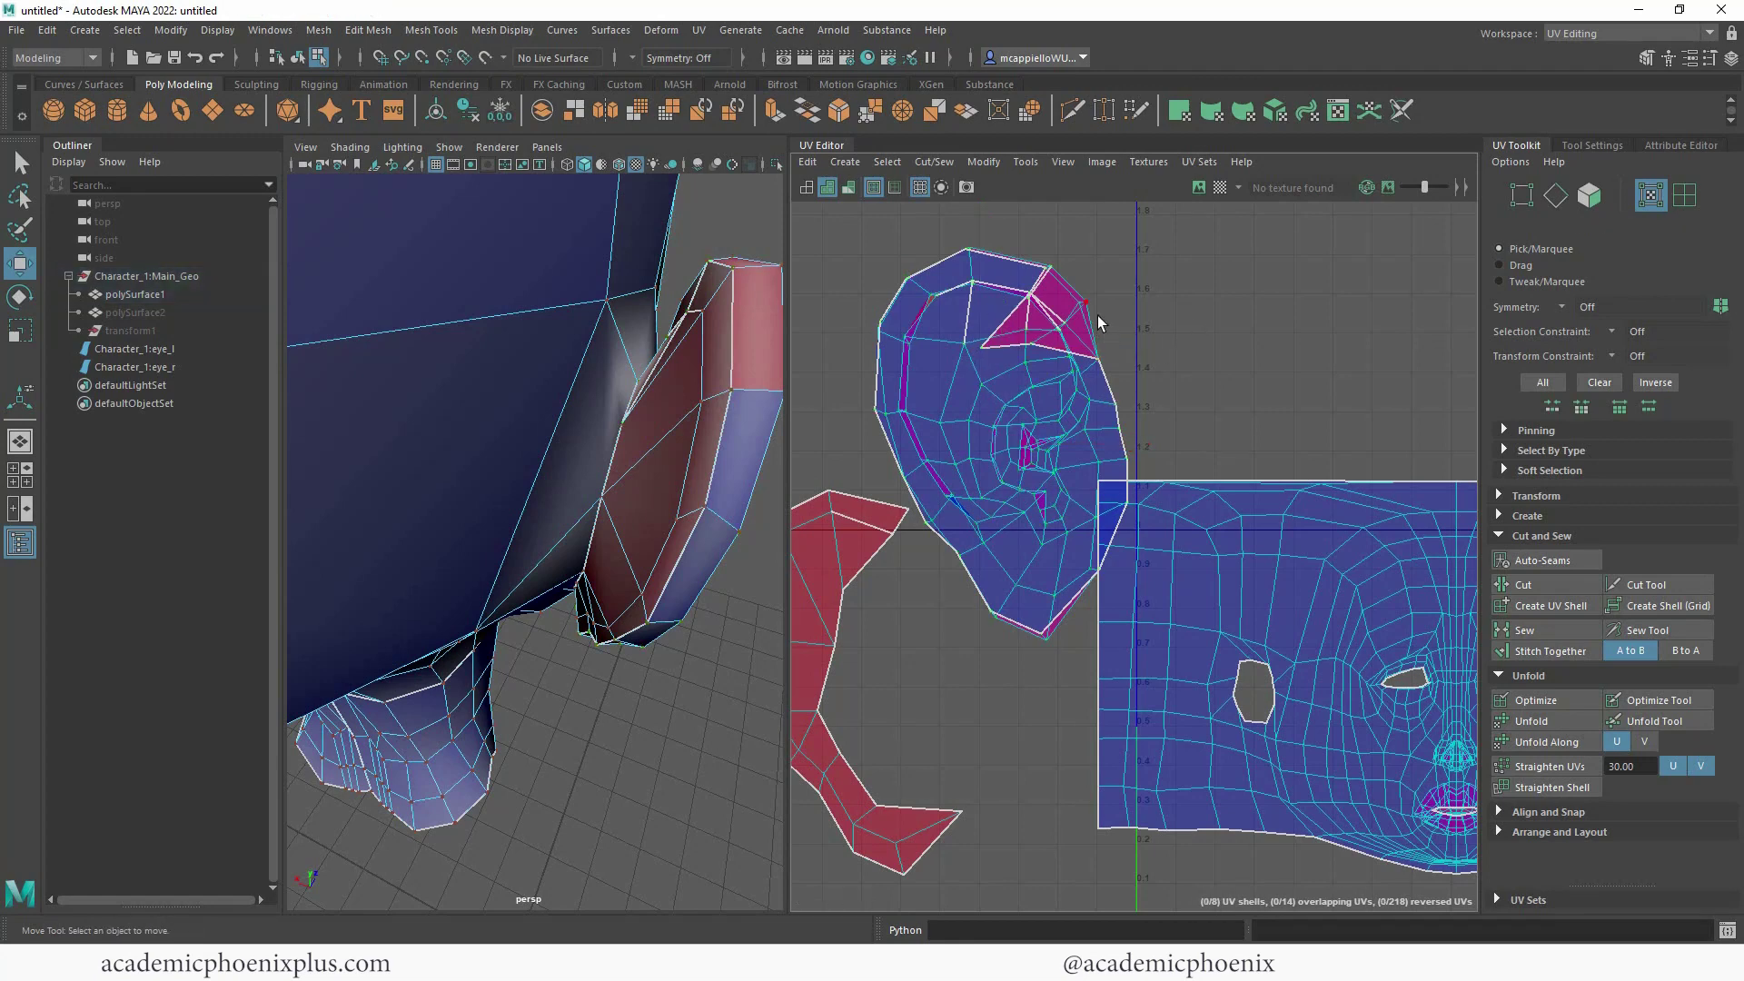
- Select two seam edges on the back of the second ear in the model and cut their UVs
alt+middle_drag(1103, 286, 998, 366)
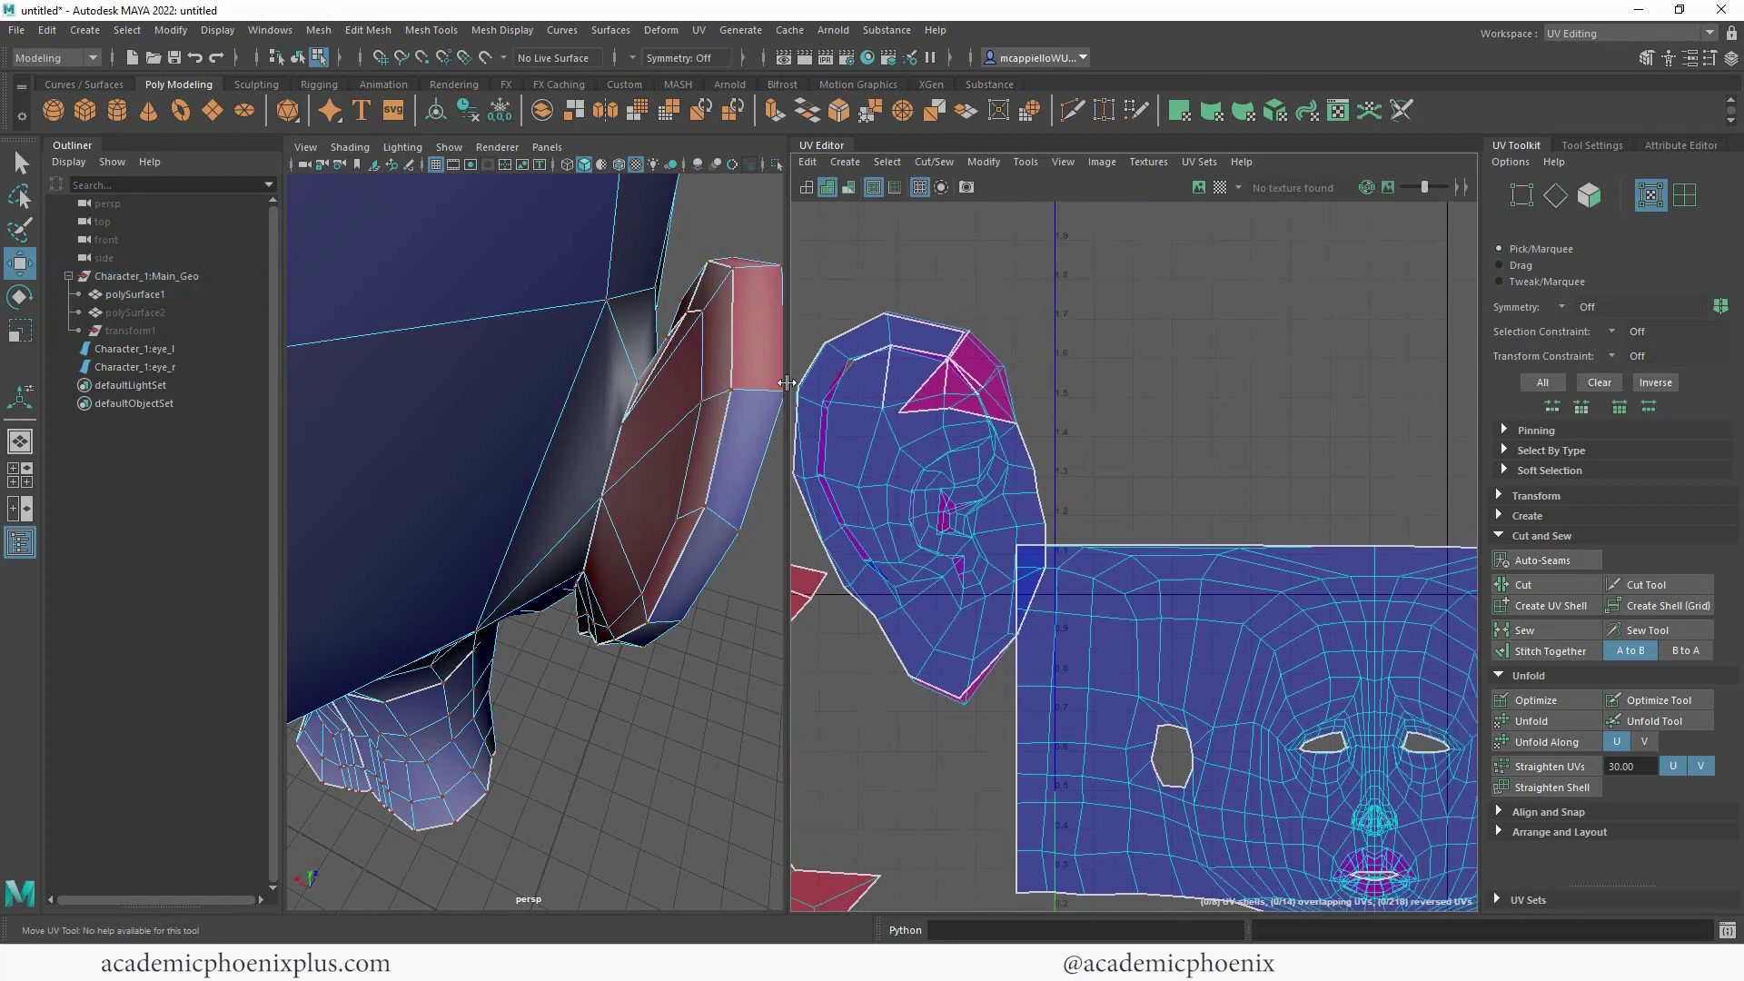
right_drag(779, 378, 773, 330)
double_click(732, 343)
alt+drag(732, 343, 405, 372)
click(418, 389)
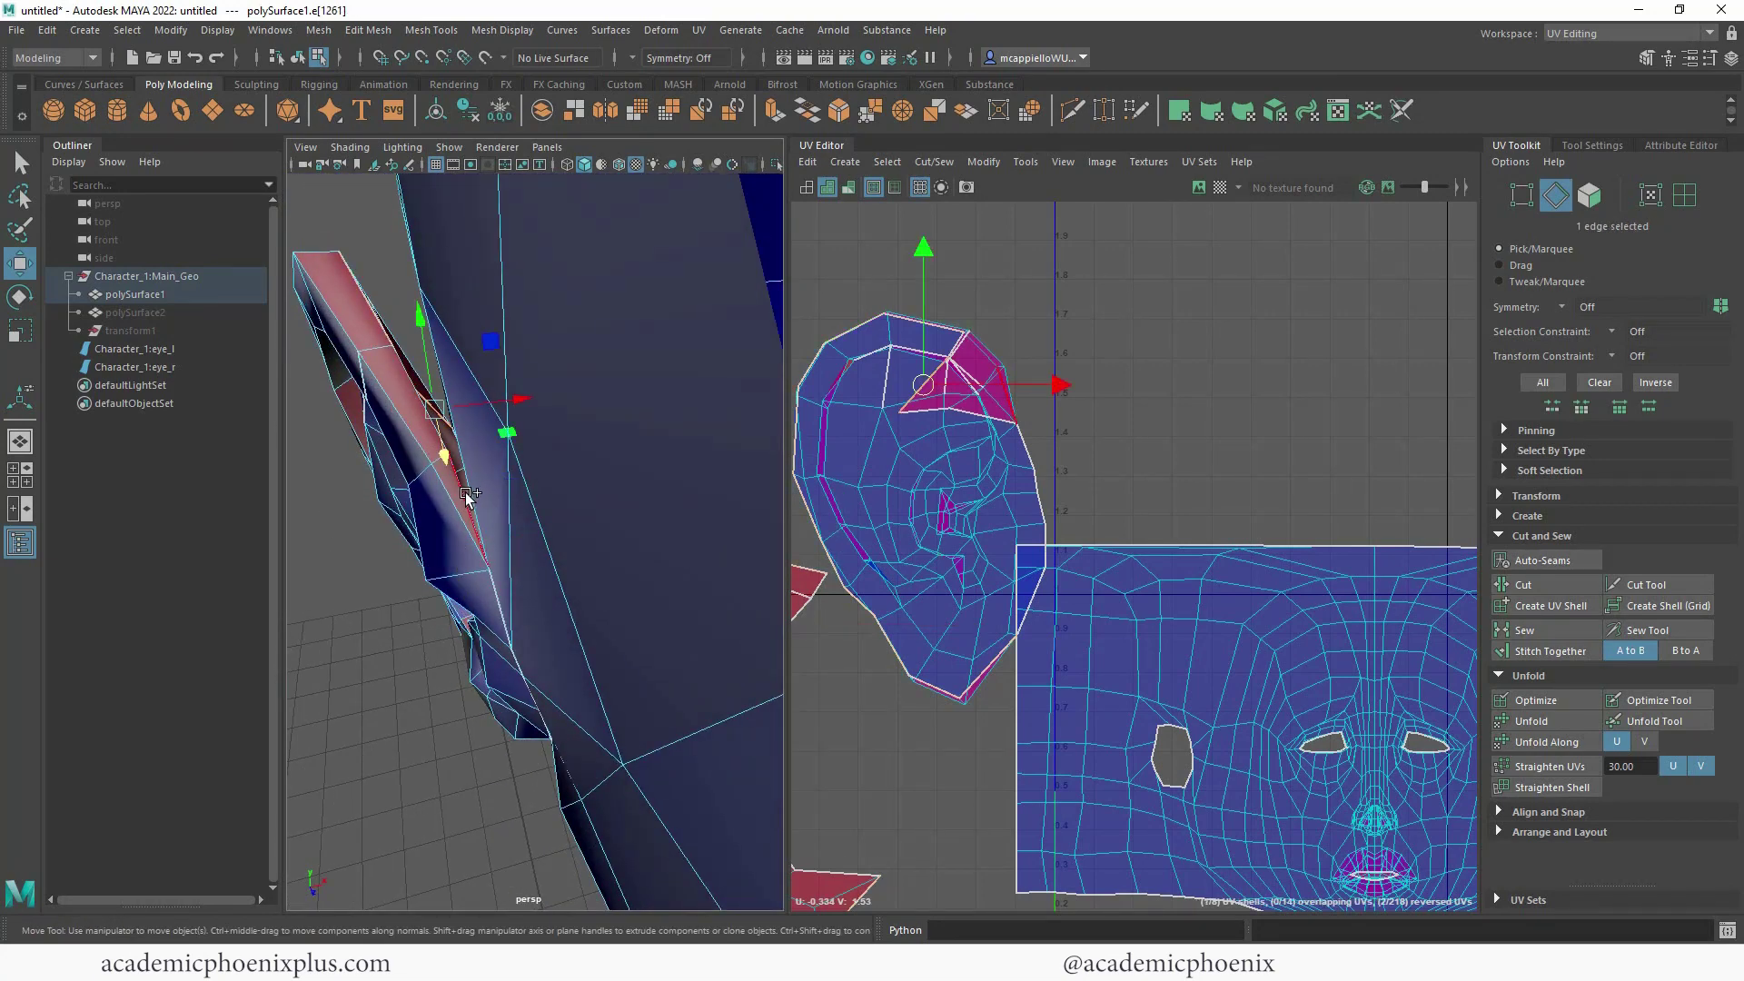
shift+click(468, 495)
shift+right_click(970, 425)
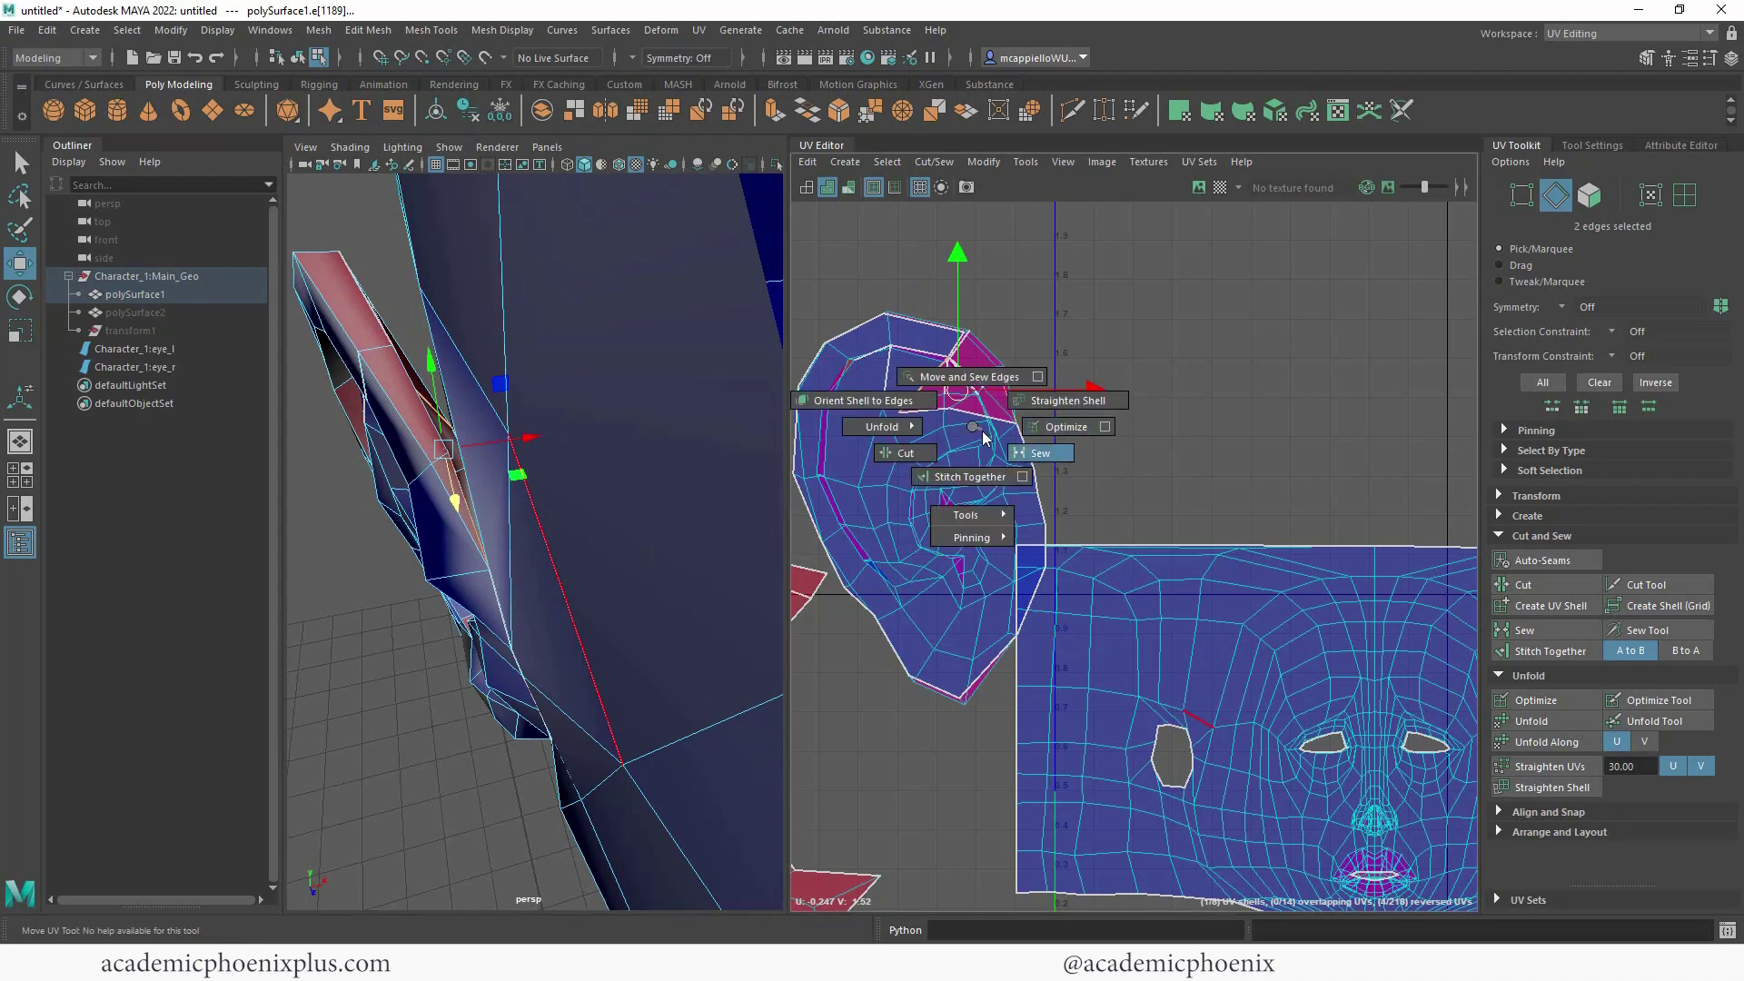
click(906, 454)
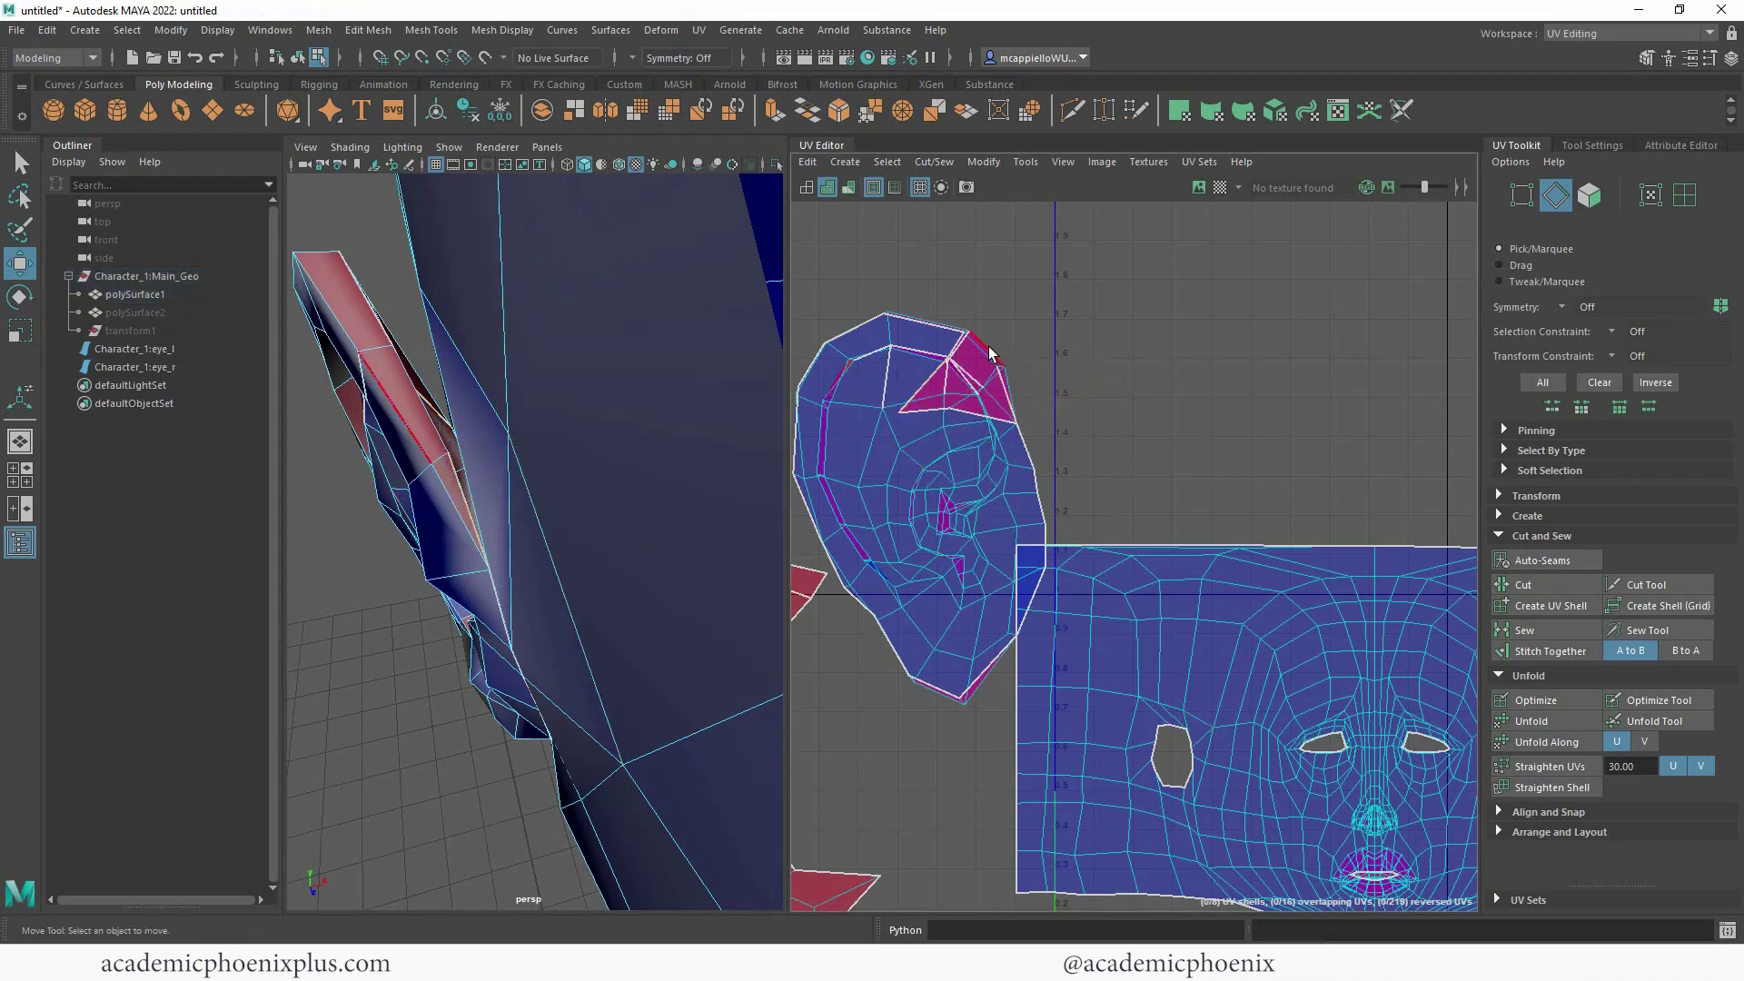
- Cut the remaining edge of the overlapping flap at the ear's upper rim and move the flap shell clear of the ear
scroll(990, 352, up, 5)
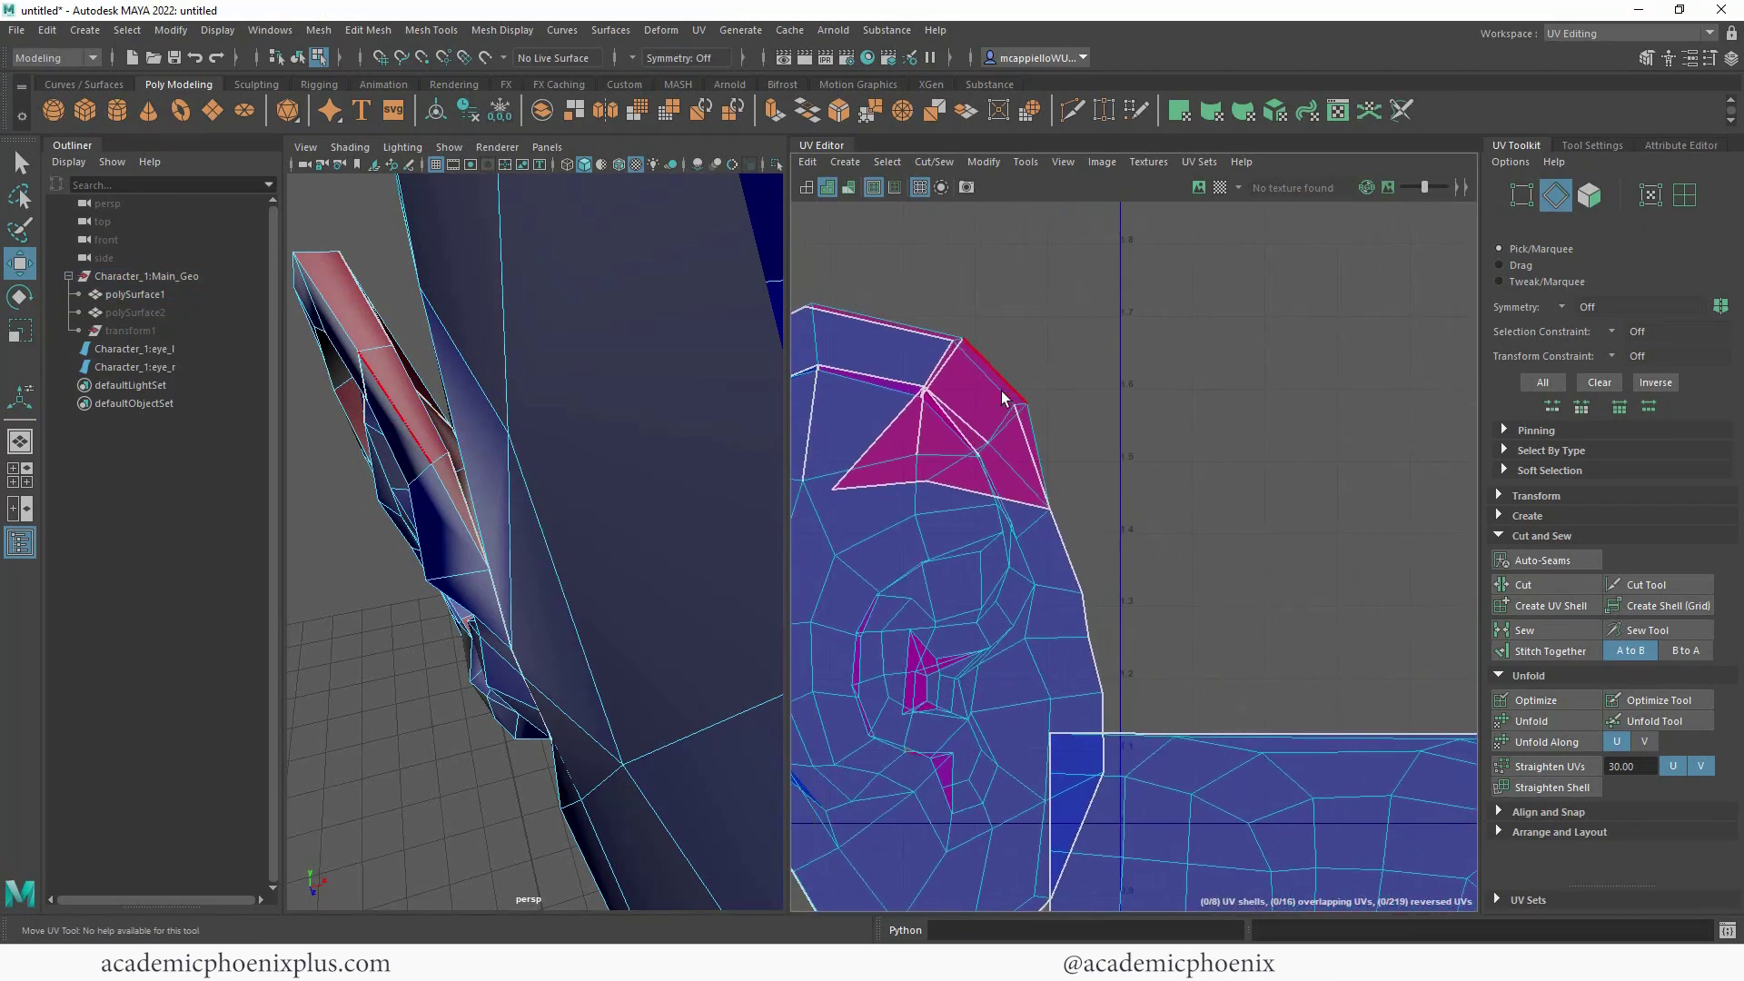
click(994, 392)
shift+right_drag(1006, 438, 871, 470)
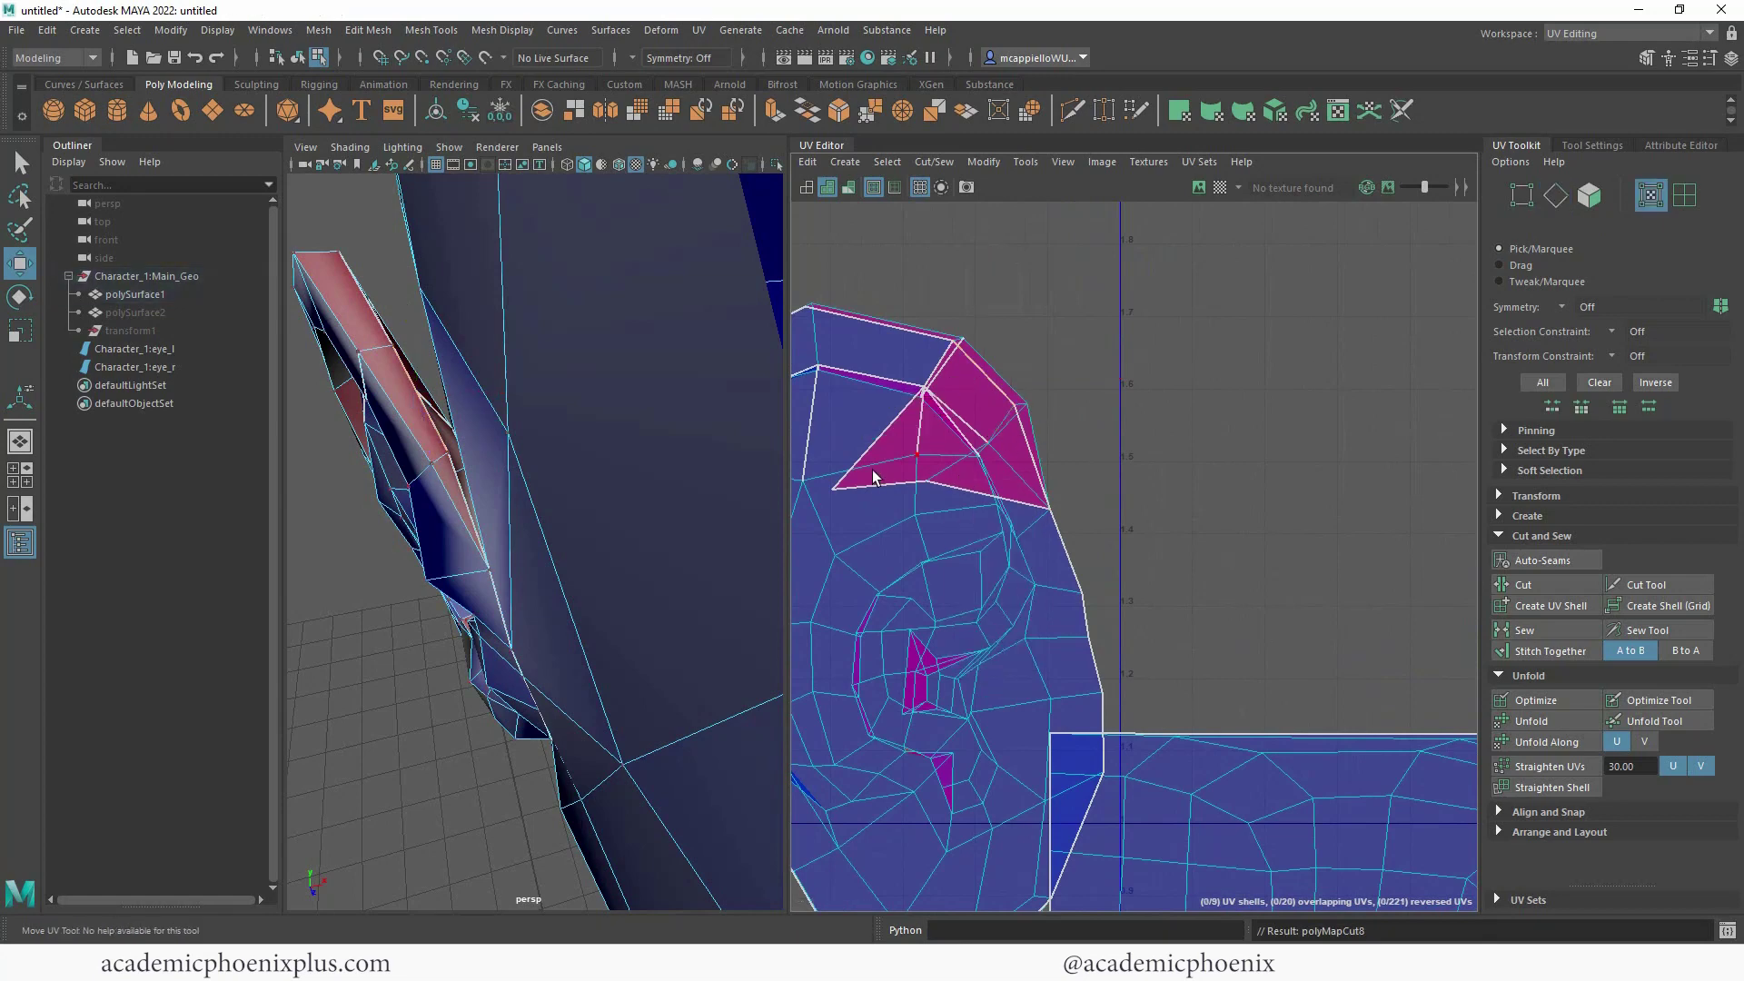
double_click(833, 491)
drag(940, 442, 1223, 335)
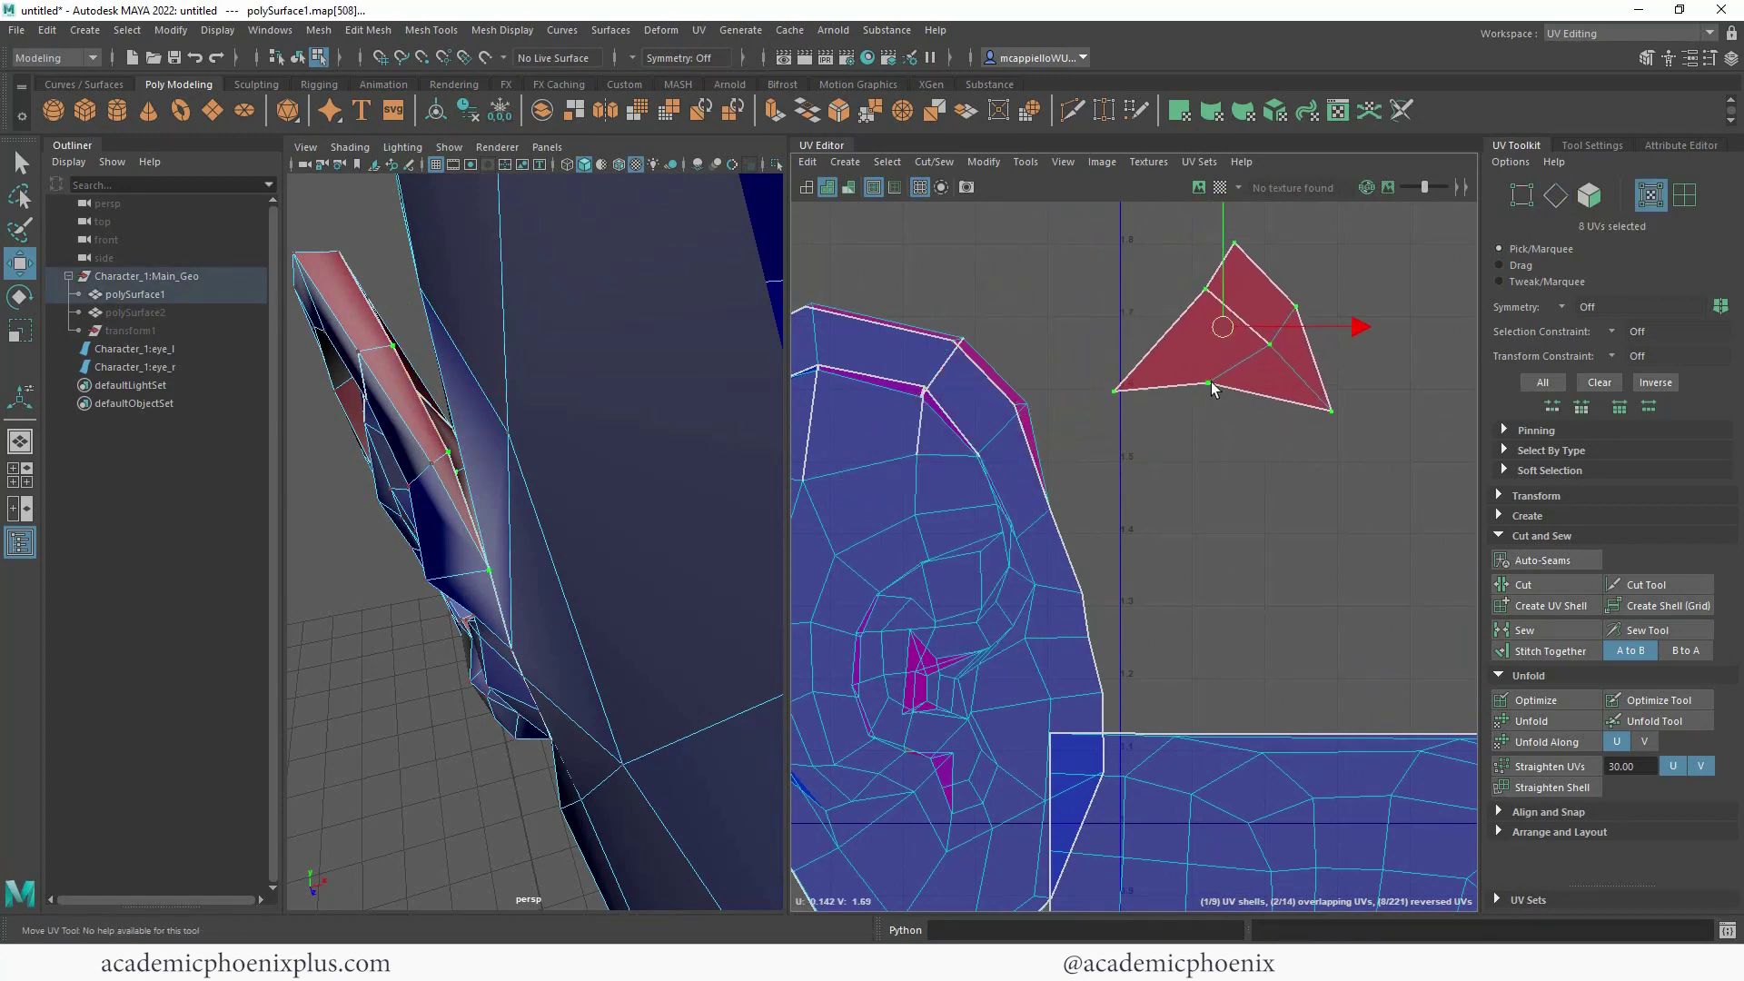
- Flip the triangular flap shell and the crescent-shaped back-of-ear shell together so they are no longer reversed
scroll(1267, 392, down, 4)
alt+middle_drag(1017, 508, 1028, 429)
shift+double_click(976, 516)
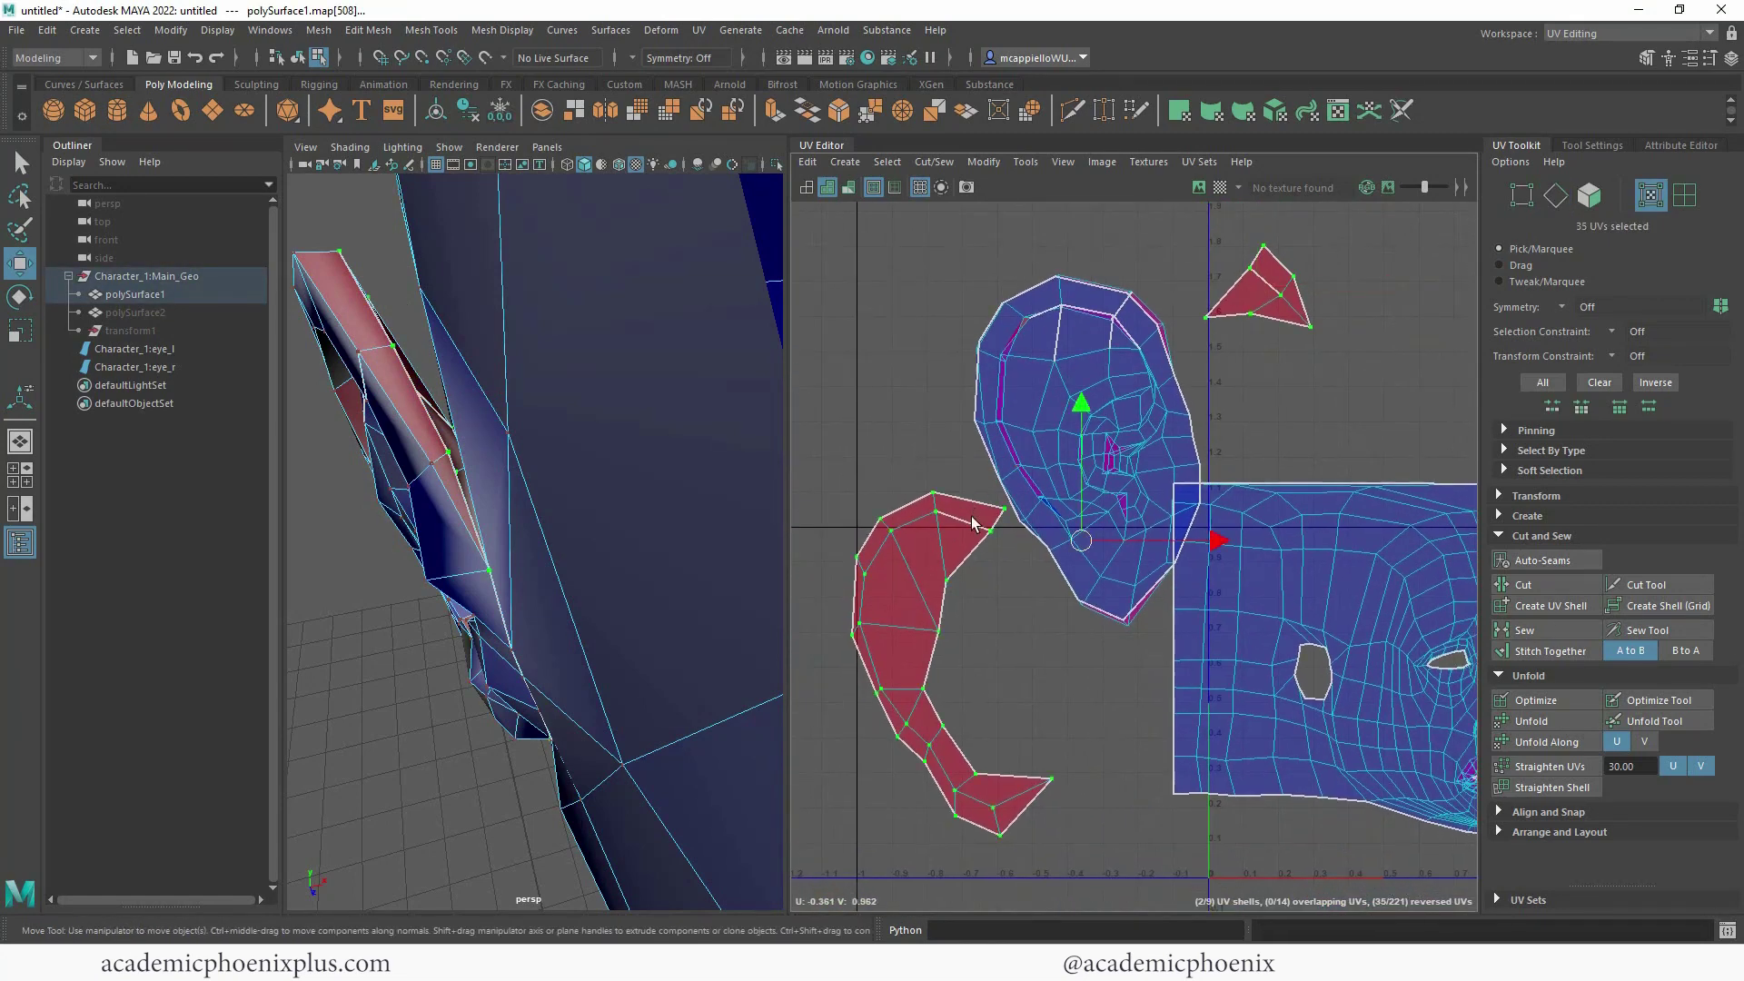
mouse_move(1276, 291)
shift+right_down()
mouse_move(1196, 294)
mouse_move(1281, 289)
shift+right_up()
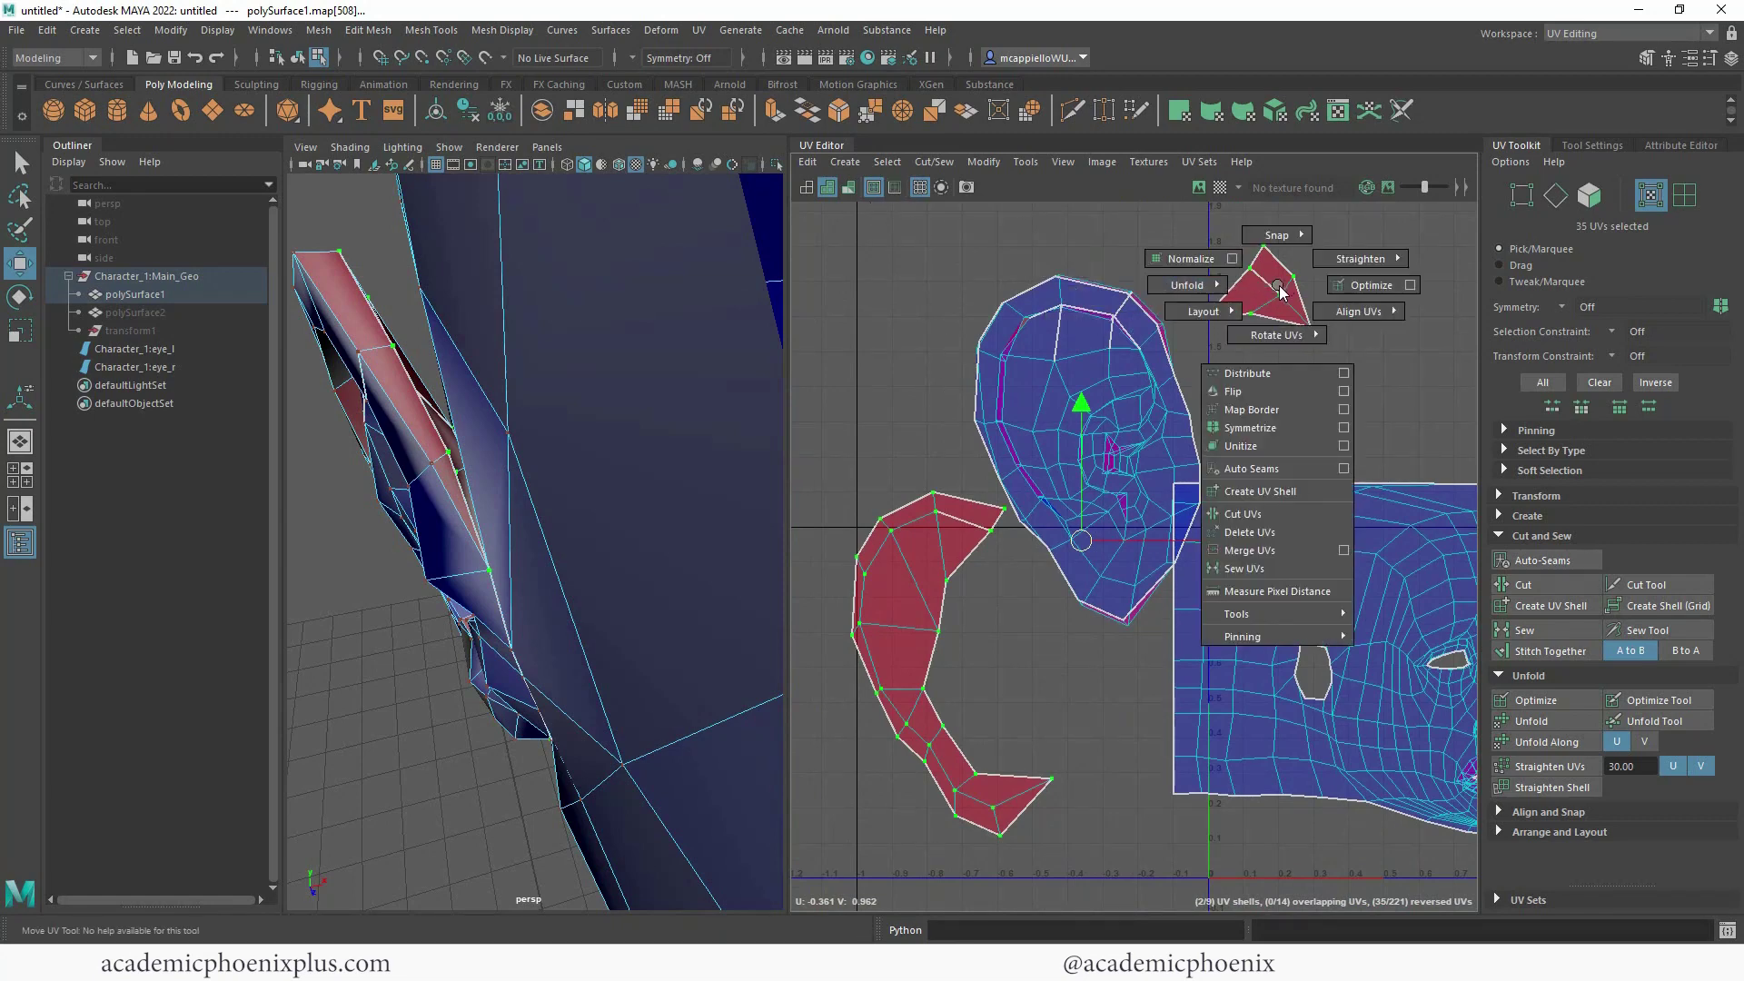
shift+right_drag(1265, 418, 1271, 389)
- Unfold the front ear's UV shell
alt+middle_drag(1237, 465, 1204, 392)
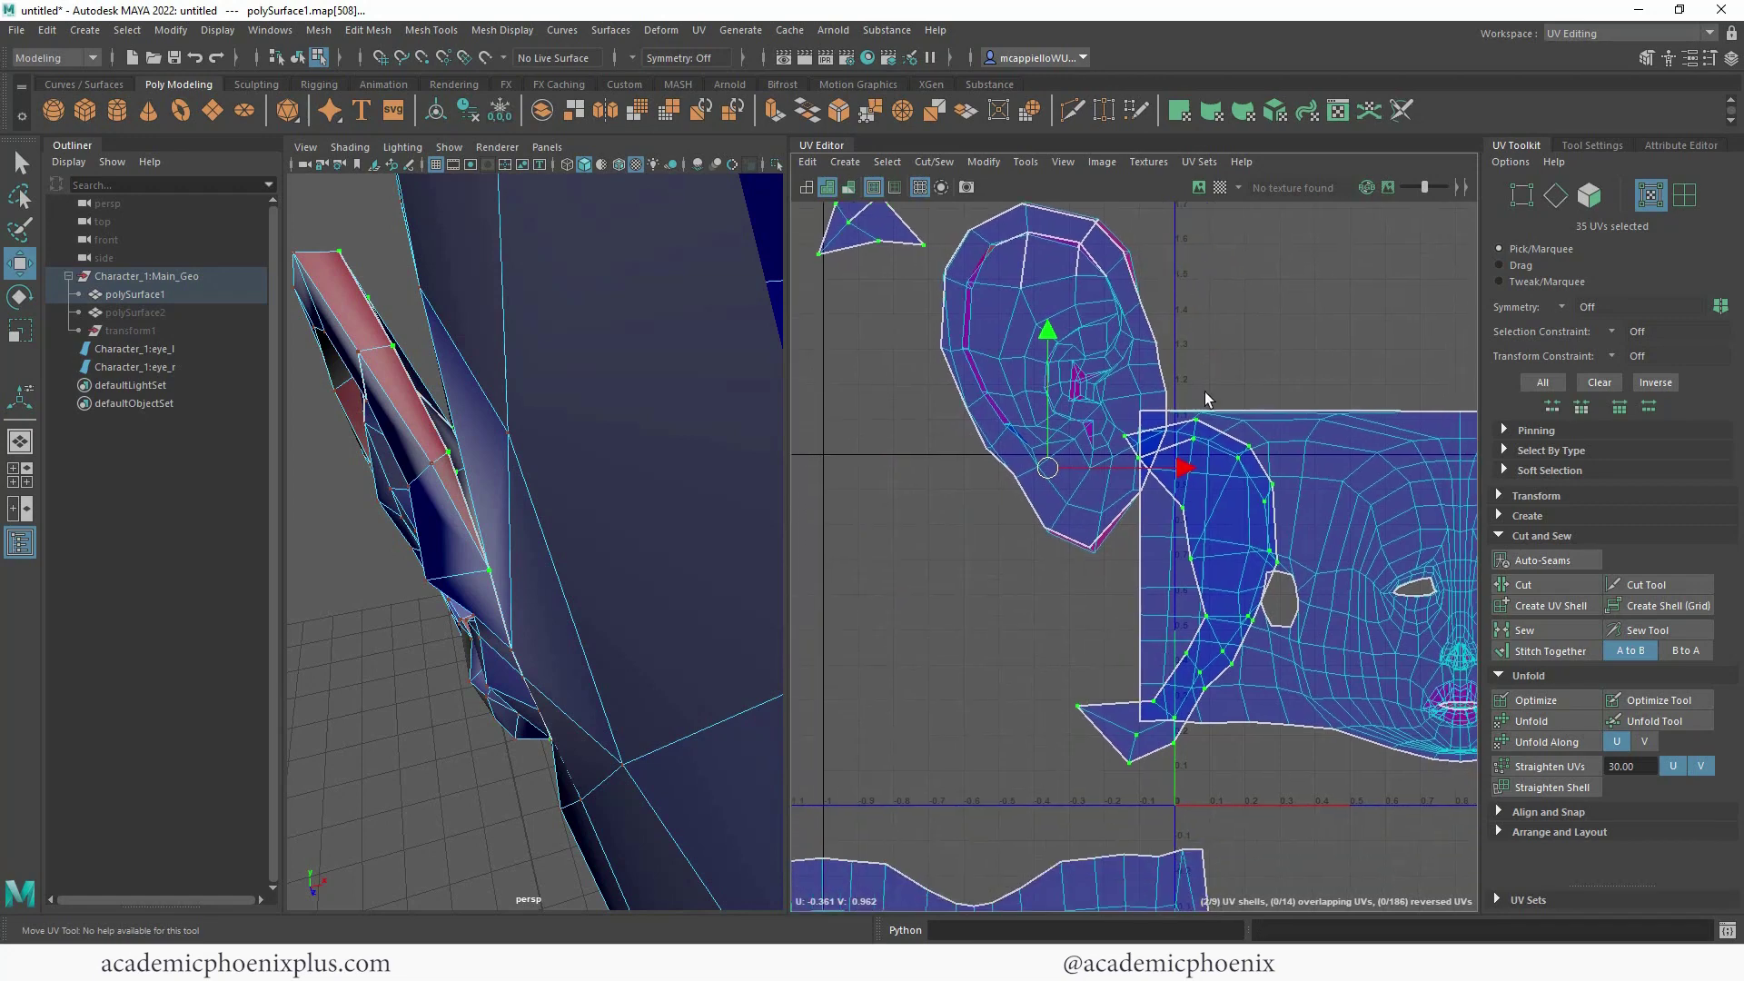
alt+right_drag(1193, 326, 1032, 214)
alt+middle_drag(1069, 331, 1004, 385)
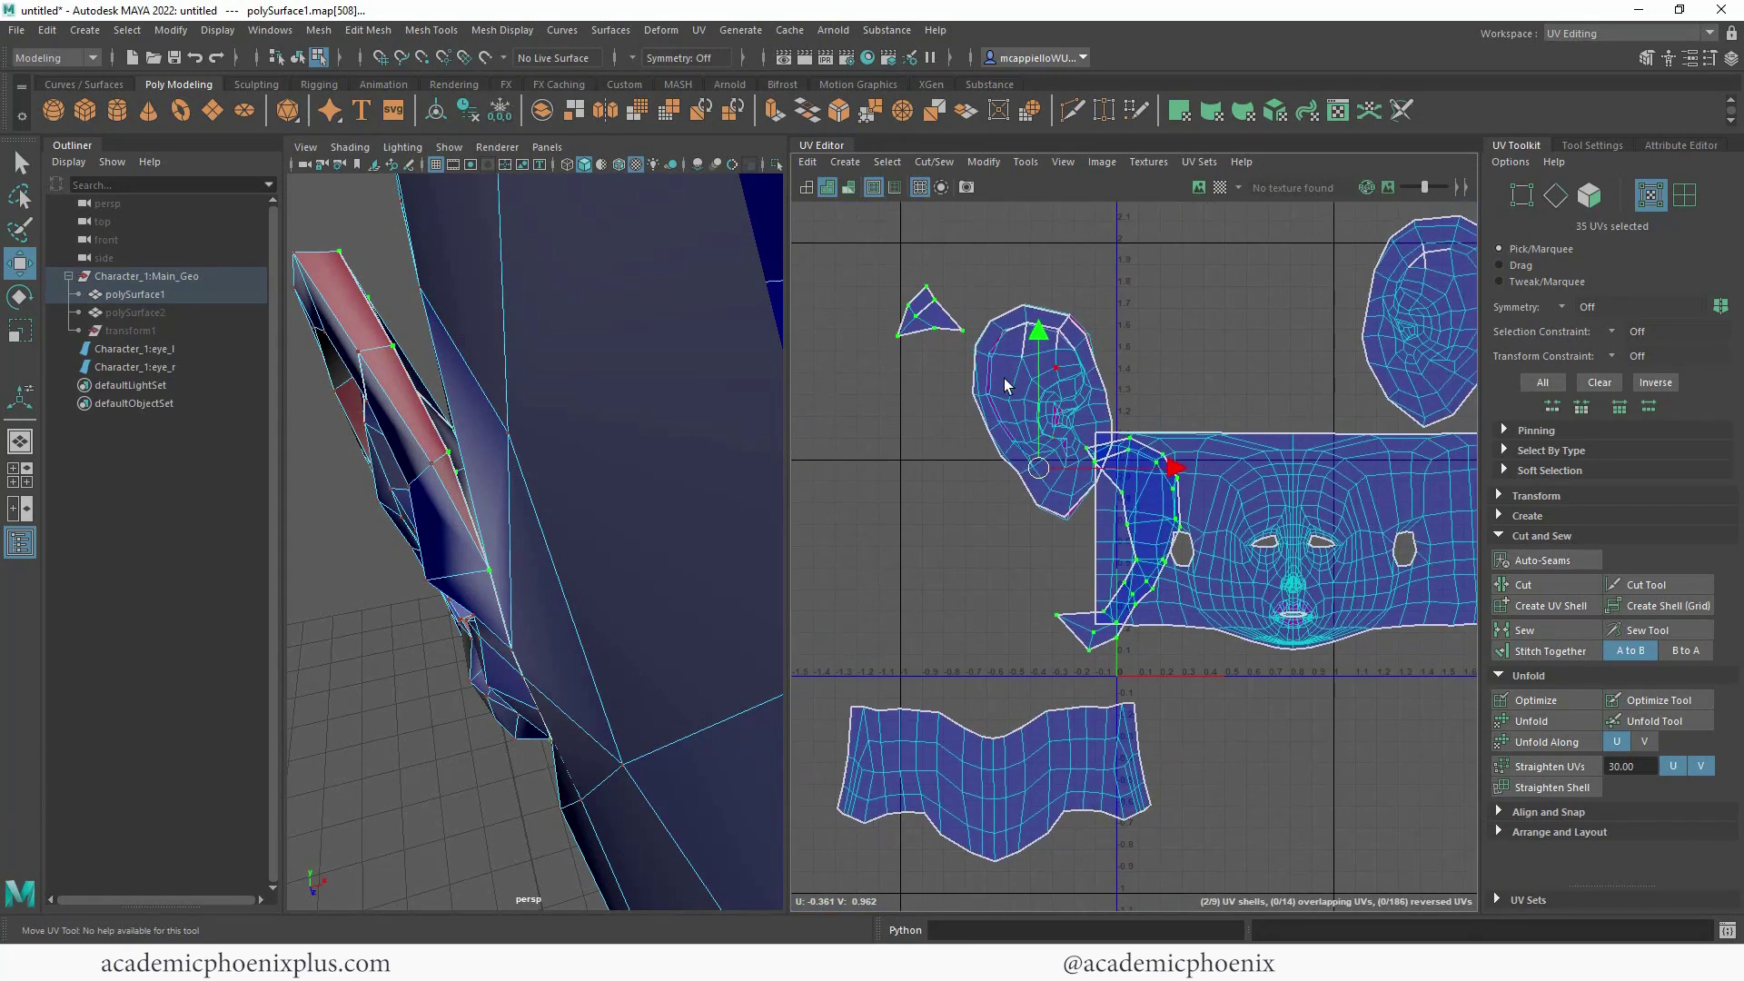
right_drag(996, 368, 917, 341)
click(1019, 353)
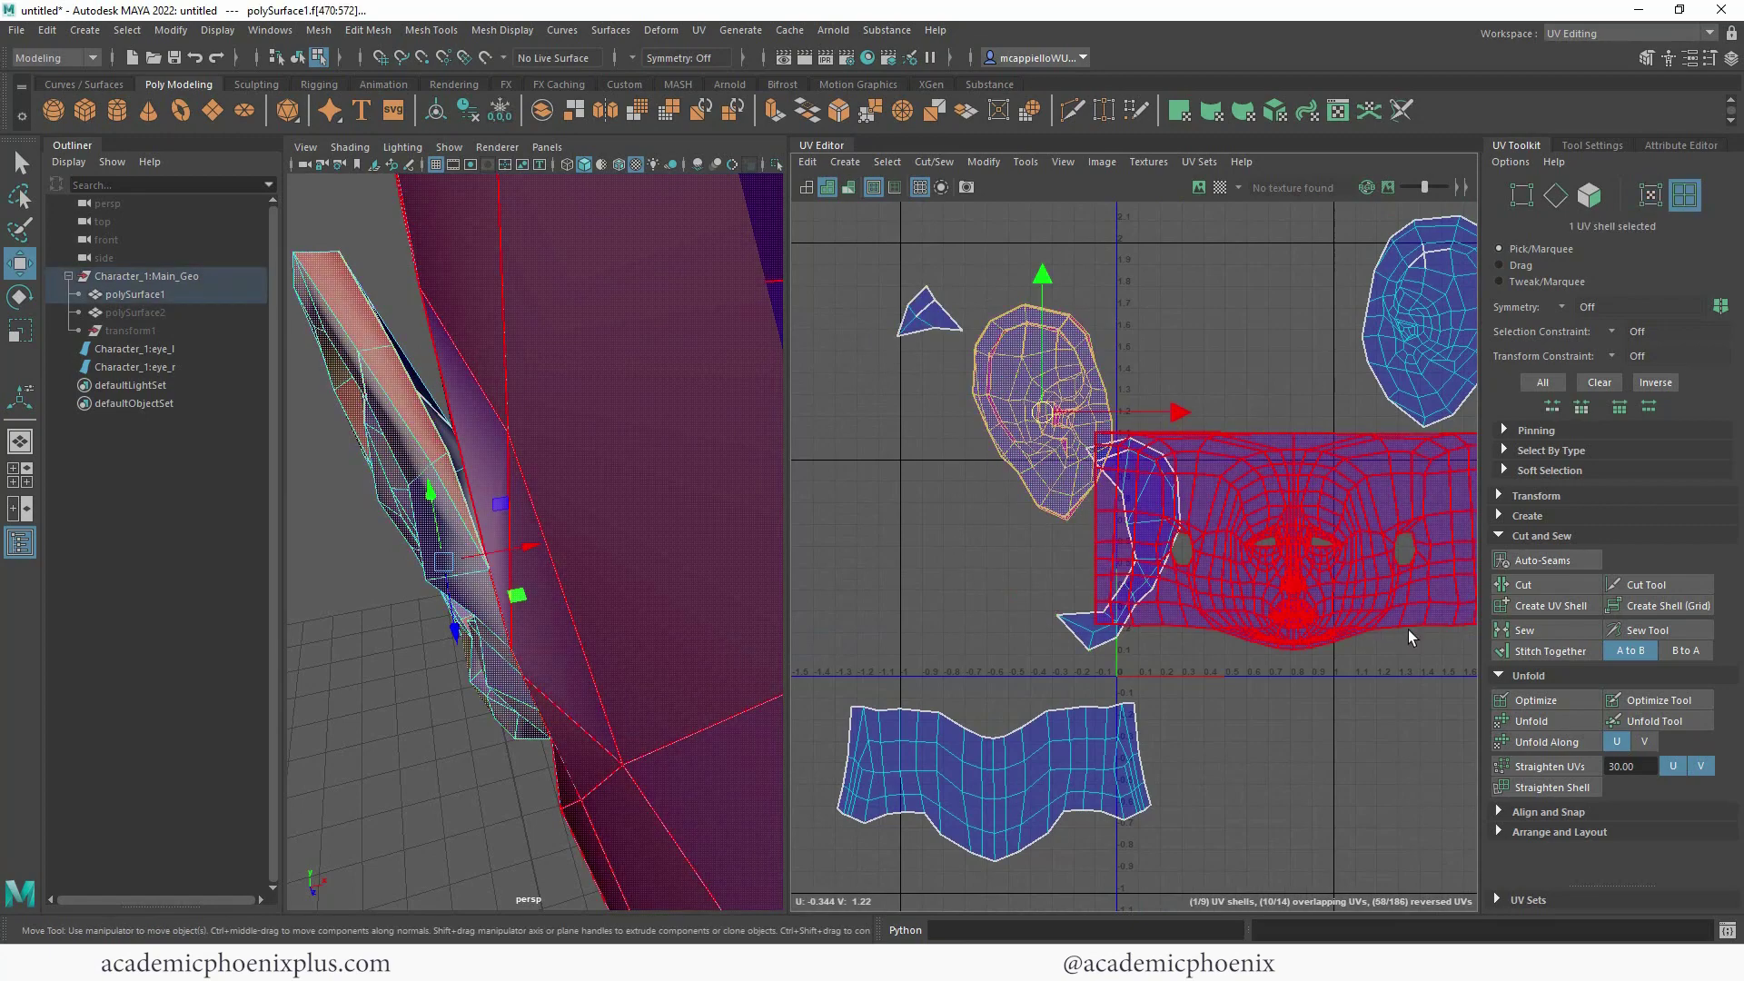
click(1522, 717)
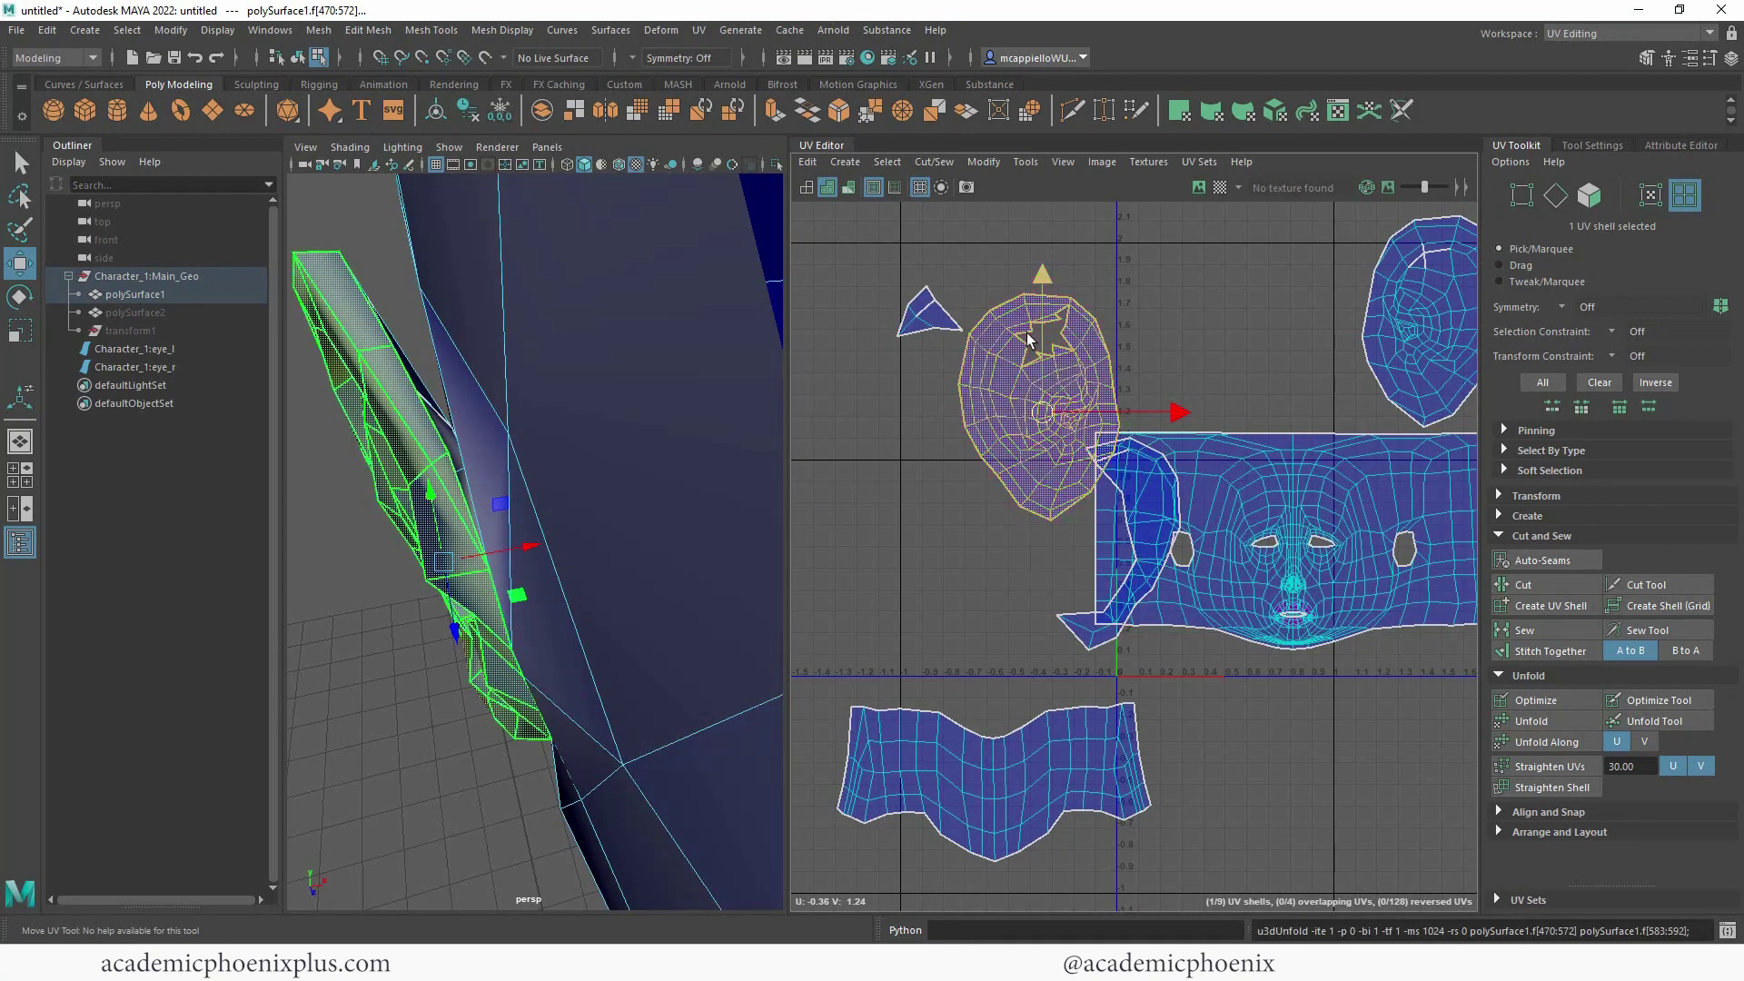
- Unfold the triangular flap and the crescent-shaped back shell, and move the crescent off the face to beside the front ear
click(932, 327)
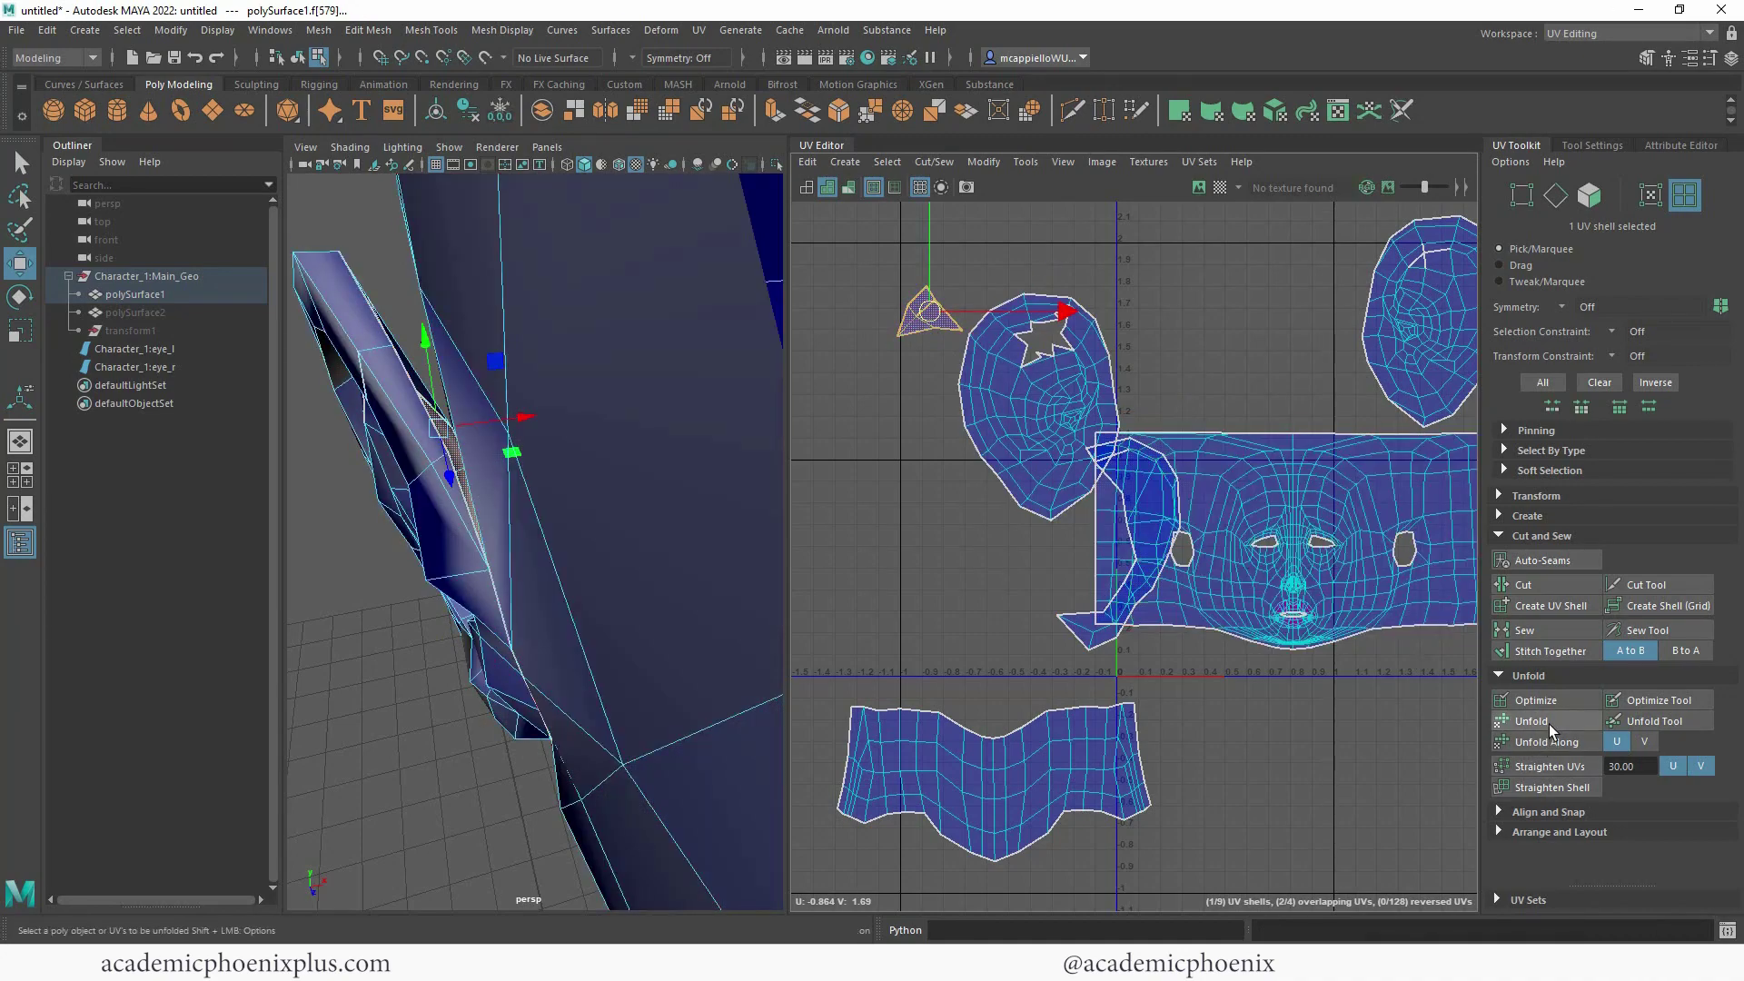
click(1146, 531)
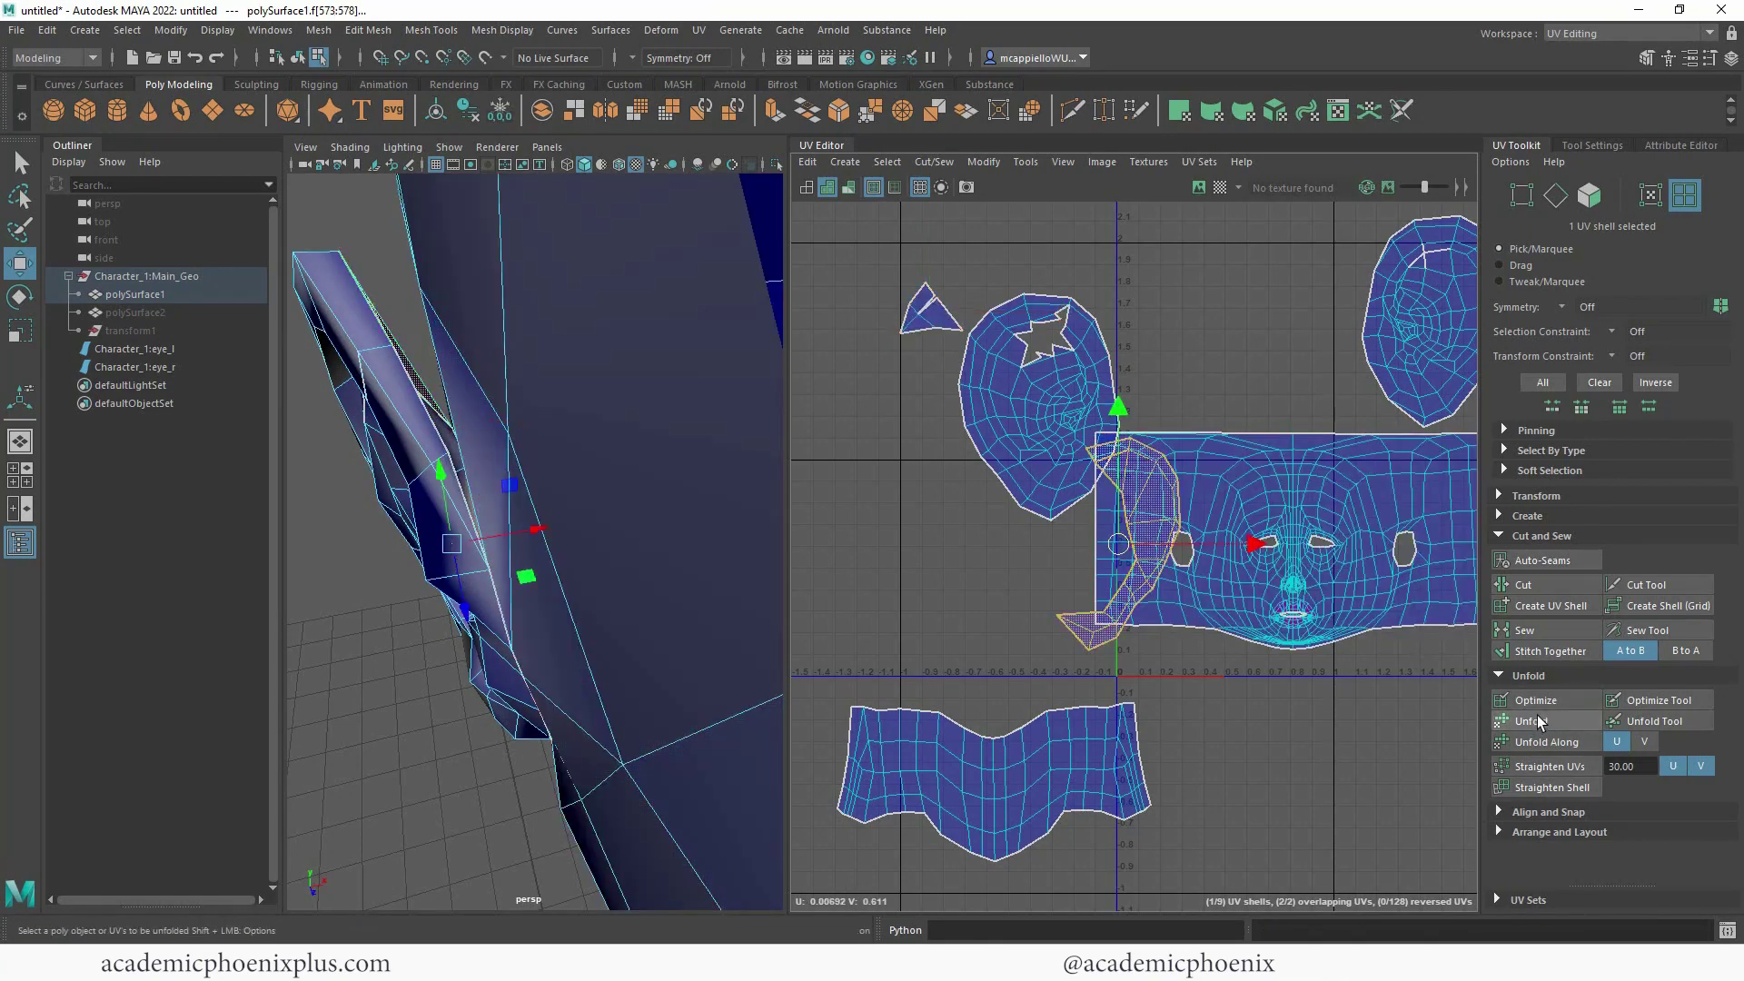
click(1537, 720)
drag(1121, 543, 878, 445)
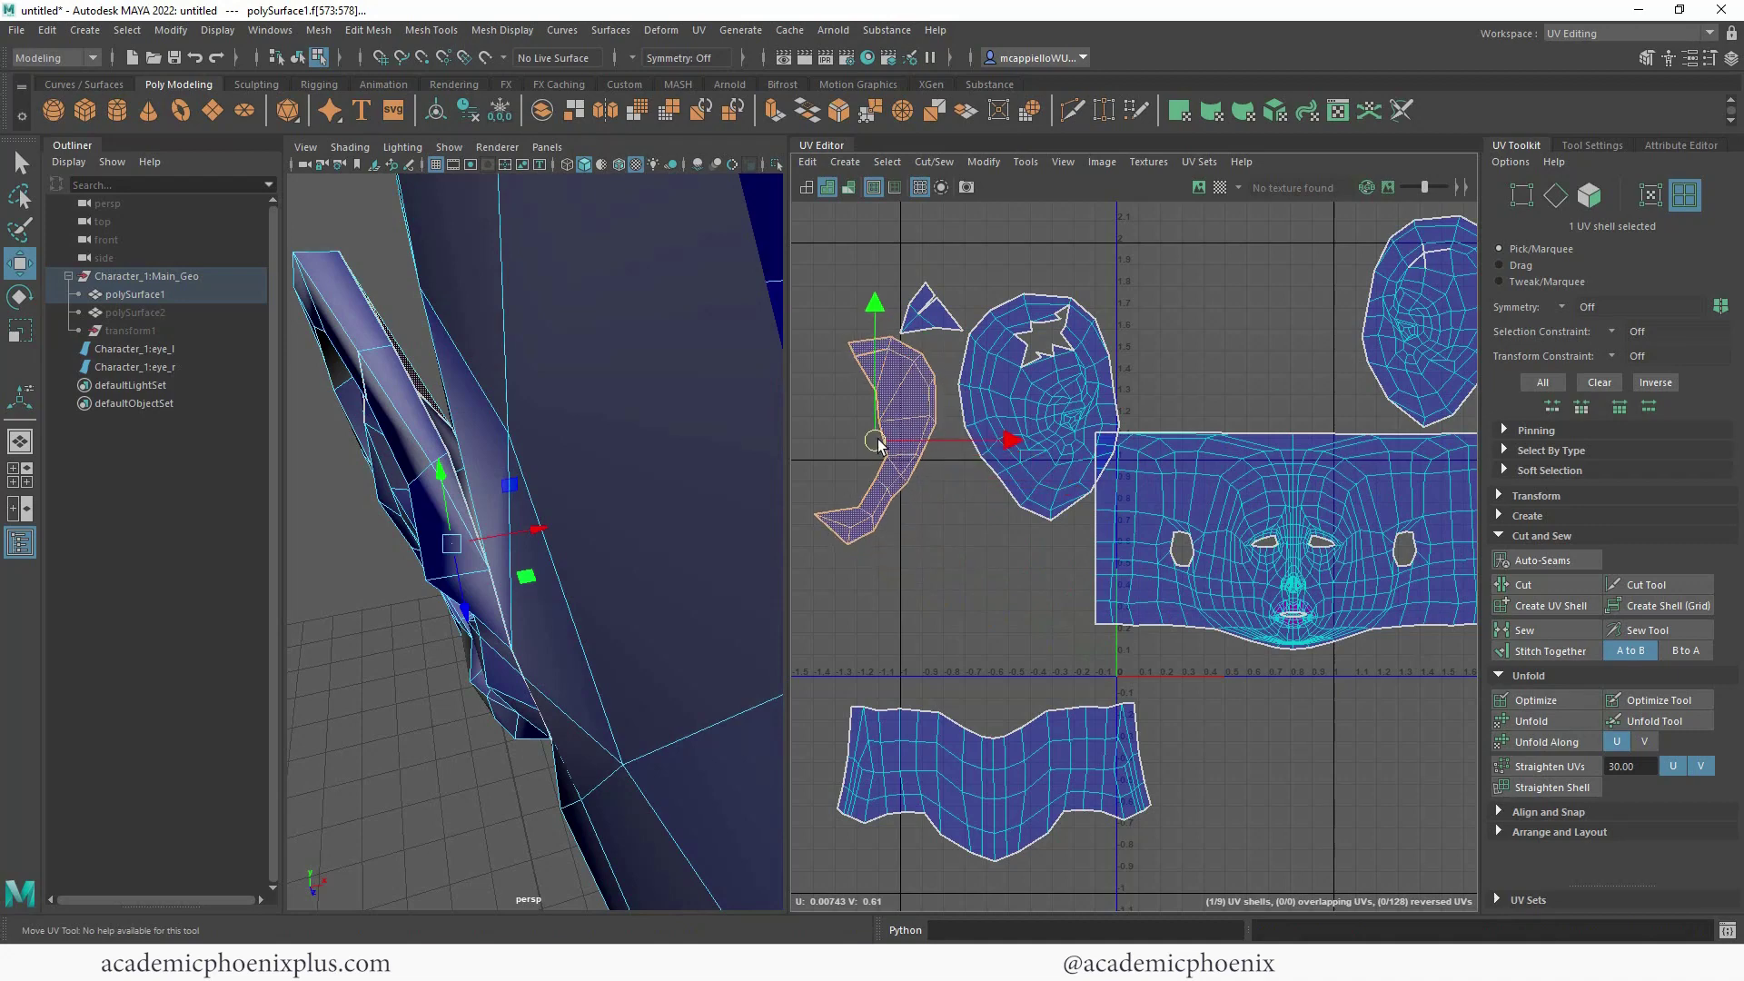
- Sew the split edges at the pointed notches around the hole near the top of the front ear shell
scroll(1059, 395, up, 5)
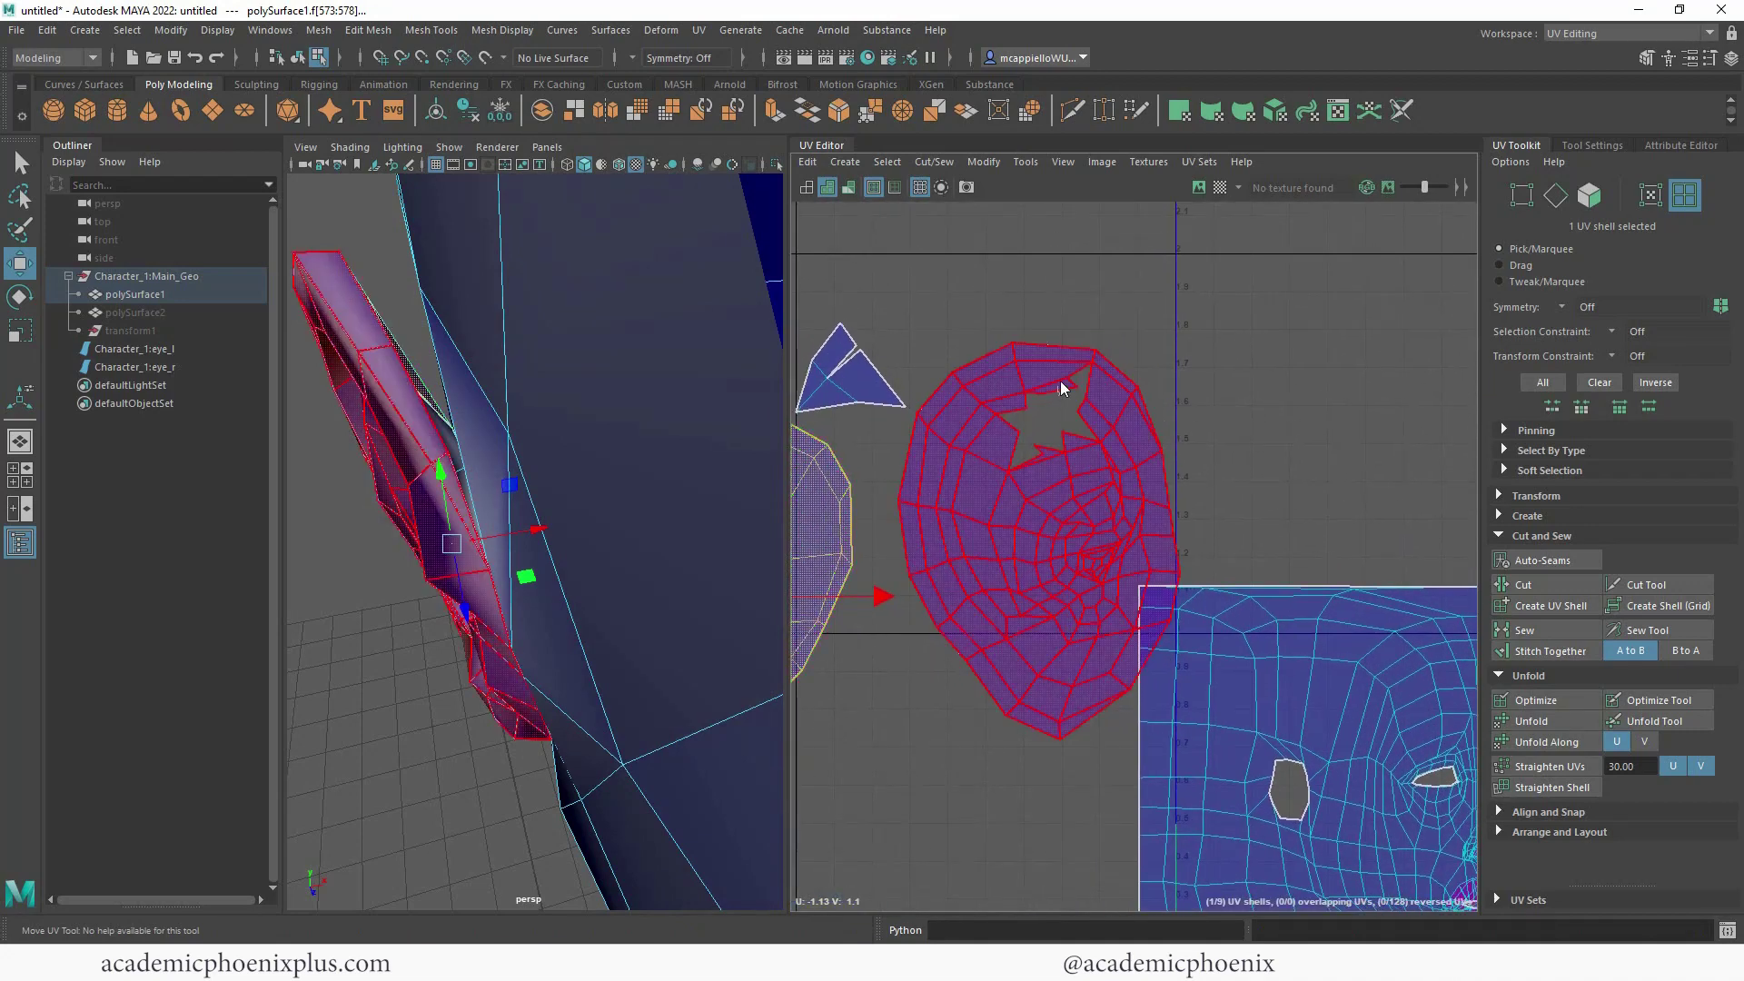
right_drag(1058, 388, 1059, 348)
alt+right_drag(1082, 336, 1453, 381)
click(1077, 393)
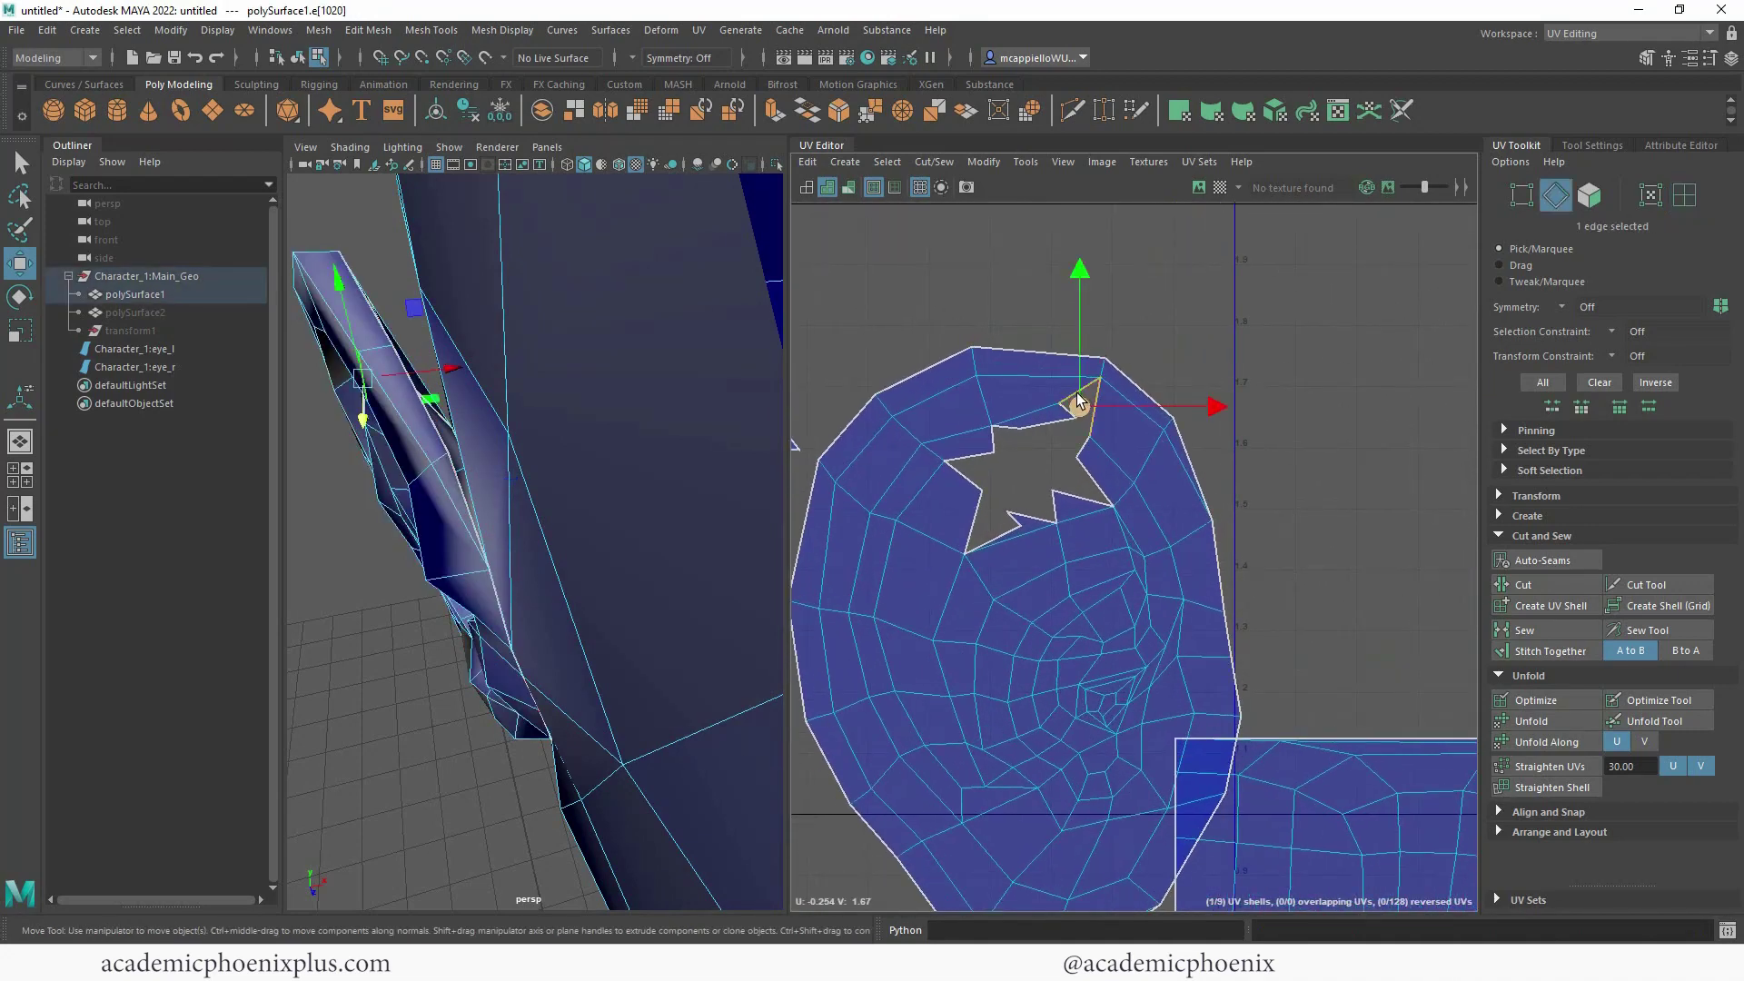
shift+right_drag(1089, 393, 1135, 433)
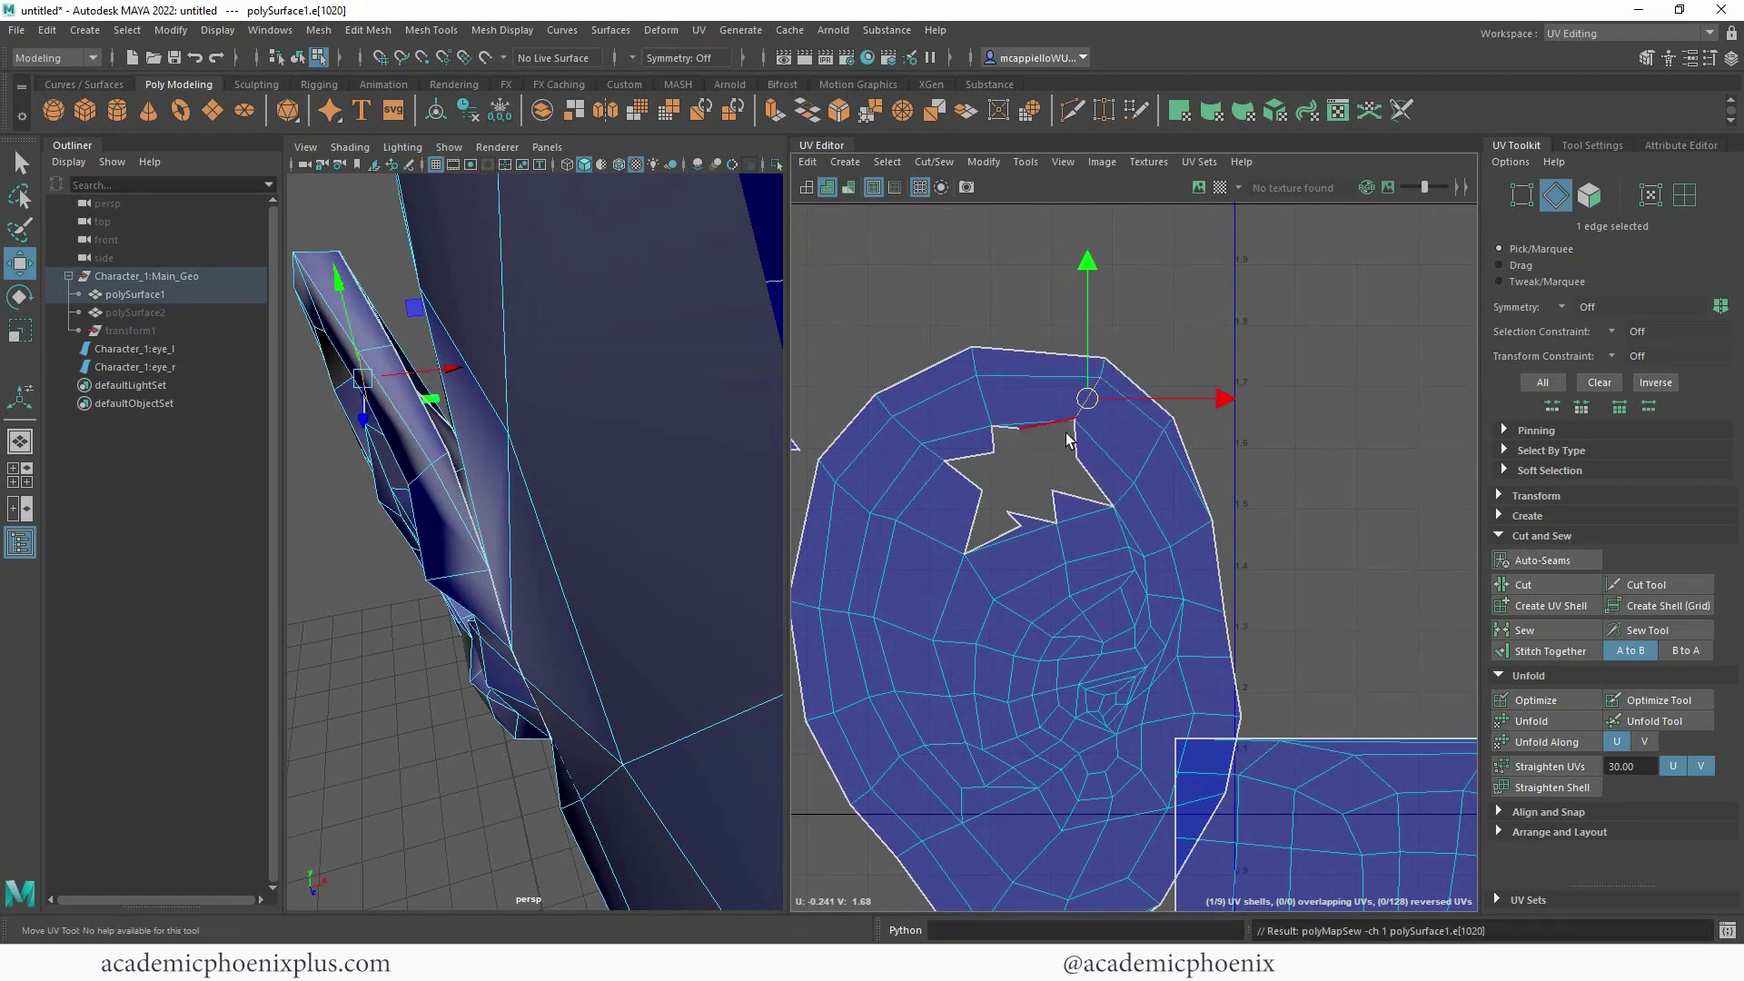
click(1089, 484)
click(969, 477)
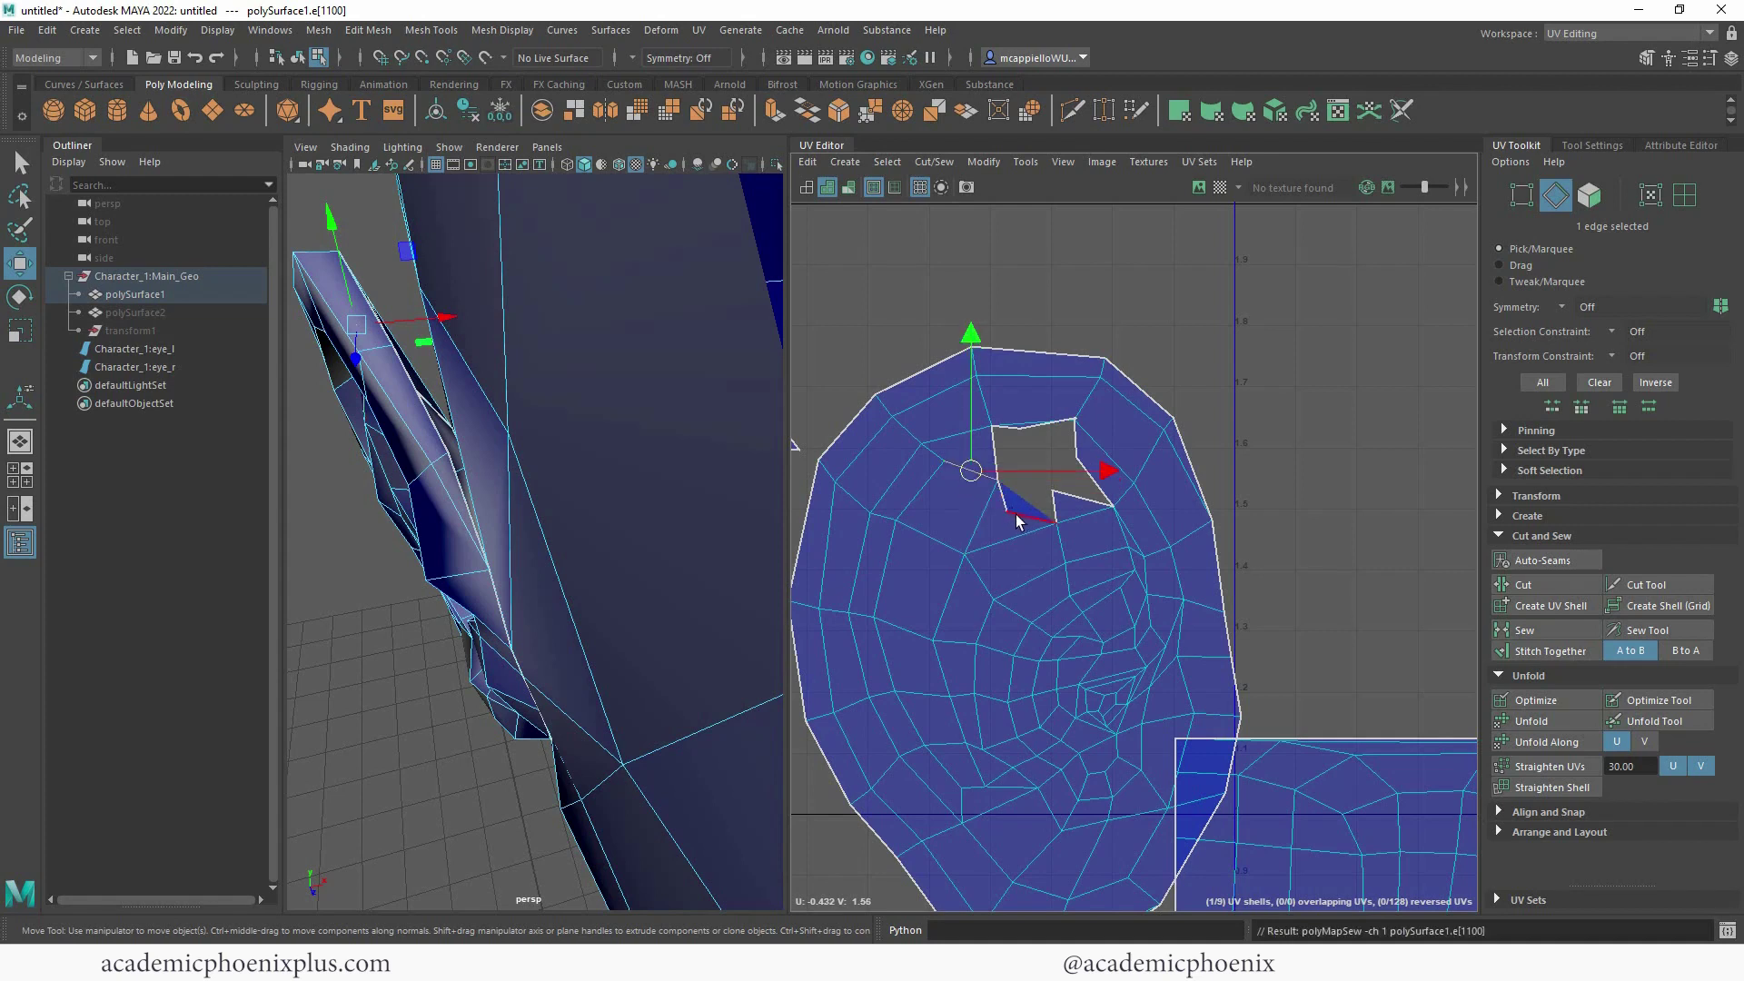
- Move the vertex on the hole's lower rim inward and sew the split edge at the hole's upper-left corner
right_drag(1019, 505, 945, 500)
click(1008, 513)
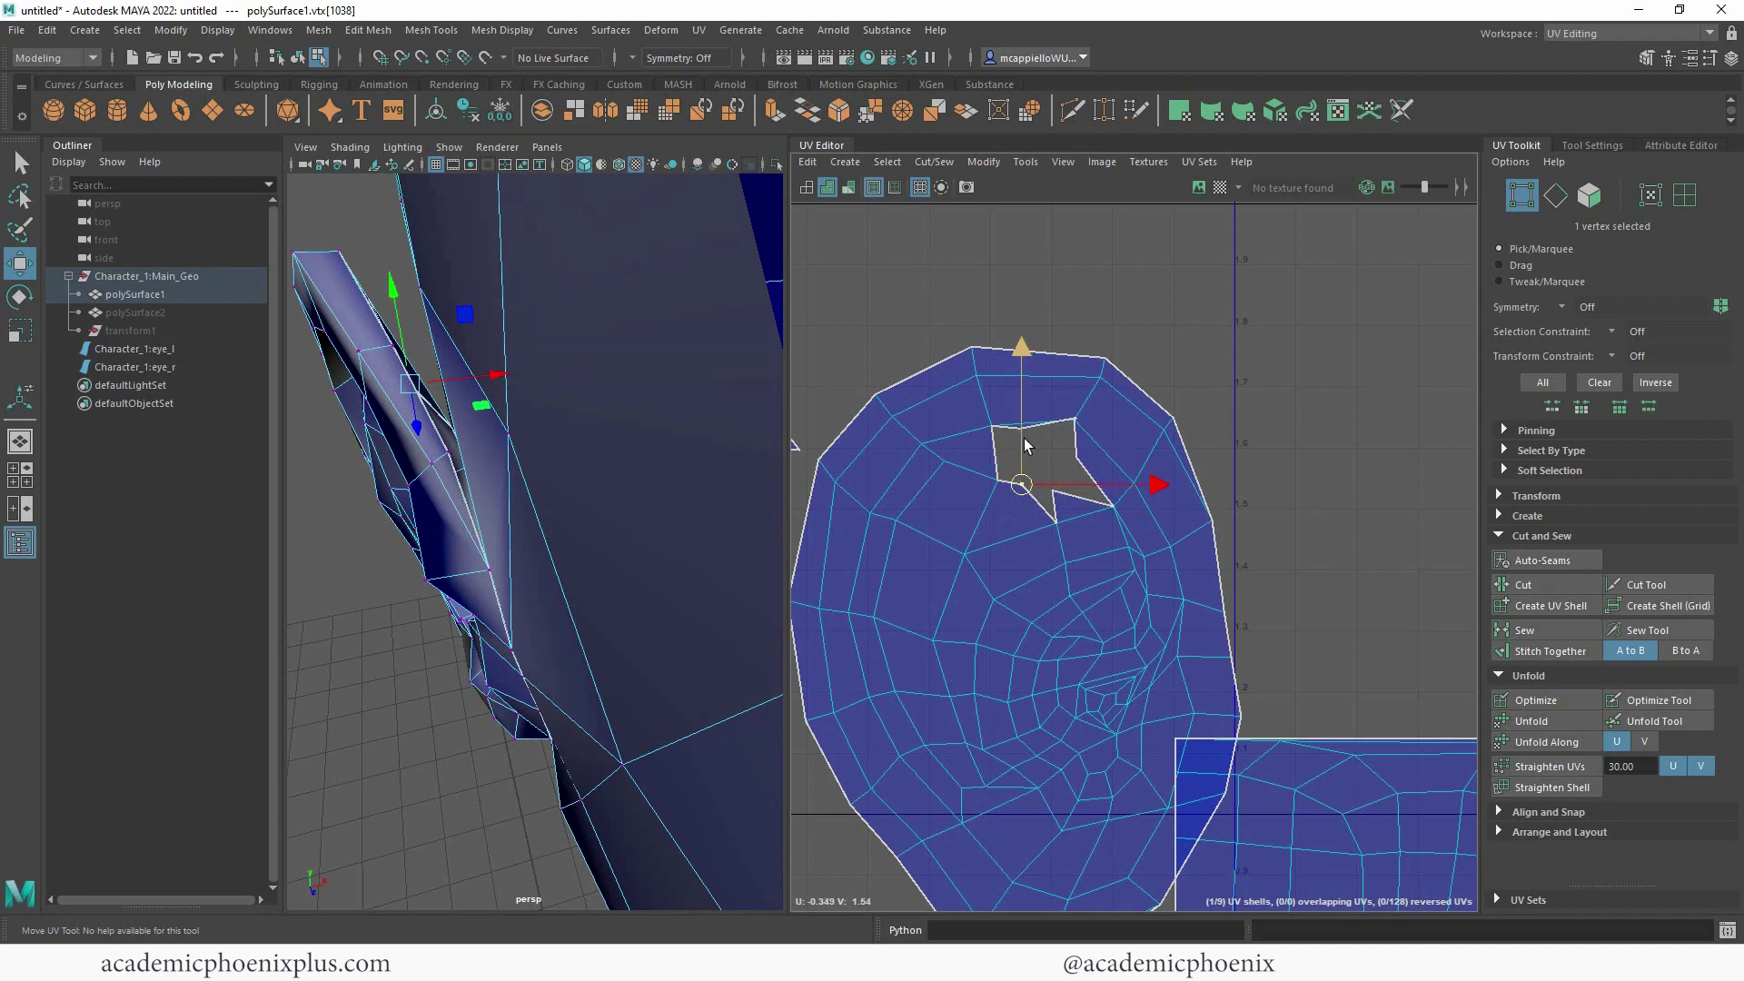
right_drag(1008, 440, 1016, 385)
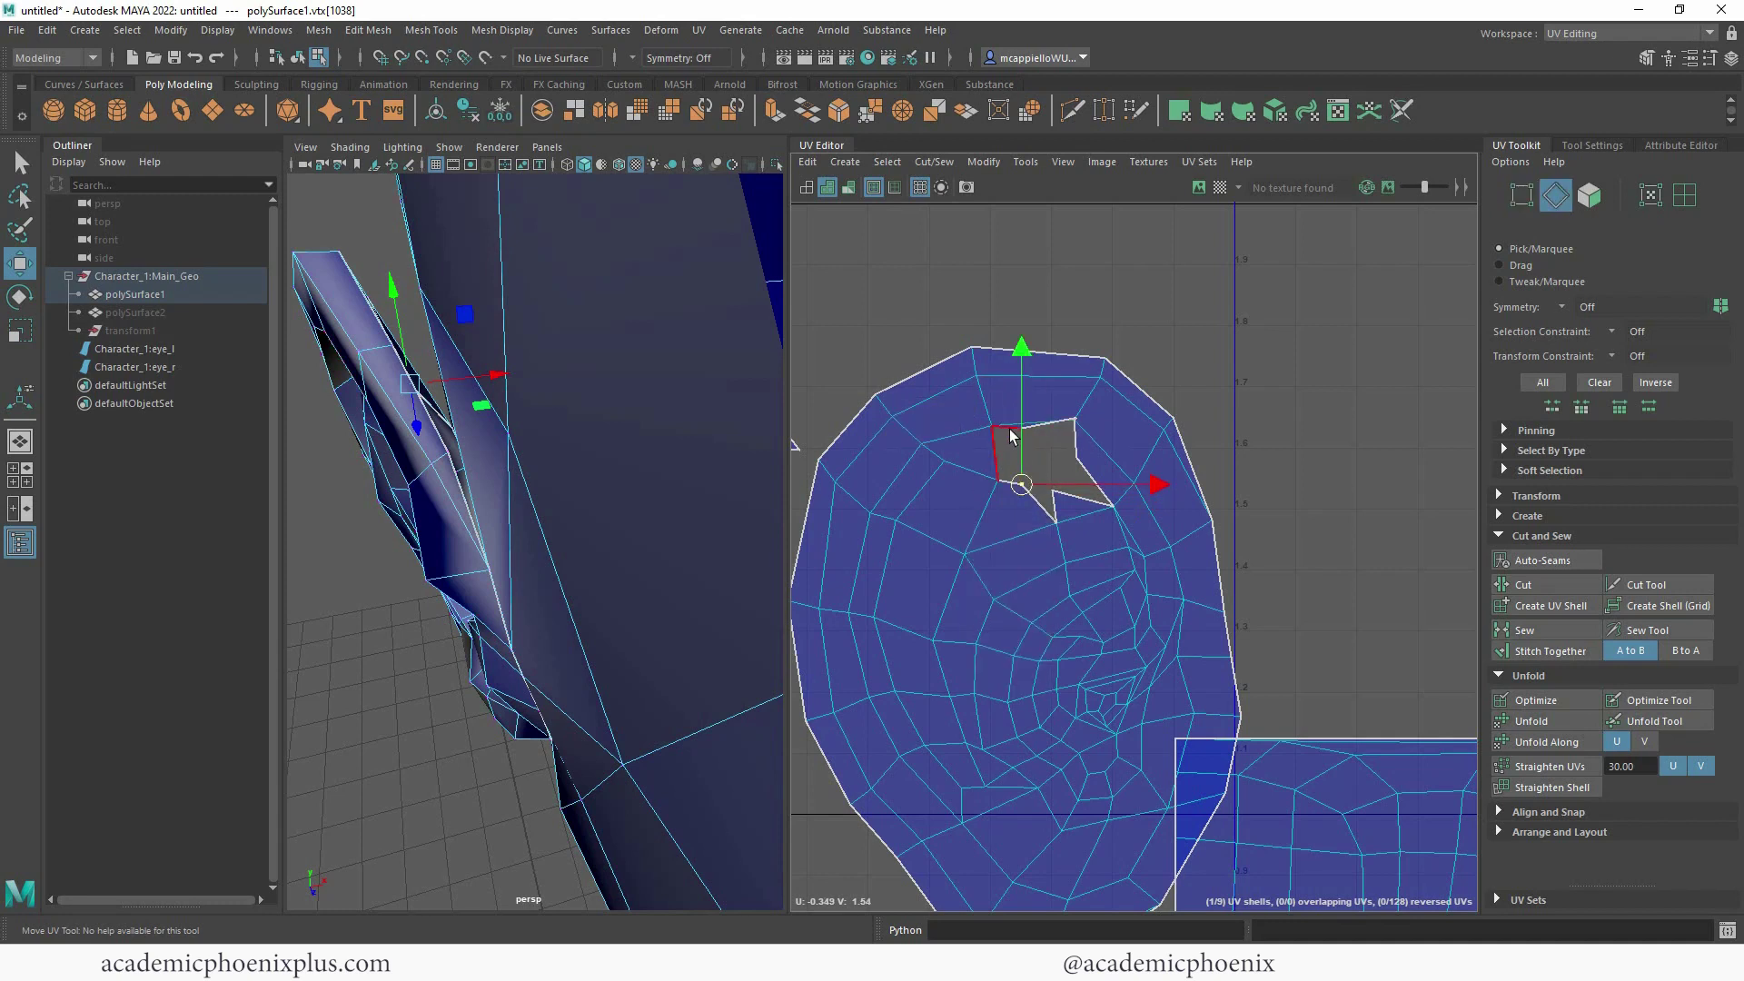
click(1005, 429)
shift+right_click(1024, 425)
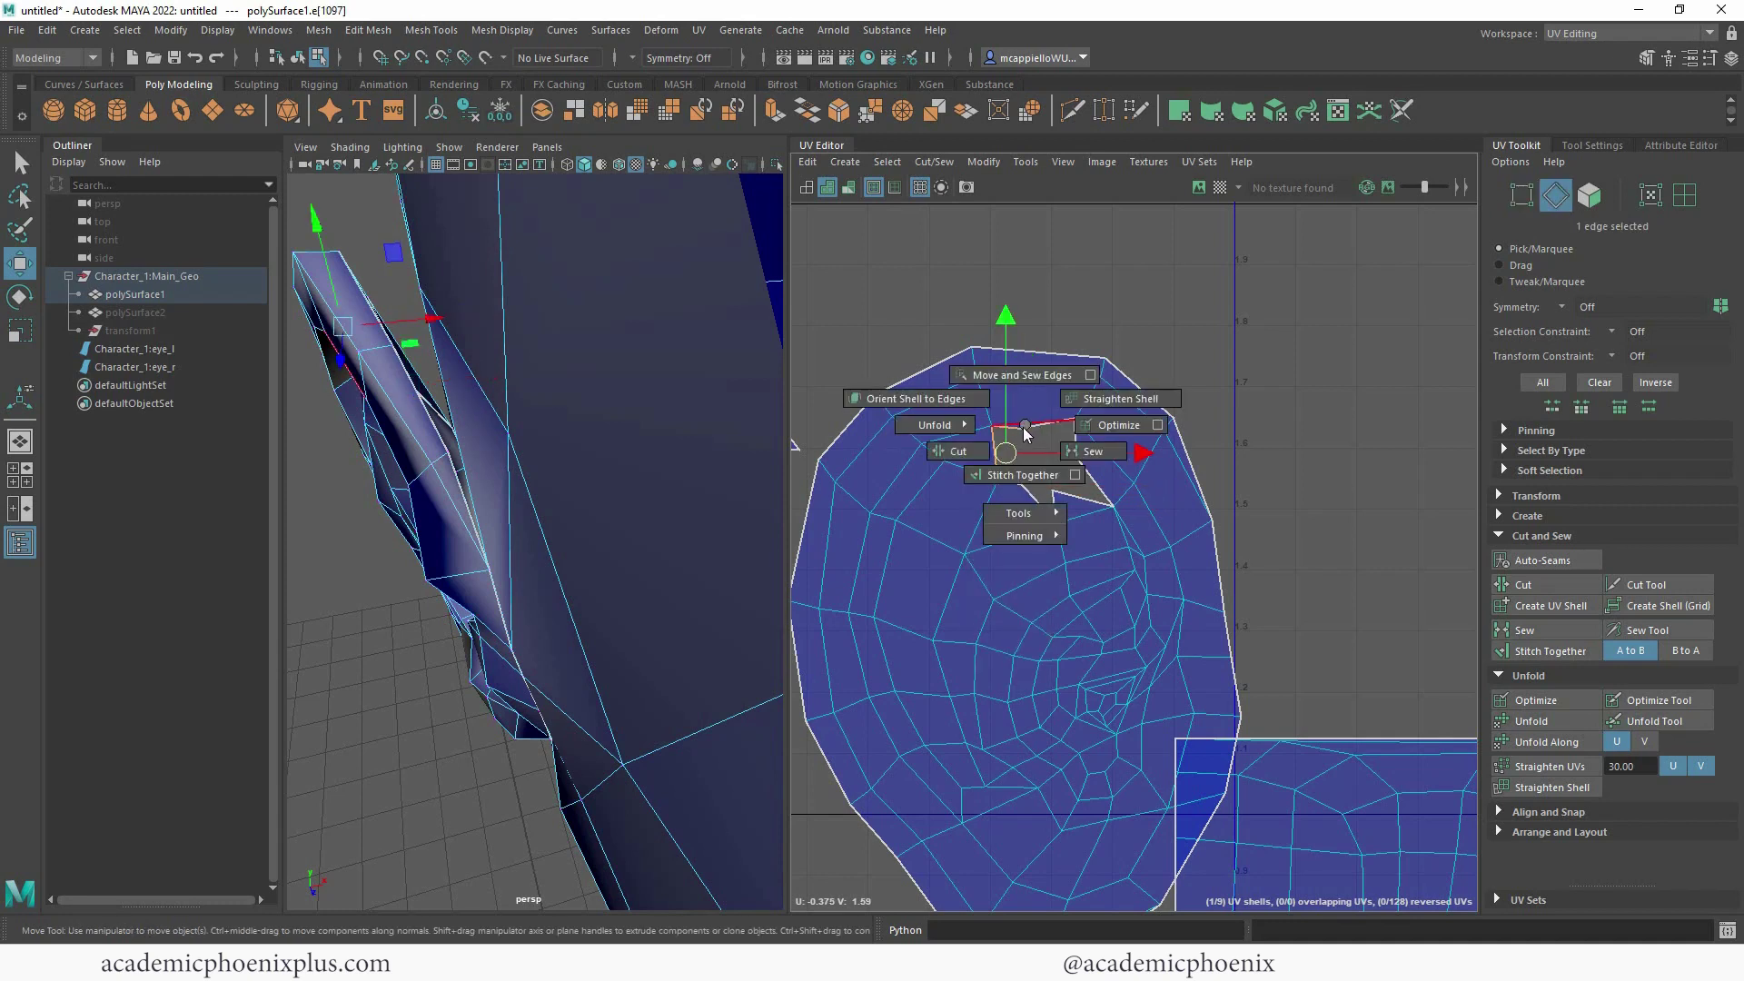
click(1082, 454)
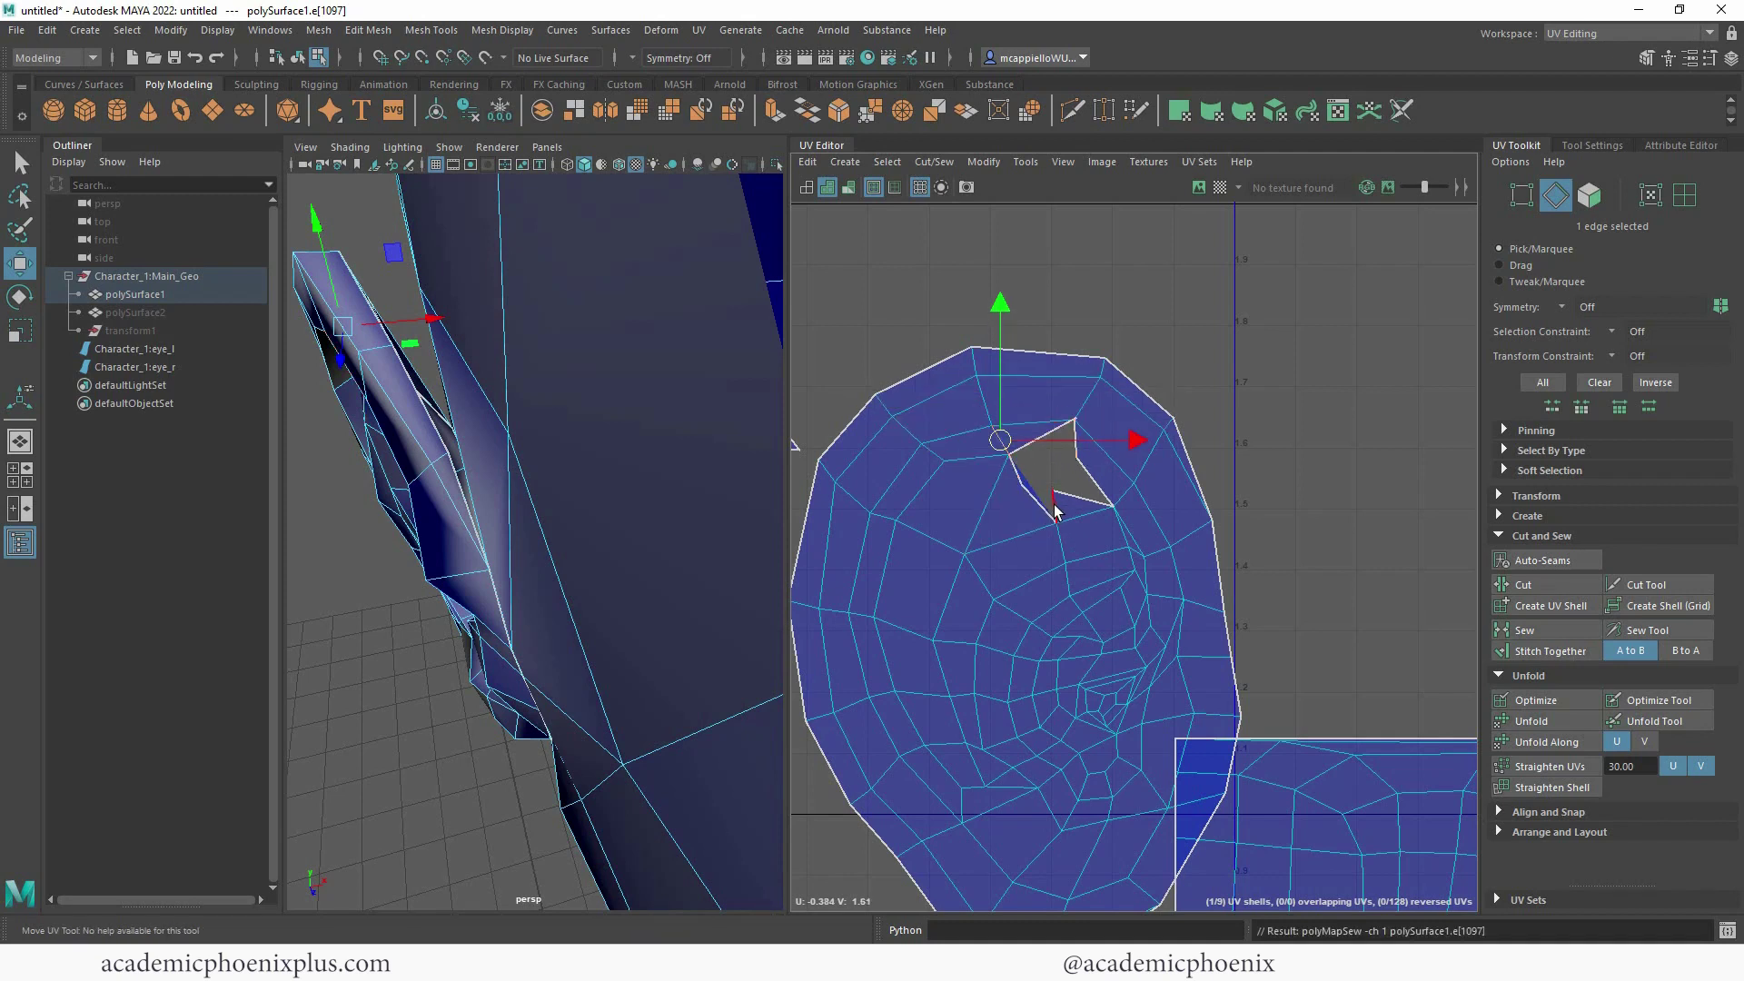
- Move the vertices around the hole in the front ear shell inward to narrow the remaining gap
right_drag(1026, 497, 946, 493)
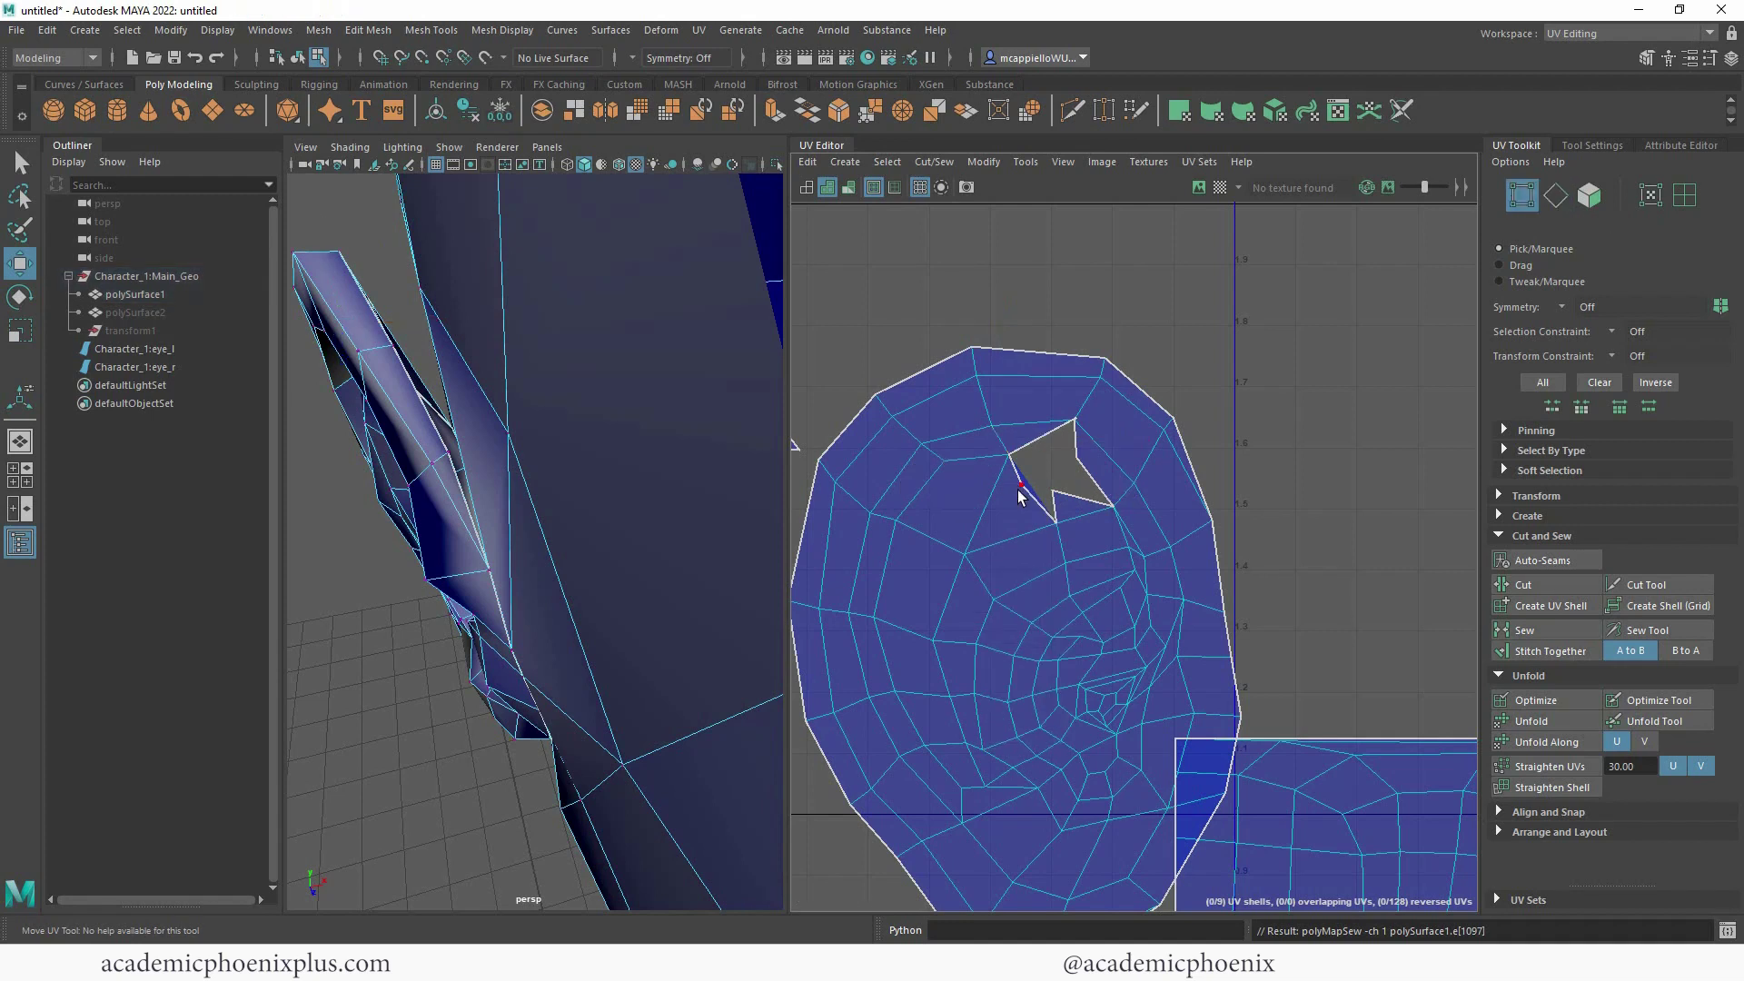
click(1021, 487)
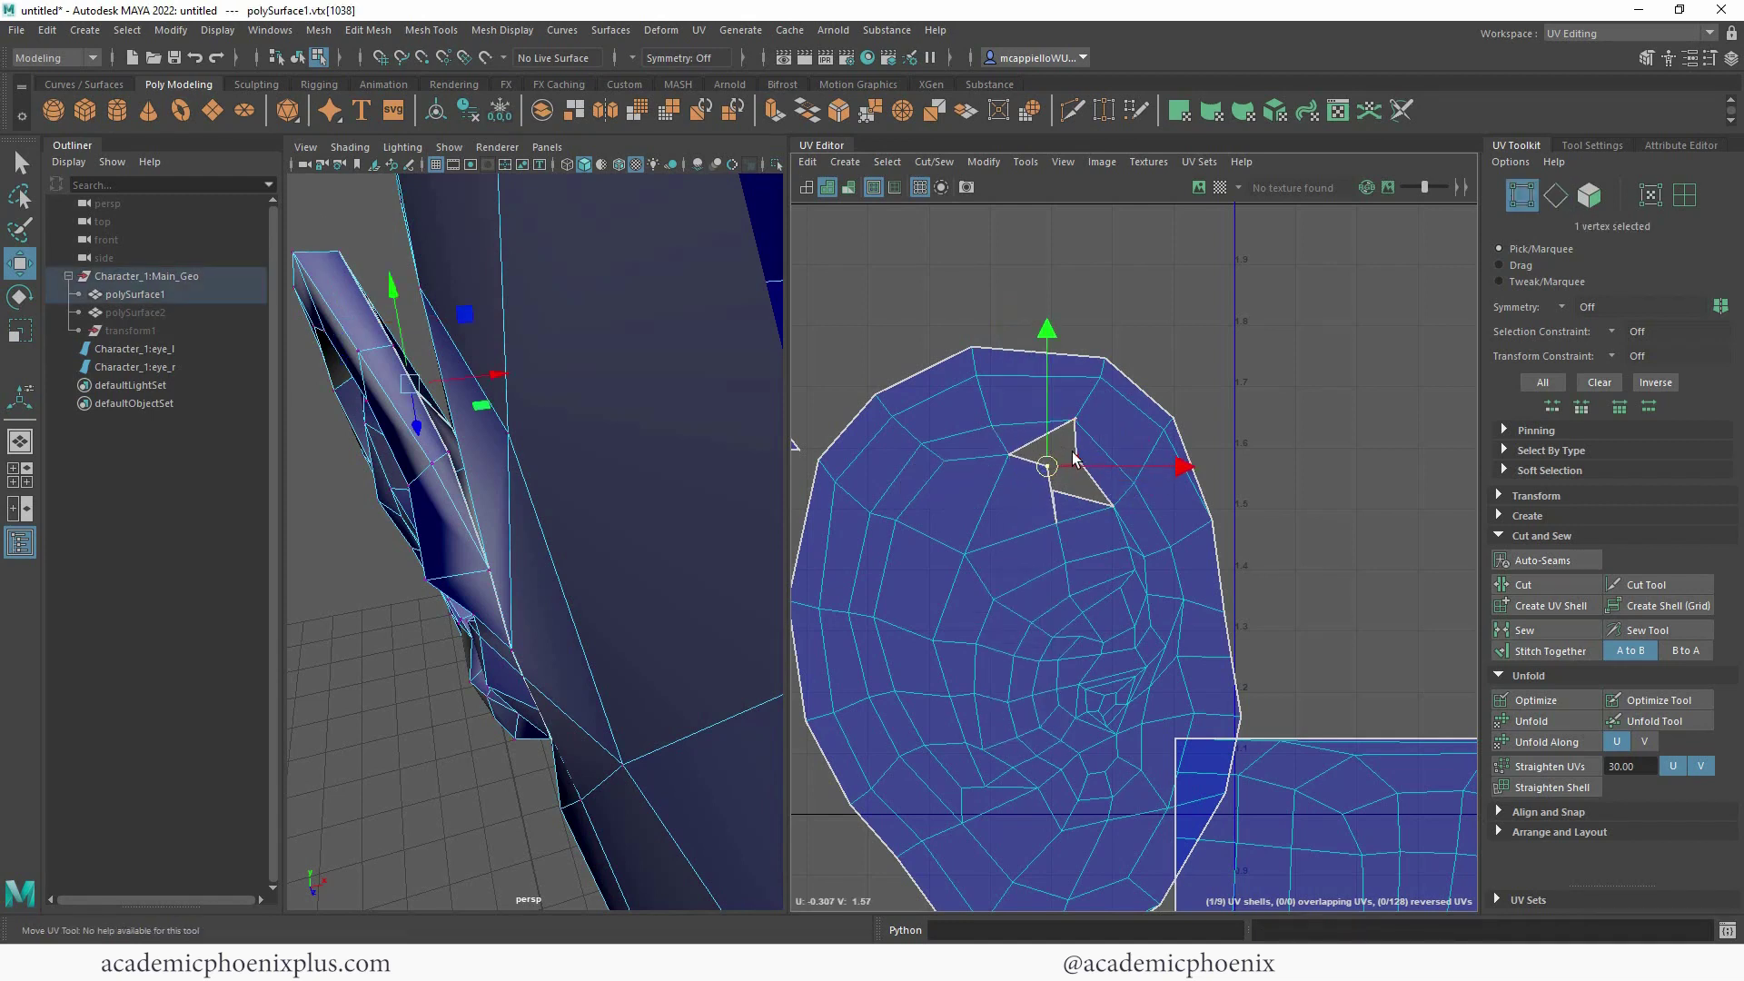
click(1053, 468)
click(1051, 491)
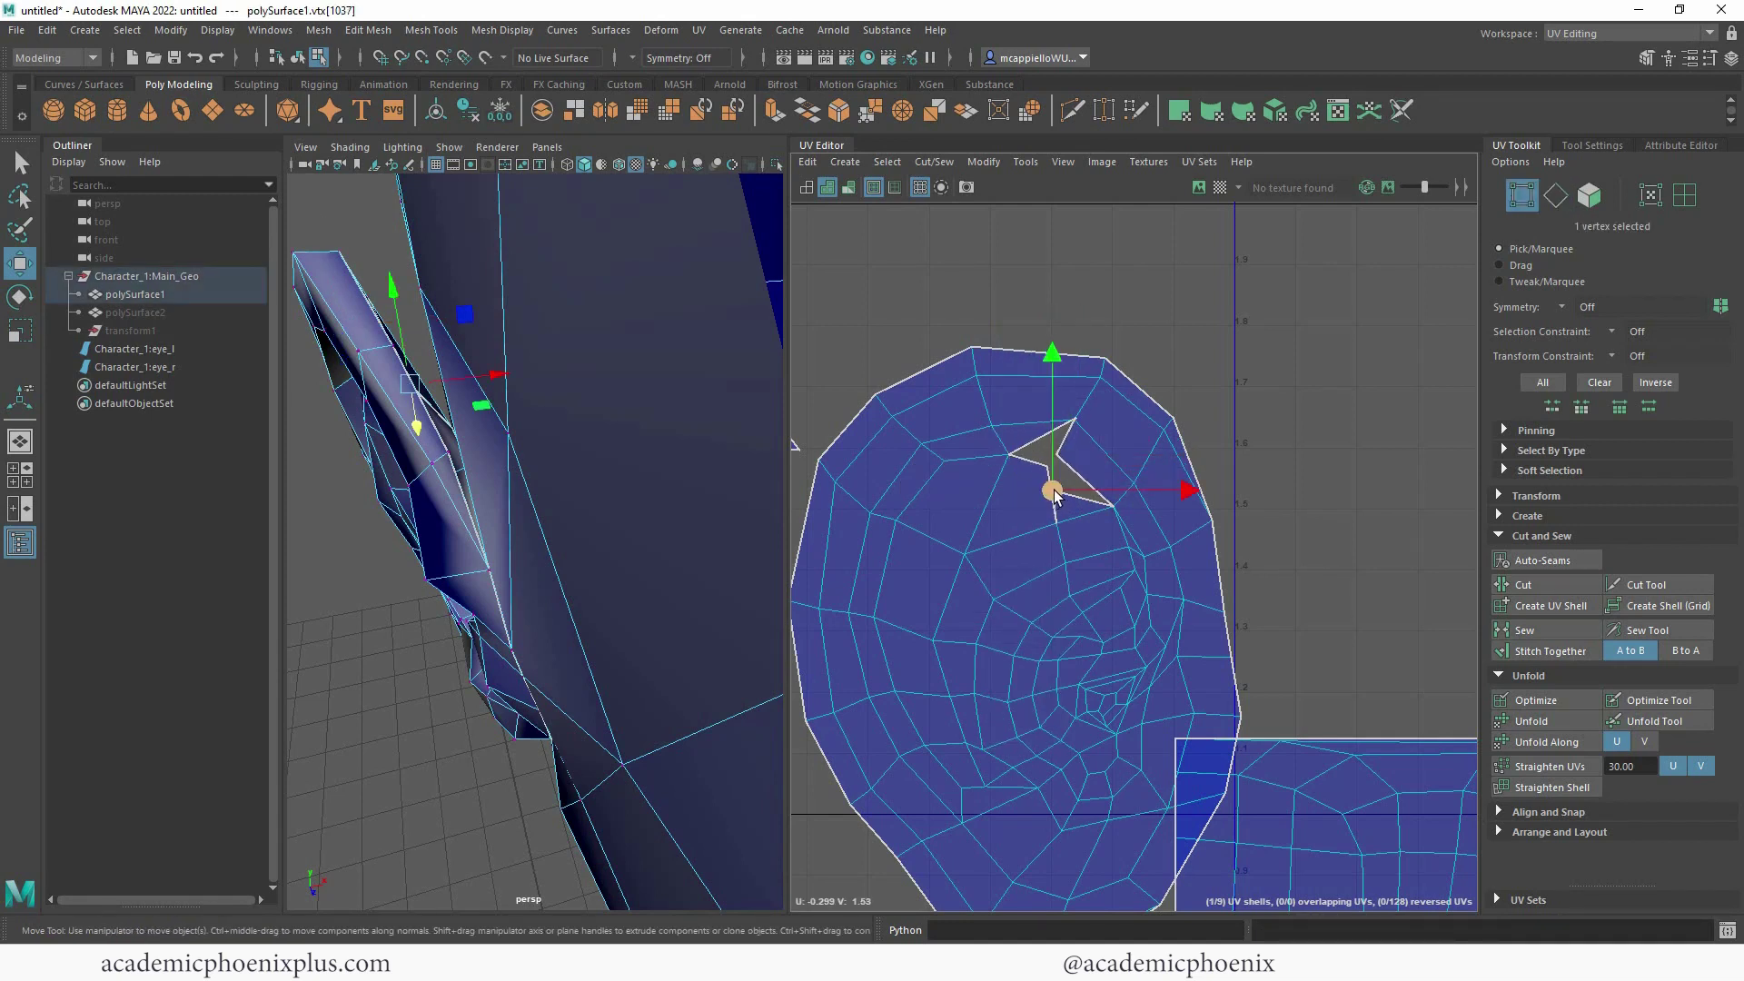
drag(1052, 490, 1048, 466)
alt+middle_drag(1024, 514, 1077, 499)
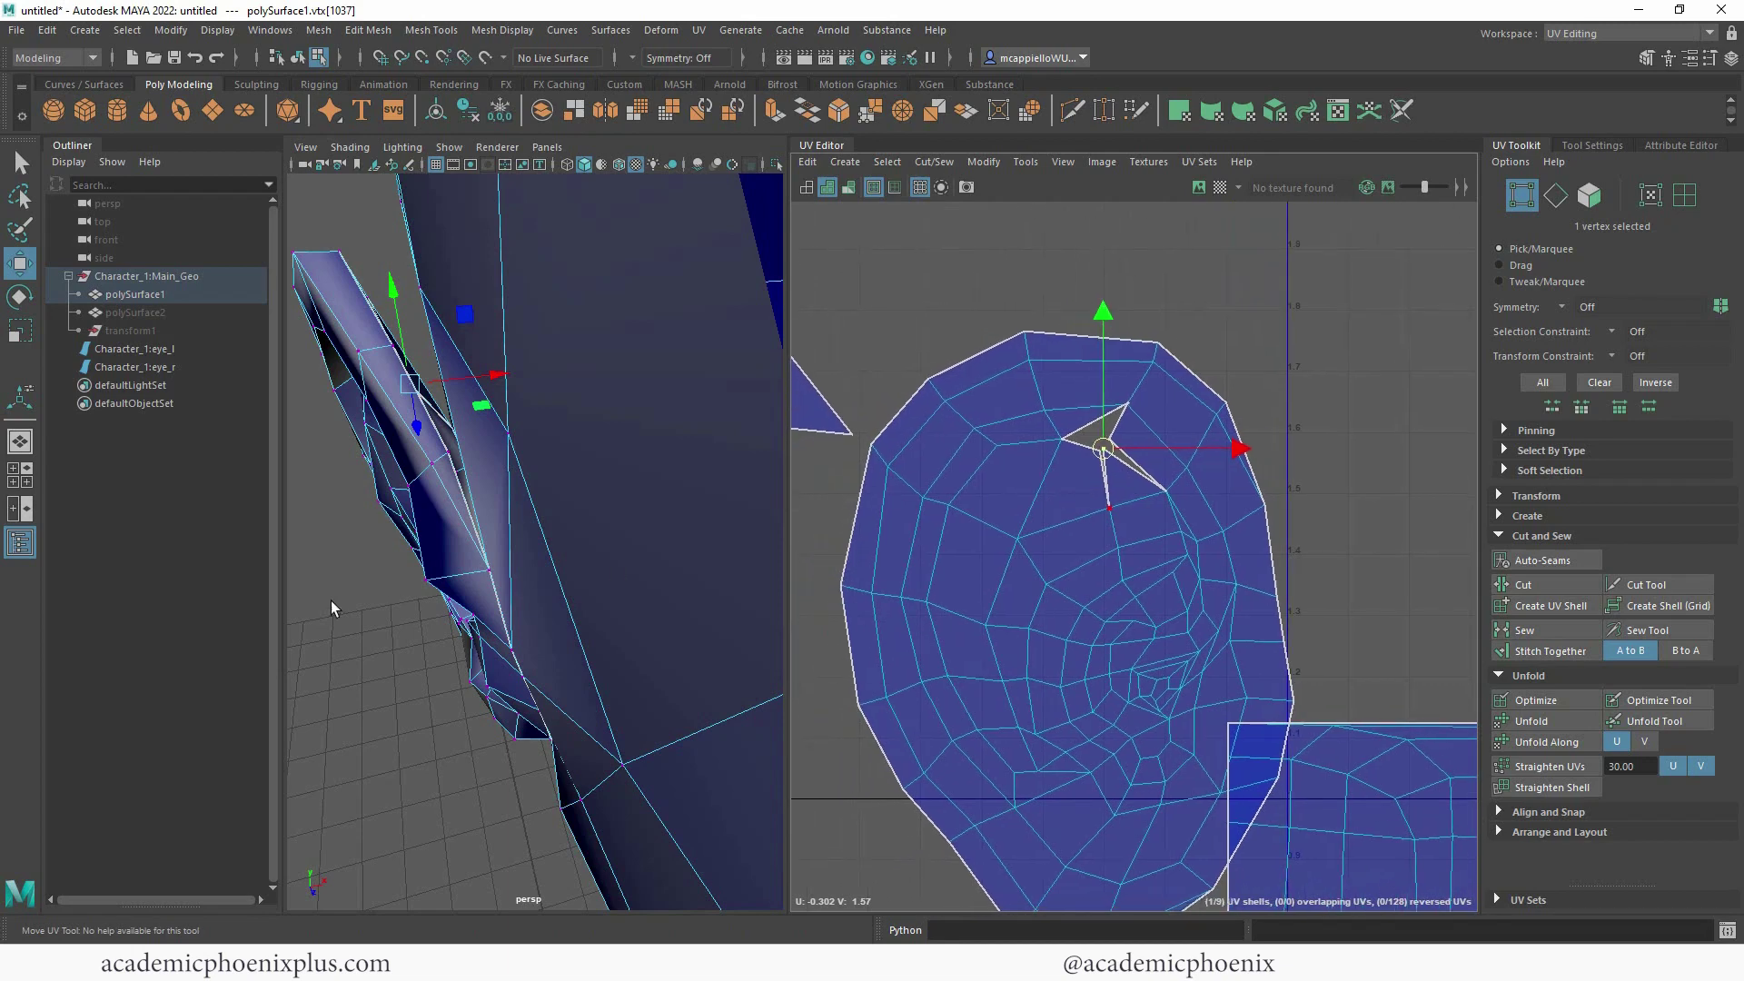
- Fit the triangular flap shell onto the crescent-shaped shell's upper end and move the front ear shell away from the face shell
alt+drag(351, 549, 522, 459)
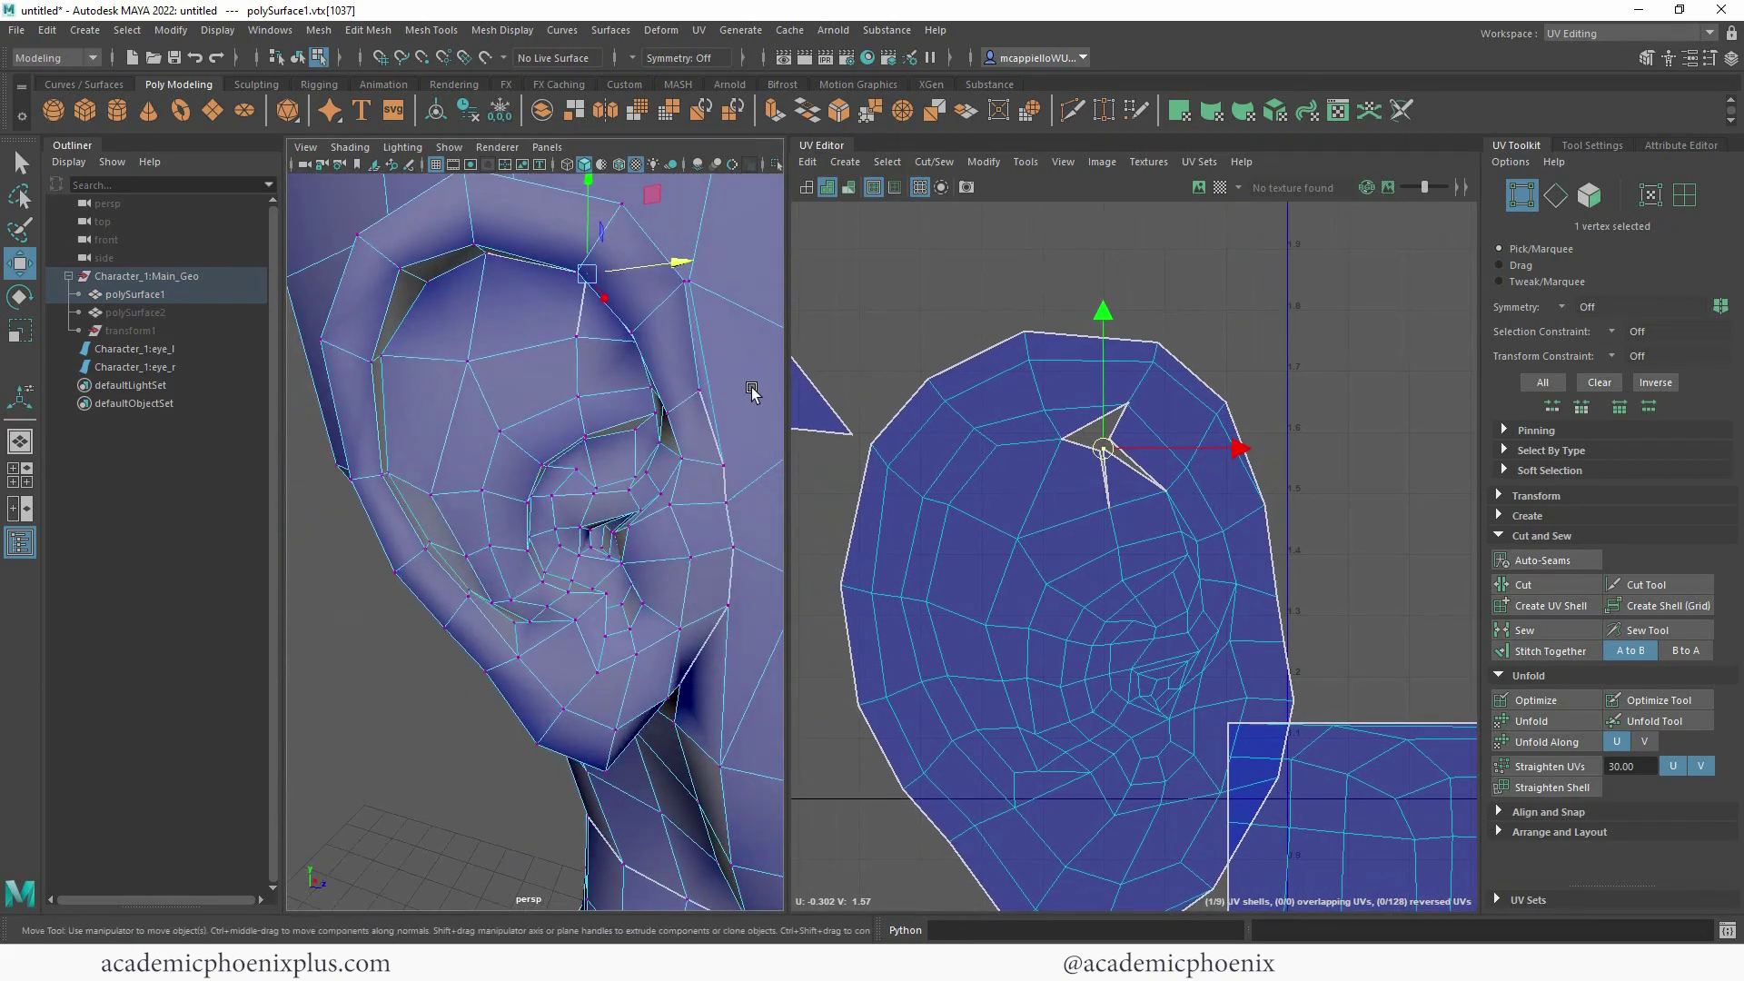
alt+right_drag(1123, 494, 896, 375)
alt+middle_drag(895, 375, 923, 330)
alt+right_drag(923, 330, 1037, 364)
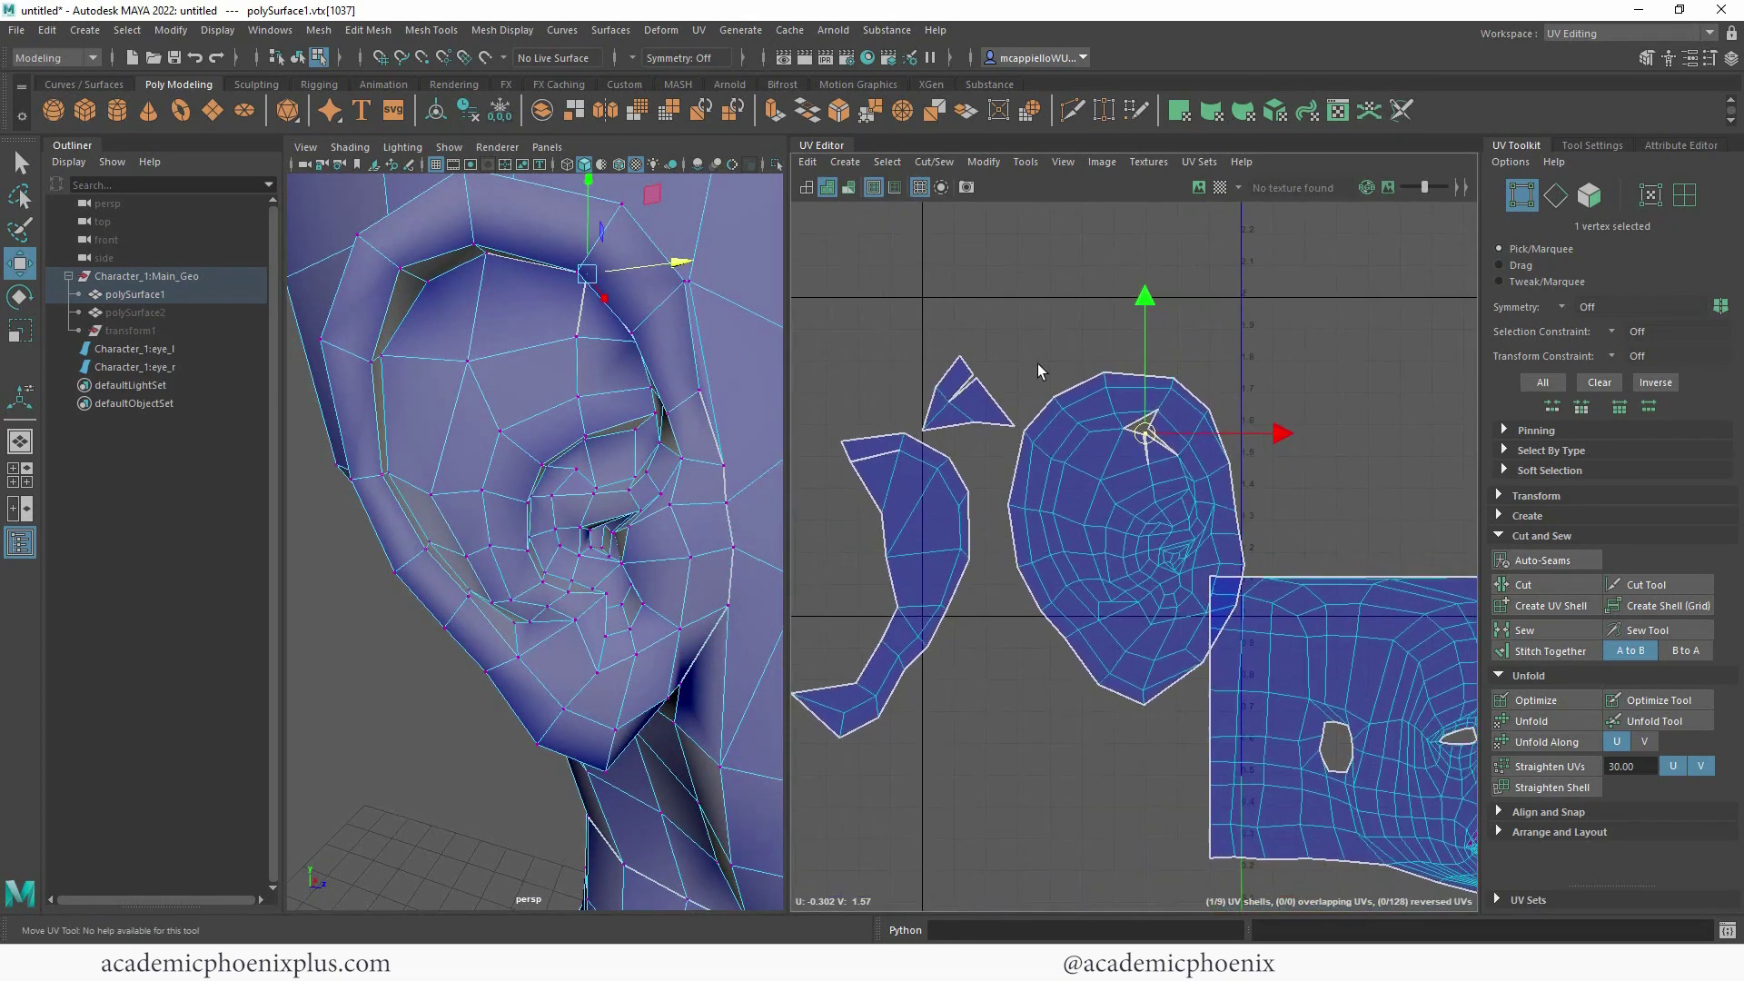
alt+middle_drag(1037, 363, 1141, 318)
double_click(1057, 358)
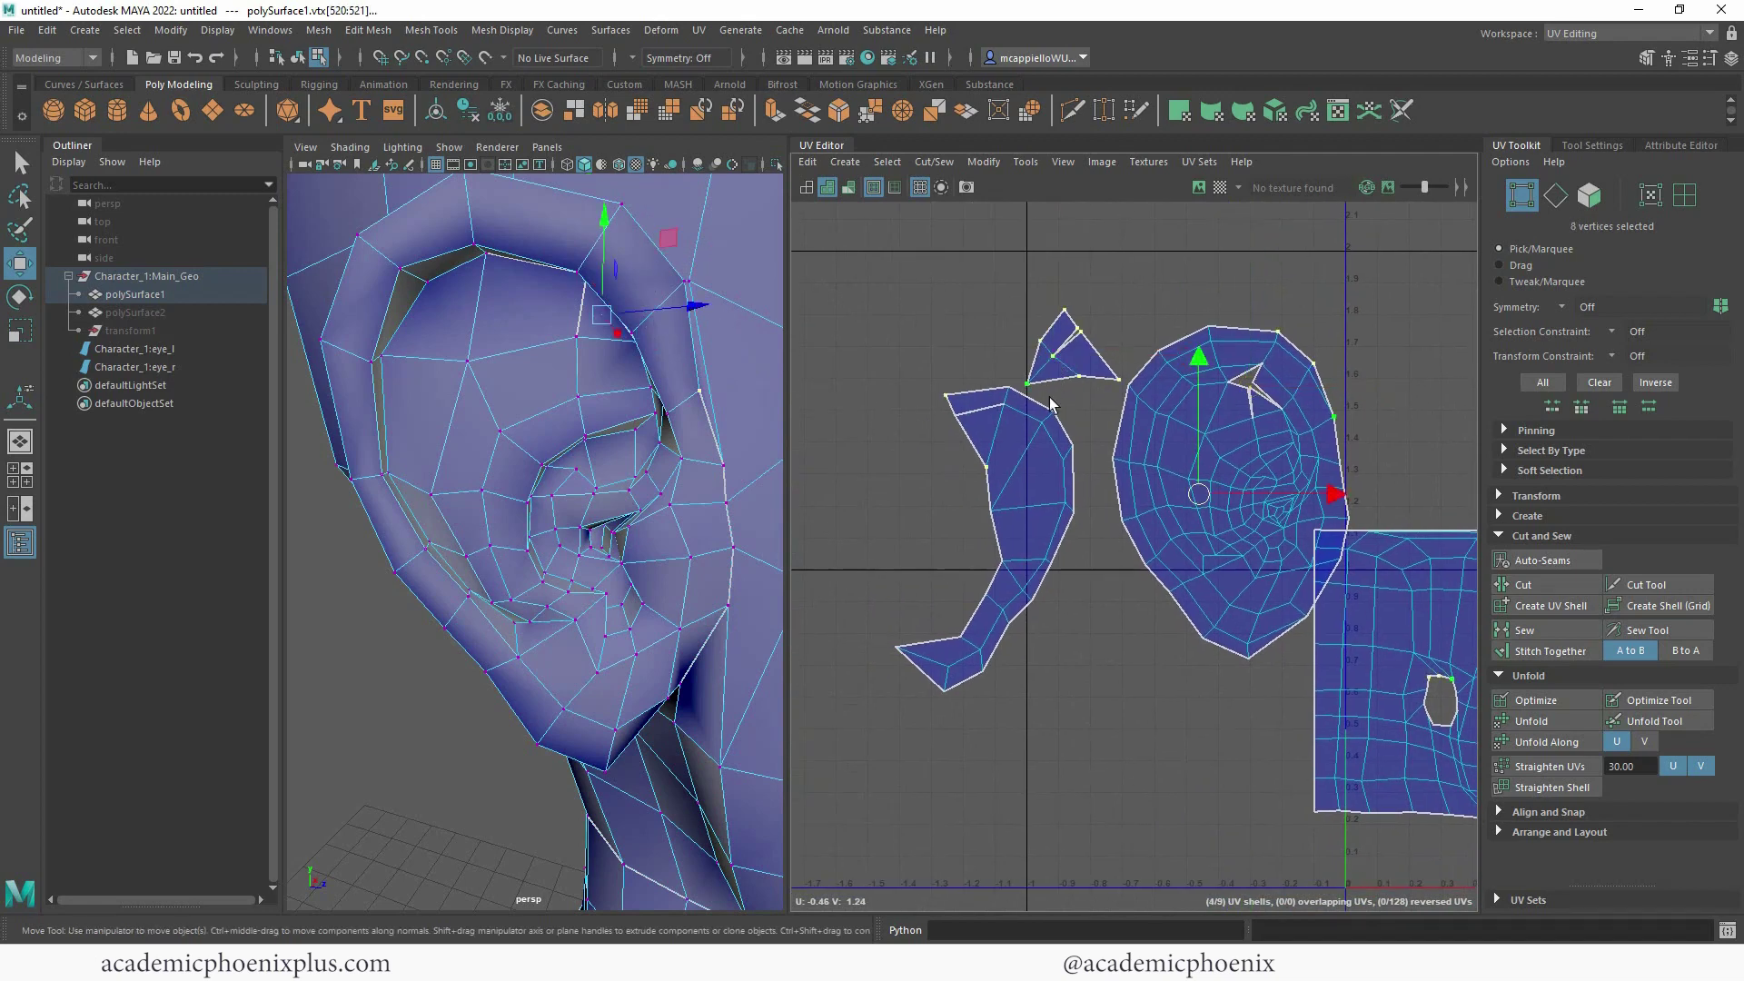
right_drag(1061, 354, 1126, 347)
double_click(1081, 341)
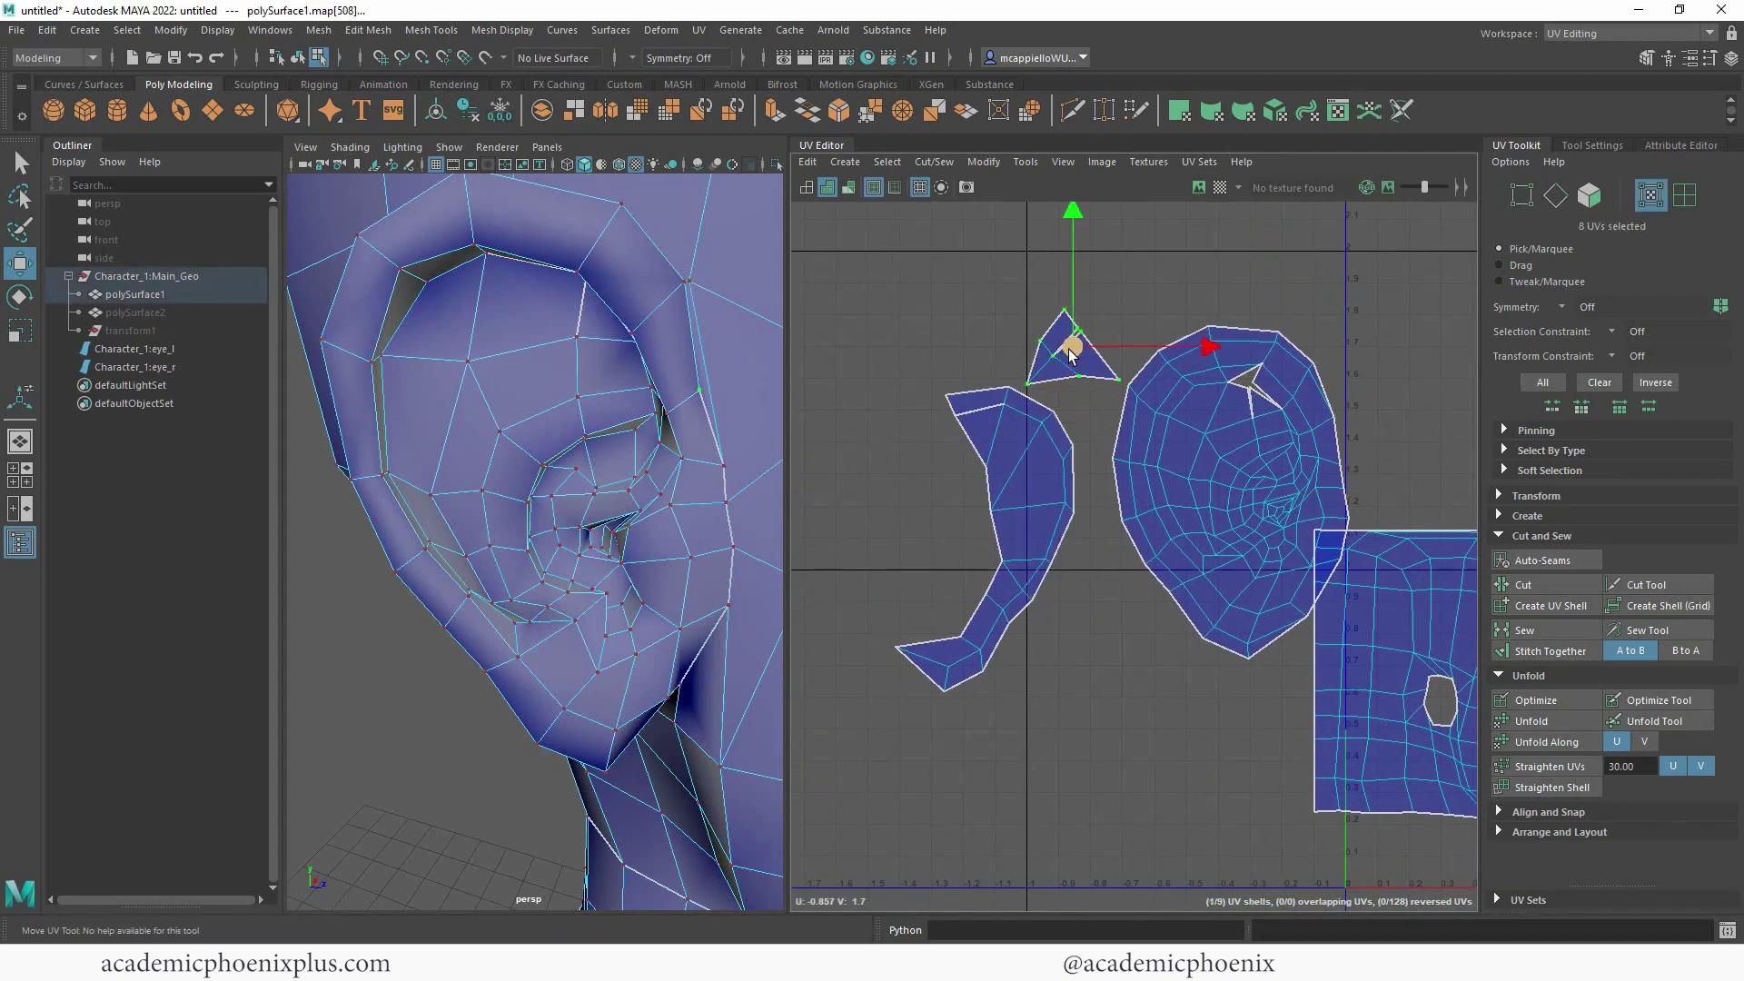
drag(1081, 341, 925, 445)
key(e)
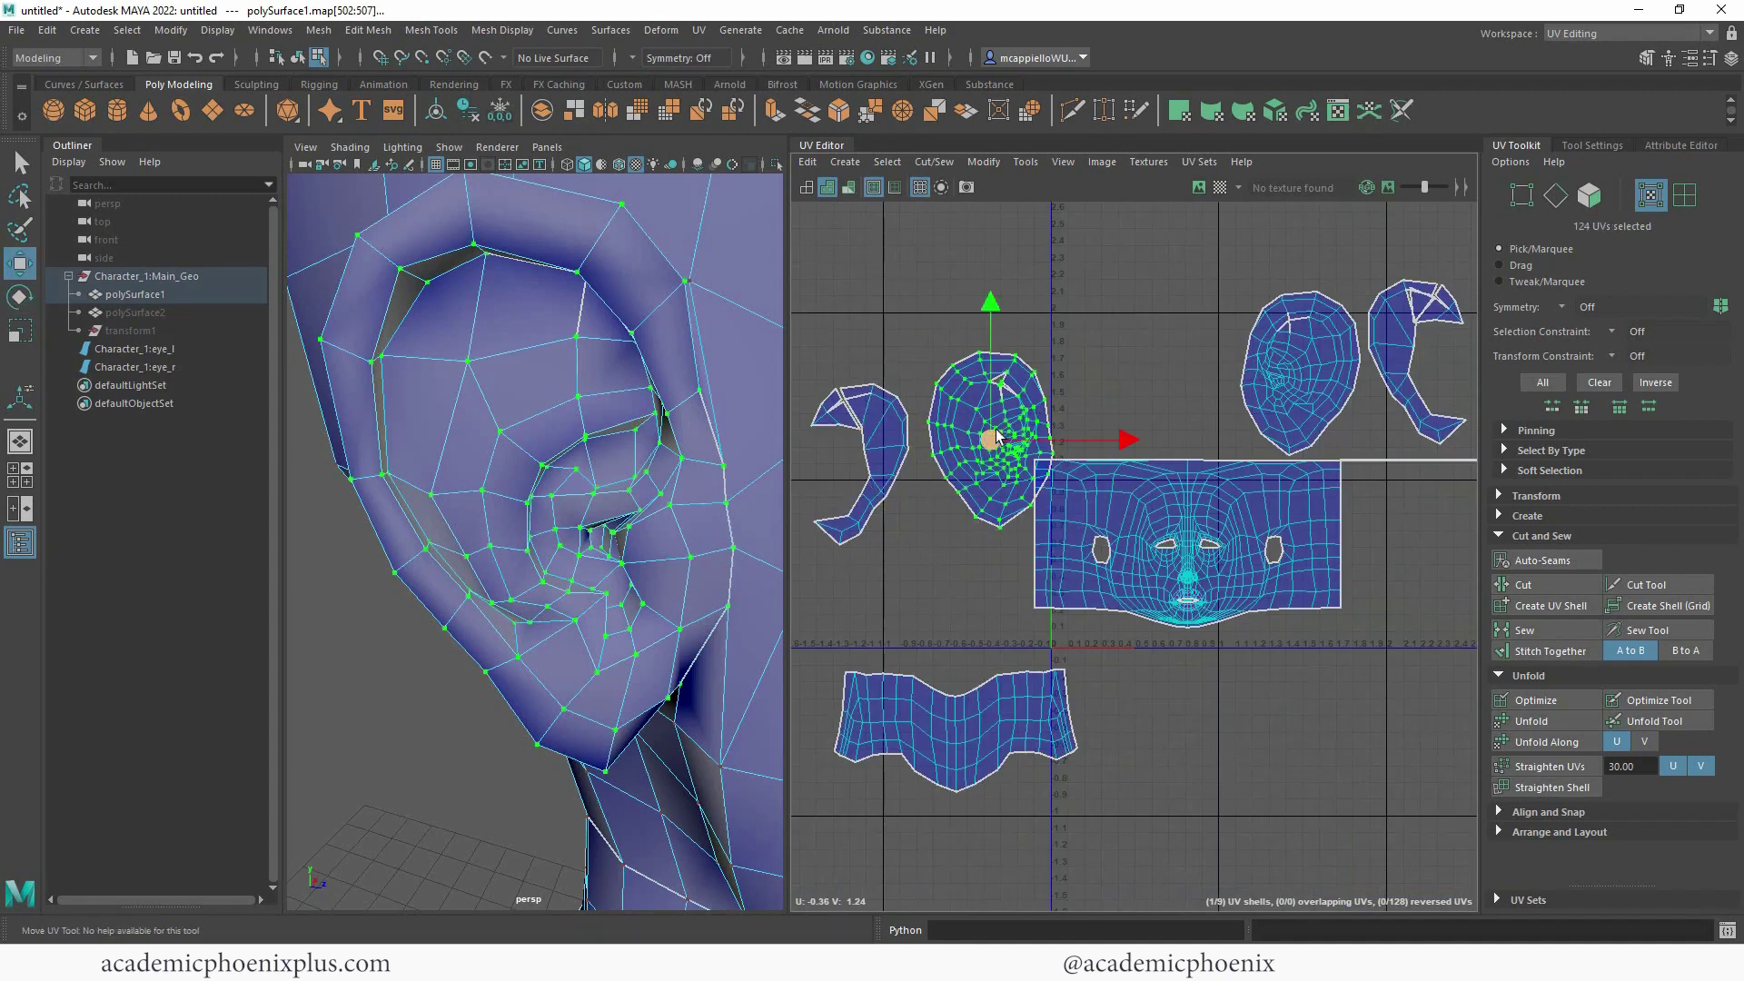
drag(986, 399, 969, 378)
alt+middle_drag(1111, 419, 1024, 345)
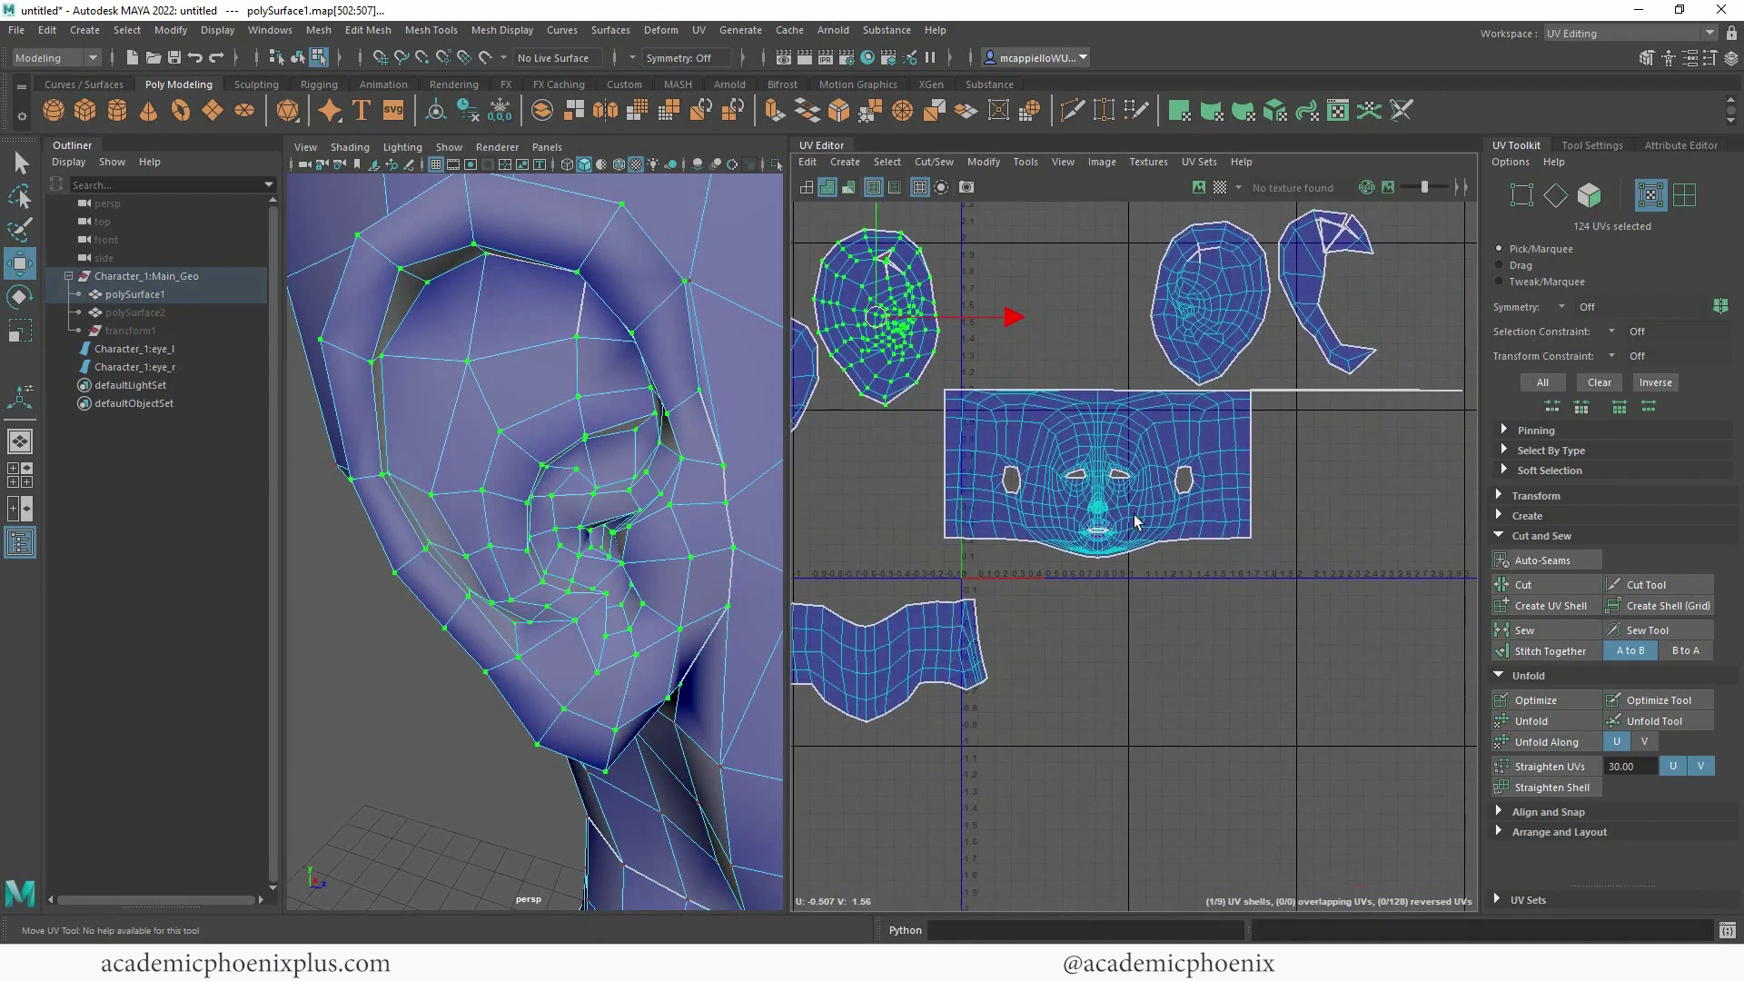
- Apply a cylindrical UV projection to the two rings of faces lining the inside of the mouth
scroll(1126, 499, up, 1)
alt+drag(669, 525, 612, 533)
alt+right_drag(612, 533, 590, 478)
alt+drag(591, 478, 577, 514)
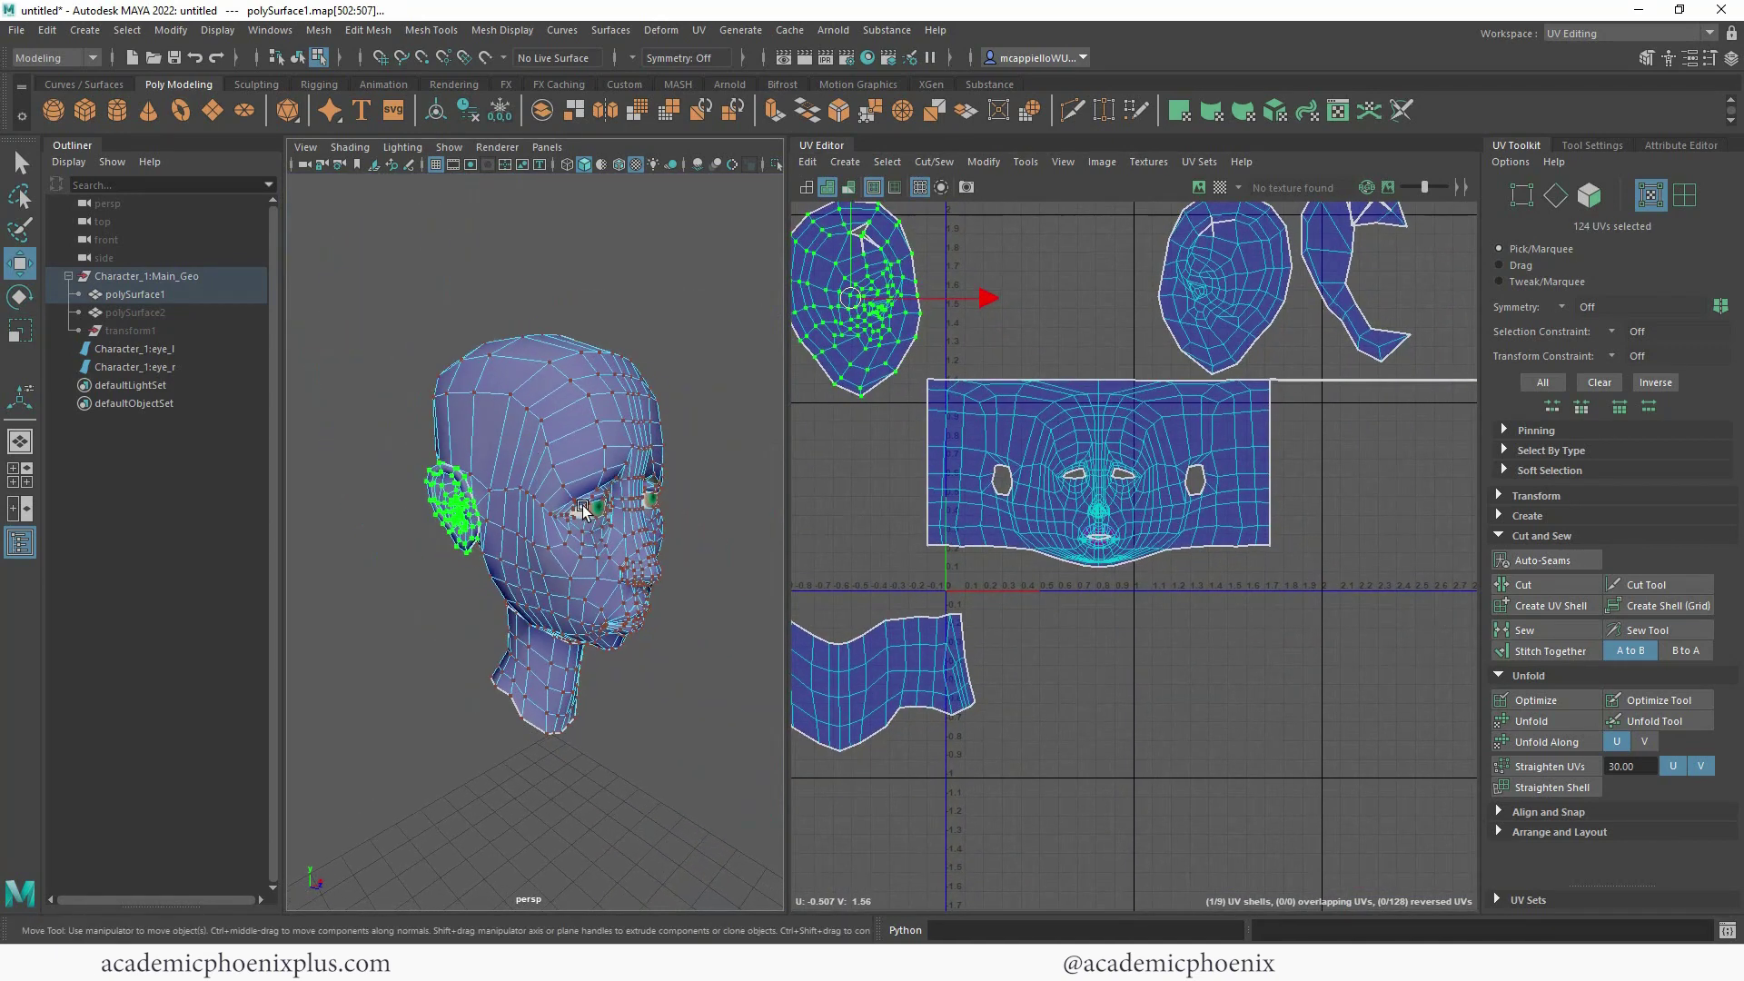
alt+right_drag(578, 514, 646, 536)
alt+drag(647, 536, 553, 653)
alt+right_drag(553, 654, 634, 601)
scroll(634, 600, down, 6)
key(F11)
click(538, 535)
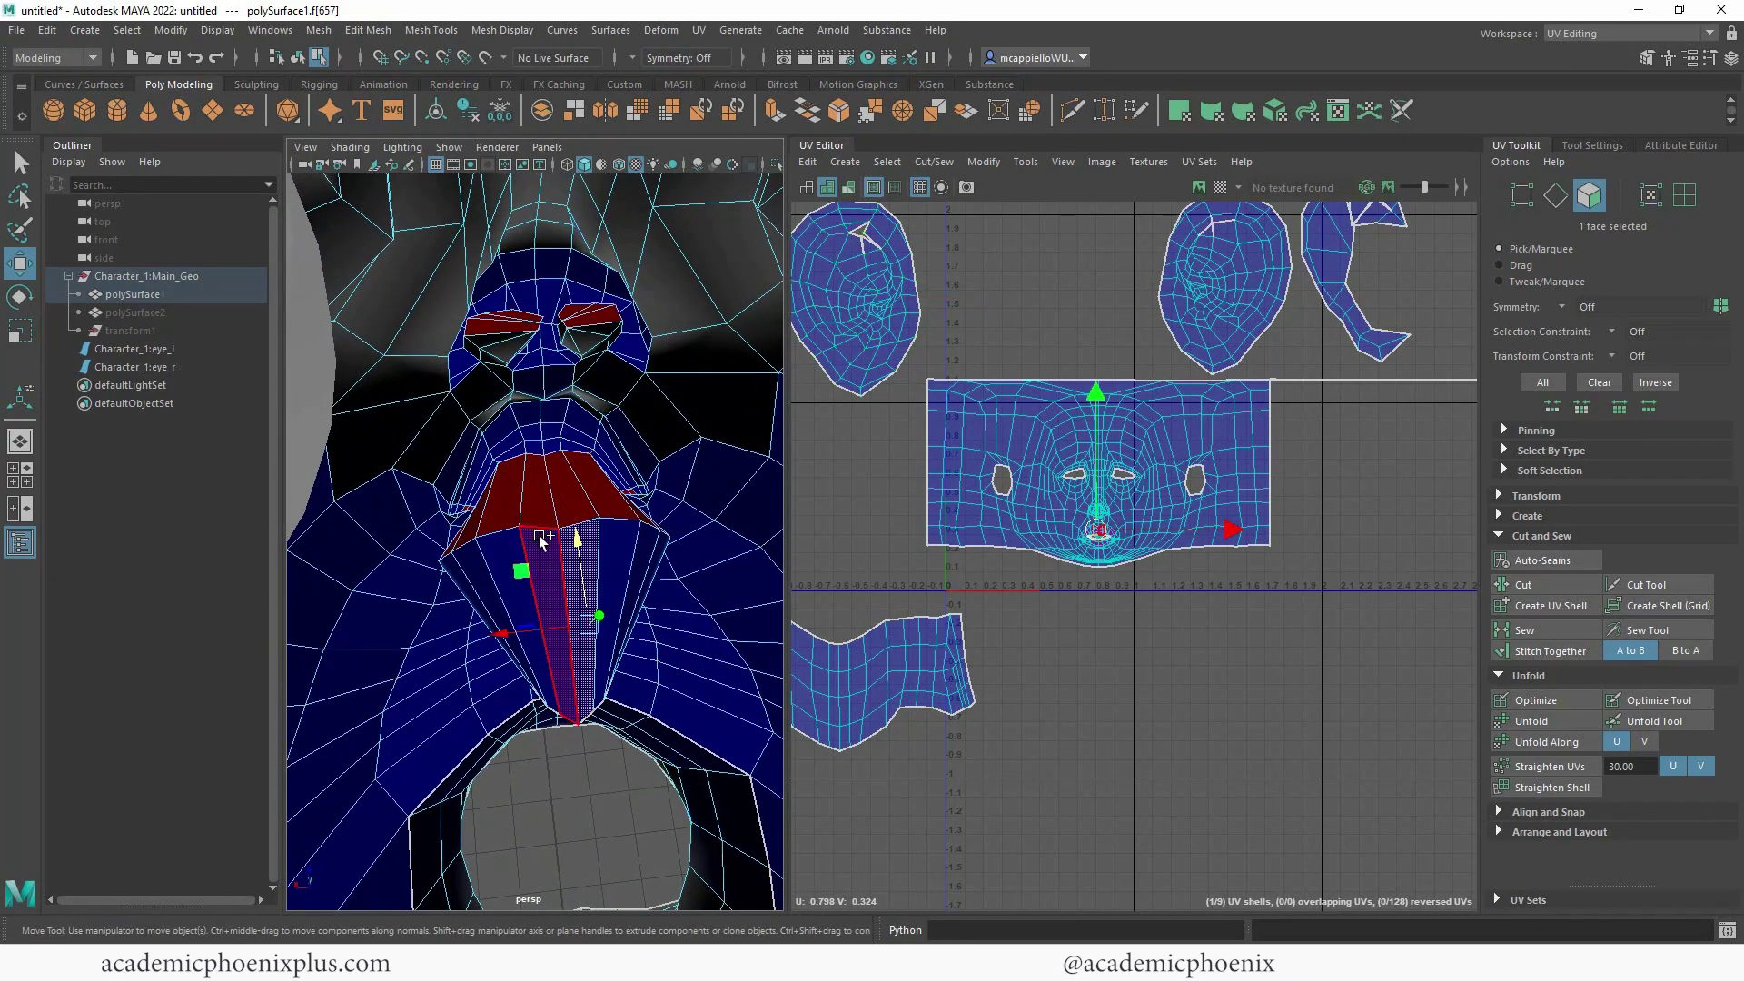
double_click(563, 518)
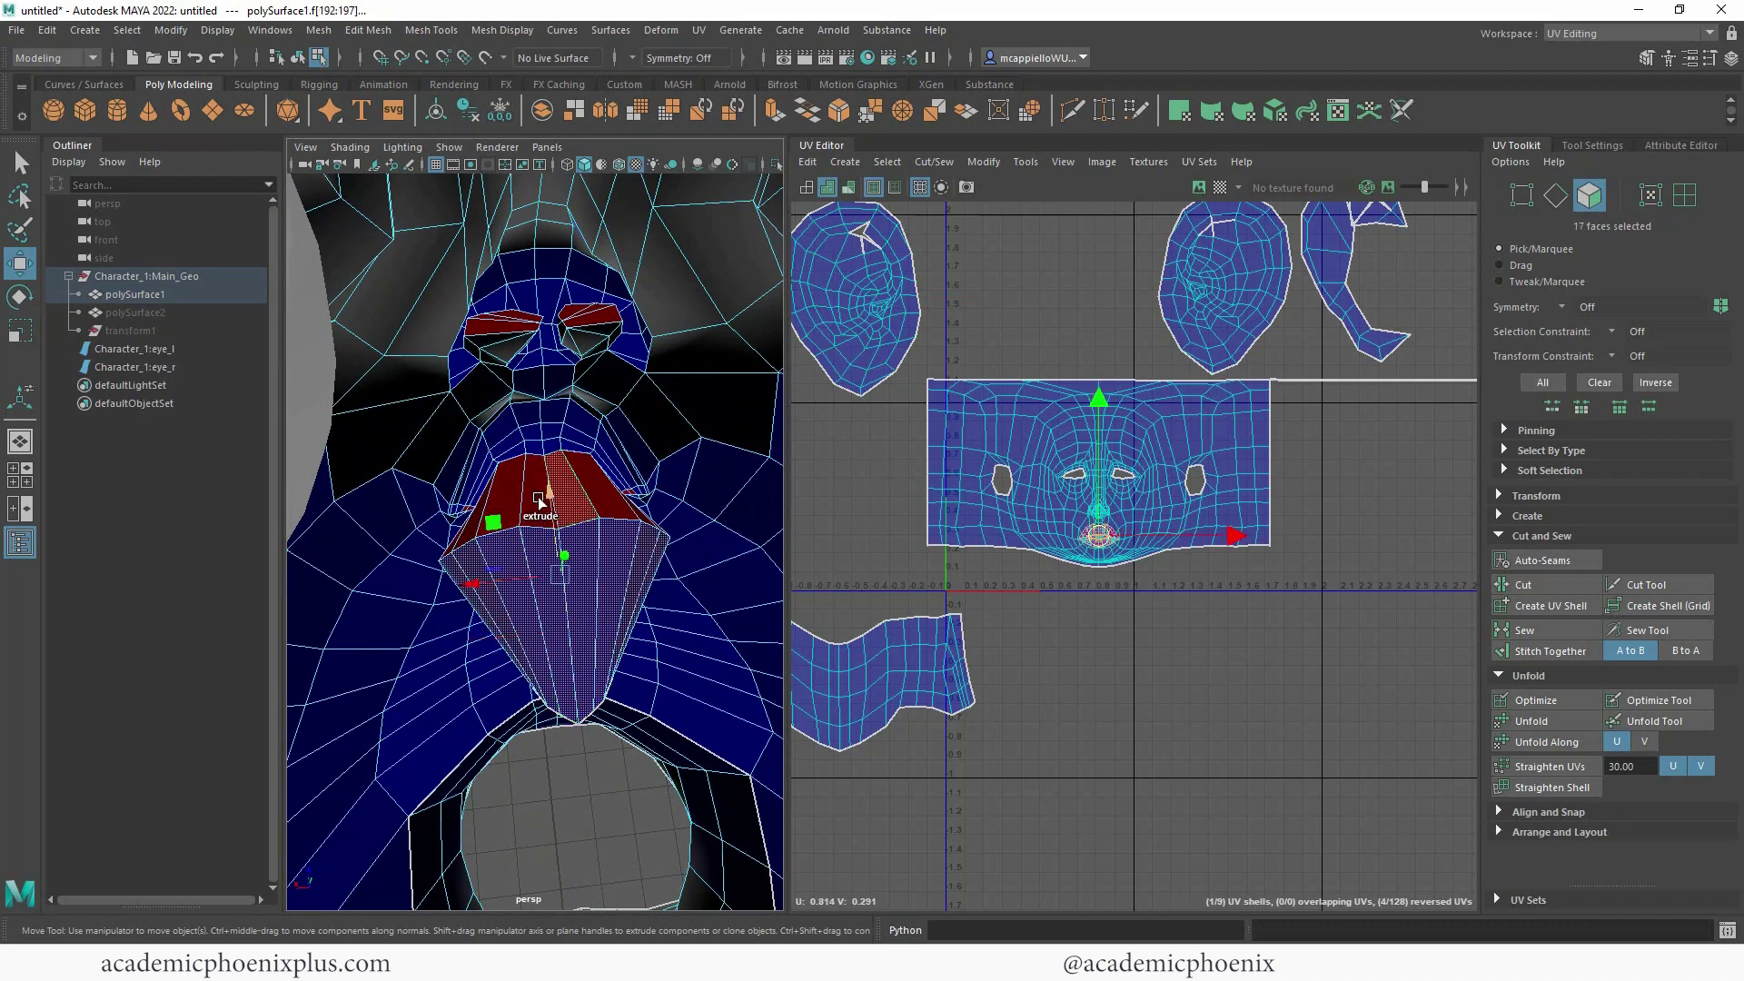
shift+double_click(529, 465)
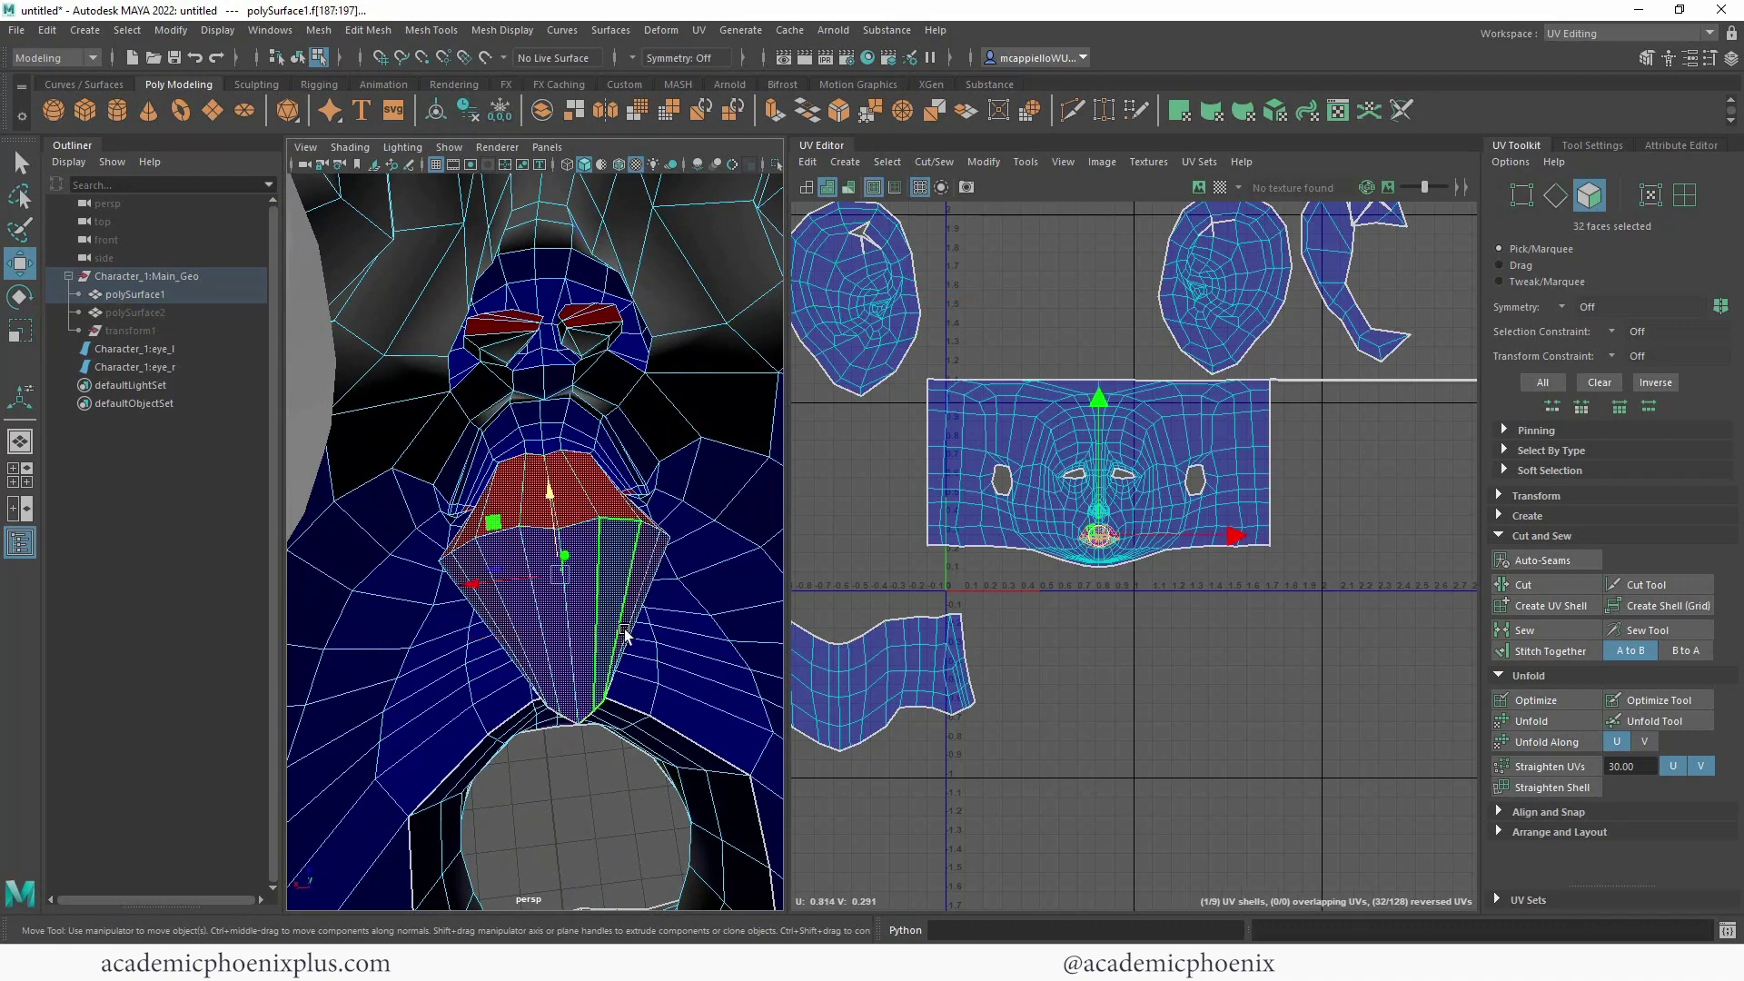
alt+drag(534, 479, 619, 601)
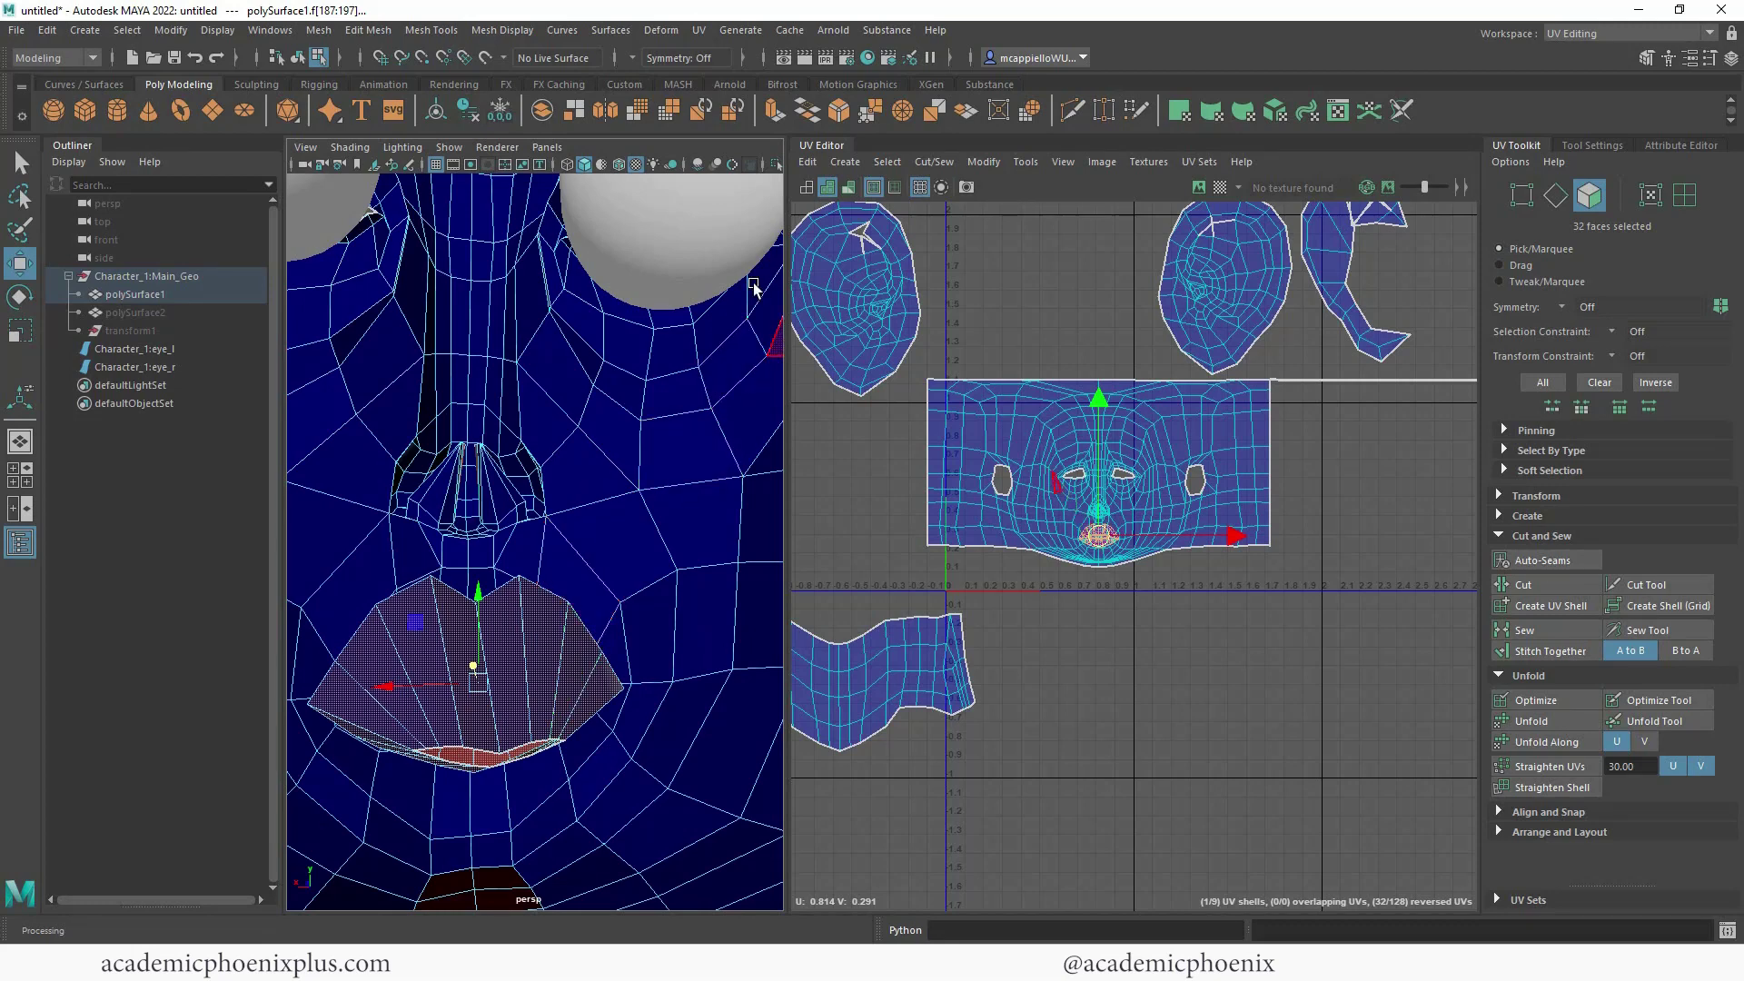
click(699, 31)
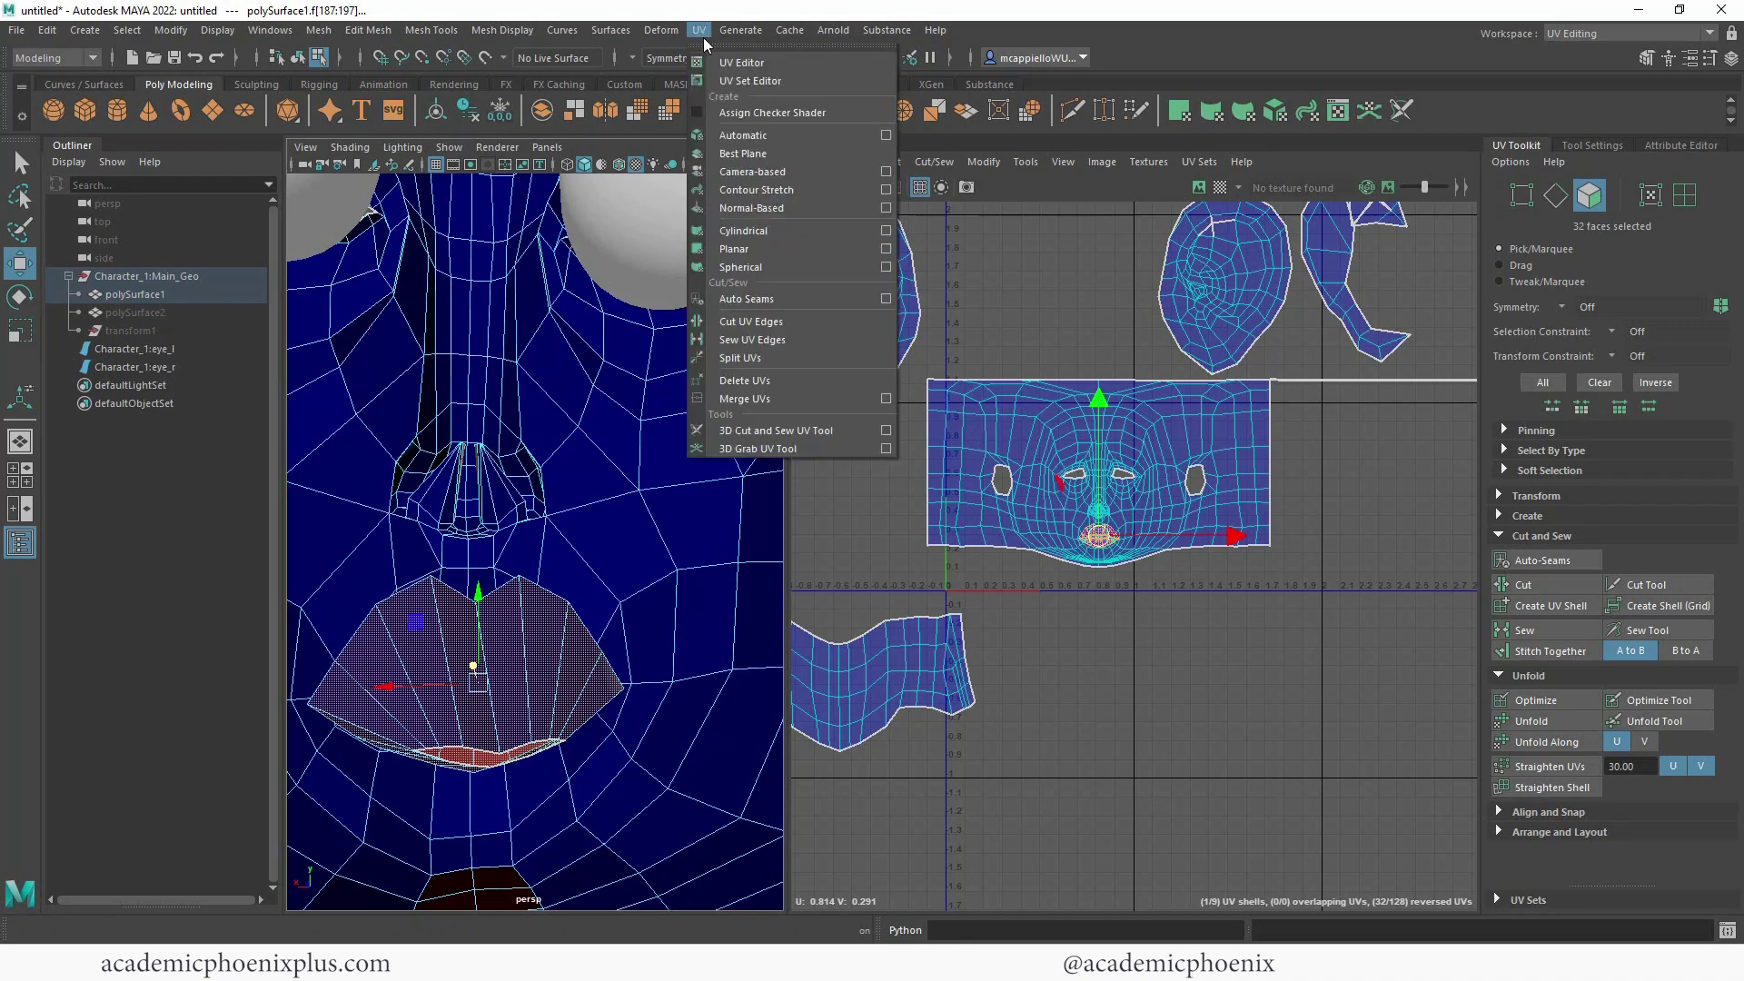
click(841, 230)
- Rotate the cylindrical projection to line up with the mouth cavity and move the projected shell below the face shell
scroll(655, 615, down, 3)
drag(653, 615, 471, 625)
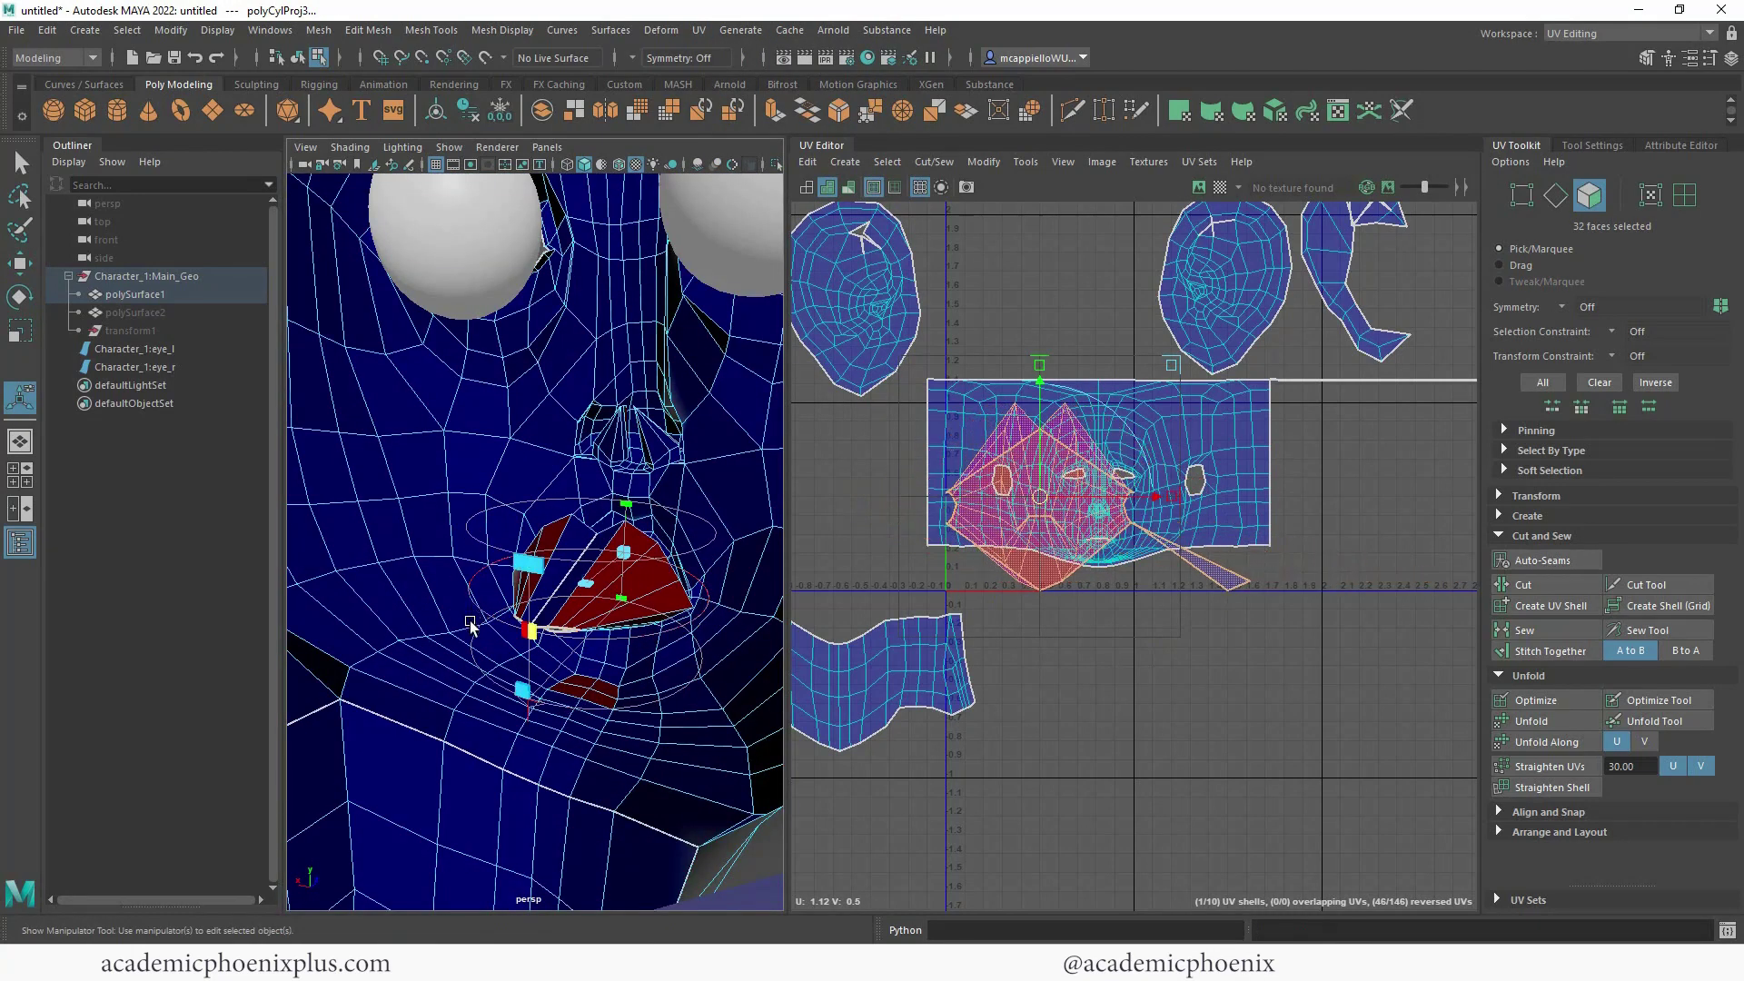
click(531, 716)
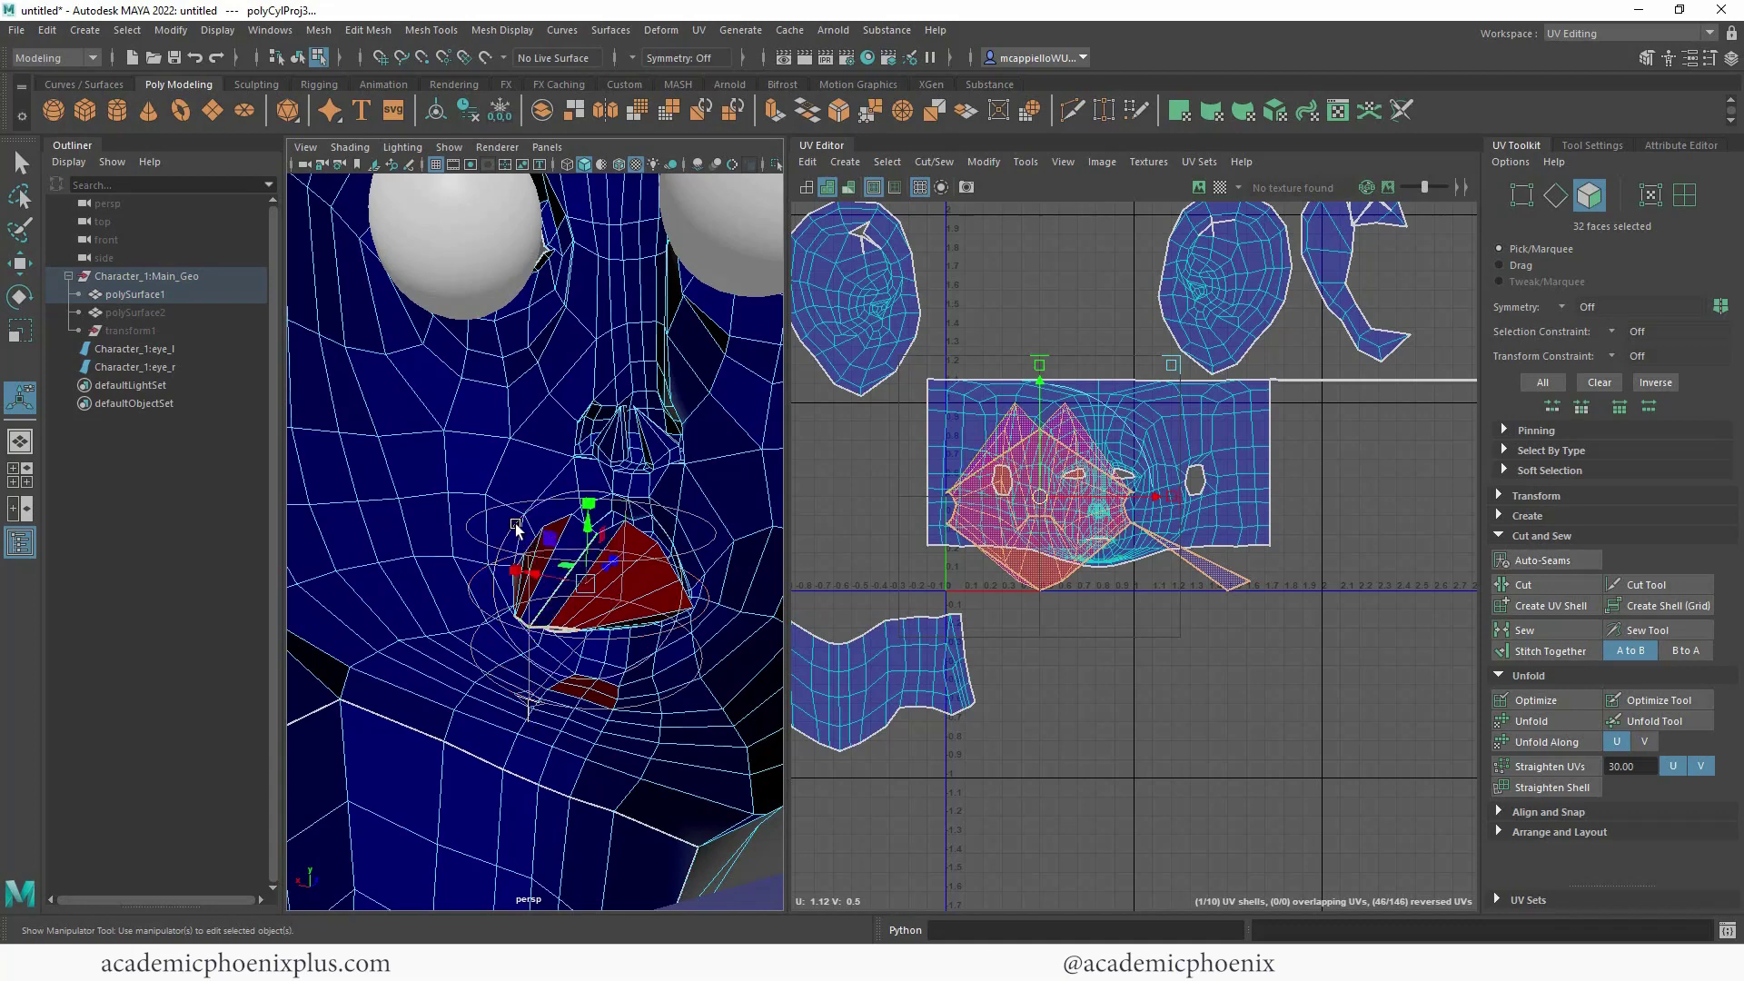
drag(555, 553, 605, 502)
drag(1040, 498, 1183, 790)
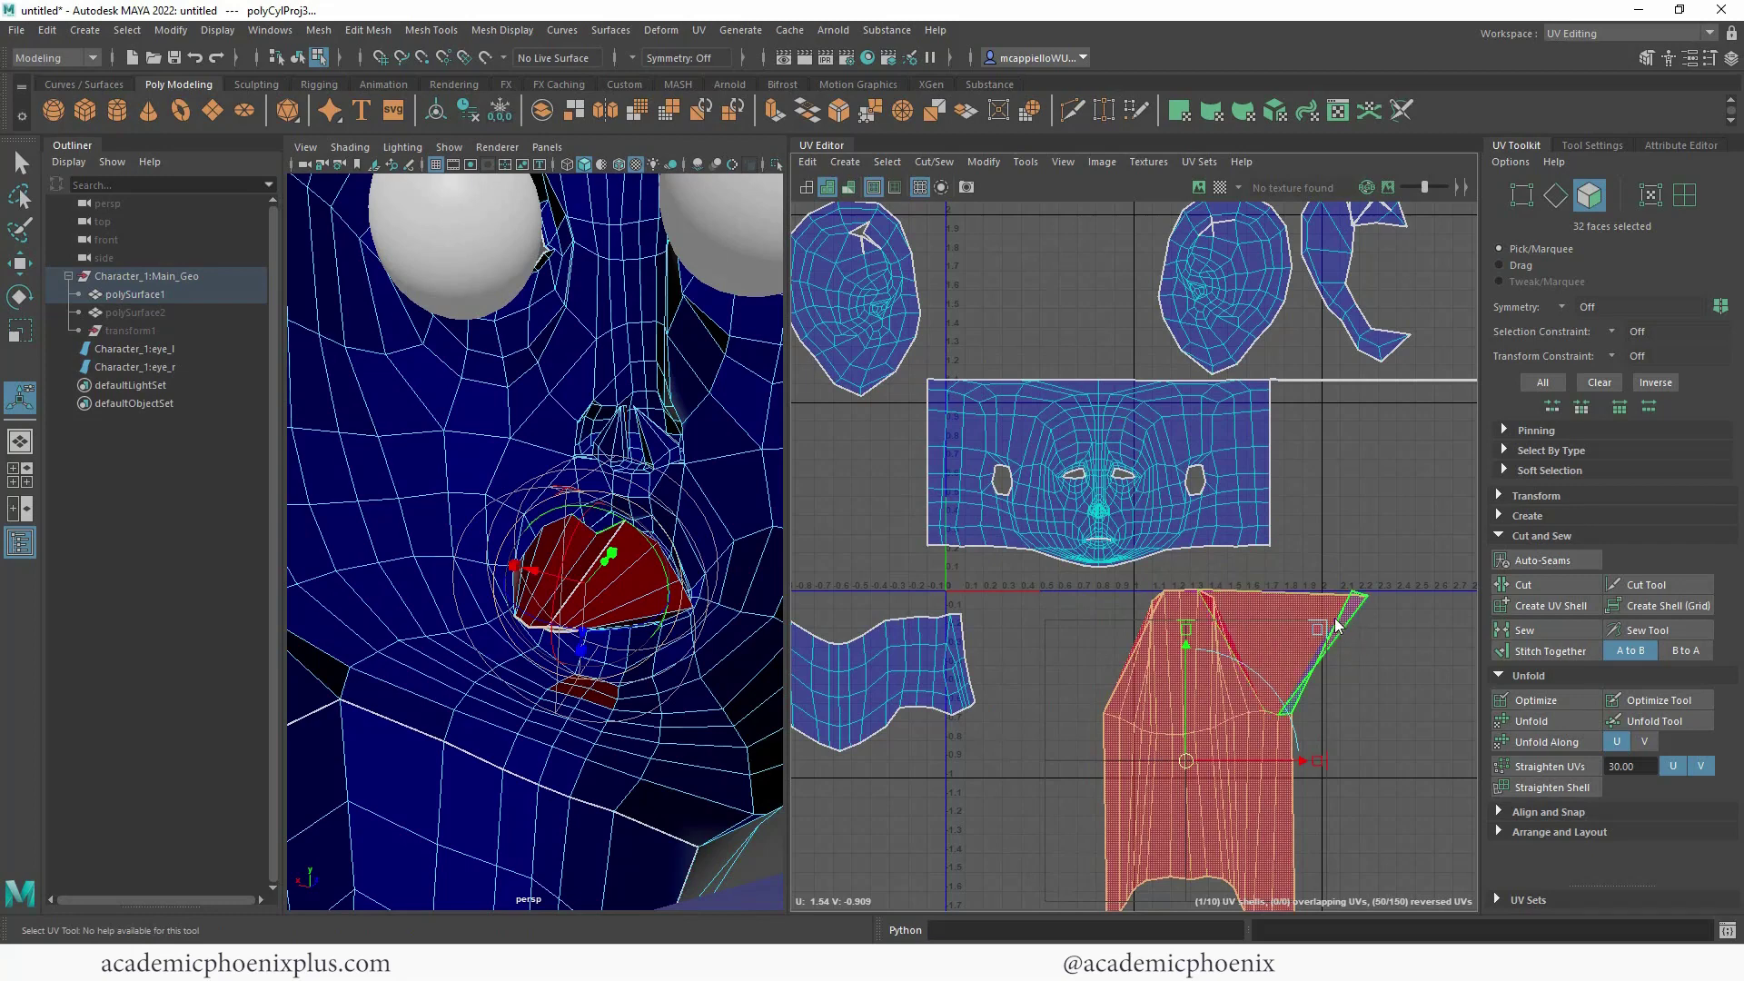
- Flip the mouth-interior UV shell horizontally
right_drag(1335, 619, 1437, 619)
click(1378, 592)
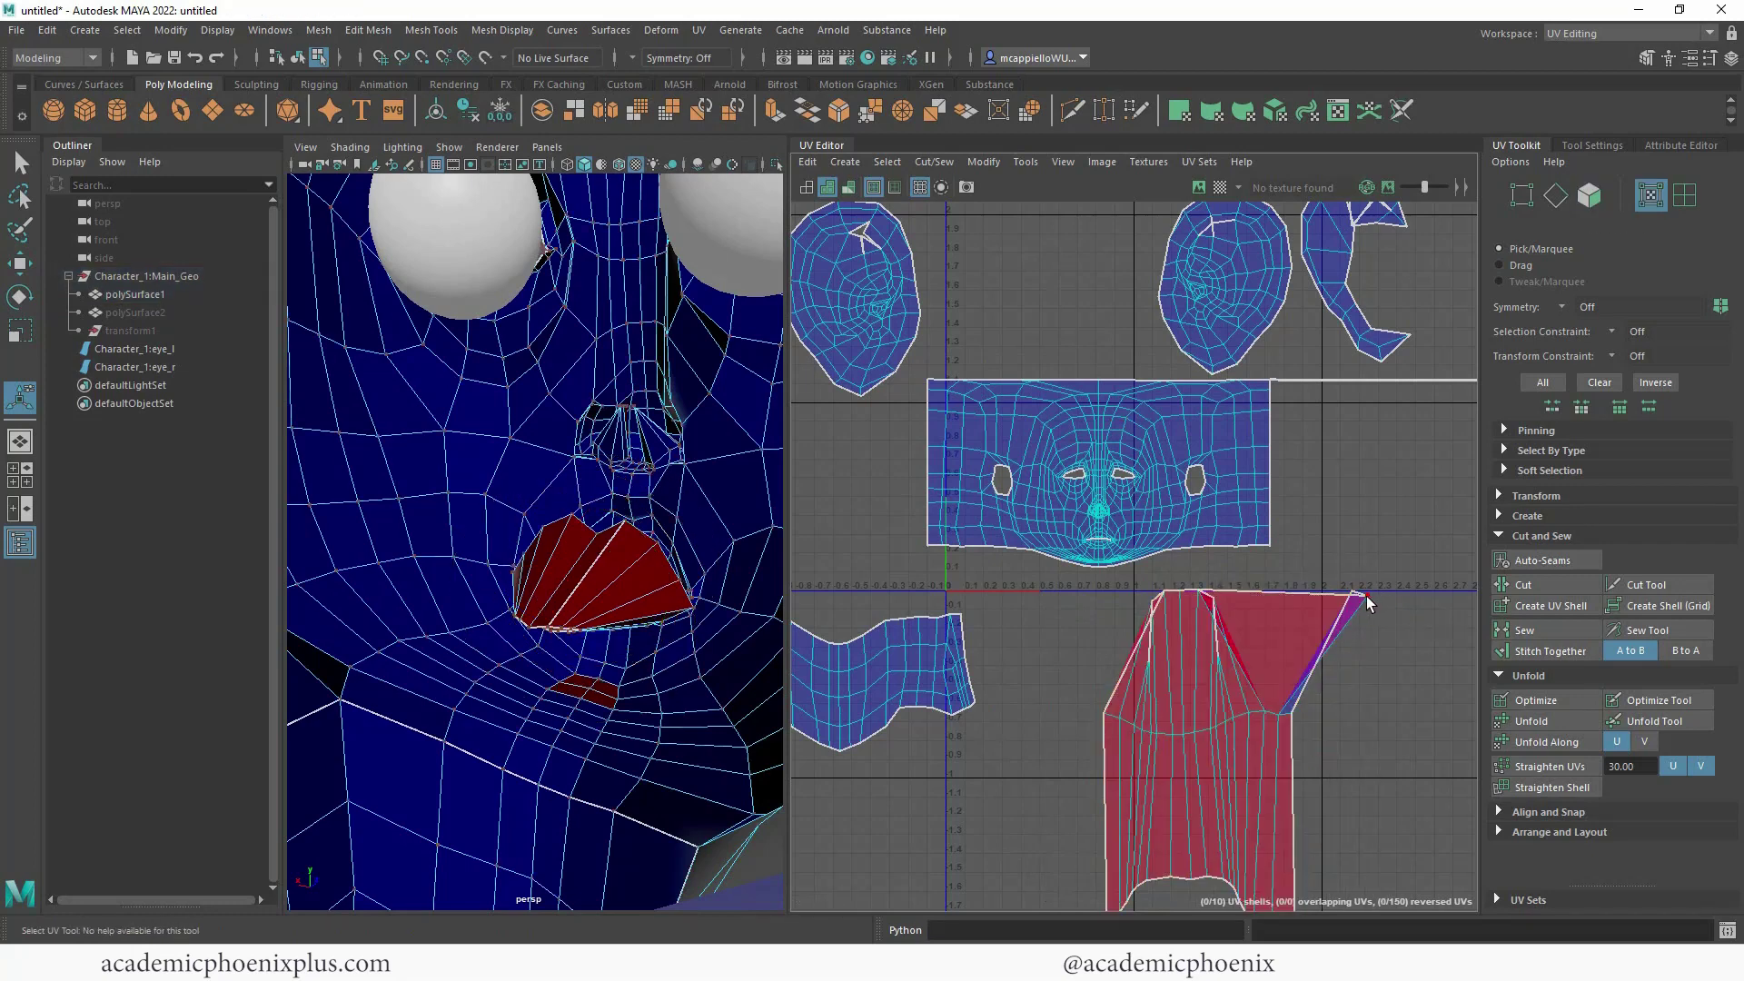
click(1366, 596)
shift+right_drag(1222, 613, 1147, 631)
alt+middle_drag(1147, 633, 1082, 598)
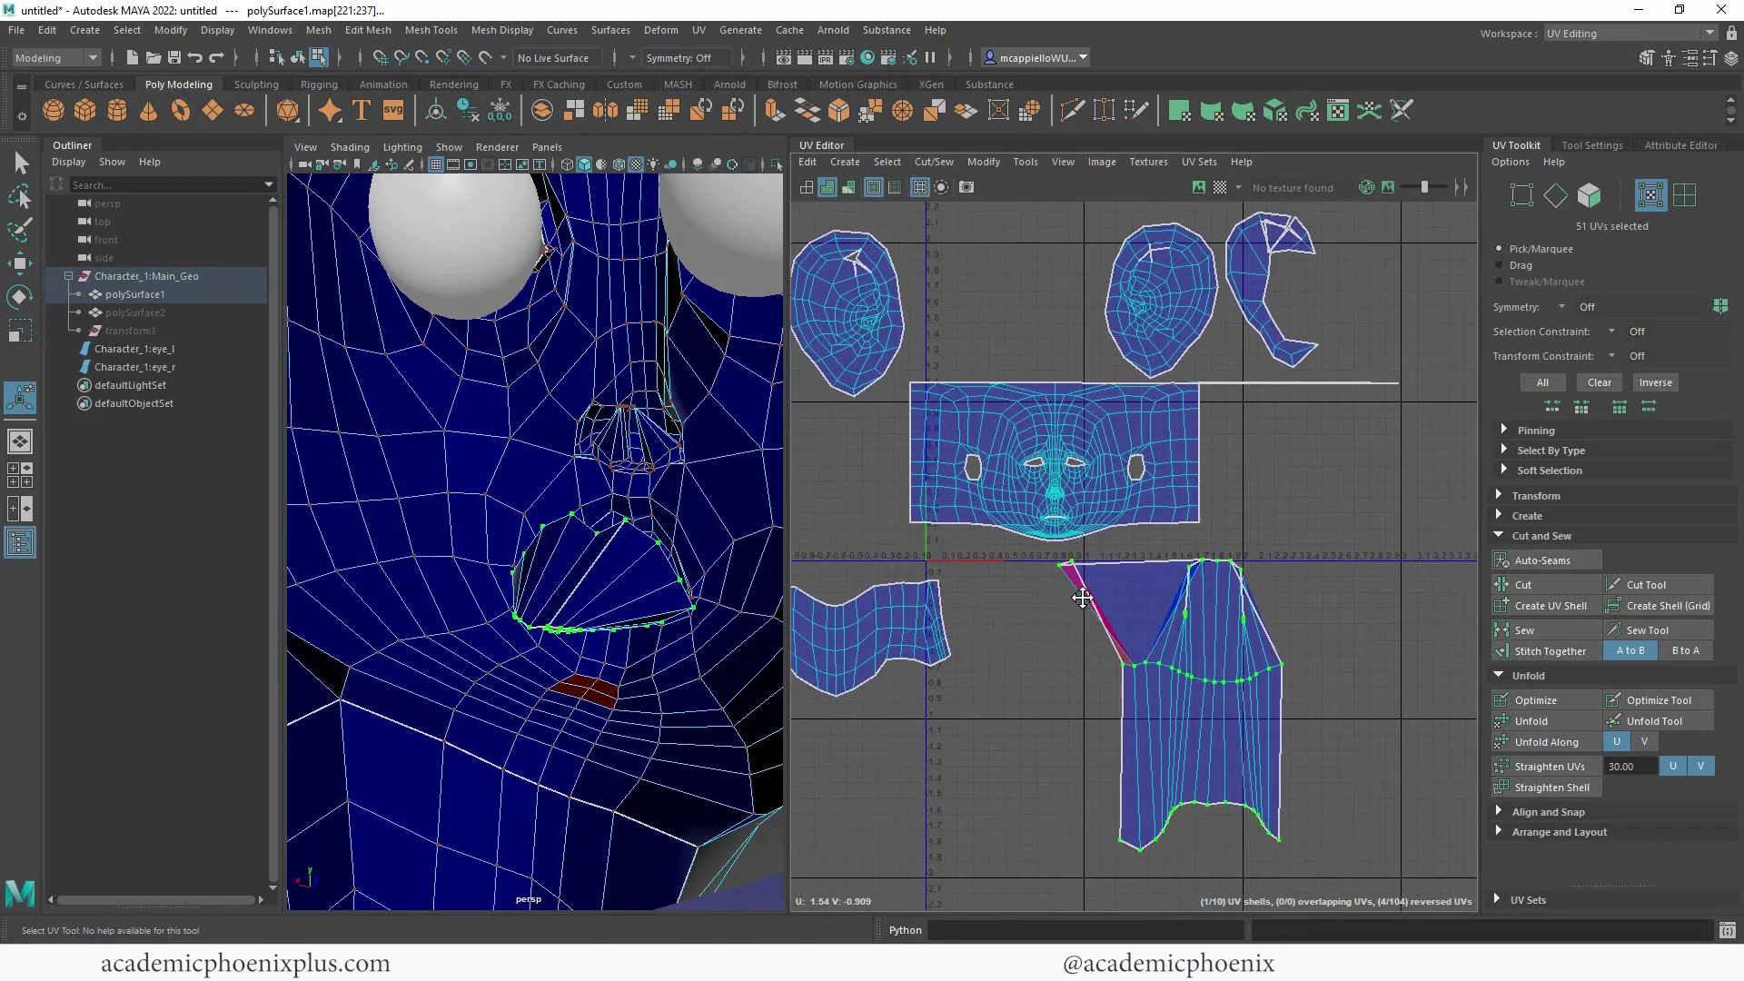
- Unfold the mouth-interior shell and scale it down uniformly to about a third of its size
right_drag(1188, 630, 1154, 607)
click(1153, 607)
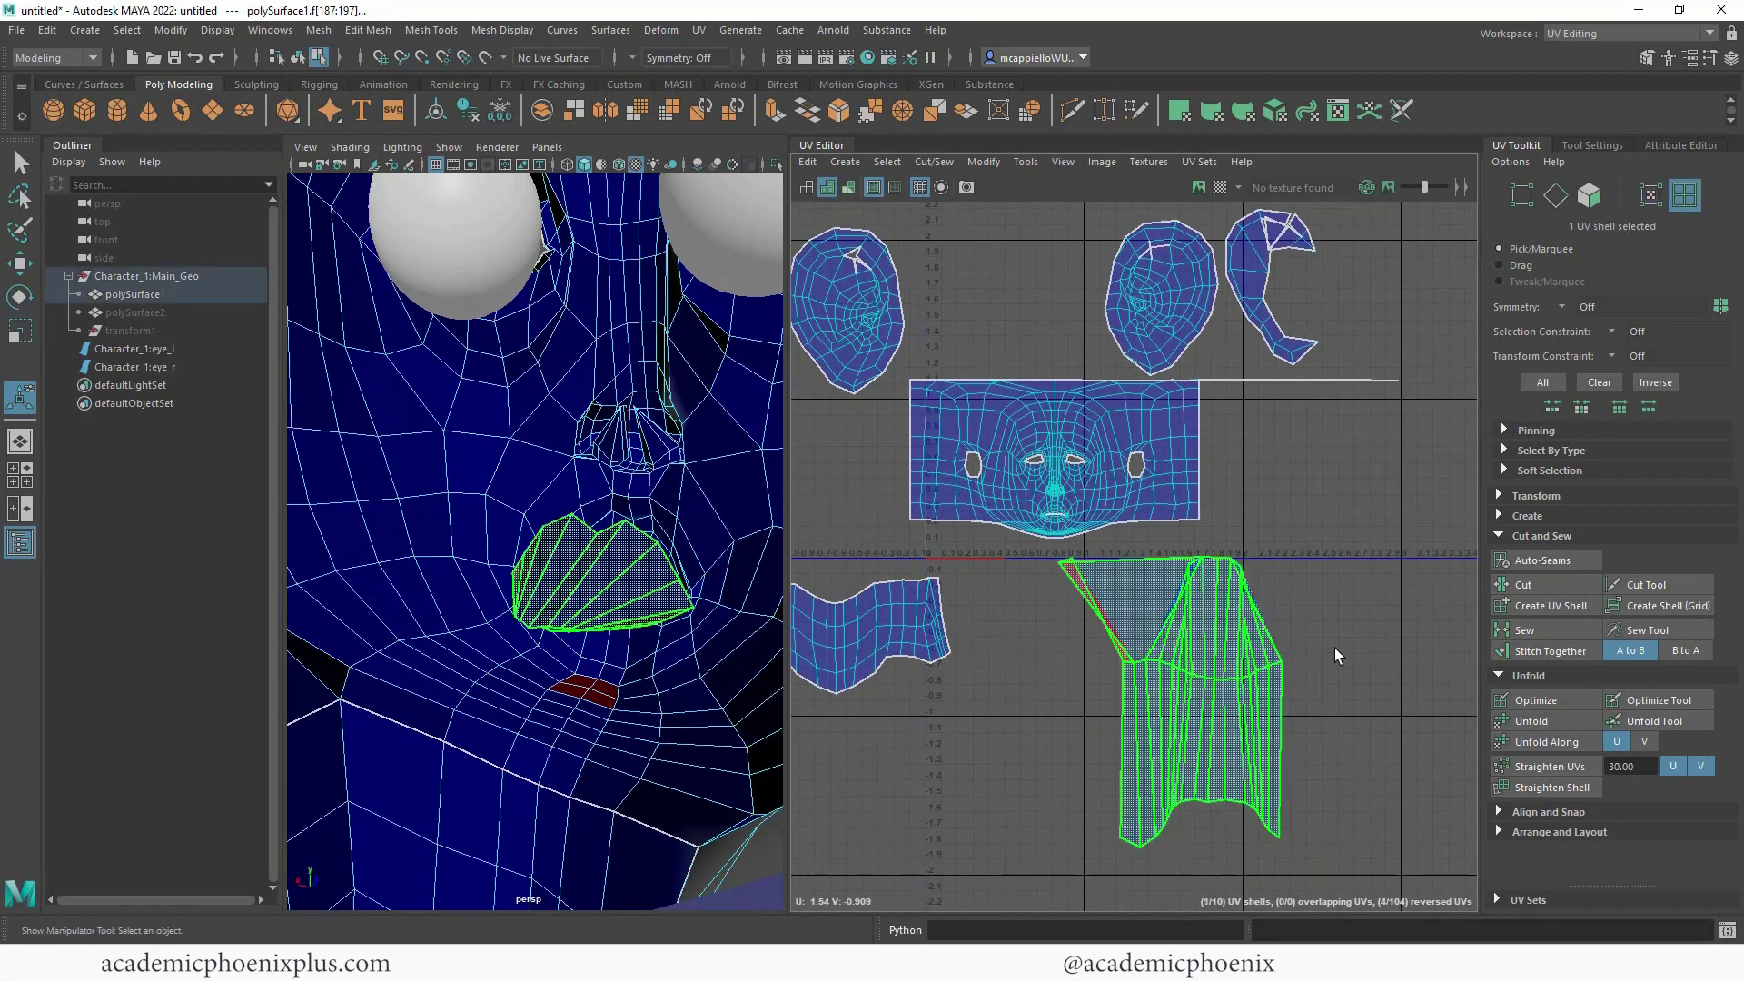
click(1535, 721)
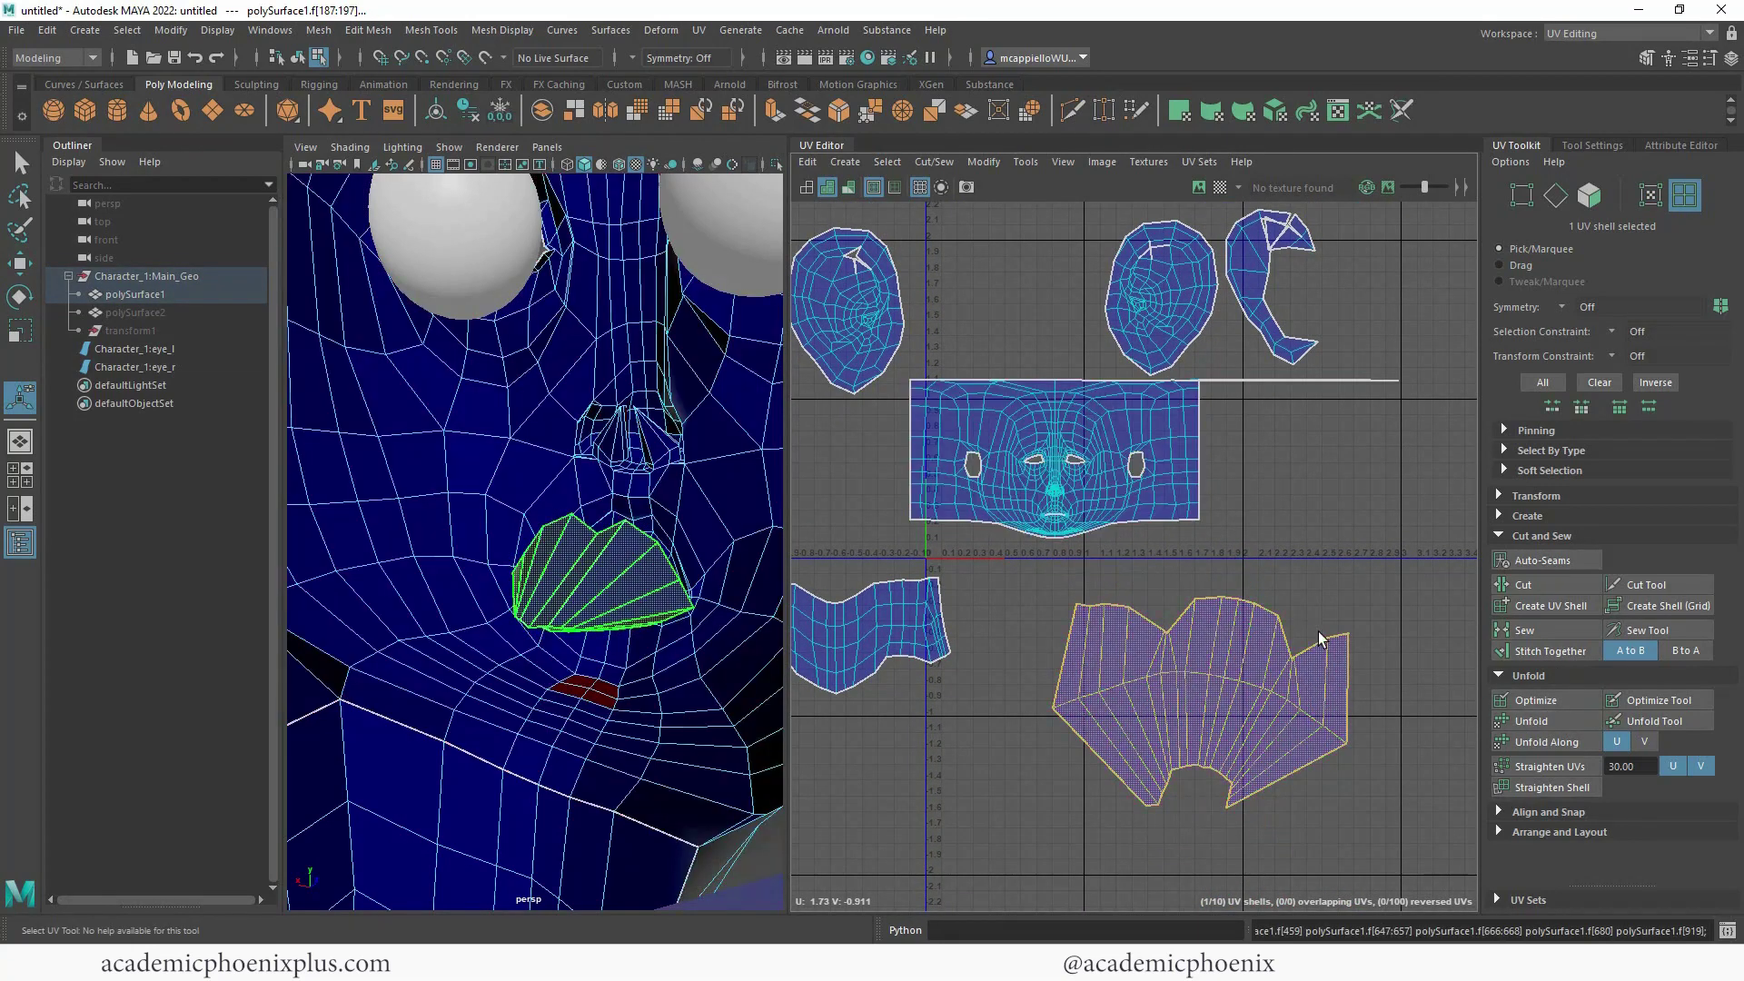
key(r)
drag(1199, 702, 1111, 723)
click(1043, 656)
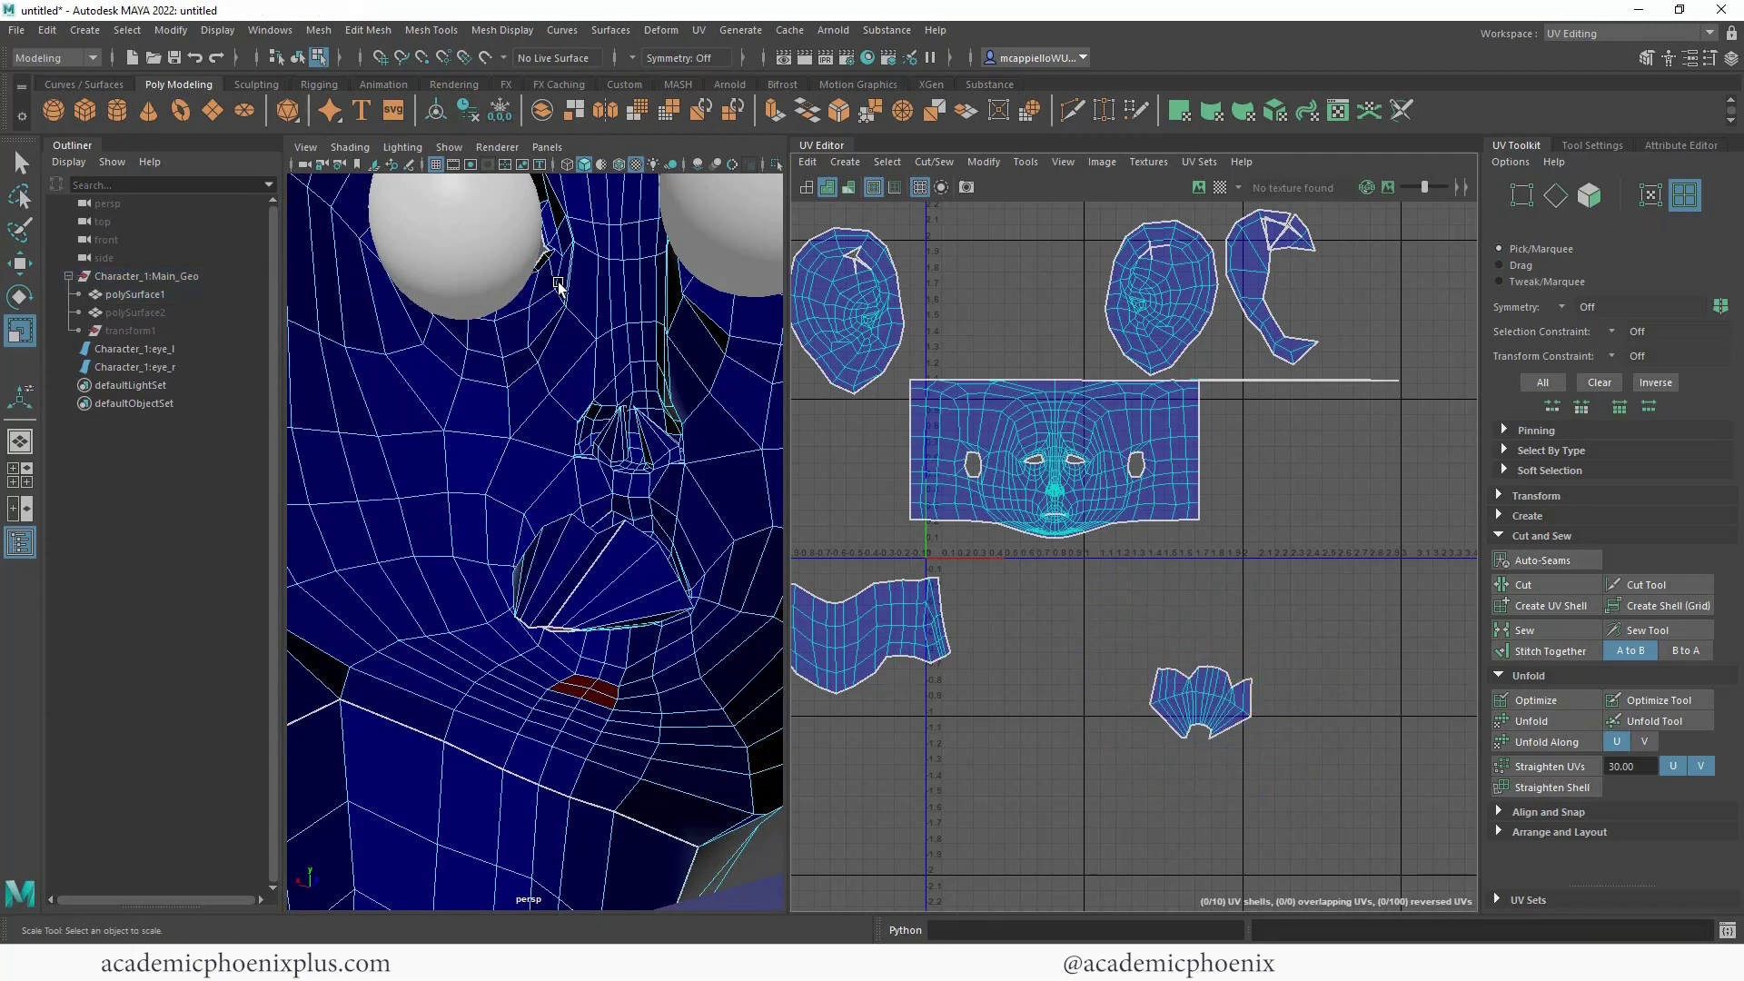
- Display the checker map and inspect its distortion on the side of the face and the crown of the head
click(1217, 189)
alt+drag(689, 389, 495, 381)
alt+right_drag(495, 380, 403, 328)
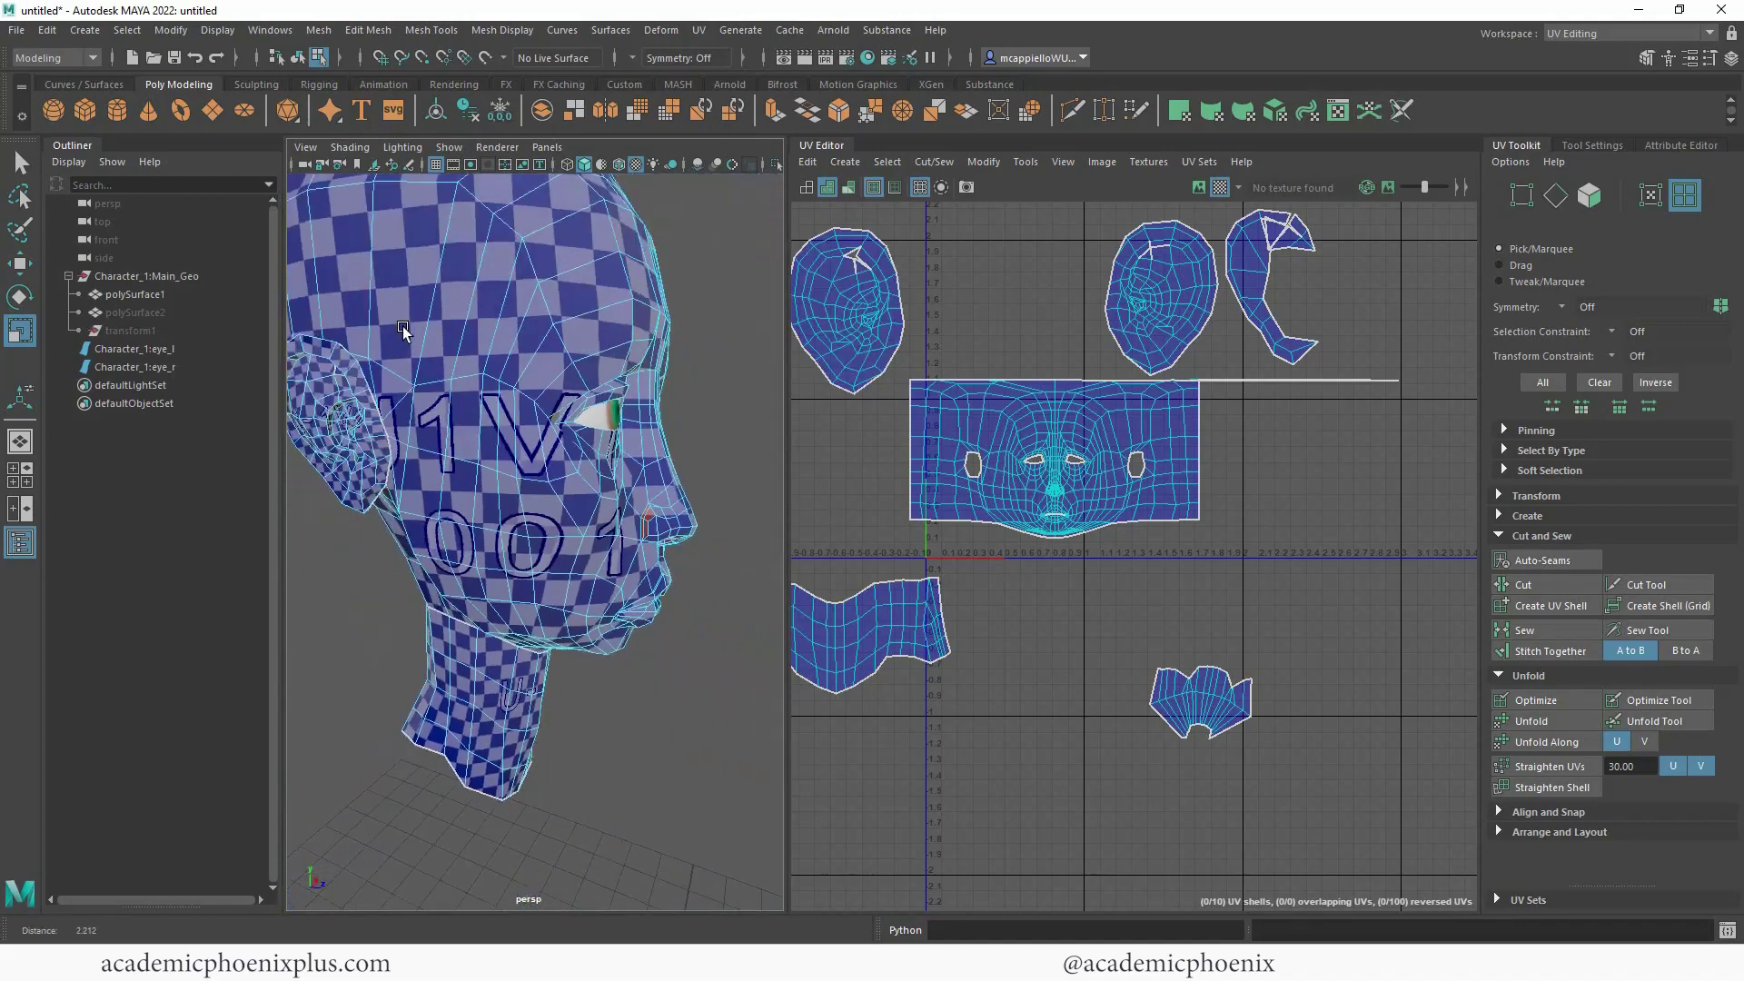
alt+drag(402, 331, 474, 399)
alt+drag(568, 325, 1095, 486)
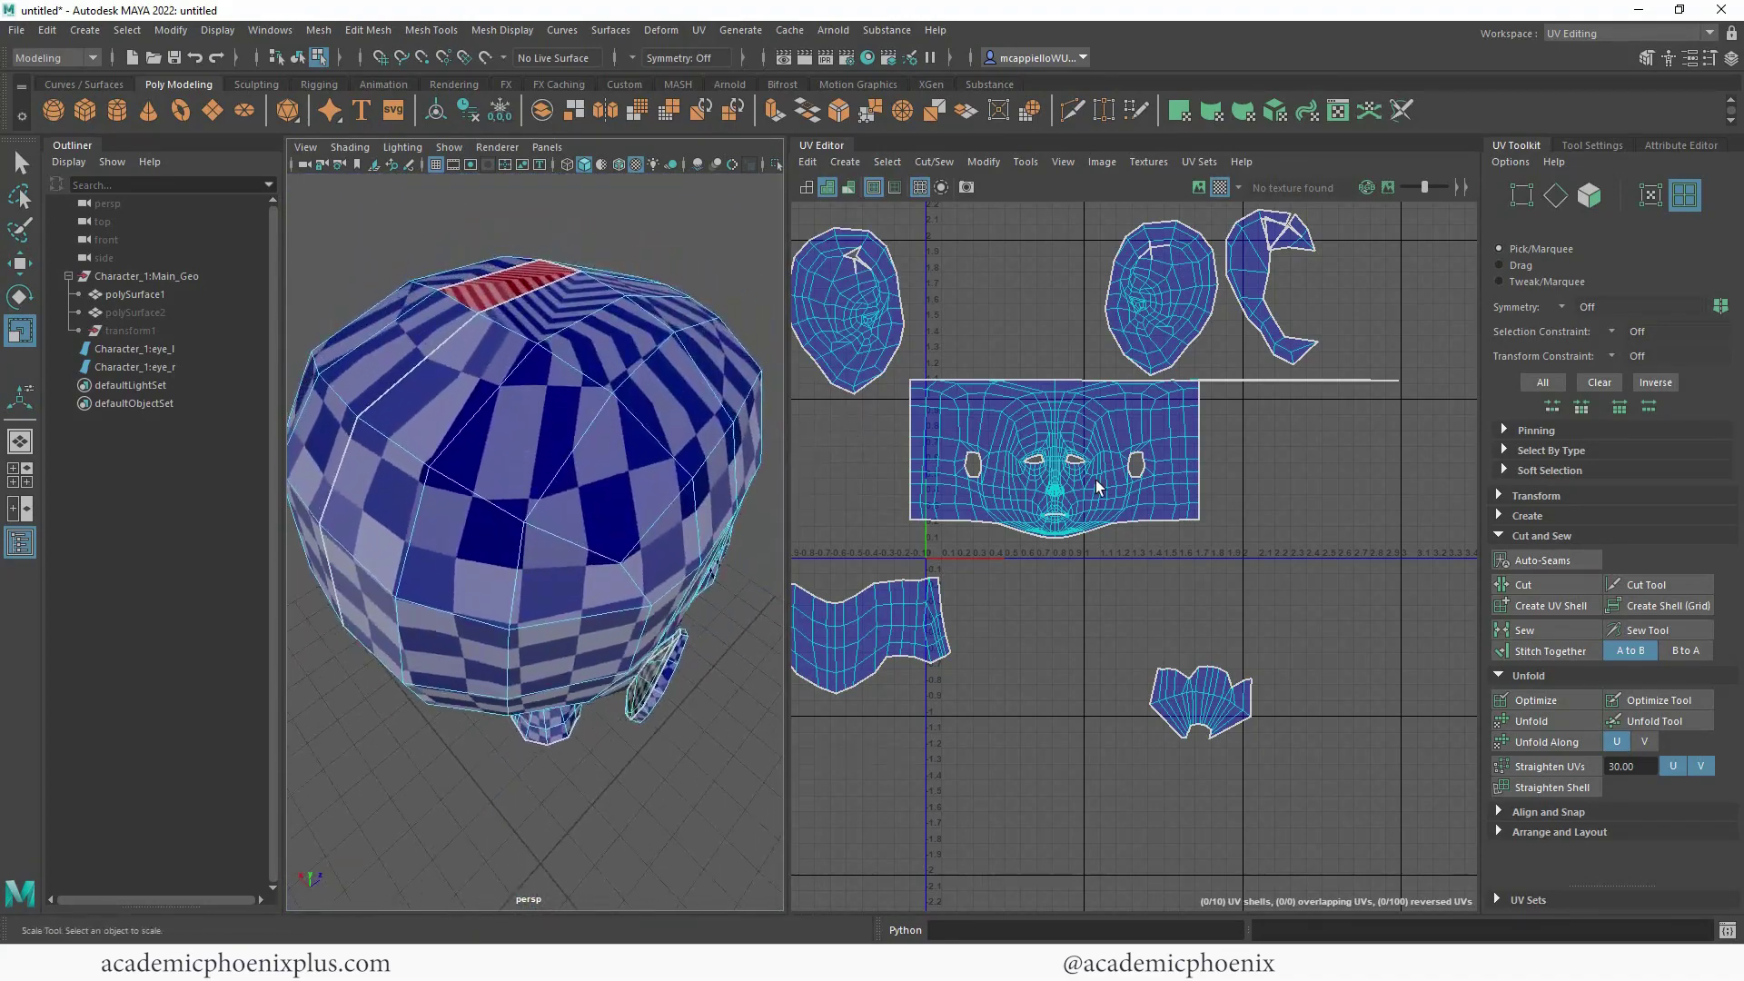
alt+drag(745, 406, 1042, 450)
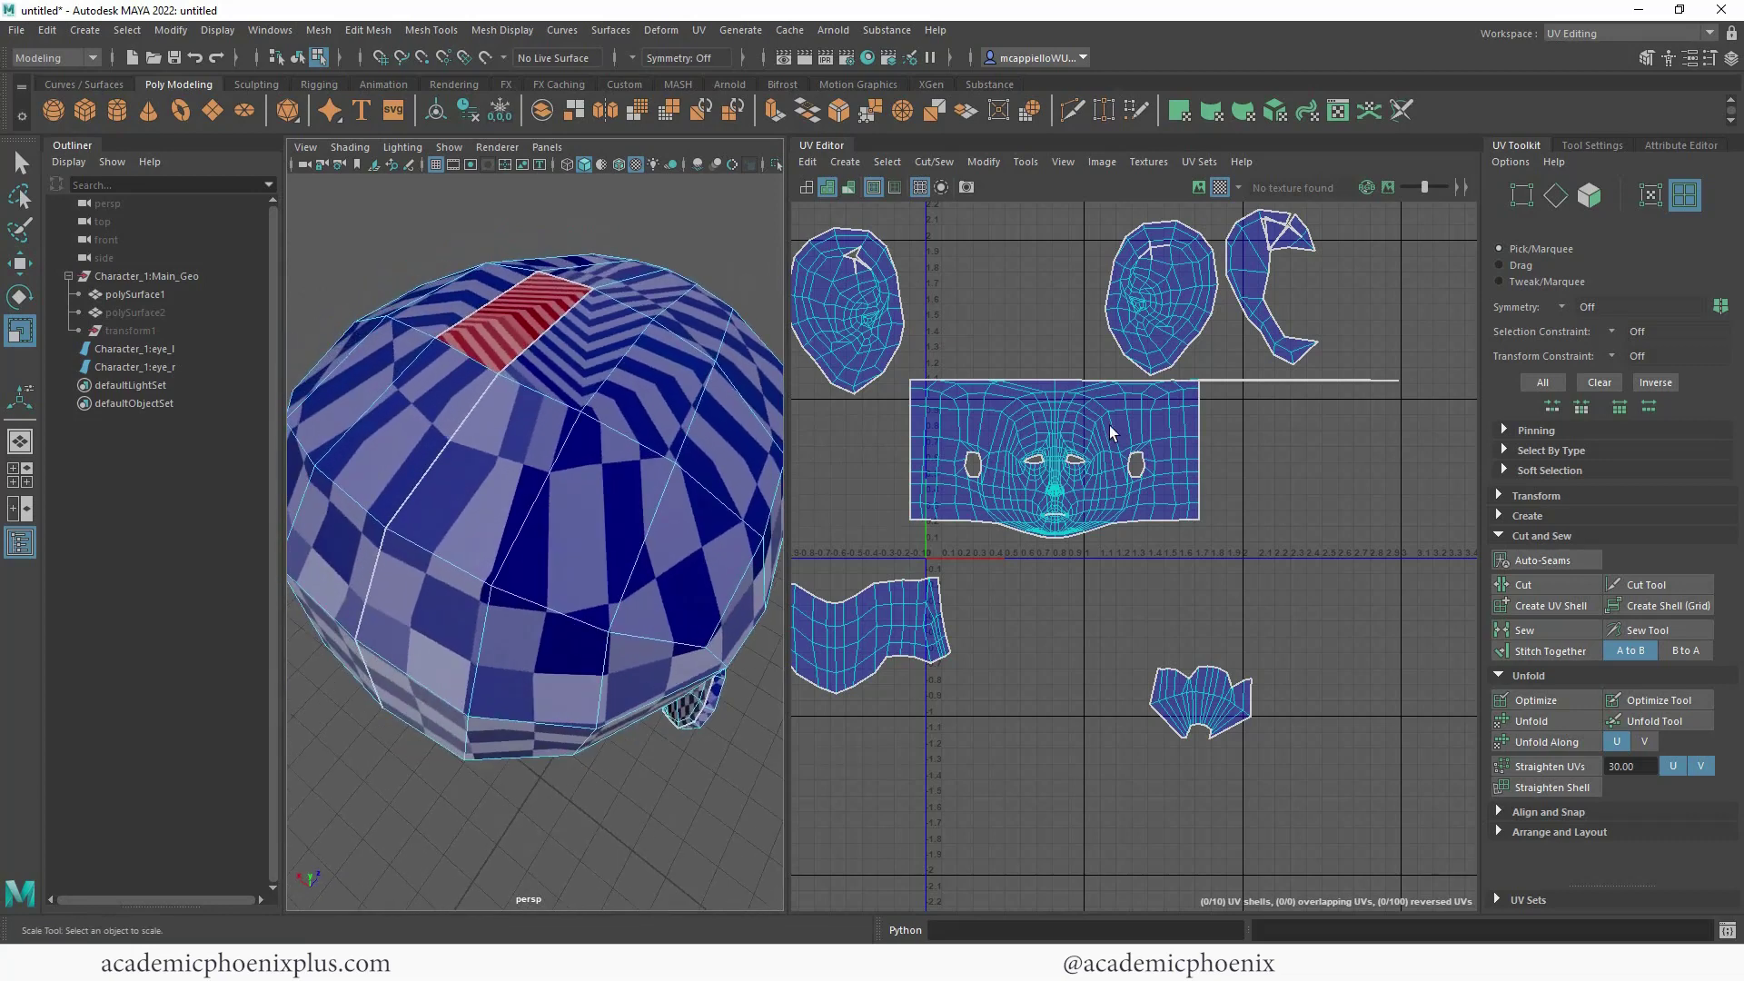
- Unfold the main face and head UV shell
right_drag(1109, 425, 1044, 411)
click(1043, 410)
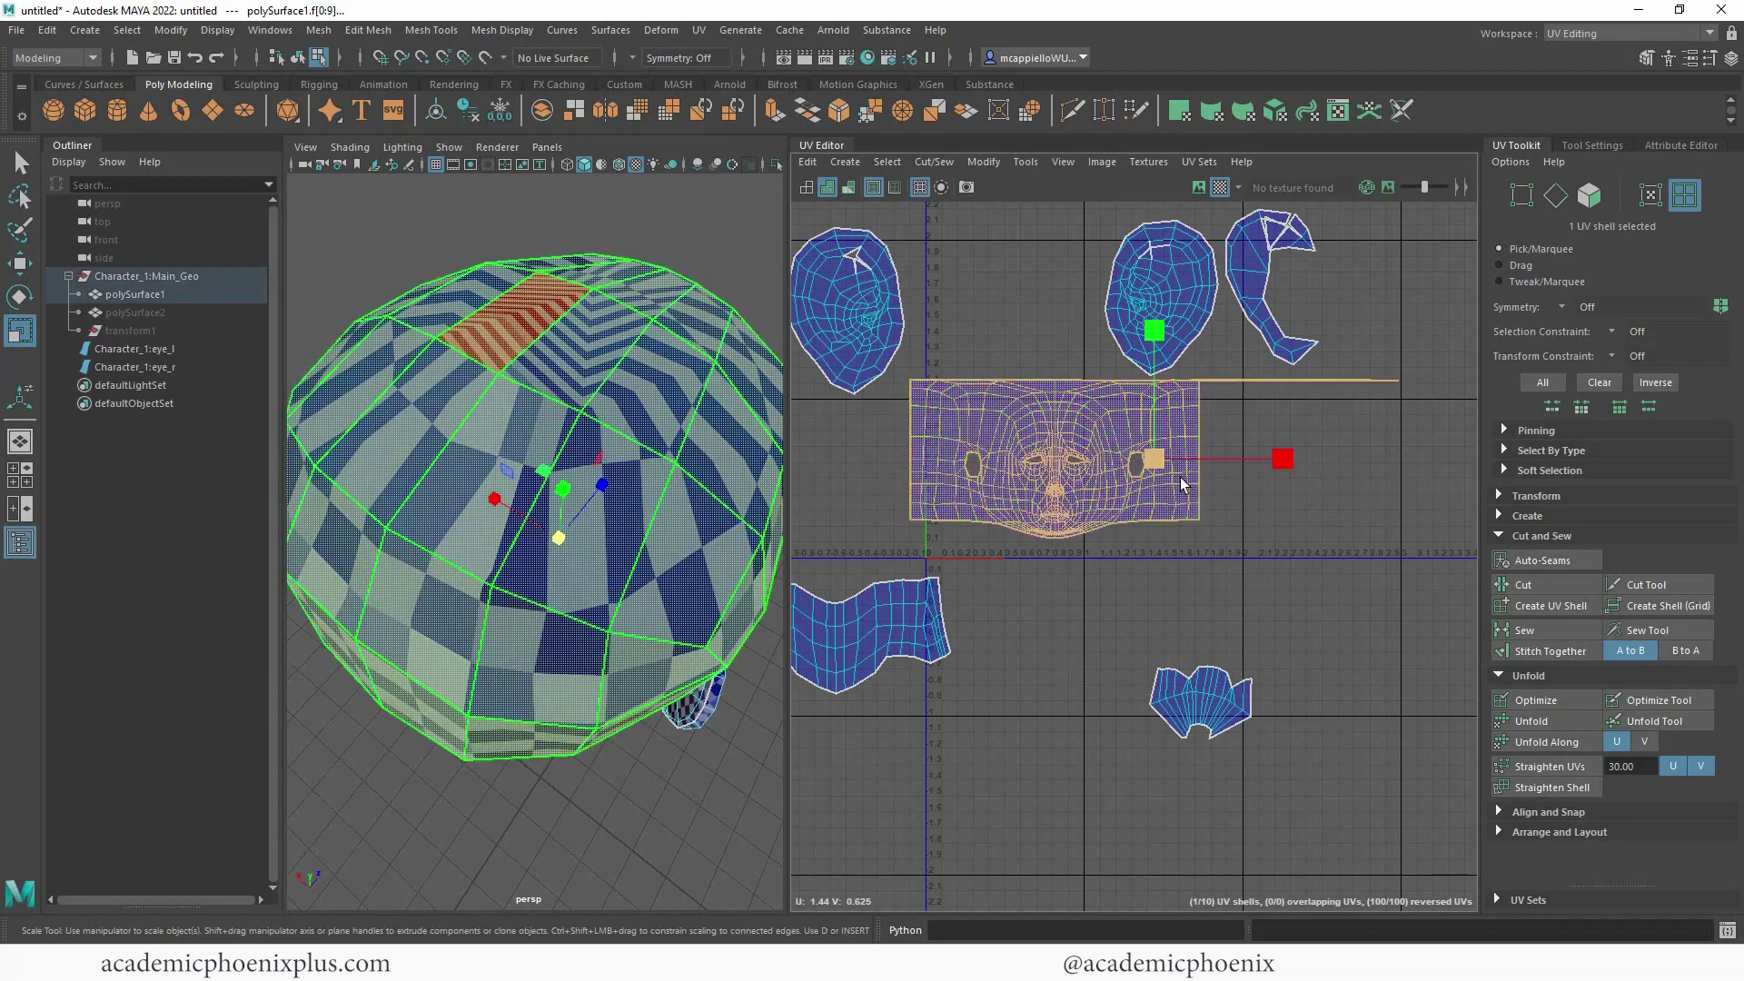
click(1511, 720)
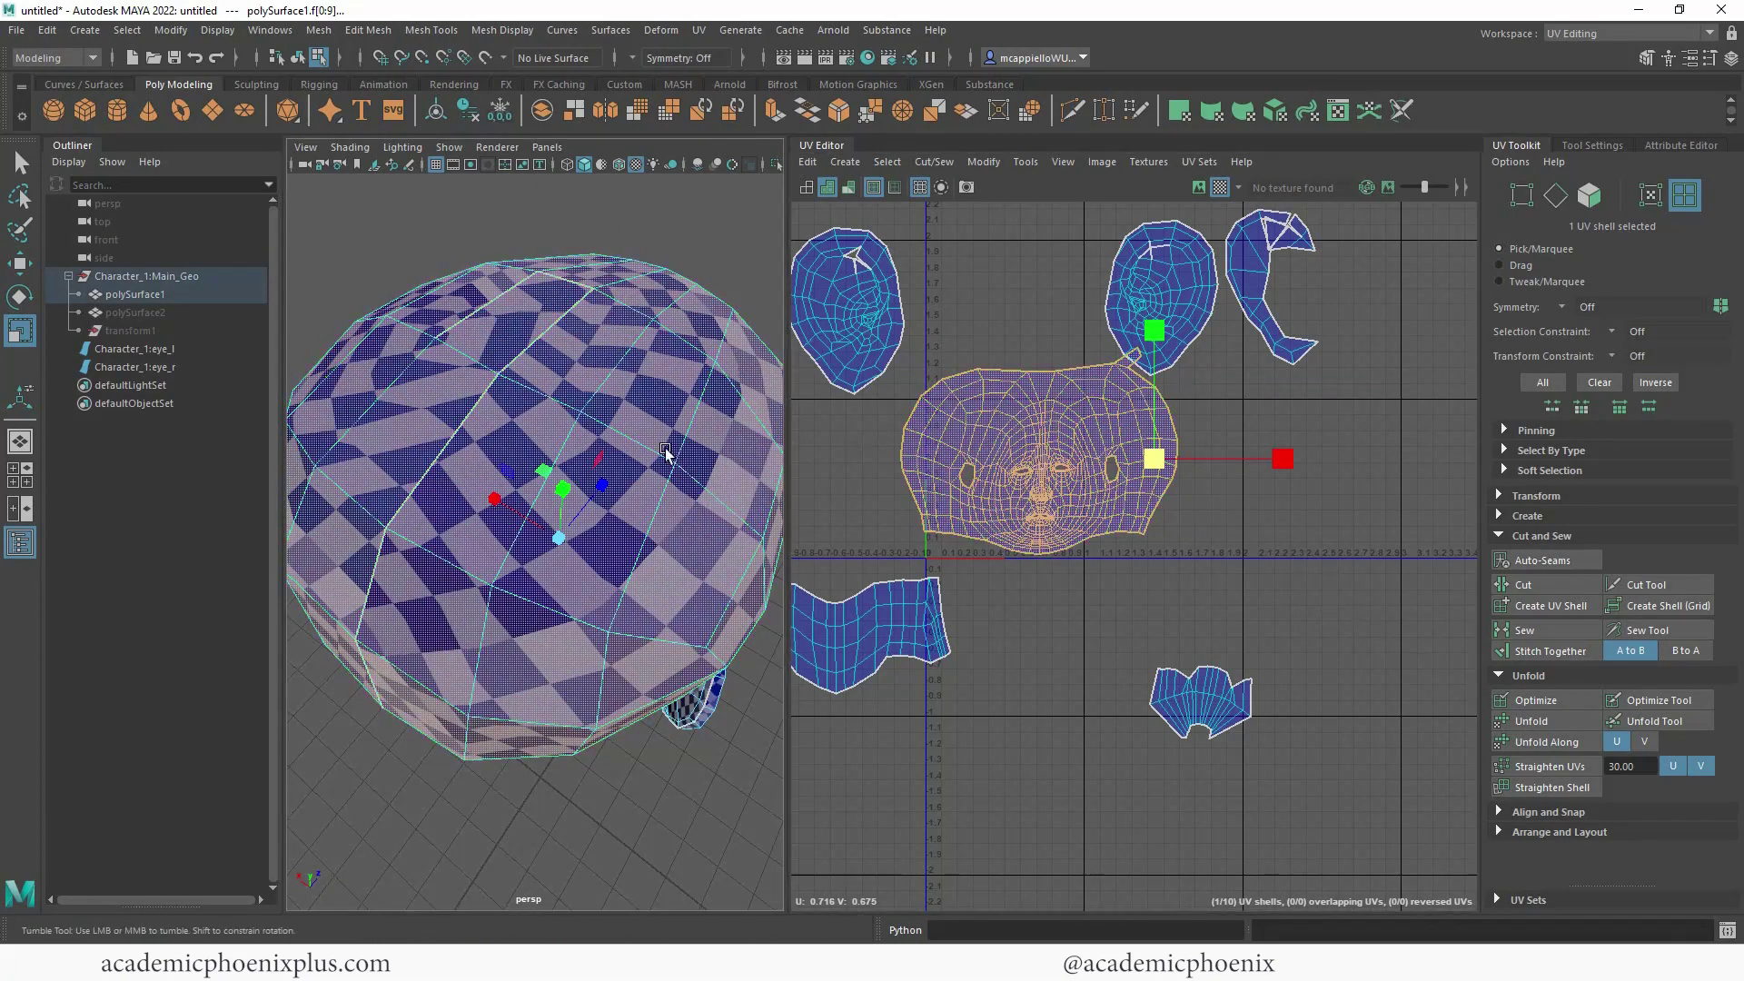
- Examine the checker pattern and the seam across the crown and back of the unfolded head
alt+drag(666, 454, 708, 460)
alt+middle_drag(569, 384, 560, 407)
click(634, 256)
alt+right_drag(634, 256, 568, 281)
alt+drag(510, 421, 601, 429)
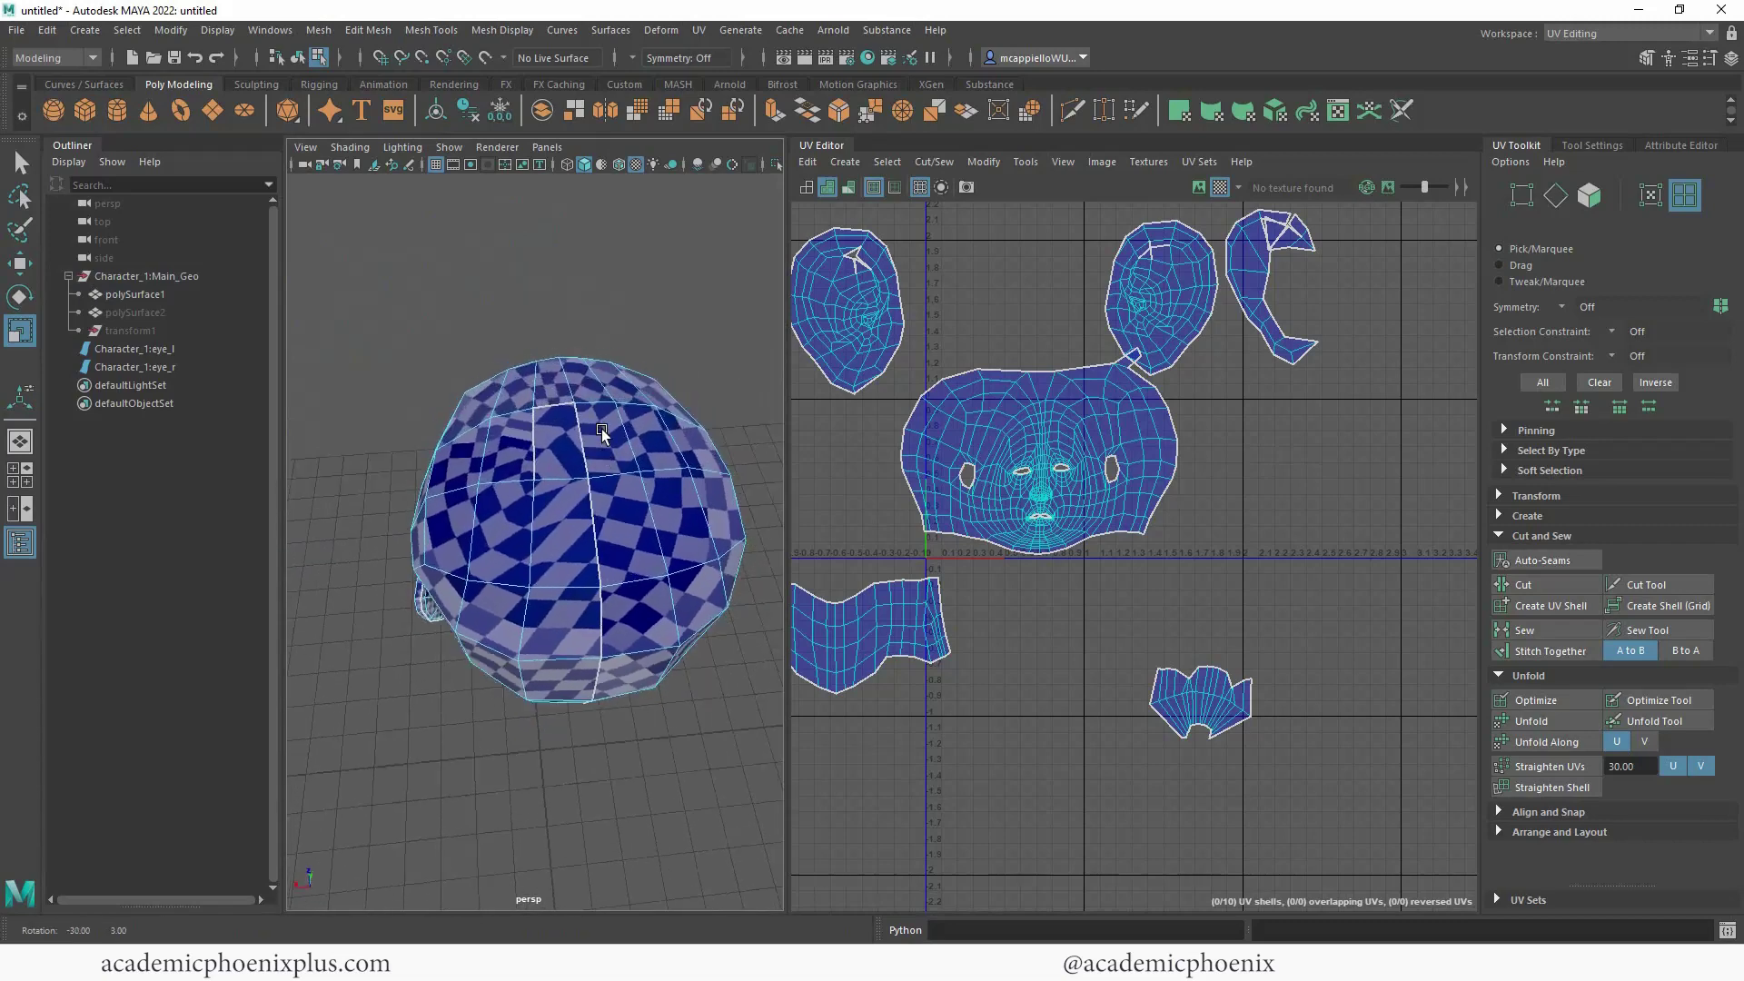
alt+right_drag(601, 429, 581, 405)
alt+middle_drag(581, 405, 515, 405)
alt+right_drag(545, 409, 631, 395)
alt+middle_drag(628, 379, 652, 378)
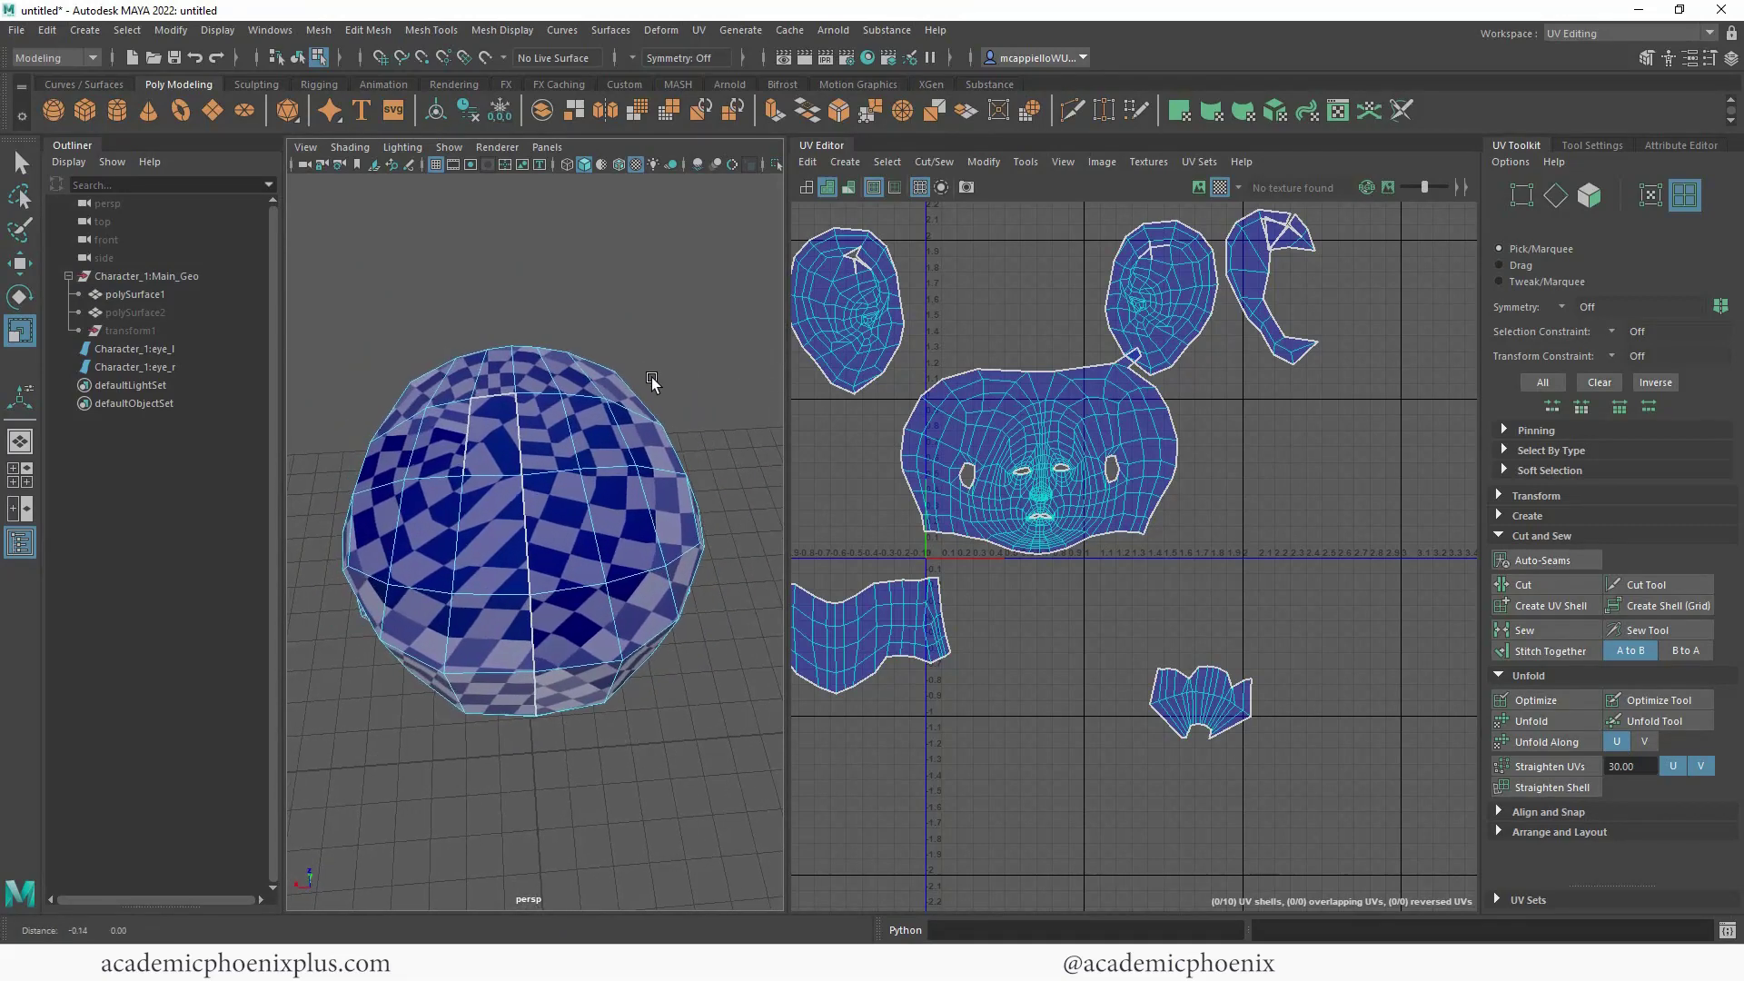
alt+drag(652, 378, 657, 393)
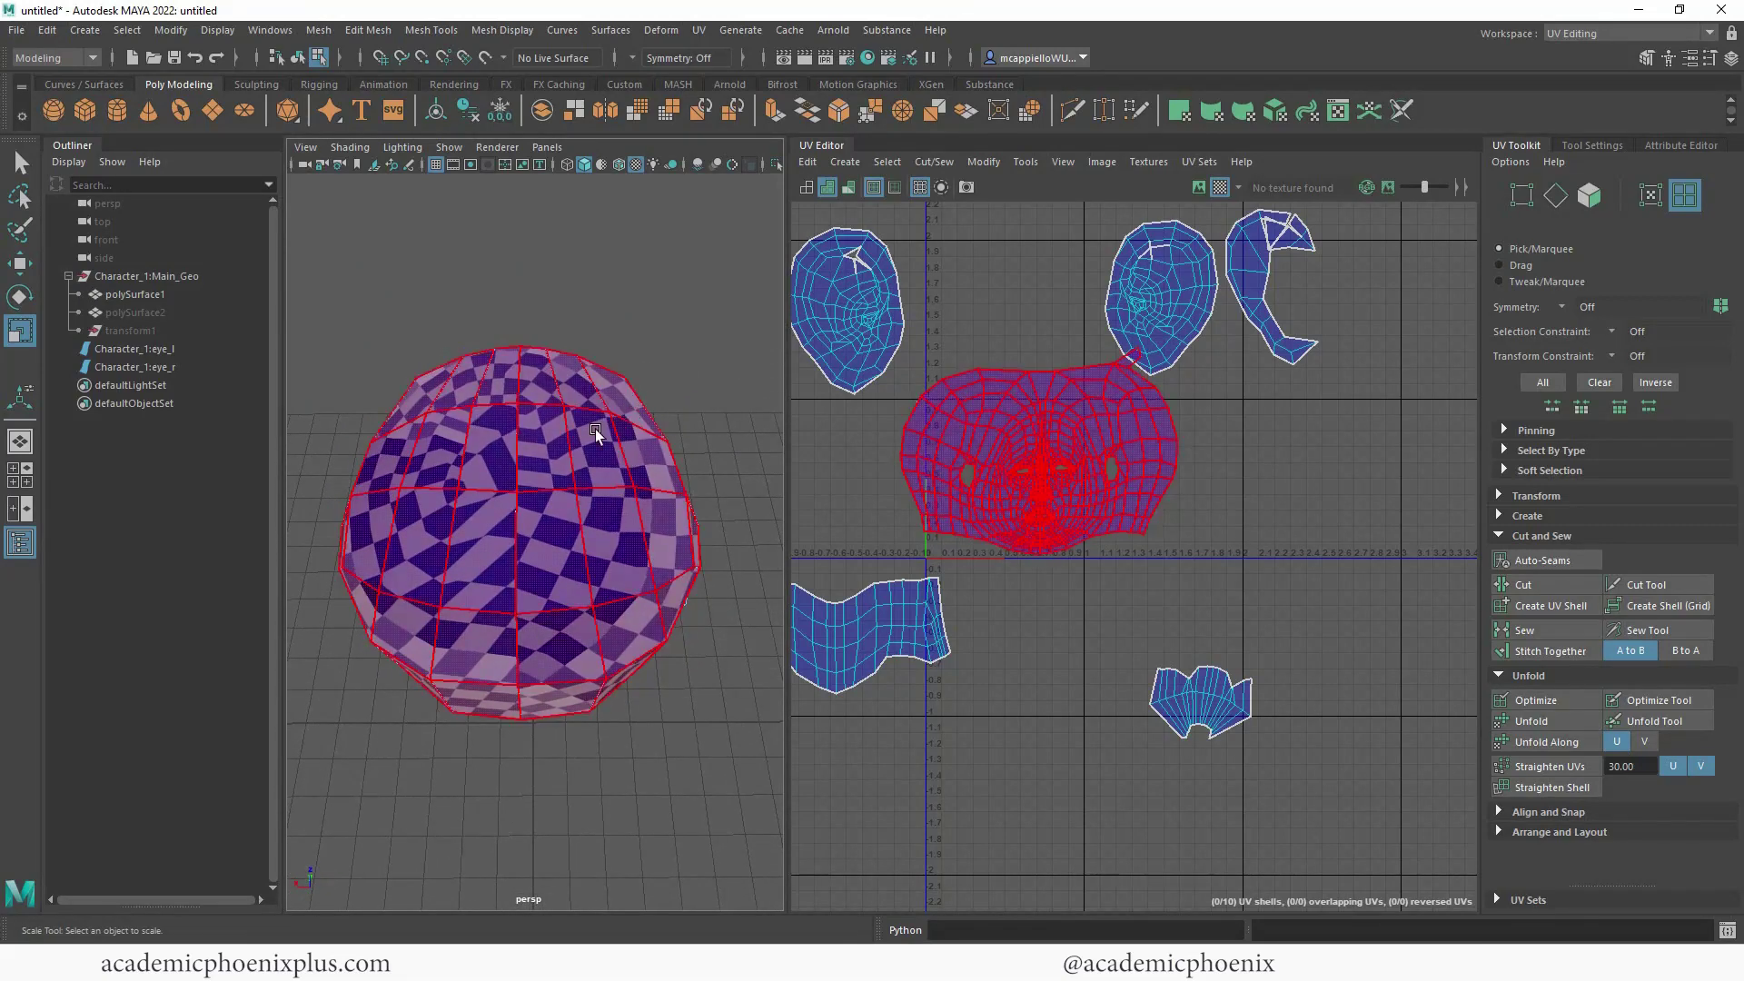
- Turn off the checker map and show the head's UV shells in unshaded wireframe
right_drag(587, 422, 687, 397)
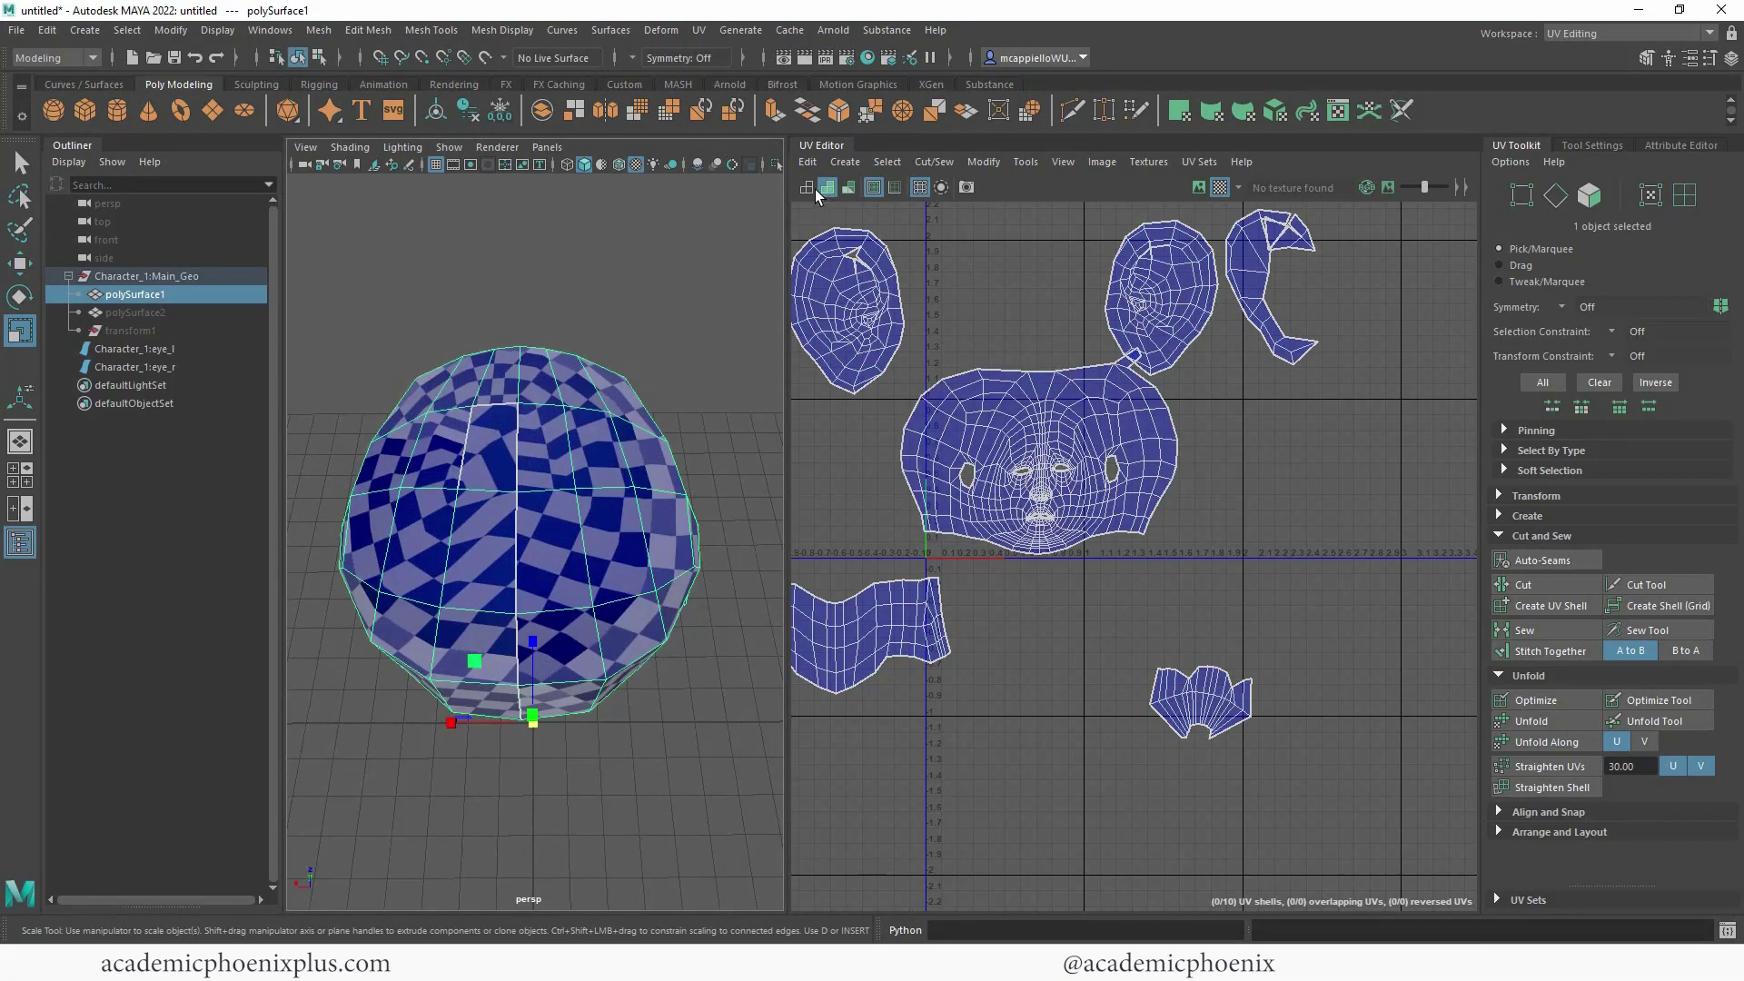
click(1220, 186)
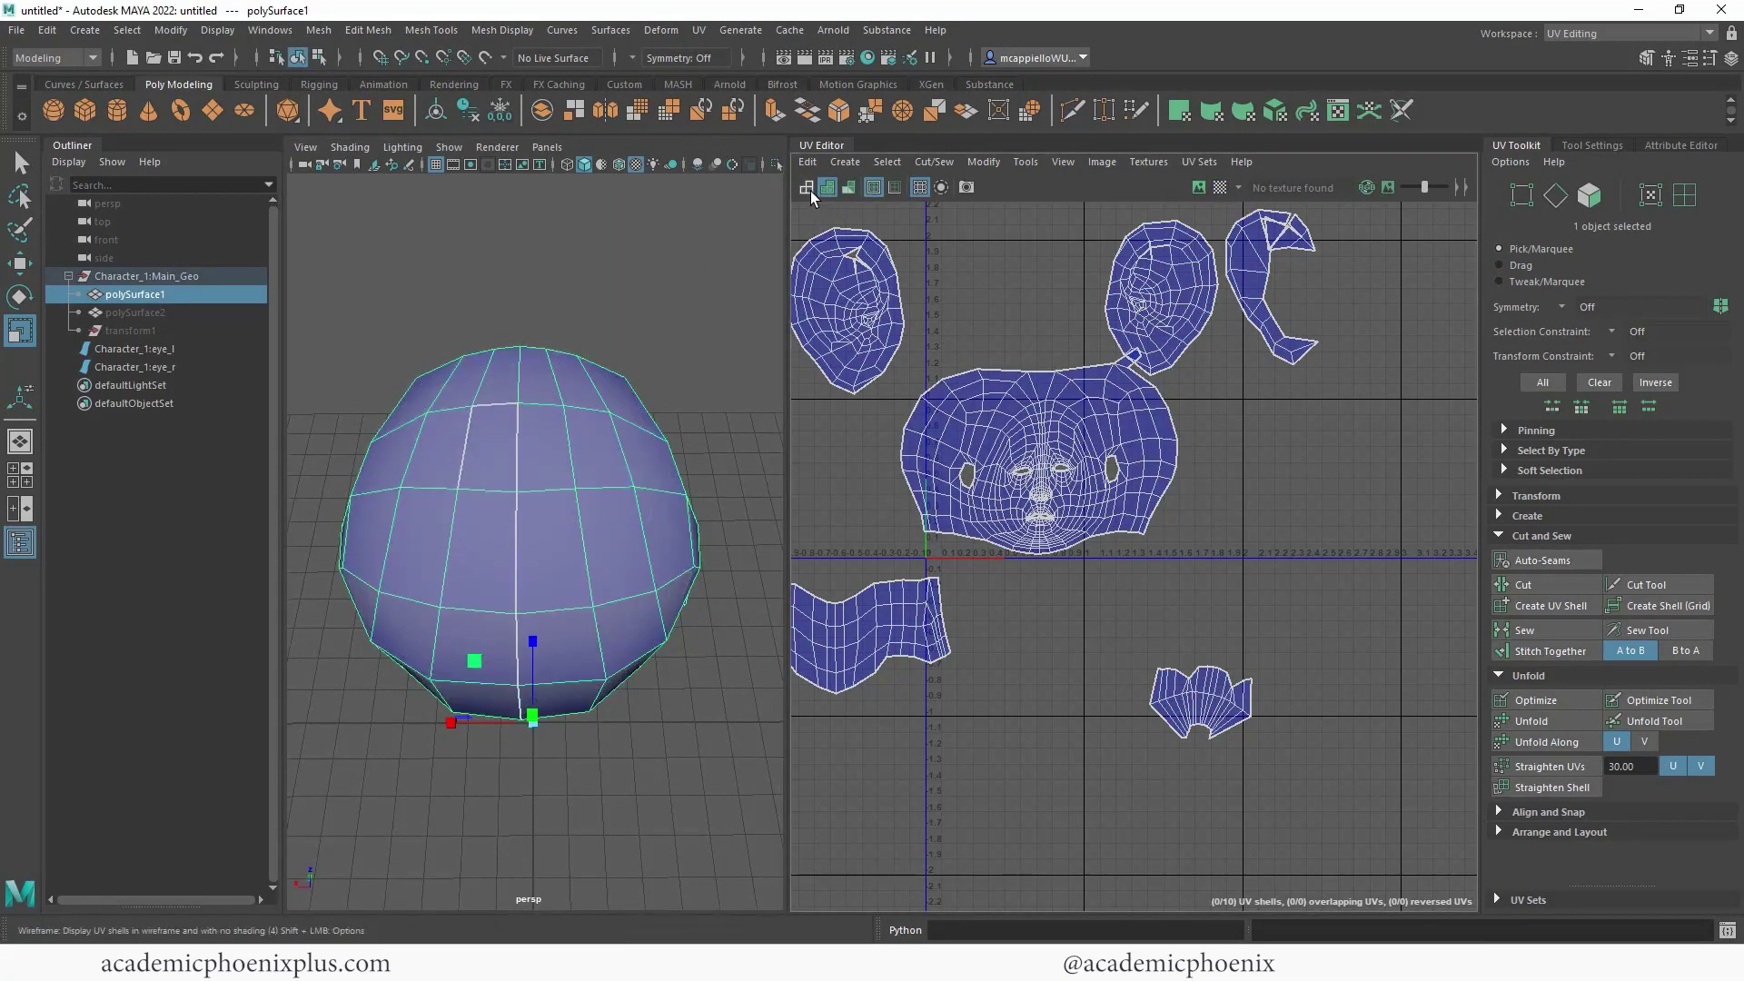
click(806, 188)
- Cut the head's UVs along a U-shaped path of eight edges across the back of the head and up both sides
right_drag(594, 465, 591, 395)
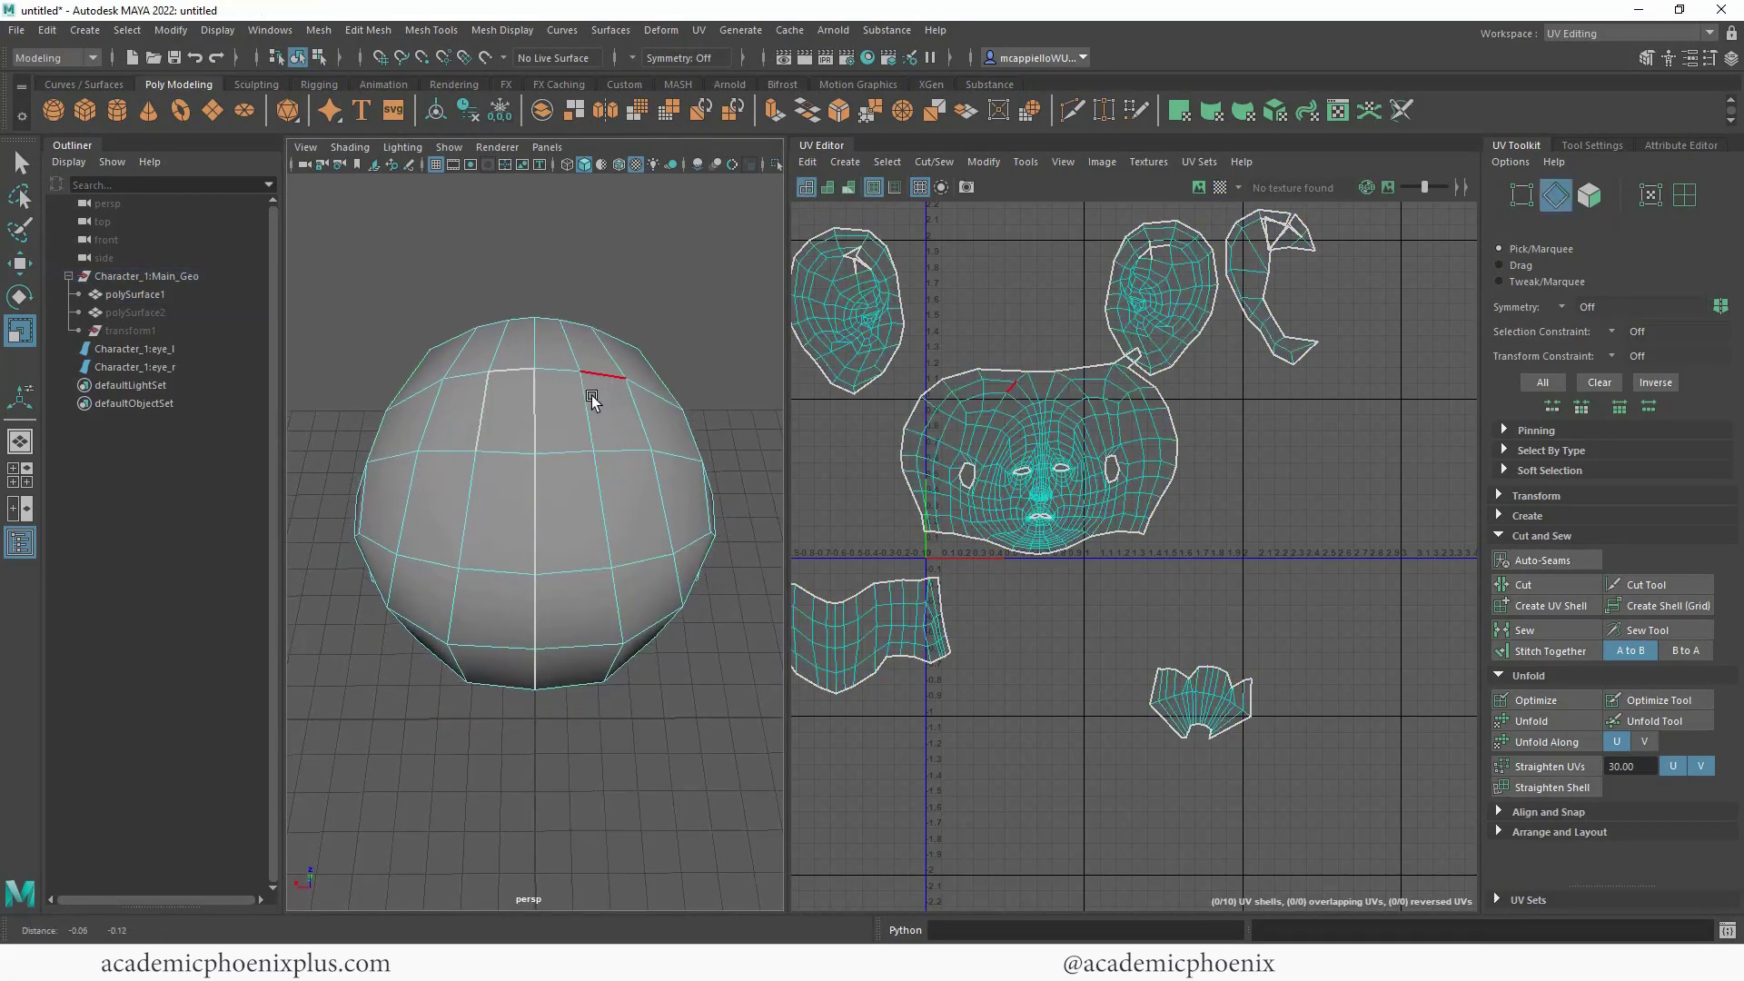
mouse_move(591, 395)
alt+mouse_down()
mouse_move(584, 350)
mouse_move(576, 382)
alt+mouse_up()
click(565, 516)
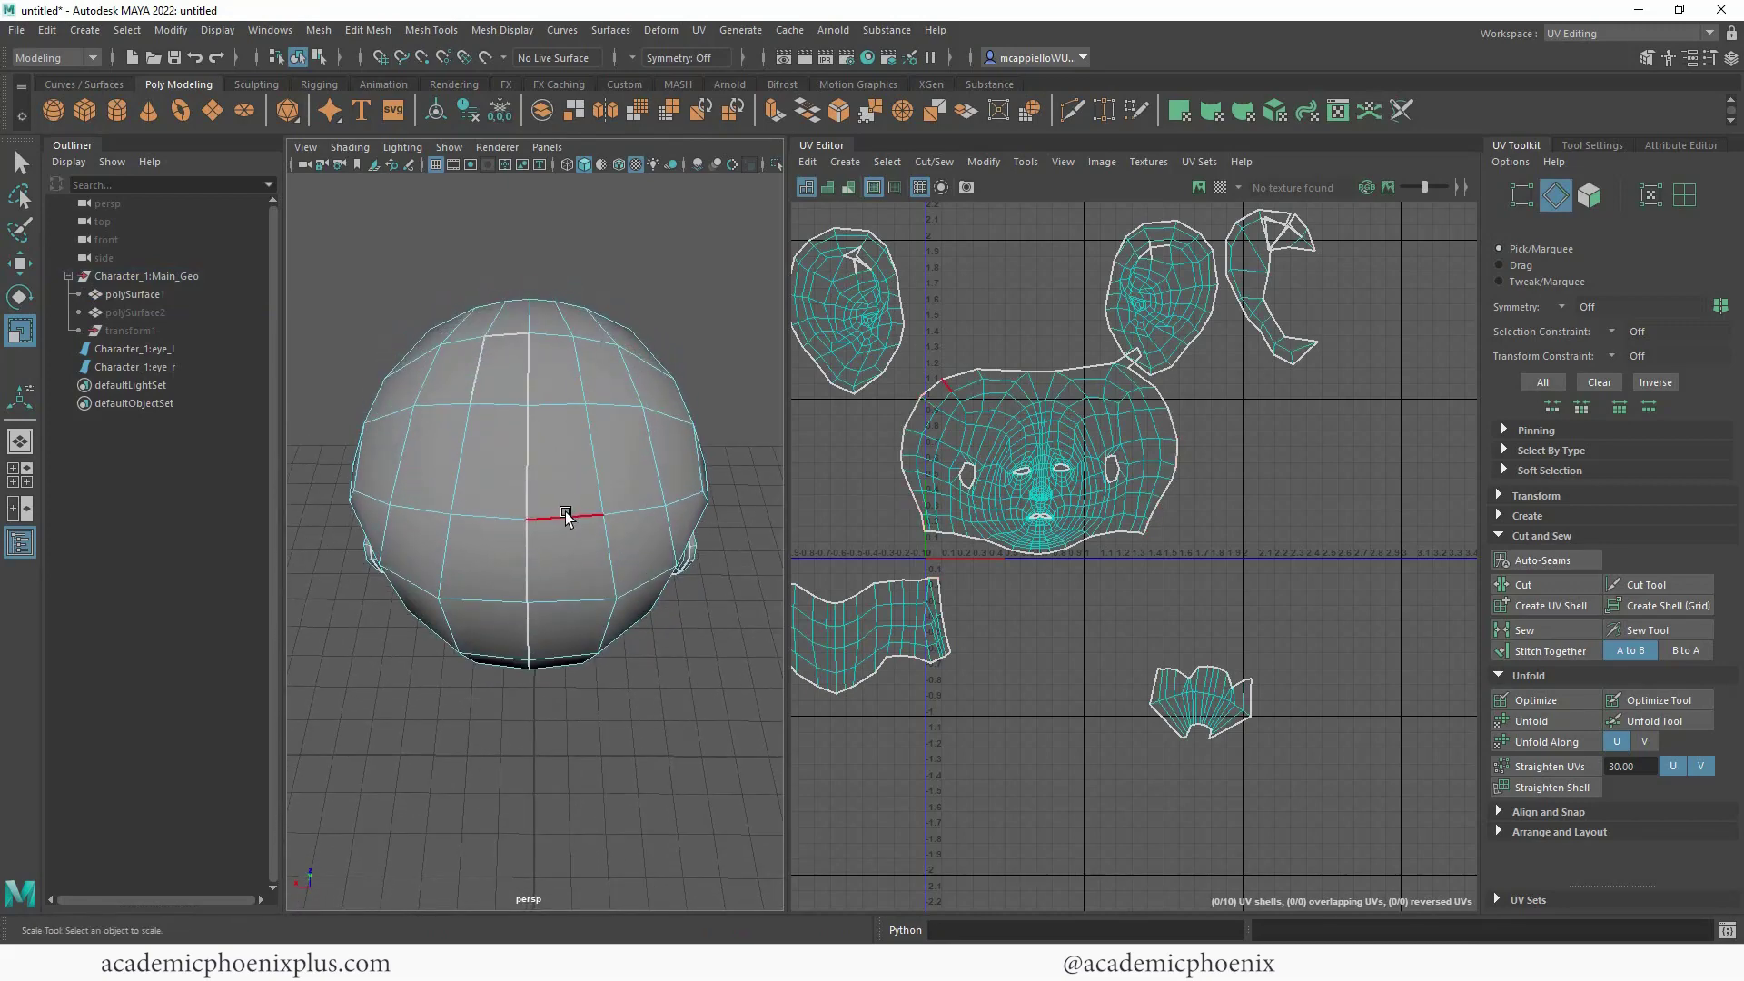
click(561, 518)
shift+click(657, 480)
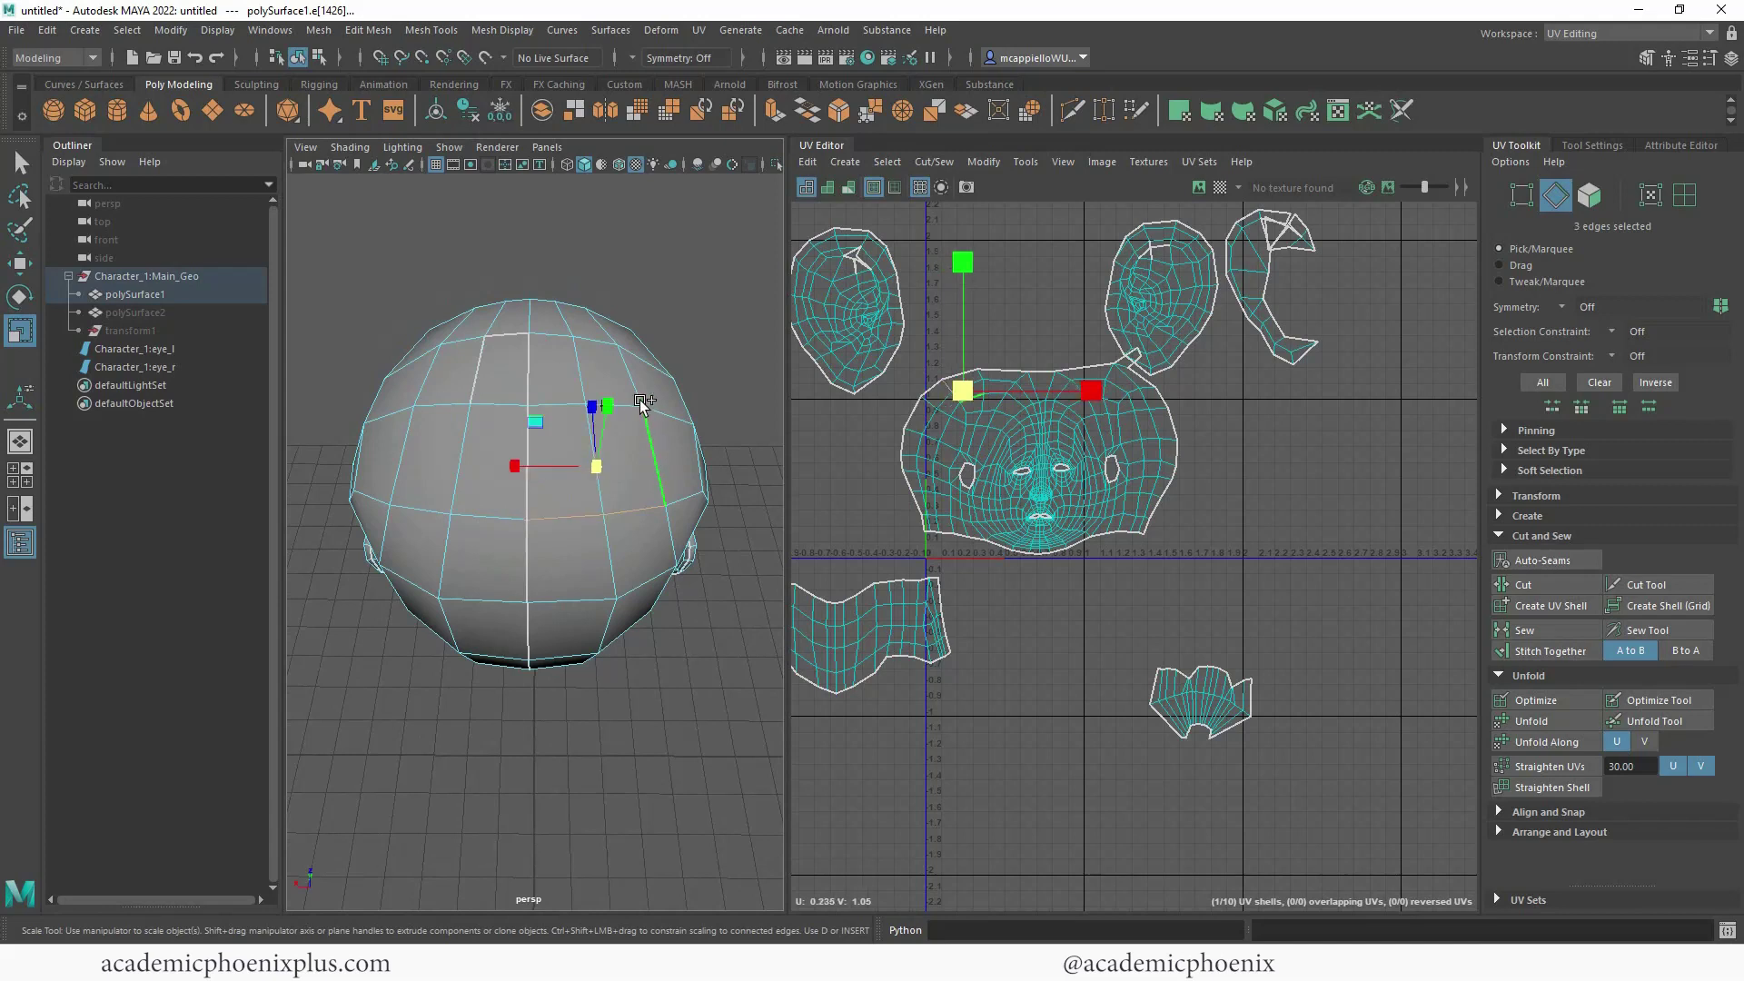
shift+click(634, 377)
shift+click(473, 512)
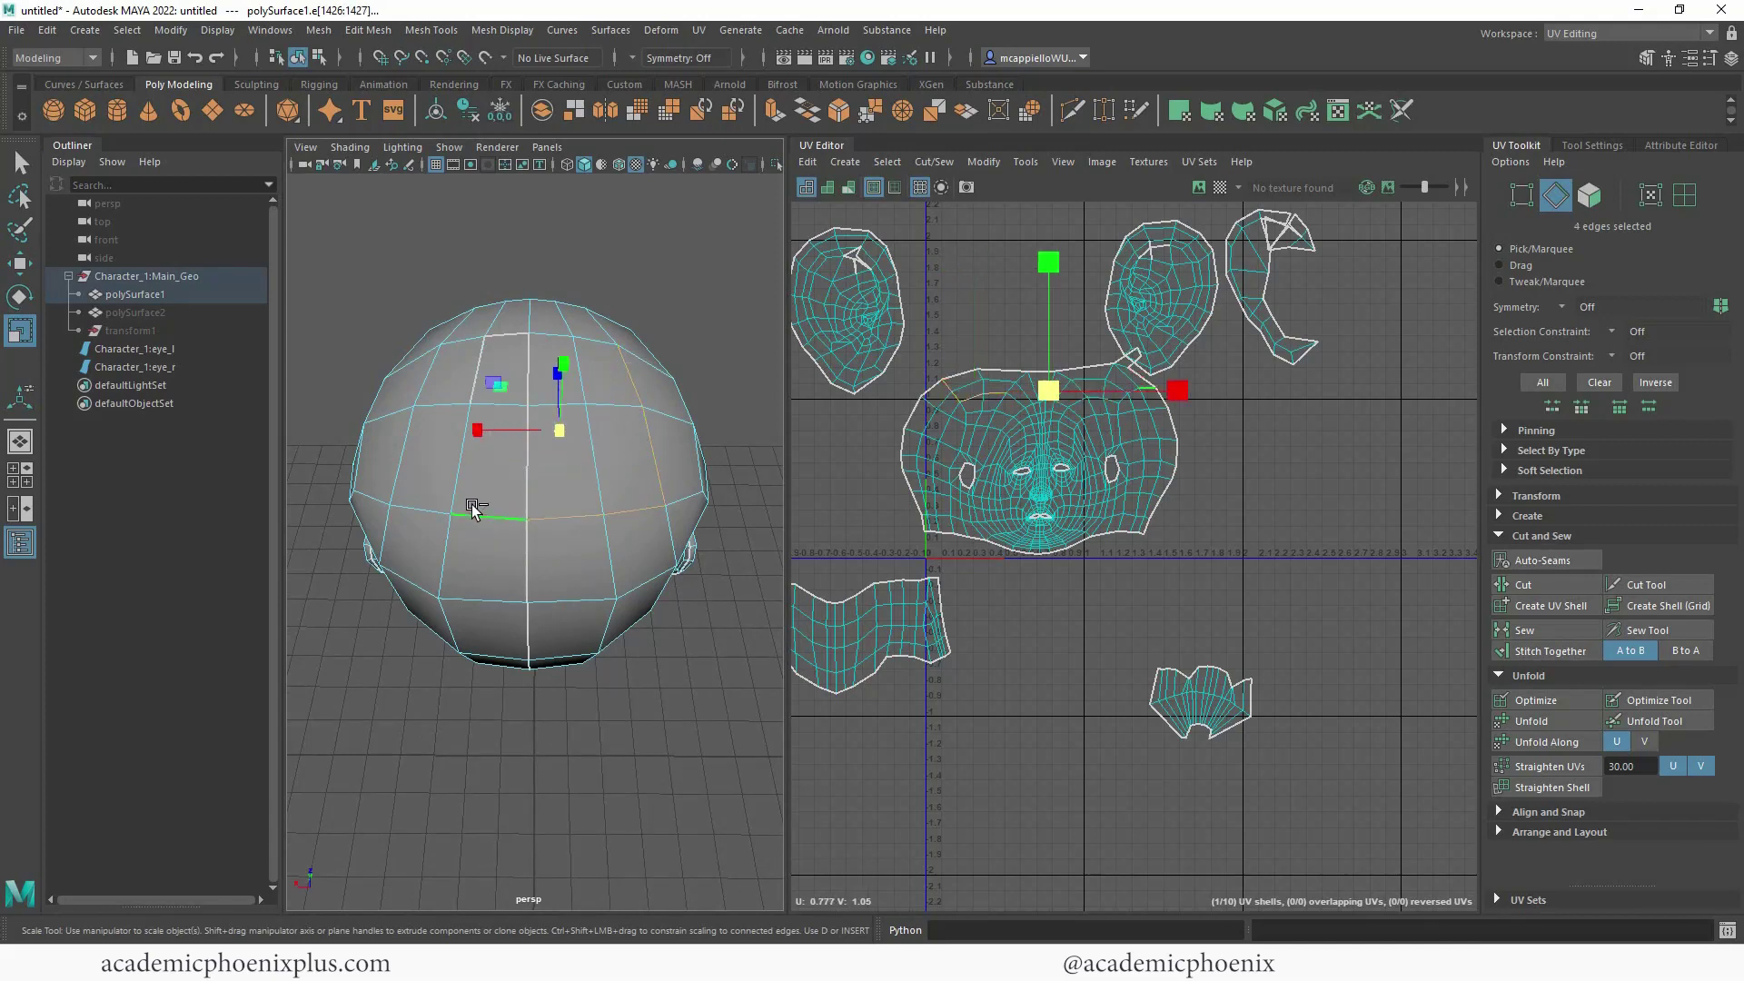
shift+click(405, 446)
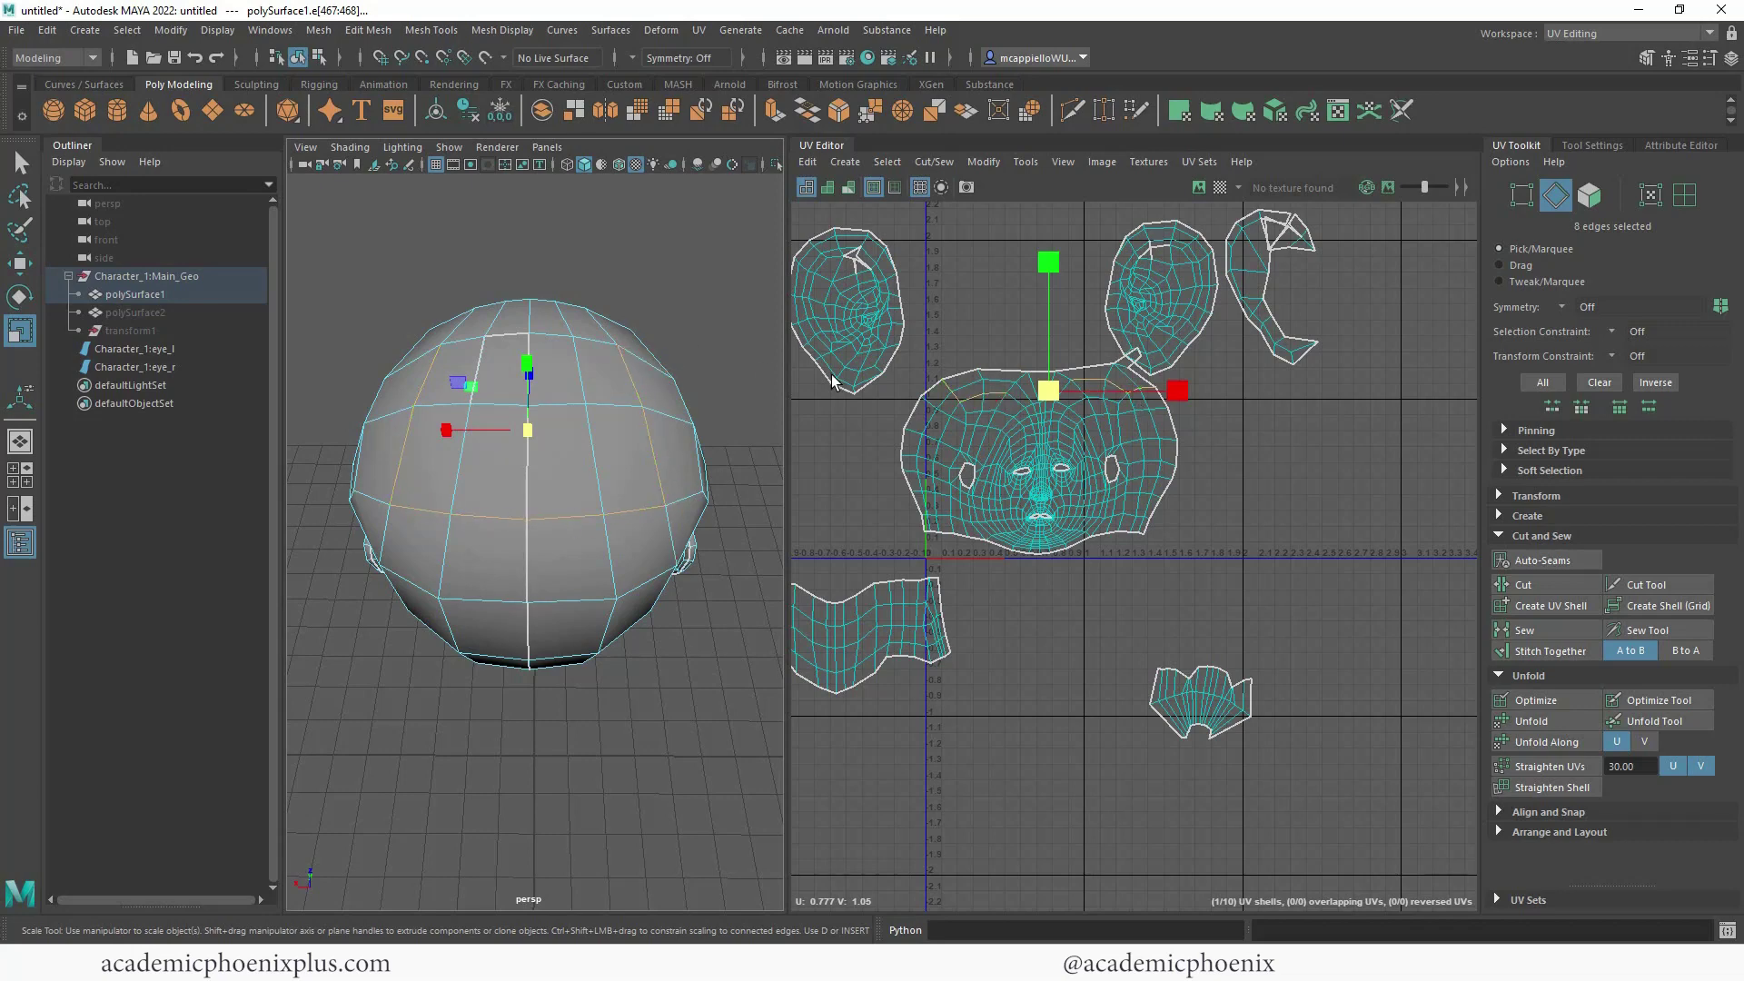
shift+right_click(989, 405)
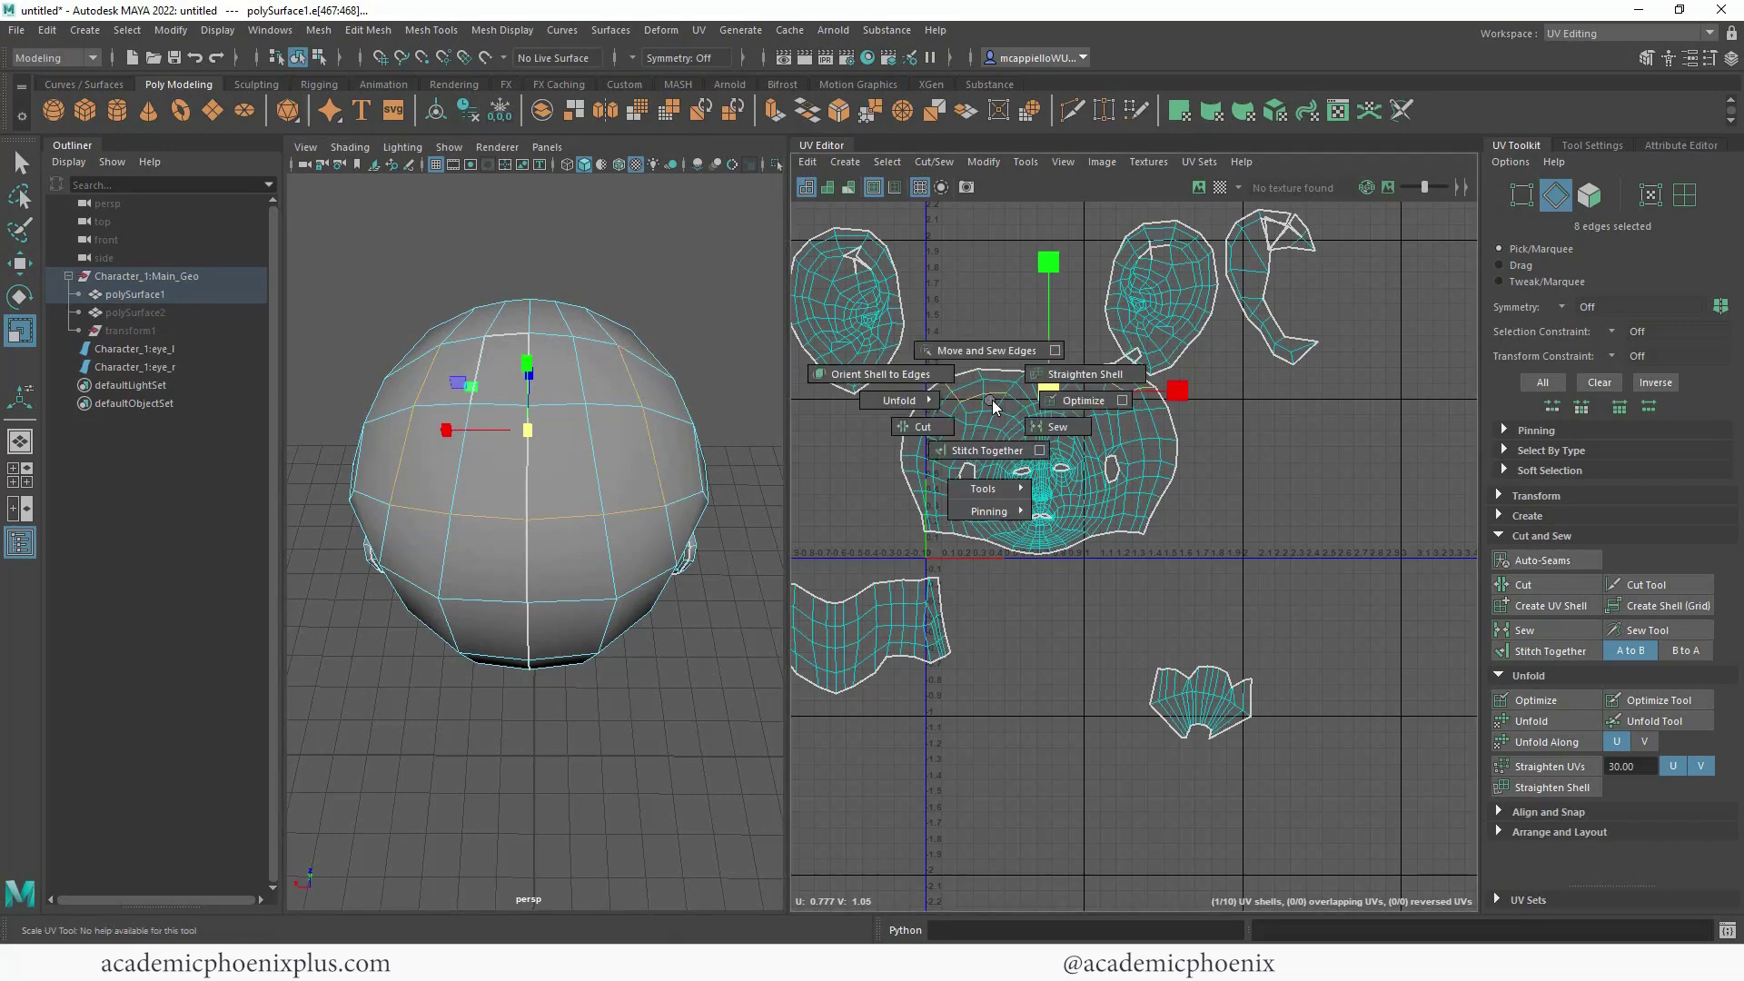
click(922, 426)
scroll(934, 369, up, 2)
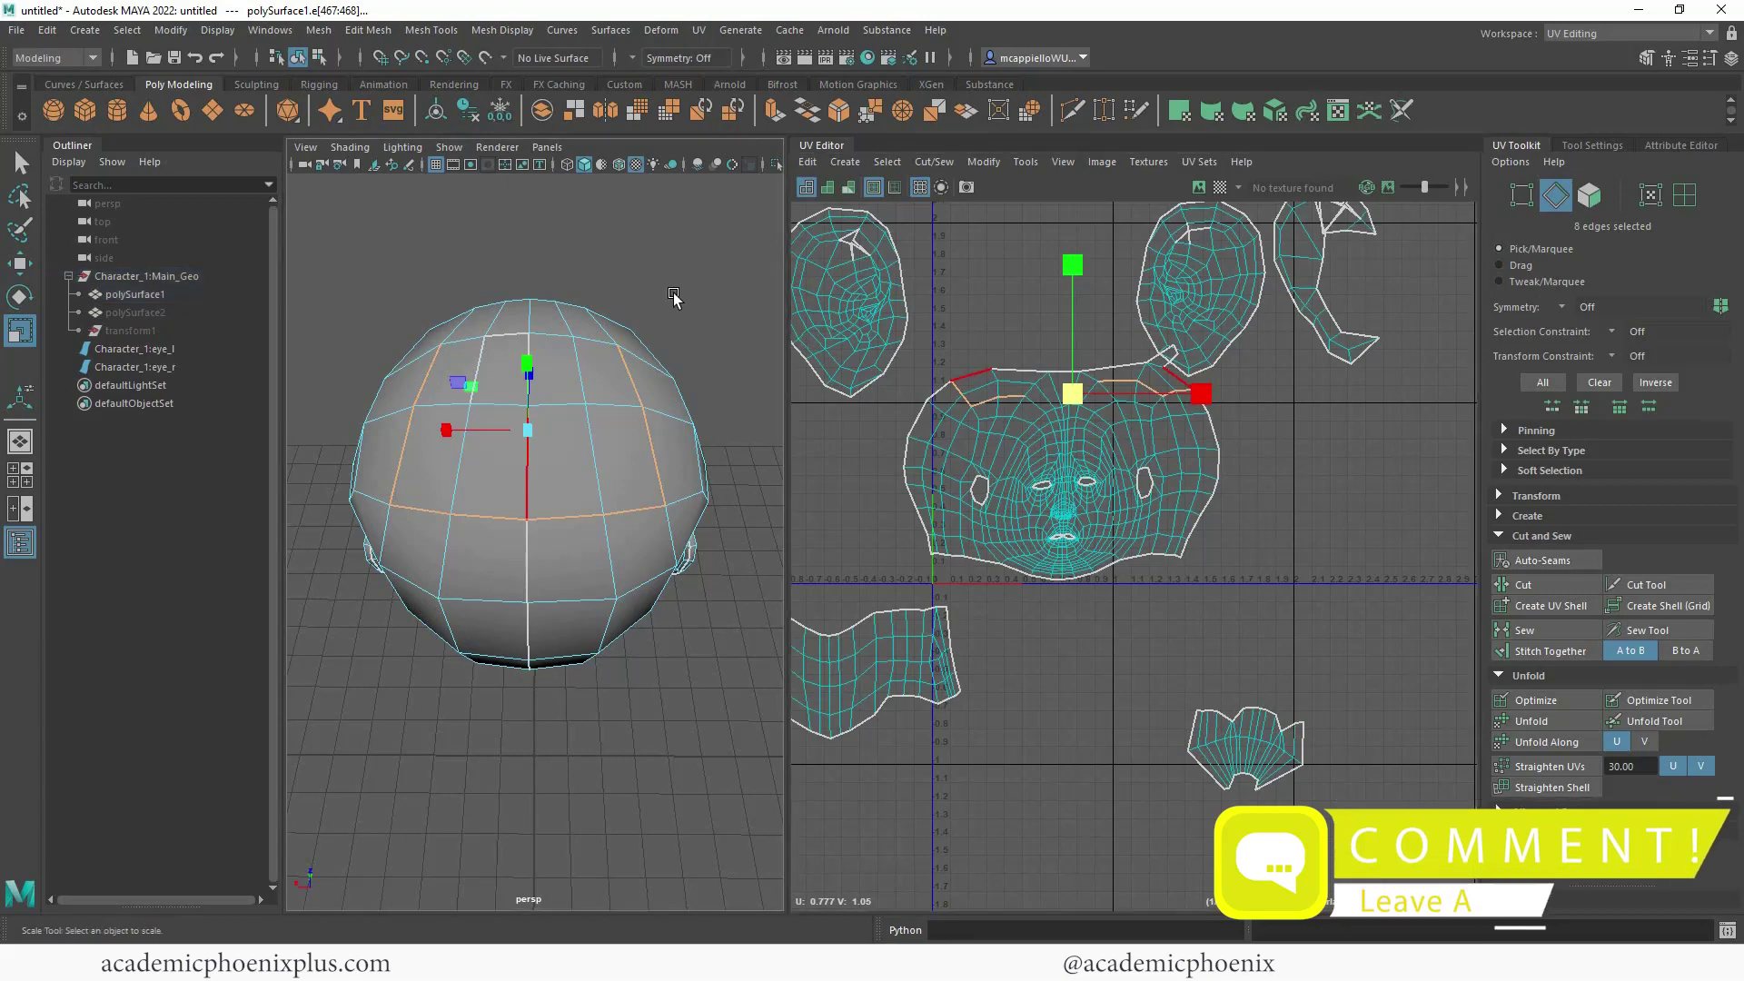
- Stitch together the four center seam edges on the crown, inside the U-shaped cut
click(674, 295)
alt+drag(674, 295, 623, 381)
click(478, 423)
shift+click(493, 380)
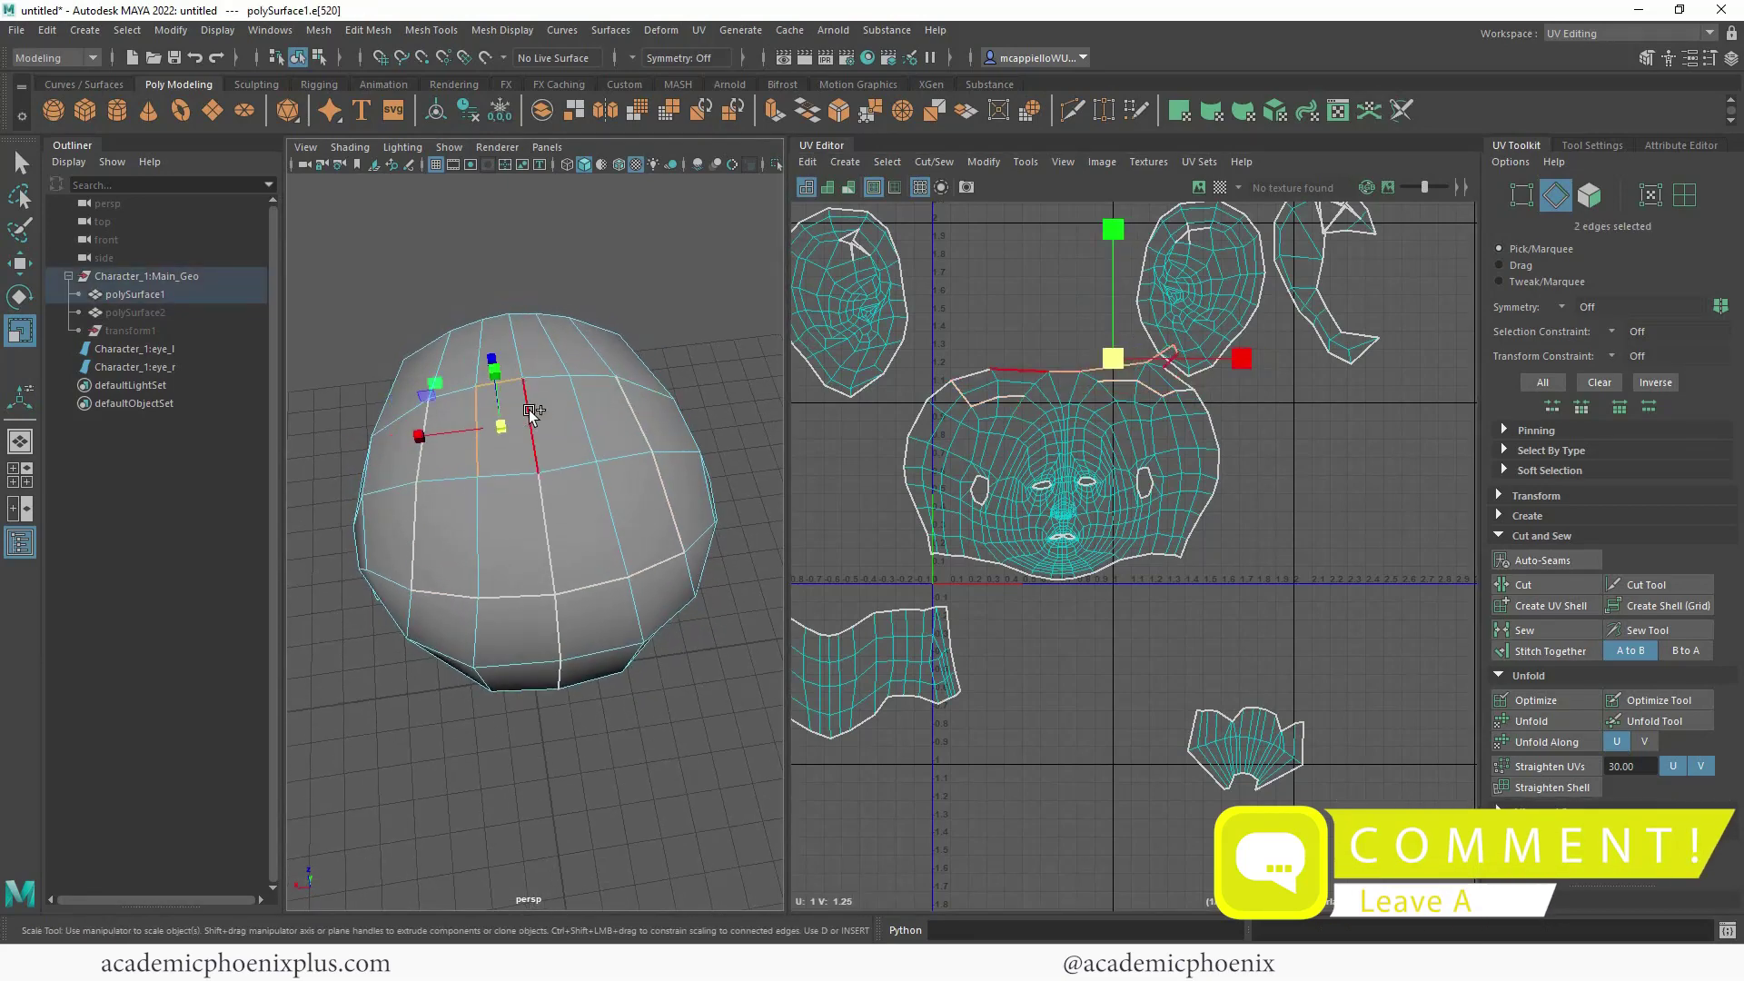
shift+click(533, 413)
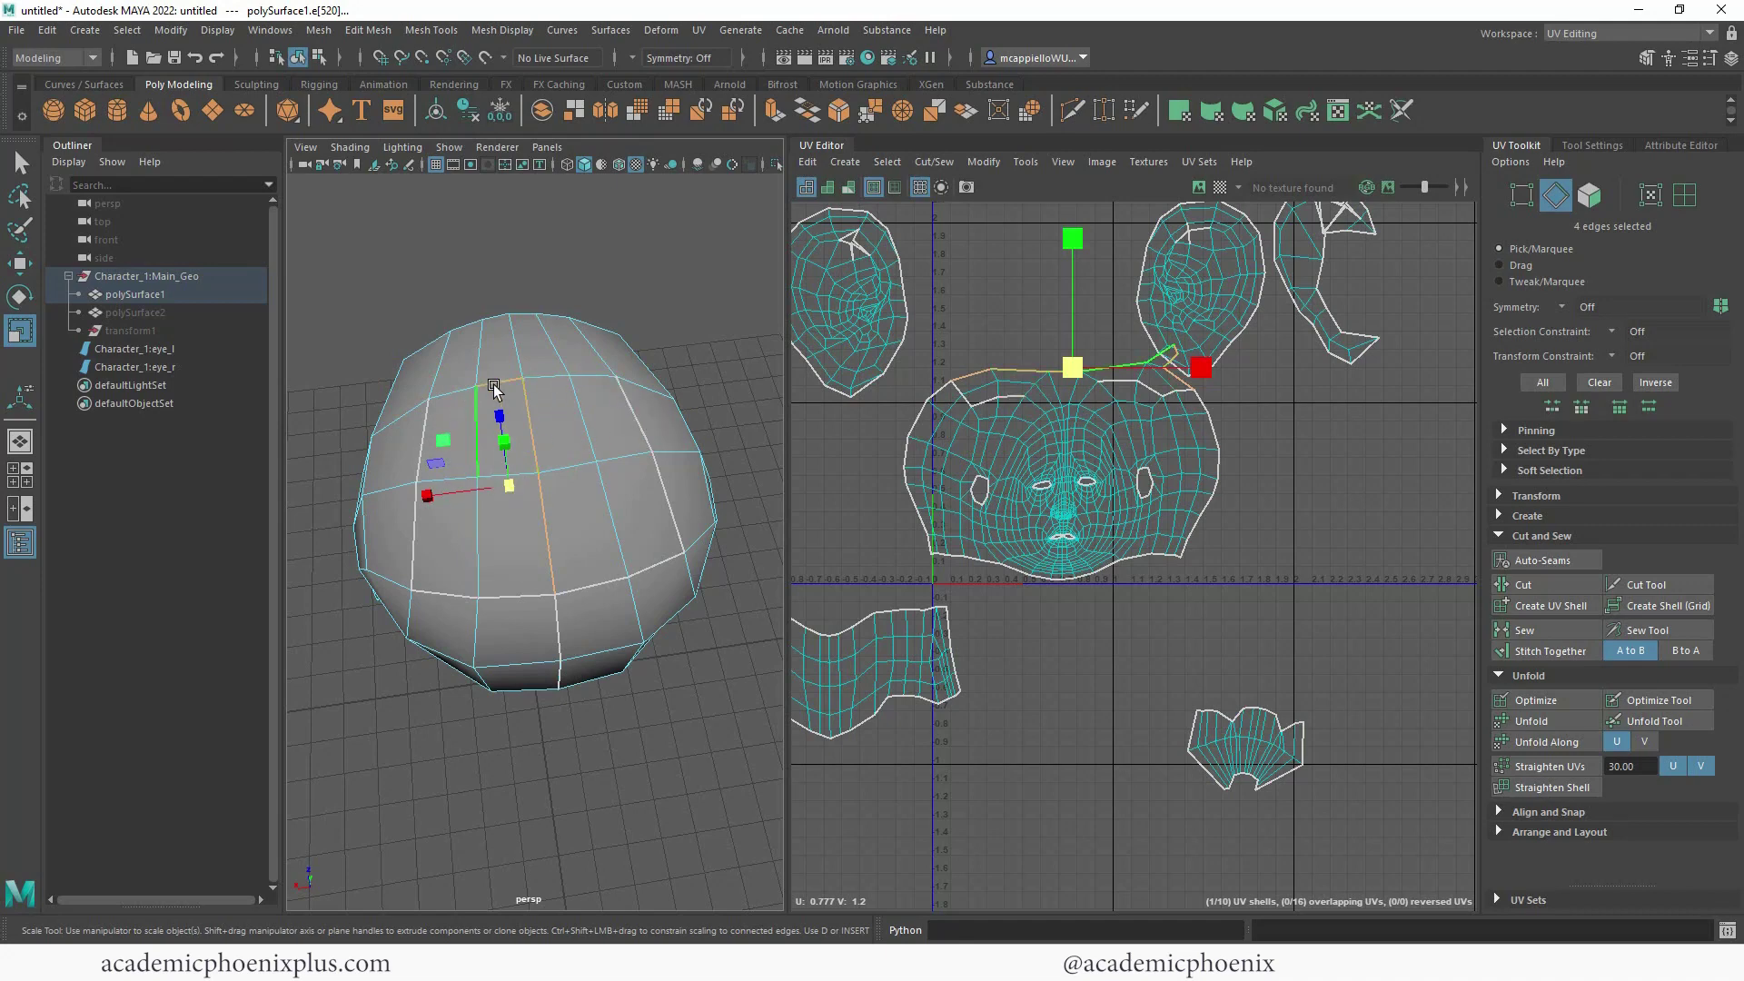
shift+right_click(1081, 388)
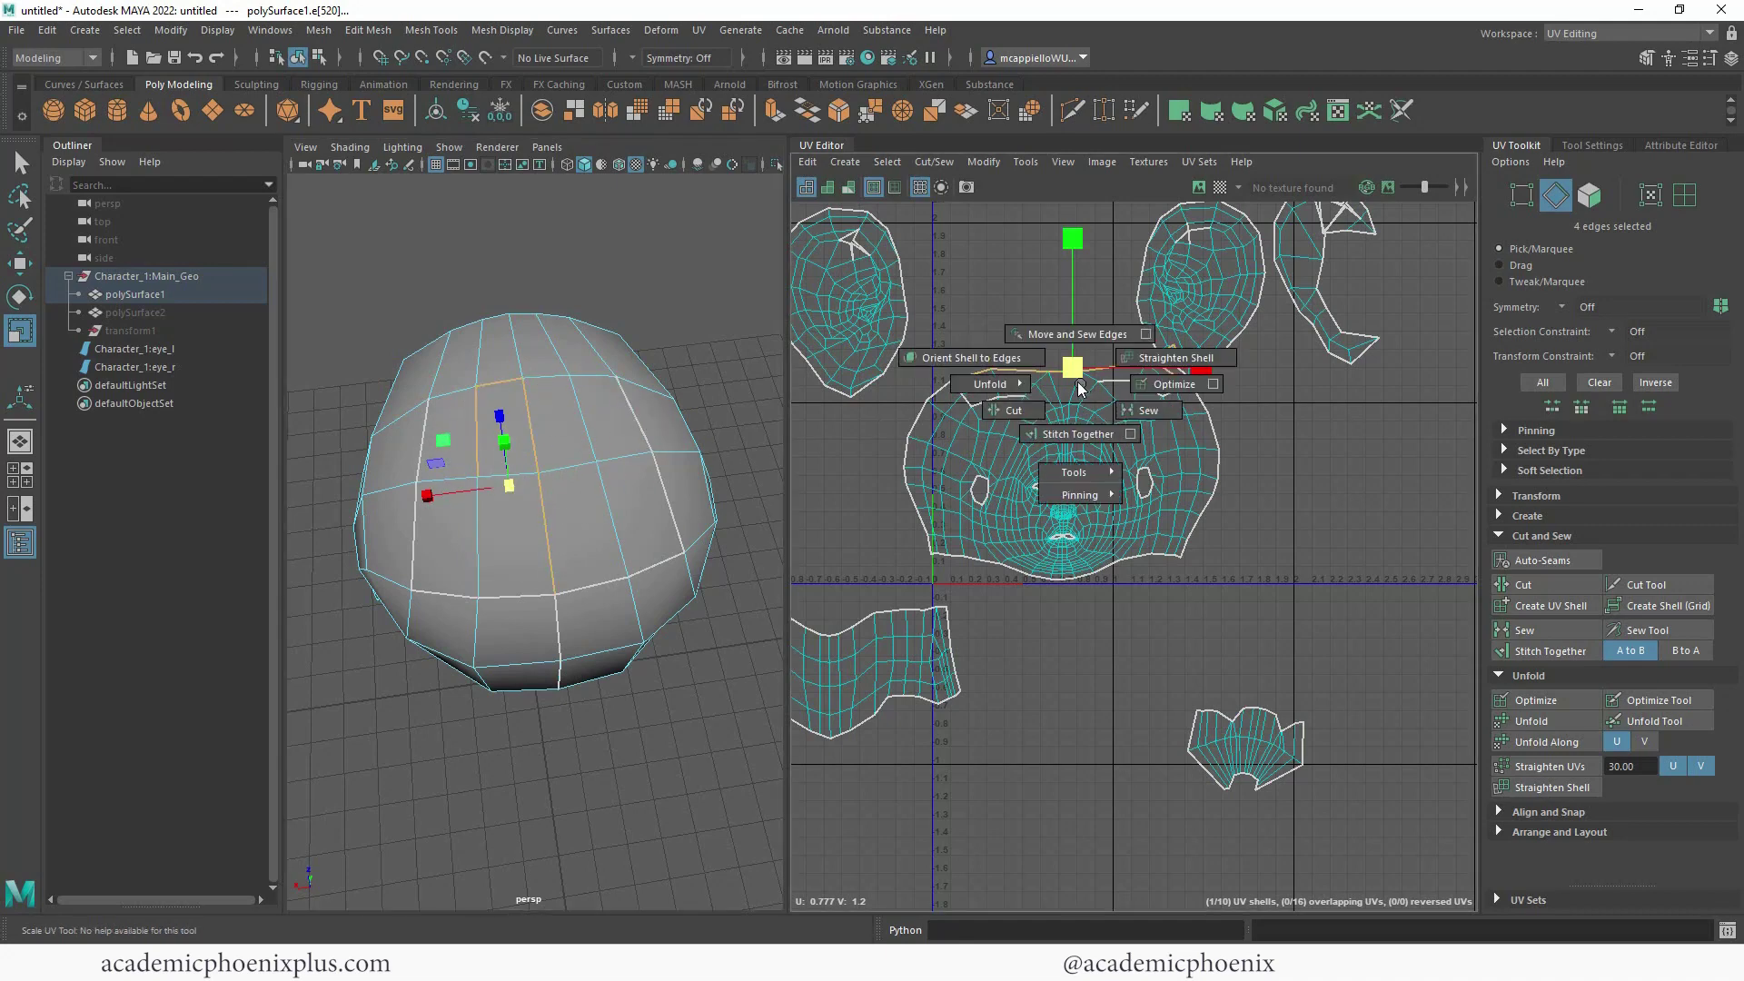
click(1075, 429)
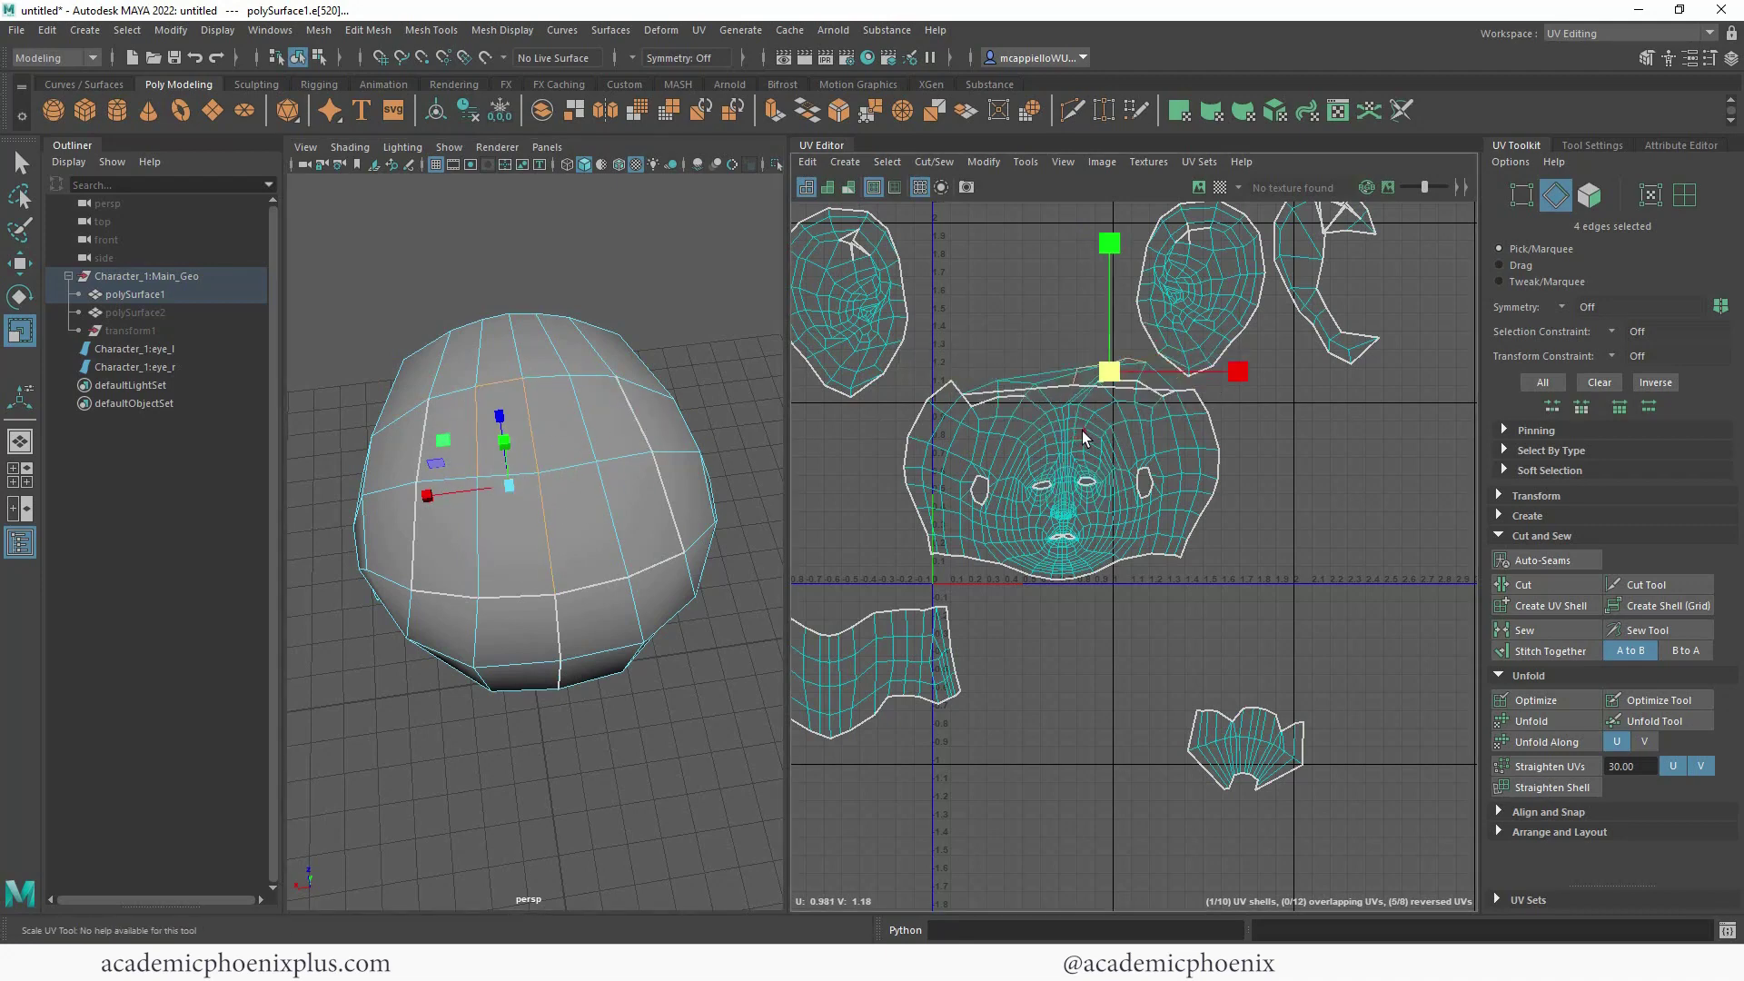
- Unfold the main face and head UV shell with its revised back-of-head seams
click(672, 556)
alt+drag(666, 405, 421, 367)
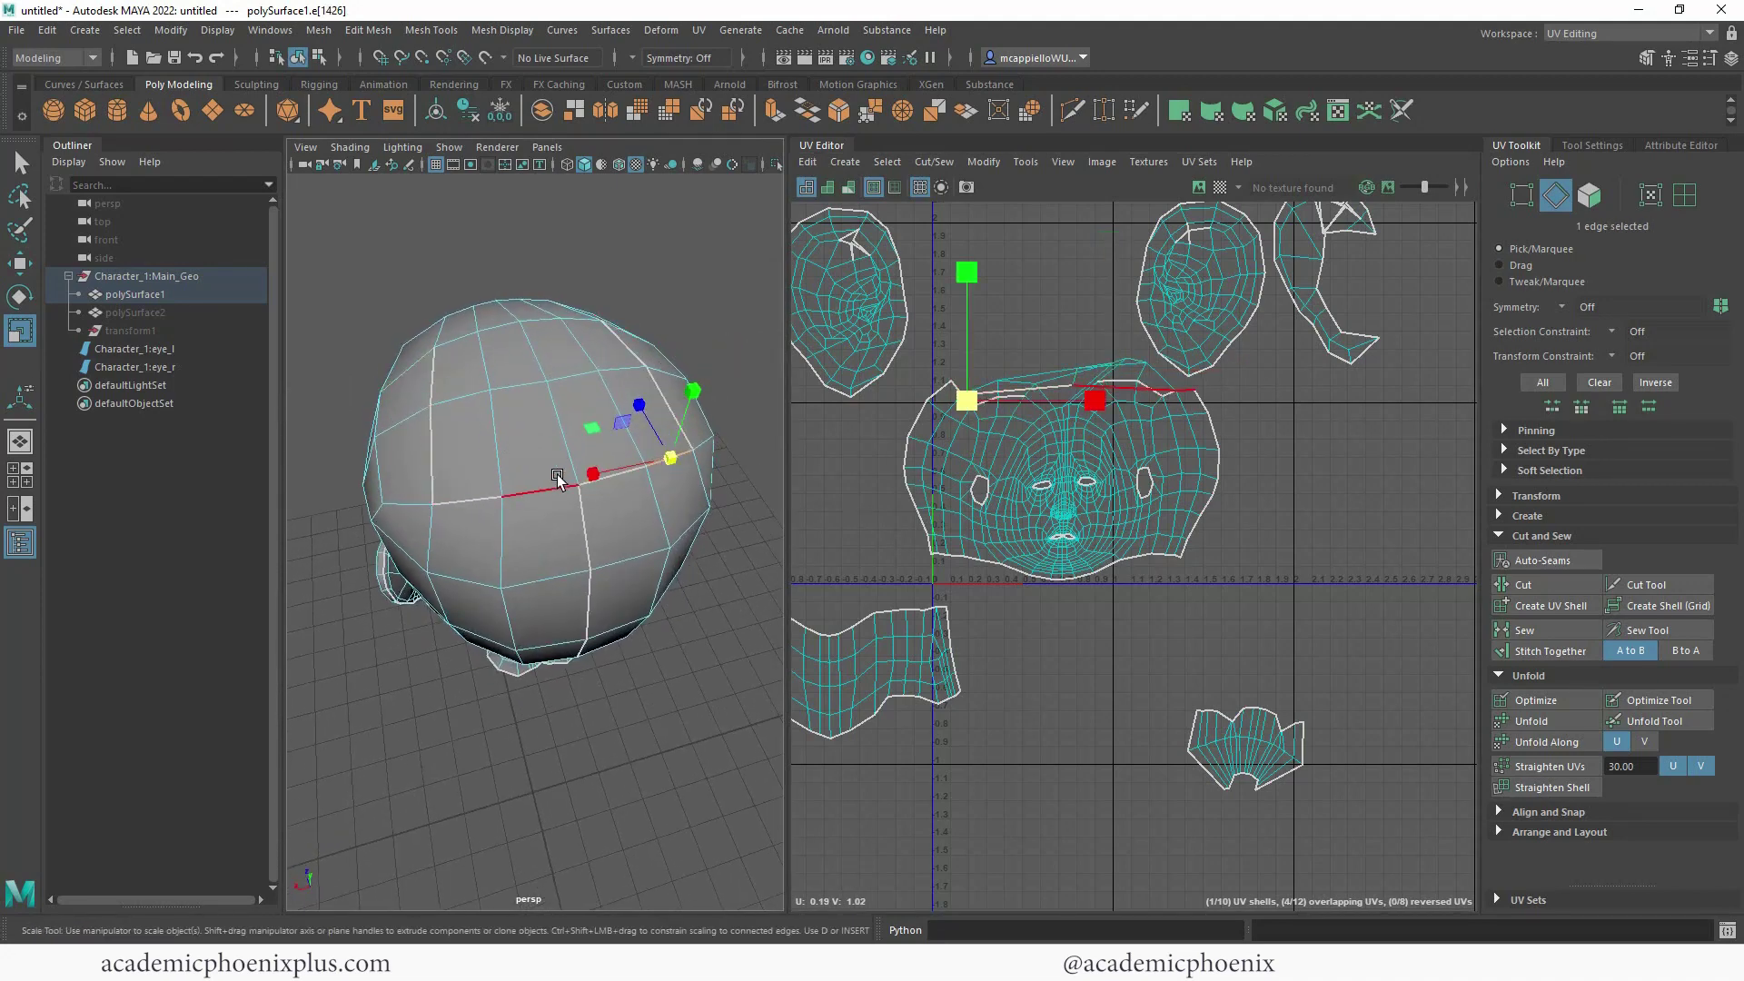
right_drag(1170, 422, 1146, 414)
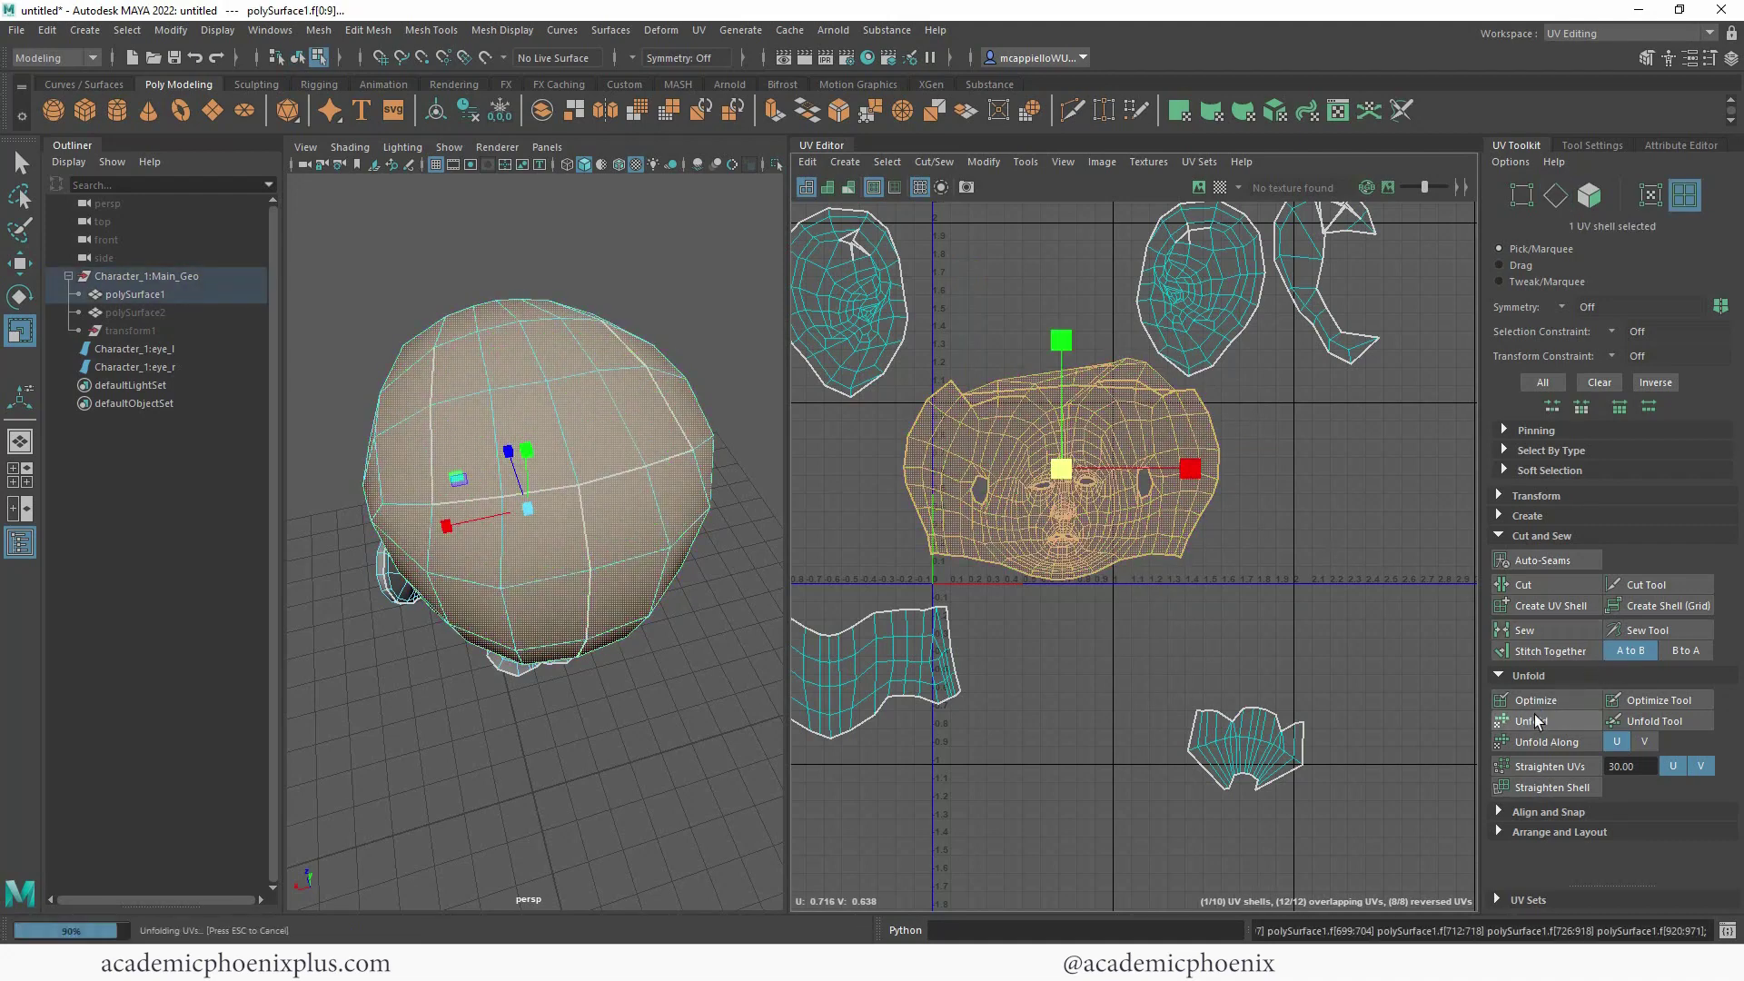
click(1533, 721)
click(1094, 323)
alt+middle_drag(1111, 356, 1114, 381)
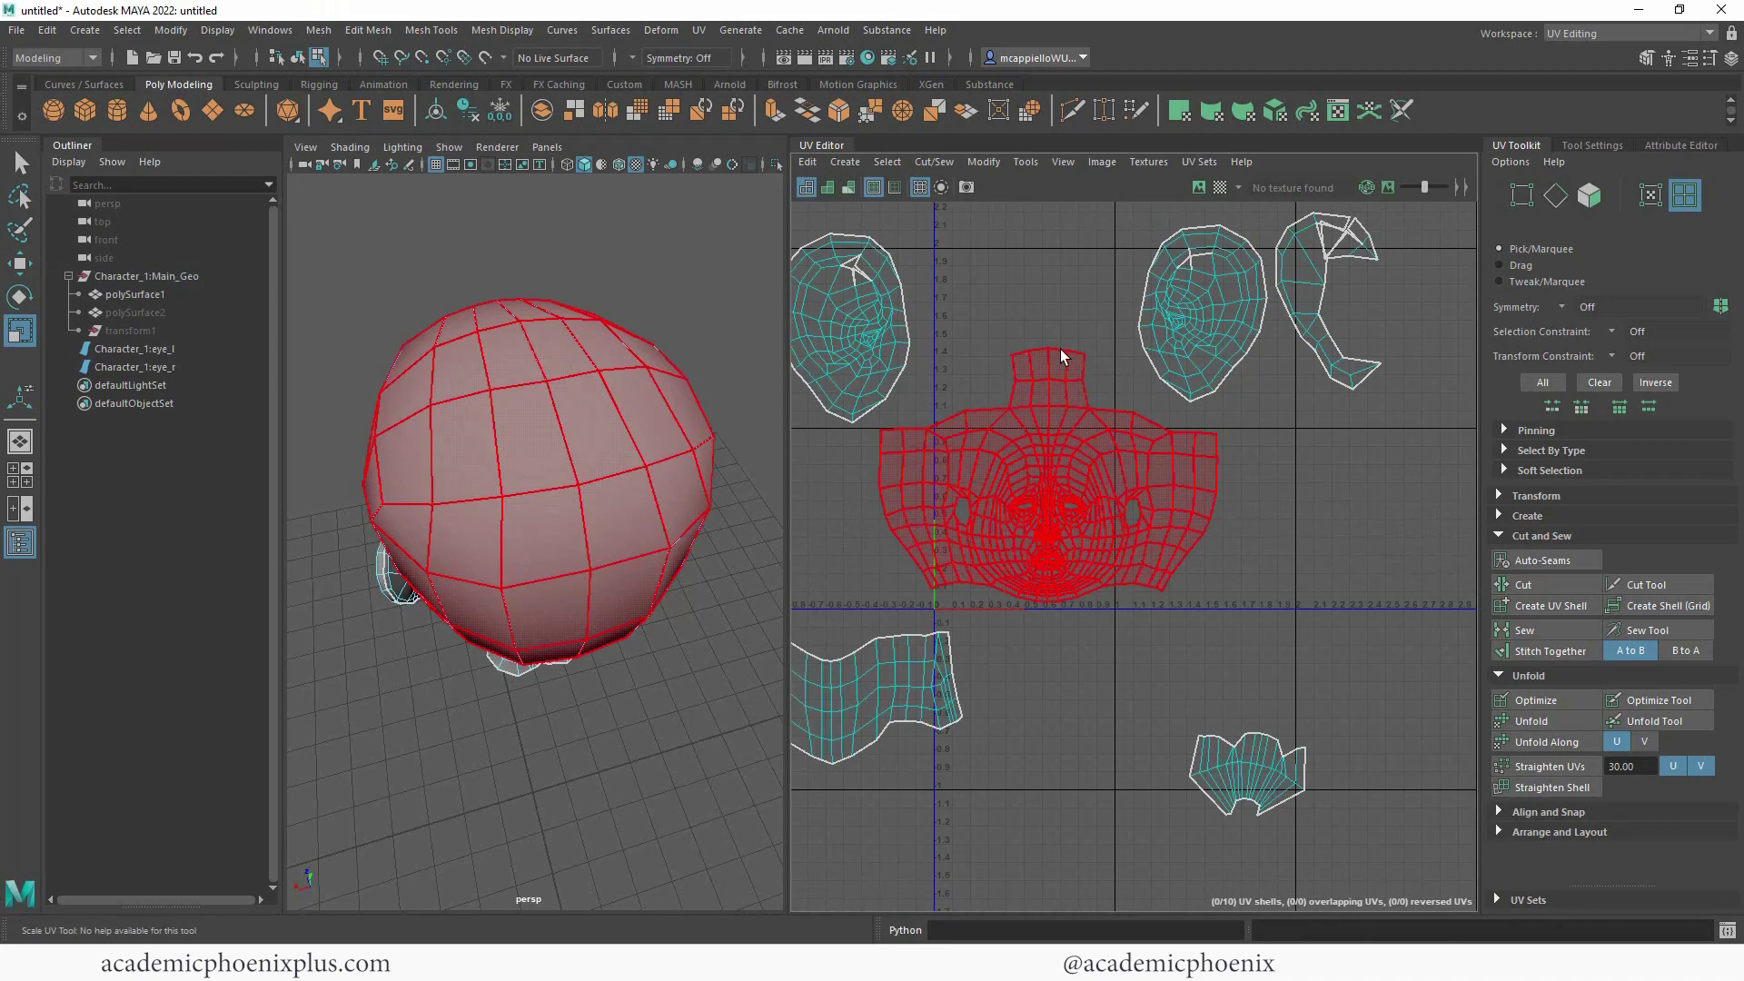
- Display the checker map and examine its distribution over the crown, back and front of the head in object mode
click(1220, 186)
alt+drag(517, 790, 532, 402)
alt+drag(437, 427, 536, 497)
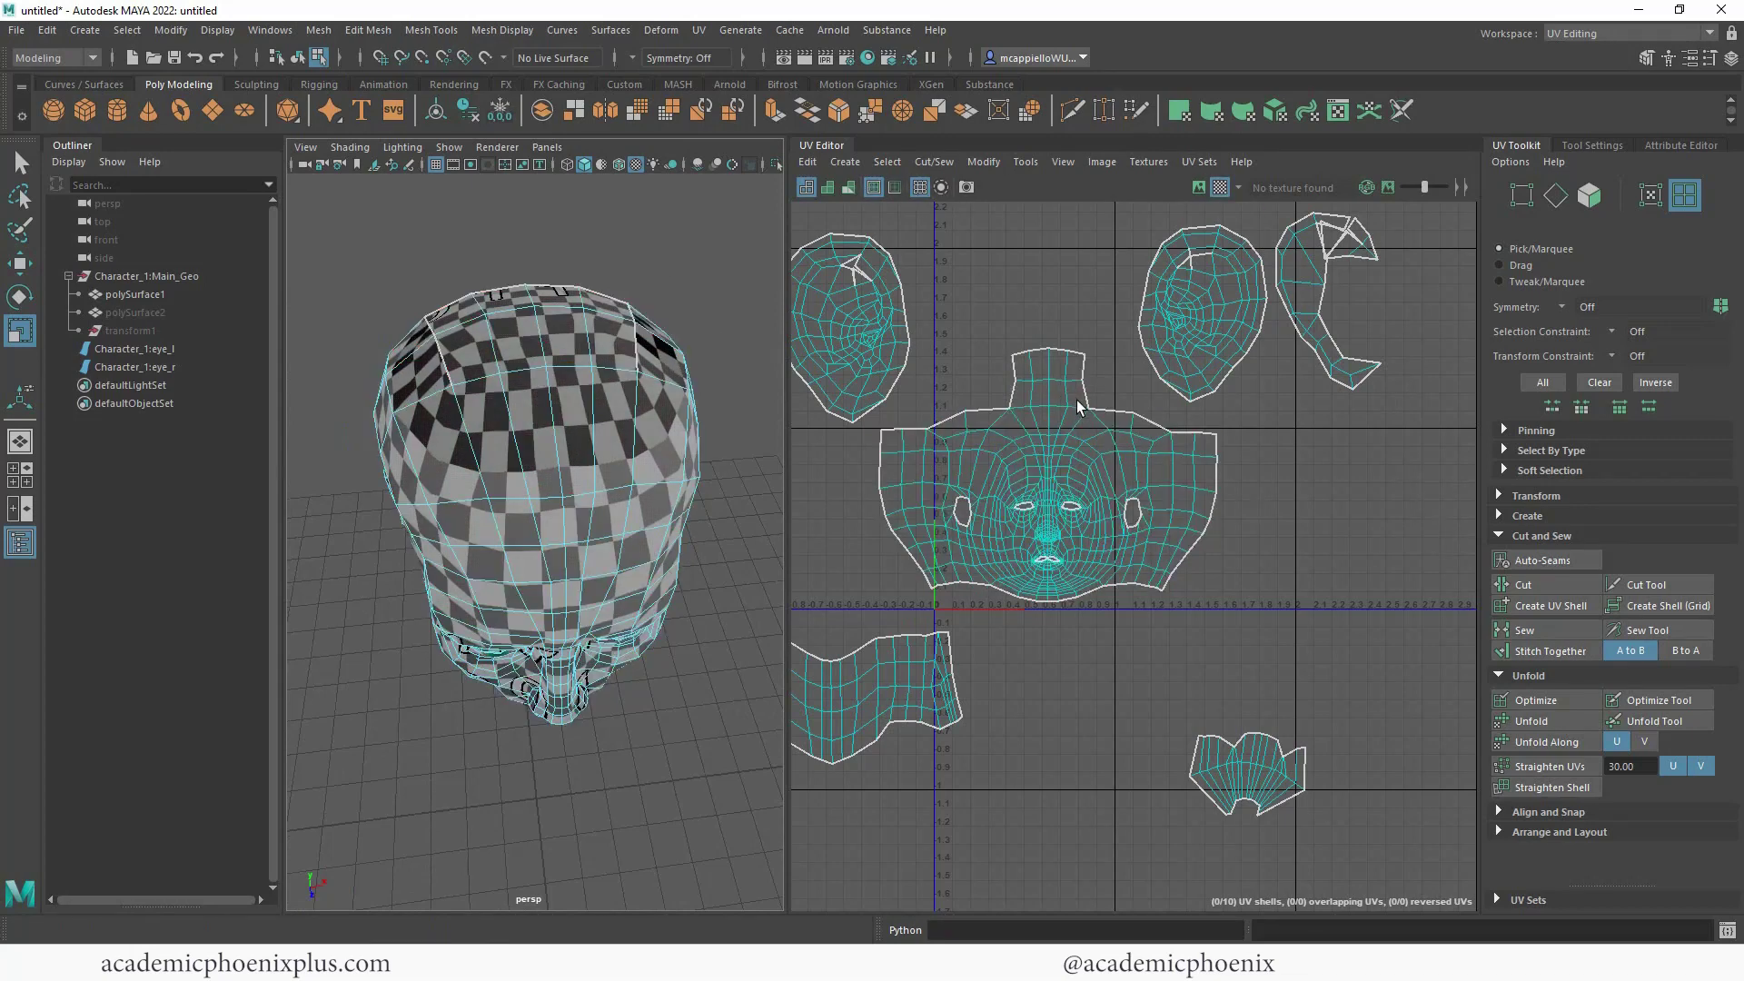
right_drag(1077, 406, 1152, 405)
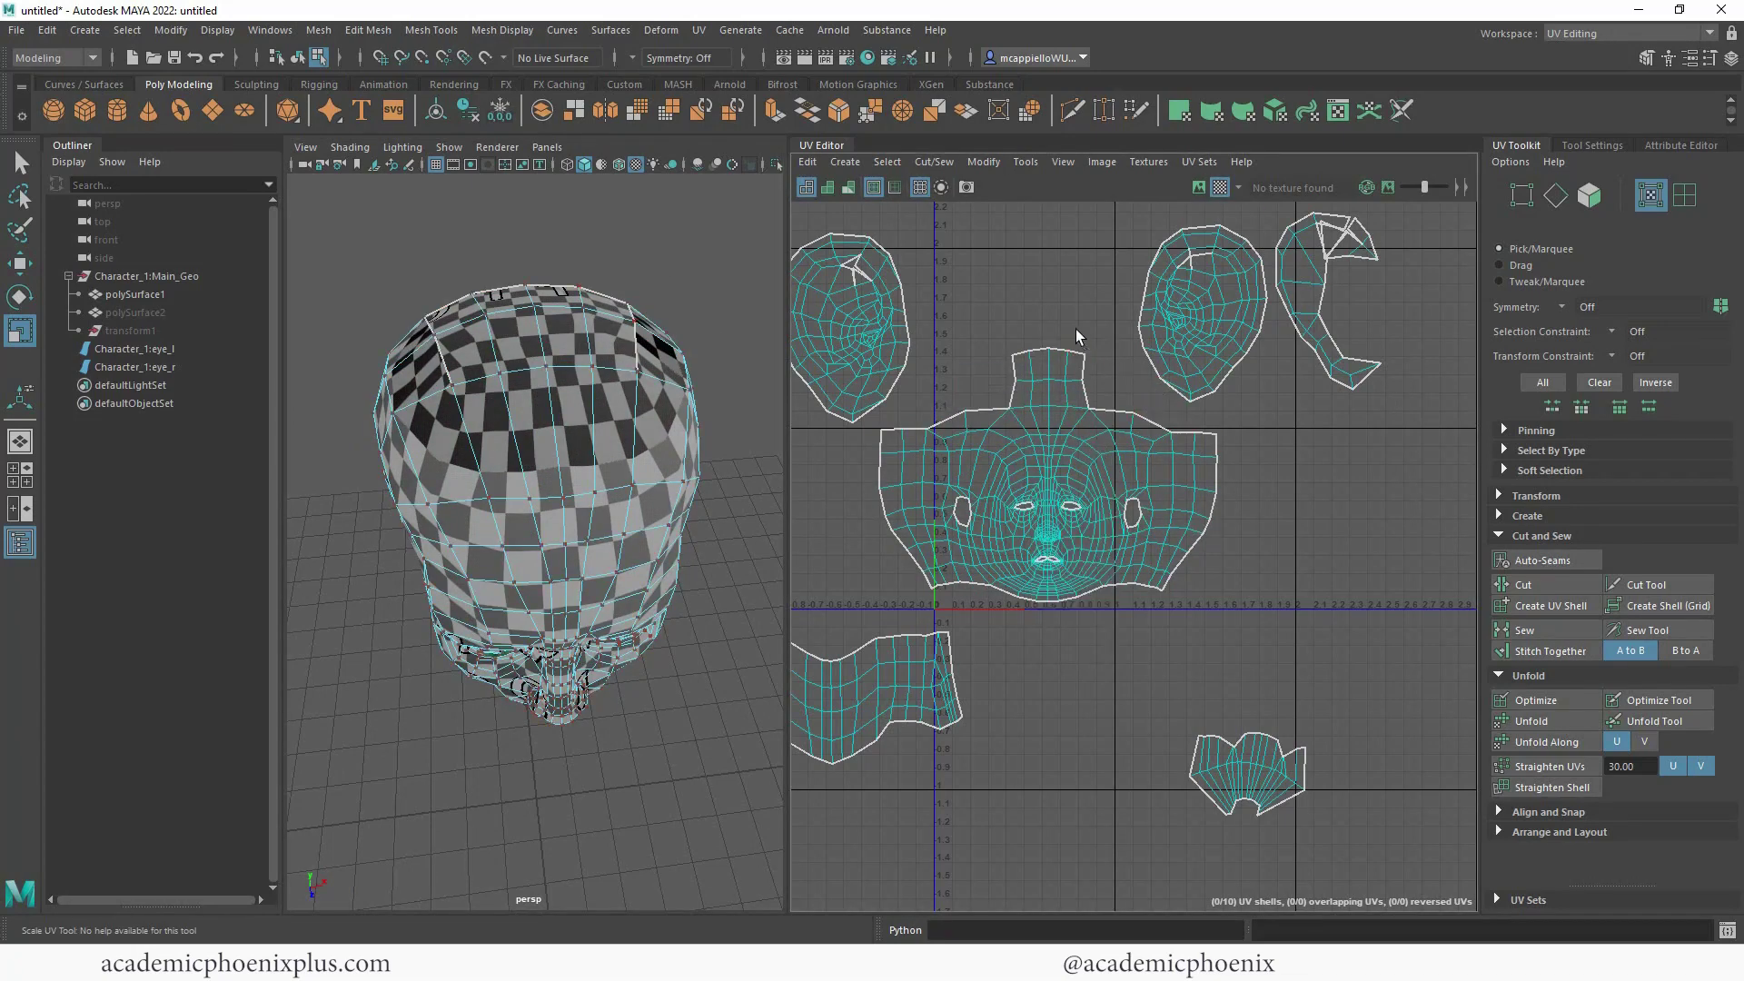
key(F8)
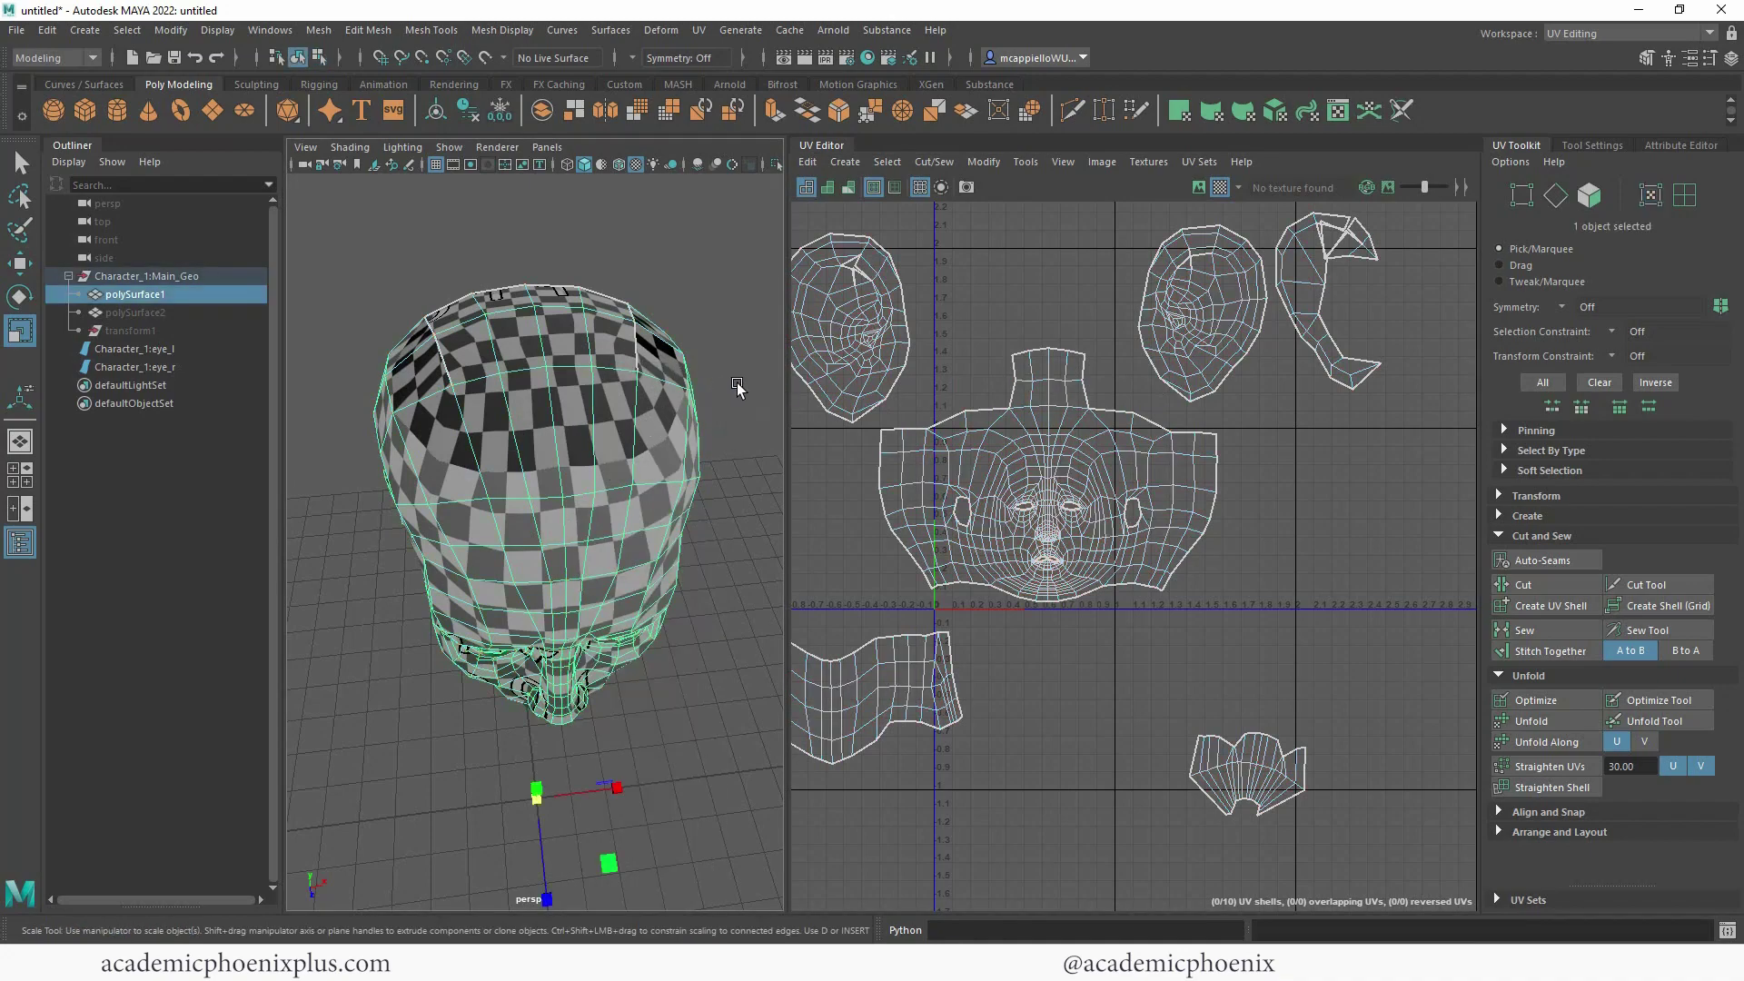
alt+drag(645, 456, 568, 323)
alt+drag(521, 543, 597, 631)
alt+right_drag(597, 631, 597, 499)
alt+drag(595, 498, 641, 500)
- Turn on the UV distortion display and unfold the main face and head shell again, returning to object selection
click(849, 188)
mouse_move(663, 385)
alt+mouse_down()
mouse_move(475, 428)
mouse_move(476, 501)
mouse_move(608, 498)
mouse_move(700, 427)
mouse_move(692, 388)
alt+mouse_up()
right_drag(1042, 491, 992, 442)
click(994, 447)
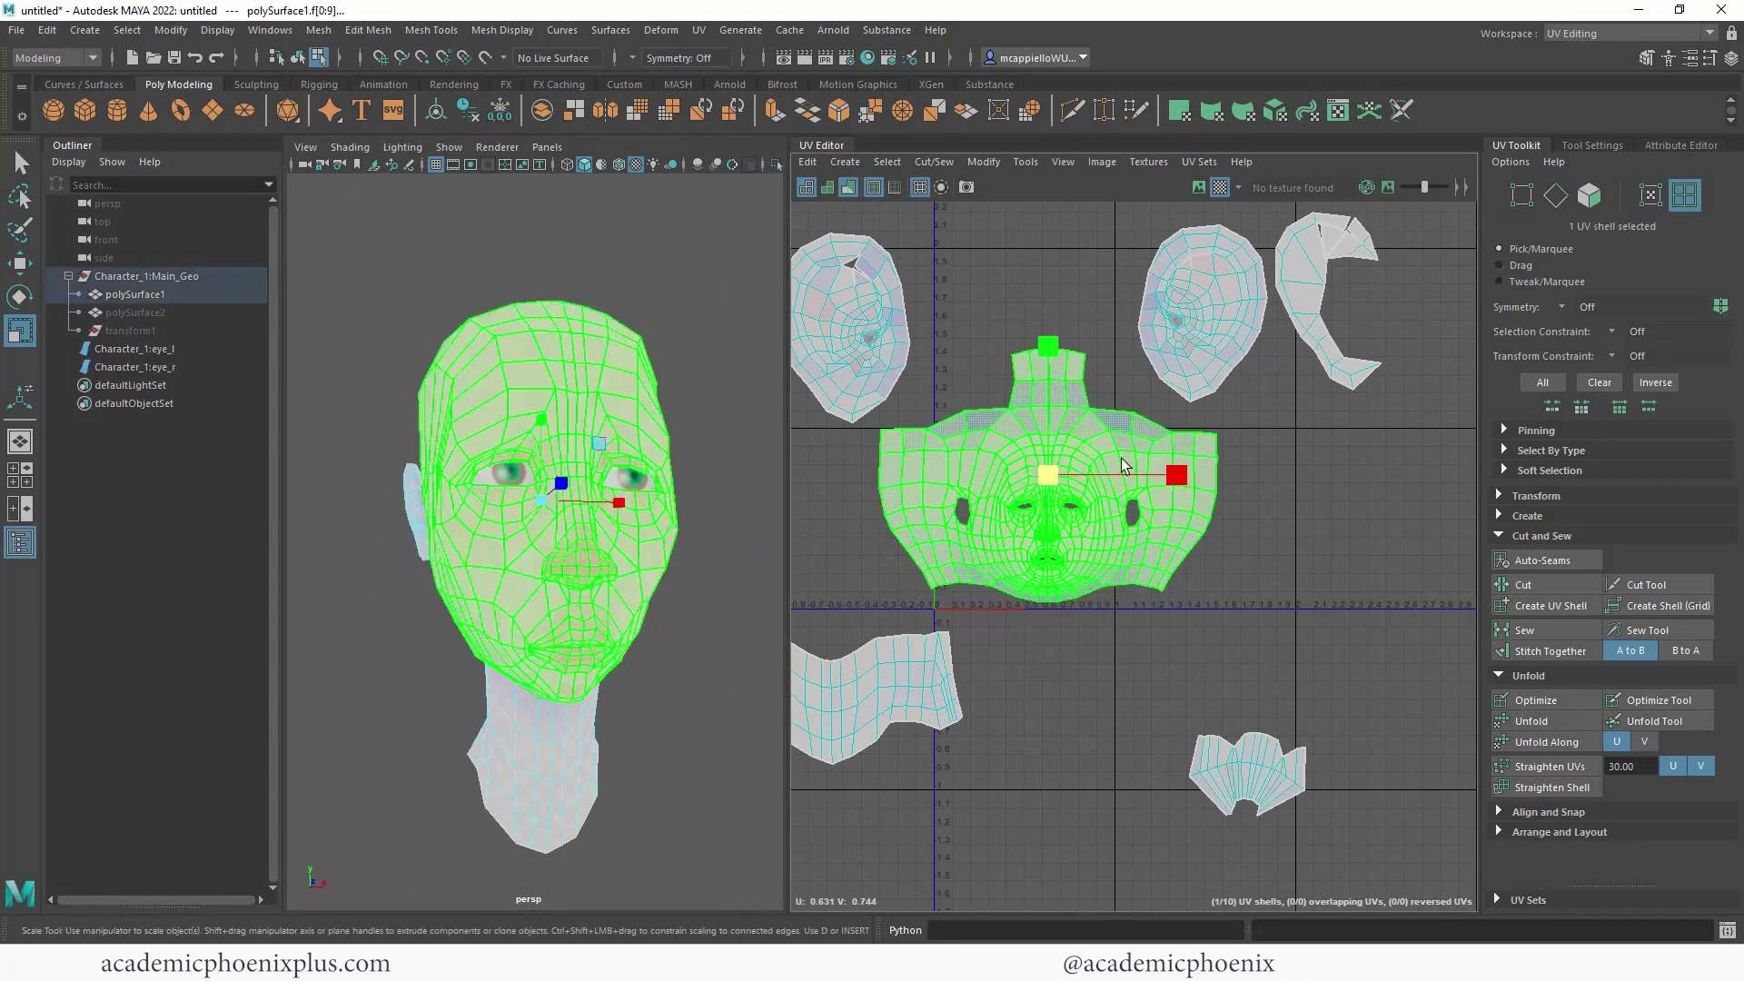
click(1511, 720)
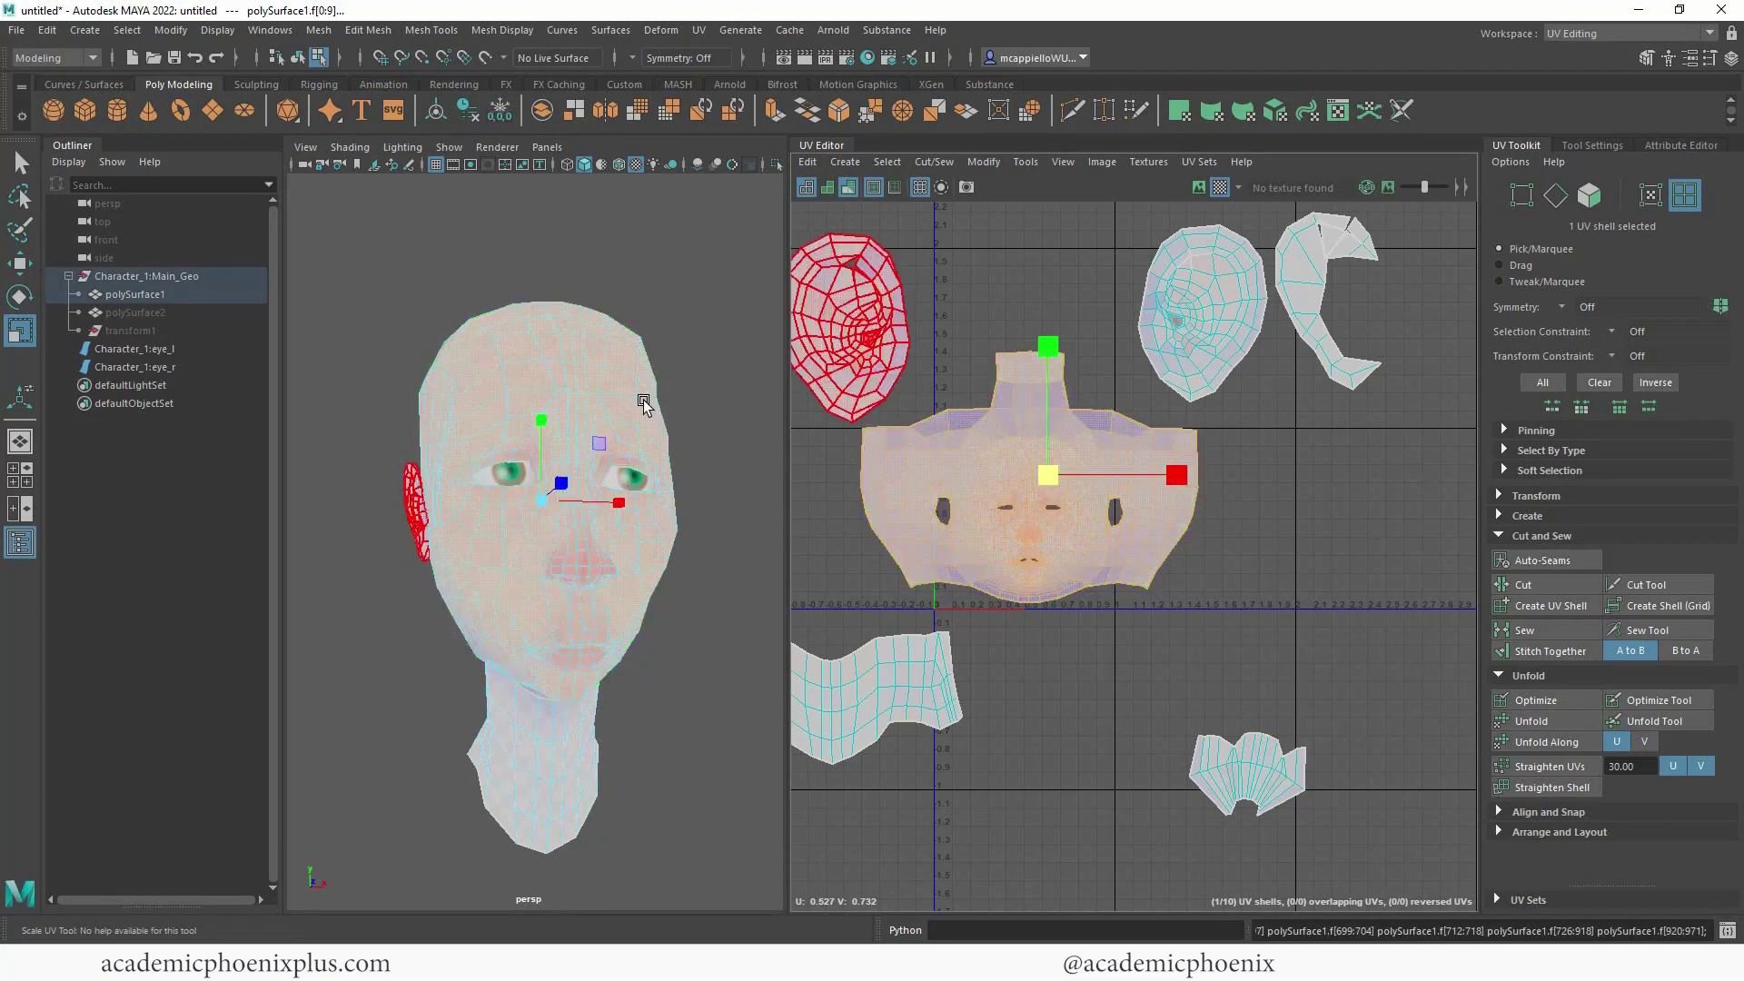
right_drag(604, 454, 722, 372)
click(722, 370)
alt+drag(713, 381, 675, 423)
click(655, 431)
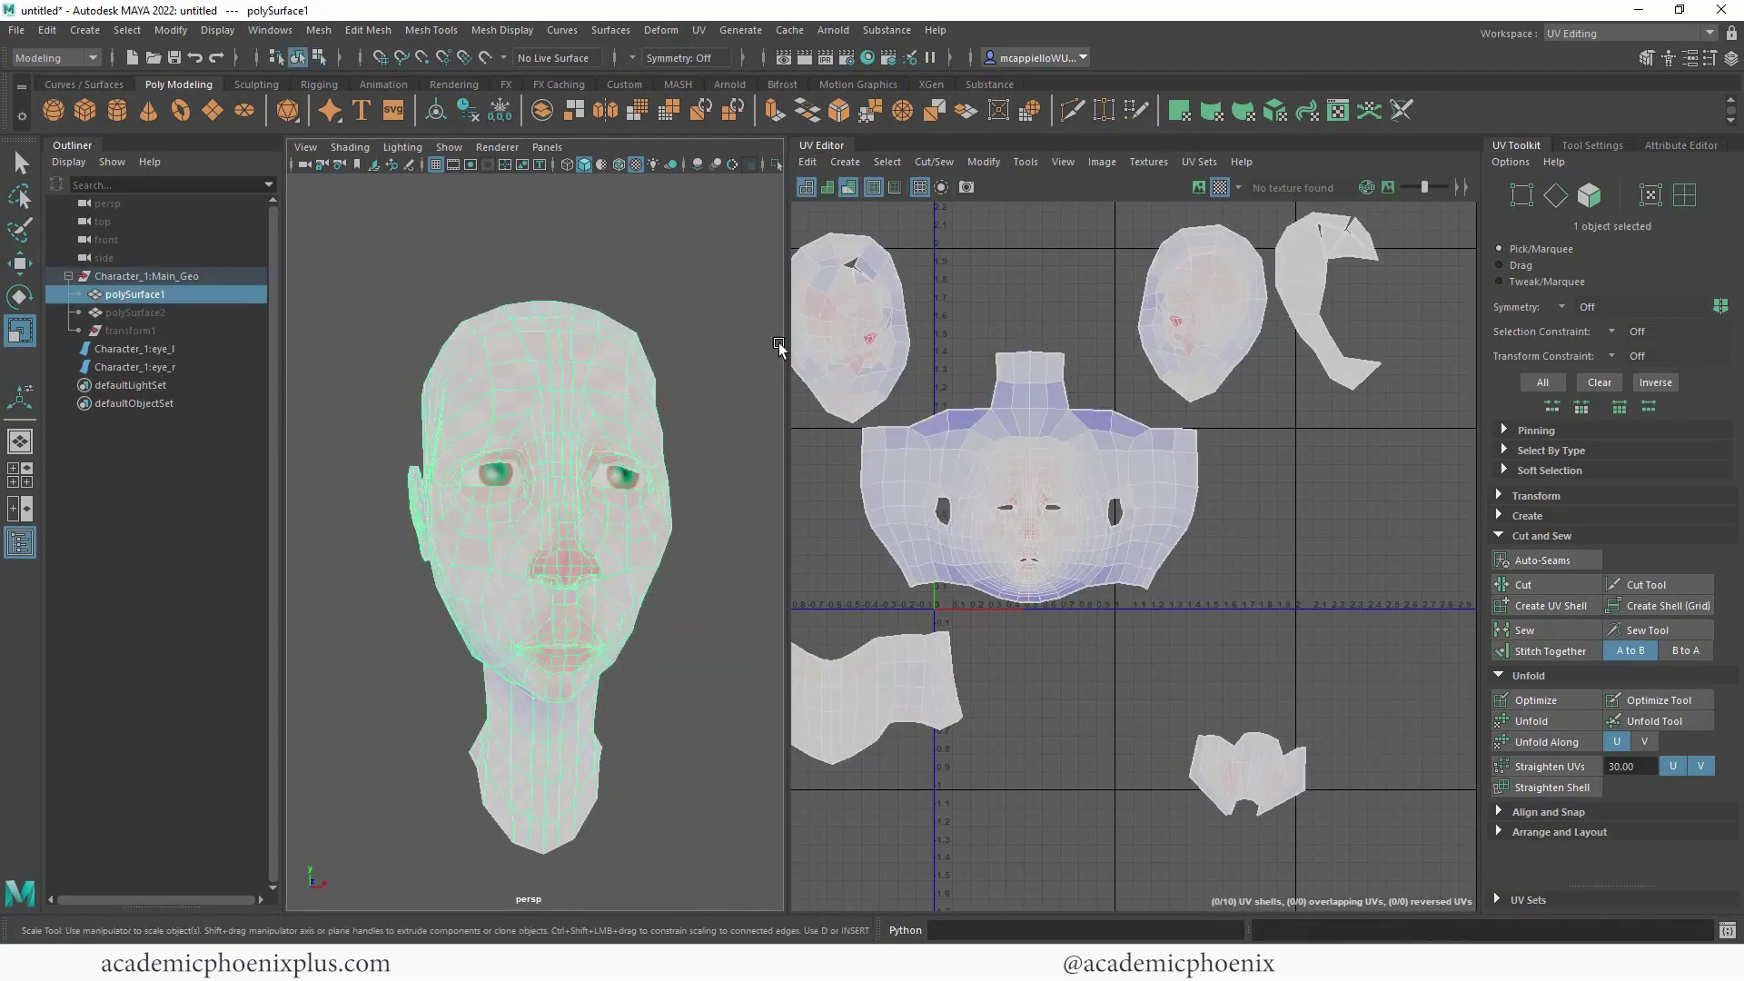
- Turn off the distortion display and compare the checker size on the face, ear and neck
click(872, 187)
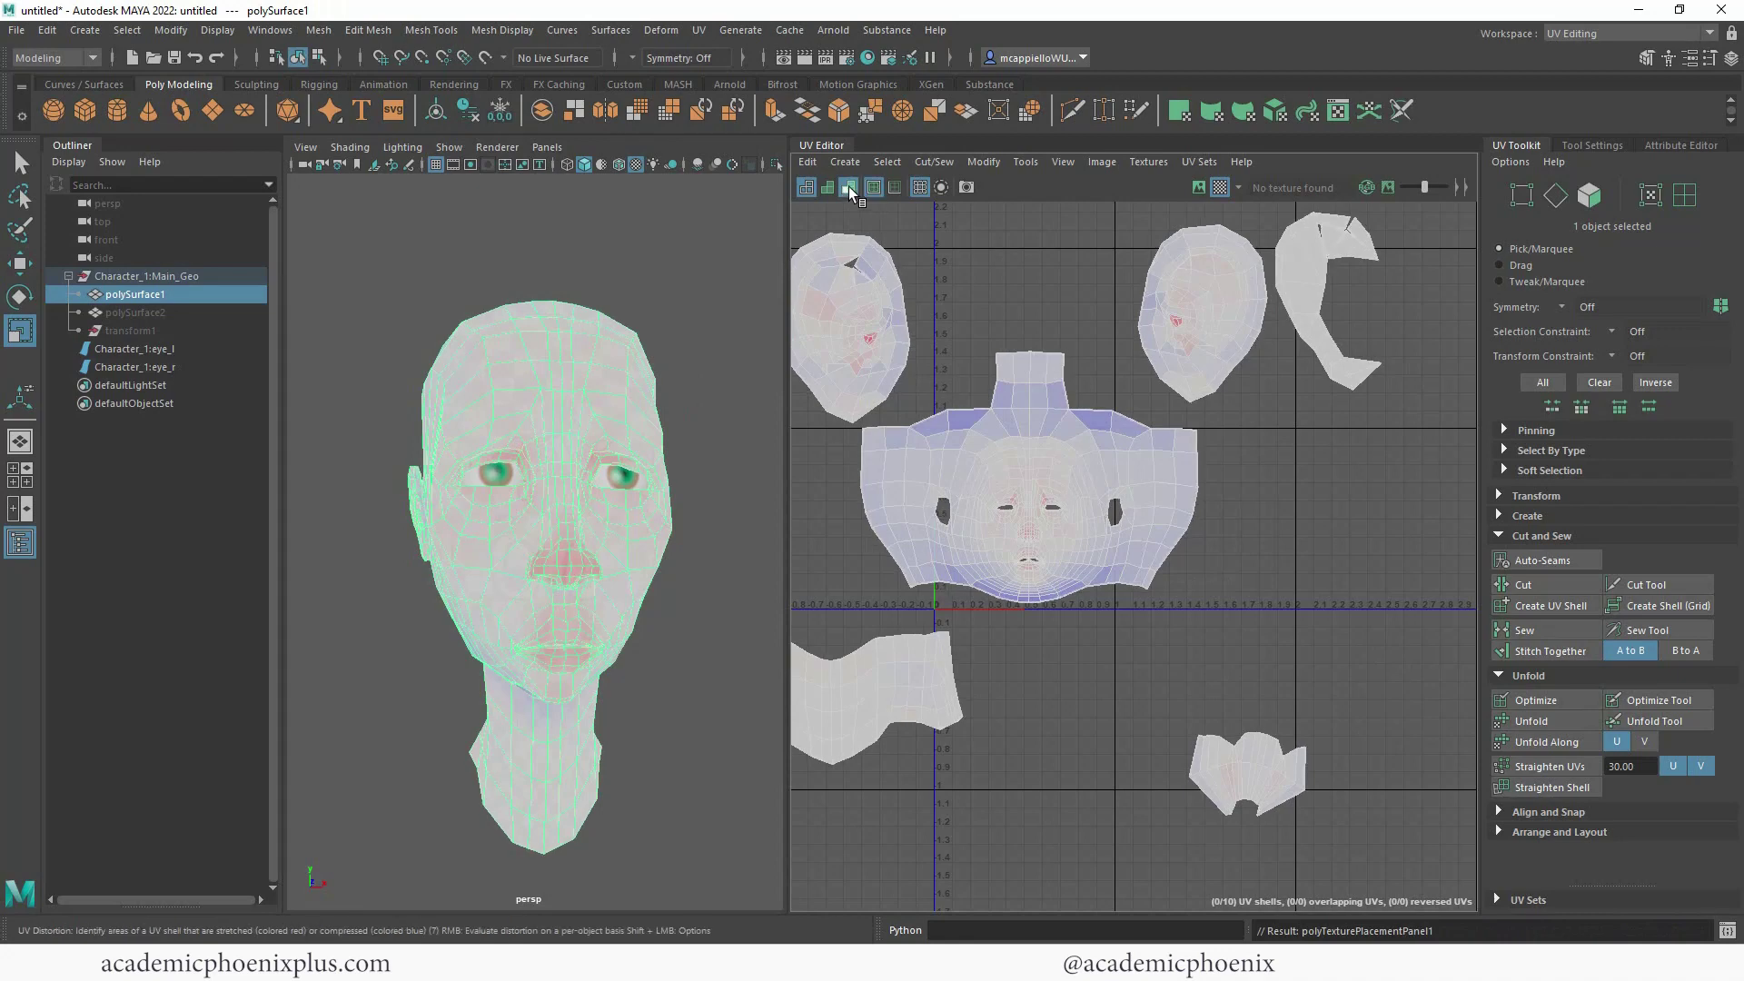
click(848, 187)
alt+drag(710, 370, 445, 468)
alt+middle_drag(1089, 381, 1133, 395)
alt+right_drag(1142, 397, 1115, 376)
scroll(662, 472, up, 6)
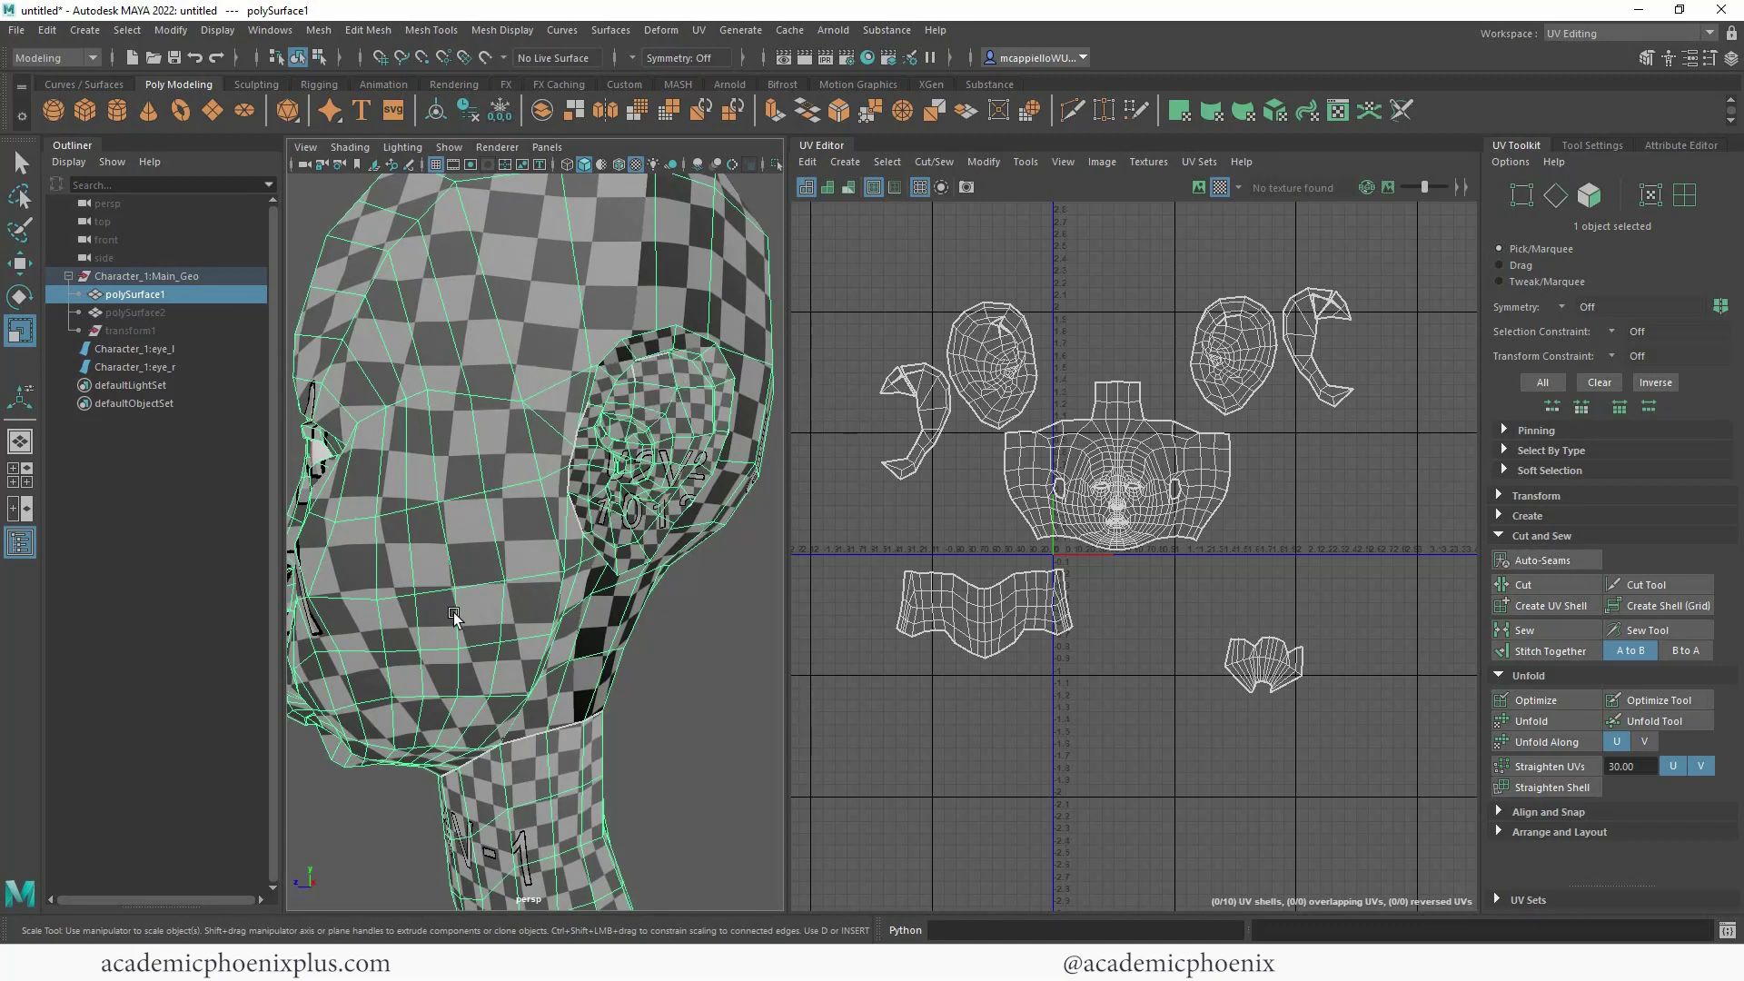
alt+drag(572, 581, 581, 543)
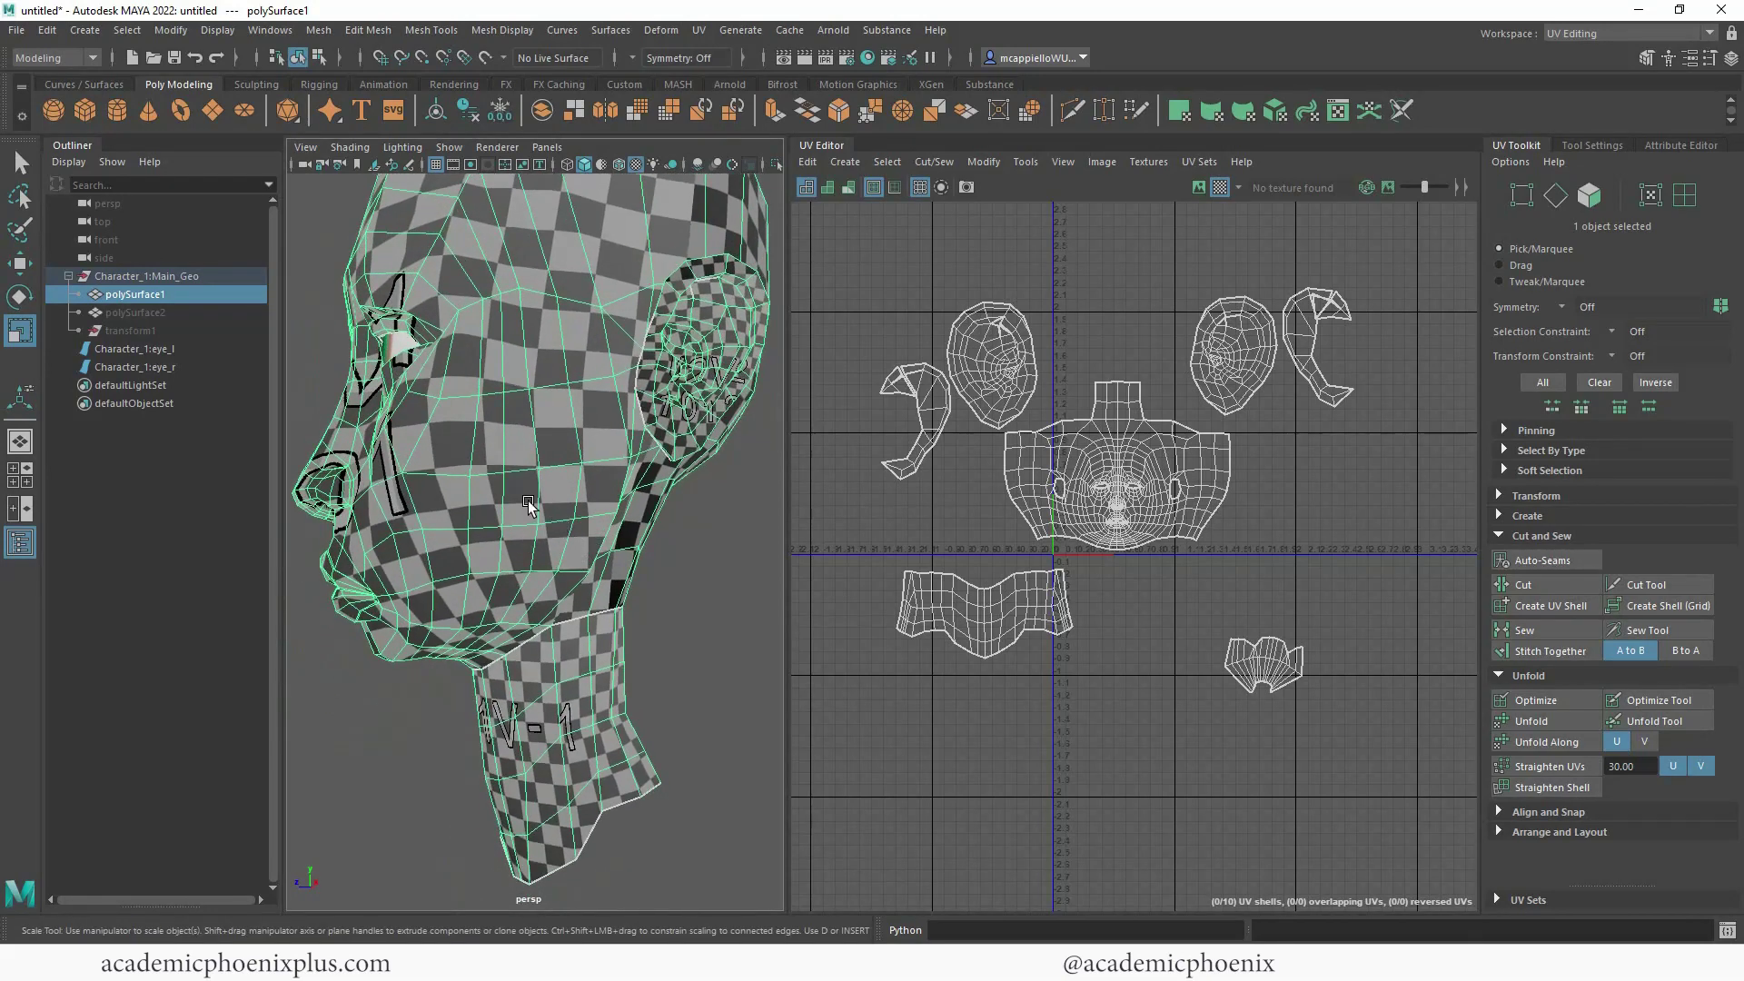
alt+drag(605, 446, 468, 546)
scroll(1049, 335, down, 2)
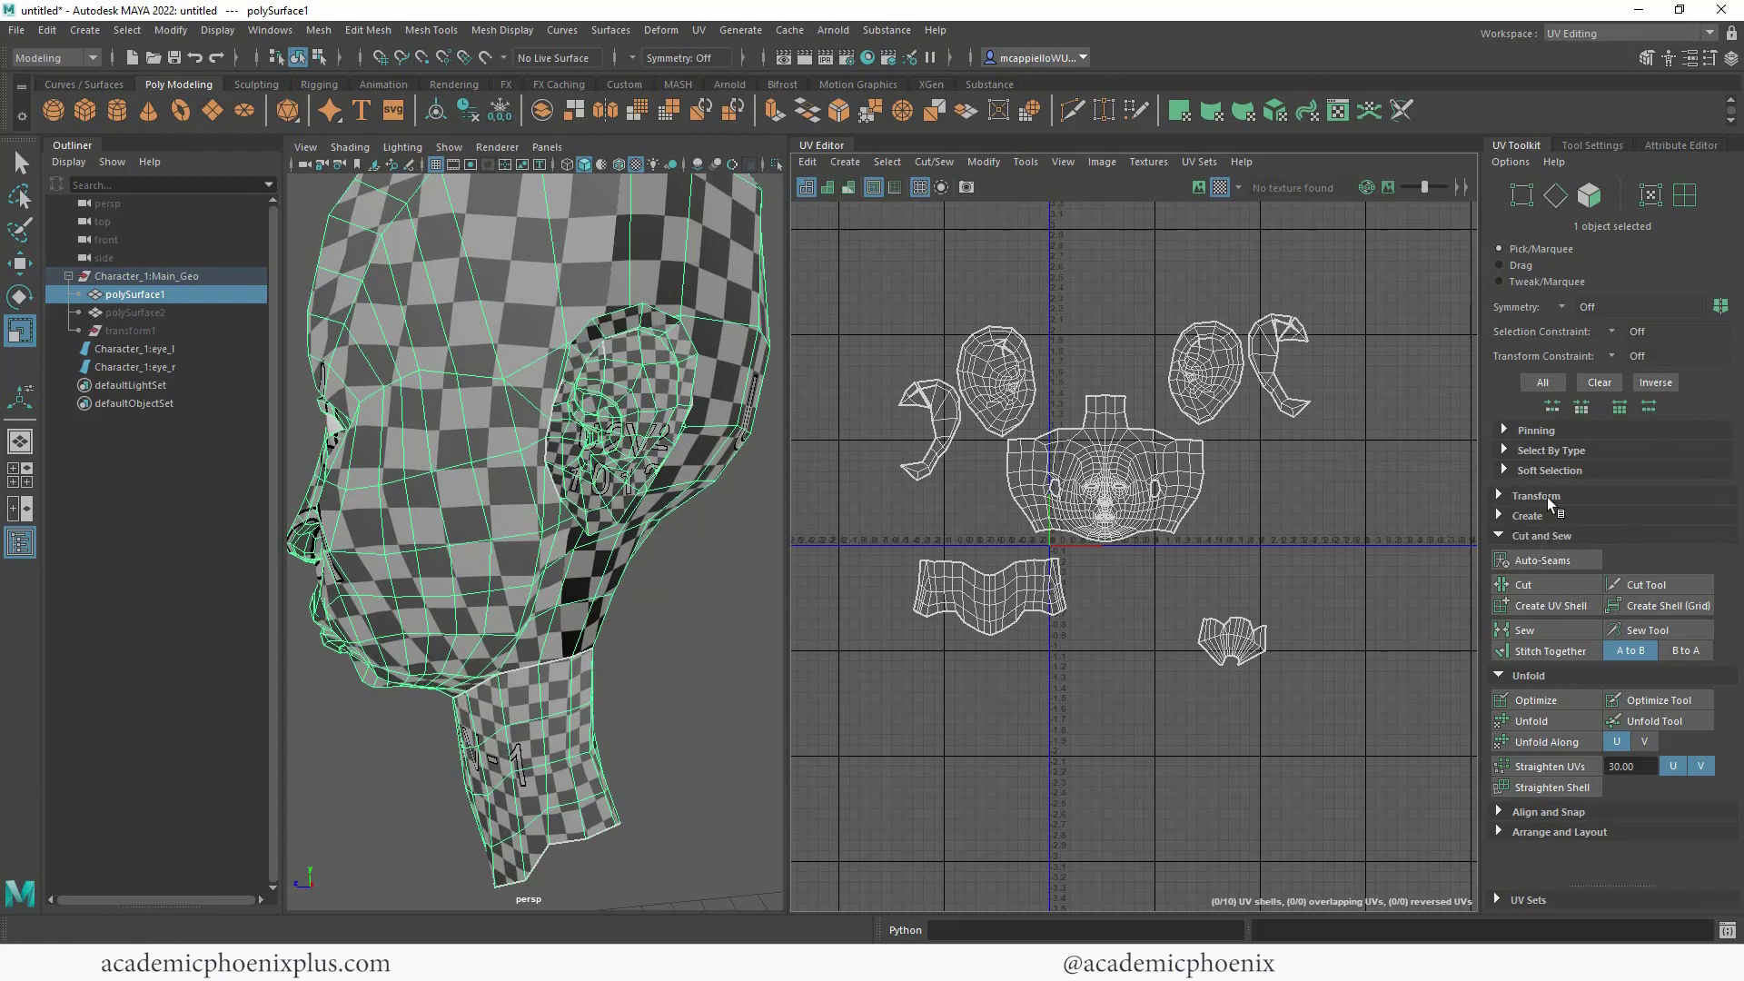
- Get the head's average texel density at map size 512 and apply it to all of its UV shells
click(1500, 496)
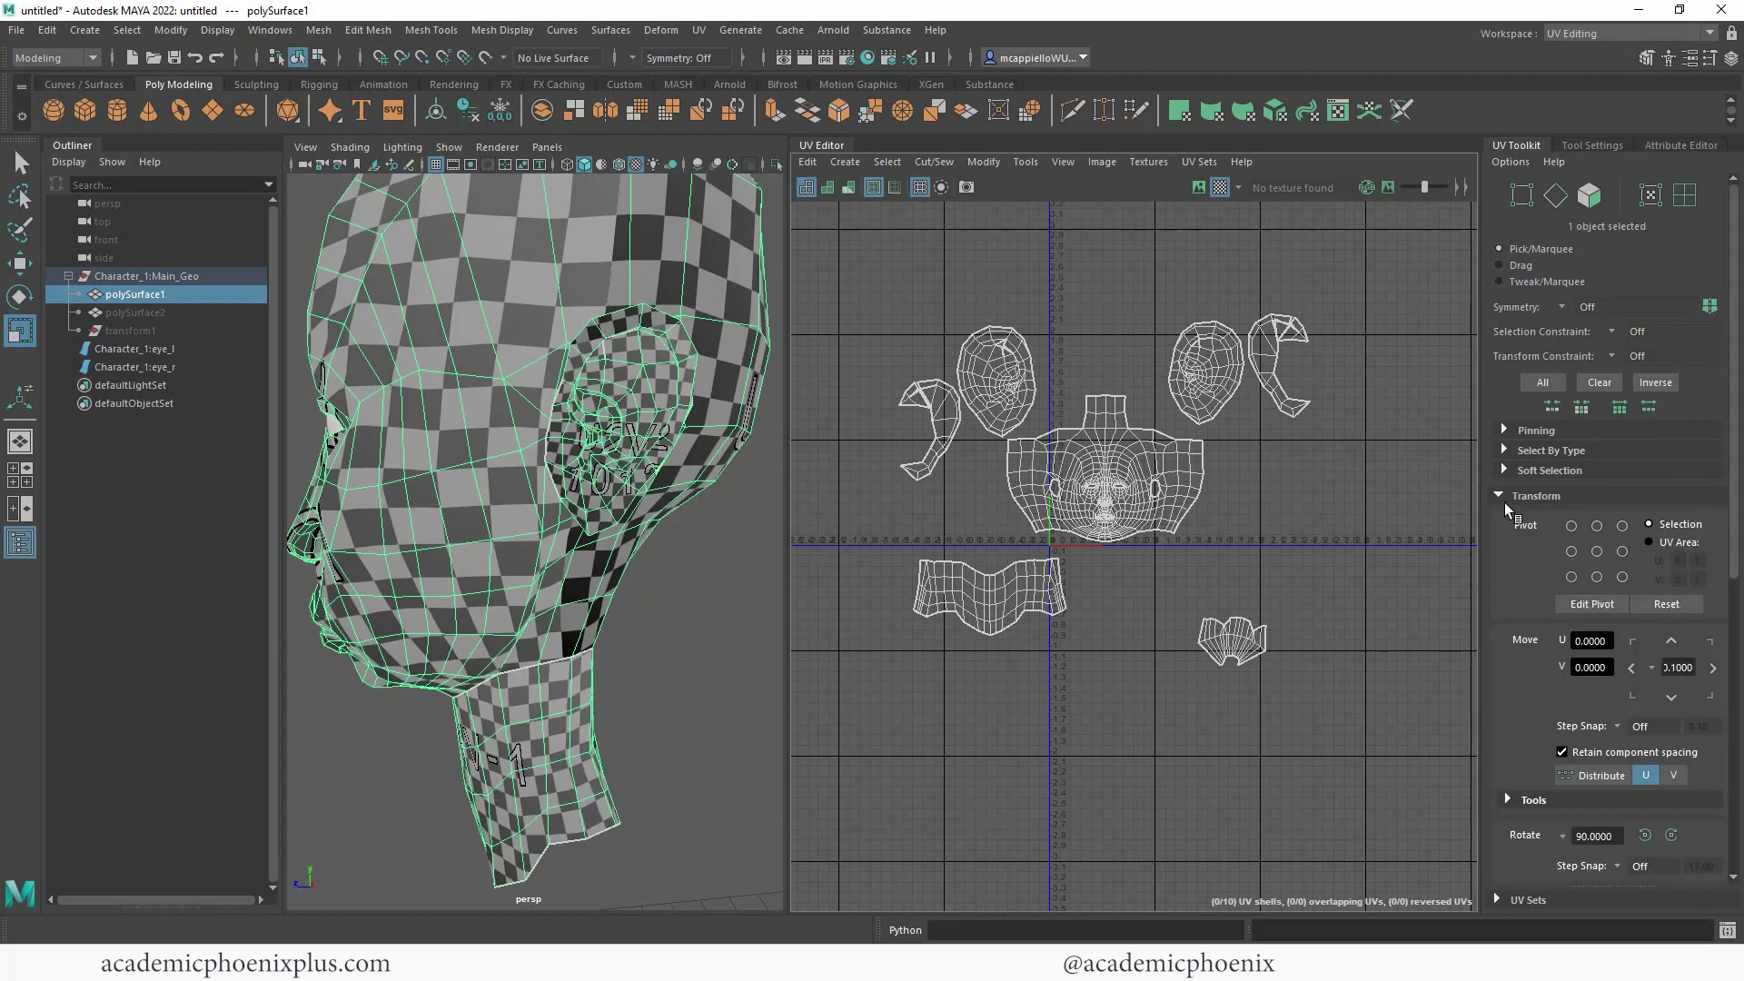
drag(1731, 553, 1730, 715)
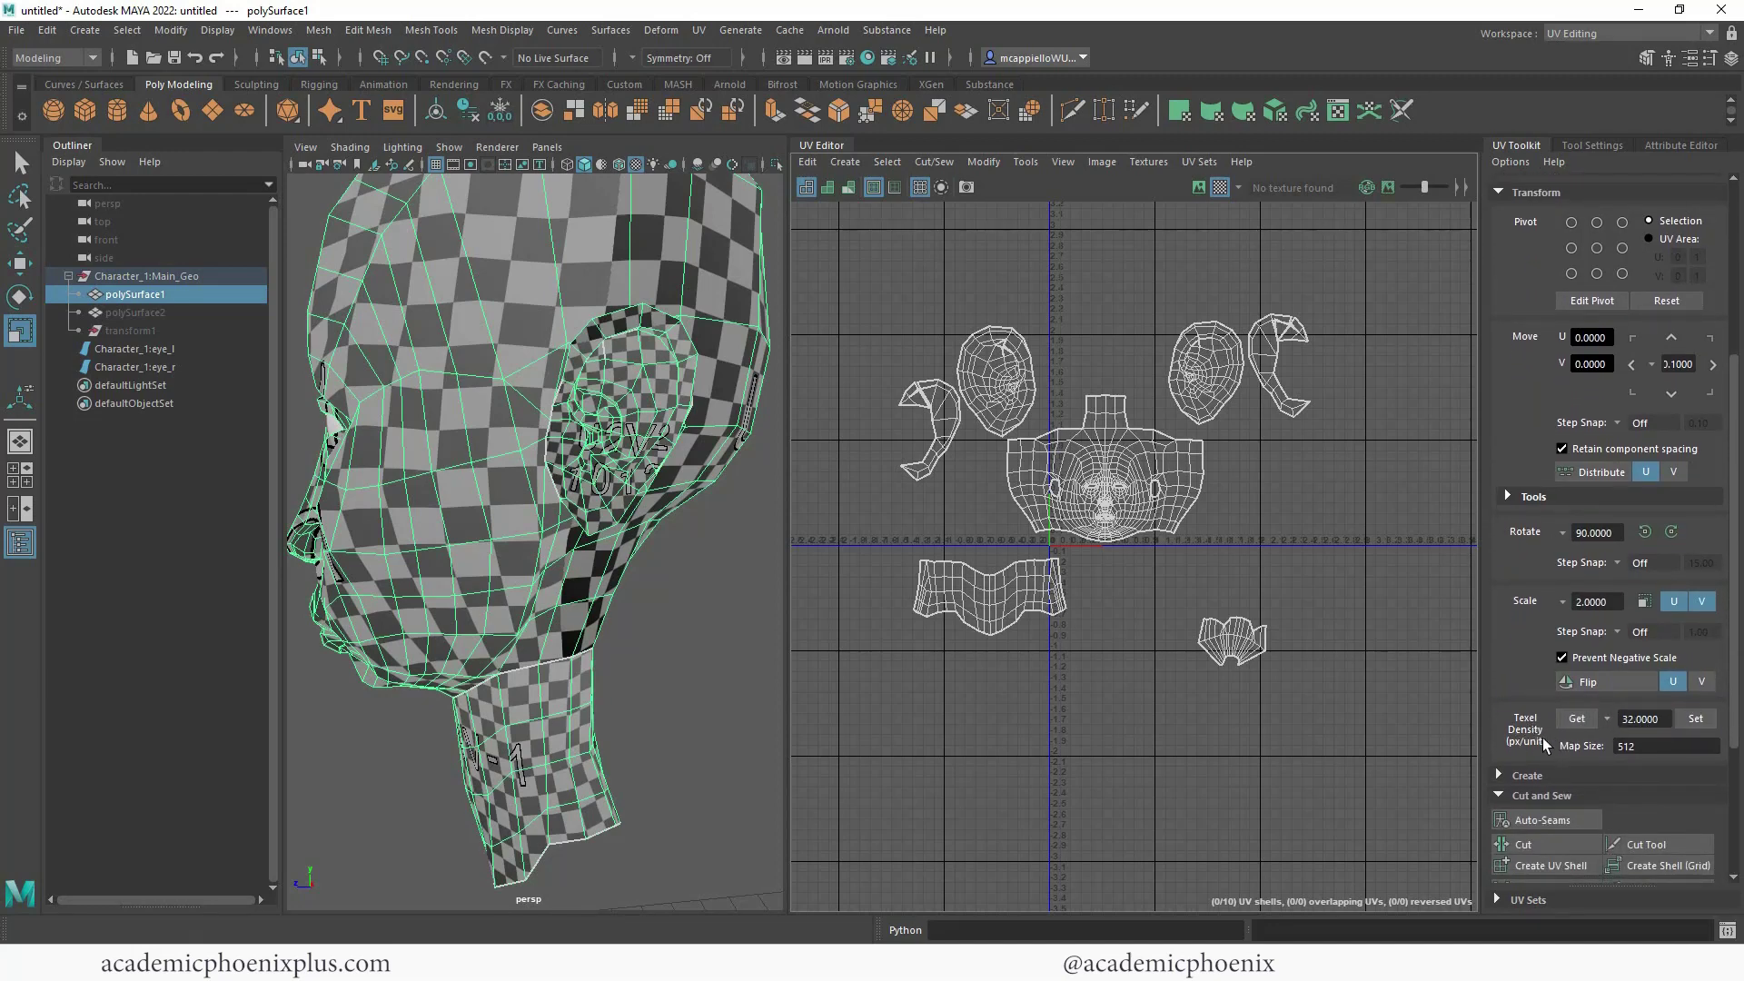
click(1667, 744)
click(1579, 719)
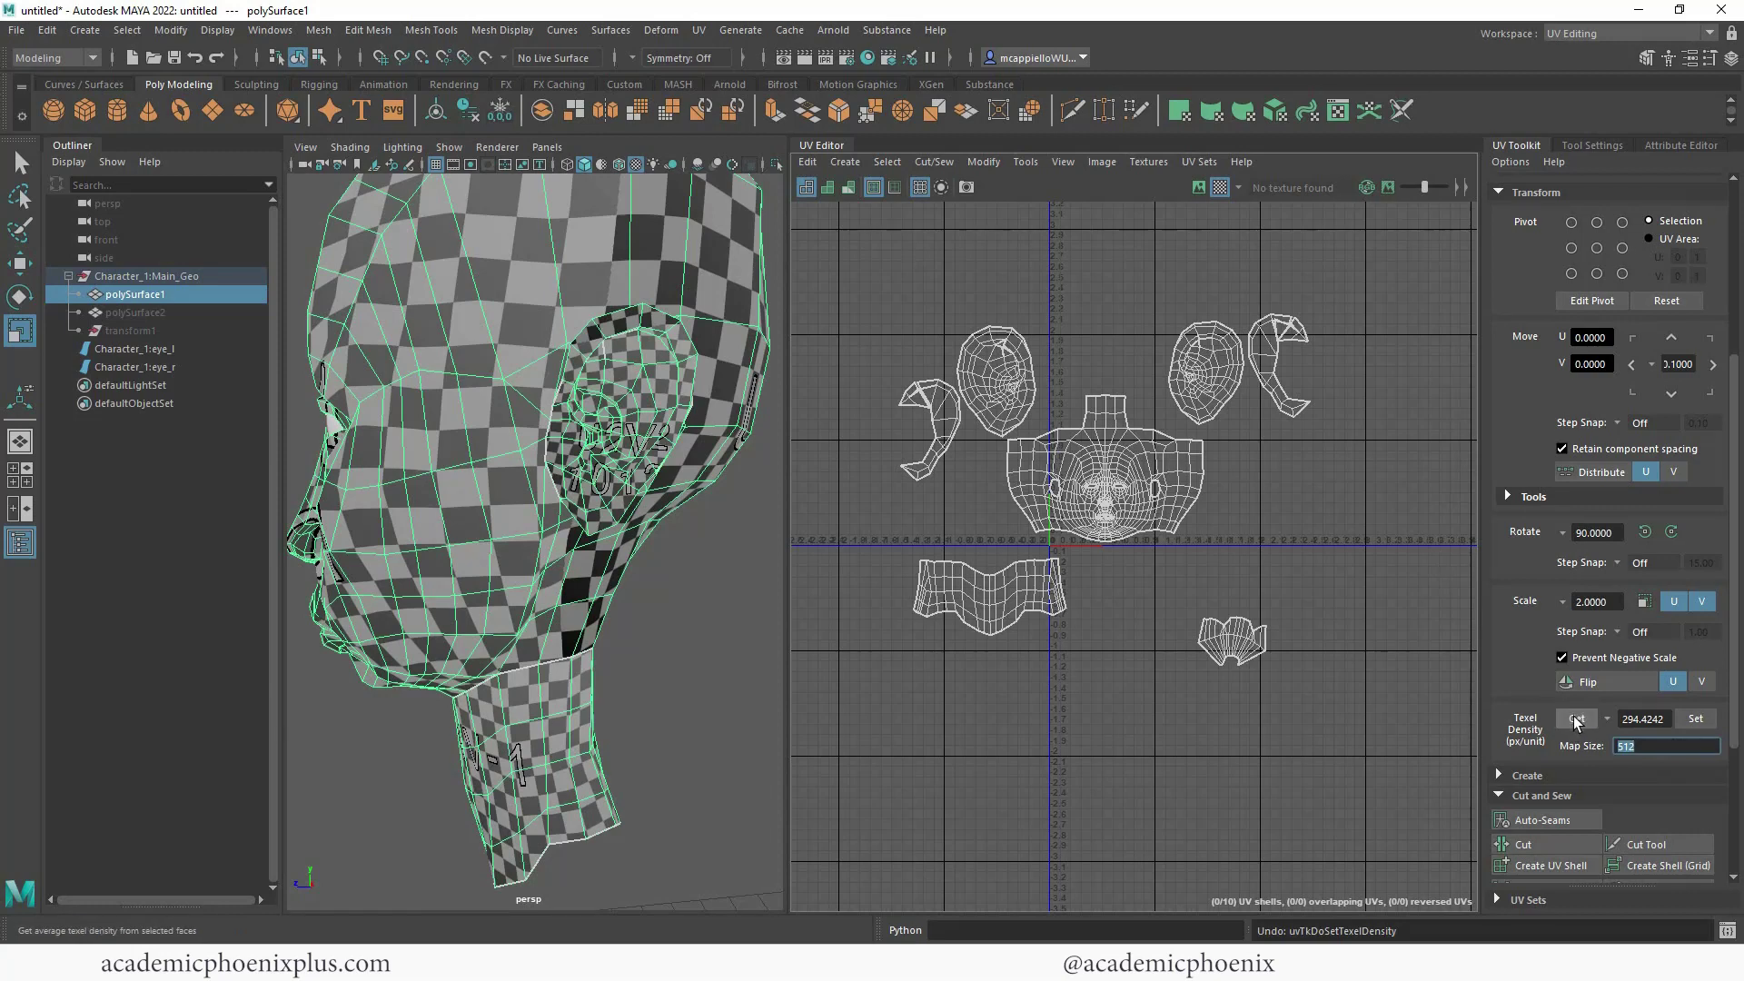
click(1695, 718)
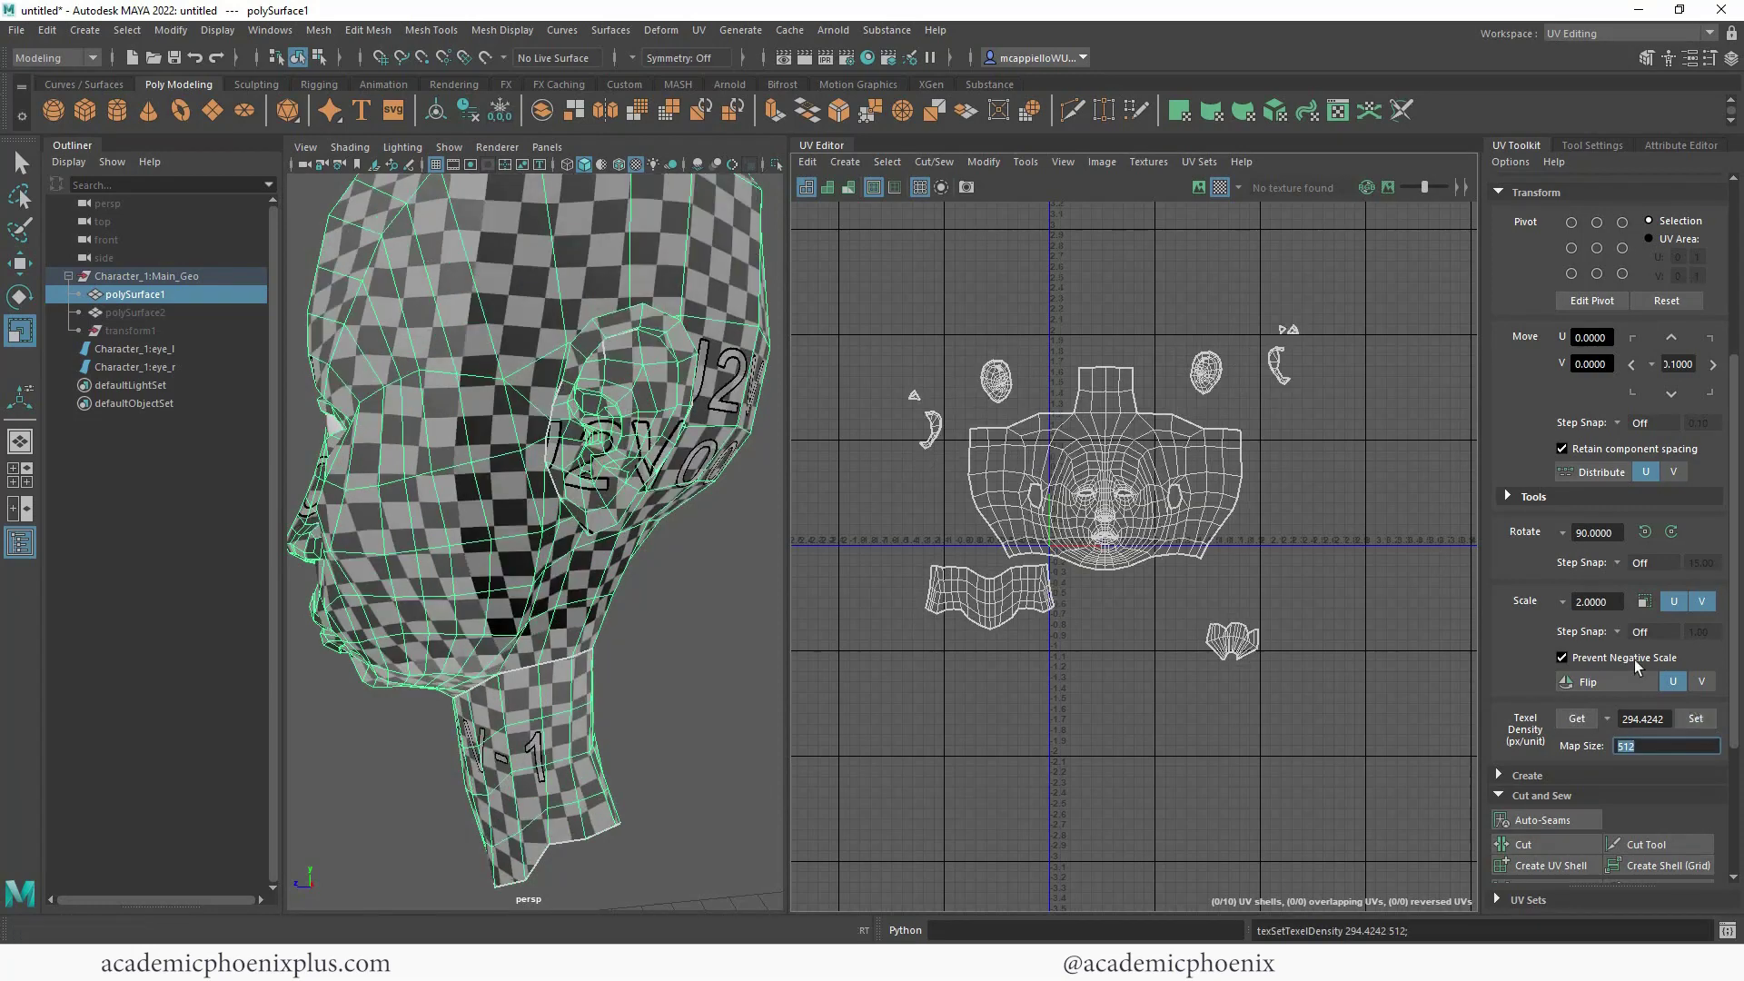
alt+drag(466, 378, 625, 357)
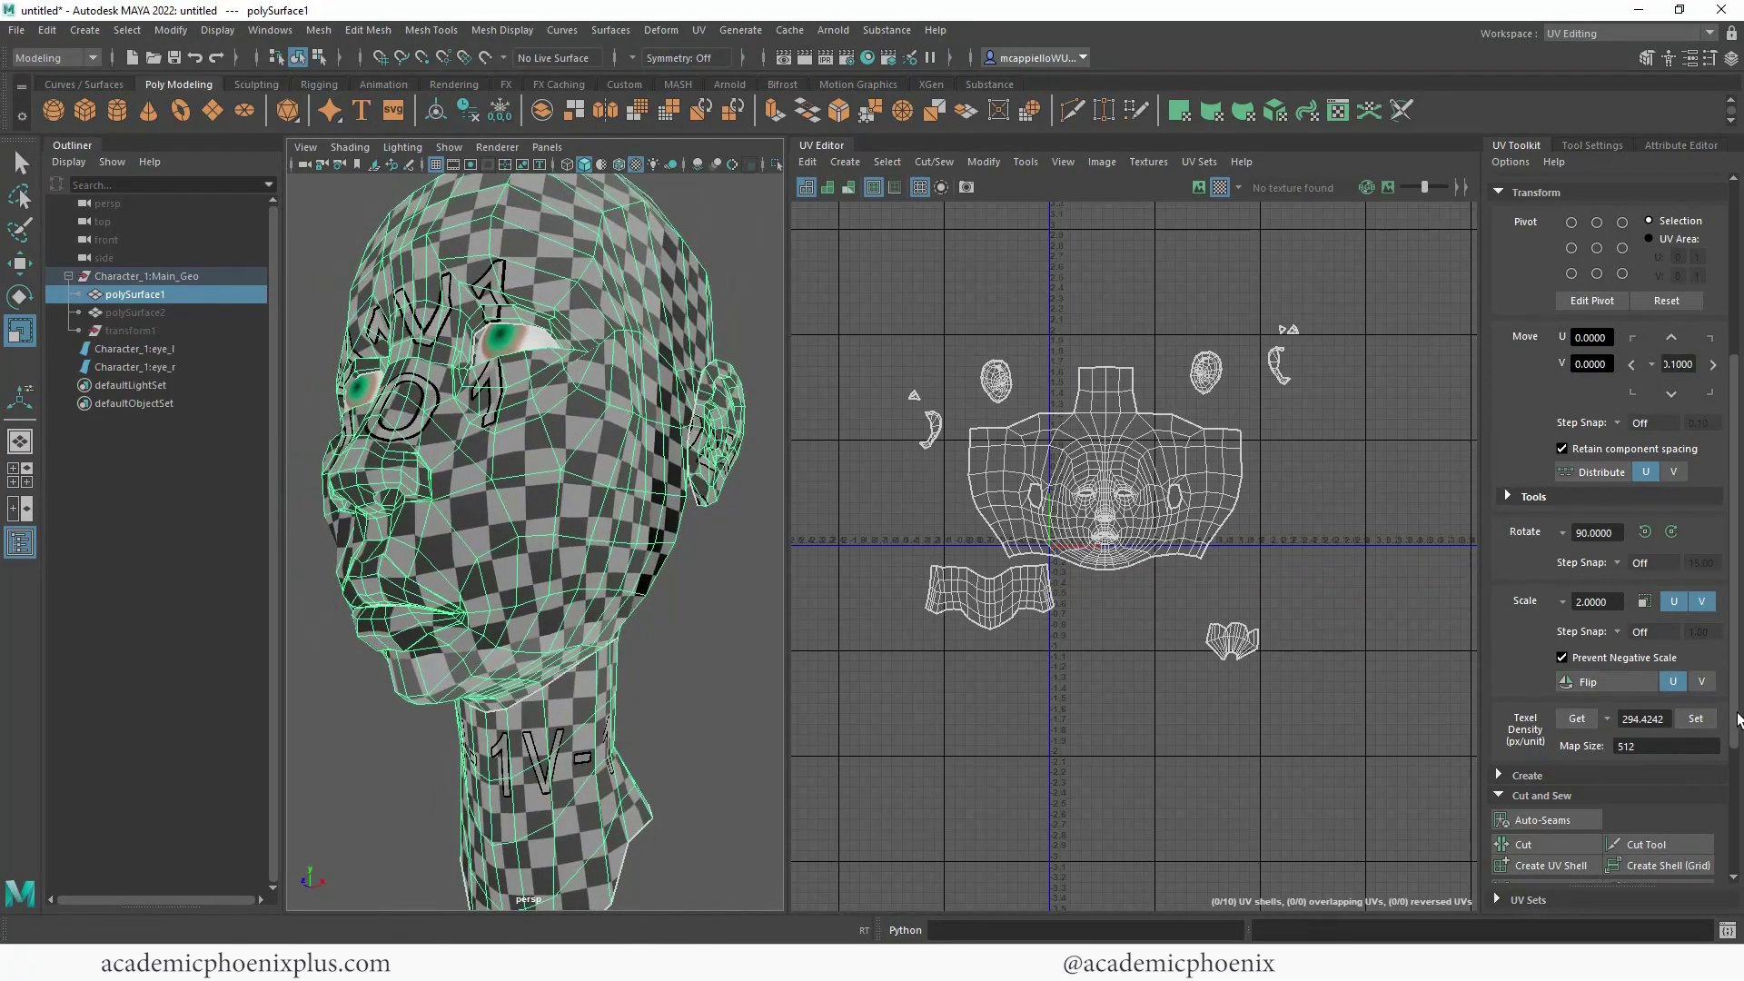
- Lay out all the head's UV shells within the 0 to 1 UV space and check the checker pattern around the head
scroll(1728, 766, down, 4)
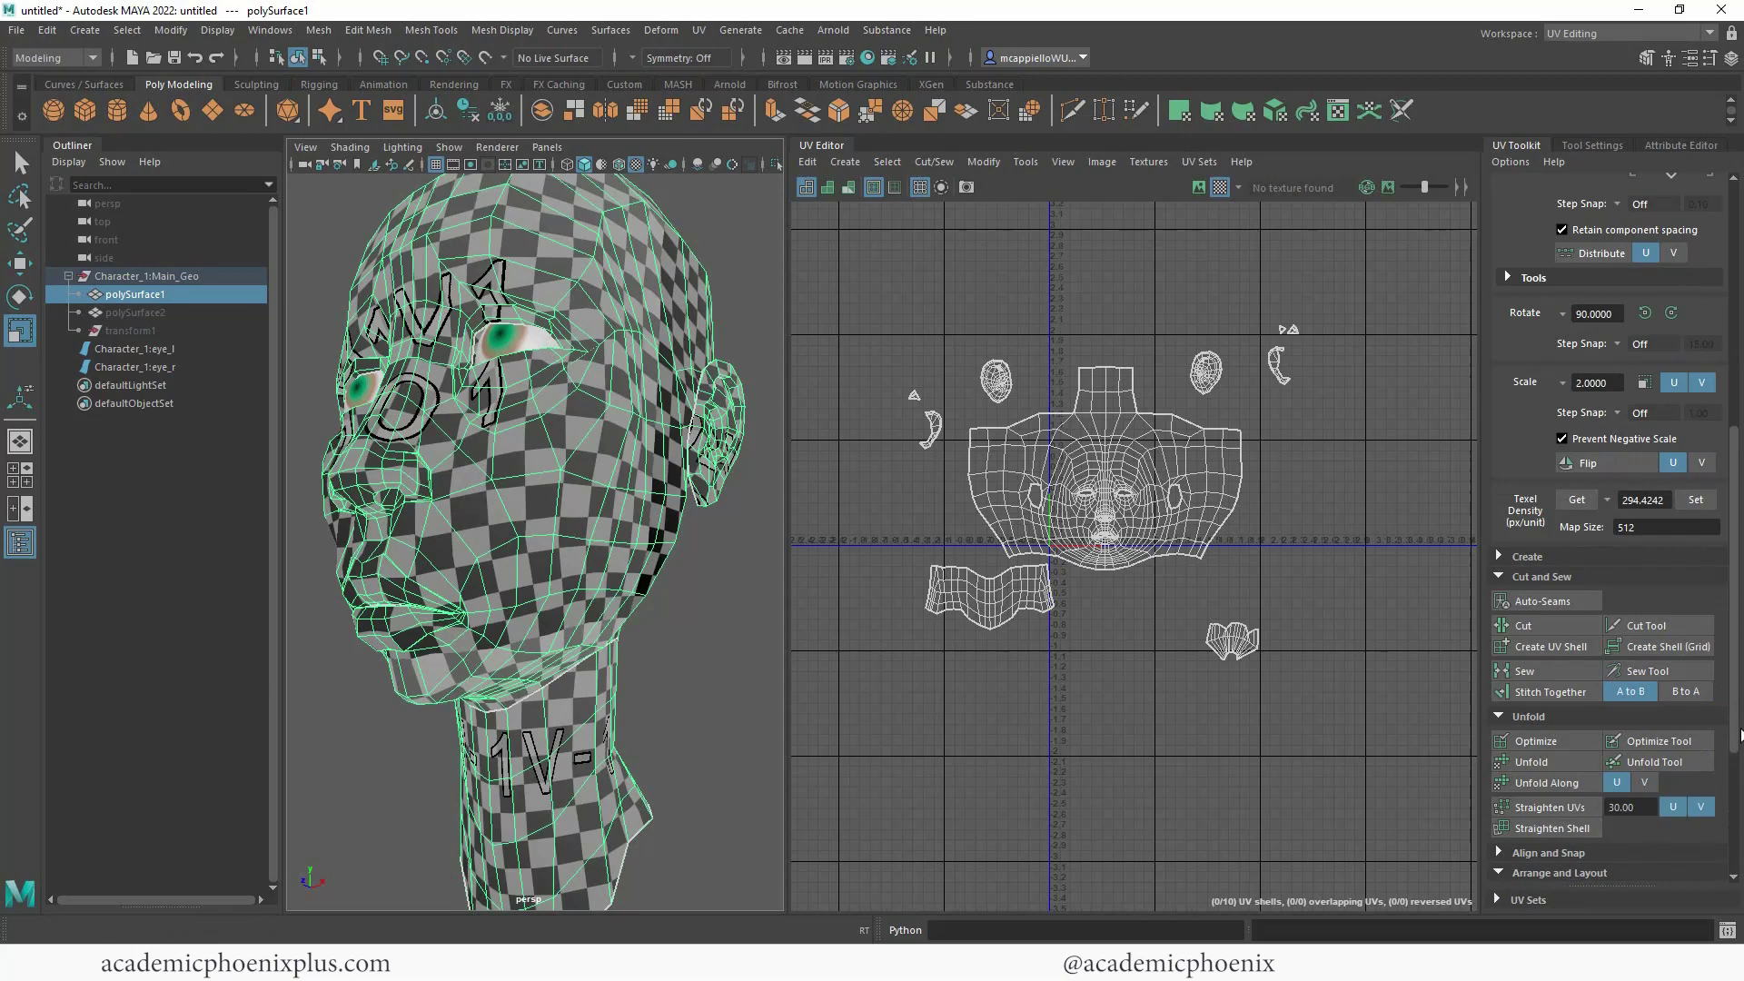
scroll(1740, 747, down, 5)
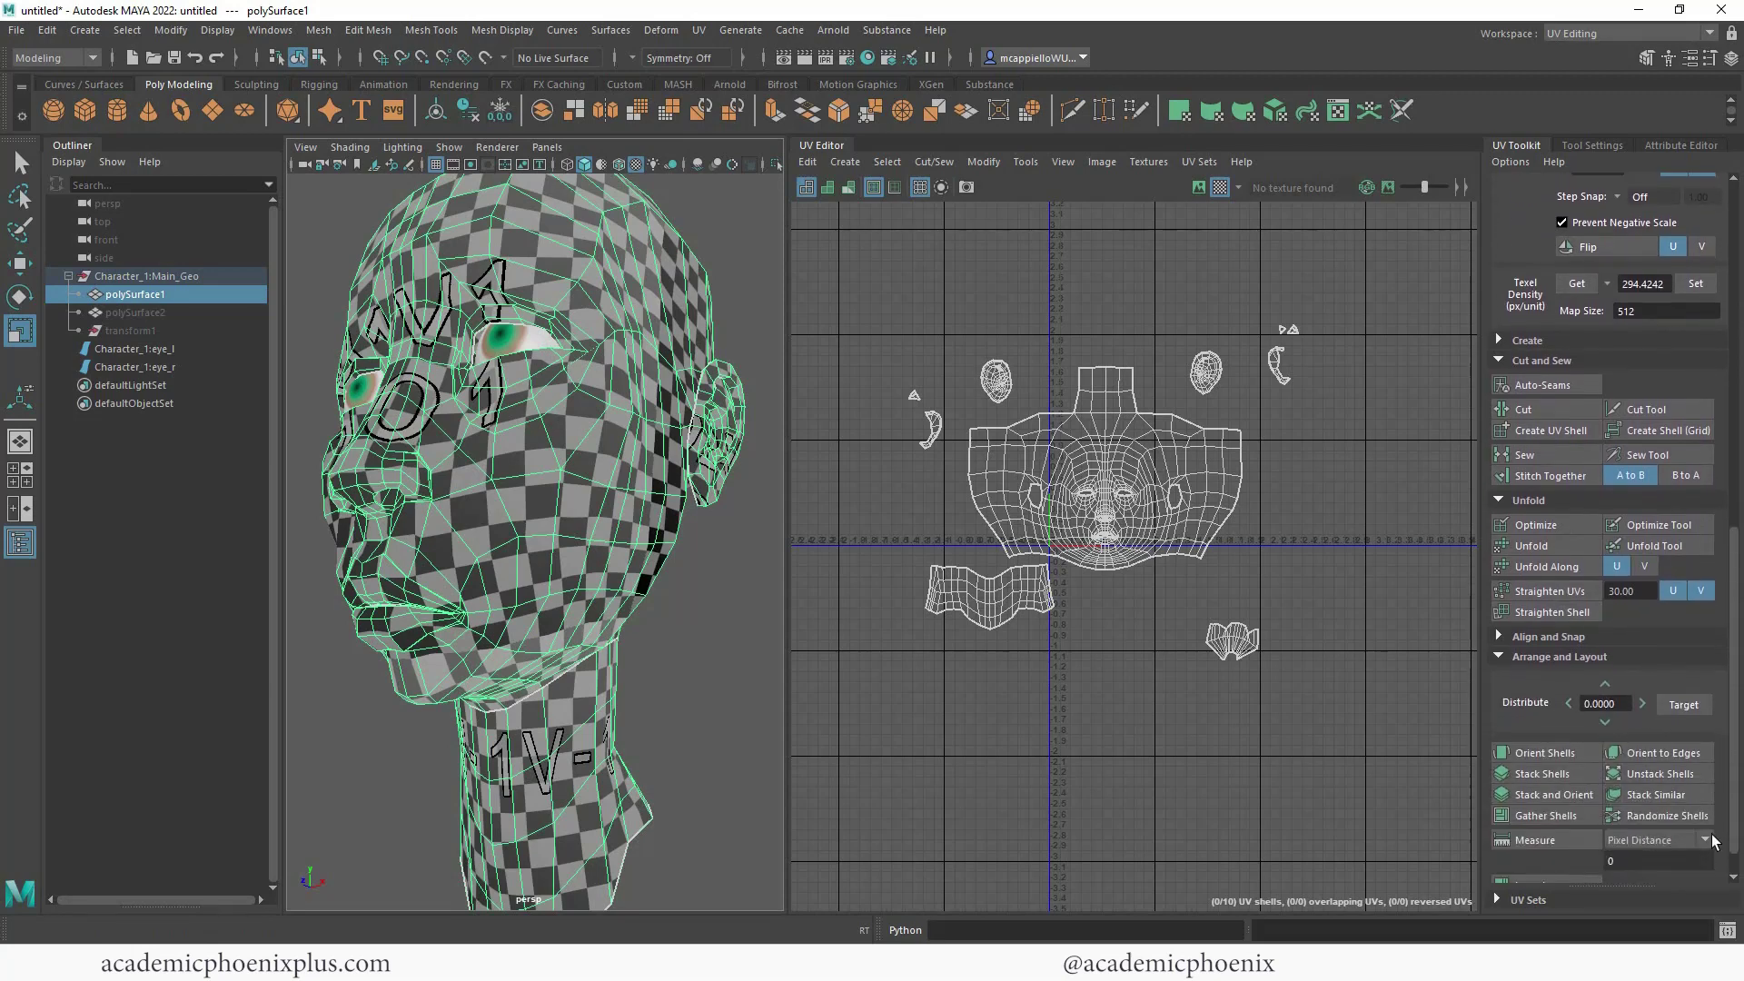
click(1554, 874)
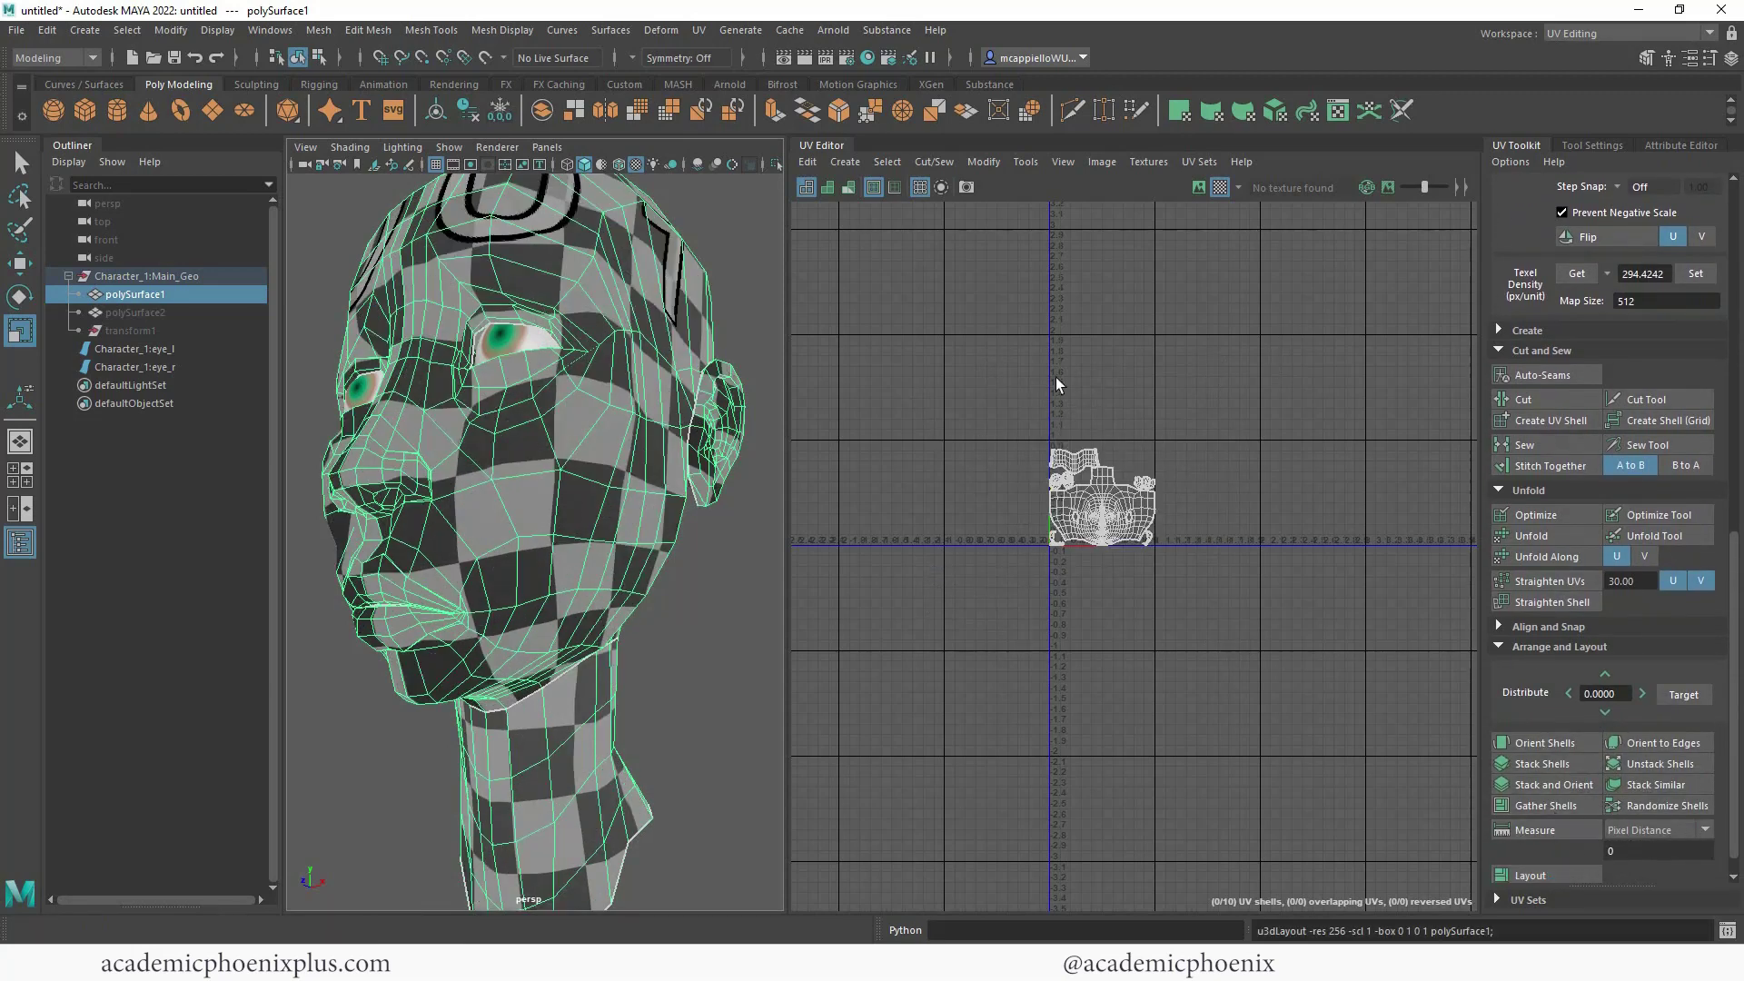
scroll(1240, 436, up, 10)
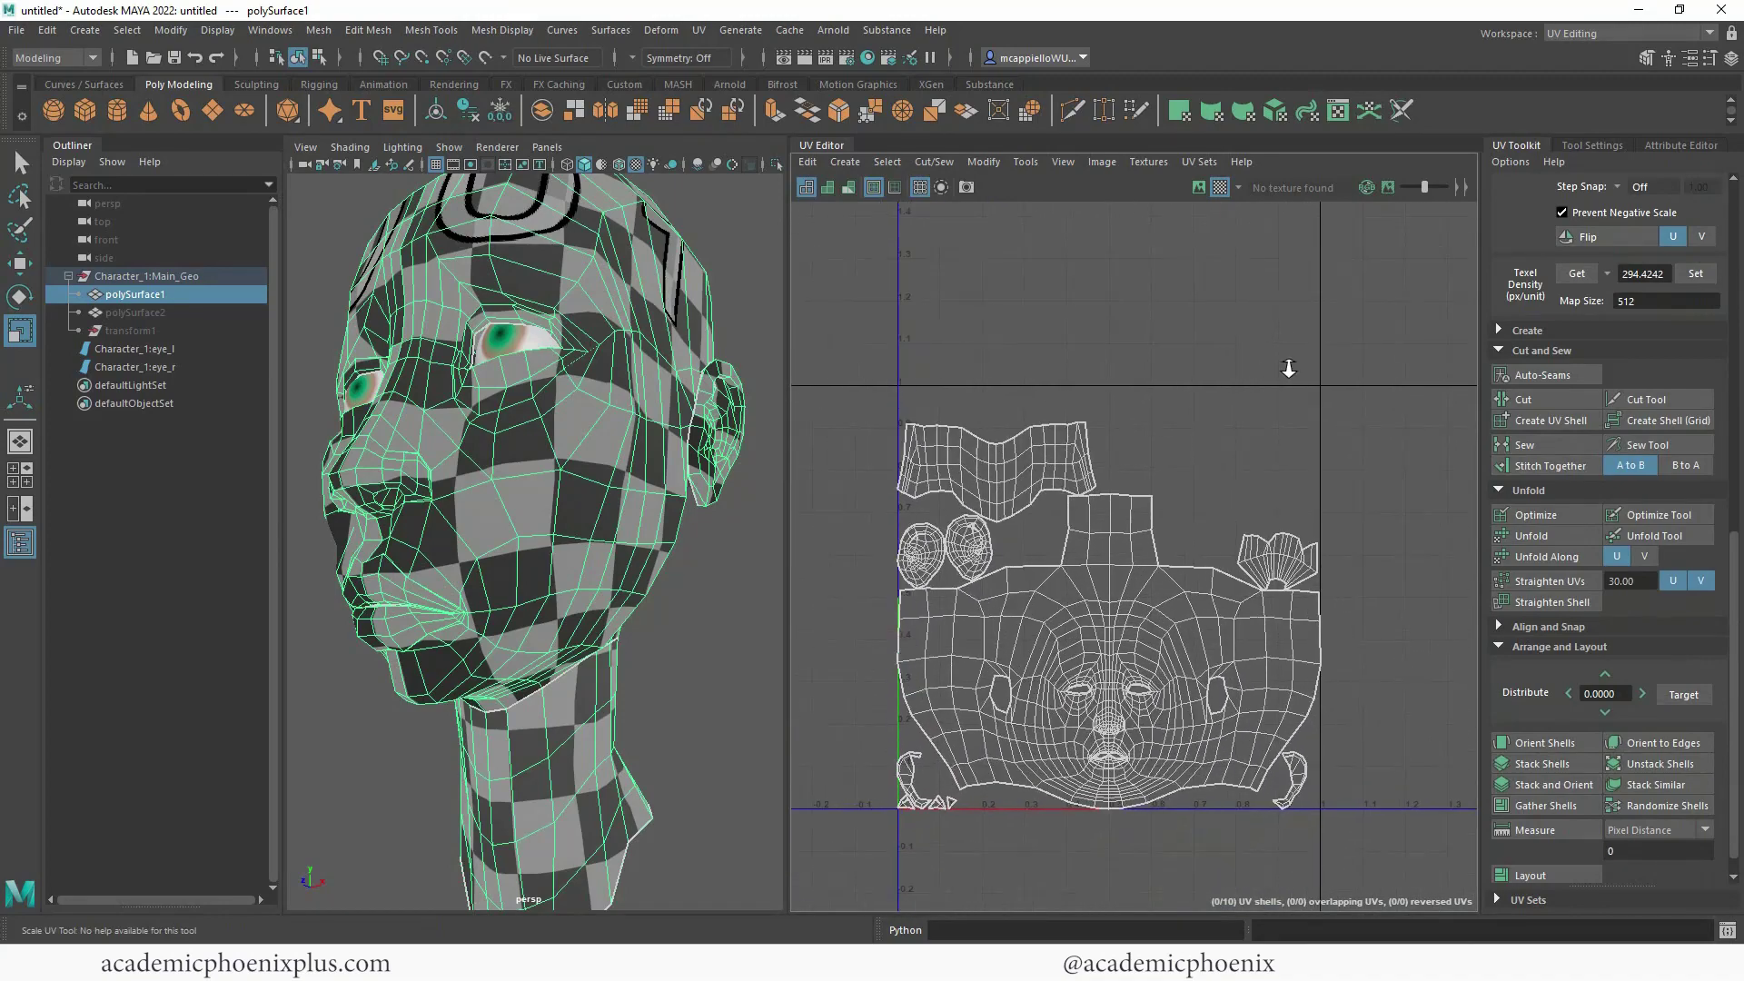
scroll(1171, 354, up, 3)
alt+drag(563, 396, 595, 572)
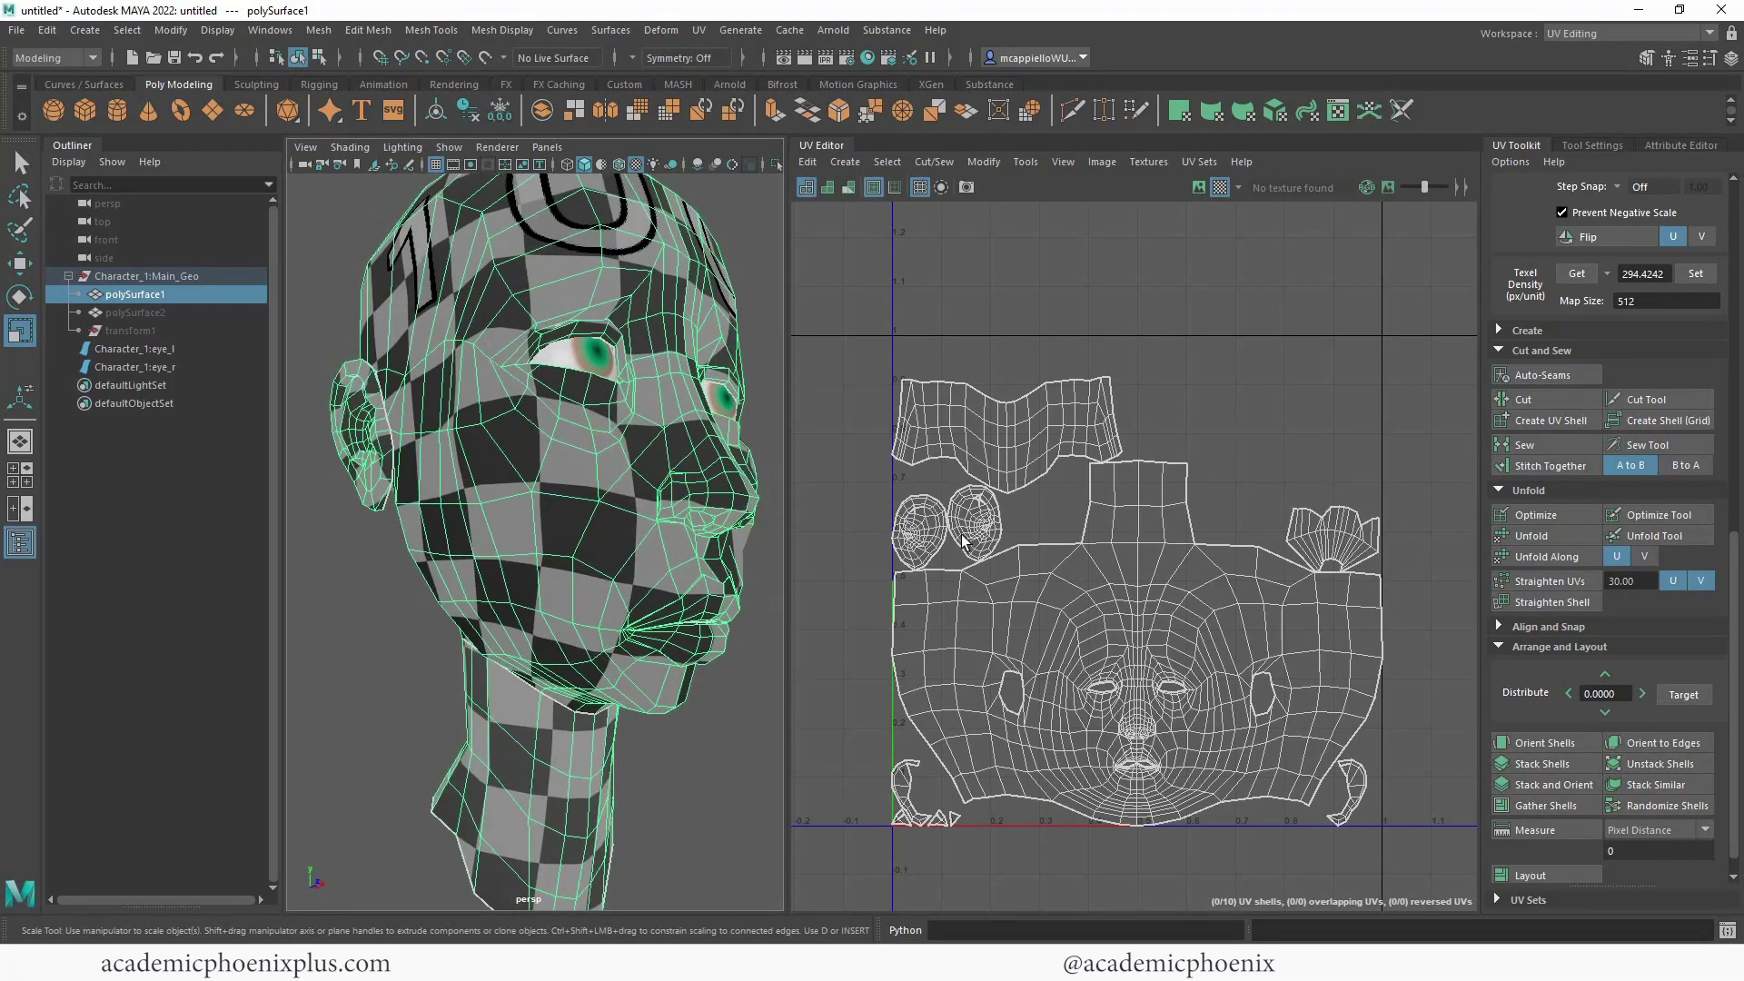
alt+drag(632, 472, 722, 493)
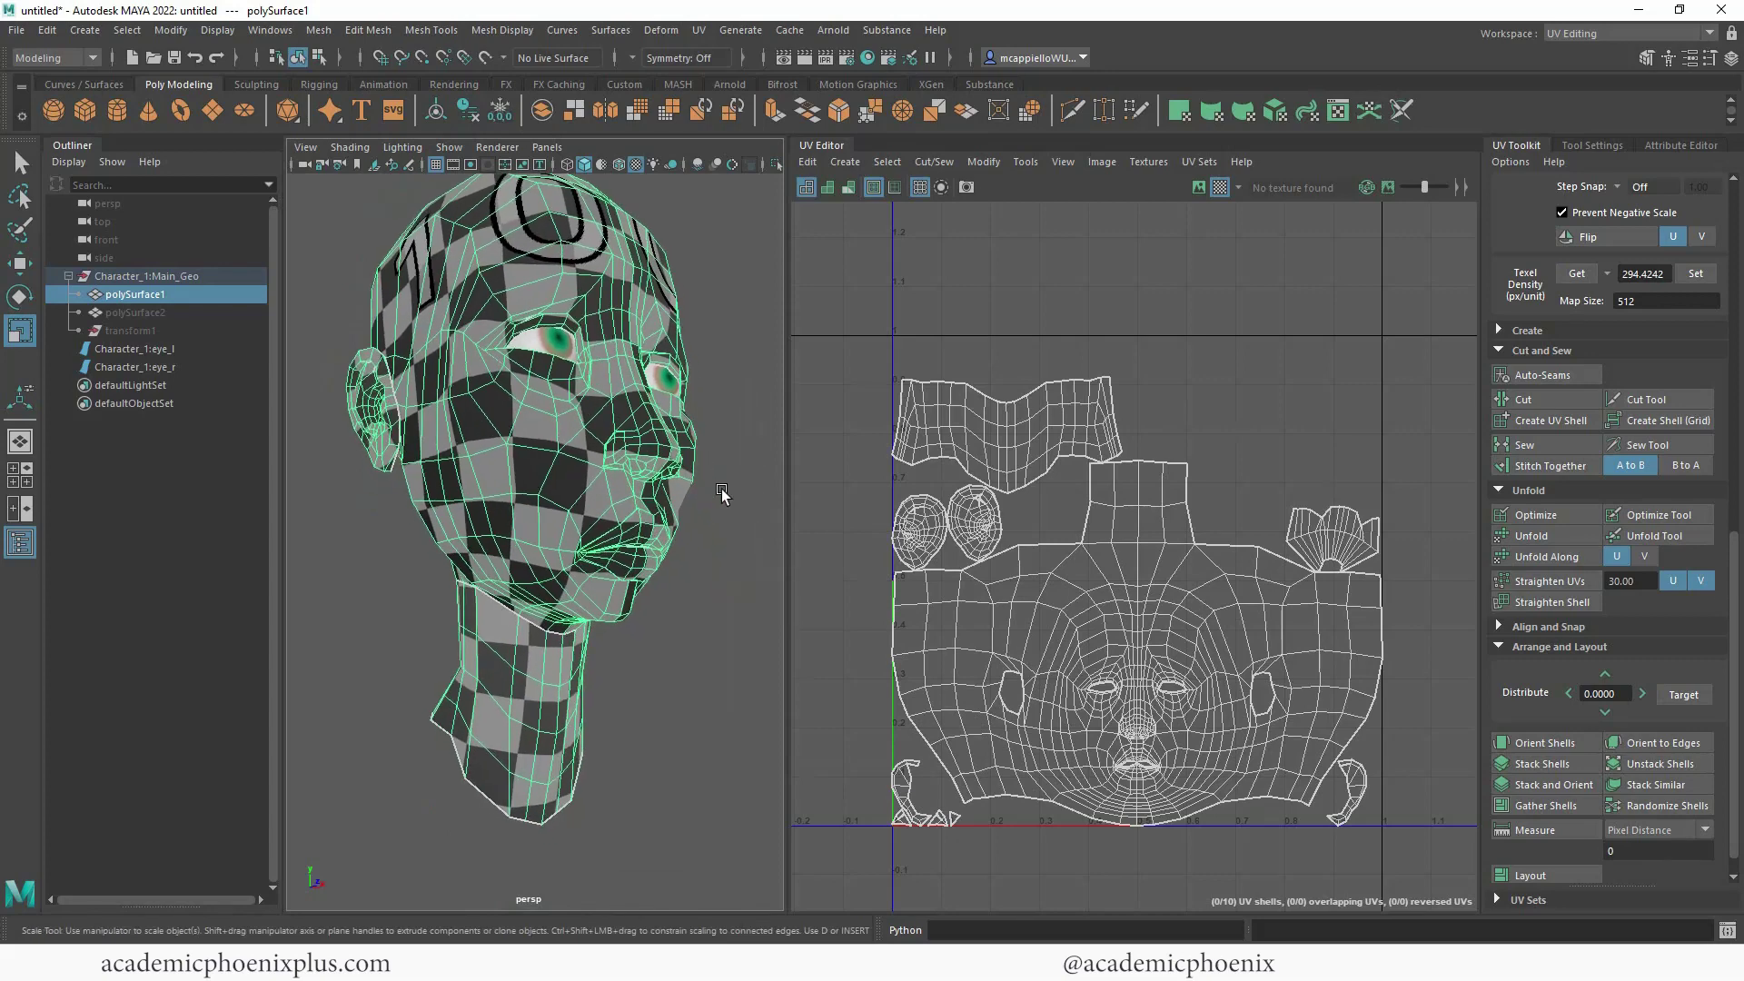
- Switch to UV shell selection and move the small fan-shaped shell into the gap beside the chin at the face shell's lower right
right_click(1356, 541)
click(1356, 592)
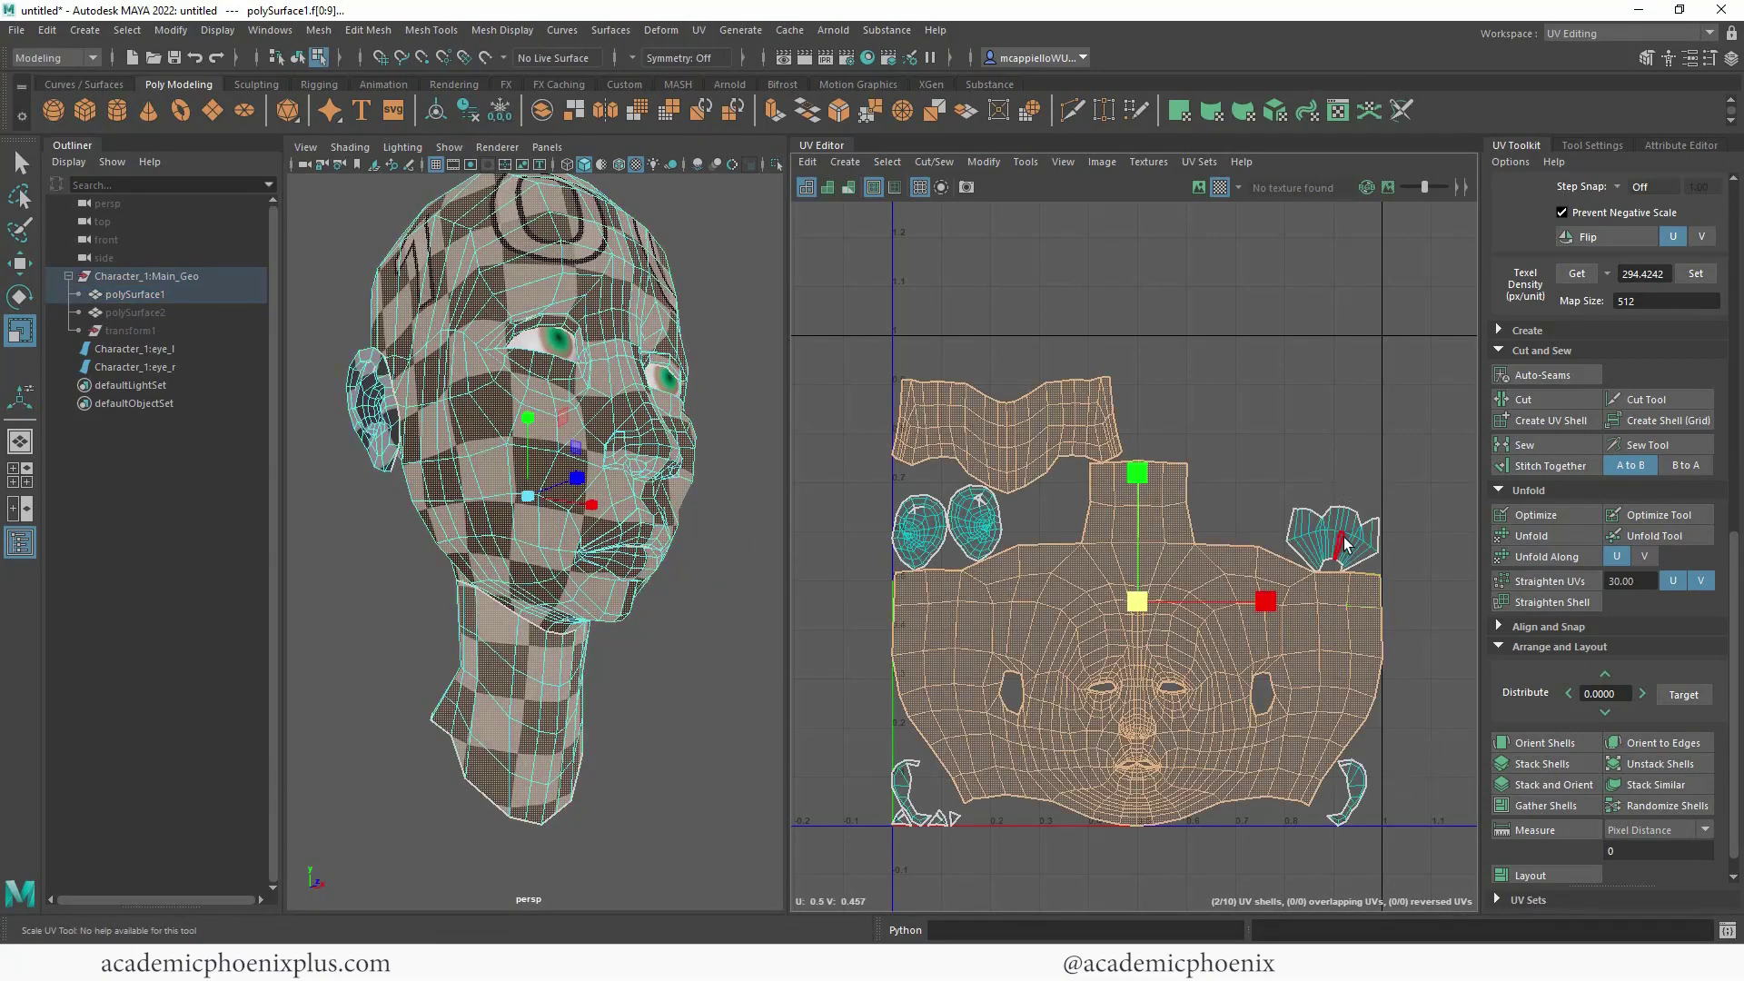
click(1356, 545)
key(w)
drag(1337, 541, 1344, 808)
key(r)
click(1414, 765)
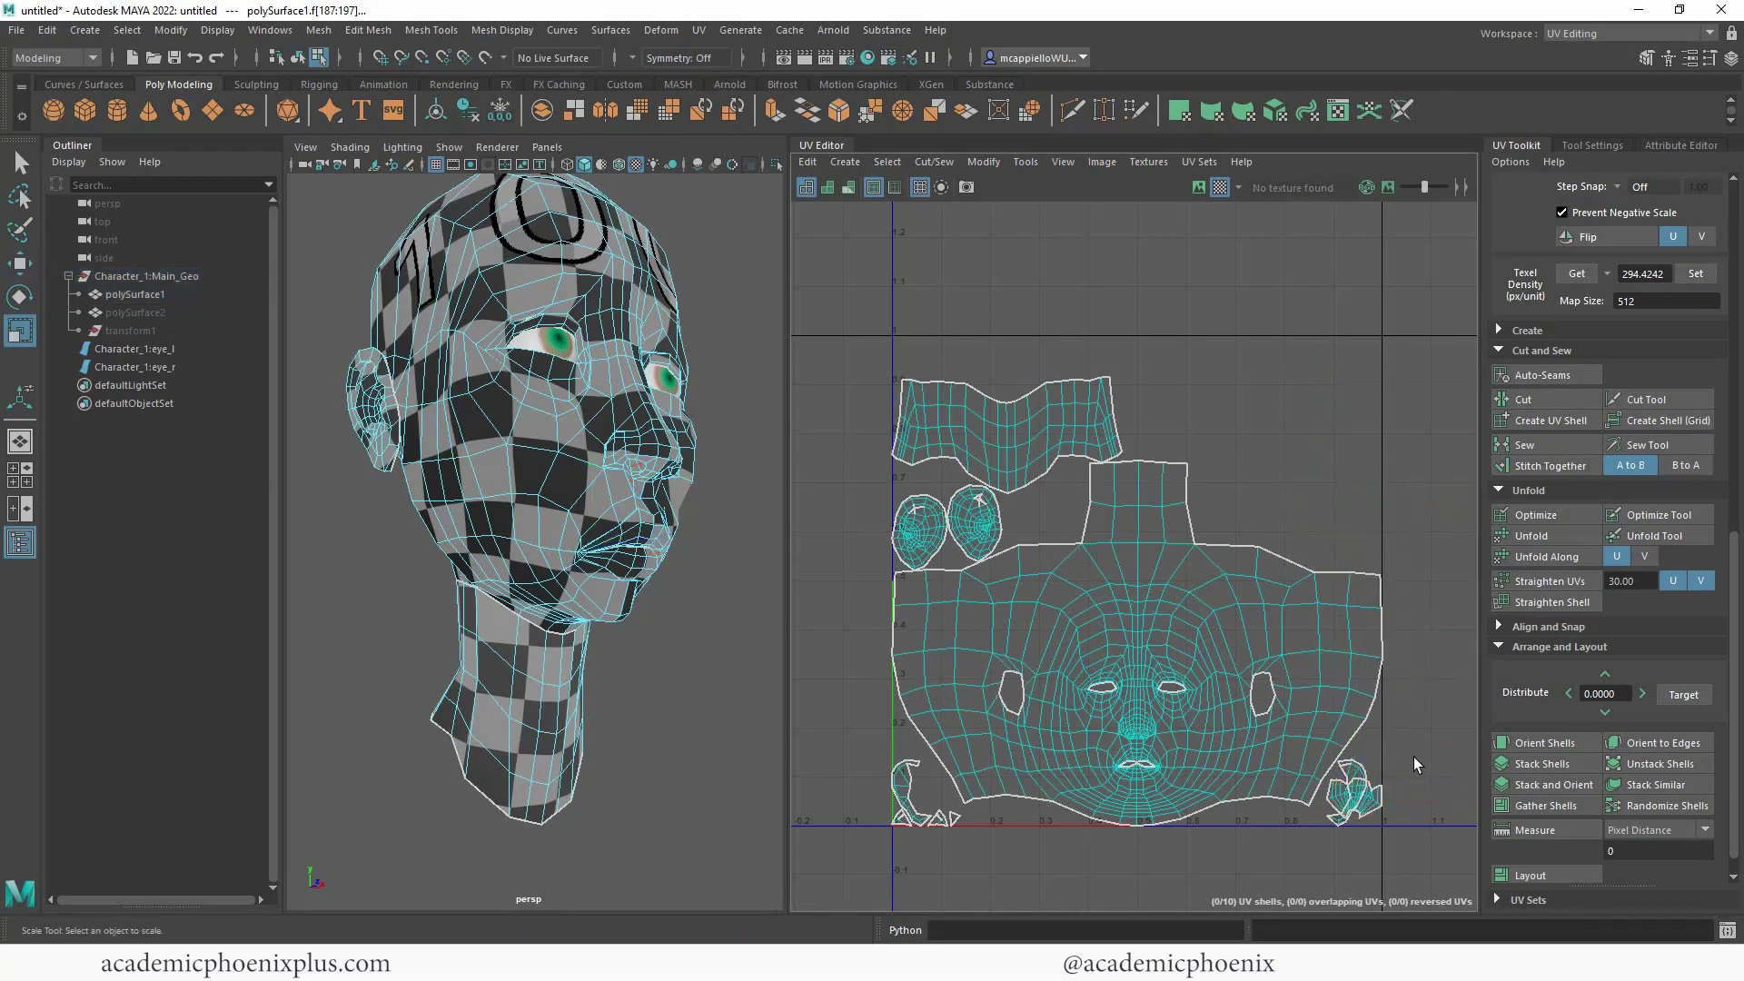
- Move the character's right ear shell and its crescent-shaped back-of-ear shell together above the face shell's upper right edge
click(1353, 776)
key(w)
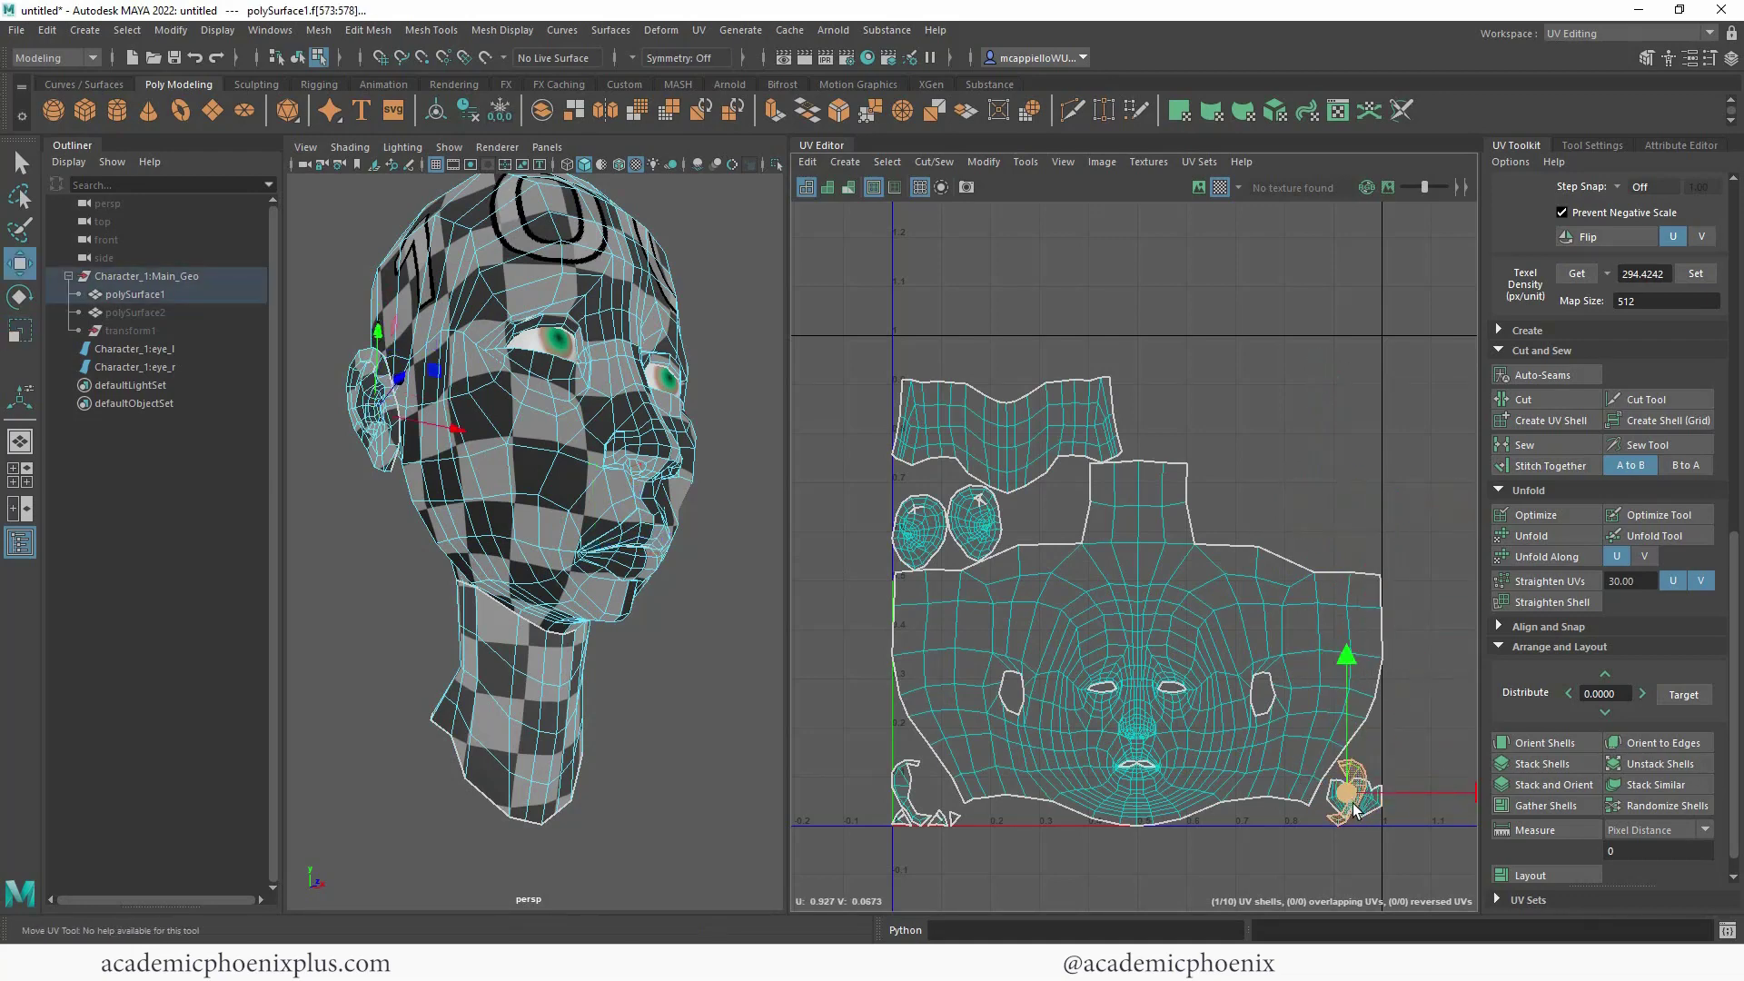
drag(1355, 779, 1326, 528)
alt+drag(488, 449, 739, 479)
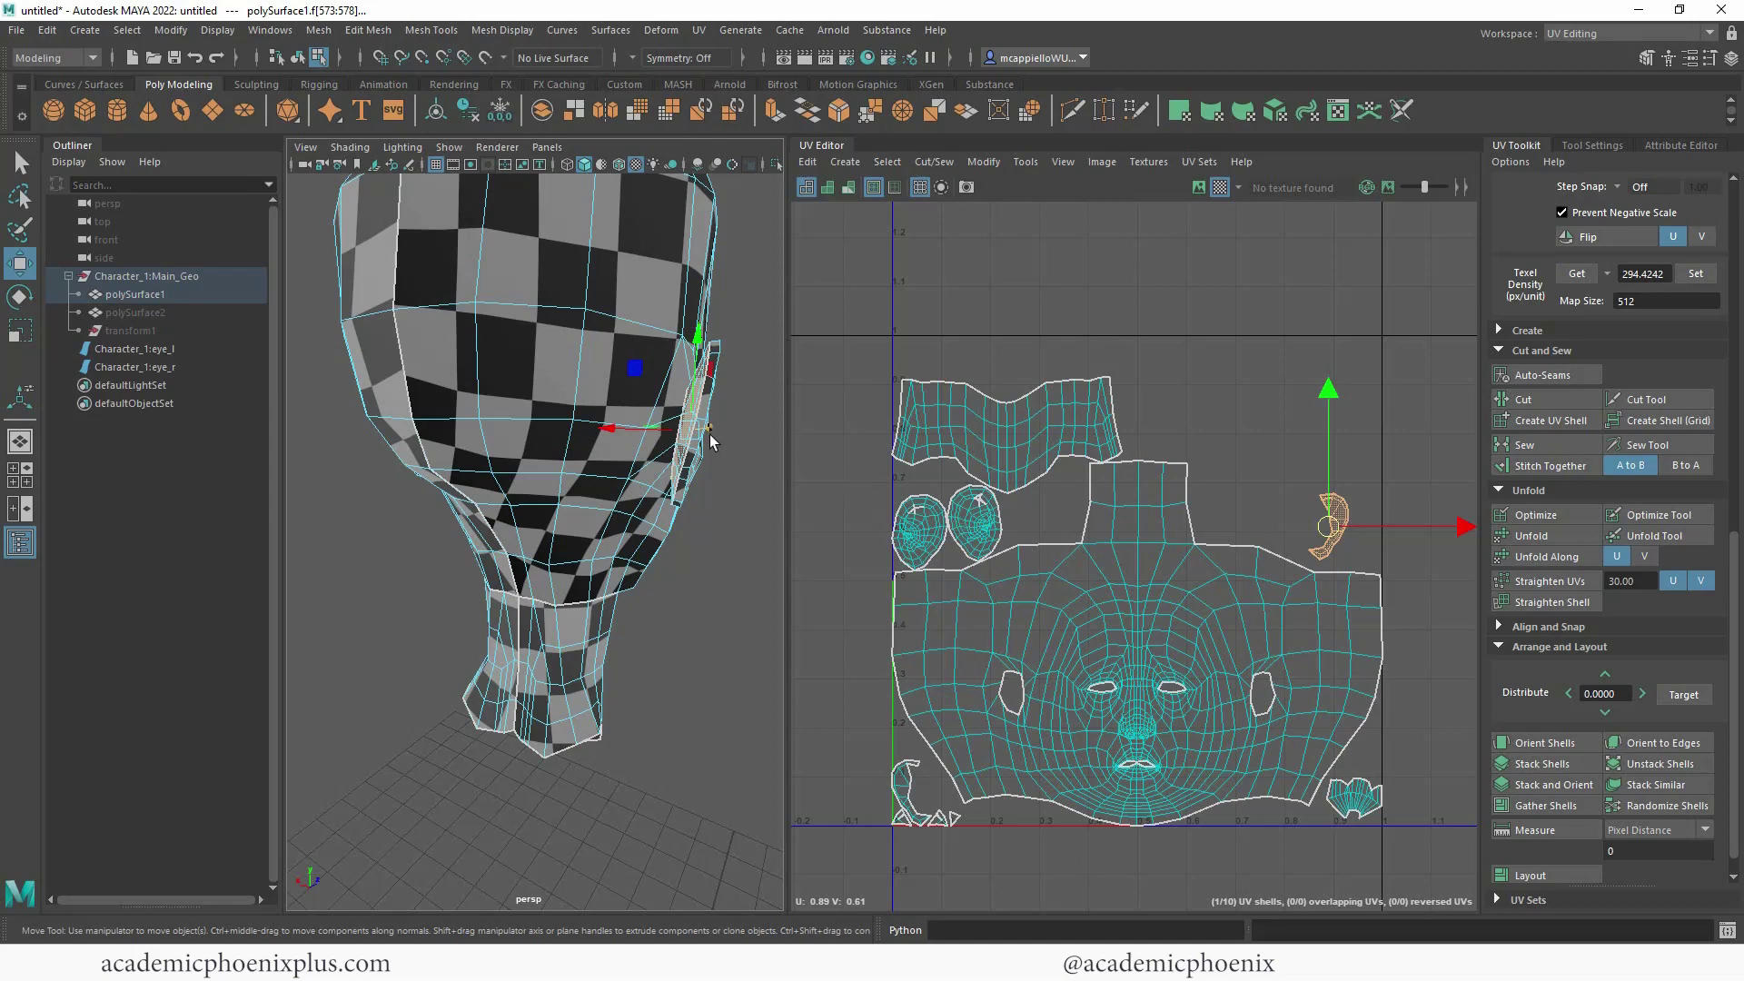
click(977, 527)
drag(979, 525, 1297, 518)
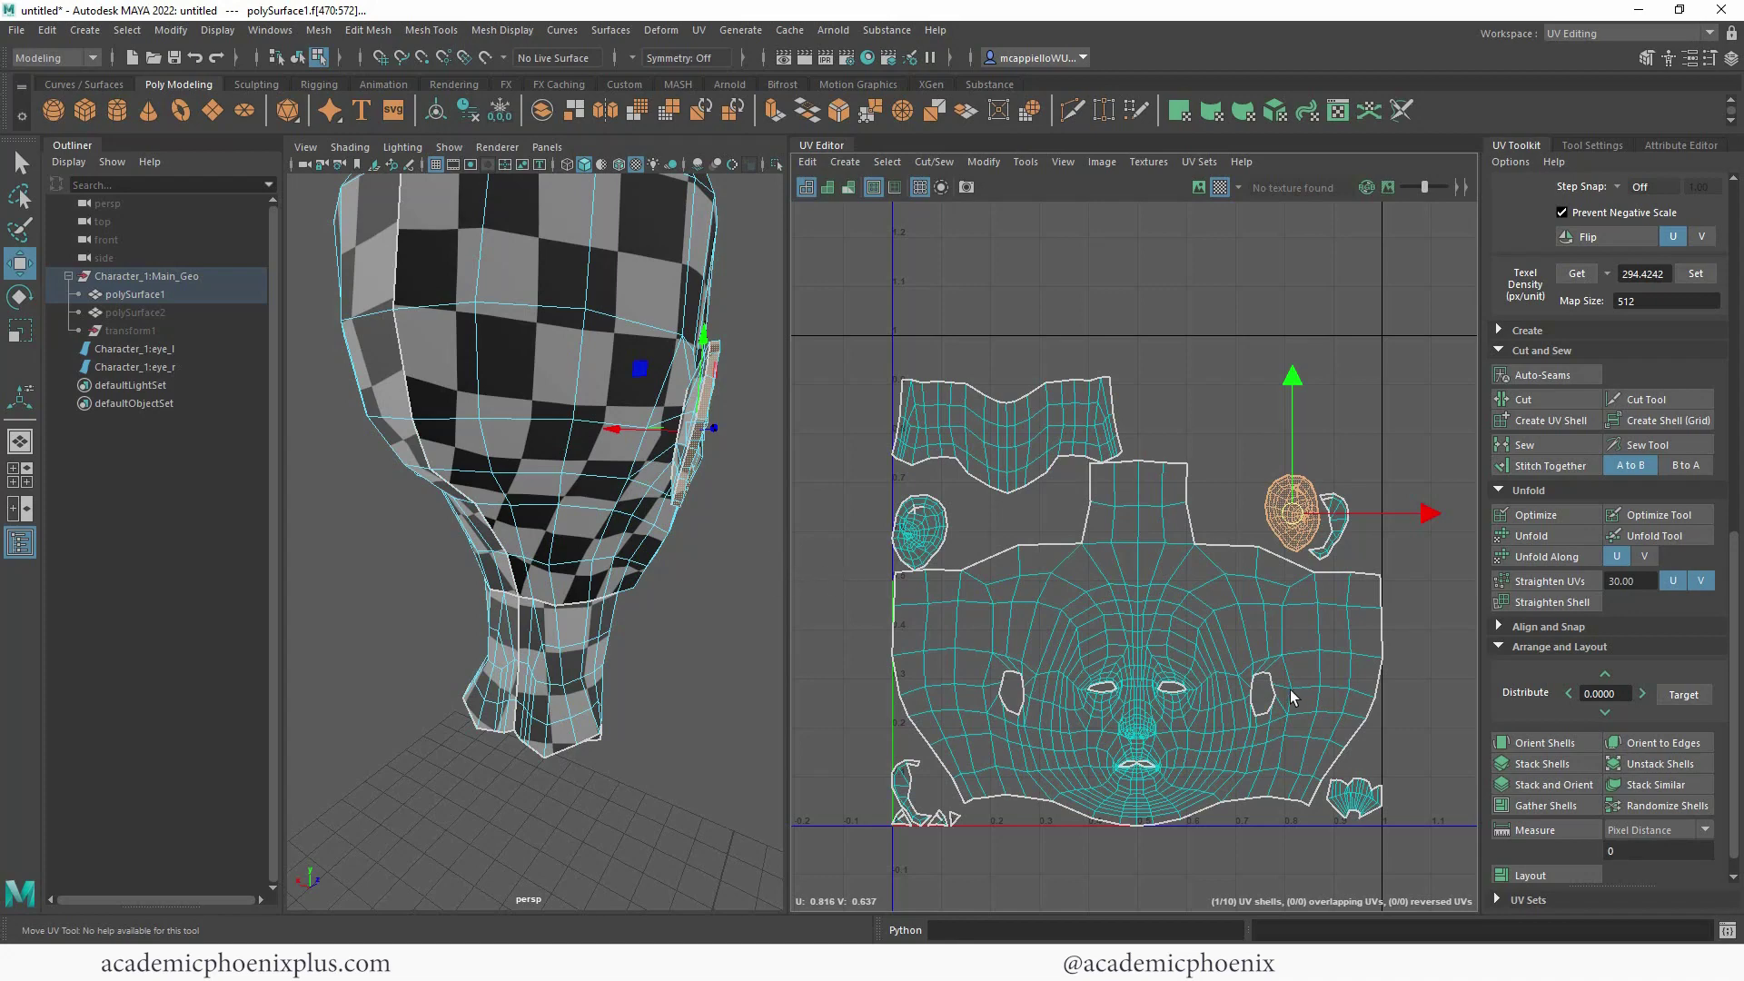
alt+drag(680, 571, 380, 569)
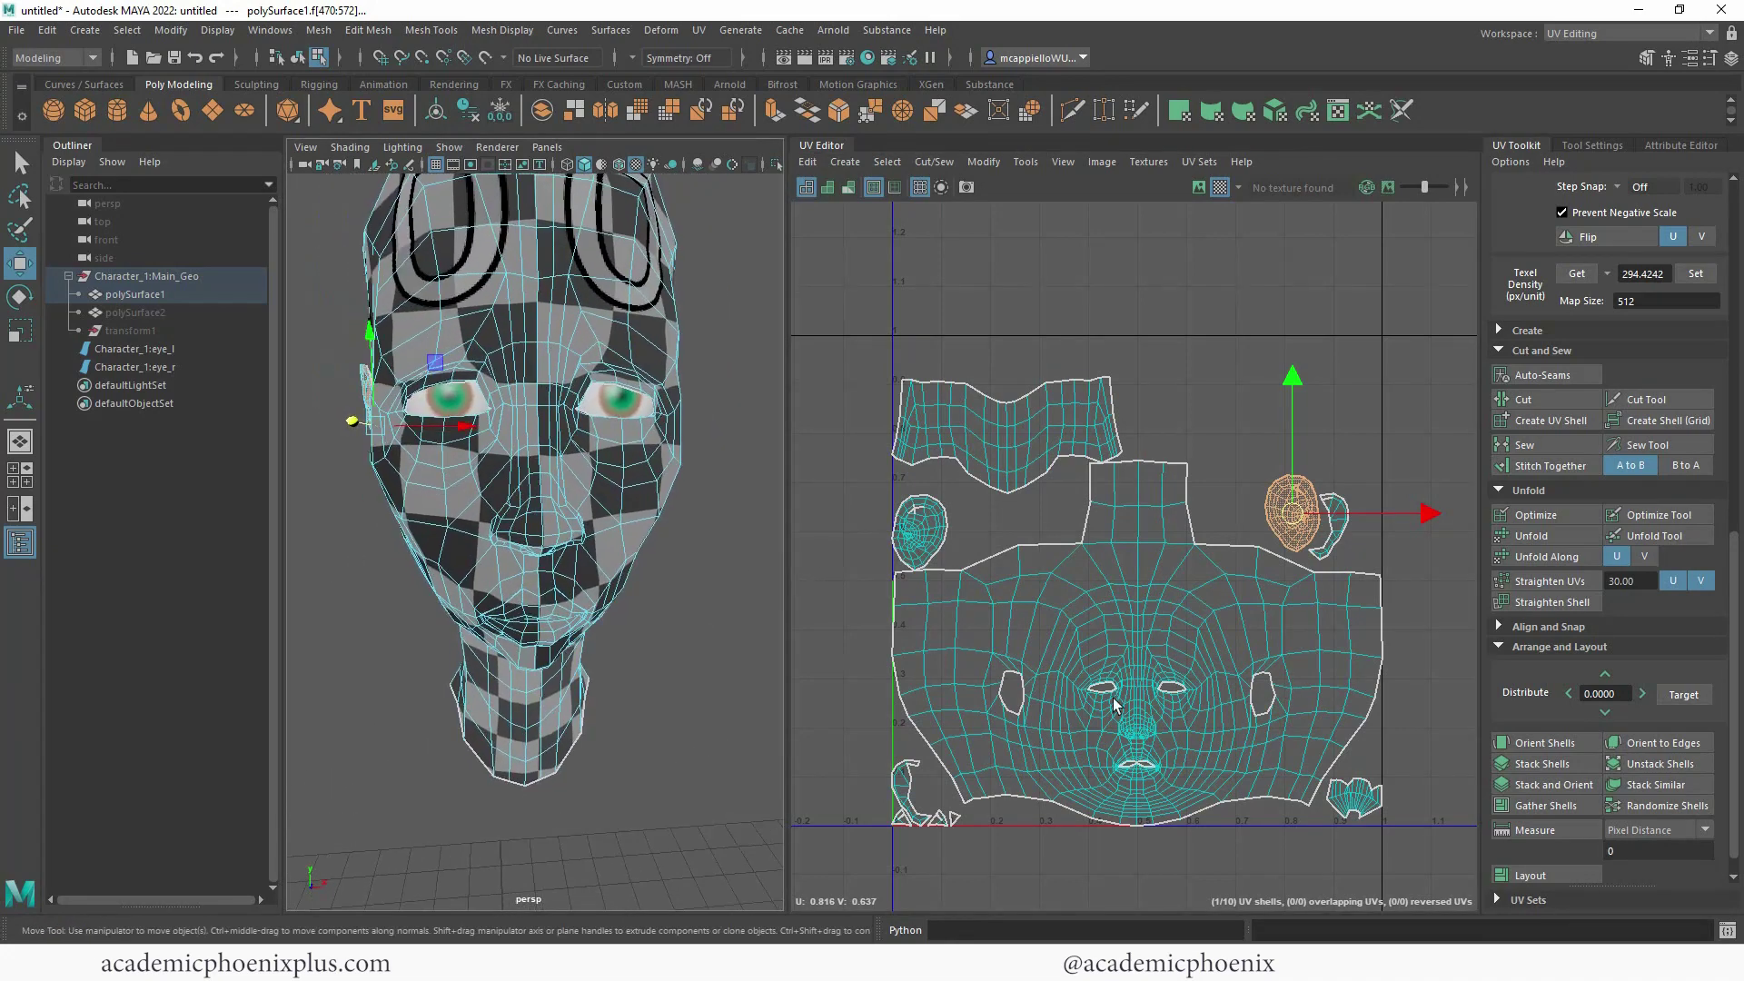
- Move the right ear pair just outside UV space on the left and place the left ear shell above the face's upper right
shift+click(1338, 510)
mouse_move(1311, 523)
mouse_down()
mouse_move(841, 525)
mouse_move(1340, 526)
mouse_up()
click(919, 532)
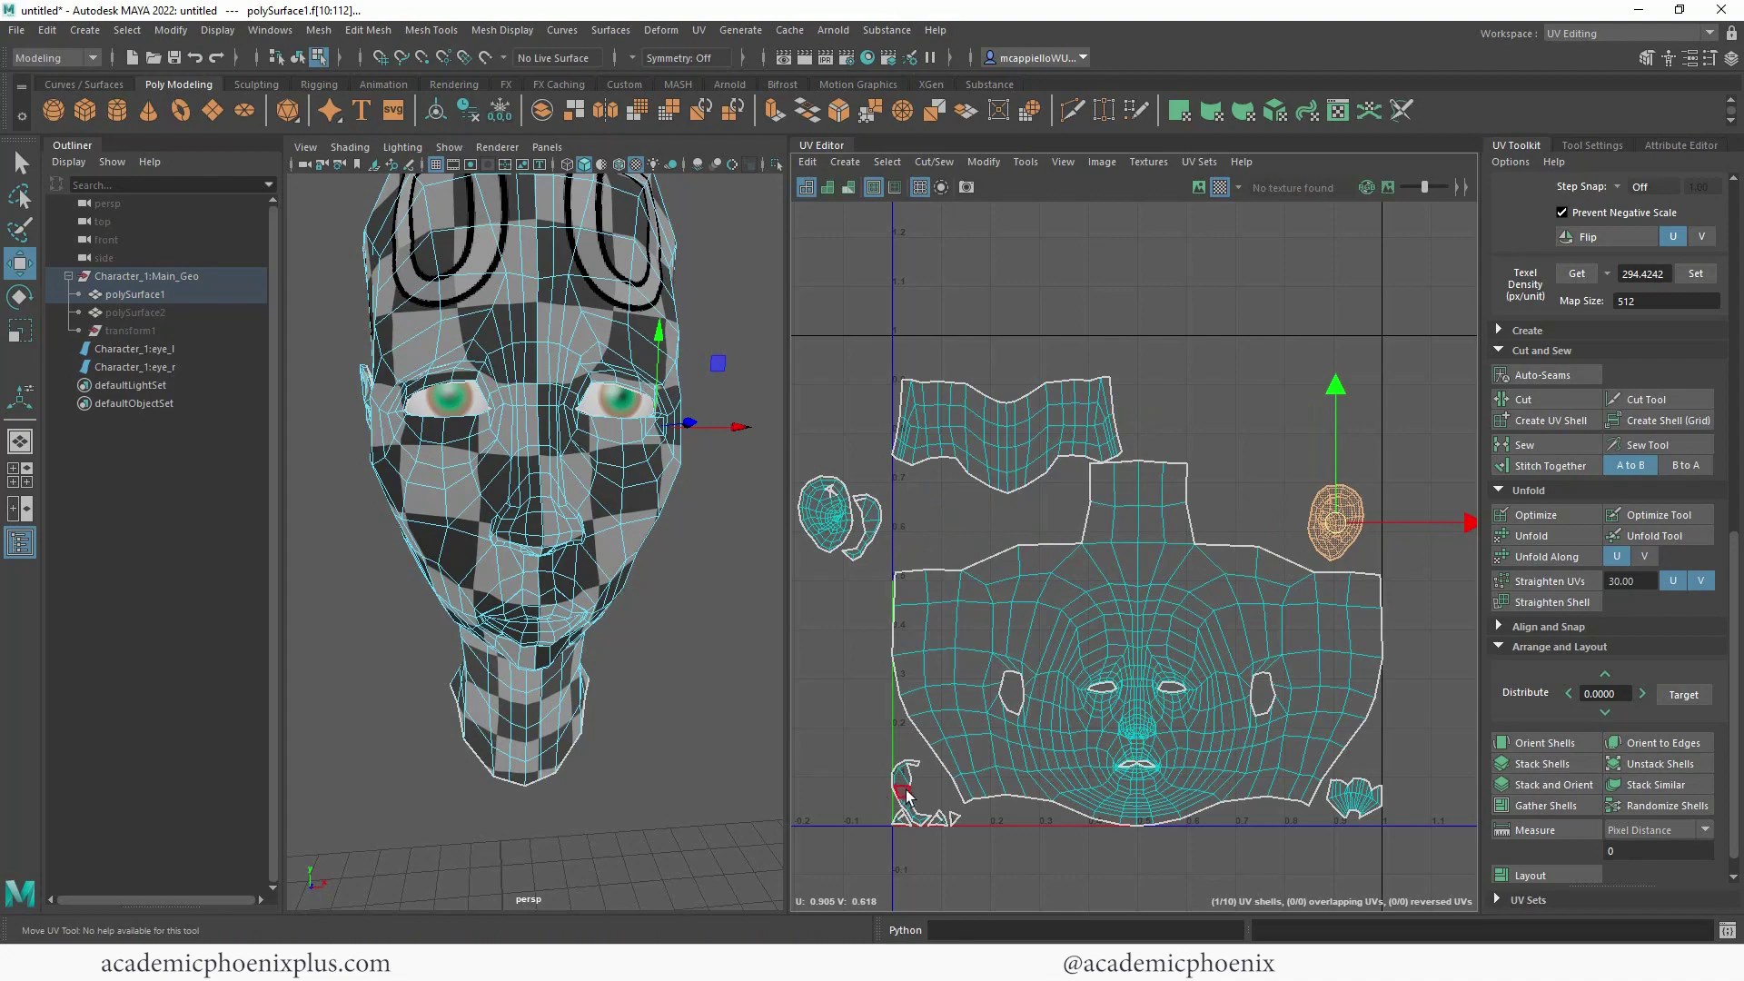
- Find the crescent-shaped back-of-ear shell belonging to the character's left ear and place it beside that ear shell
shift+click(905, 796)
shift+click(902, 820)
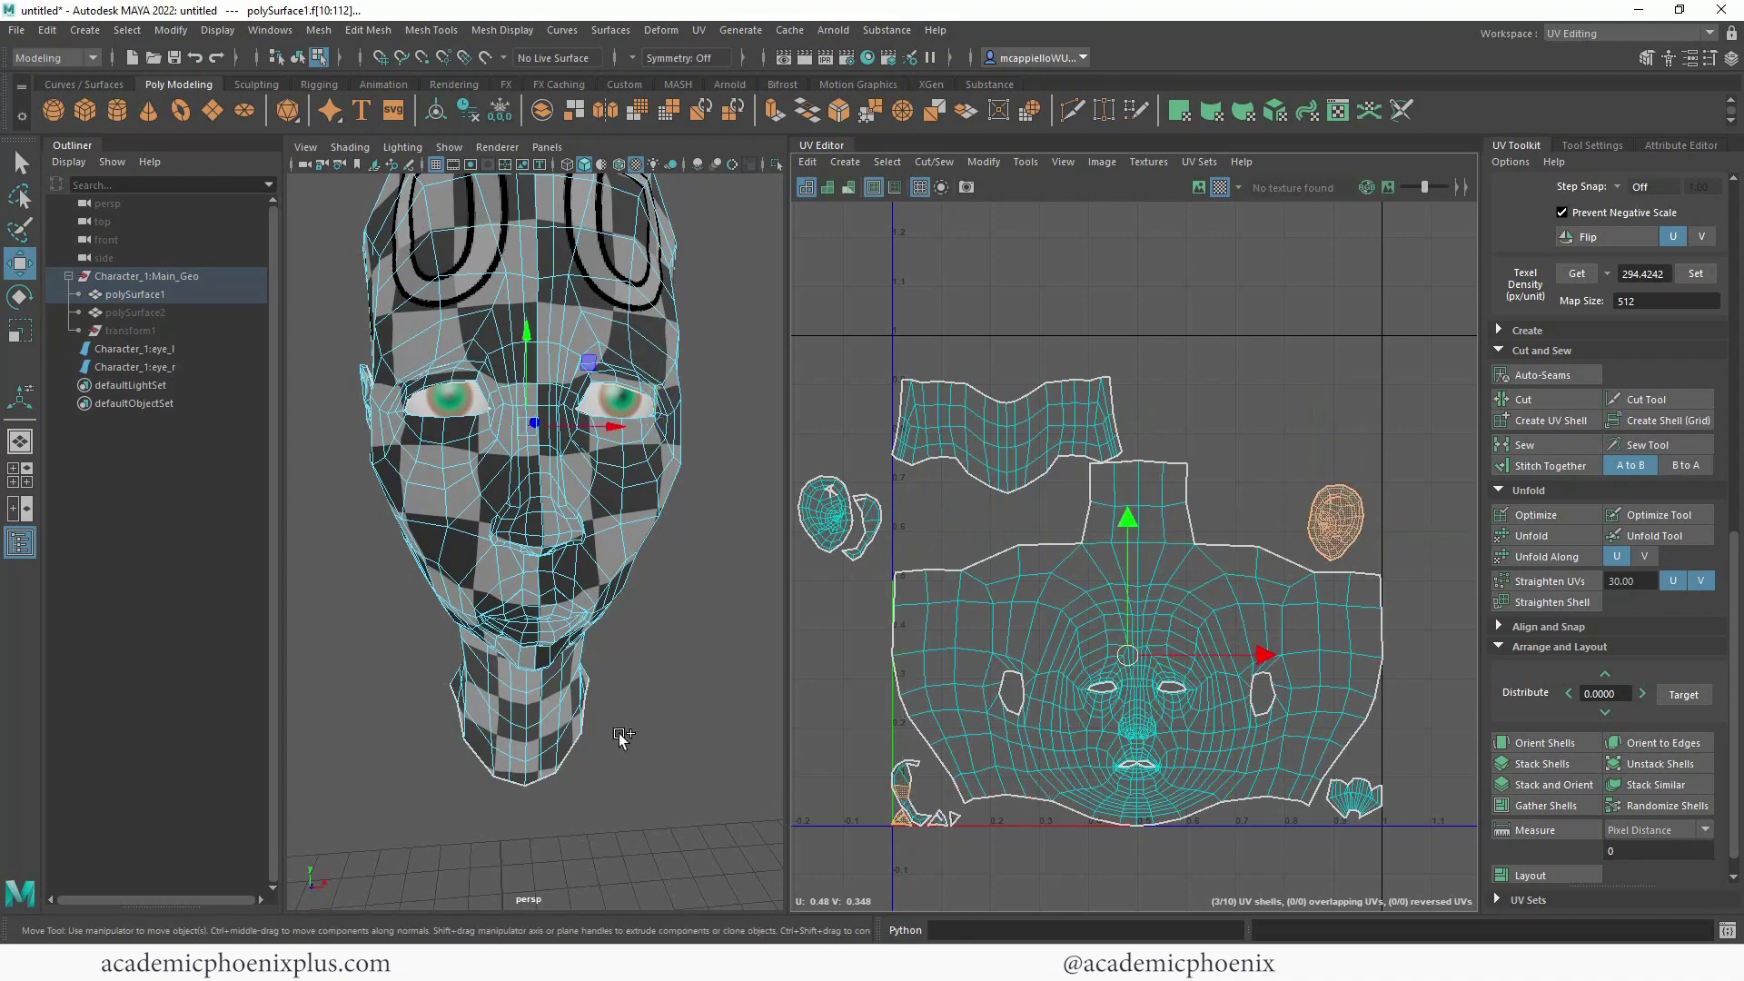
alt+drag(618, 733, 781, 766)
click(904, 786)
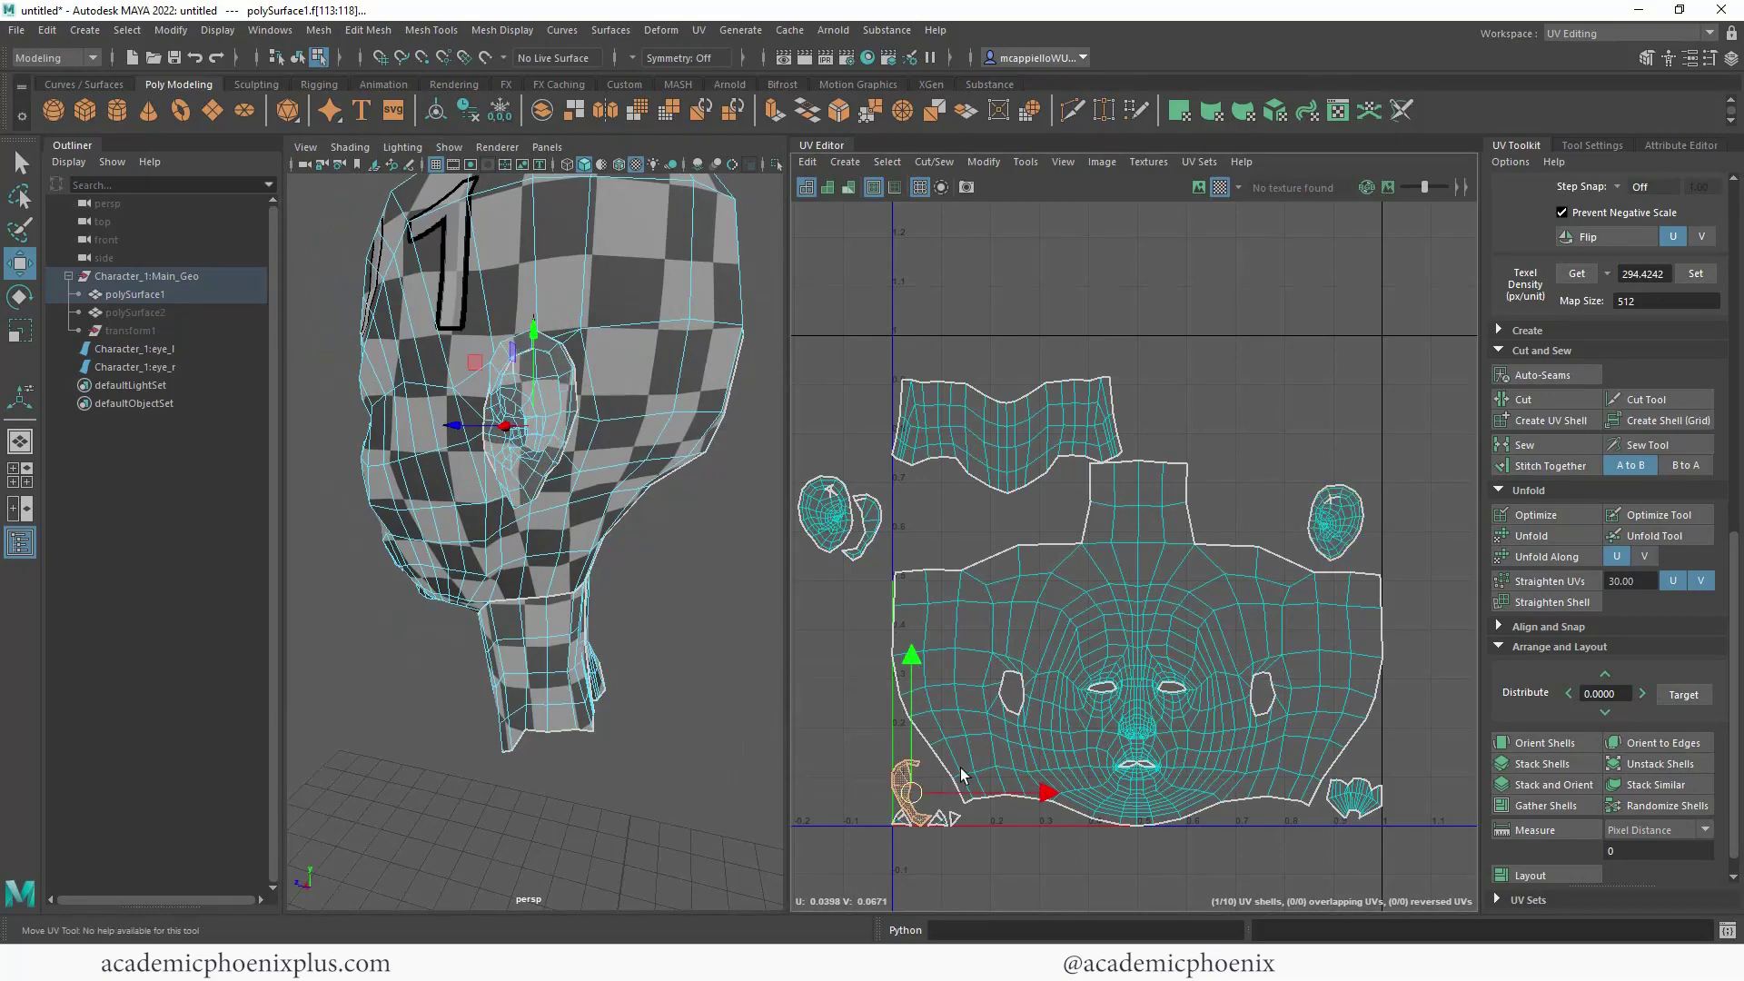
drag(961, 766, 1290, 522)
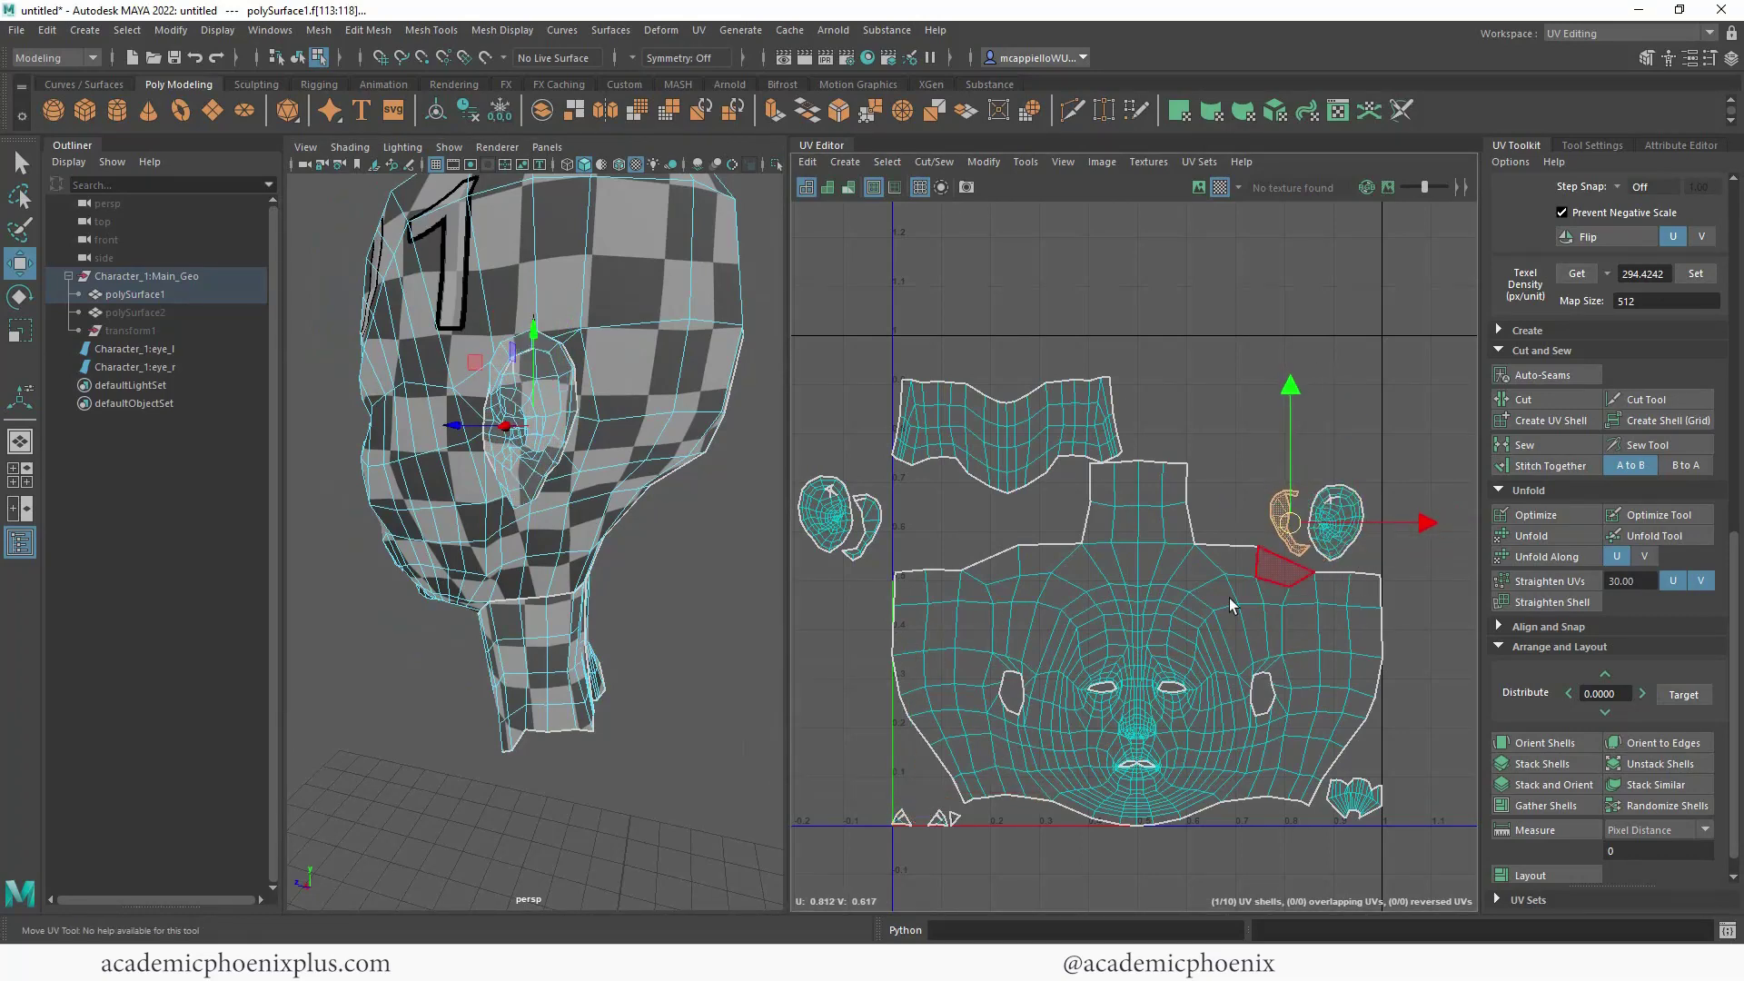
alt+drag(712, 506, 536, 509)
- Match the three small triangular shells to their ears, moving one under the right ear and two beside the left ear
drag(877, 796, 919, 832)
alt+drag(654, 560, 521, 581)
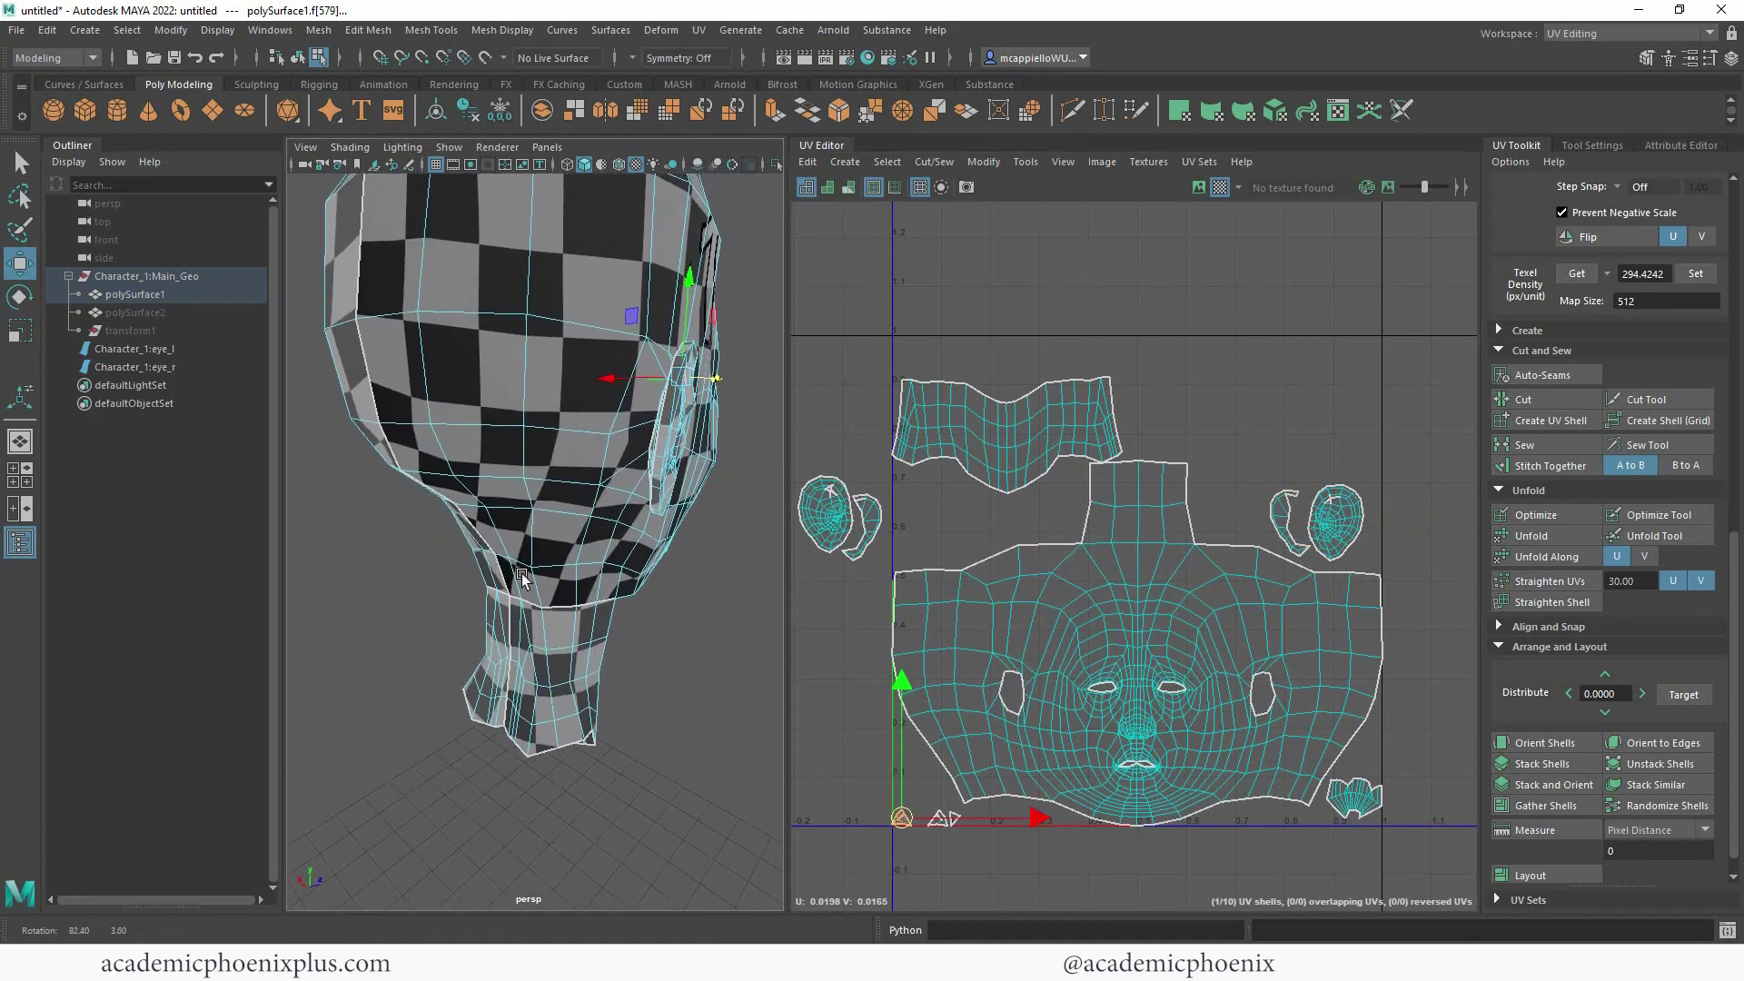
drag(919, 819, 837, 577)
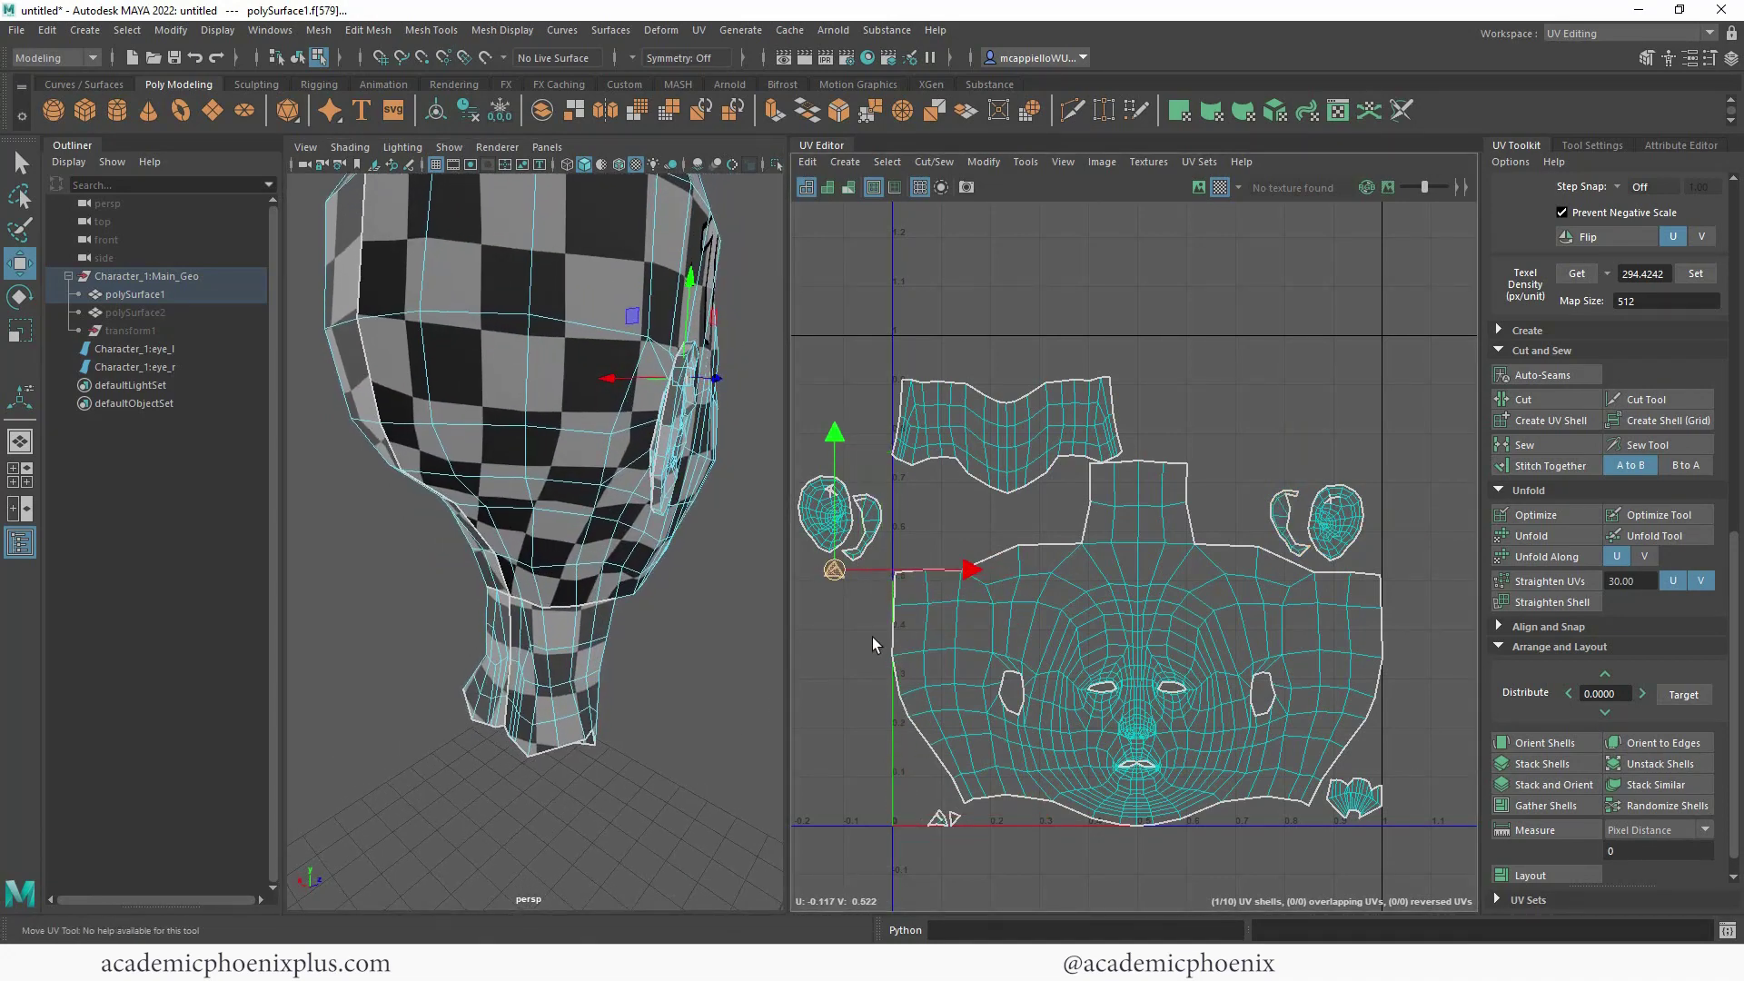
drag(949, 836, 1298, 510)
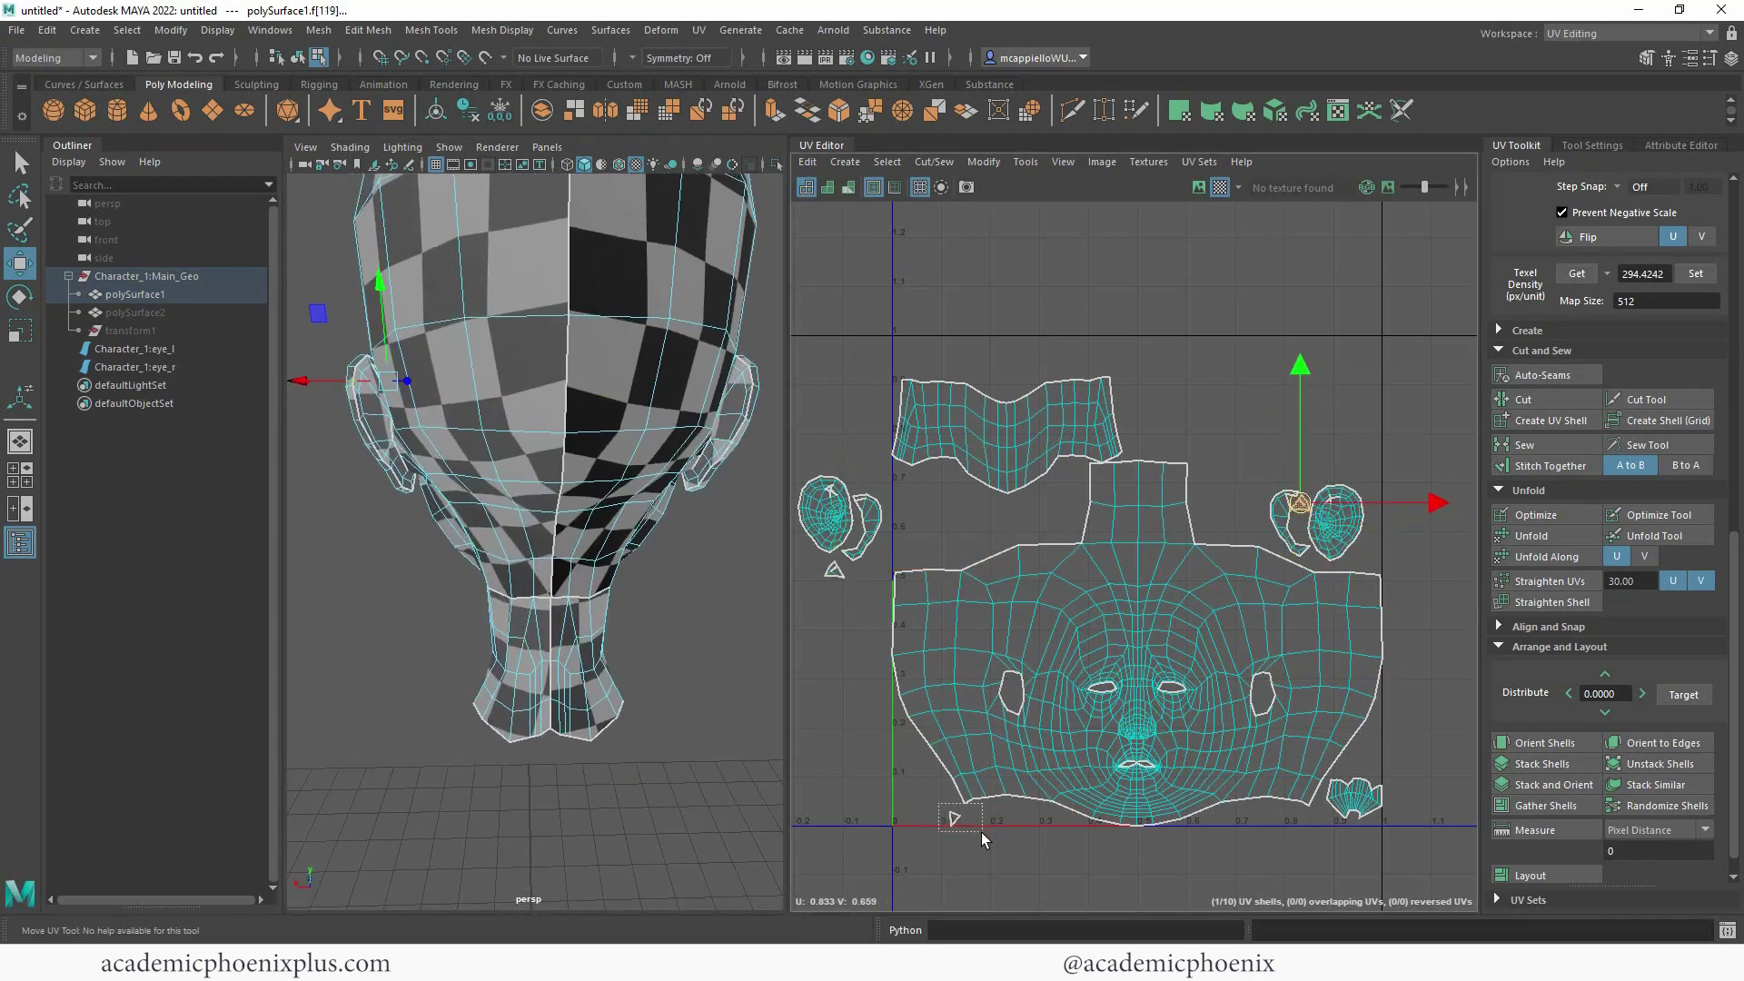
drag(981, 832, 977, 833)
alt+drag(459, 633, 849, 676)
drag(957, 814, 1305, 516)
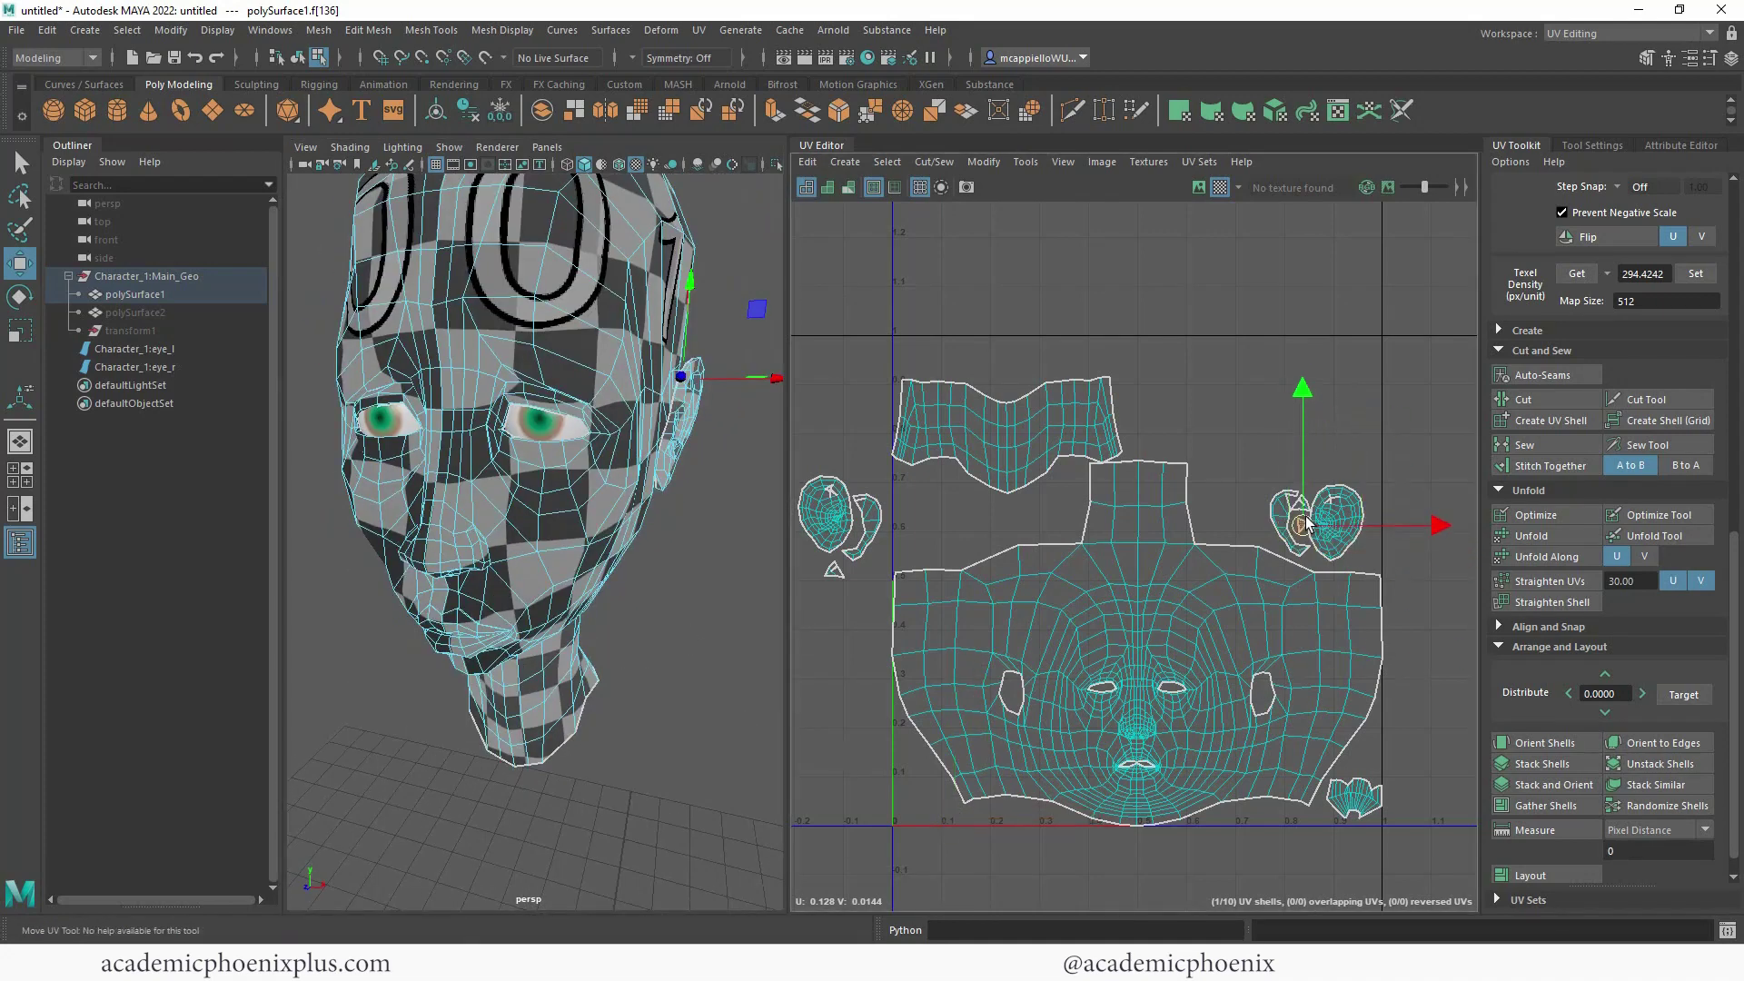
- Stitch the single triangle shell onto the matching inner edge of the left ear's crescent shell
scroll(1293, 463, up, 10)
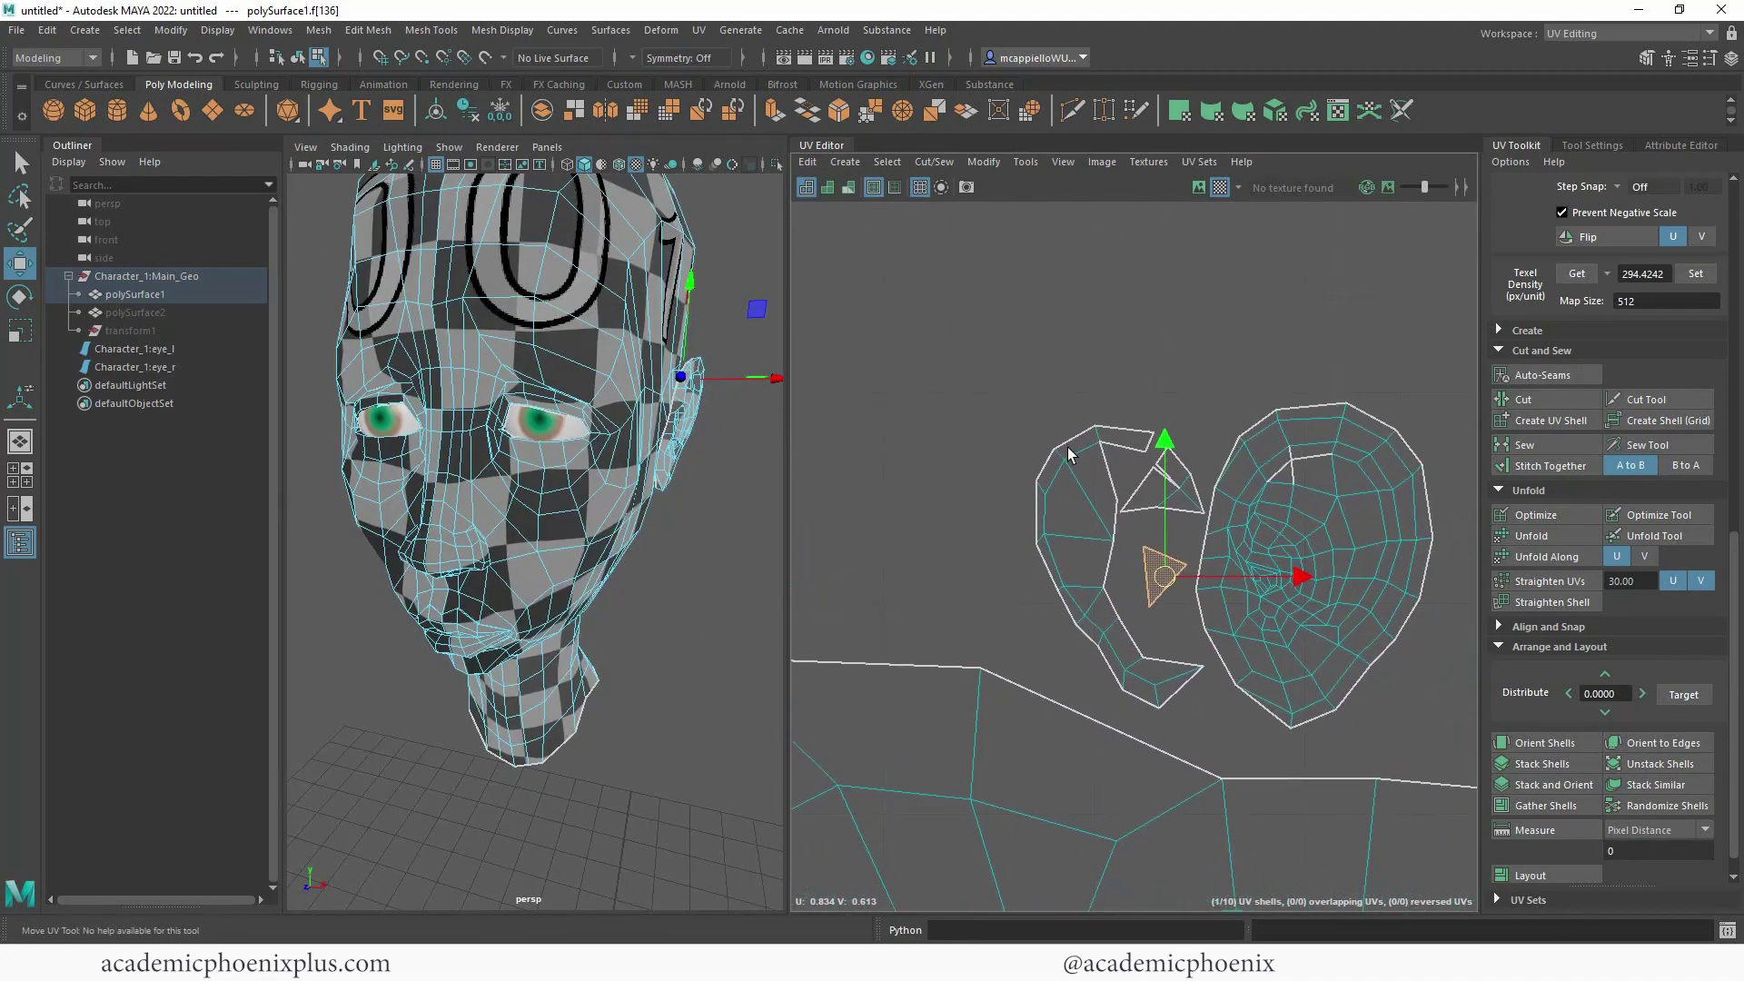
click(1124, 467)
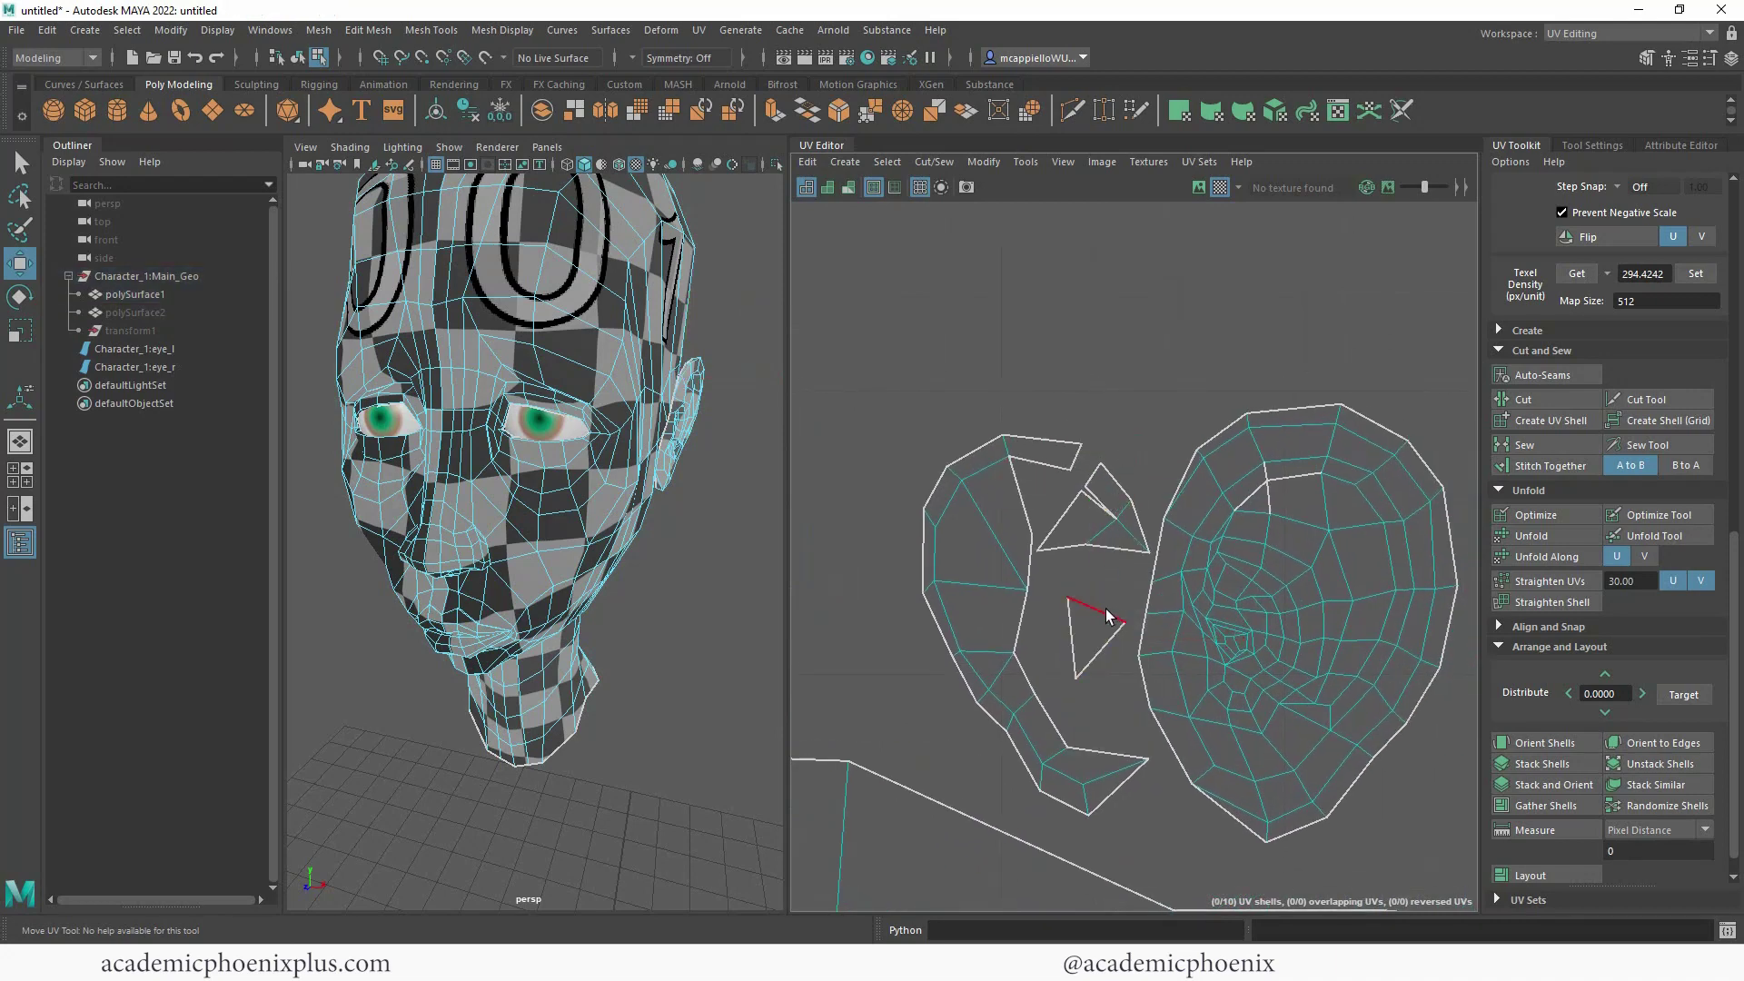
click(1070, 627)
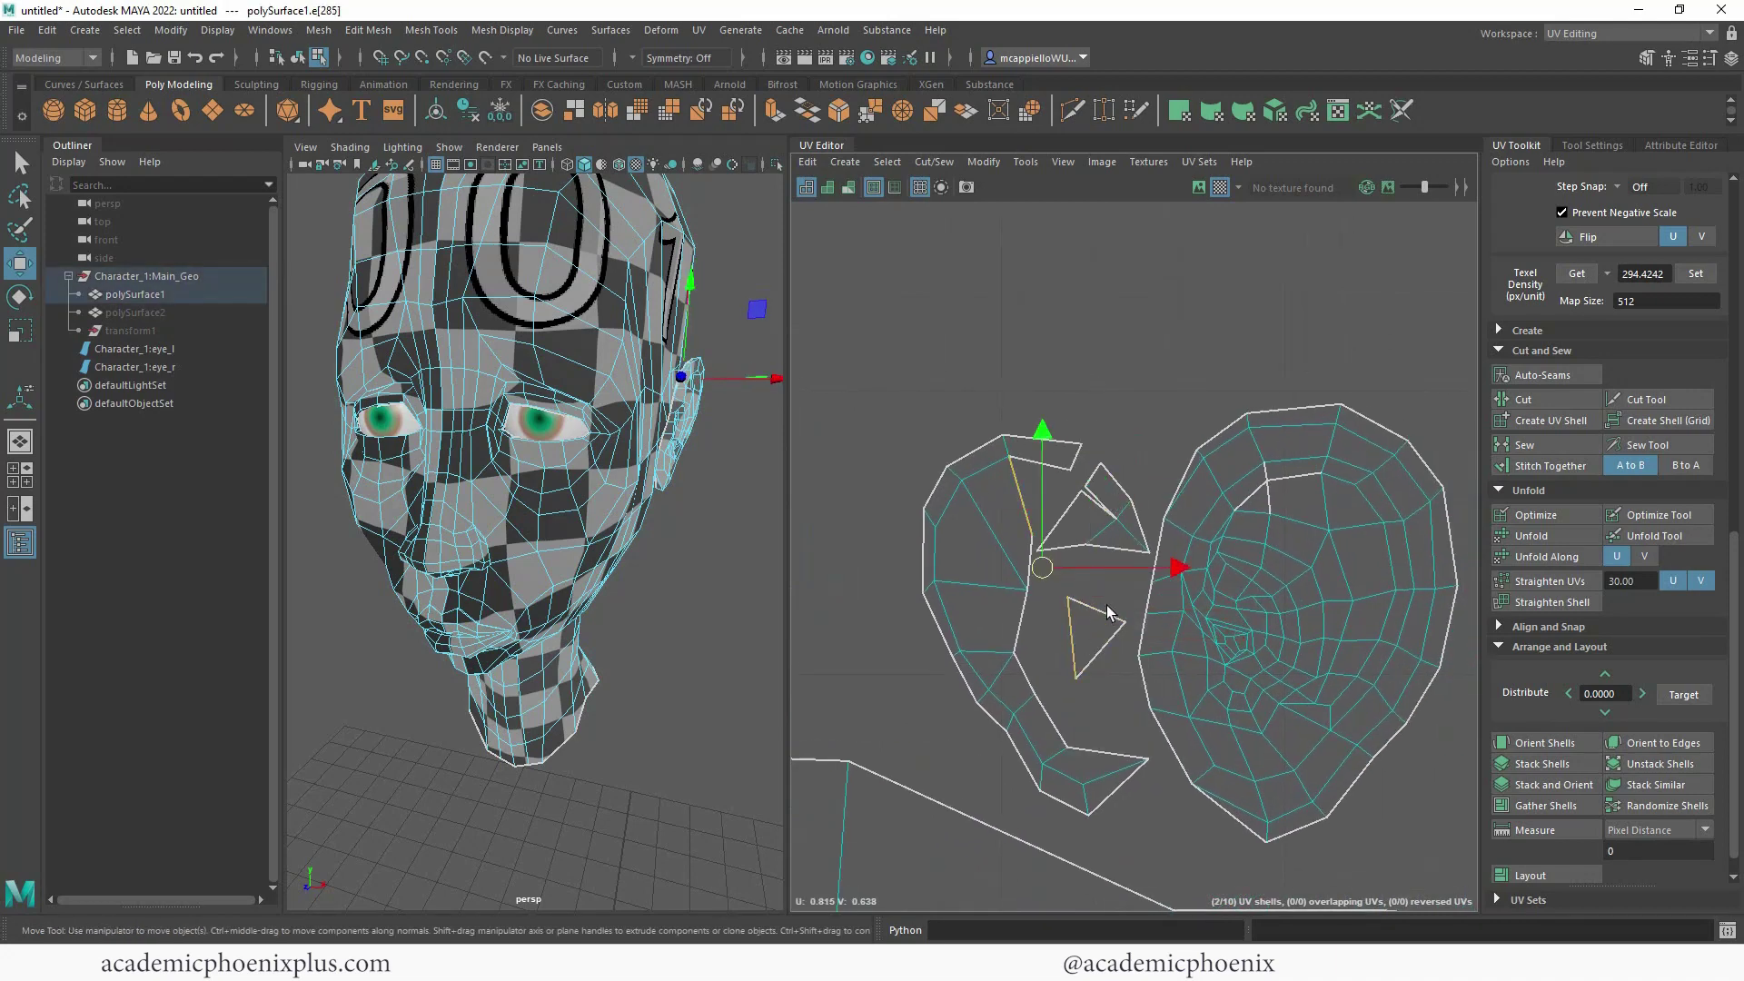
shift+right_click(1095, 625)
click(1125, 658)
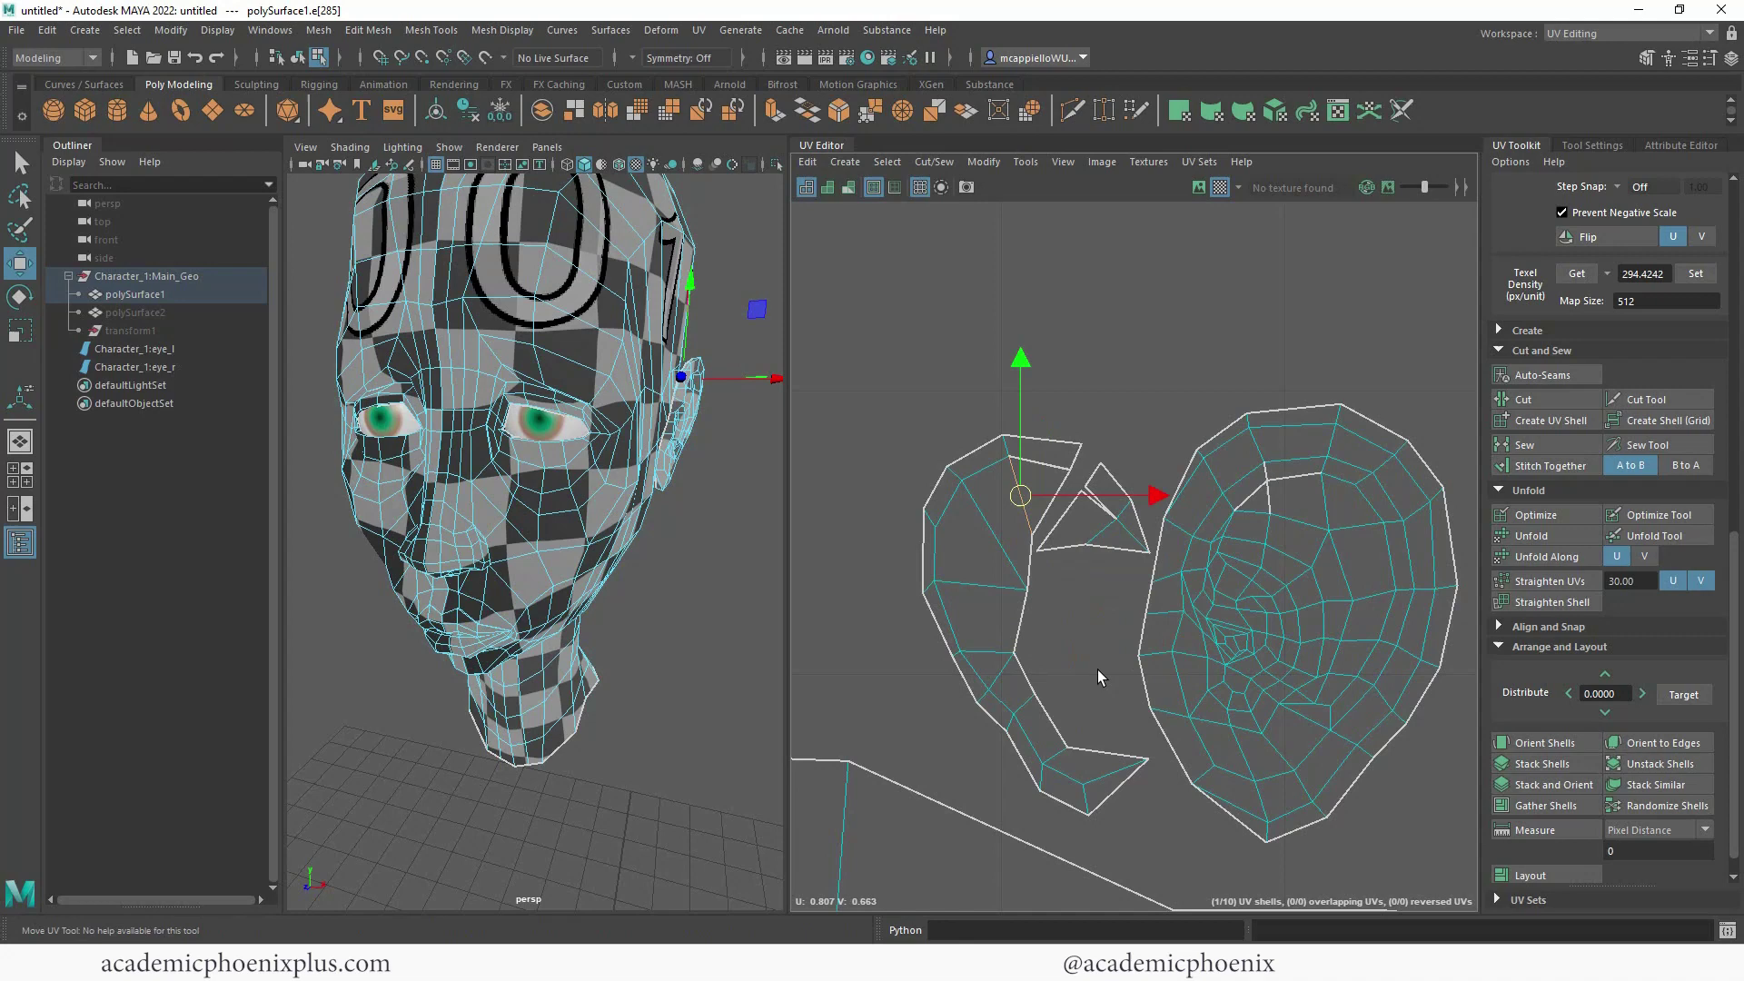
- Attach the remaining triangular piece to the left ear shell's upper edge and sew the open edge between them
click(1065, 511)
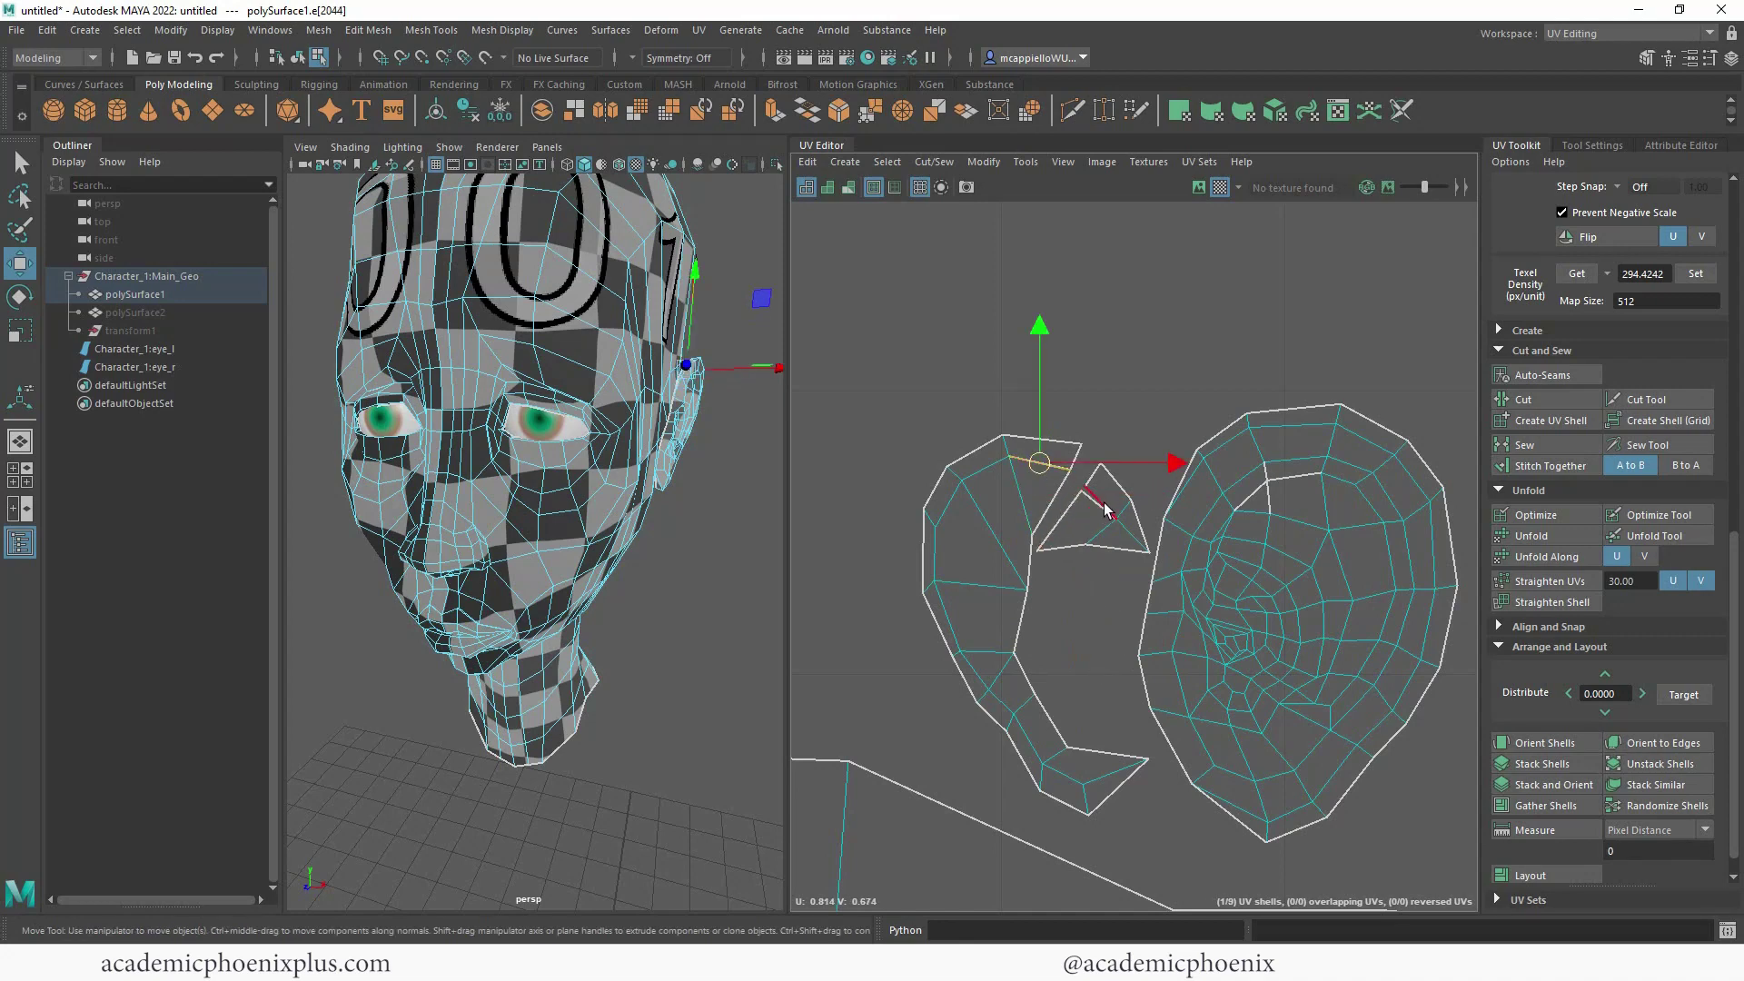
click(1123, 490)
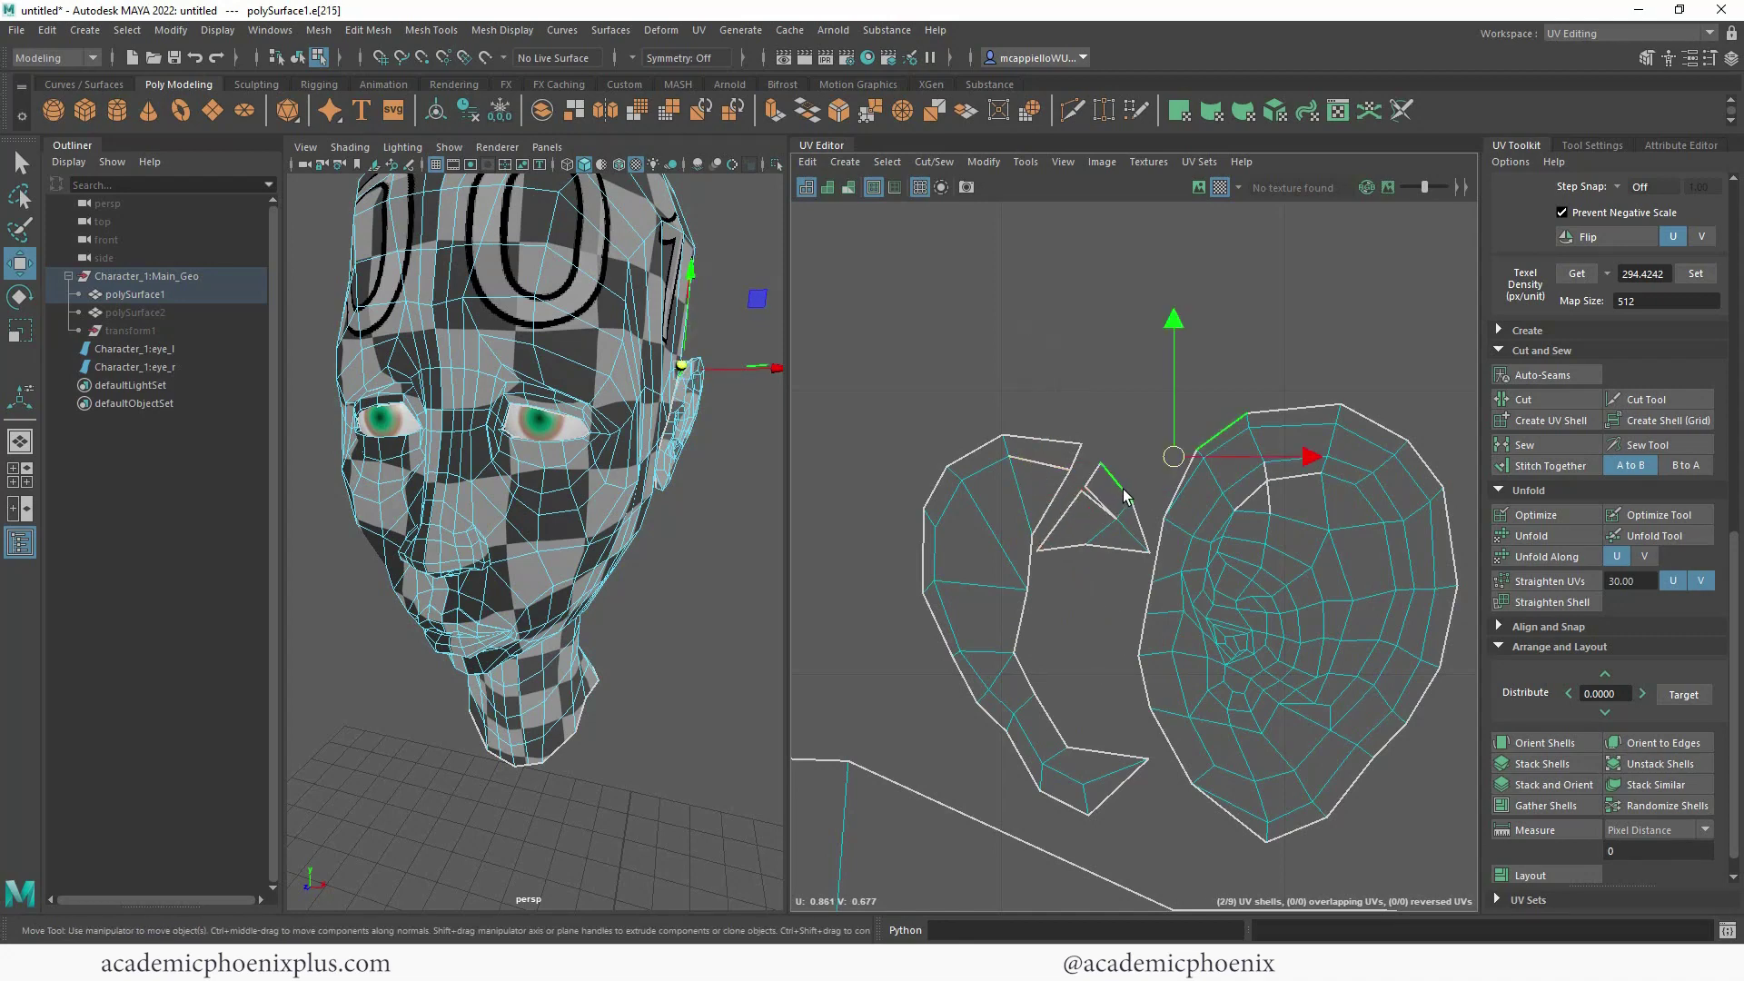
key(g)
click(1186, 493)
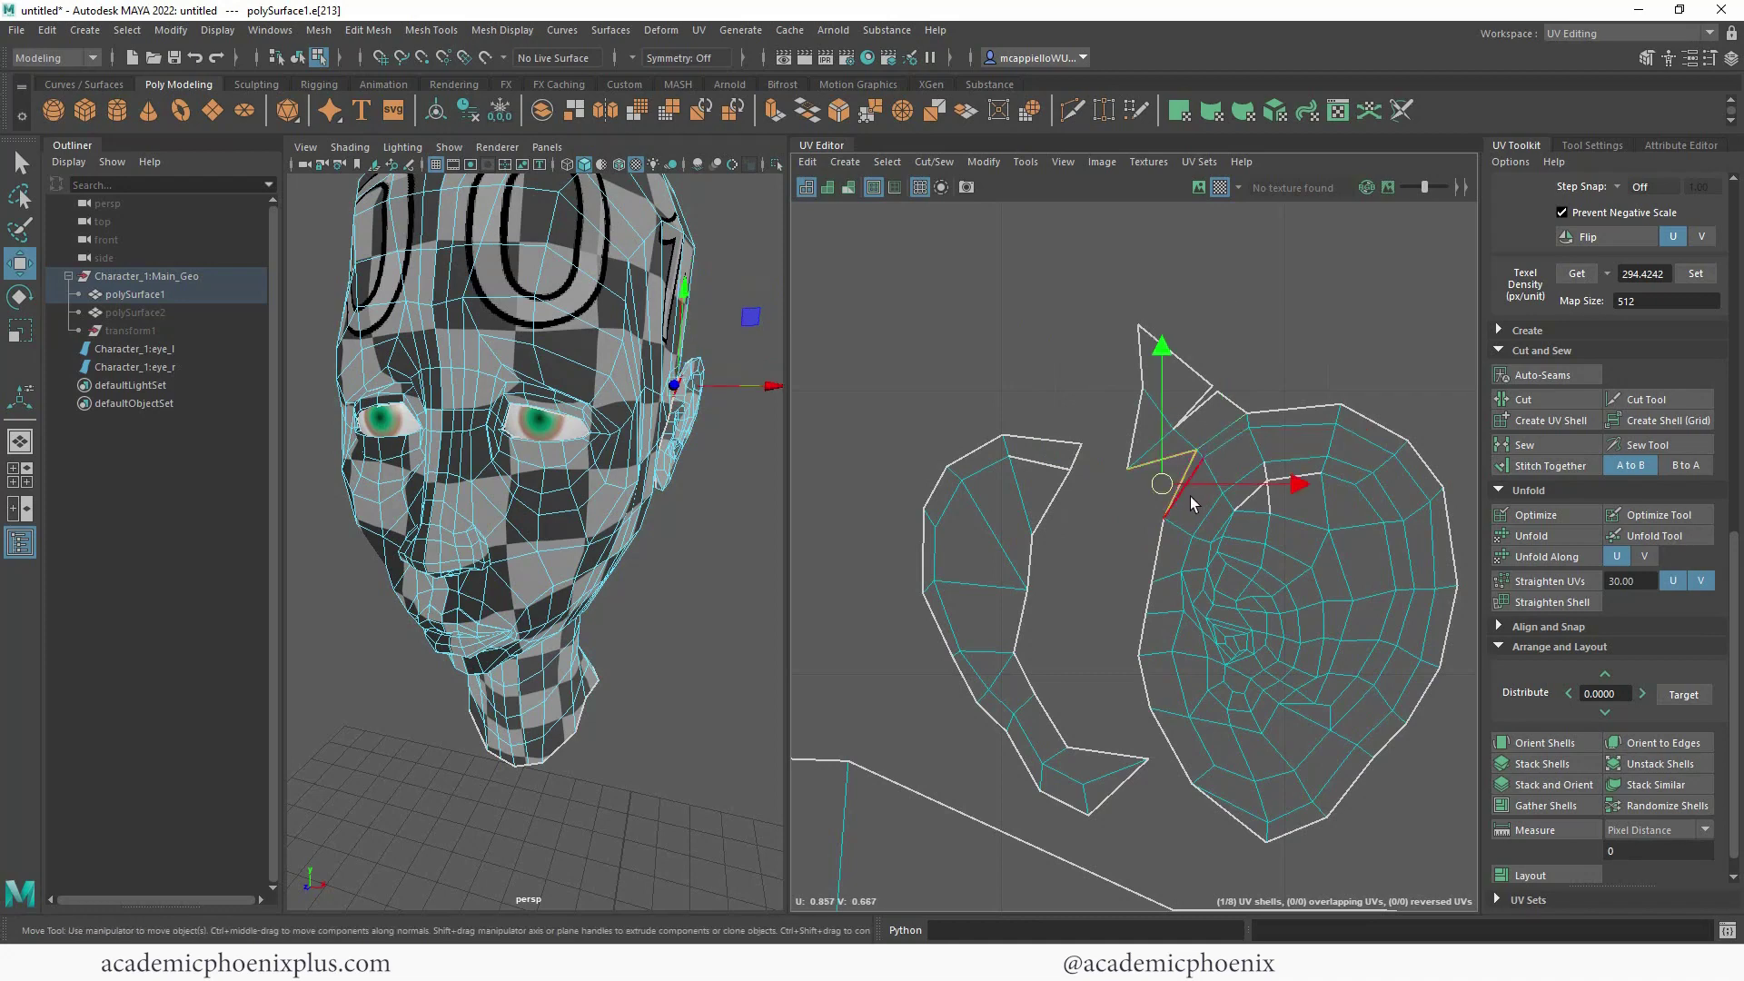
shift+right_click(1178, 494)
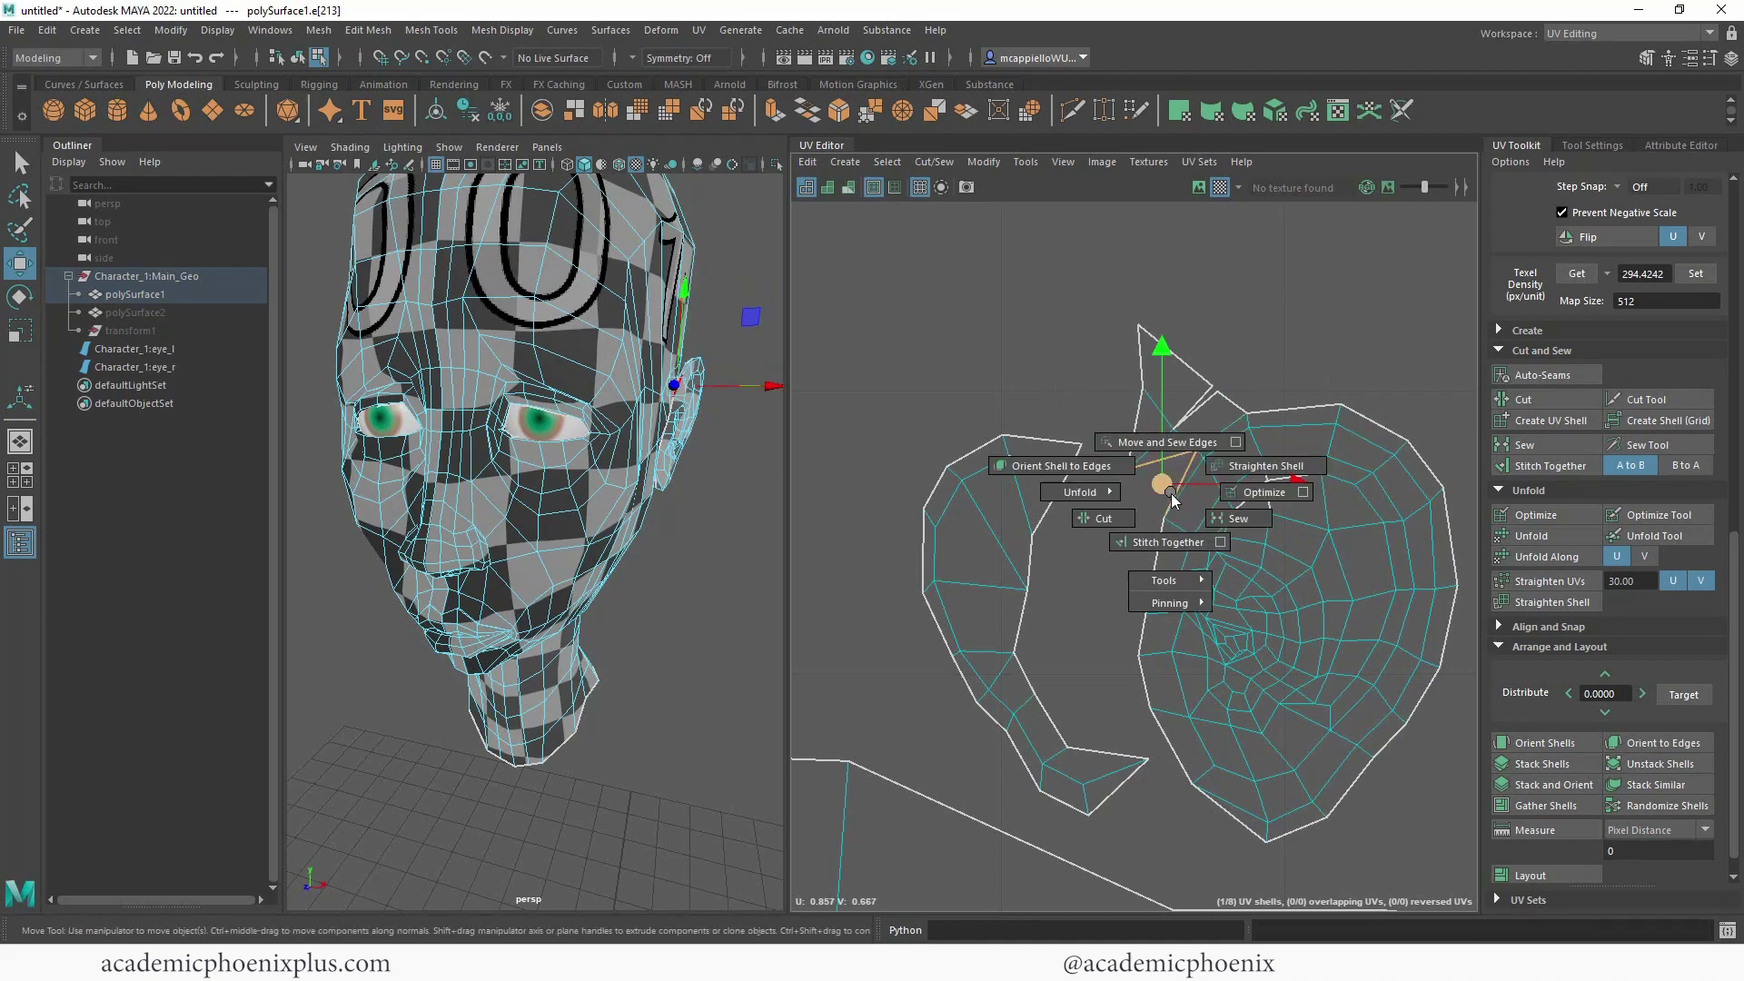
click(1217, 525)
- Select the left ear's crescent as a UV shell and move it slightly up and away from the ear
alt+right_drag(1308, 558, 1122, 514)
alt+middle_drag(1122, 514, 1218, 510)
alt+right_drag(1271, 509, 1226, 531)
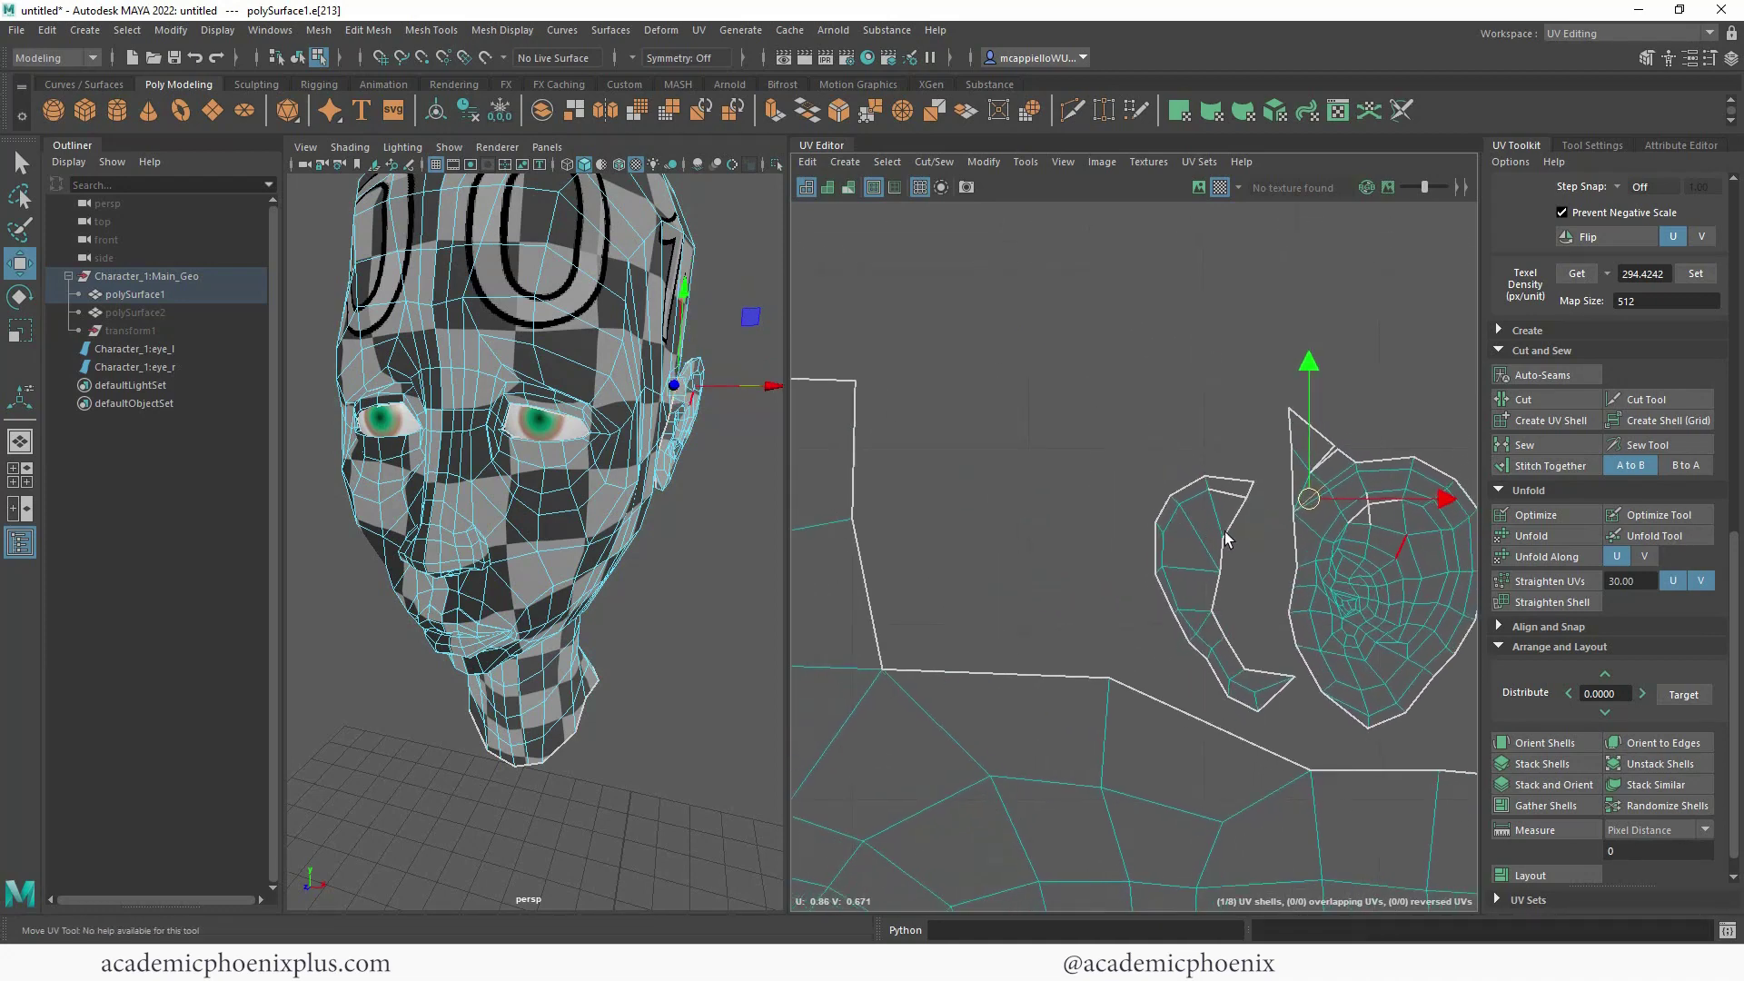
alt+middle_drag(1226, 532, 1048, 556)
scroll(1180, 567, up, 2)
click(971, 578)
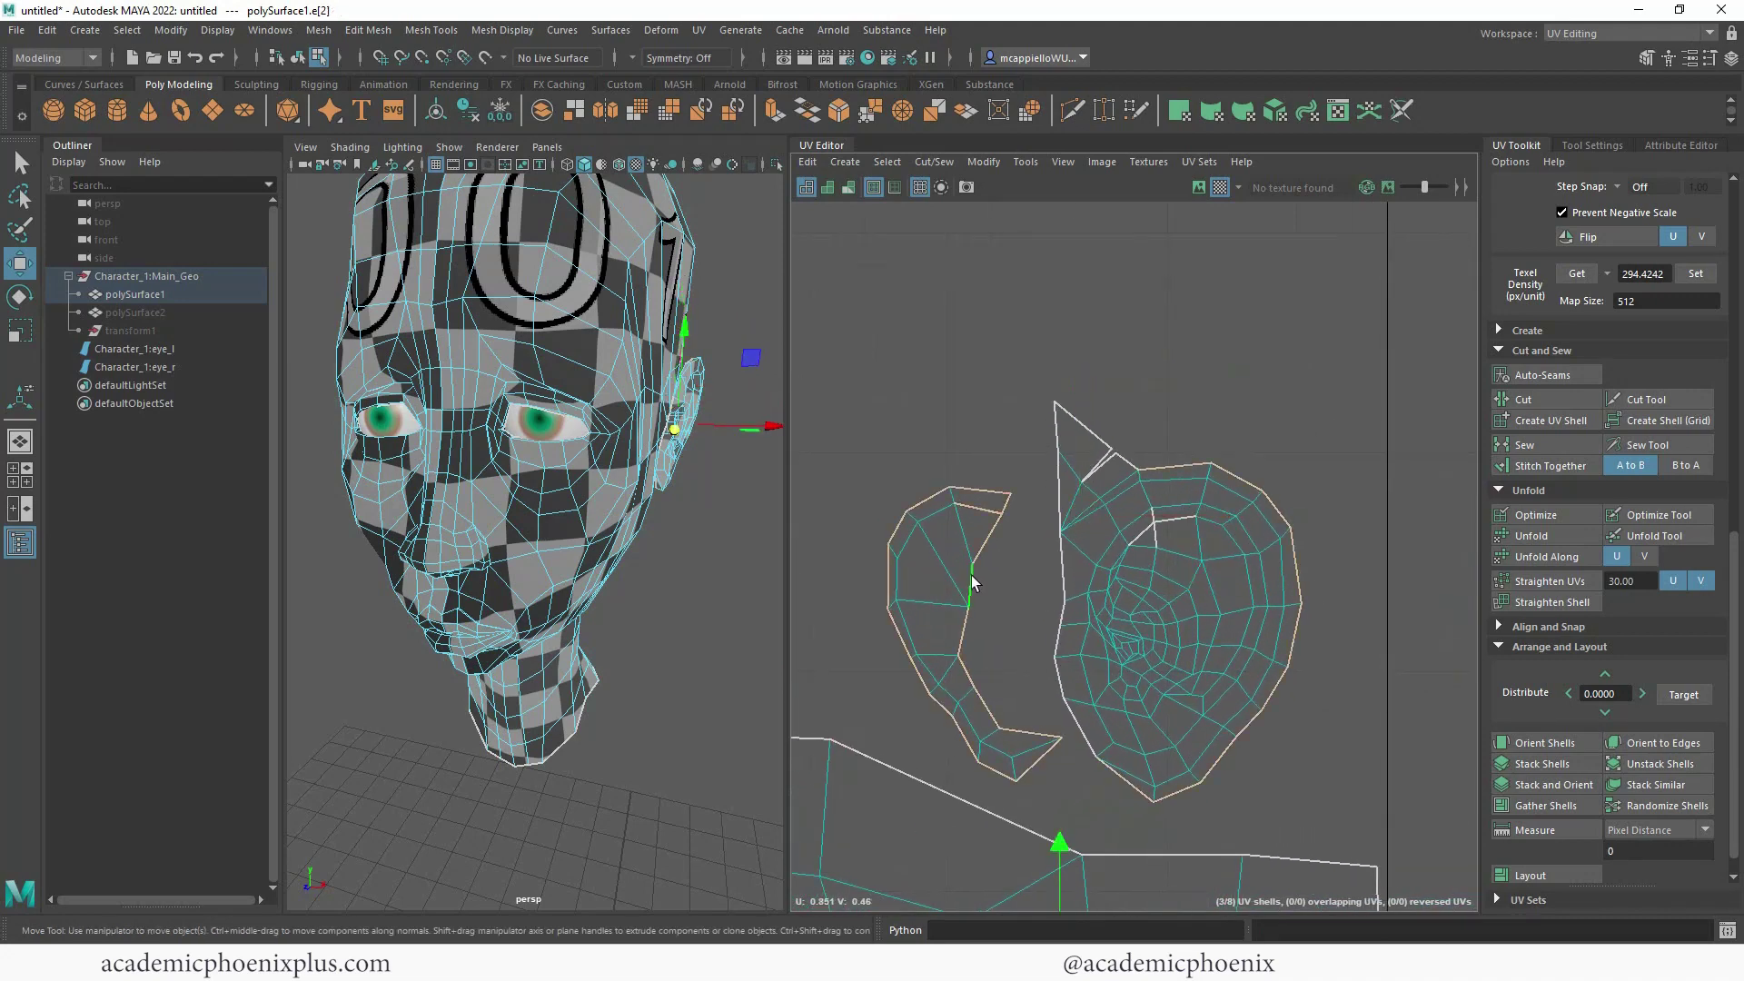
right_drag(995, 592, 930, 564)
click(1002, 528)
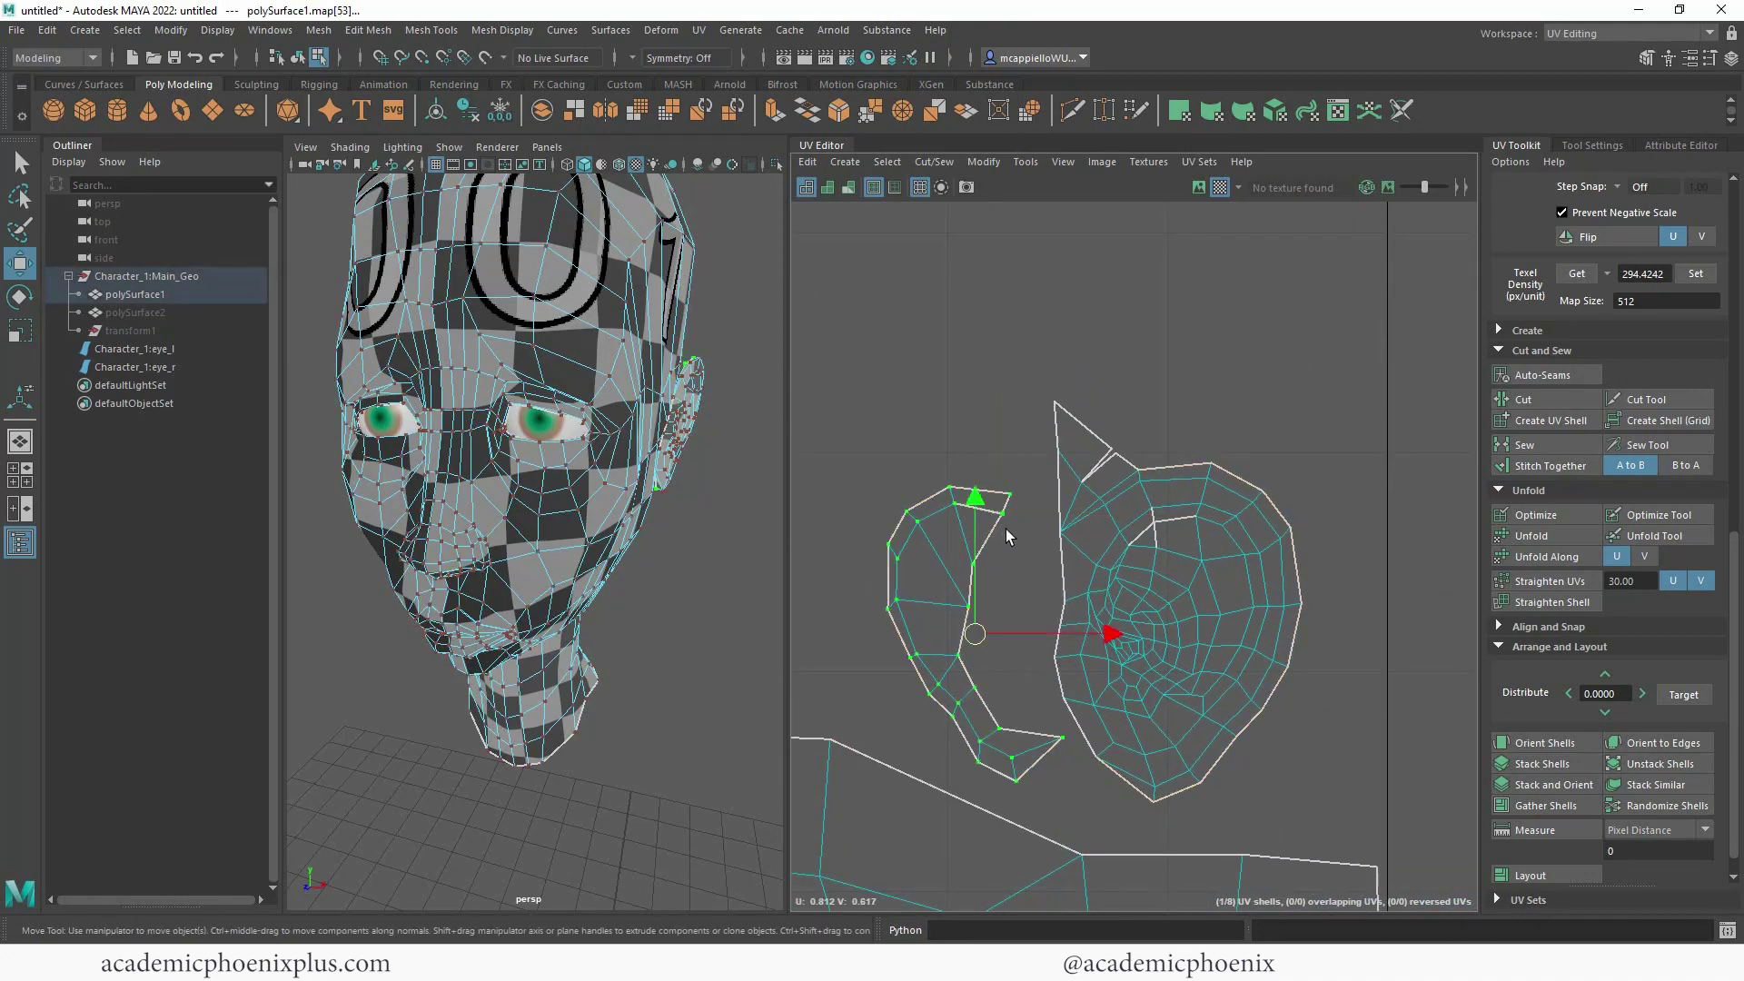
mouse_move(970, 623)
mouse_down()
mouse_move(1011, 584)
mouse_move(965, 601)
mouse_up()
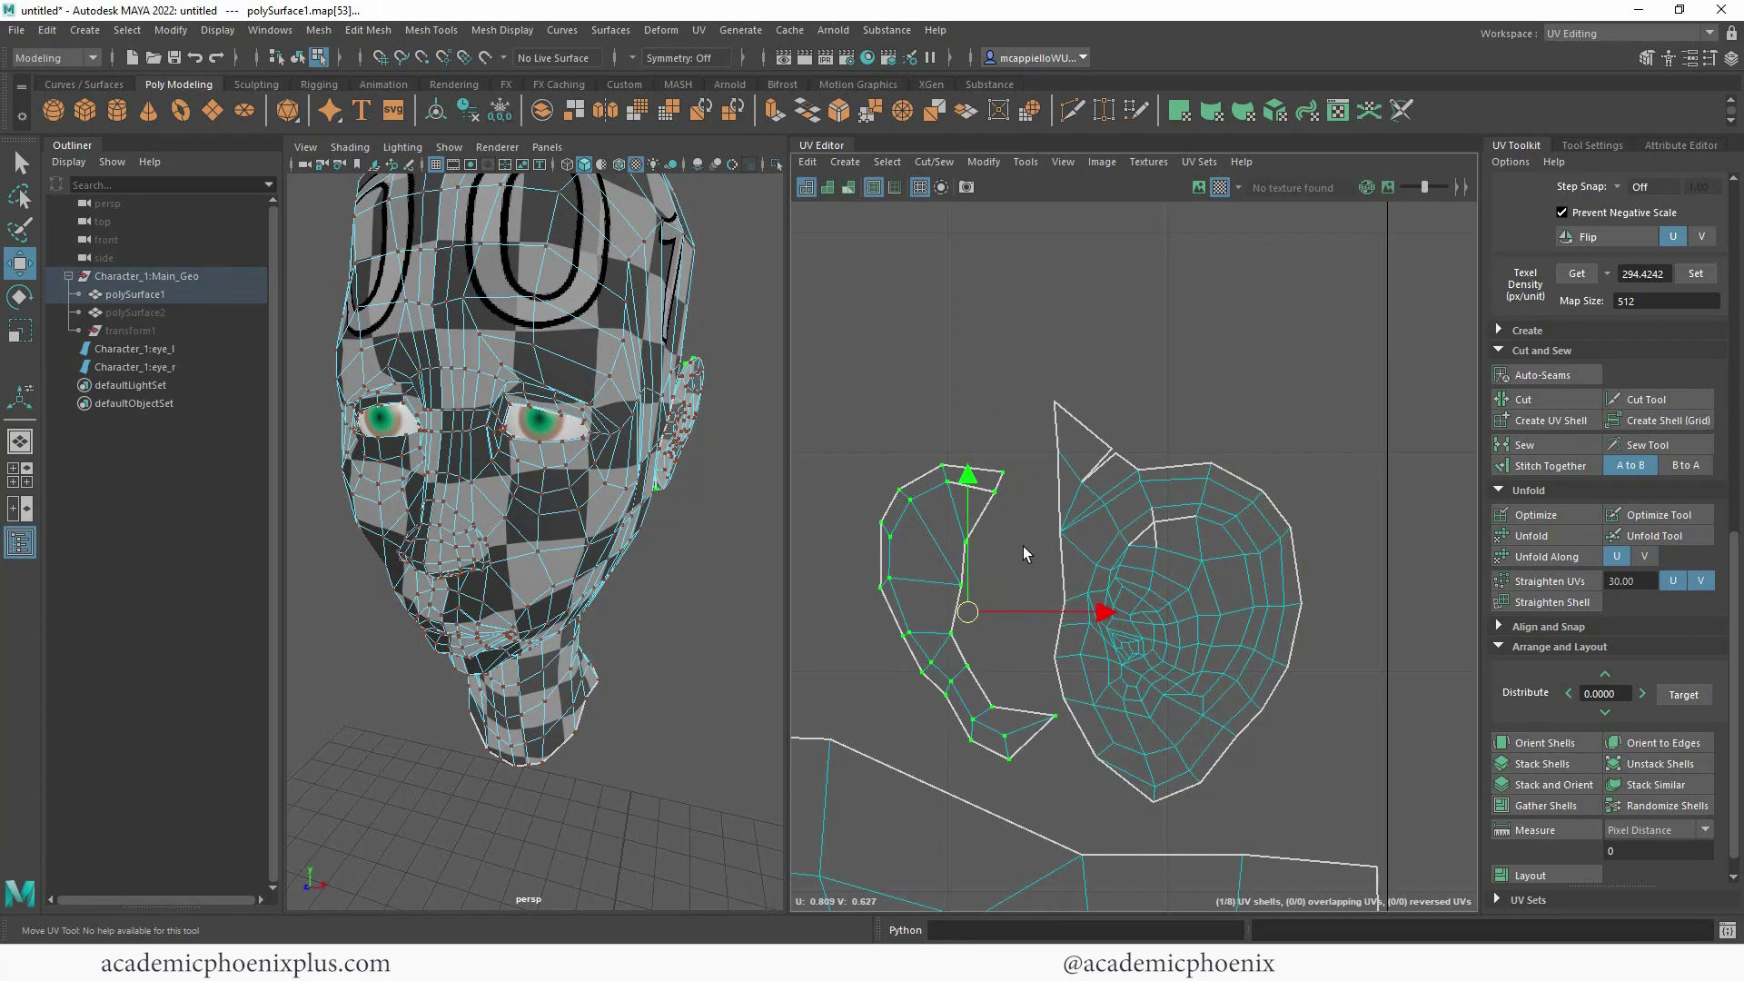
- Attach the small triangular piece to the upper edge of the right ear shell outside UV space
alt+middle_drag(829, 534, 1443, 463)
alt+right_drag(1408, 392, 1080, 397)
alt+middle_drag(708, 392, 813, 397)
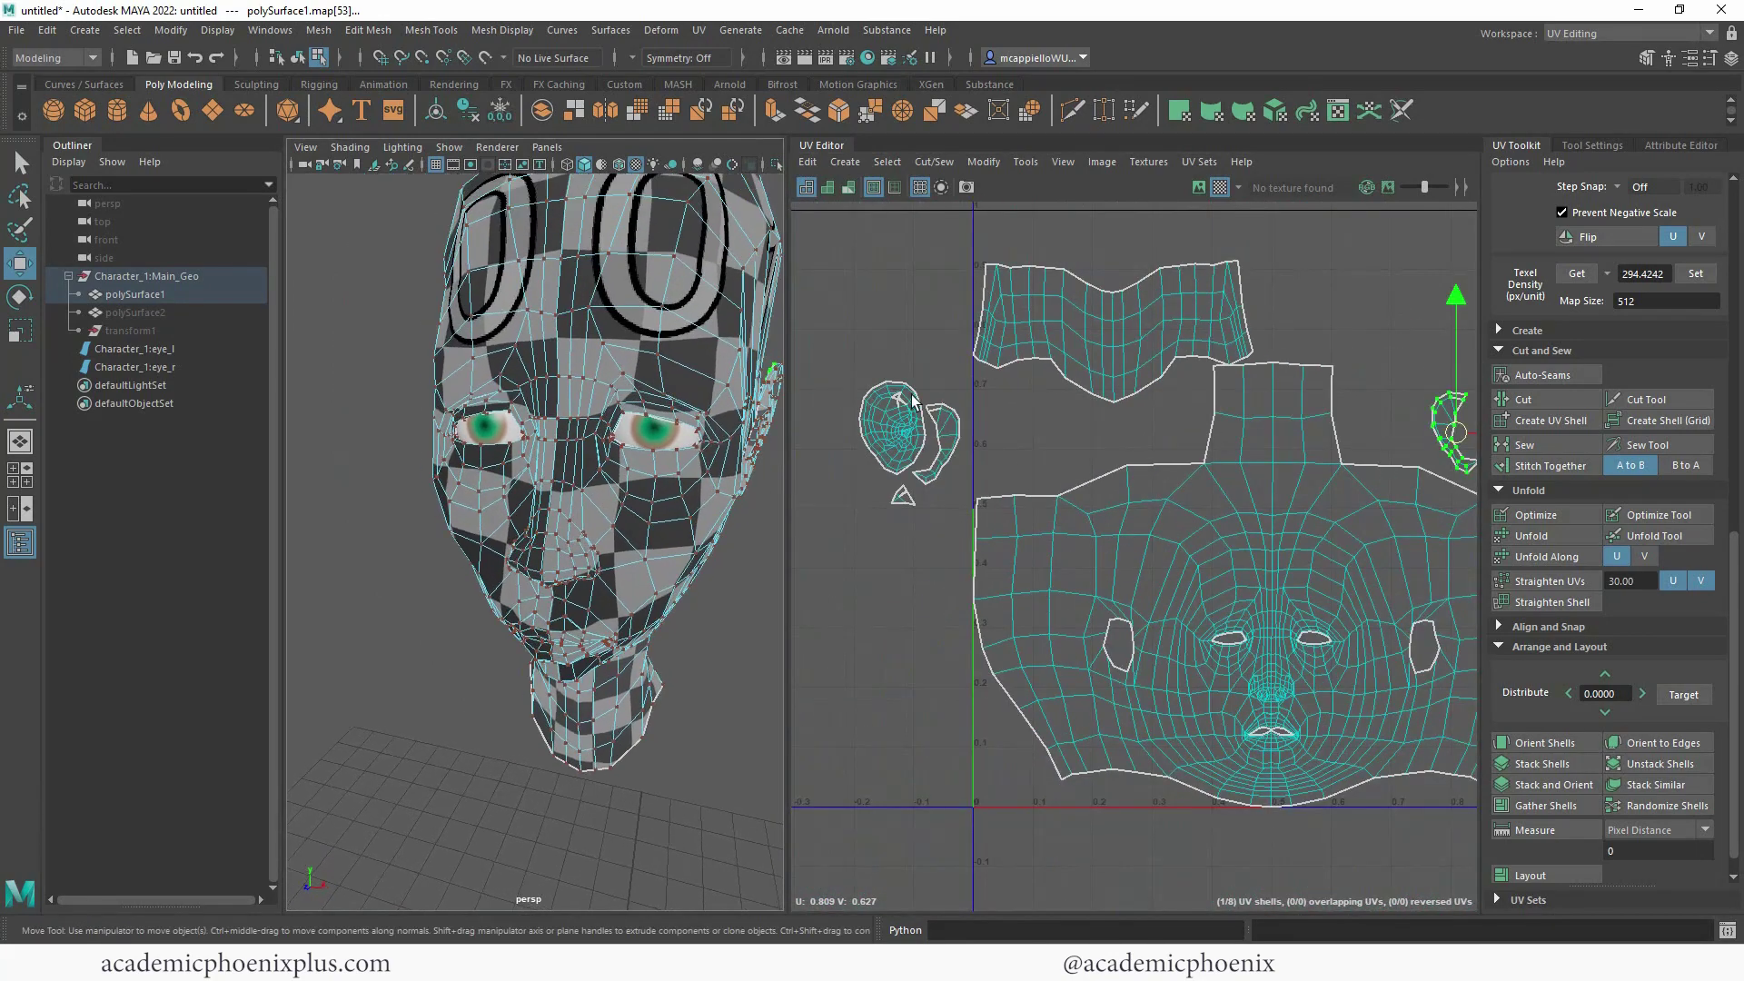
alt+drag(674, 446, 590, 462)
alt+right_drag(926, 495, 1244, 537)
alt+middle_drag(967, 513, 1087, 656)
alt+right_drag(1025, 630, 1257, 623)
mouse_move(980, 673)
right_down()
mouse_move(987, 626)
mouse_move(972, 700)
right_up()
click(987, 633)
key(w)
shift+click(966, 651)
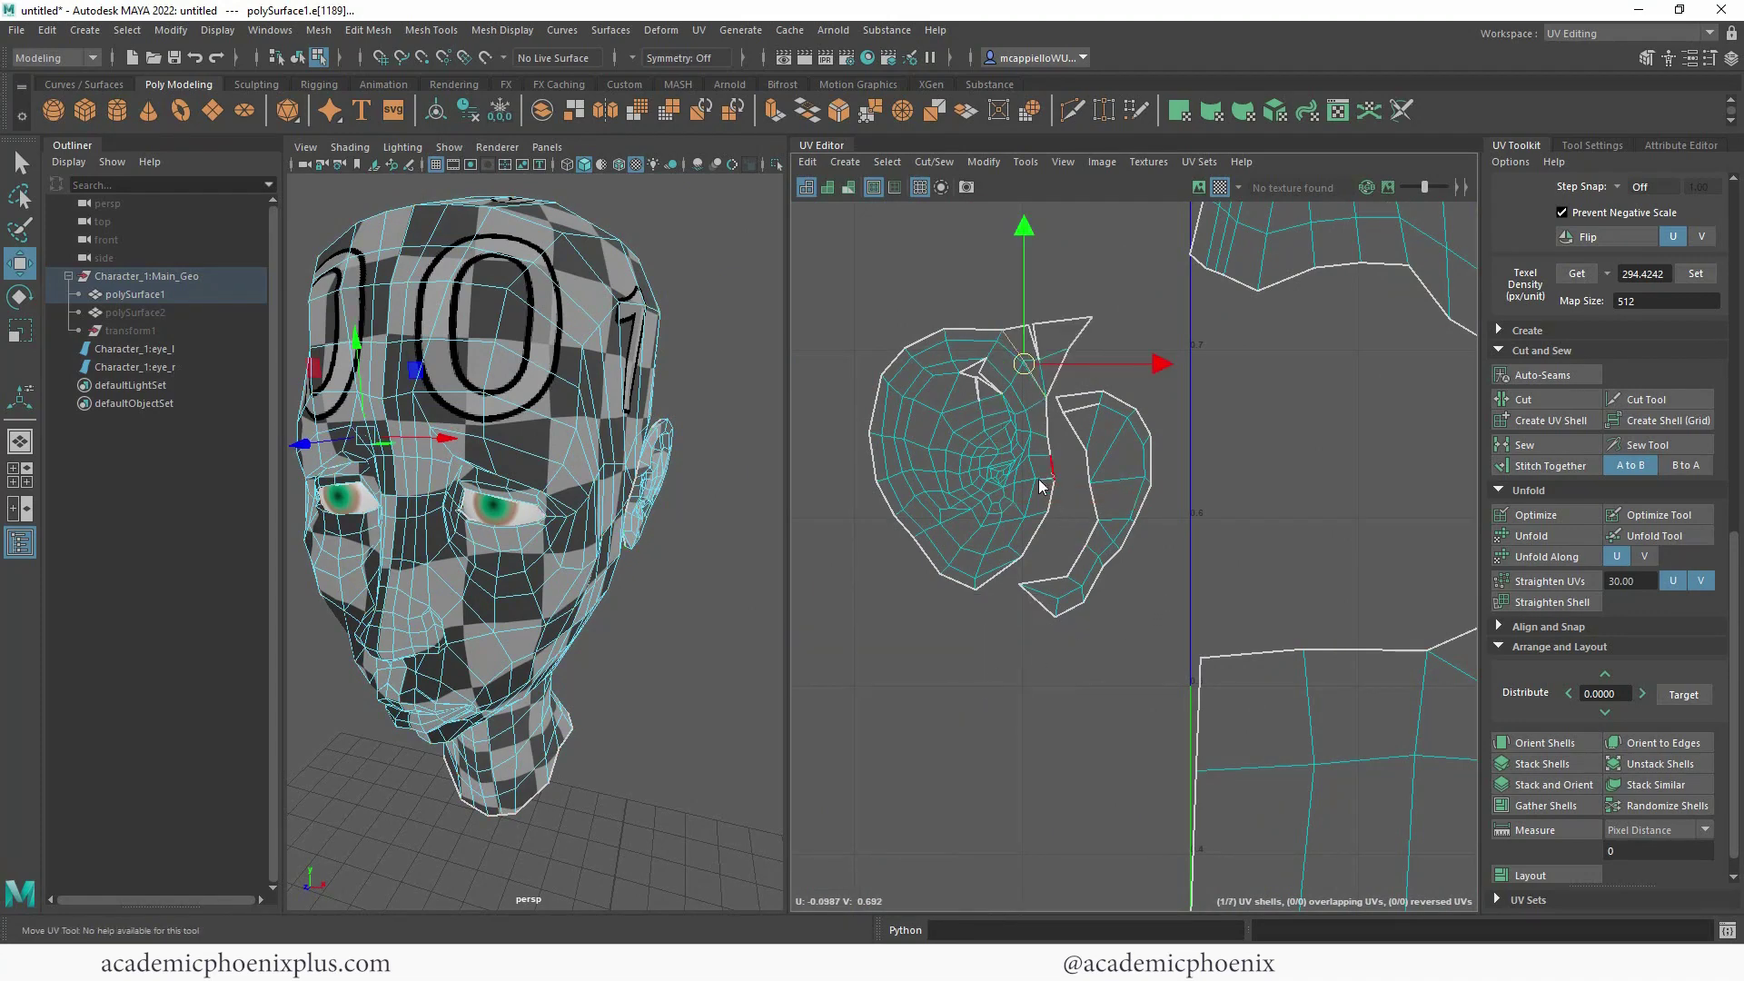
- Unfold the right ear shell and the left ear shell with their attached triangular pieces
right_drag(1050, 472, 979, 450)
click(979, 457)
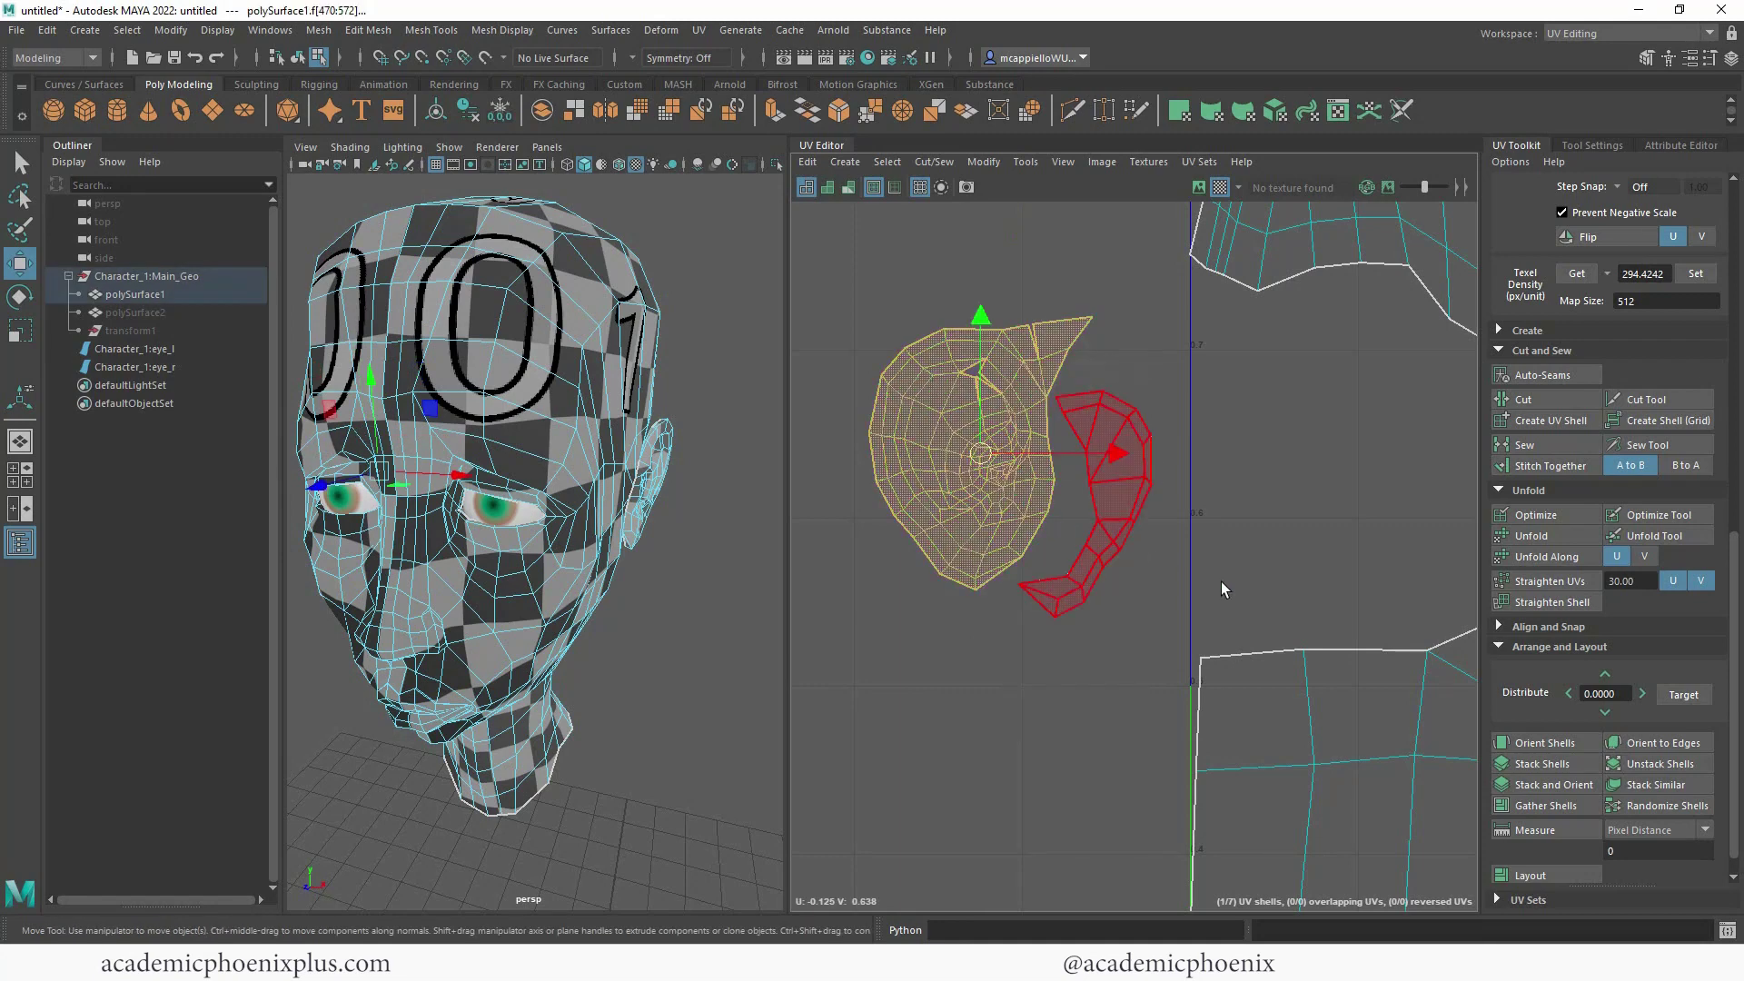
click(1518, 537)
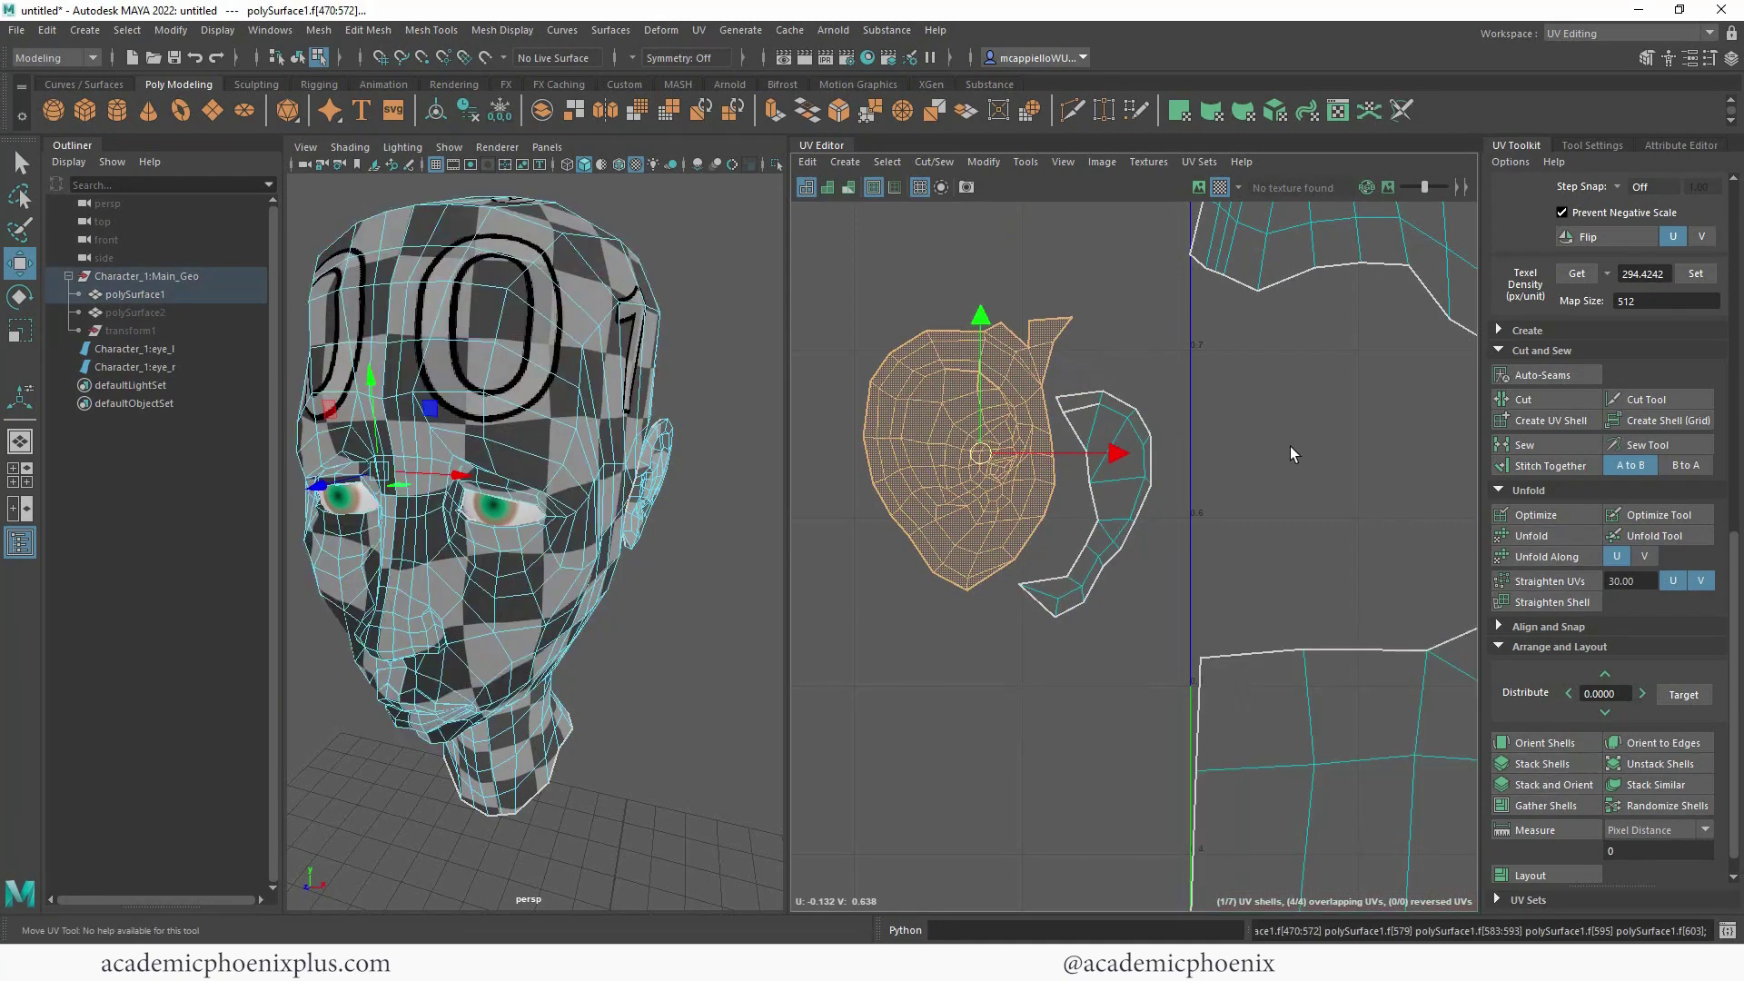
alt+middle_drag(1290, 445, 763, 505)
alt+middle_drag(1290, 513, 736, 532)
click(1154, 543)
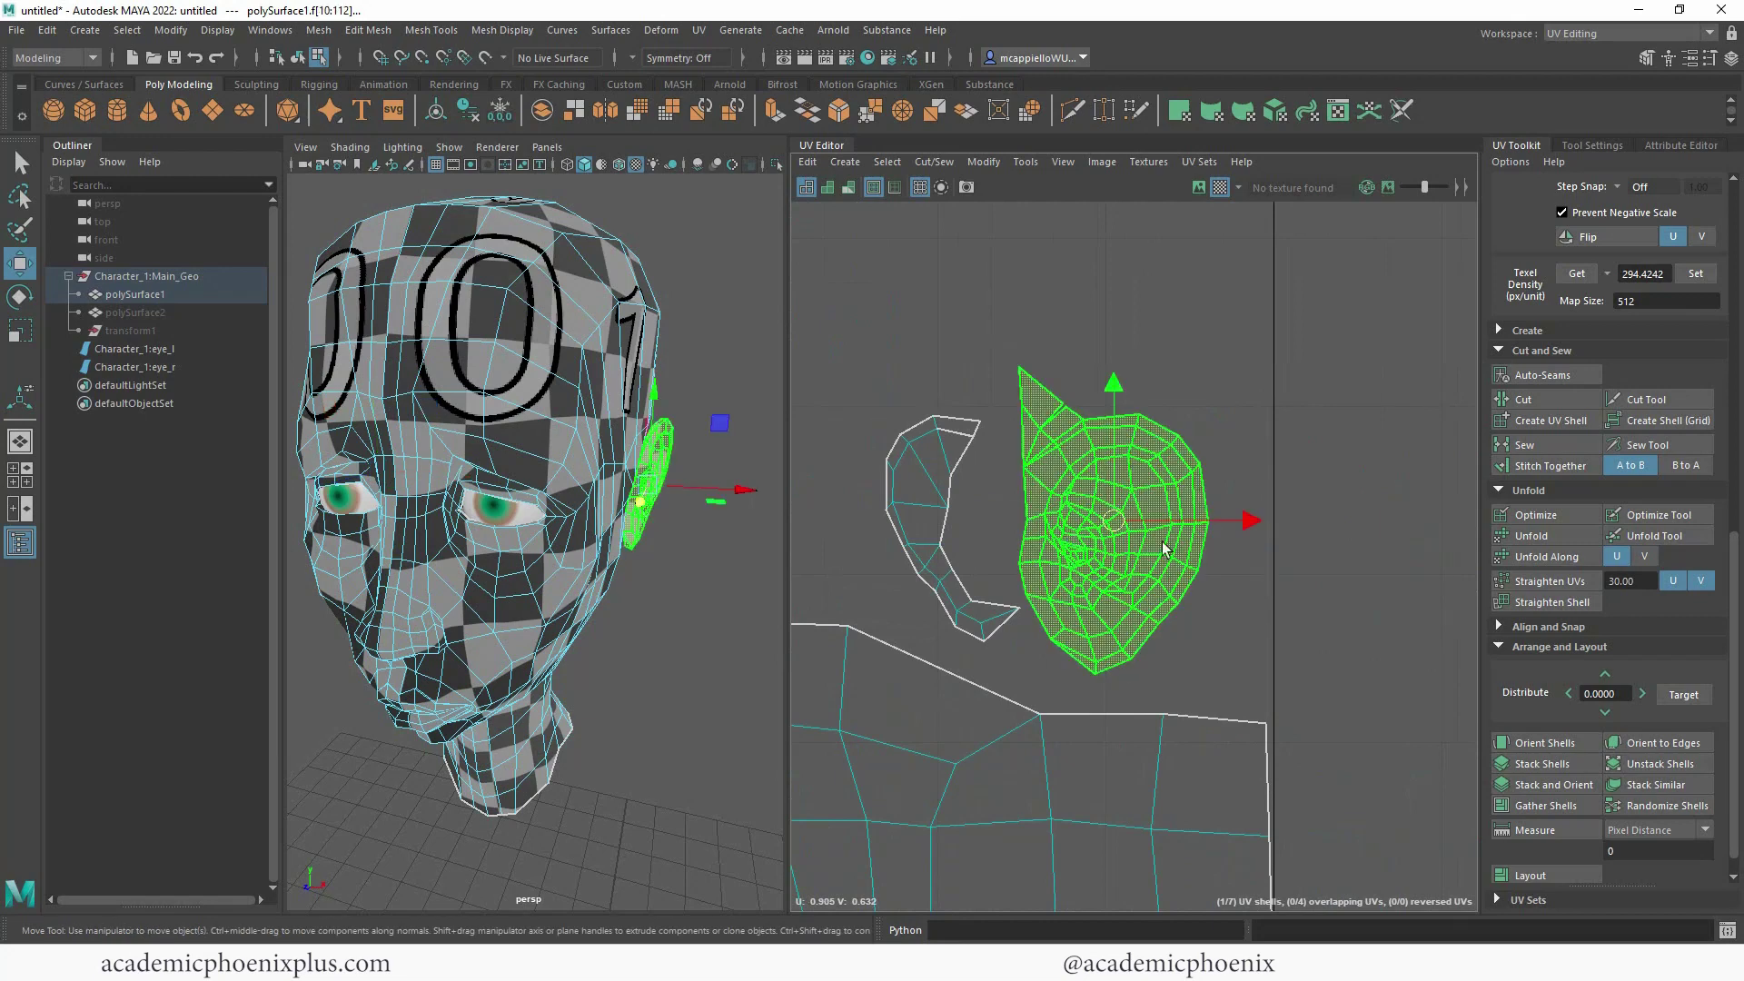
click(1544, 537)
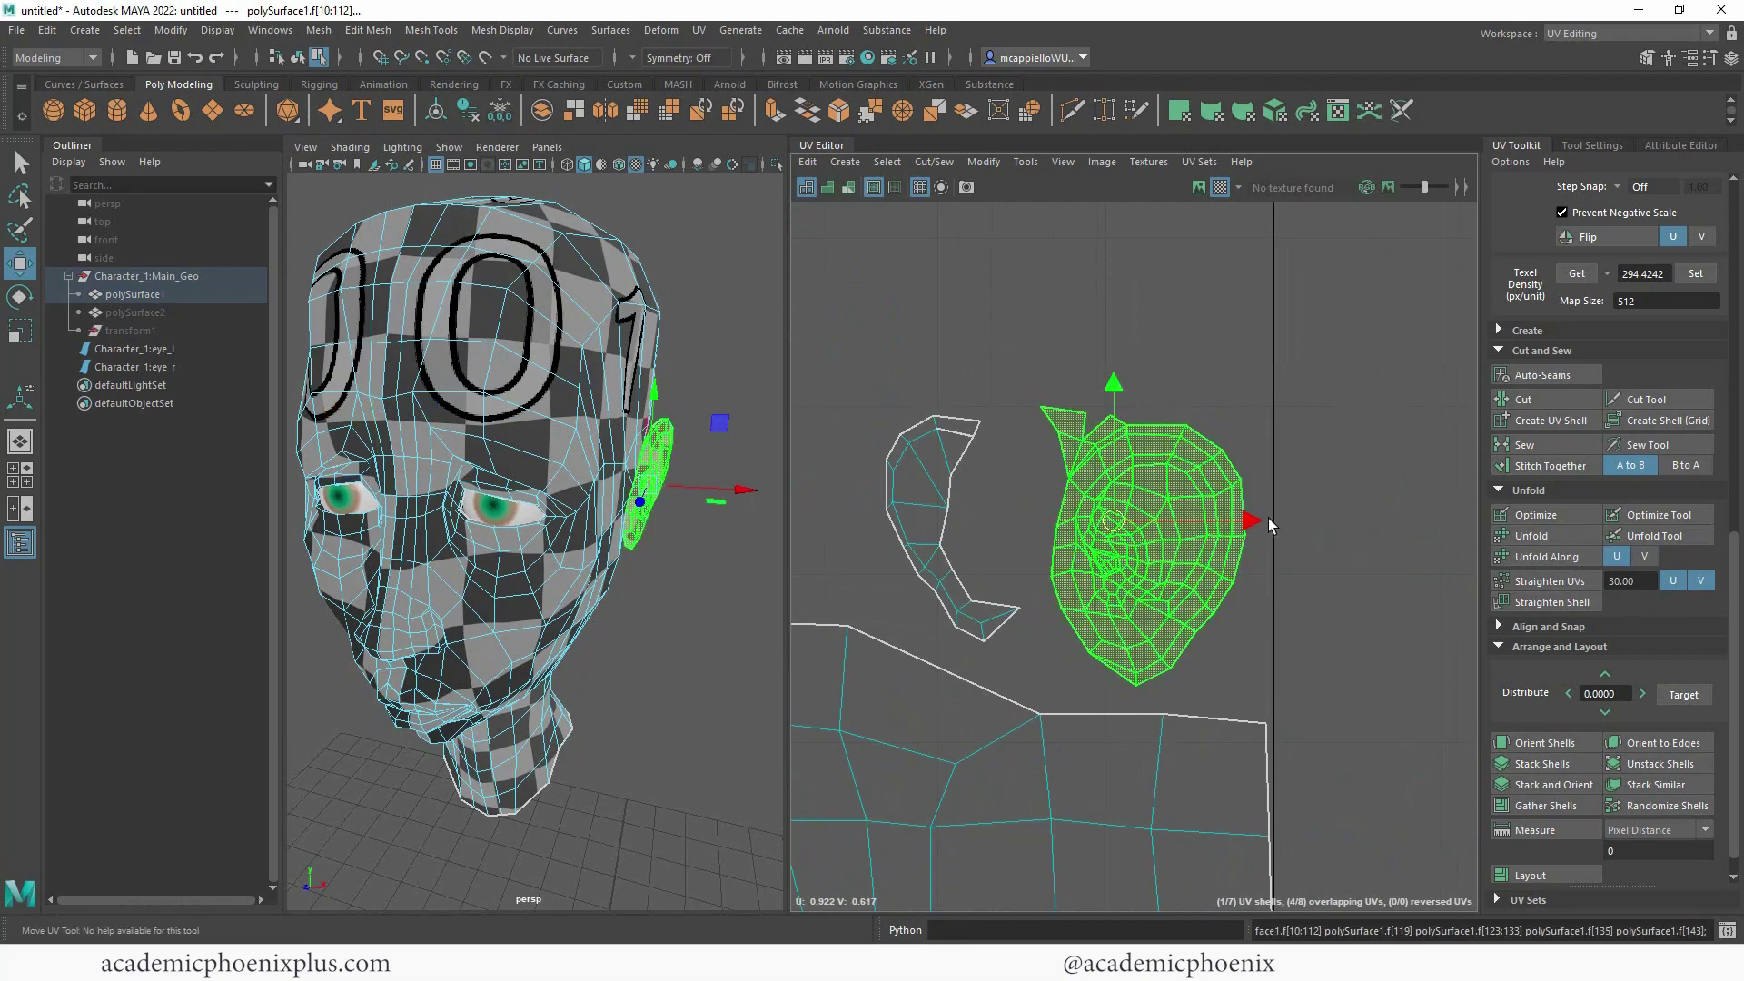
- Select the right ear shell and its crescent together and move them back inside UV space above the face's upper left edge
scroll(1270, 525, down, 8)
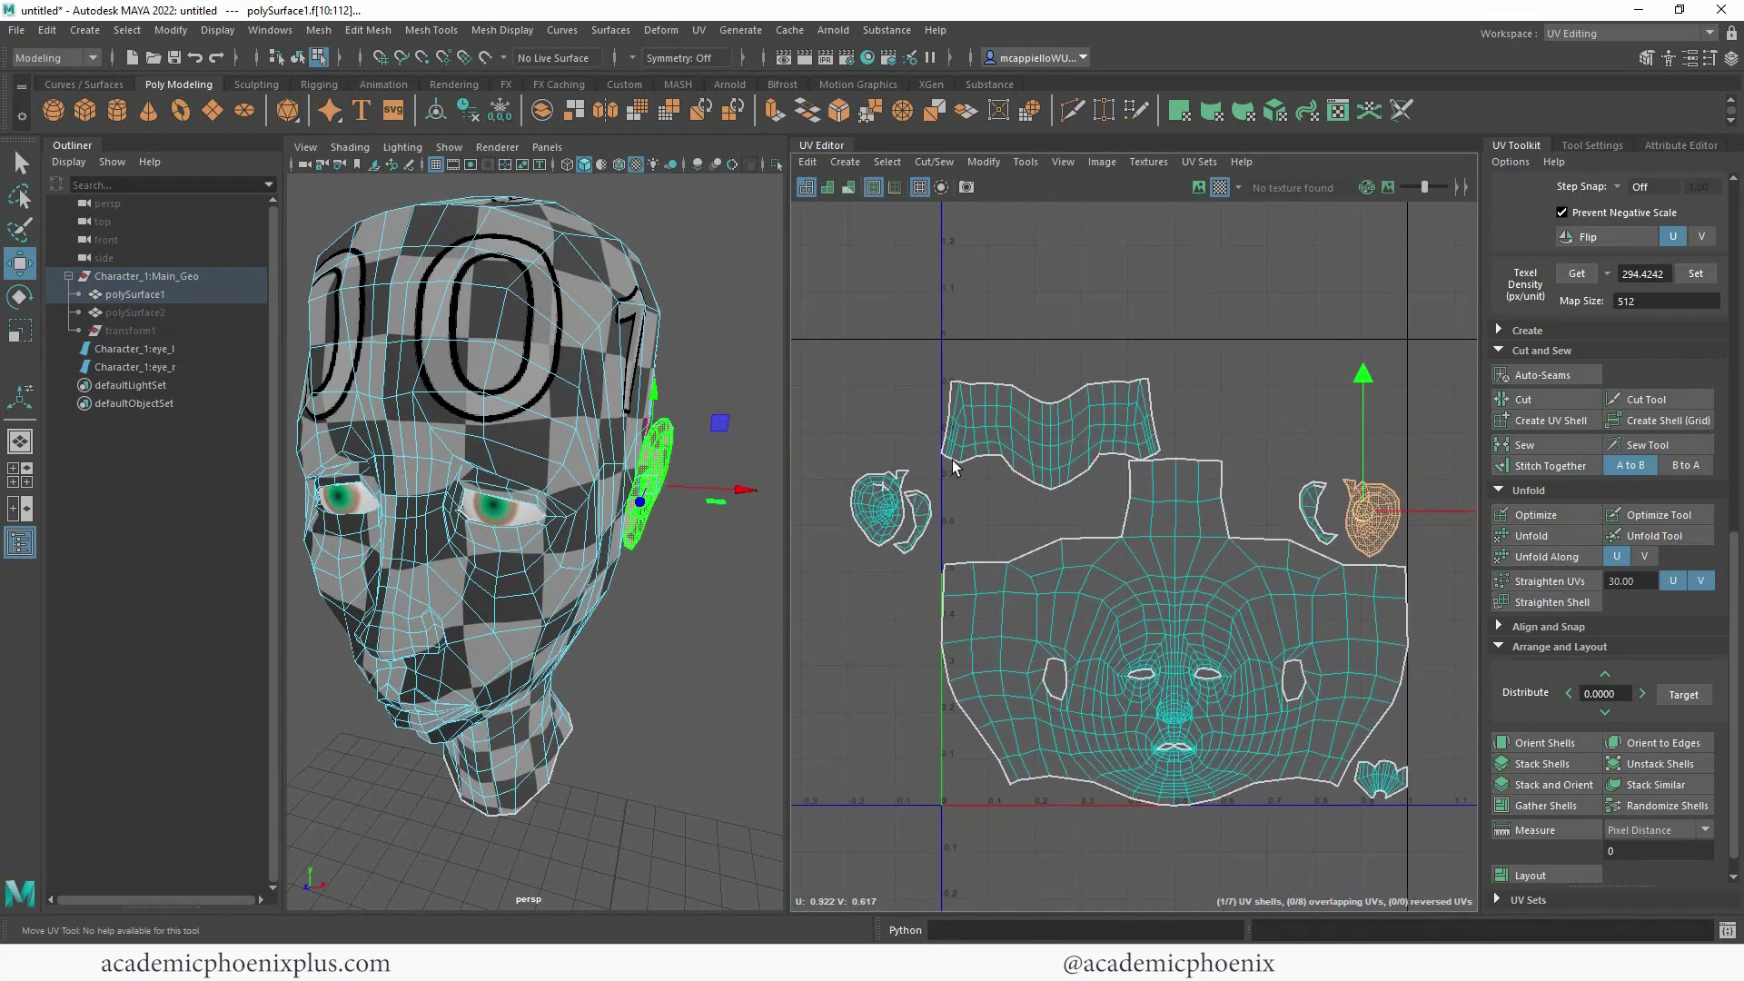
right_drag(896, 514, 996, 521)
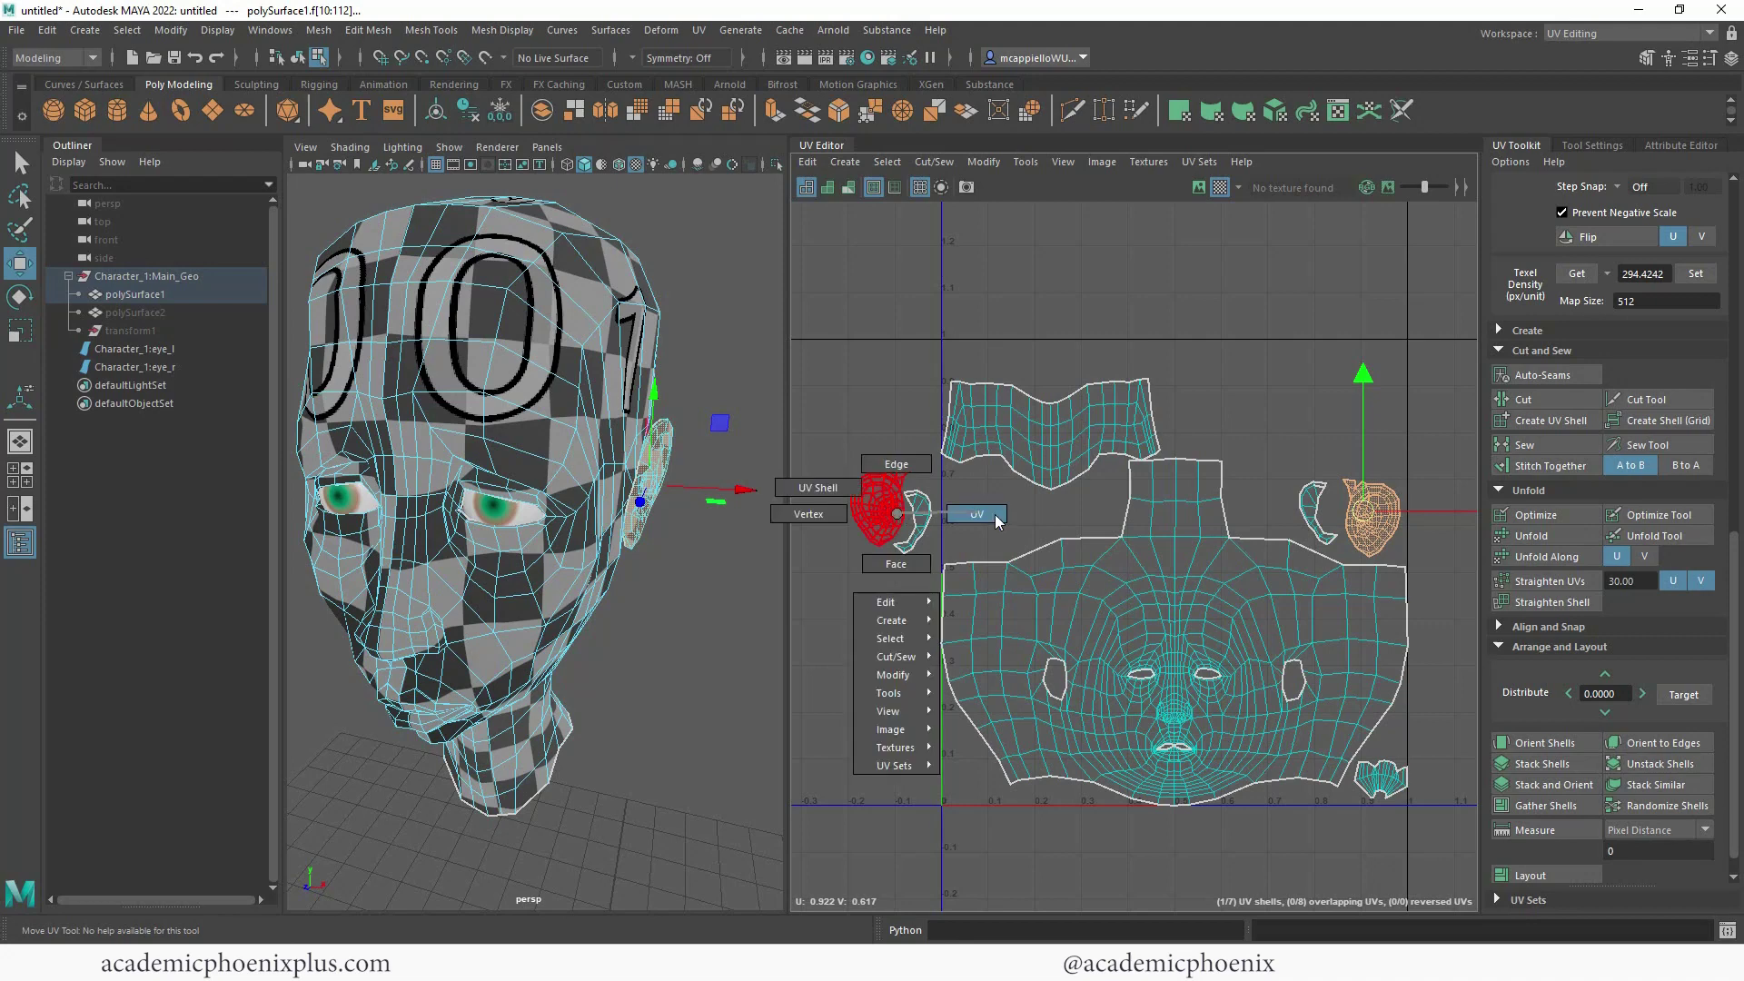
right_drag(891, 514, 819, 487)
click(886, 517)
shift+click(913, 519)
drag(900, 520, 995, 521)
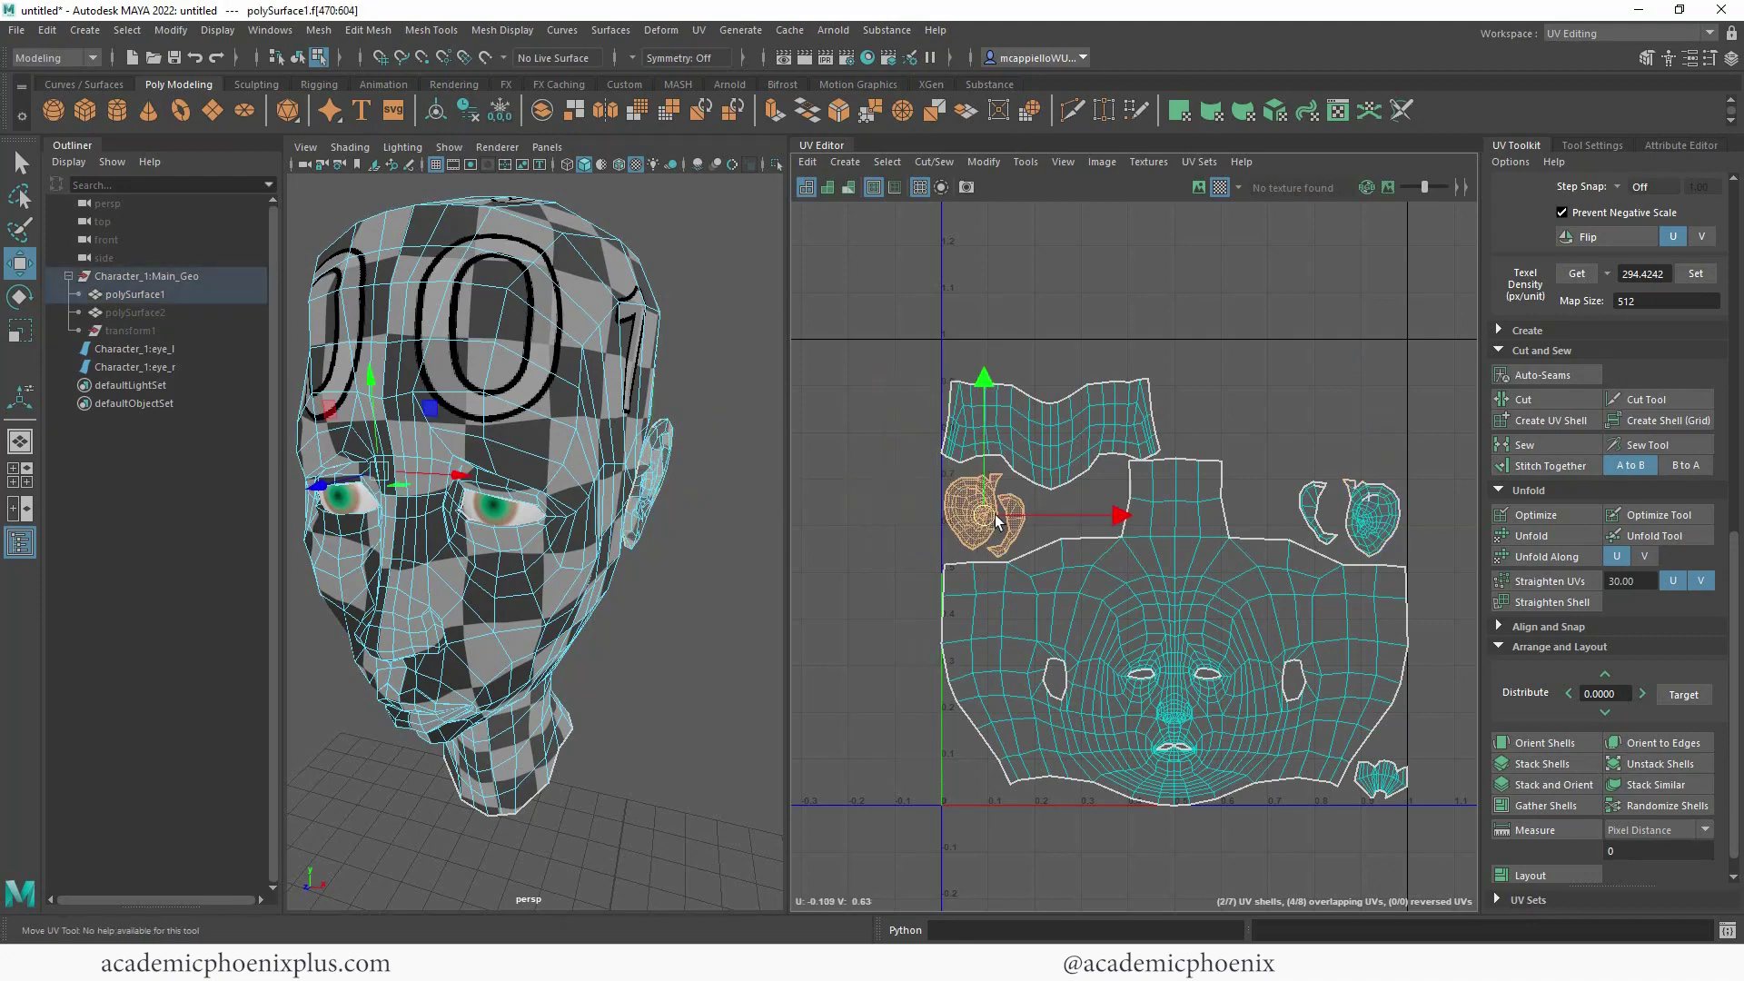
- Move the face shell up to the upper edge of UV space and scale it down slightly to fit inside
click(1153, 688)
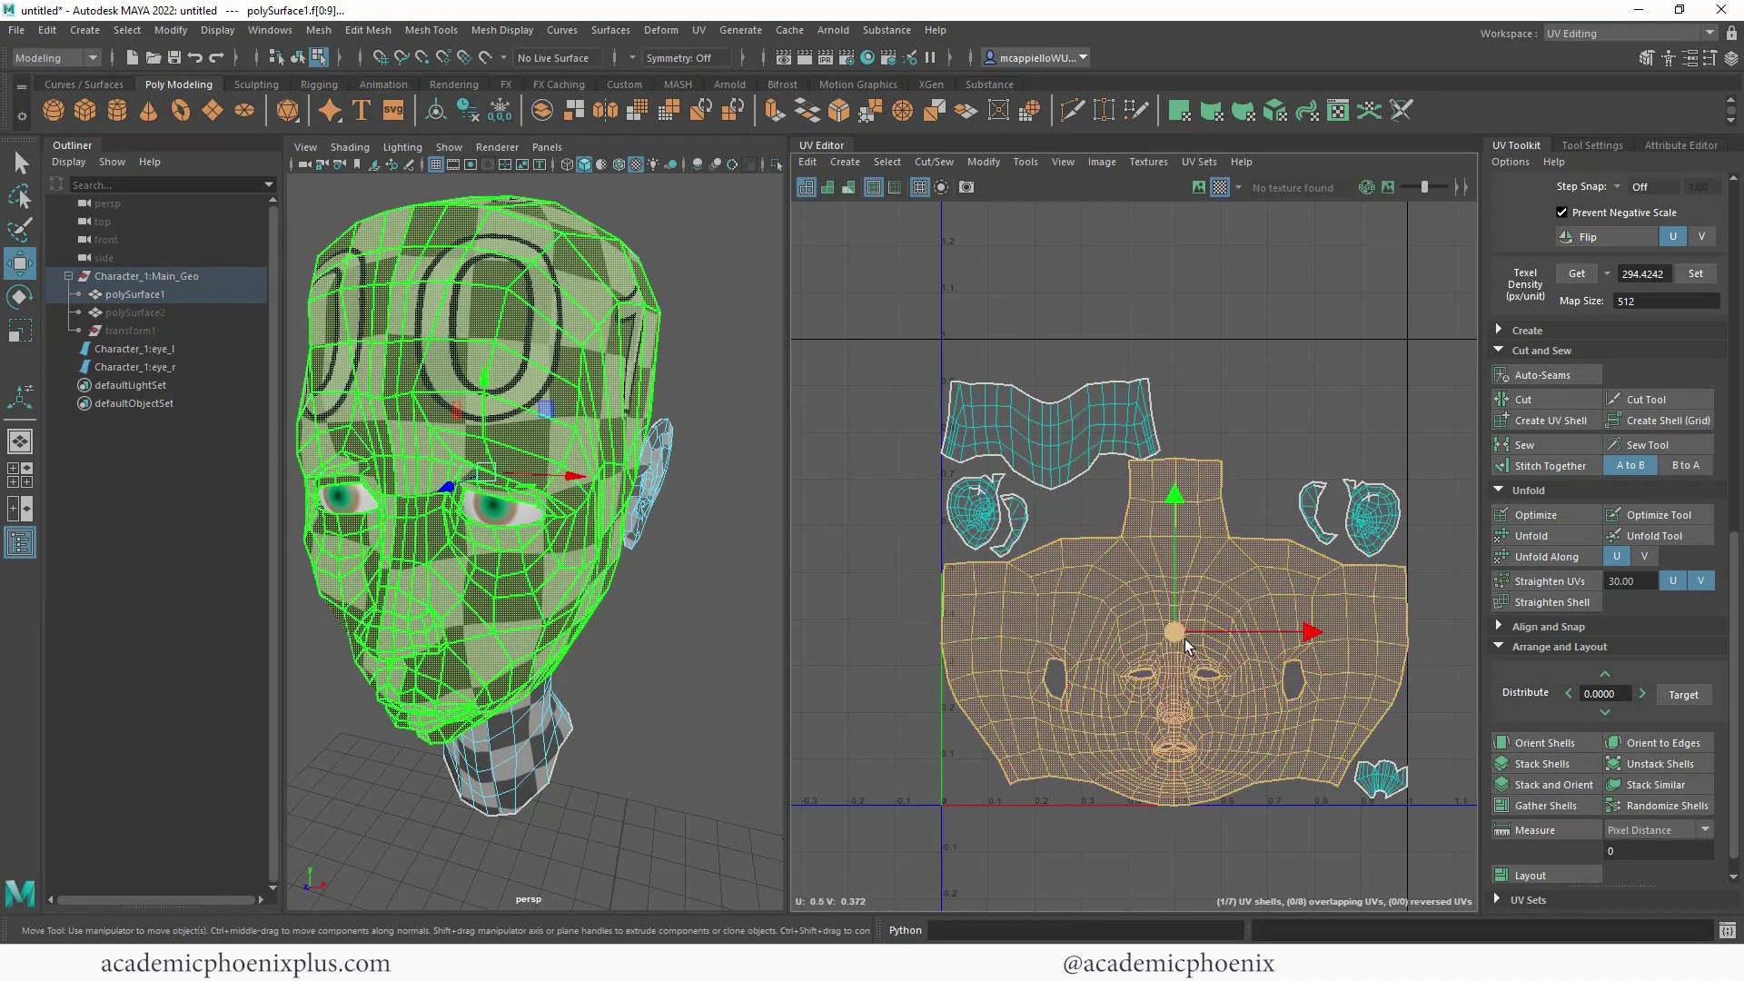
drag(1184, 639, 1164, 515)
key(r)
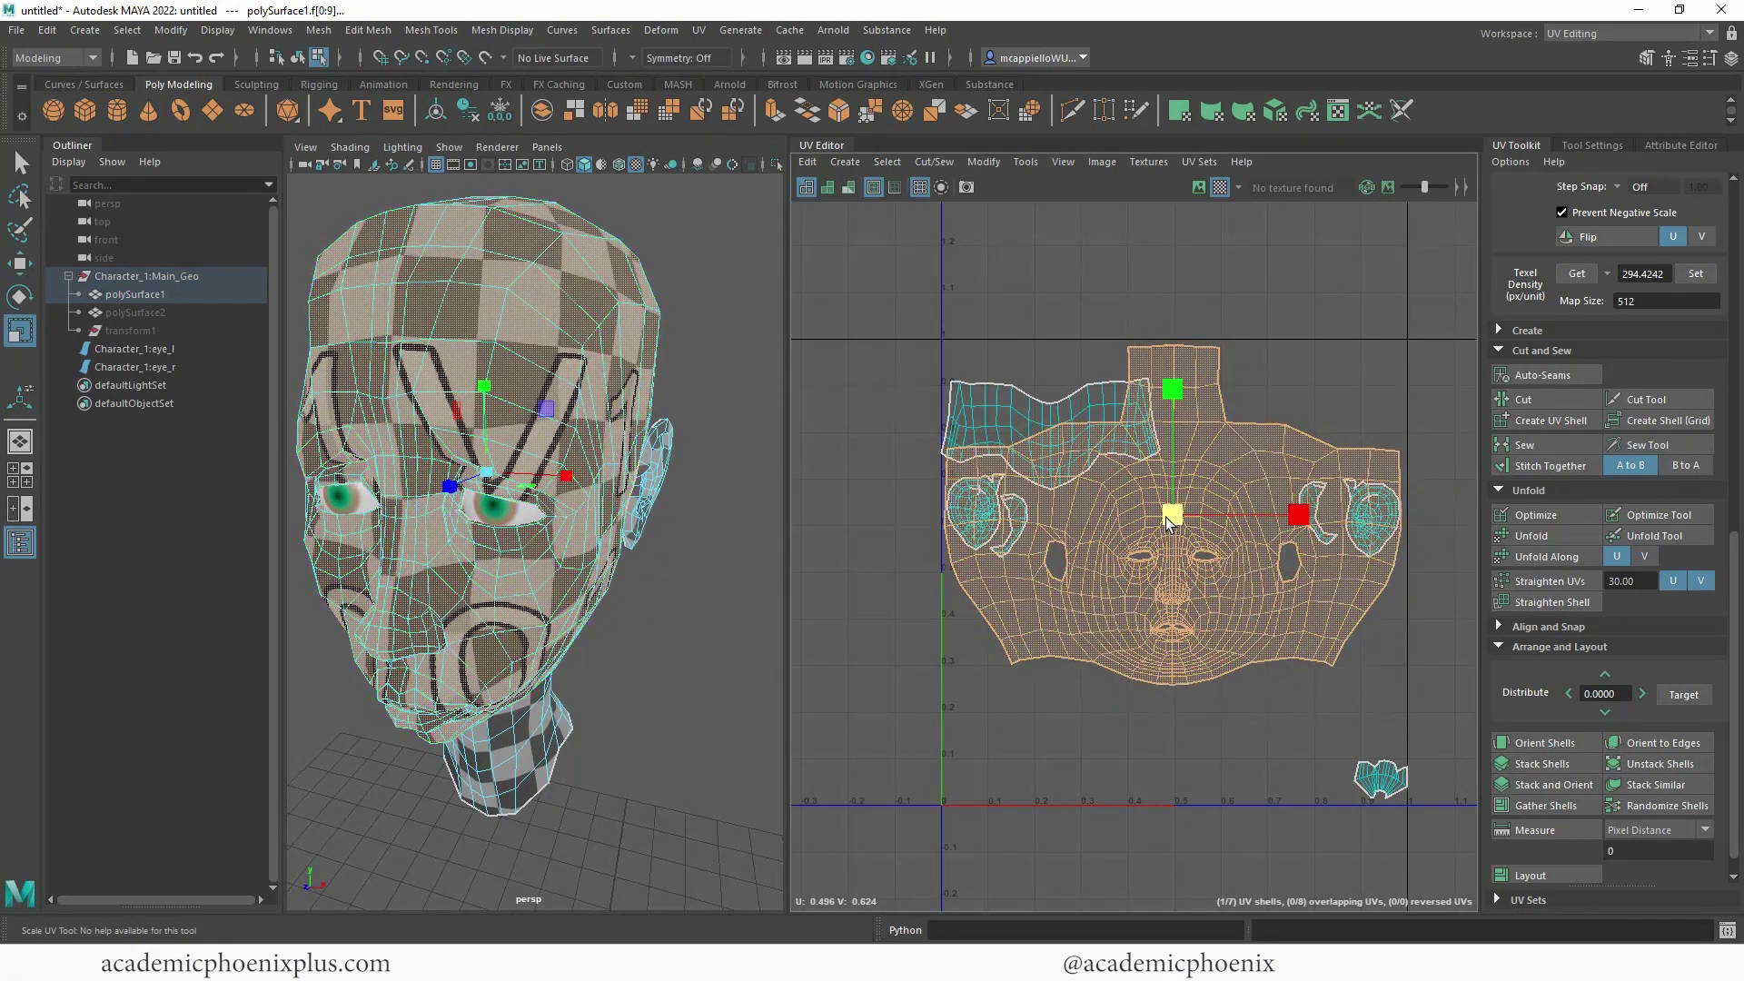
- Move the neck shell into the empty area directly beneath the face shell's chin, inside UV space
click(1035, 414)
drag(1037, 434, 1146, 707)
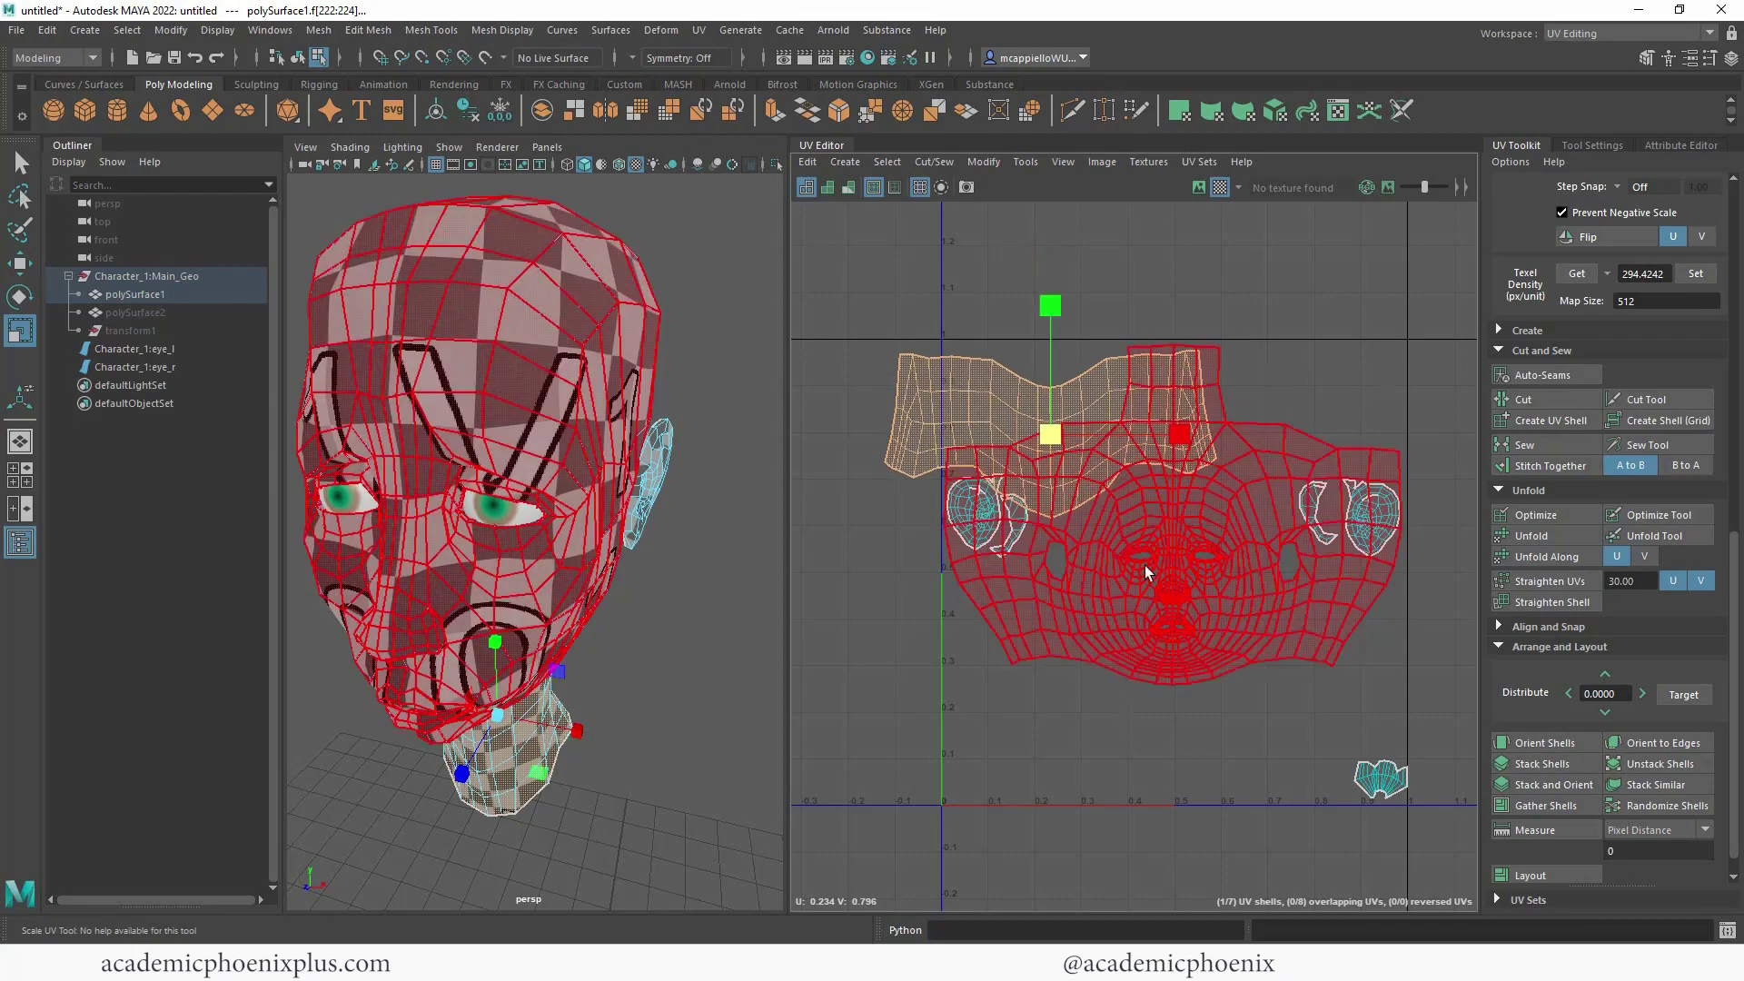
key(w)
drag(1049, 434, 1167, 739)
- Move both ear shells with their crescents above the face's upper corners and nudge the small lower-right corner shell inward
click(994, 510)
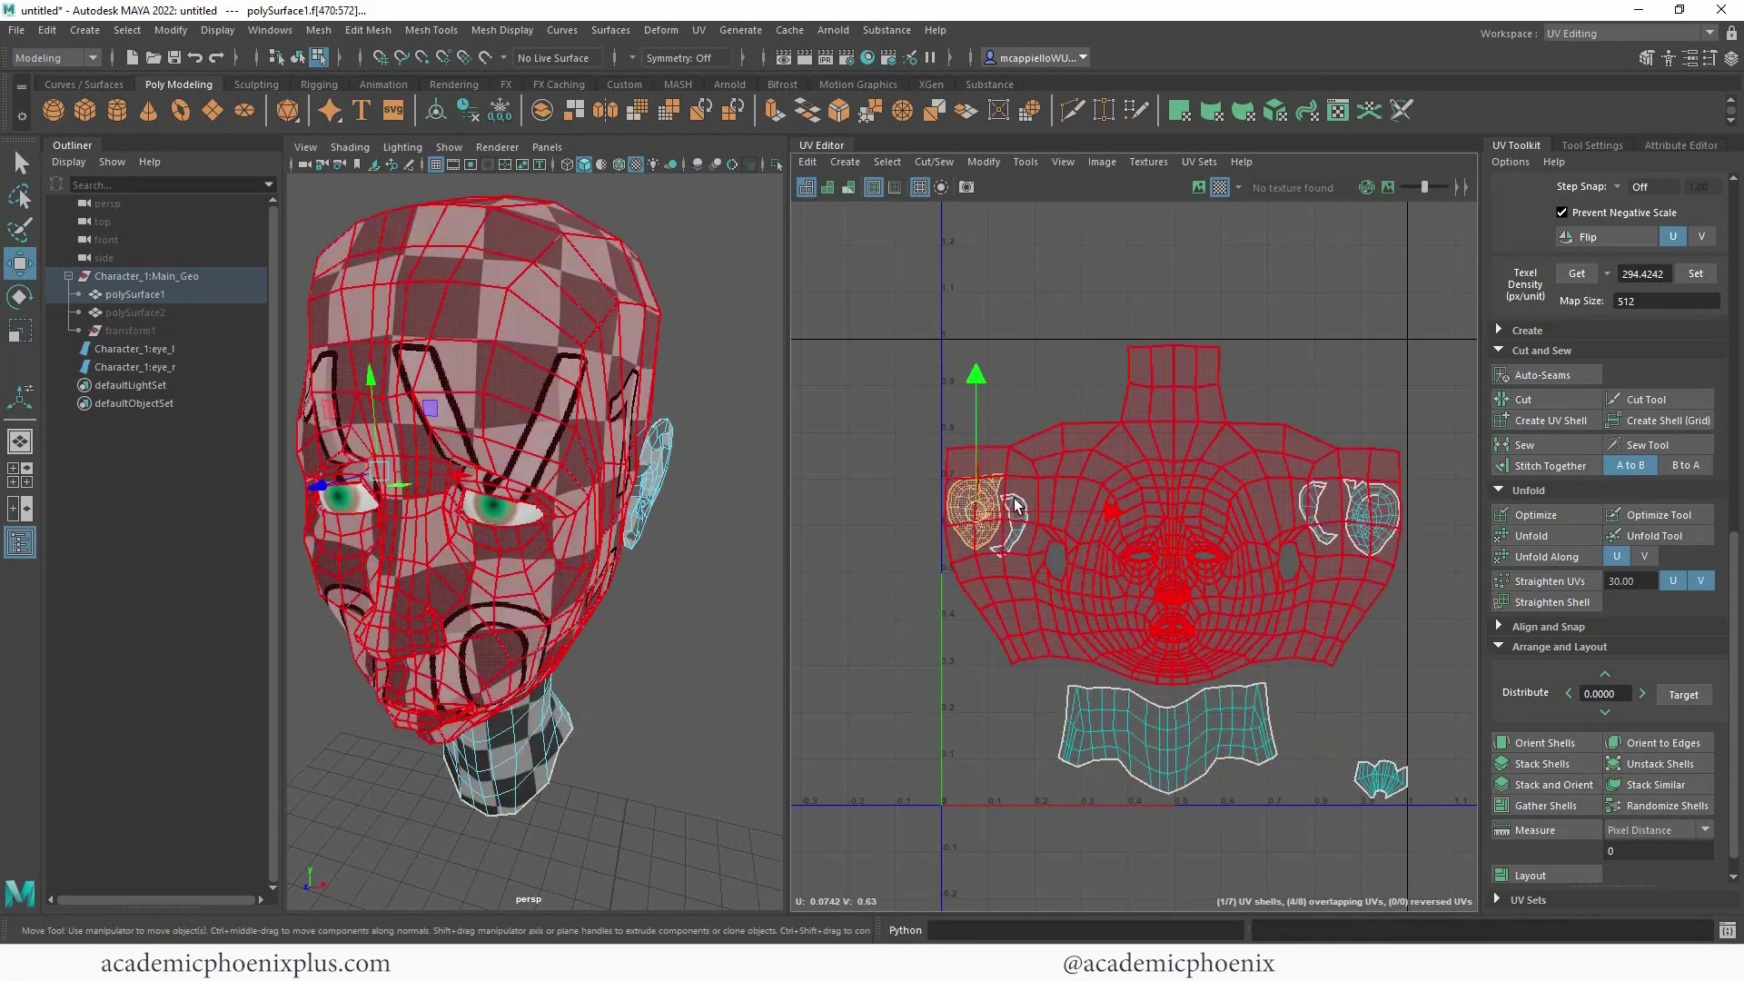
drag(996, 505, 992, 391)
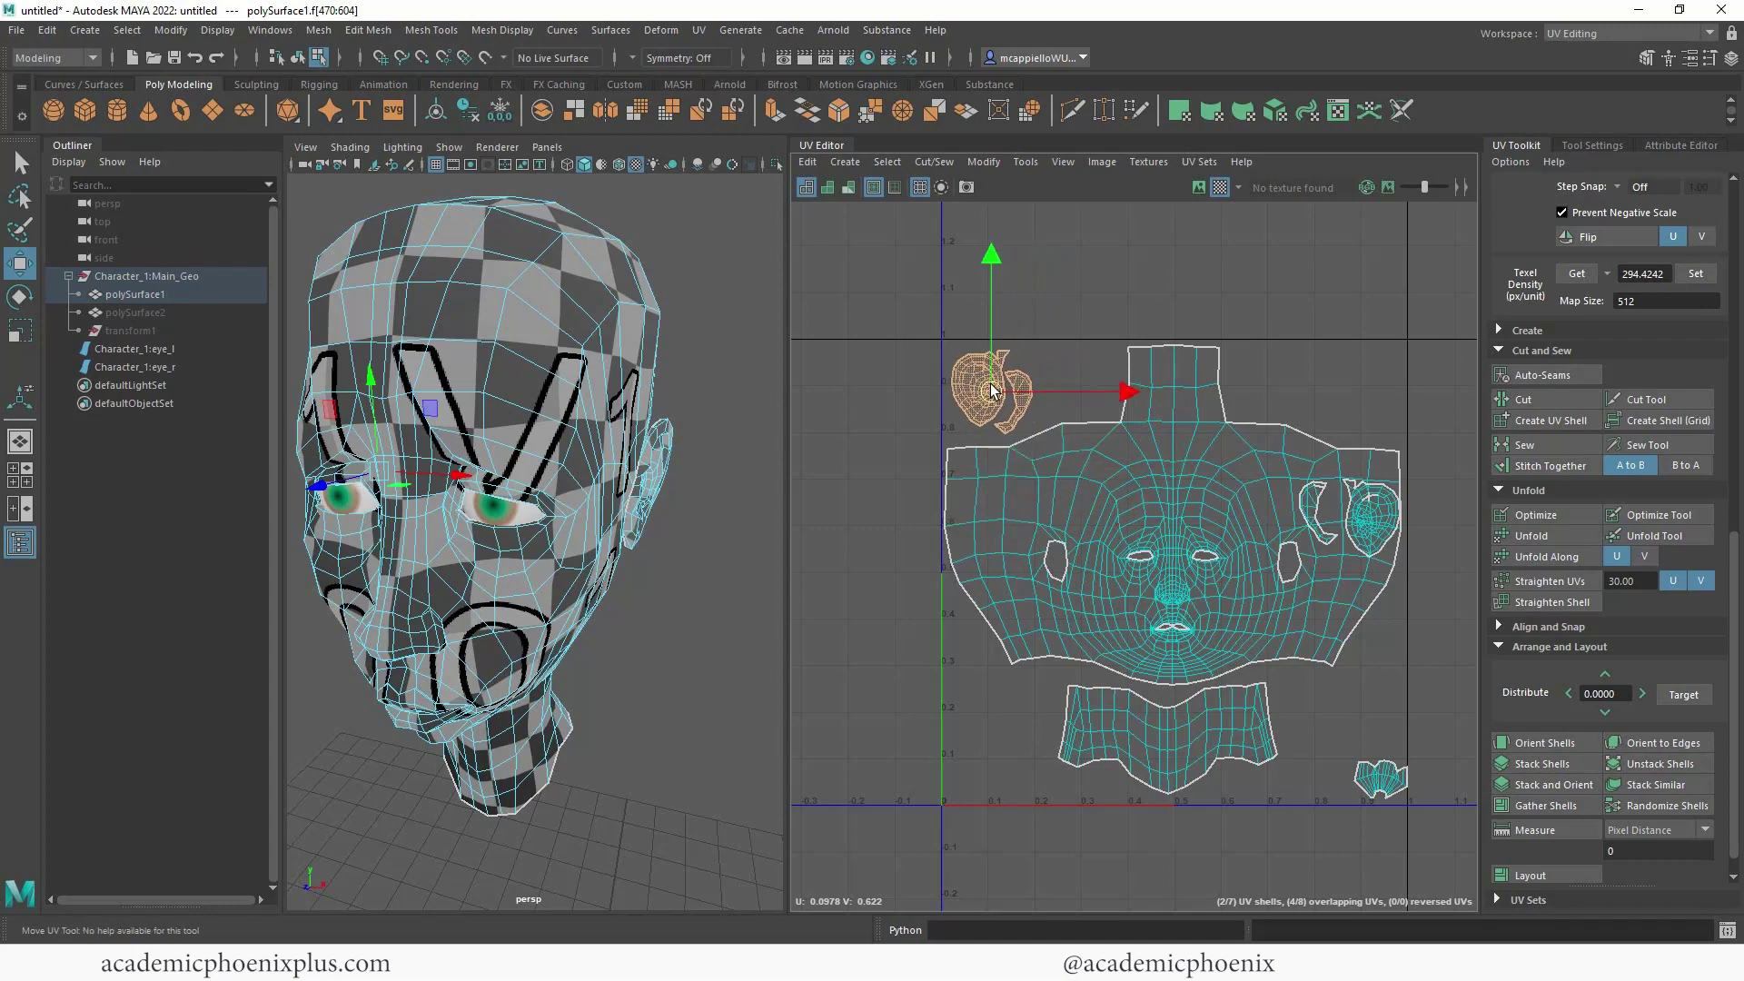
click(1367, 514)
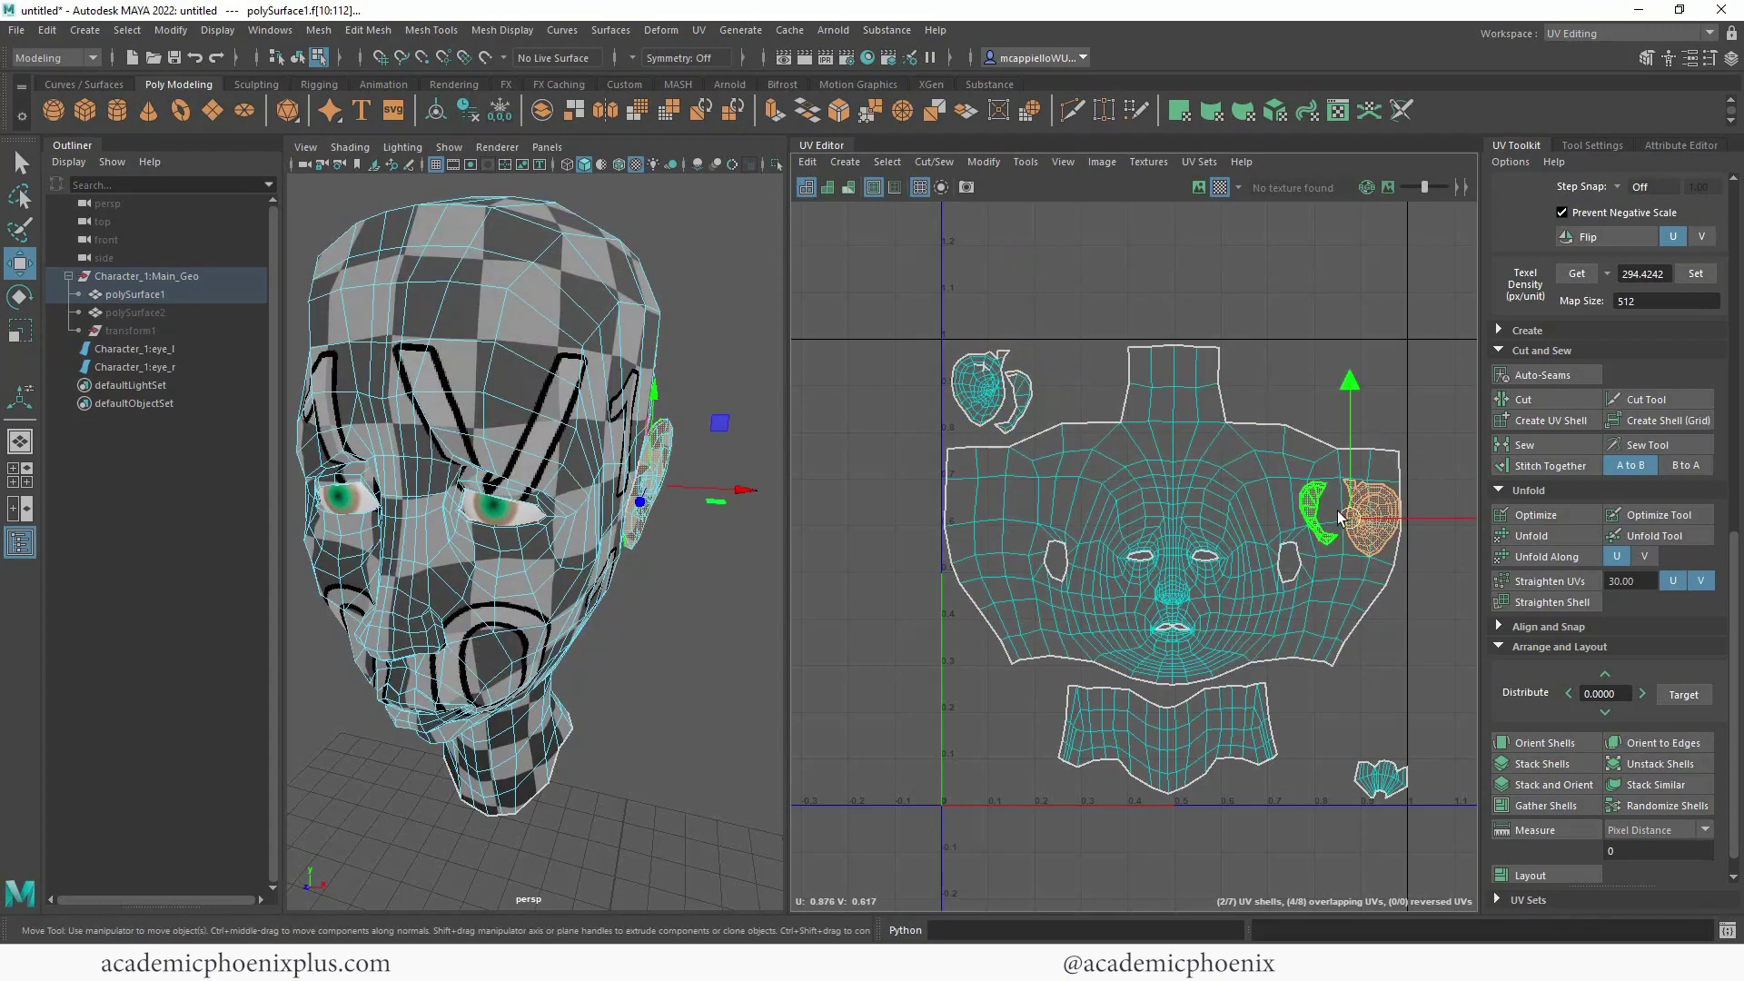
drag(1364, 513, 1332, 407)
click(1302, 378)
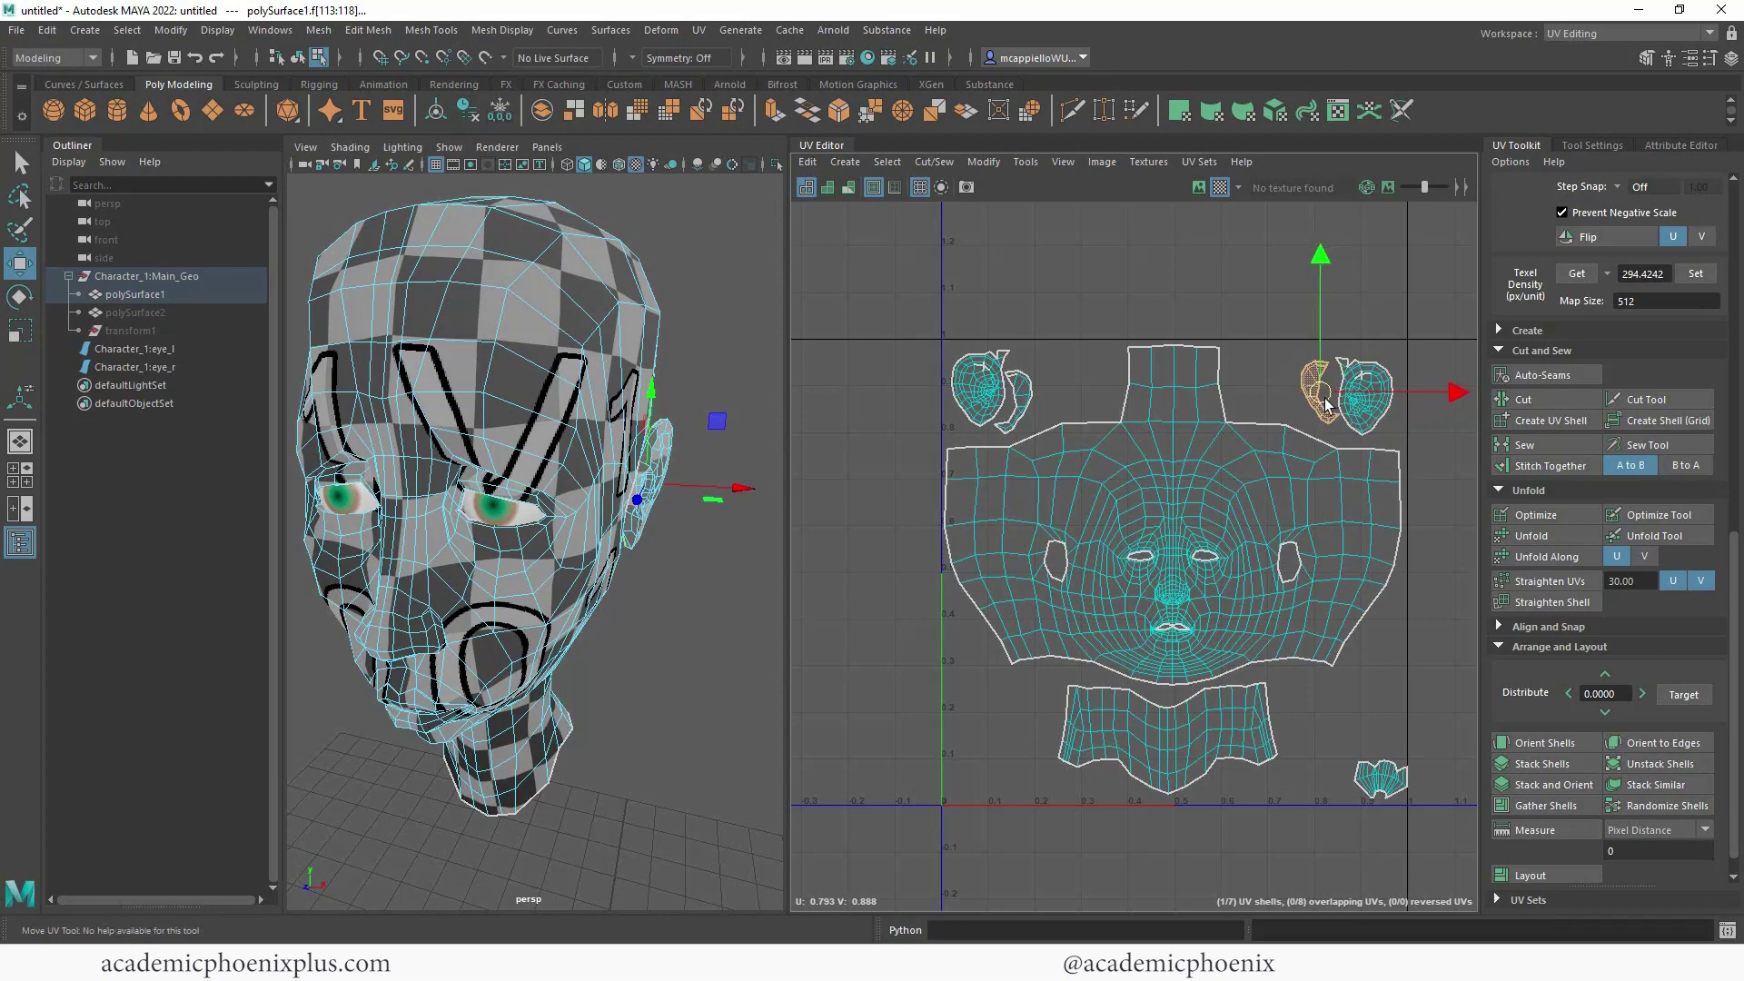
click(1382, 790)
mouse_move(1382, 789)
mouse_down()
mouse_move(1317, 779)
mouse_move(1371, 773)
mouse_up()
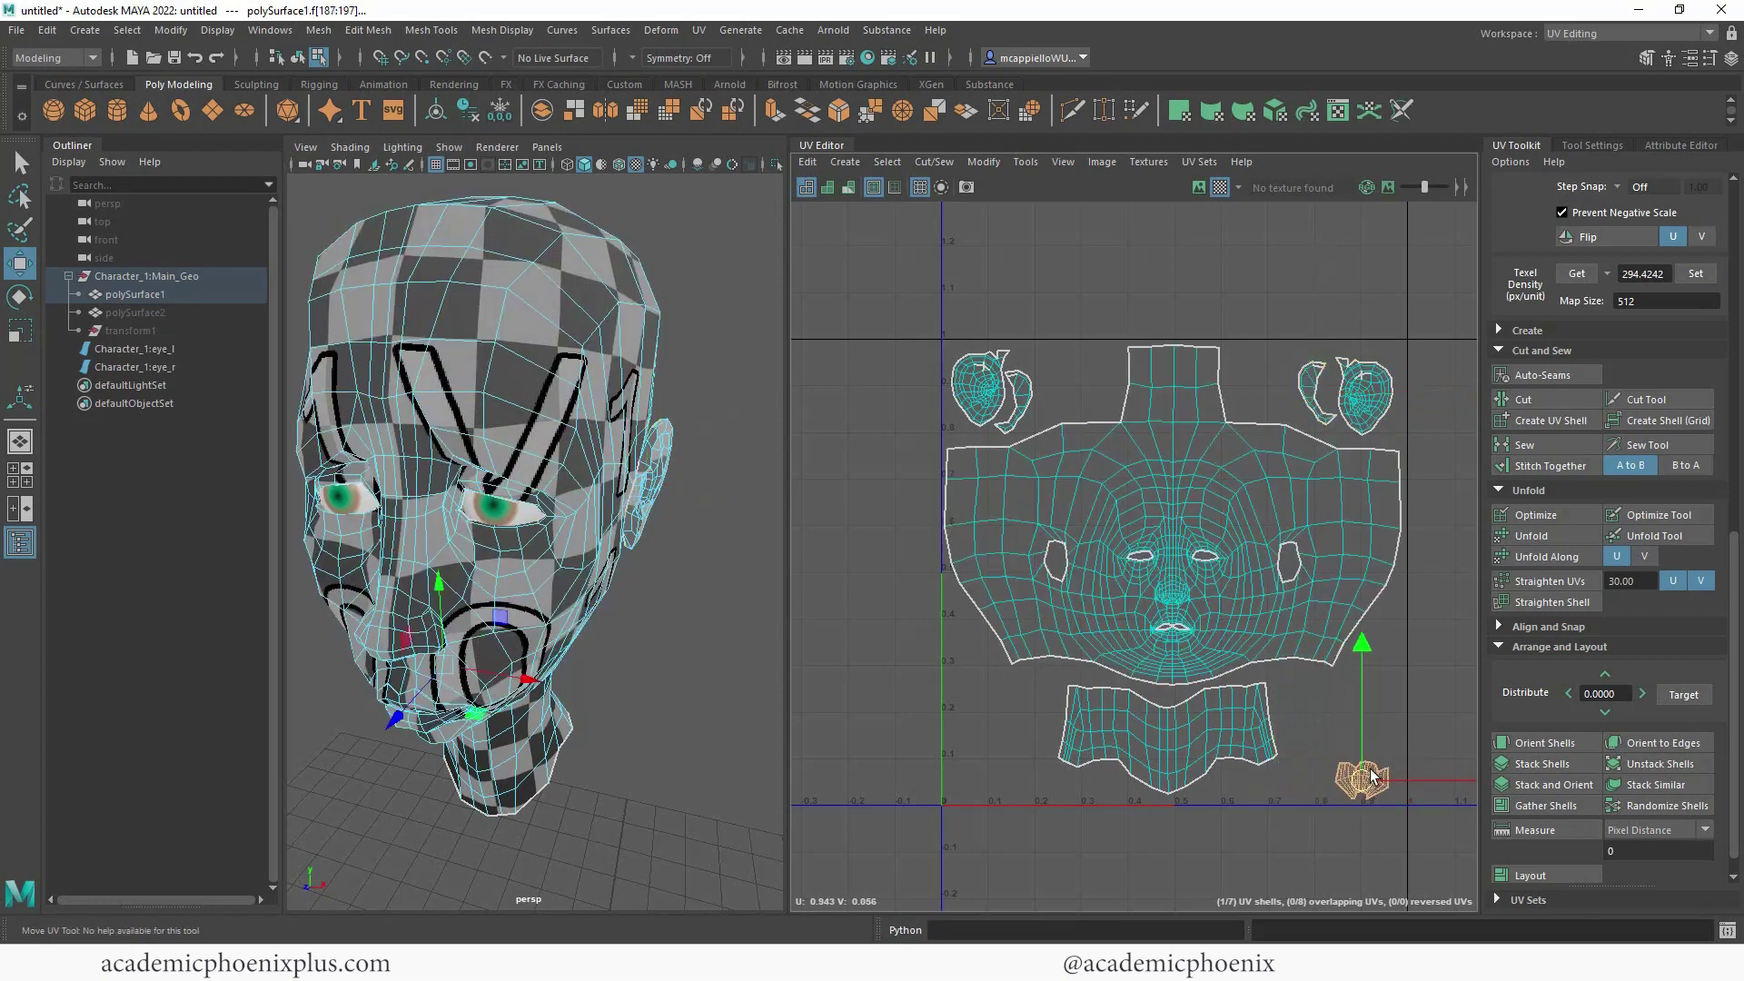
- Return the head mesh to object mode and switch to the Maya Classic workspace
alt+drag(509, 436, 597, 427)
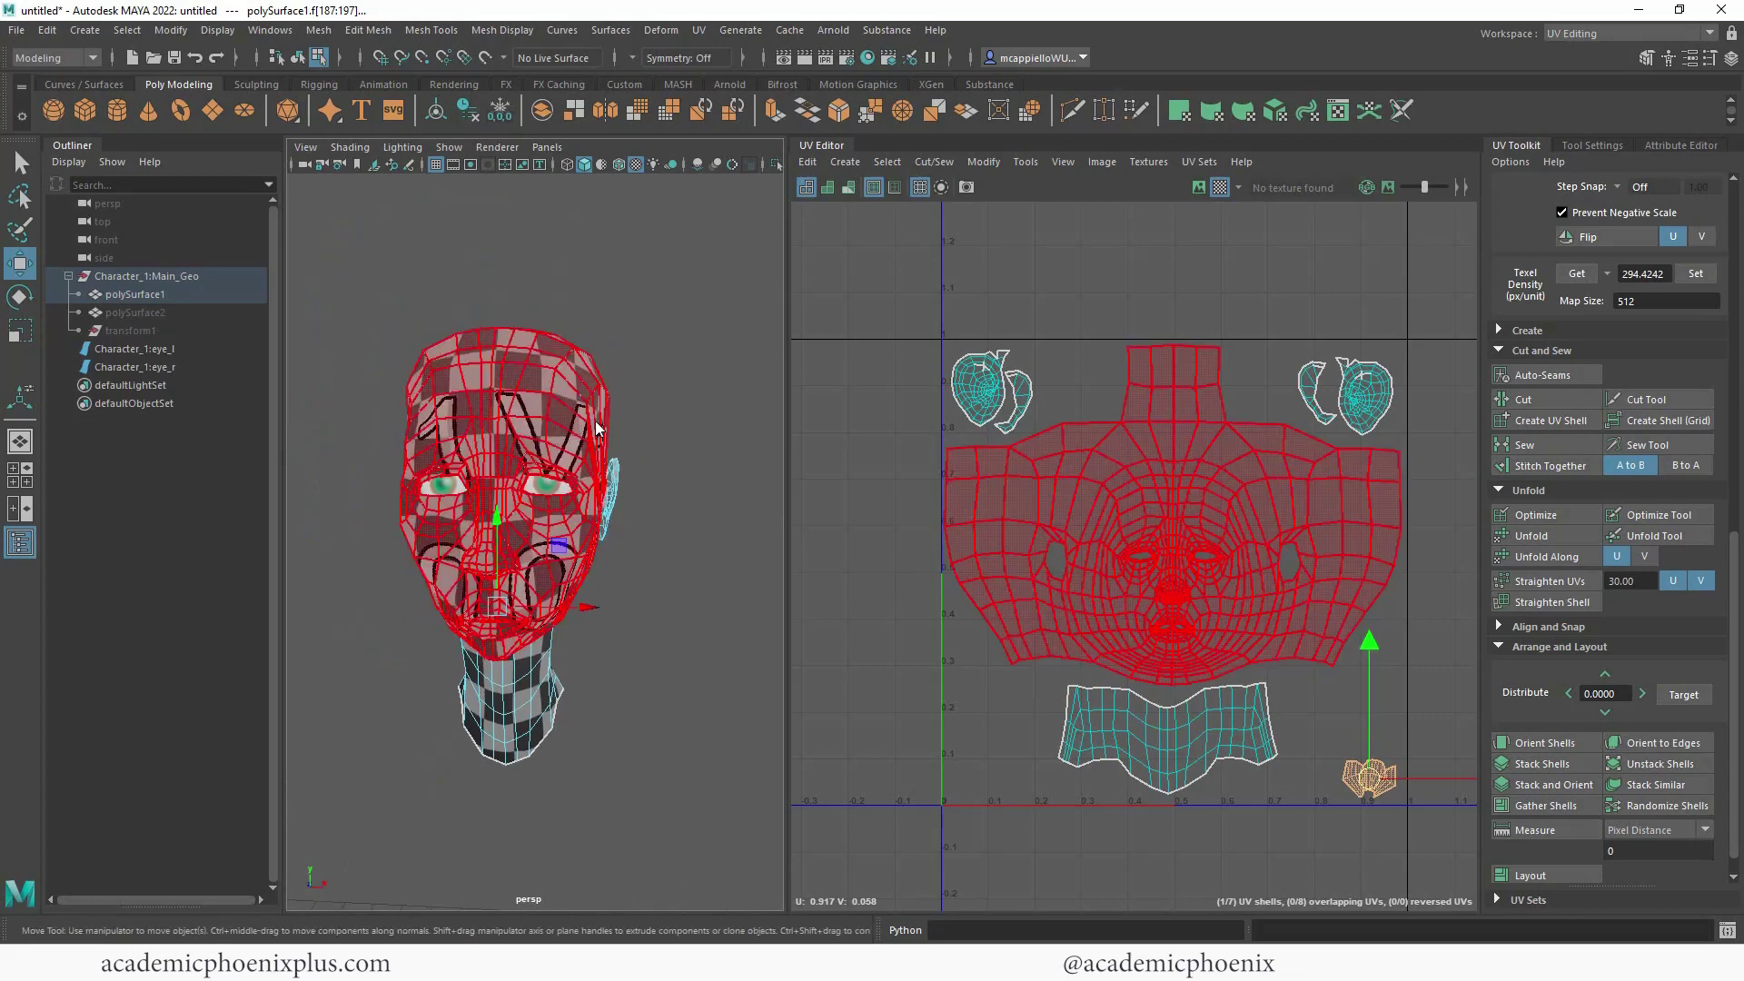
right_drag(596, 426, 809, 358)
click(1588, 34)
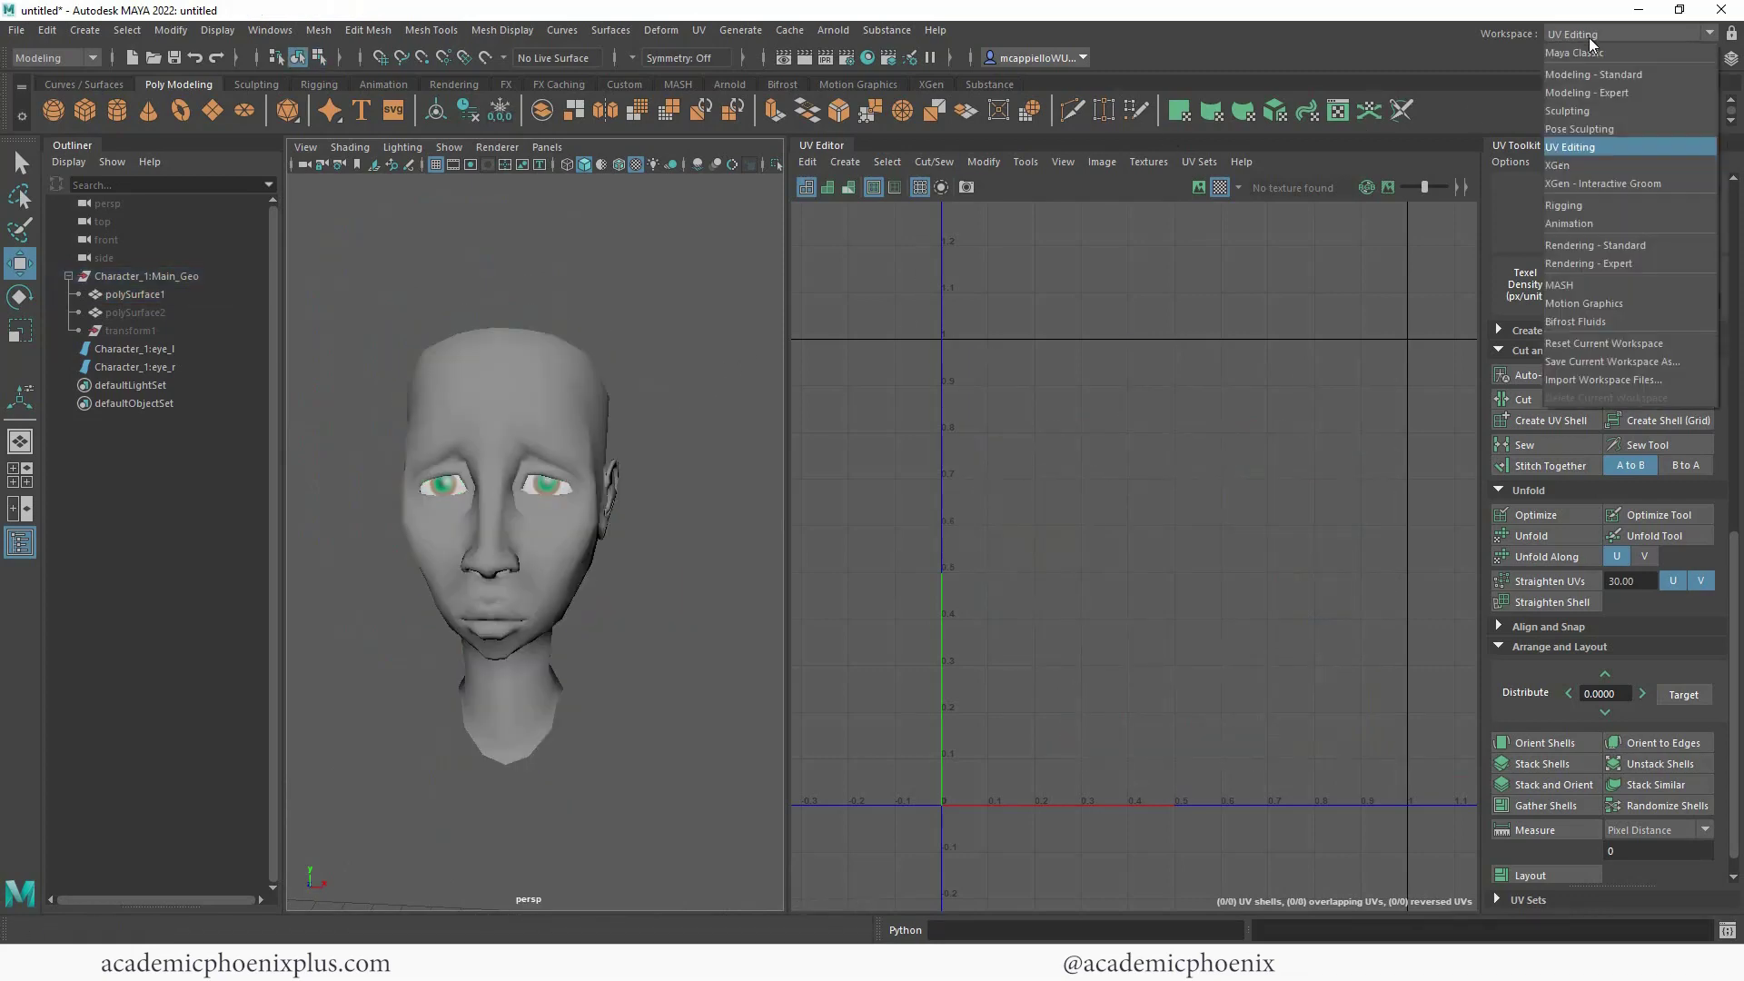
click(1597, 54)
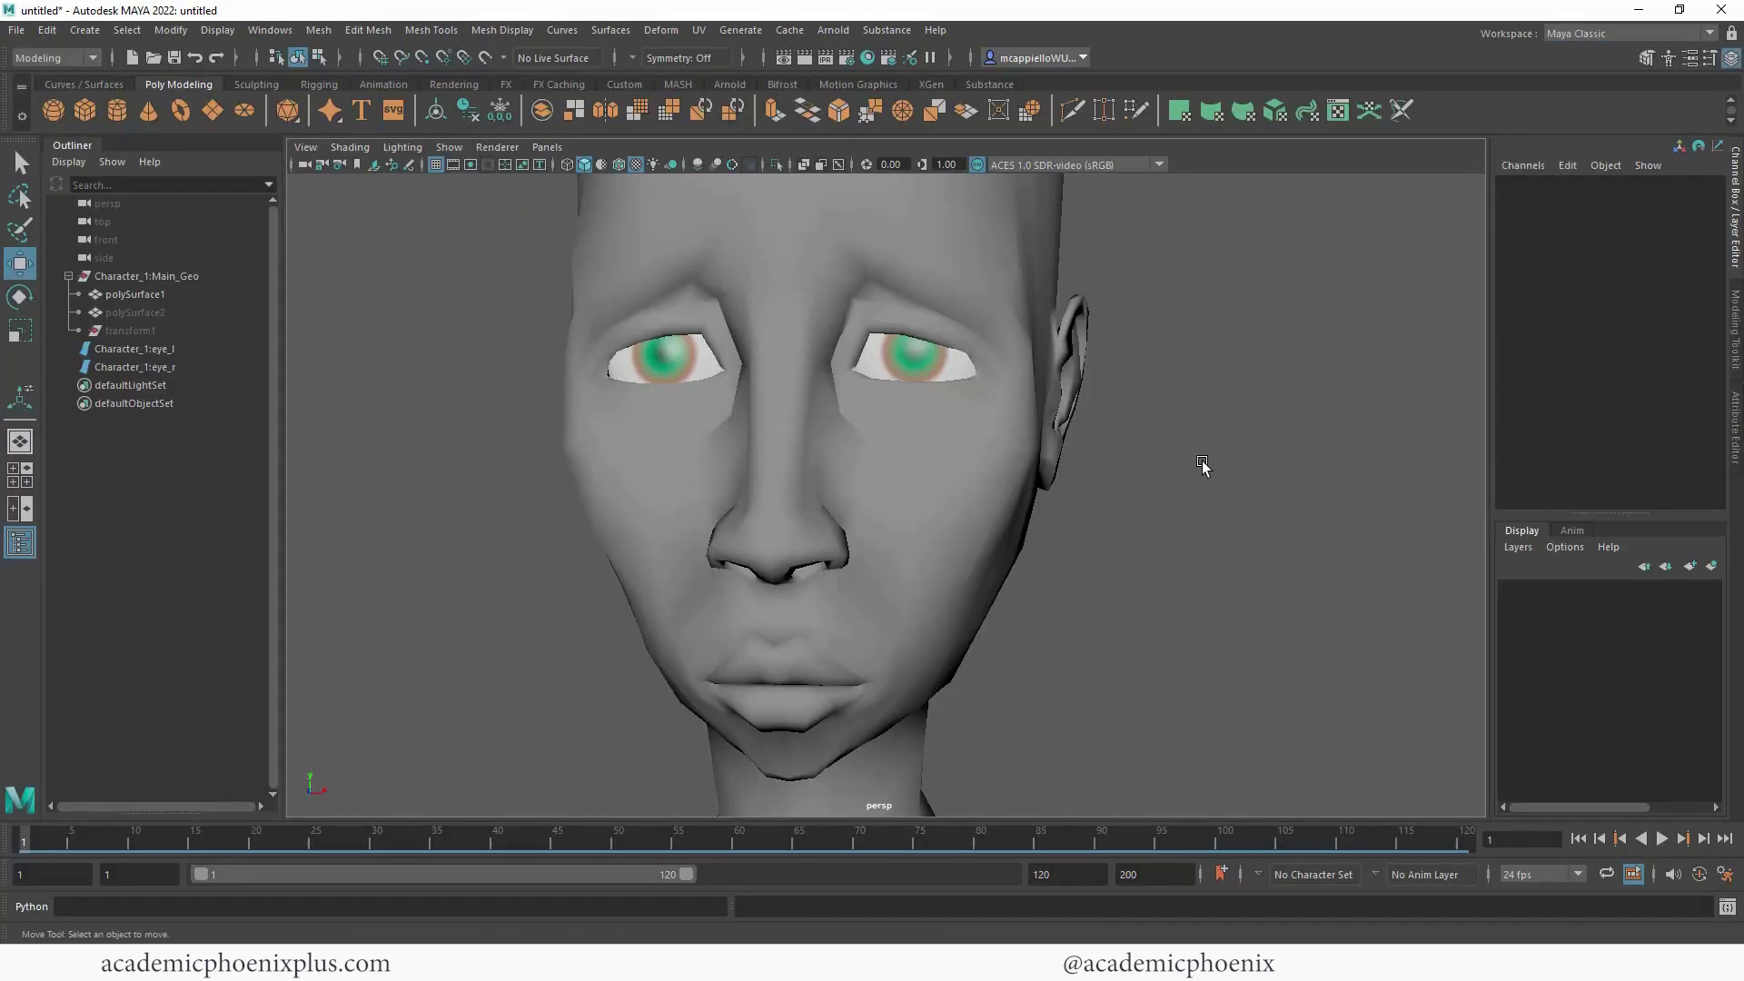
- Select the head mesh polySurface1, review its input history and delete its construction history
alt+right_drag(1226, 444, 965, 390)
click(955, 397)
alt+drag(966, 390, 1172, 410)
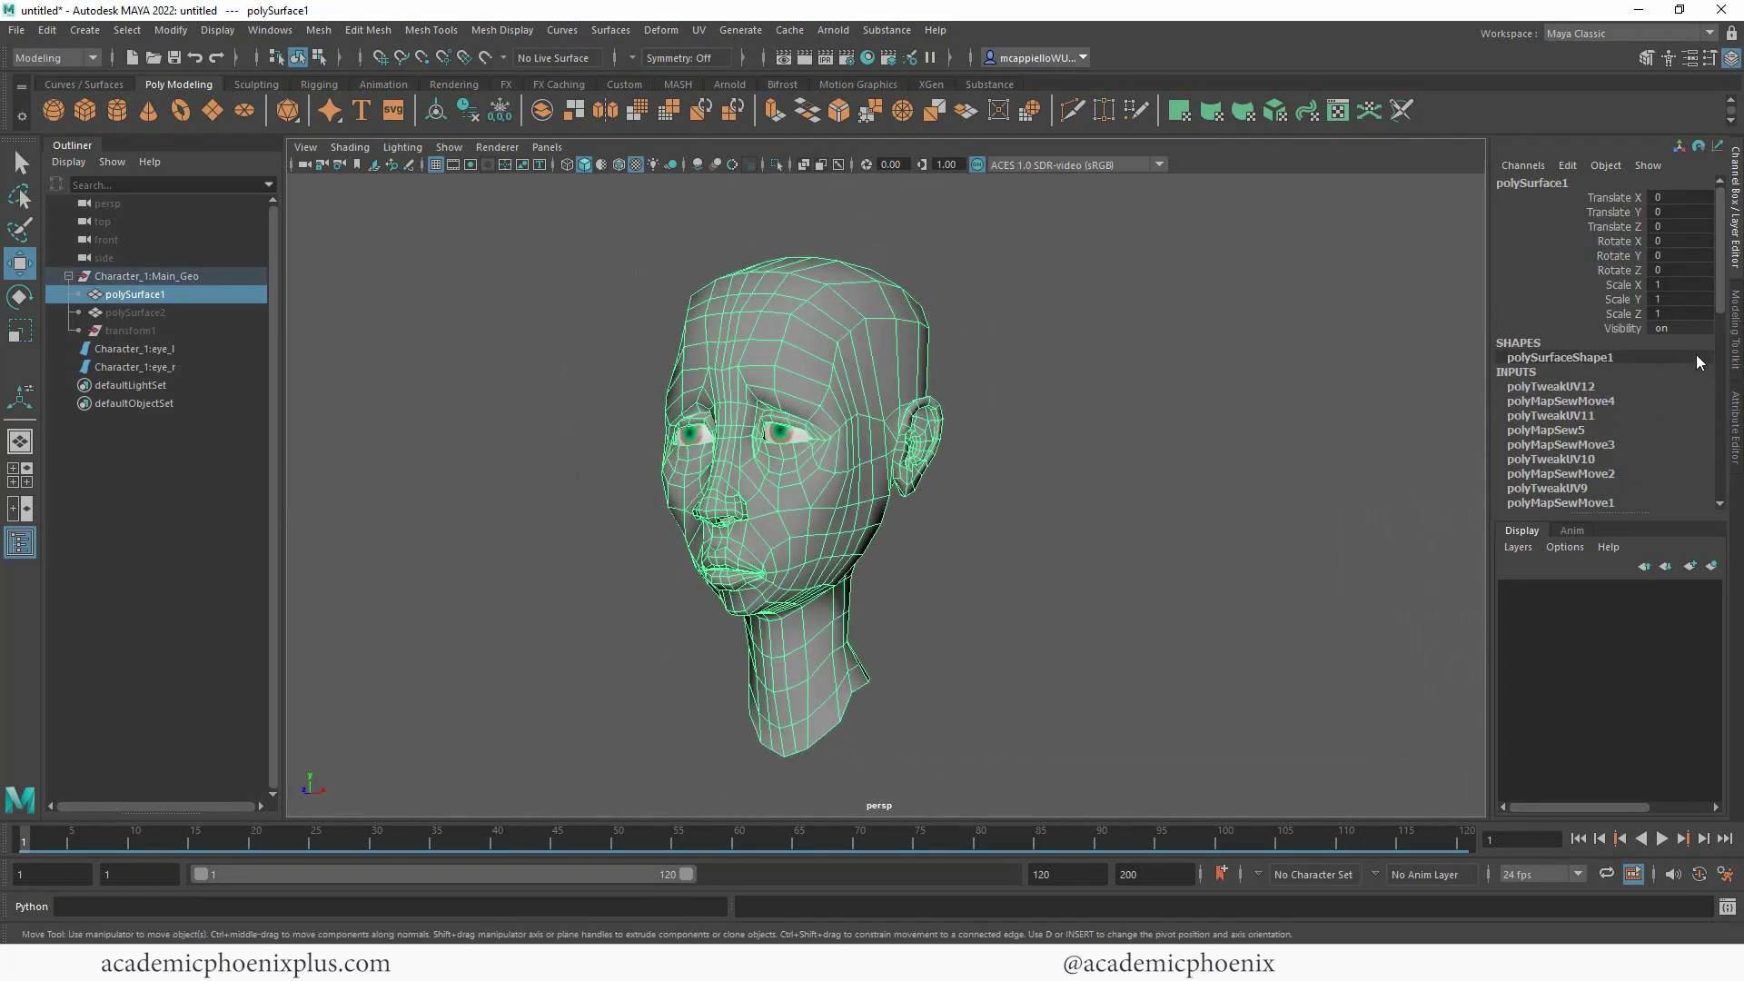
drag(1722, 296, 1715, 261)
alt+drag(990, 509, 1039, 492)
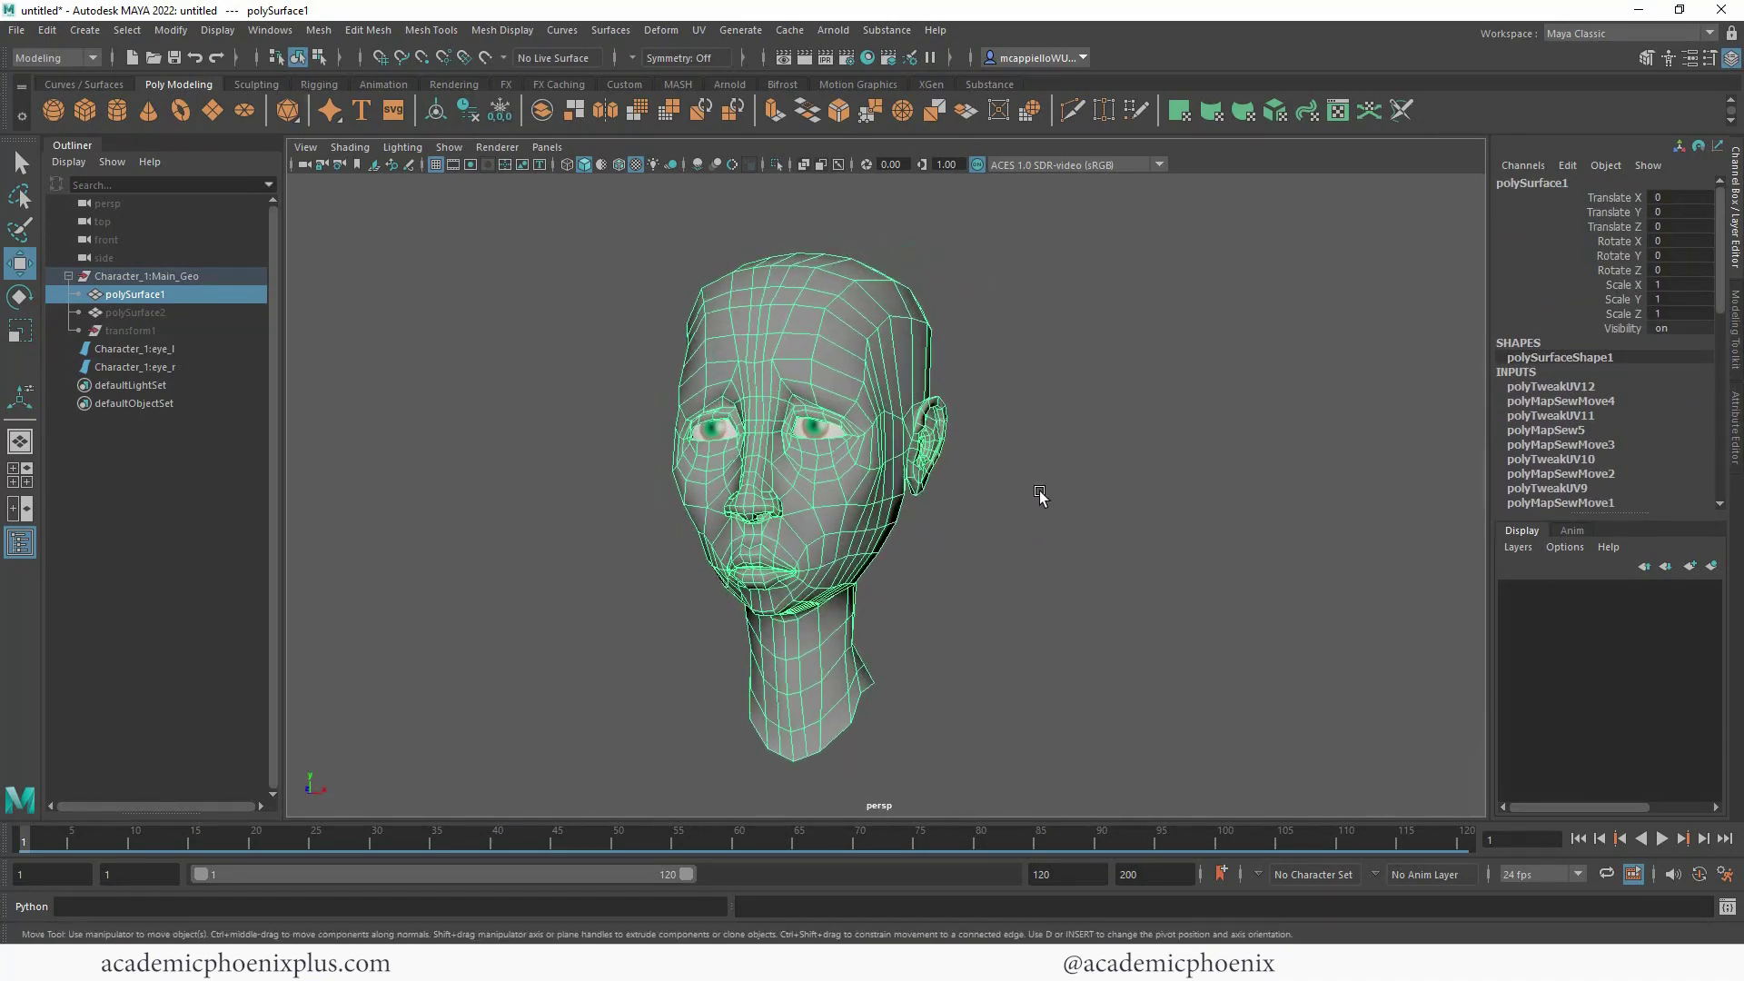
click(466, 115)
alt+right_drag(1071, 378, 985, 366)
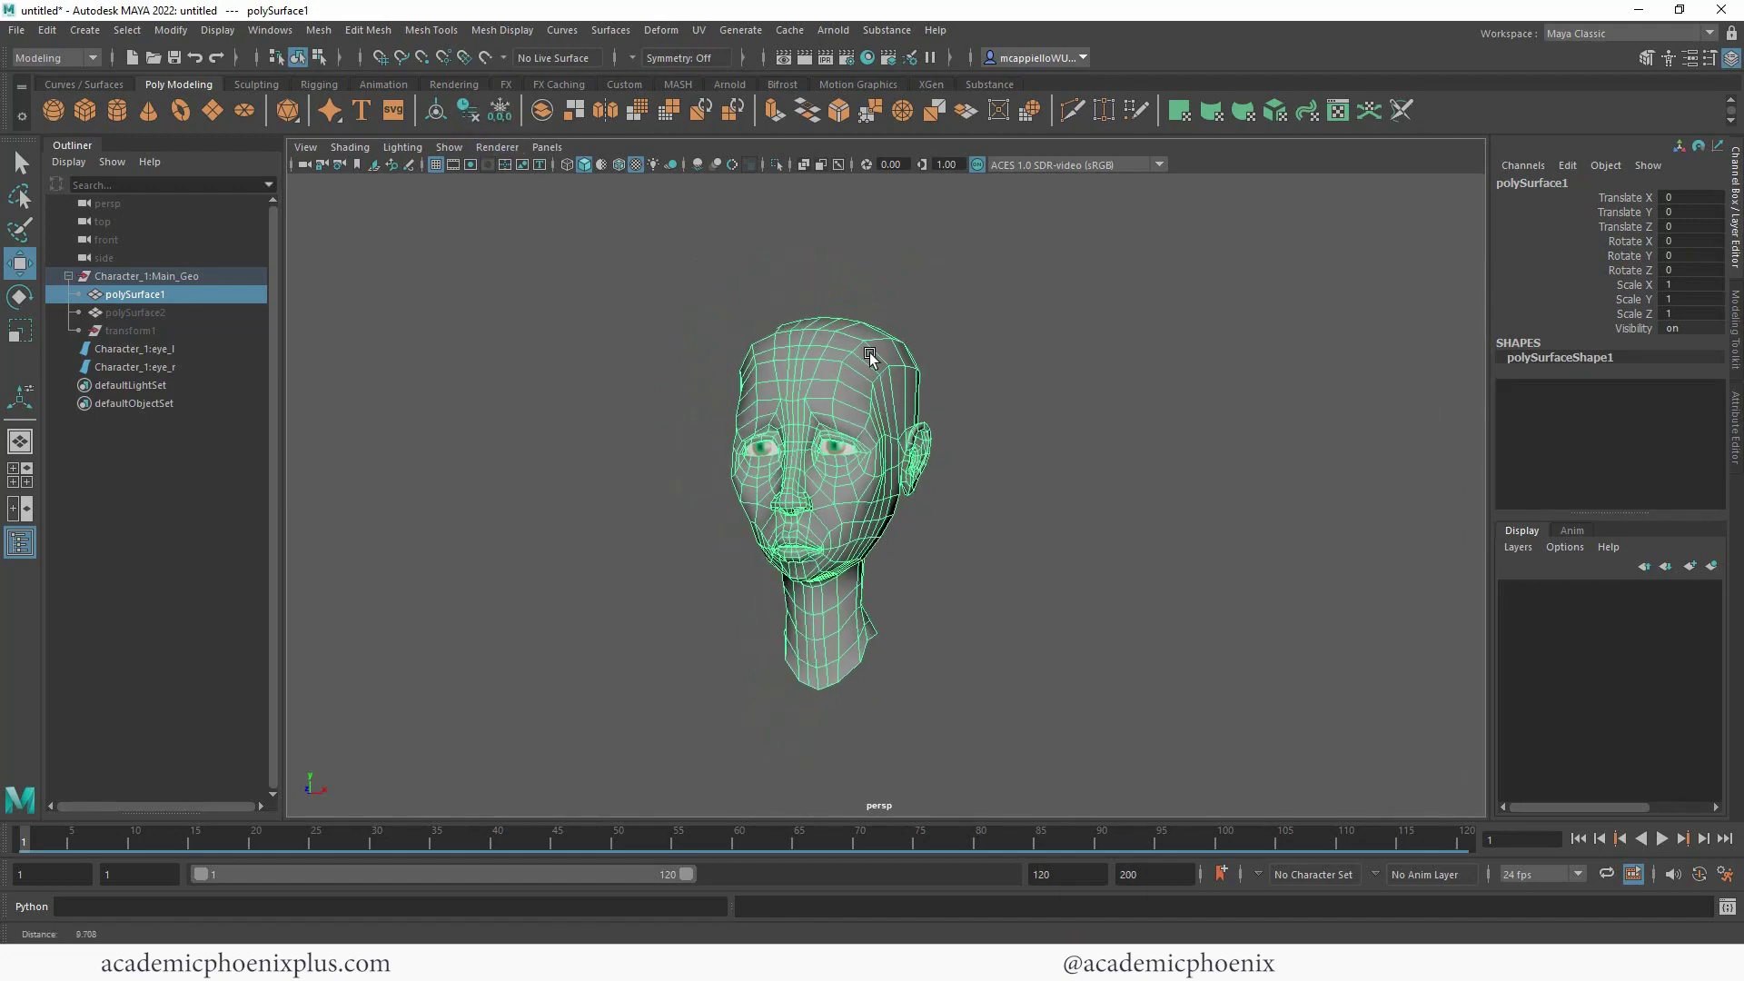
click(1044, 367)
alt+drag(900, 383, 1144, 377)
click(876, 379)
alt+drag(967, 436, 1115, 411)
click(1008, 445)
click(966, 378)
- Switch back to the UV Editing workspace and frame the head's complete UV layout
click(1598, 34)
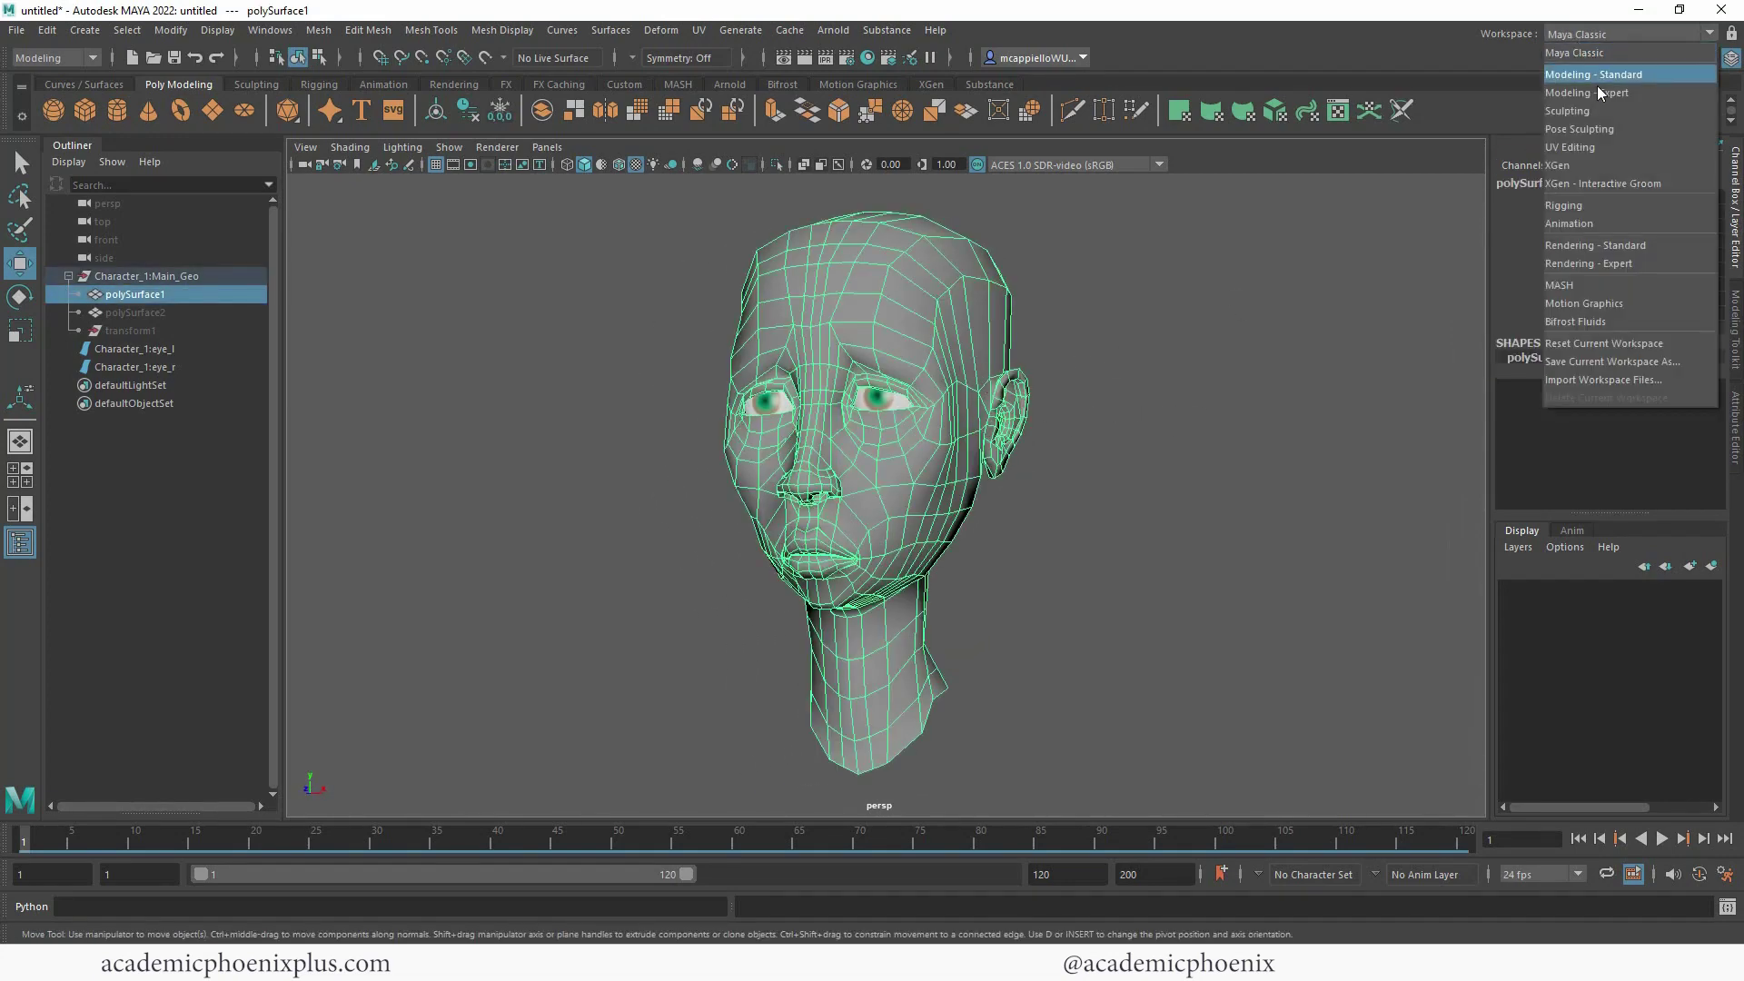
click(1584, 150)
mouse_move(668, 506)
alt+mouse_down()
mouse_move(685, 615)
mouse_move(609, 581)
alt+mouse_up()
alt+middle_drag(1164, 529, 1066, 494)
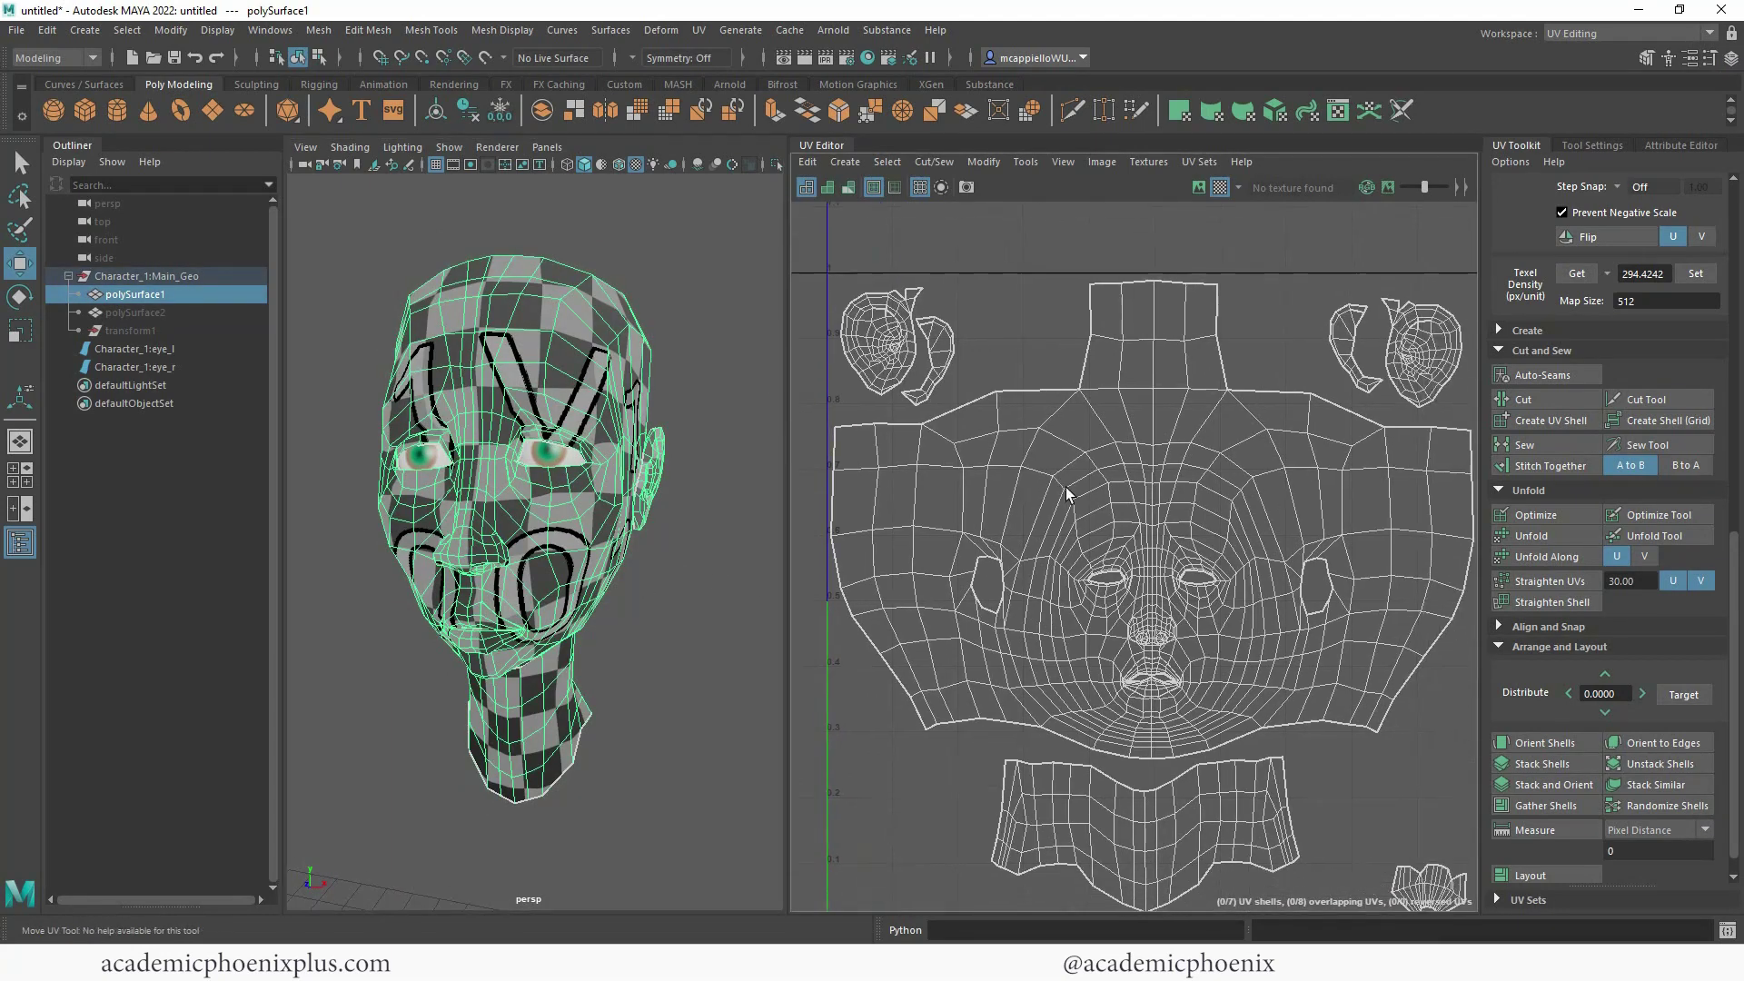
alt+right_drag(1066, 494, 990, 449)
alt+middle_drag(989, 449, 979, 443)
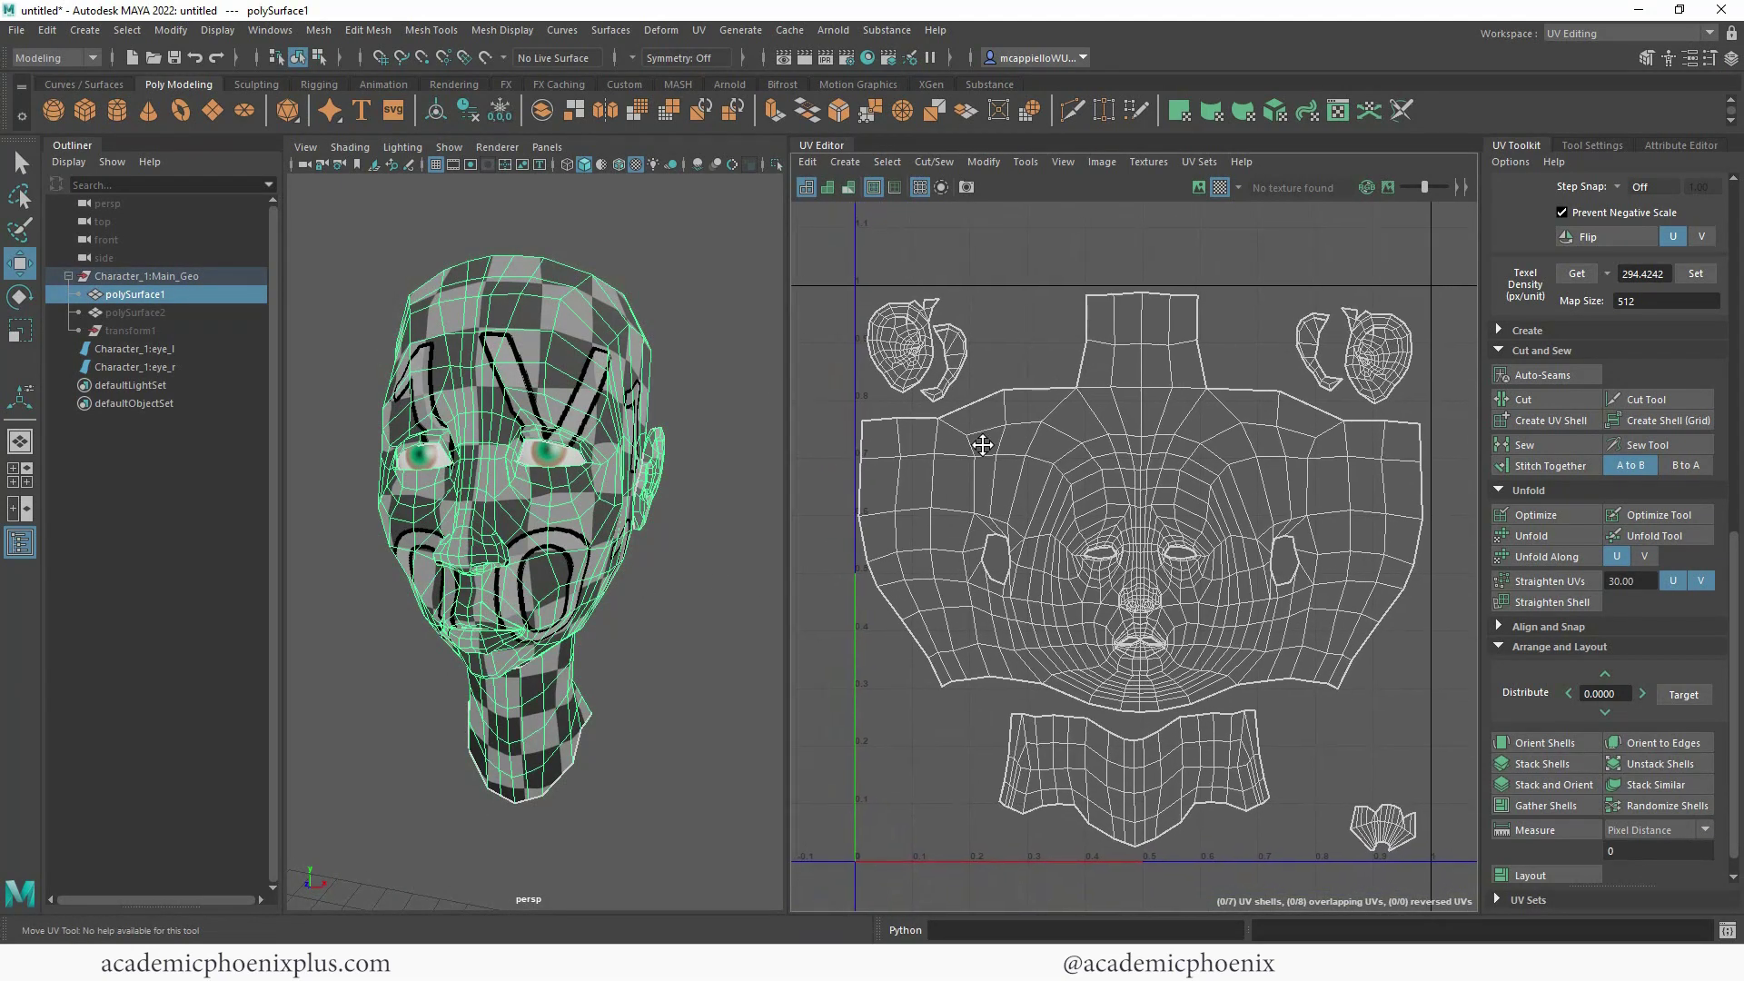